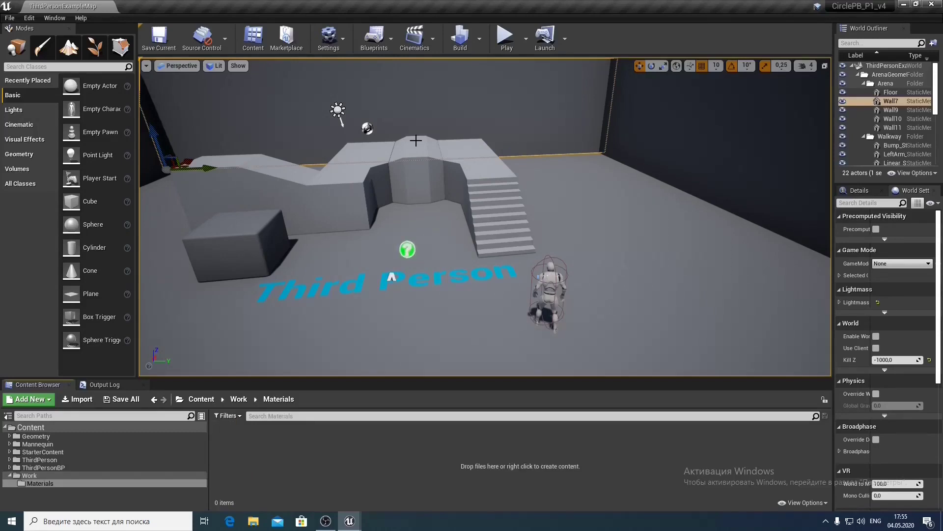
Create a material named M_CircleProgressBar in the Work/Materials folder and open it for editing
right_click(295, 456)
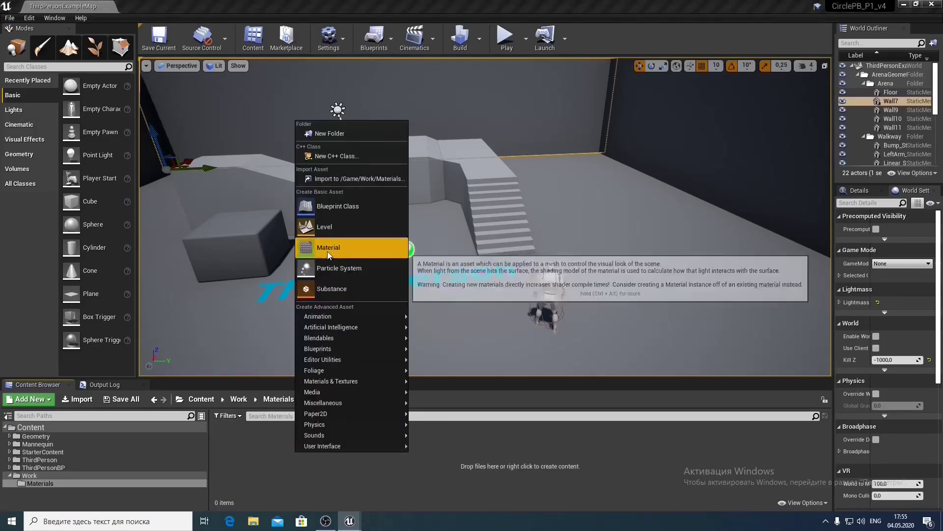
left_click(327, 205)
type("M")
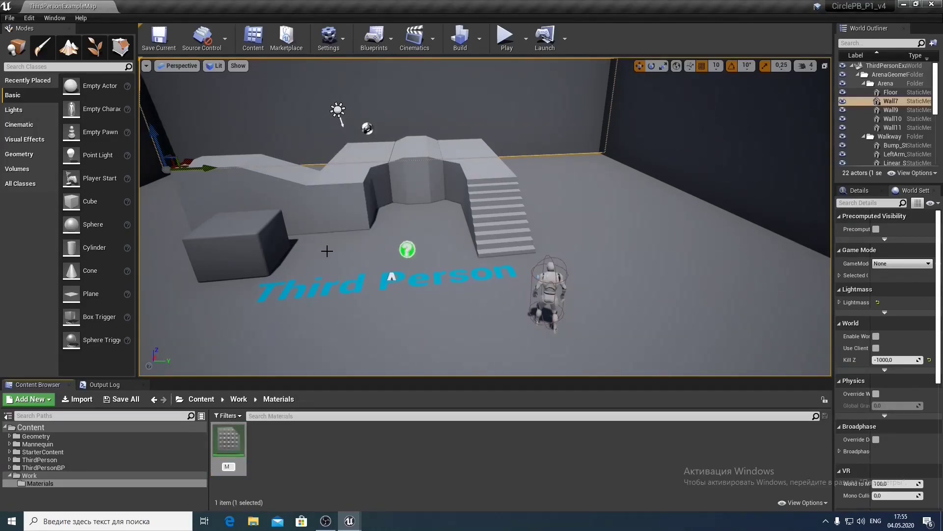
type("_Cir")
type("clePro")
type("gress")
key("Return")
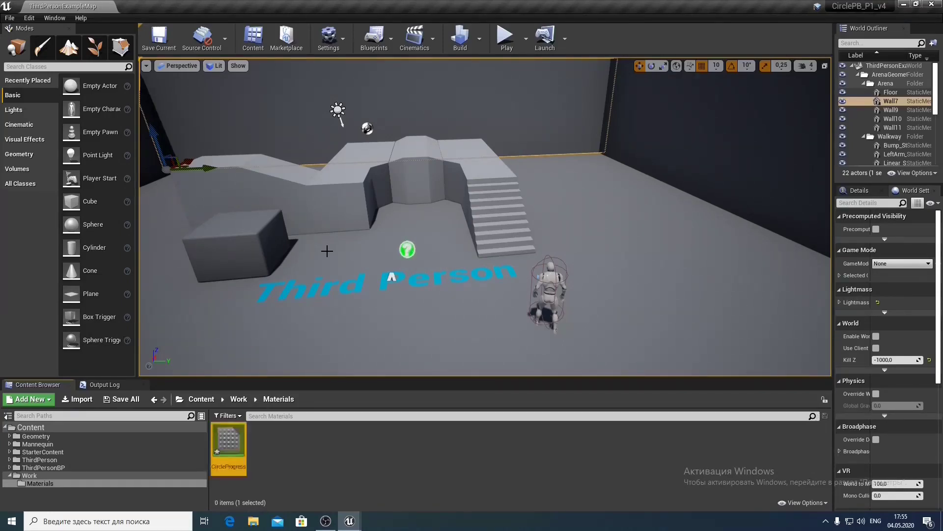
key("Return")
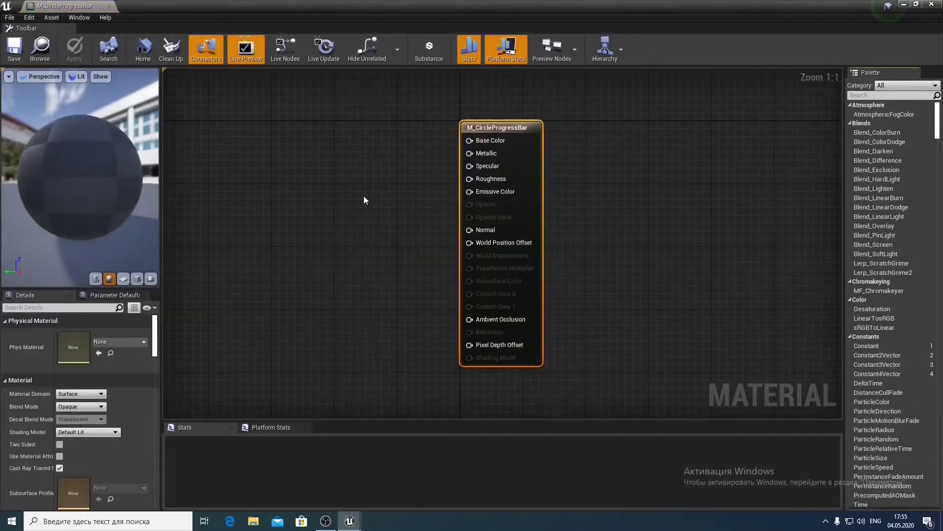
Set the material domain to User Interface and the blend mode to Translucent, and save the material
left_click(96, 395)
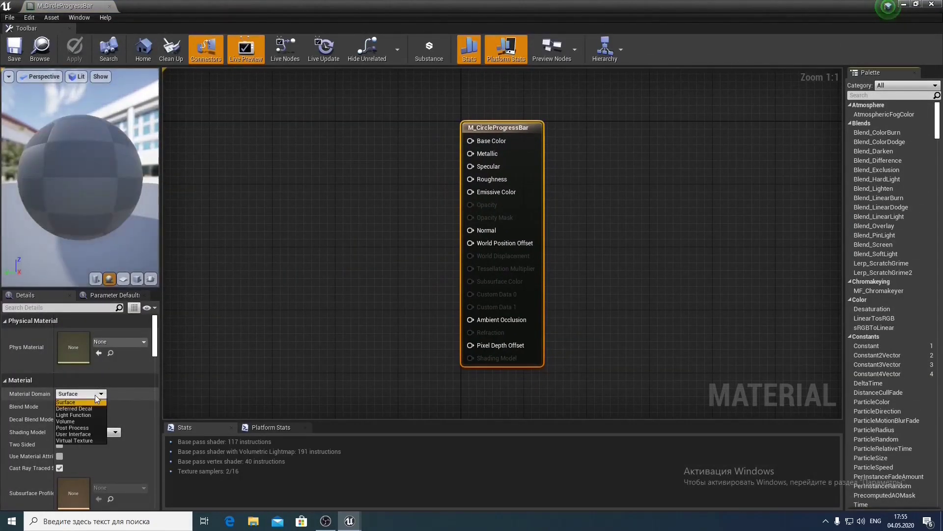
left_click(92, 434)
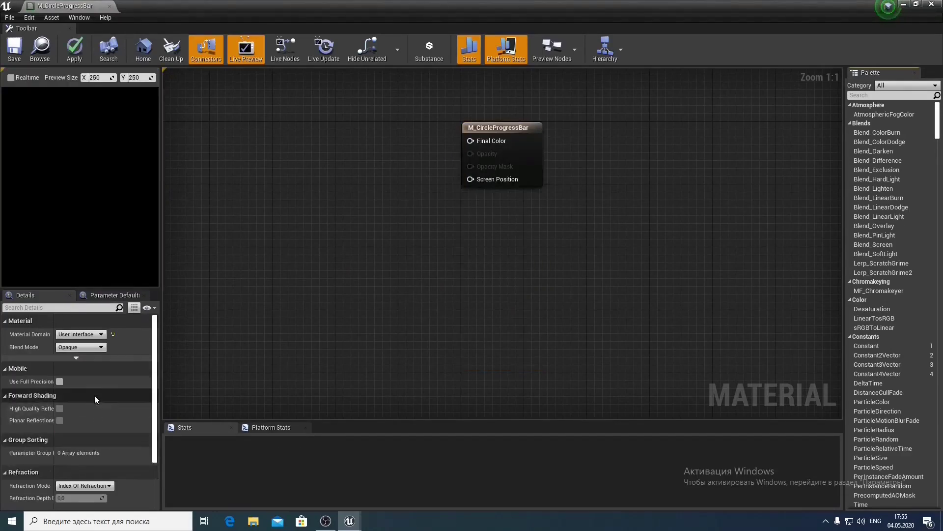
left_click(94, 347)
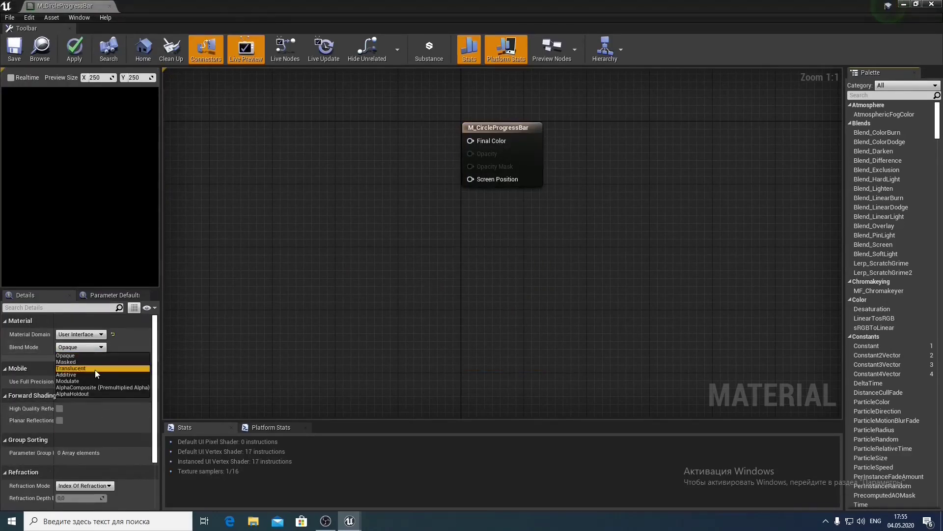
left_click(96, 369)
right_click_drag(362, 255, 597, 310)
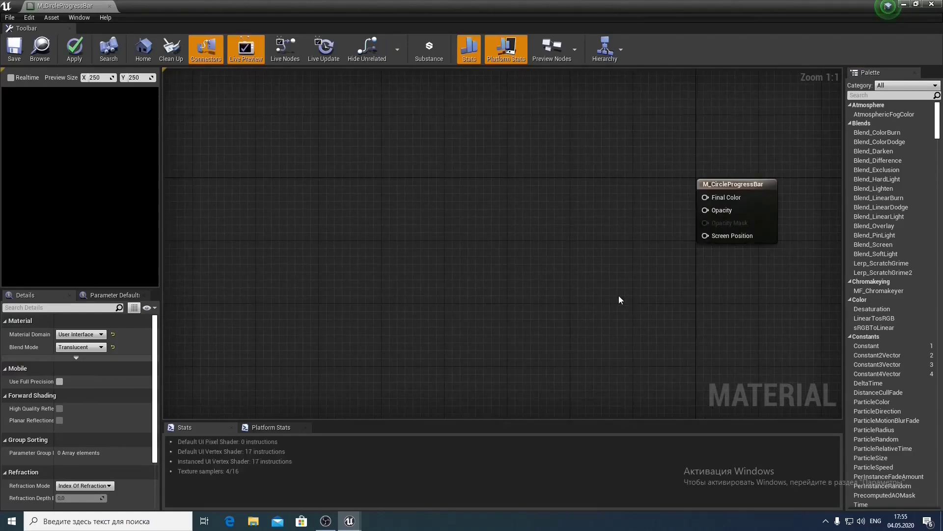
left_click(713, 187)
left_click(14, 51)
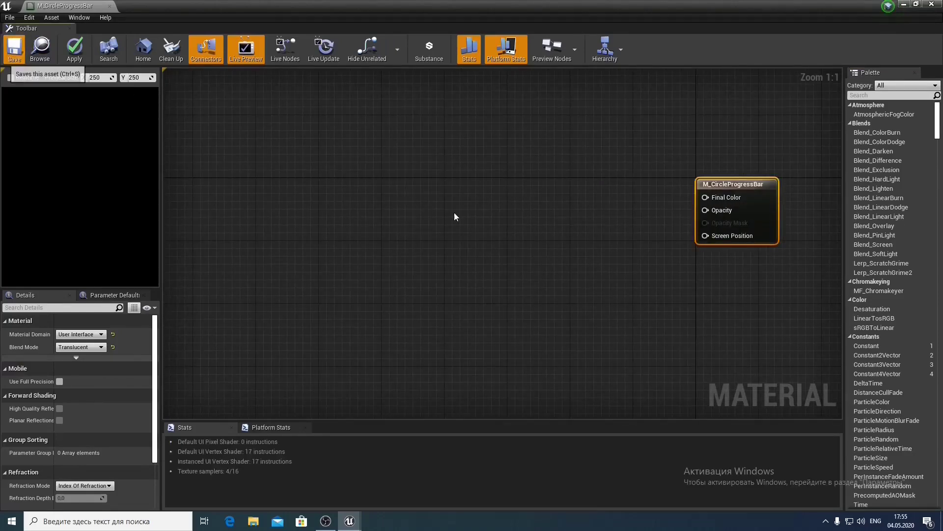
Promote the material's Final Color input to a parameter named BaseColor and place its node clear of the result node
right_click(706, 197)
left_click(742, 209)
type("Ba")
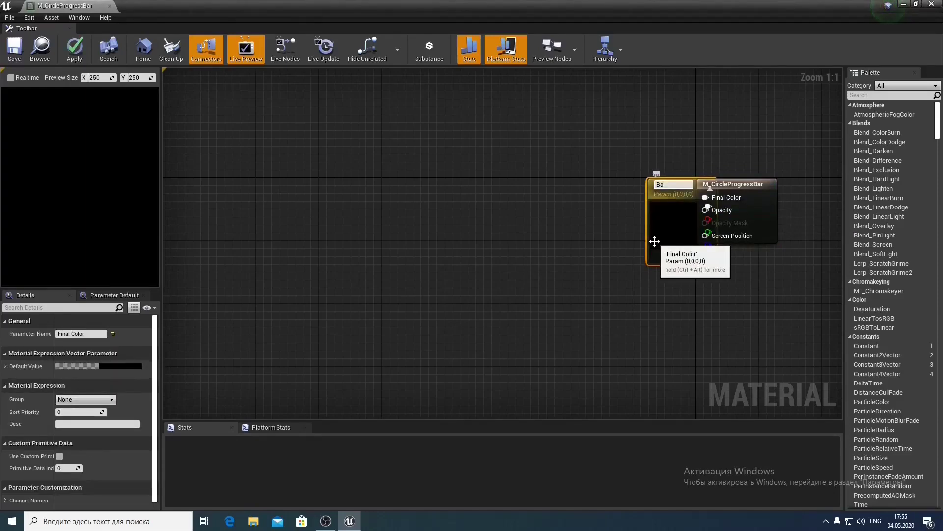
type("seColor")
key("Return")
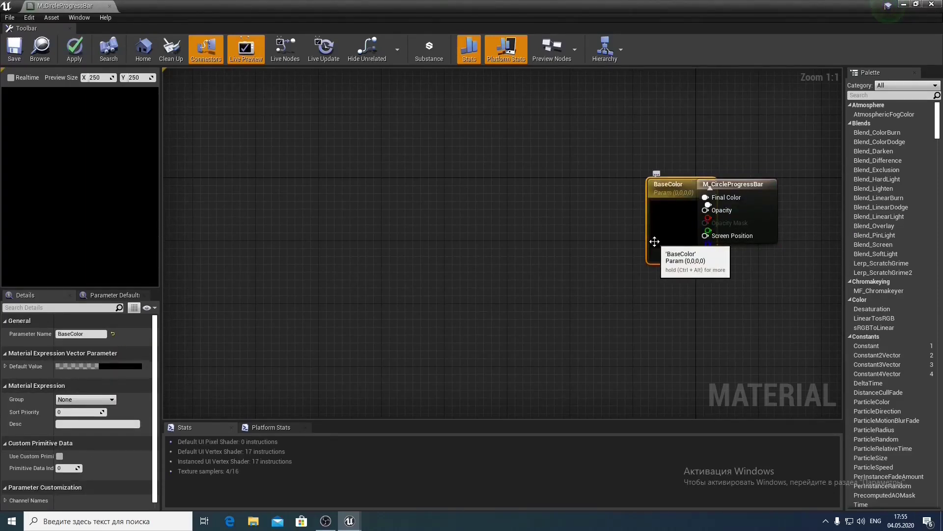
left_click_drag(654, 239, 570, 180)
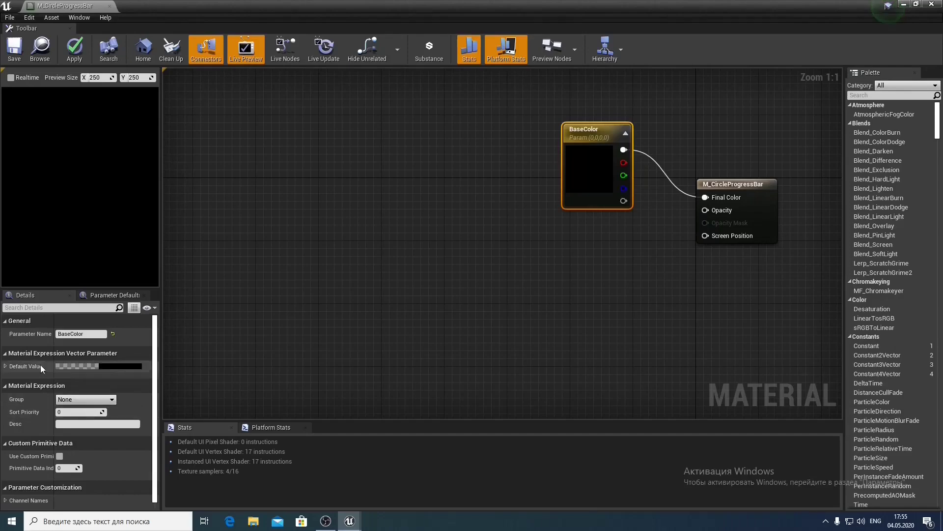
Set the green channel of BaseColor's default value to 1
left_click(5, 366)
left_click(80, 389)
type("1")
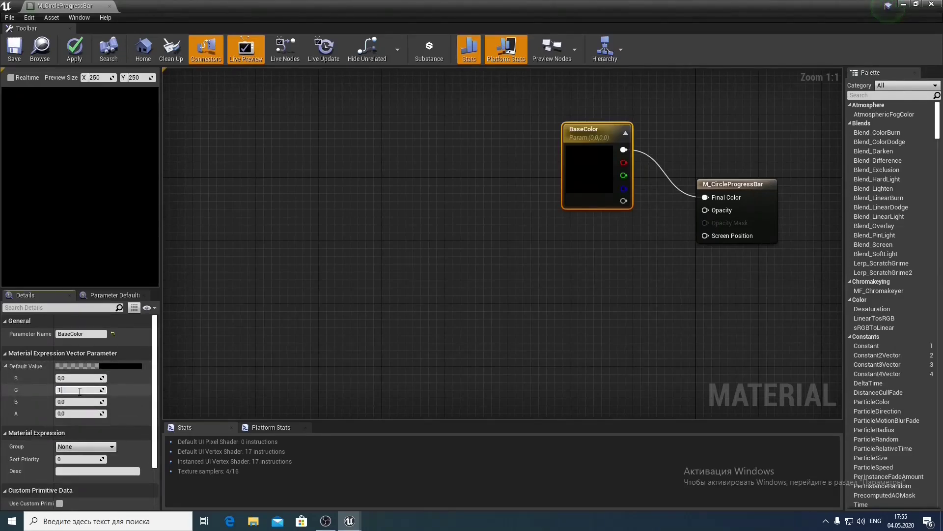
key("Return")
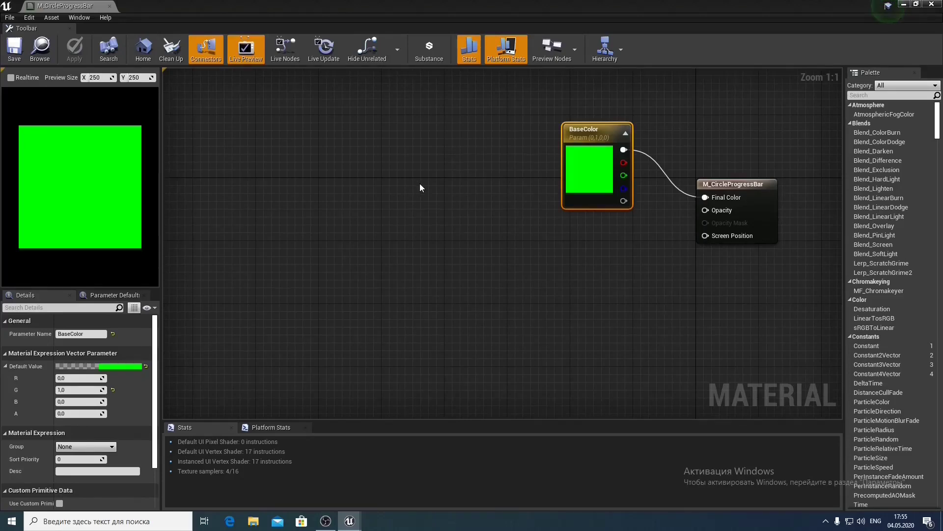
Add a RadialGradientExponential node to the graph and position it in free space below and before BaseColor
scroll(420, 183, "down", 1)
right_click_drag(420, 184, 514, 219)
right_click(437, 234)
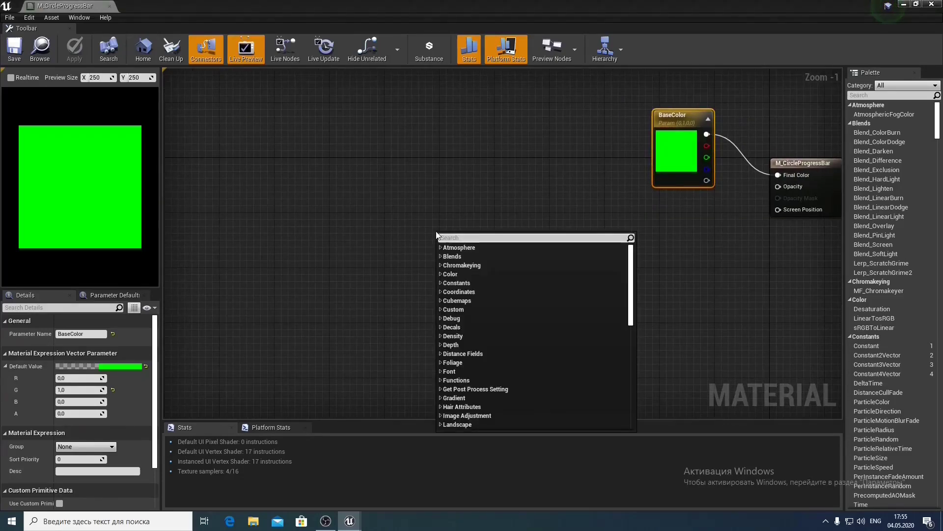
type("gra")
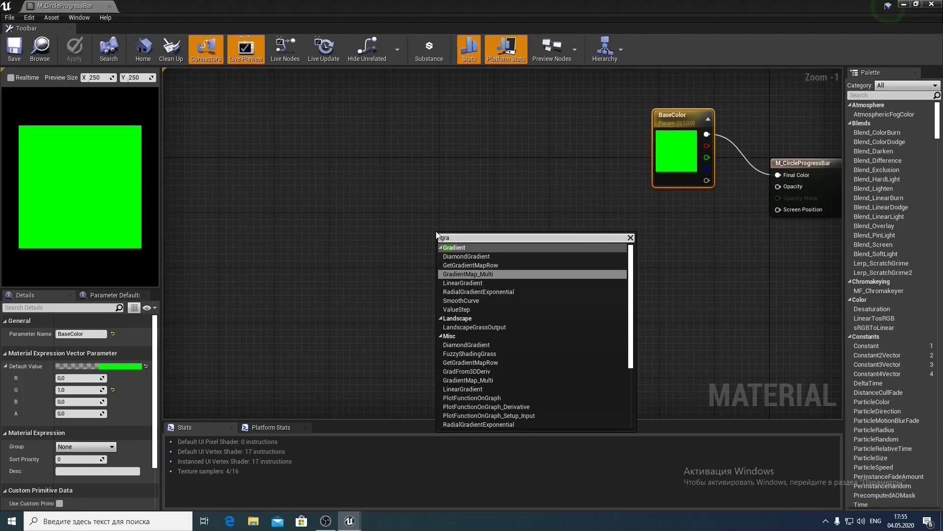
type("dient")
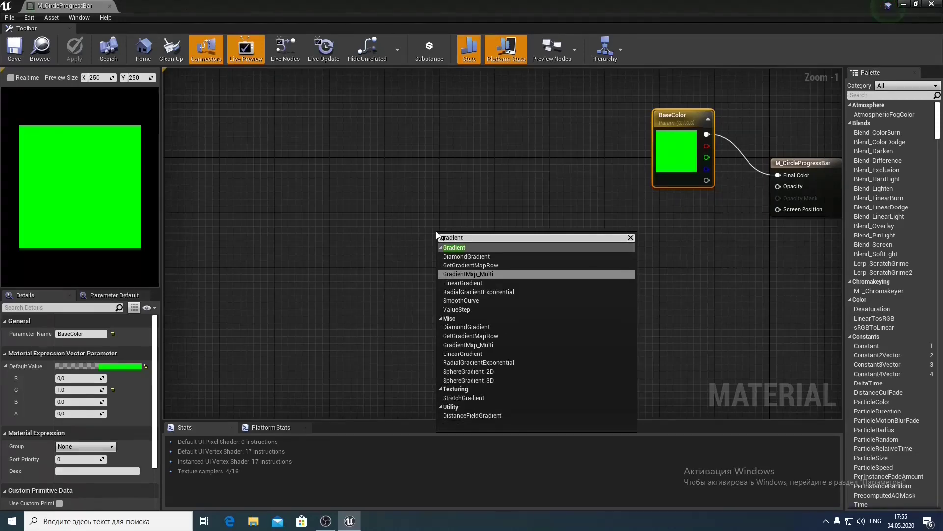
left_click(475, 295)
right_click_drag(596, 257, 520, 223)
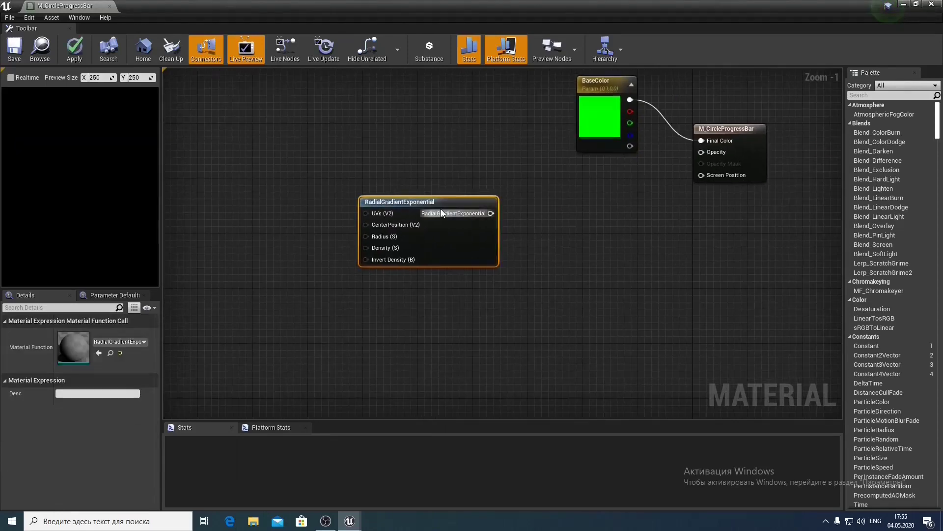
left_click_drag(420, 203, 346, 227)
right_click_drag(348, 333, 459, 249)
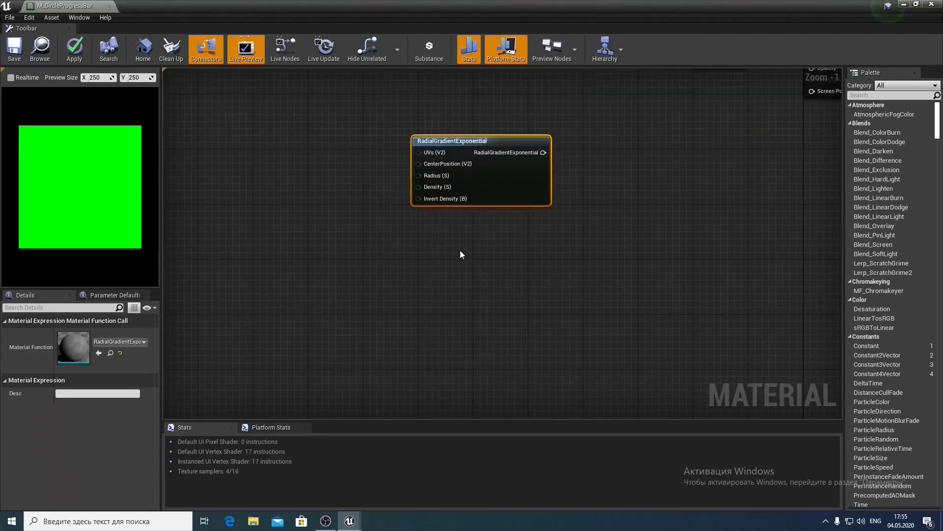
left_click(448, 135)
left_click_drag(447, 141, 454, 141)
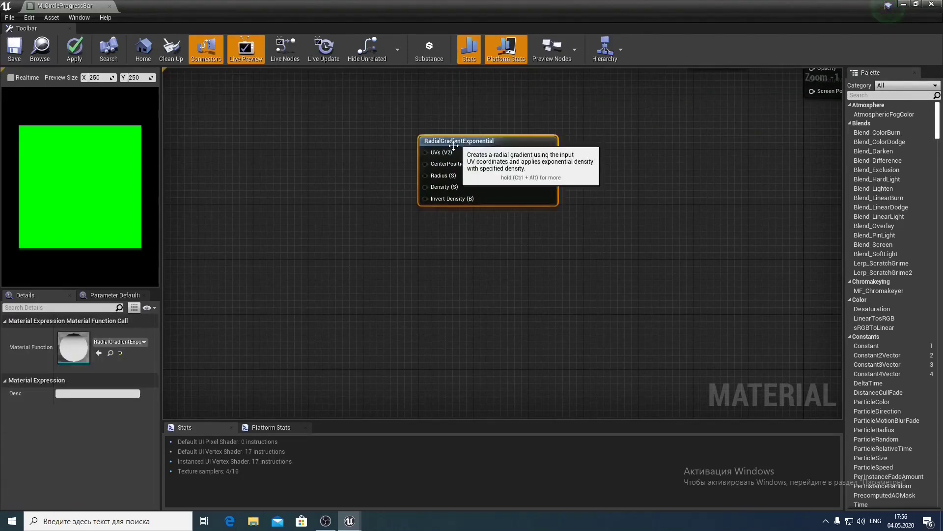
Promote the gradient node's Radius input to a parameter named ExternalRadius and place it in front of the gradient node
right_click(425, 176)
left_click(444, 191)
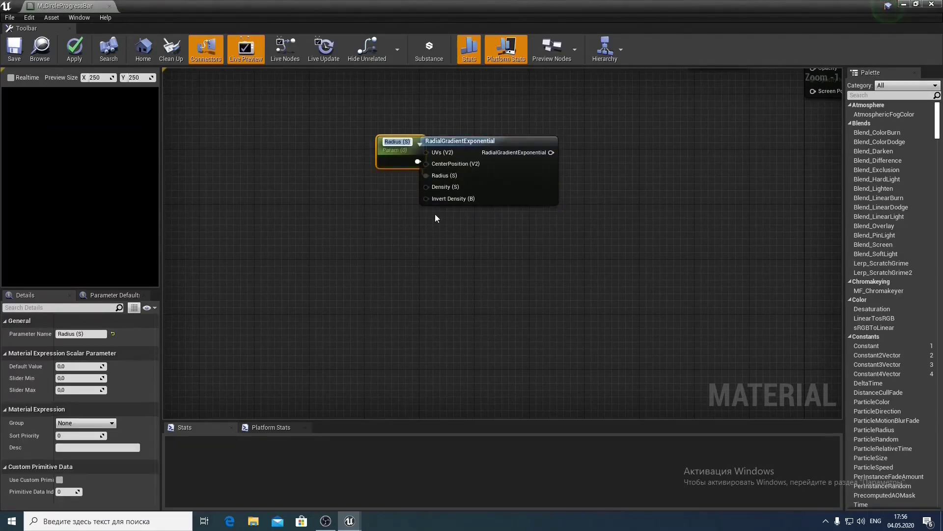
key("End")
key("BackSpace")
key("BackSpace")
key("BackSpace")
key("BackSpace")
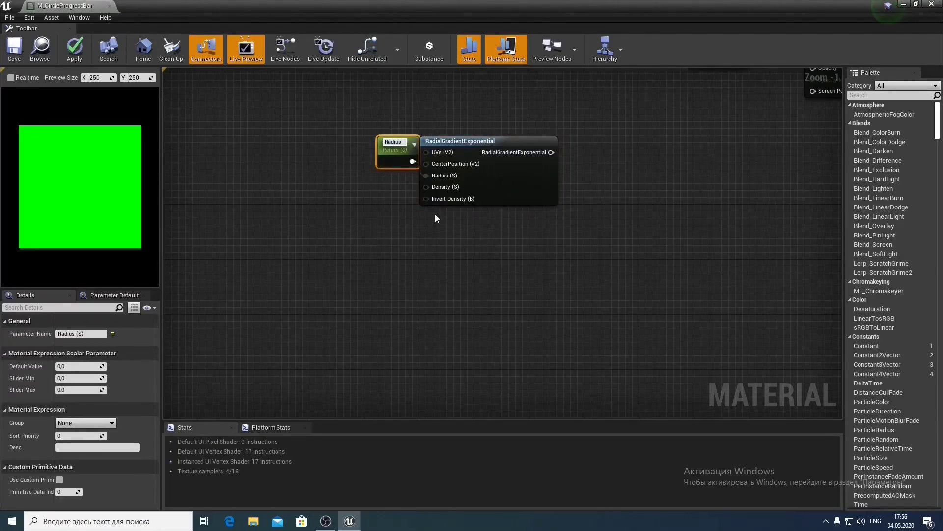
type("Exte")
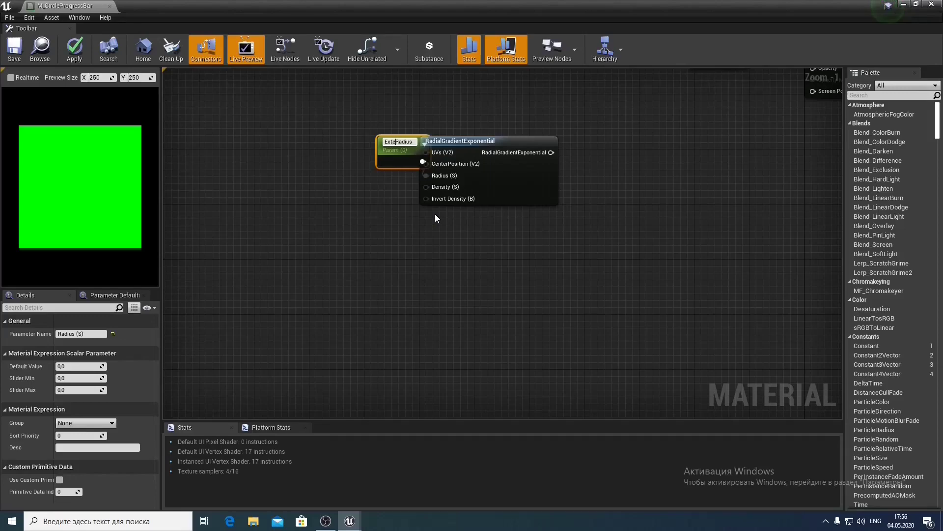
type("rnal")
key("Return")
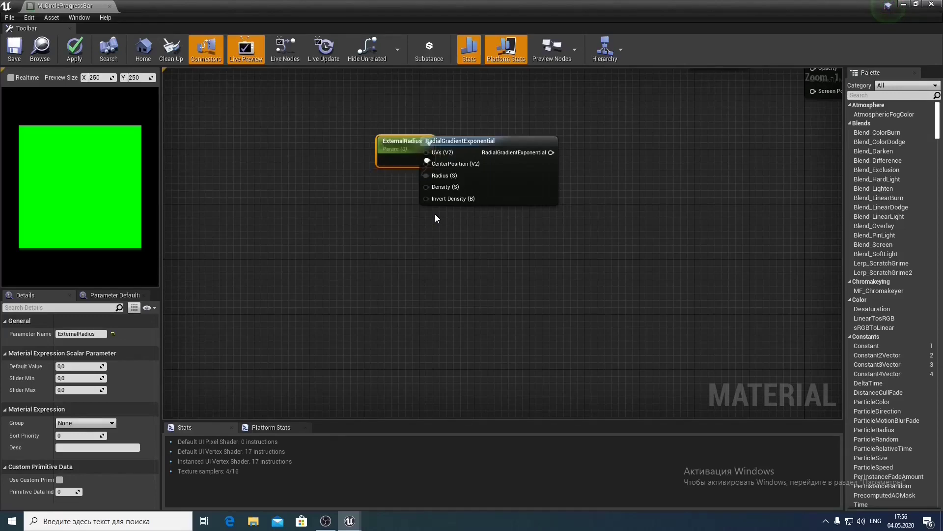
left_click_drag(409, 139, 356, 147)
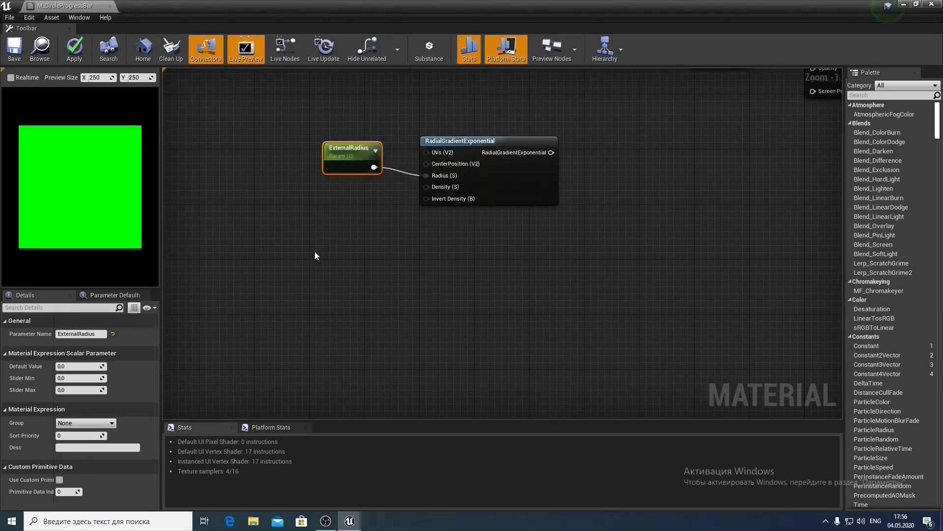
Set the default value of ExternalRadius to 0.5
left_click(70, 367)
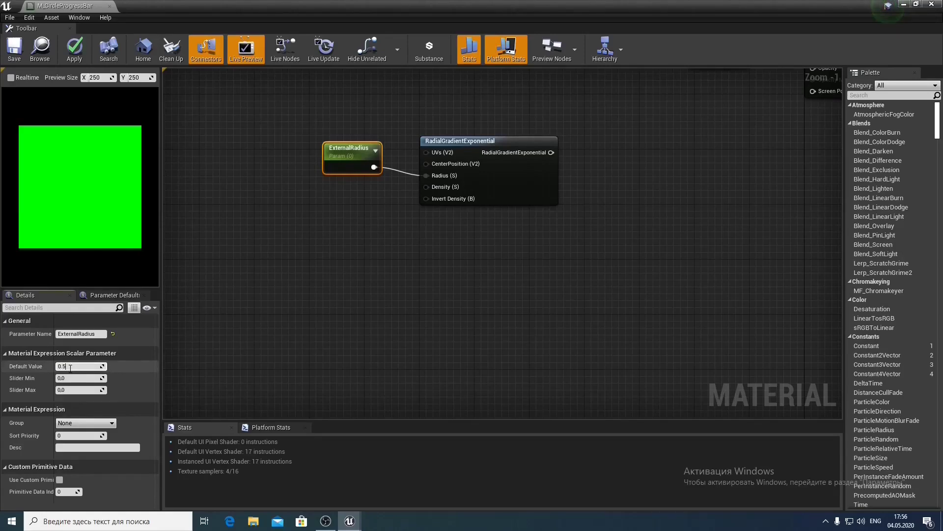
type("0.5")
key("Return")
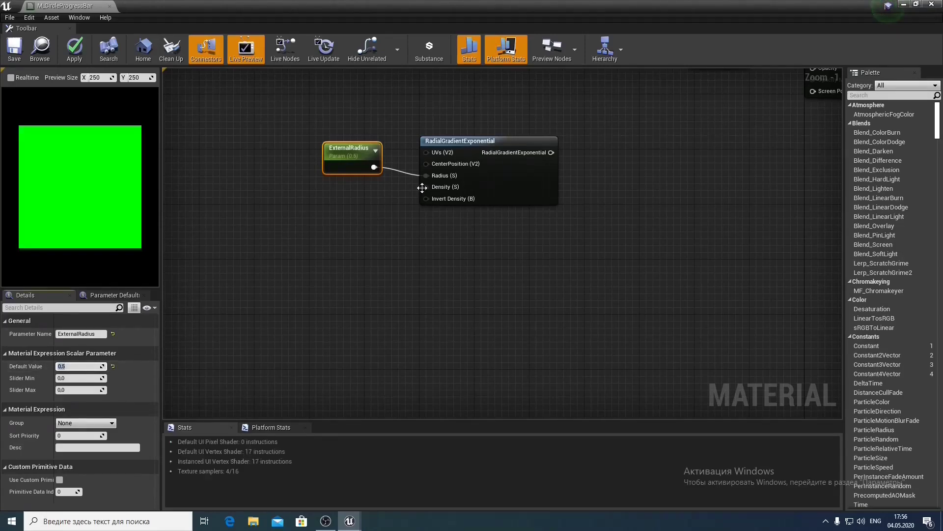
Promote the gradient node's Density input to a parameter named ExternalDensity and place it under ExternalRadius
right_click(424, 187)
left_click(446, 202)
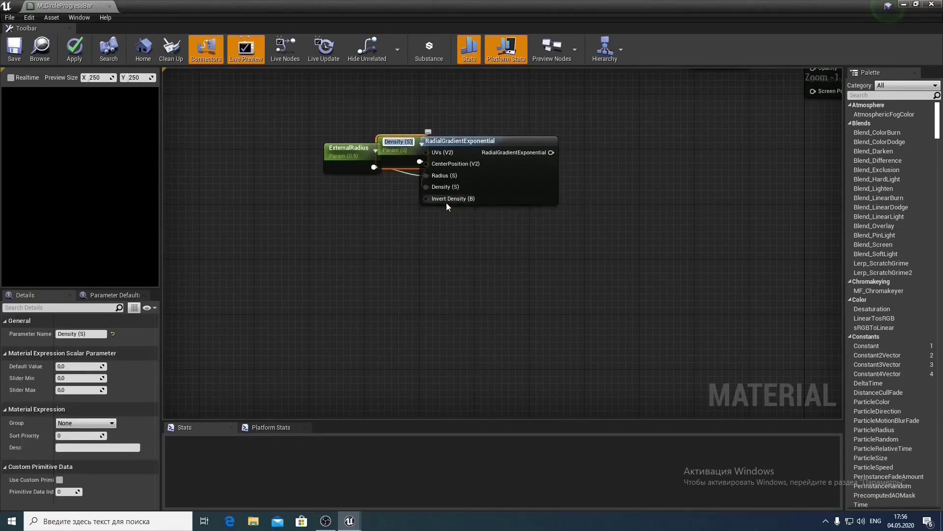
type("Density")
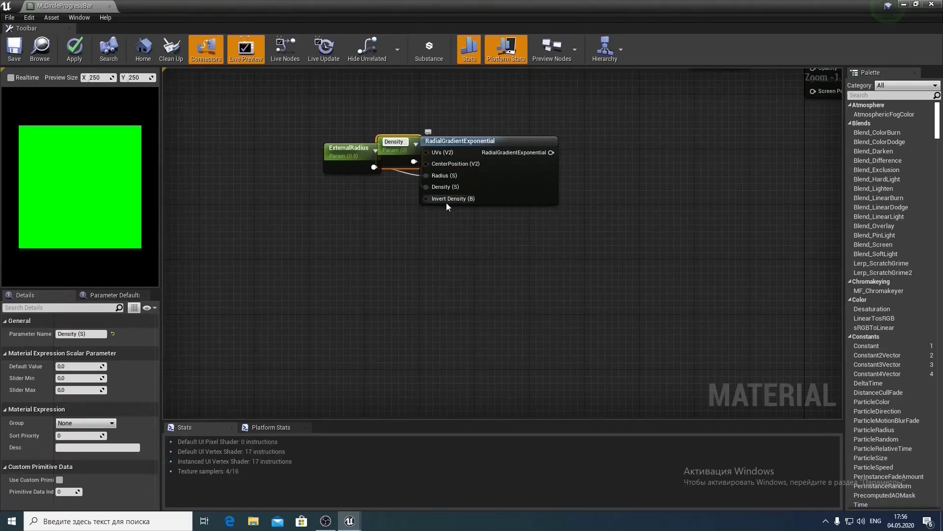
key("Home")
type("External")
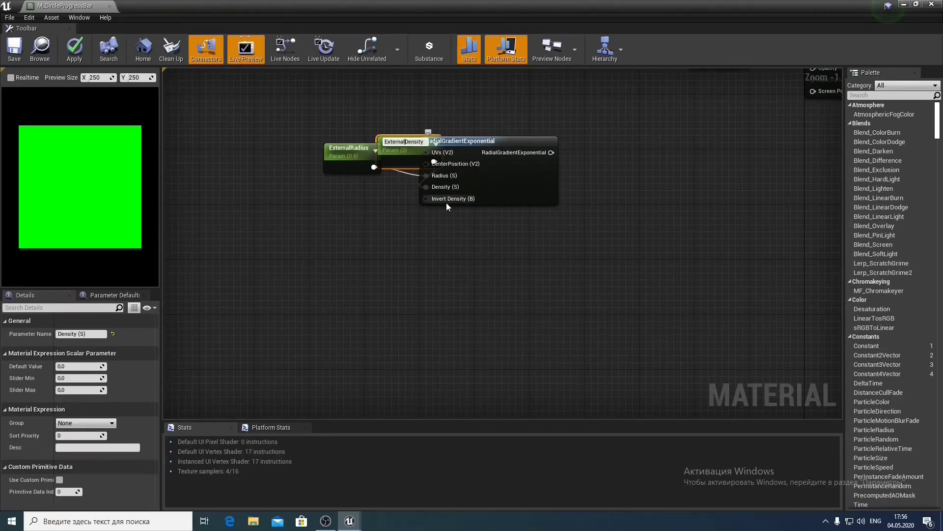
key("Return")
left_click_drag(410, 142, 353, 184)
left_click(394, 242)
right_click_drag(394, 242, 391, 251)
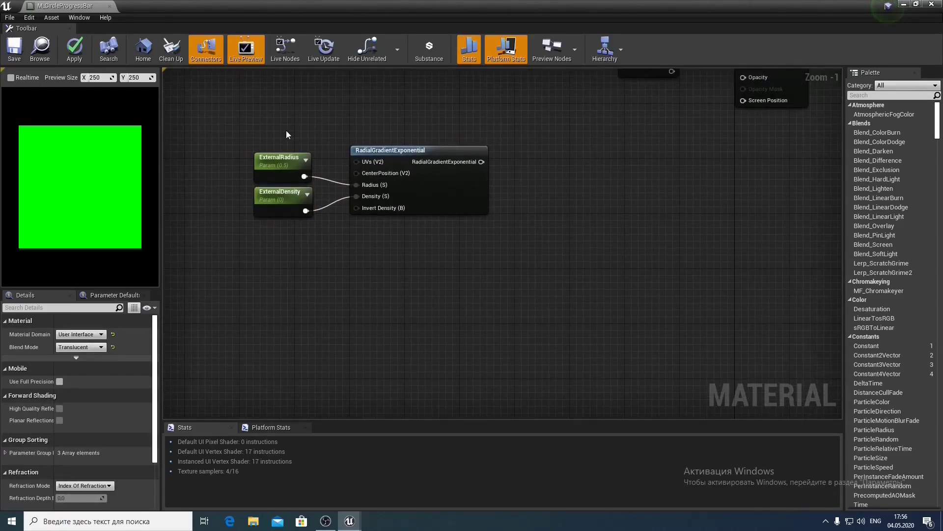
Set the default value of ExternalDensity to 50
left_click_drag(274, 138, 309, 134)
left_click(271, 190)
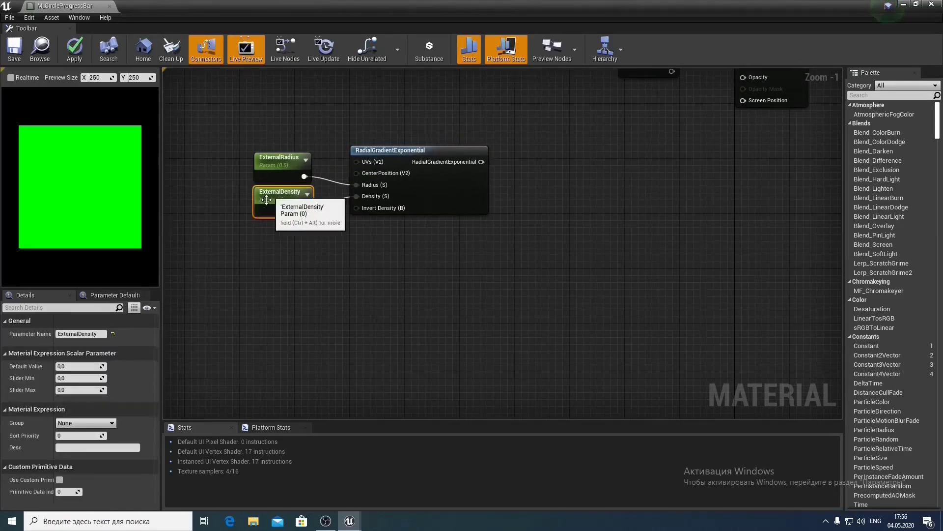
left_click(79, 367)
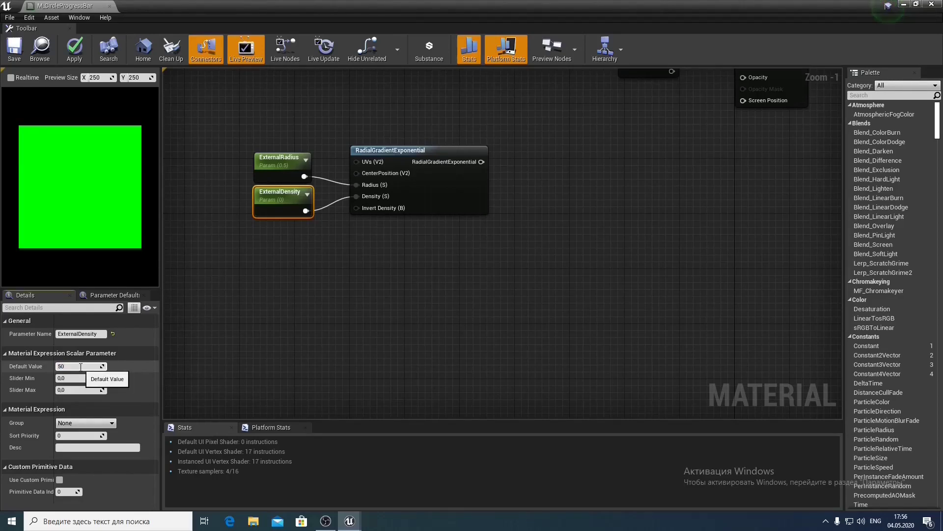
key("Return")
left_click(322, 283)
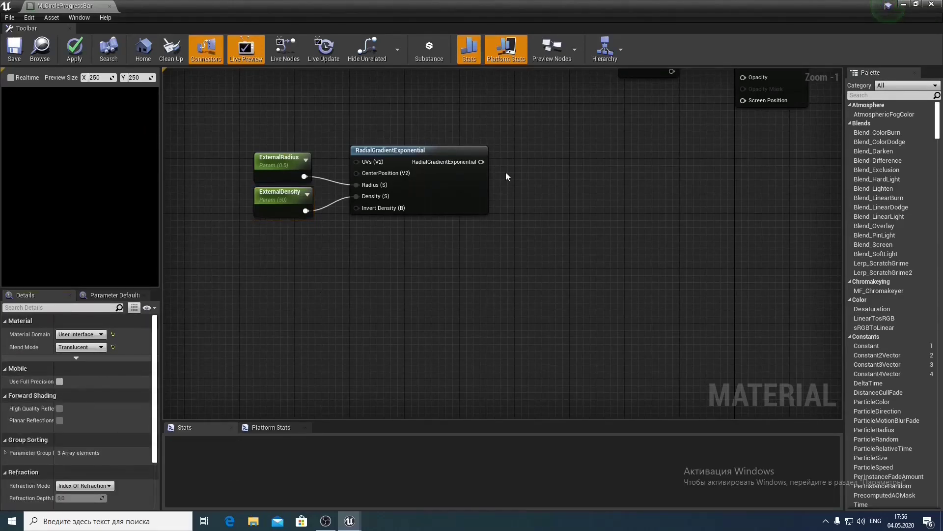
Feed the gradient node's output into input A of a new Subtract node and preview that Subtract node
left_click_drag(481, 161, 549, 230)
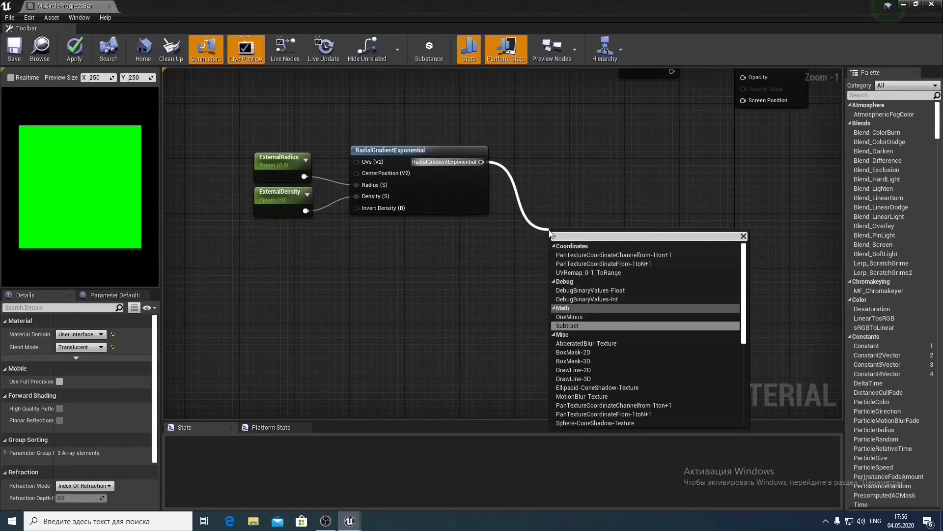
left_click(568, 326)
right_click(571, 217)
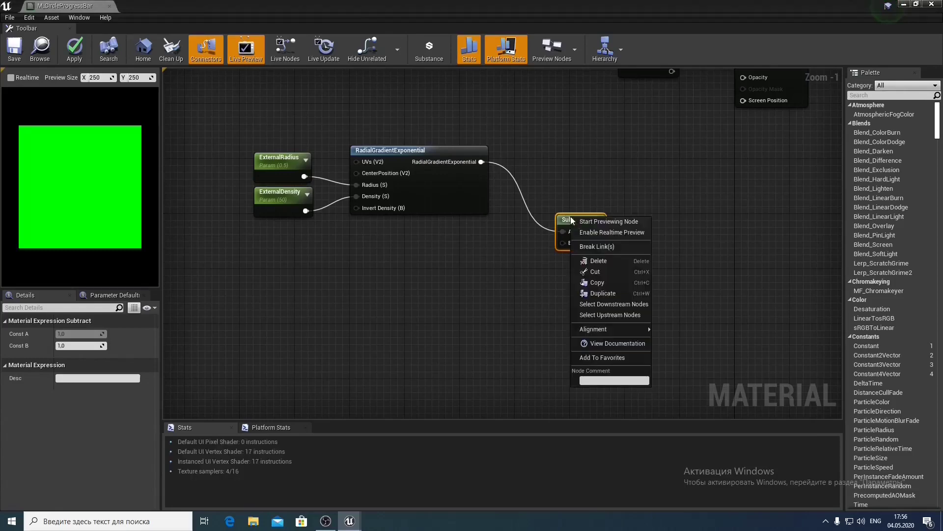
left_click(582, 221)
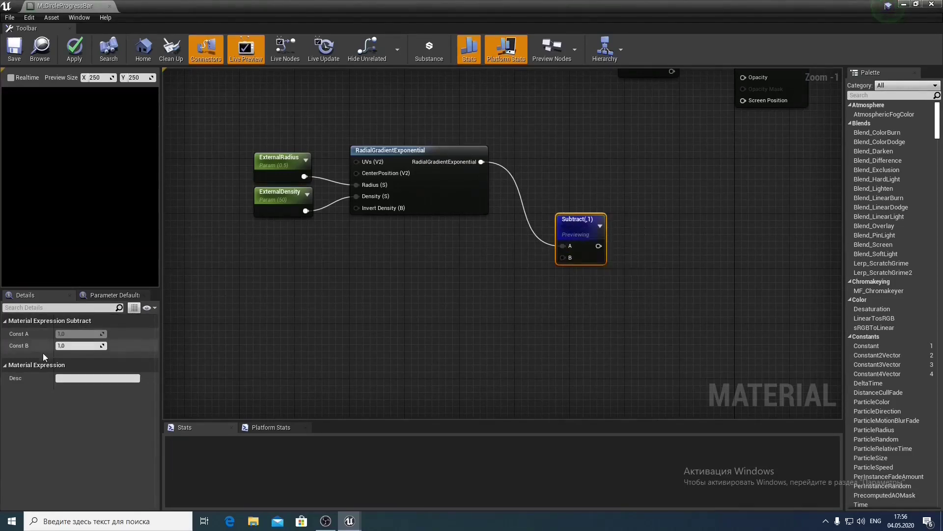
Set the Subtract node's Const B to 0 and shift the node slightly away from the gradient node
left_click(69, 345)
type("0")
key("Return")
left_click_drag(579, 223, 598, 215)
Duplicate the RadialGradientExponential node with its ExternalRadius and ExternalDensity parameters and place the copies directly below the originals
right_click_drag(497, 239, 584, 237)
left_click_drag(359, 127, 480, 243)
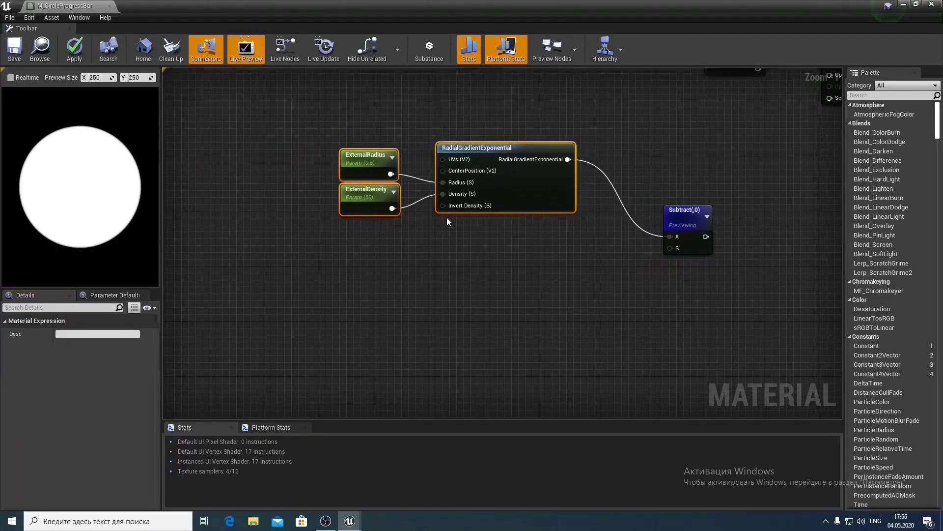
key("ctrl+c")
key("ctrl+v")
left_click_drag(514, 276, 473, 239)
Rename the copied radius parameter to InternalRadius and the copied density parameter to InternalDensity
left_click(373, 249)
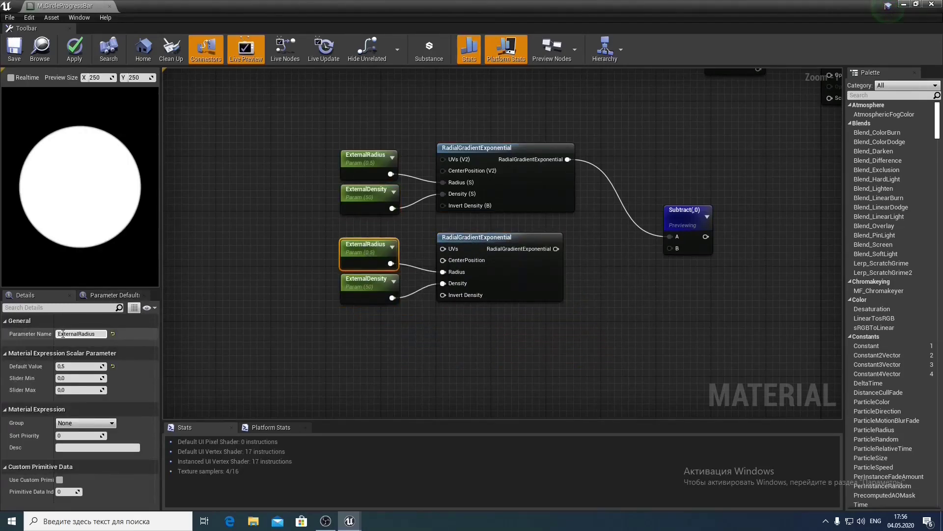
left_click(66, 336)
left_click(65, 335)
left_click_drag(61, 334, 45, 333)
type("In")
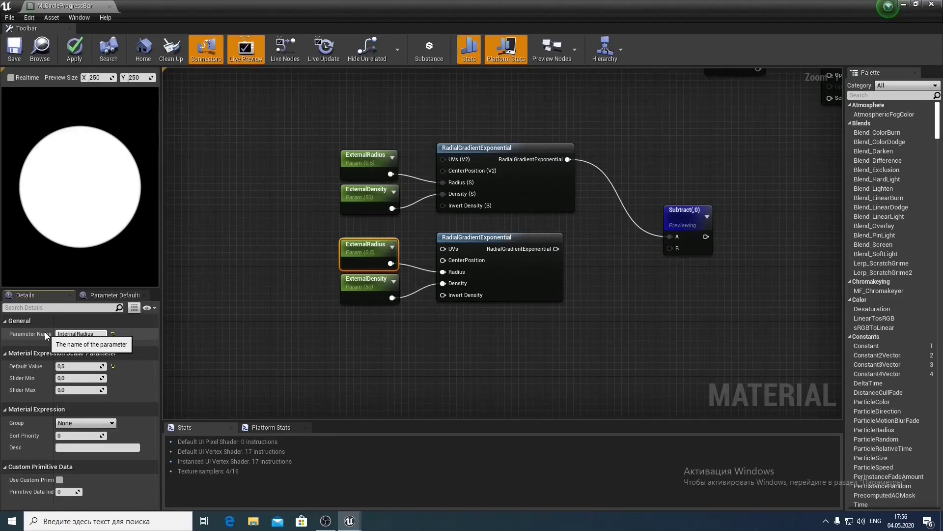
key("Return")
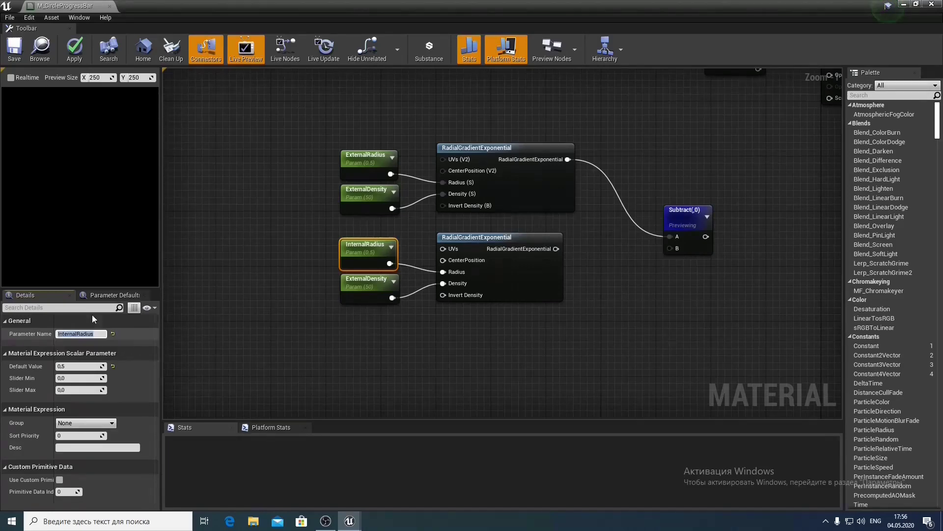
left_click(374, 285)
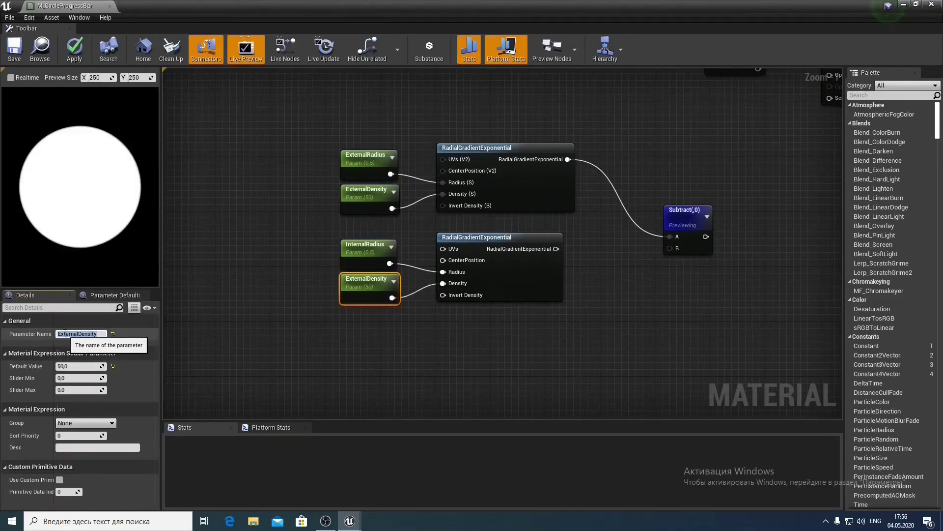
type("In")
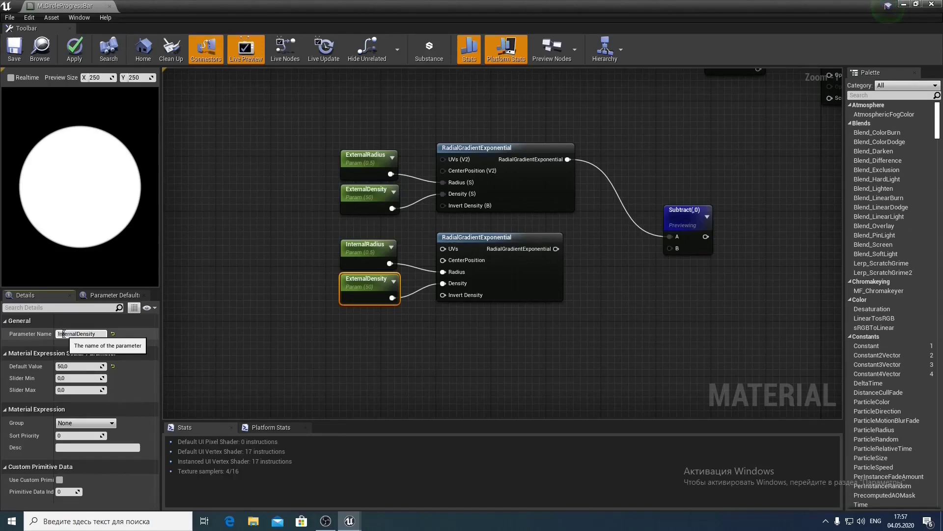
key("Return")
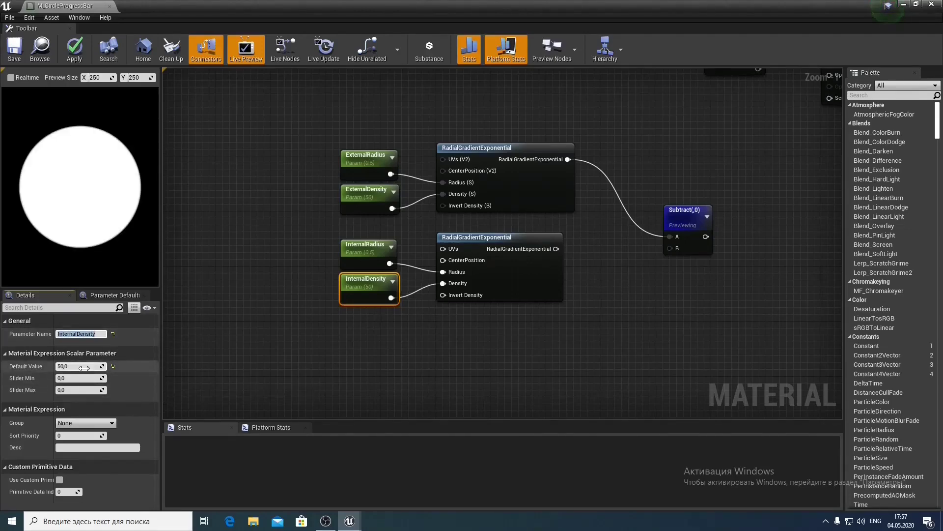
Set the default value of InternalDensity to 100 and of InternalRadius to 0.4
left_click(85, 367)
type("1")
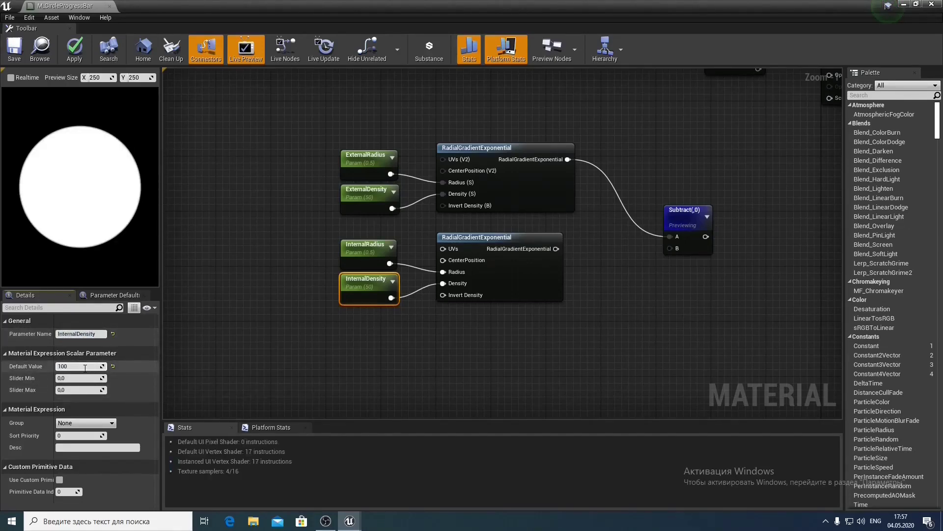
key("Return")
left_click(357, 247)
left_click(67, 366)
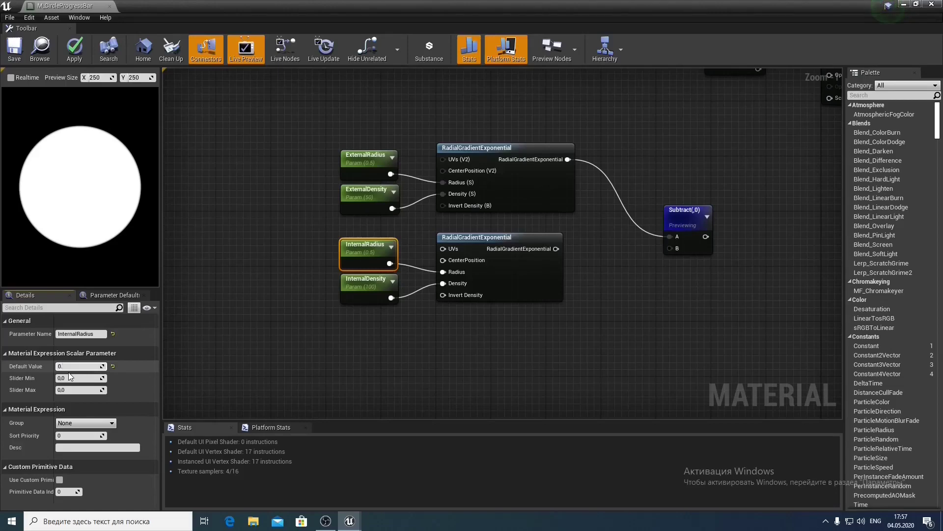
key("Return")
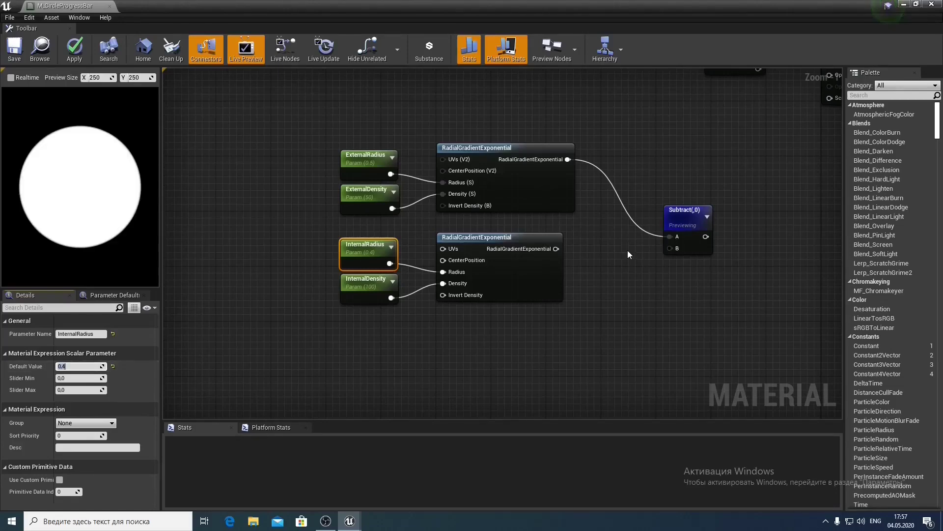
Connect the second gradient node's output to input B of the Subtract node and place Subtract nearer the gradients
left_click_drag(556, 249, 645, 194)
right_click_drag(645, 194, 589, 193)
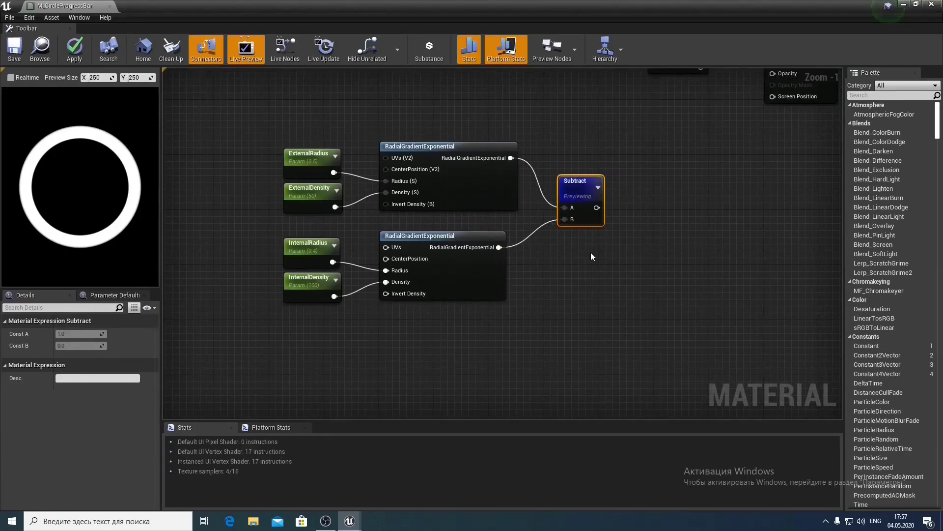
Enclose both gradient nodes, their parameters and the Subtract node in a comment box titled Circle
right_click_drag(591, 252, 597, 291)
scroll(597, 291, "down", 1)
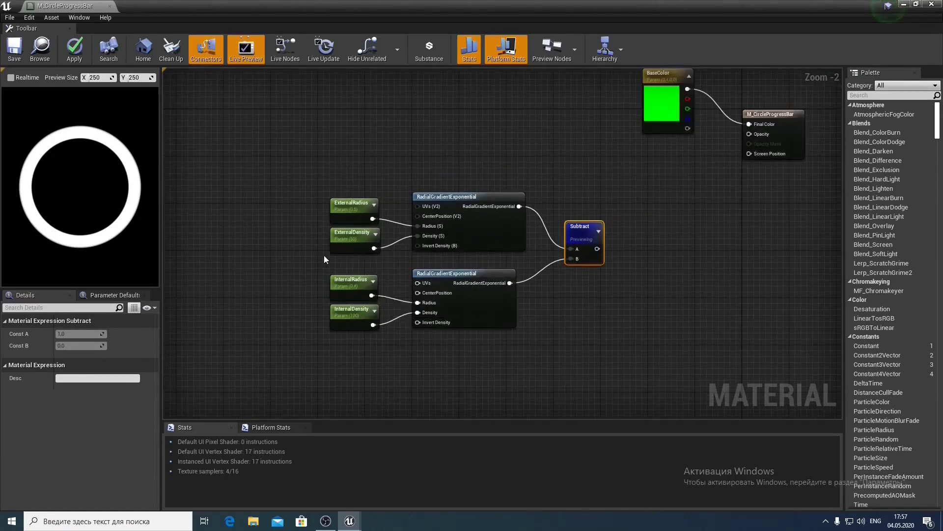
left_click_drag(323, 255, 623, 357)
type("c")
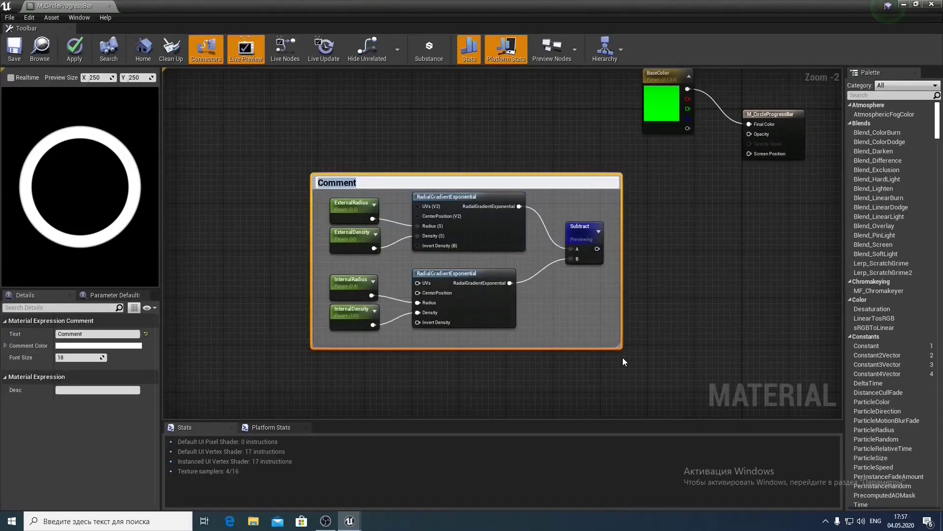
type("Circle")
key("Return")
Connect the Subtract output to the material's Opacity input and stop previewing the Subtract node
scroll(535, 211, "down", 2)
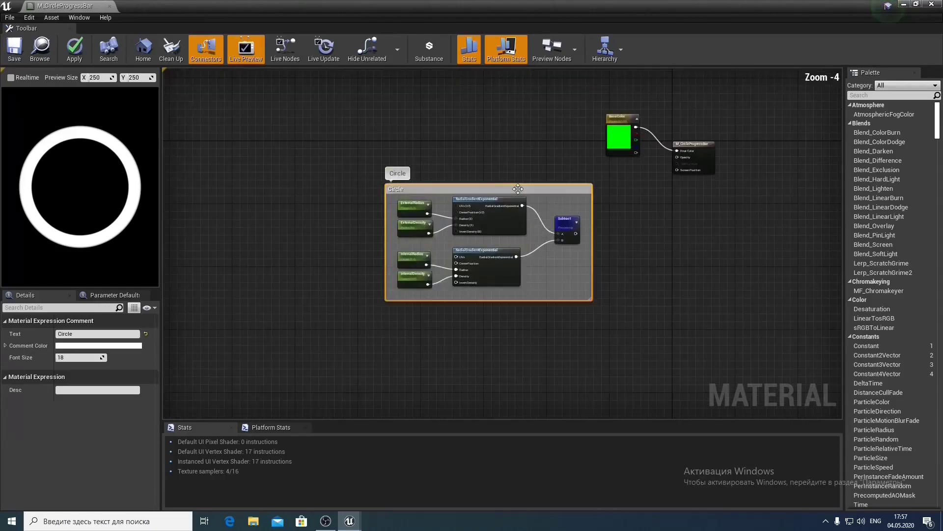
right_click_drag(491, 152, 420, 186)
left_click(623, 182)
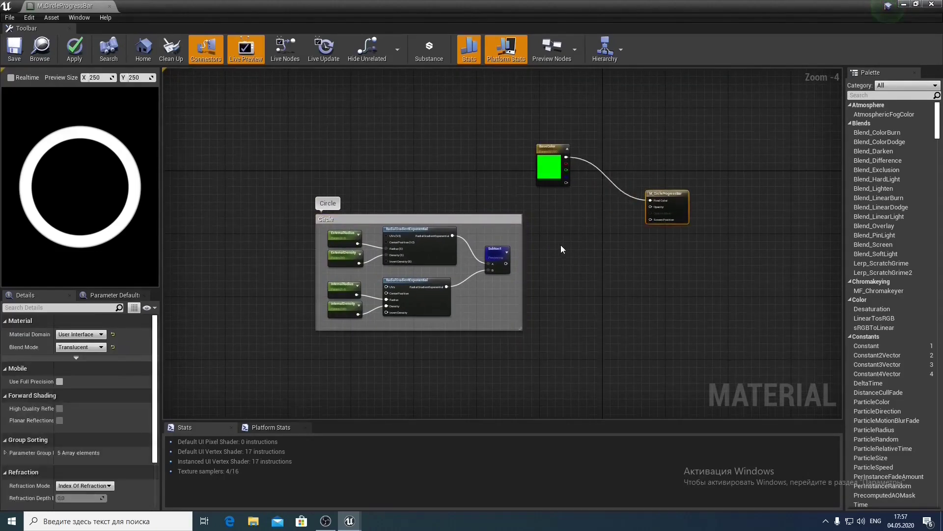
scroll(561, 245, "up", 1)
left_click_drag(486, 269, 682, 194)
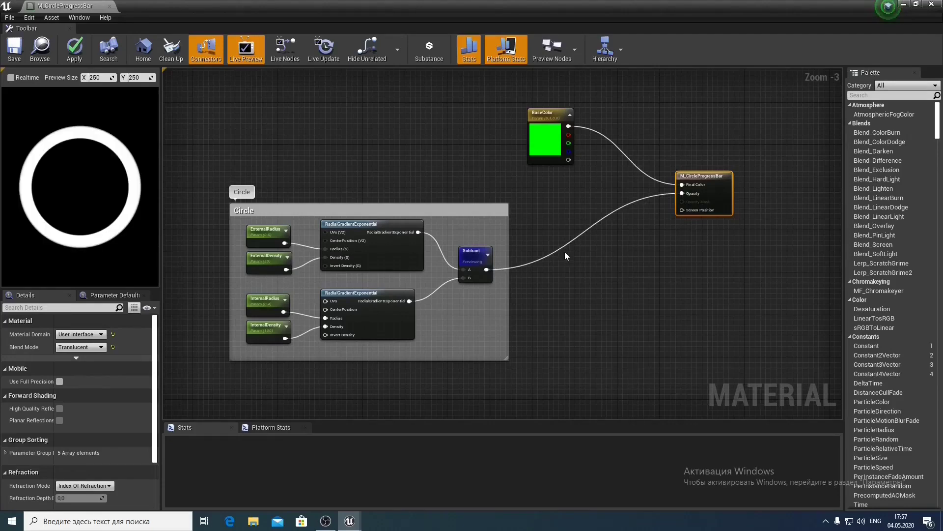
right_click(473, 254)
left_click(486, 267)
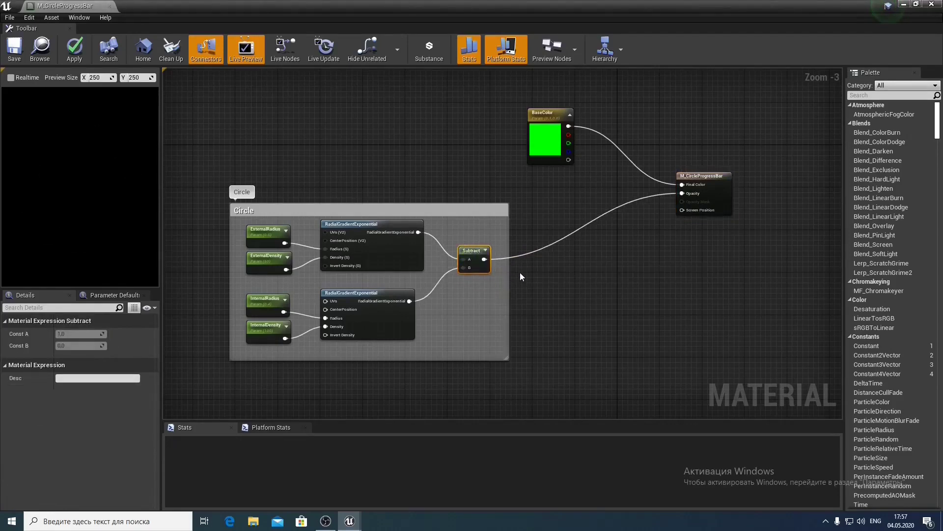
Move the Circle comment group with its nodes farther down and away from the material output node
right_click_drag(415, 162, 561, 153)
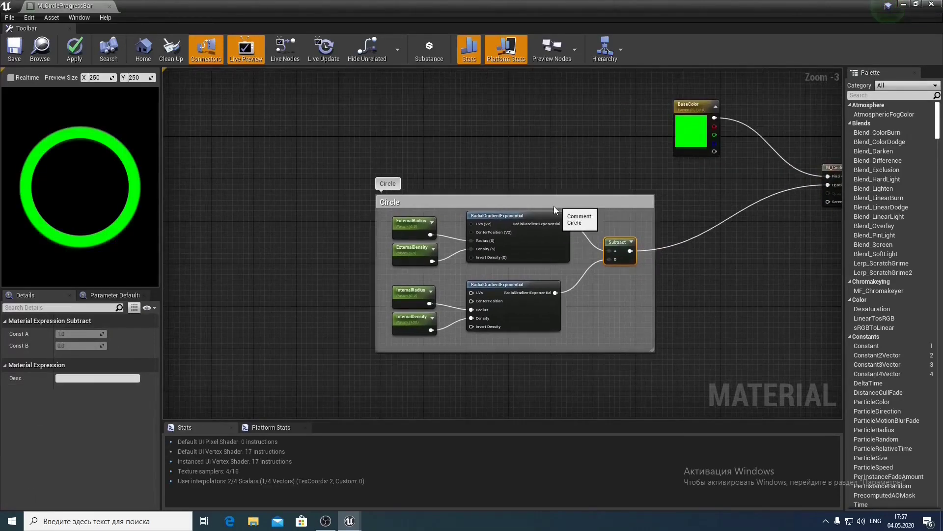
left_click_drag(553, 205, 491, 216)
scroll(501, 141, "down", 2)
scroll(501, 141, "up", 1)
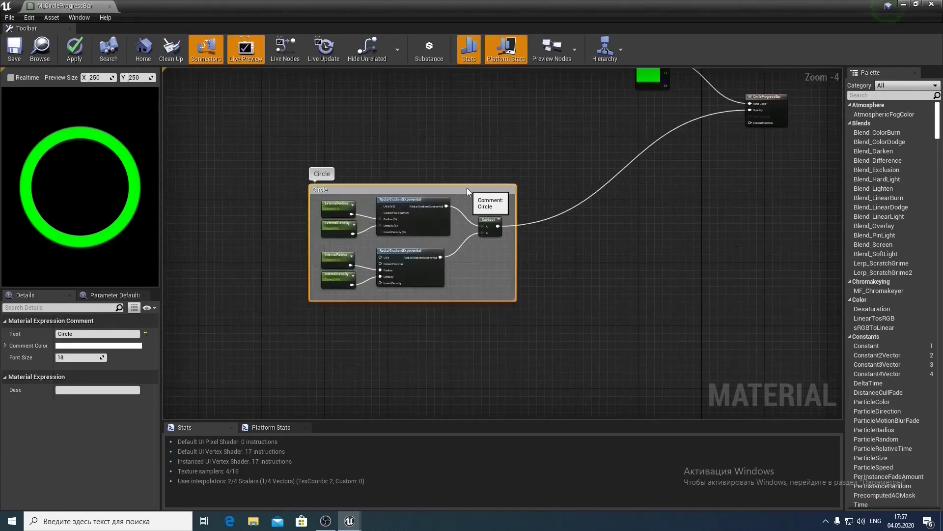
Add a VectorToRadialValue node in the free space above the Circle group
right_click_drag(480, 143, 508, 229)
scroll(467, 214, "up", 1)
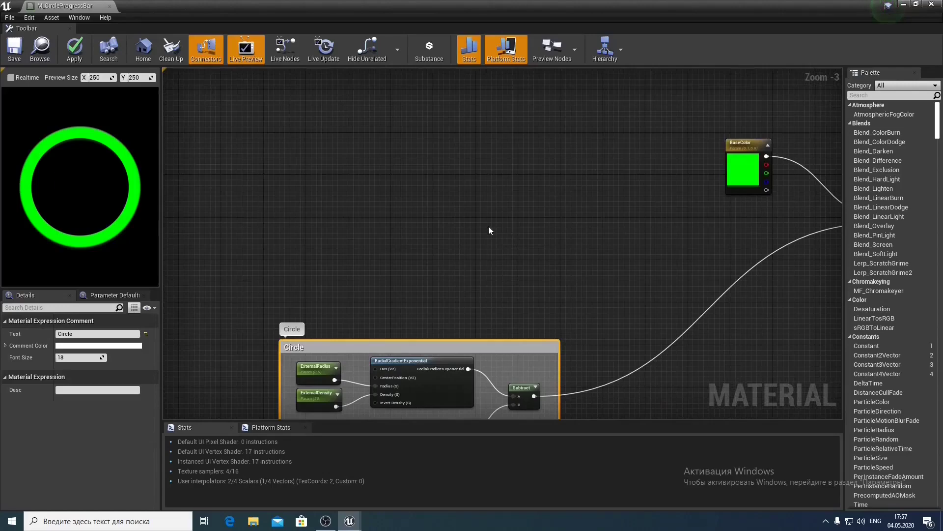
right_click(388, 216)
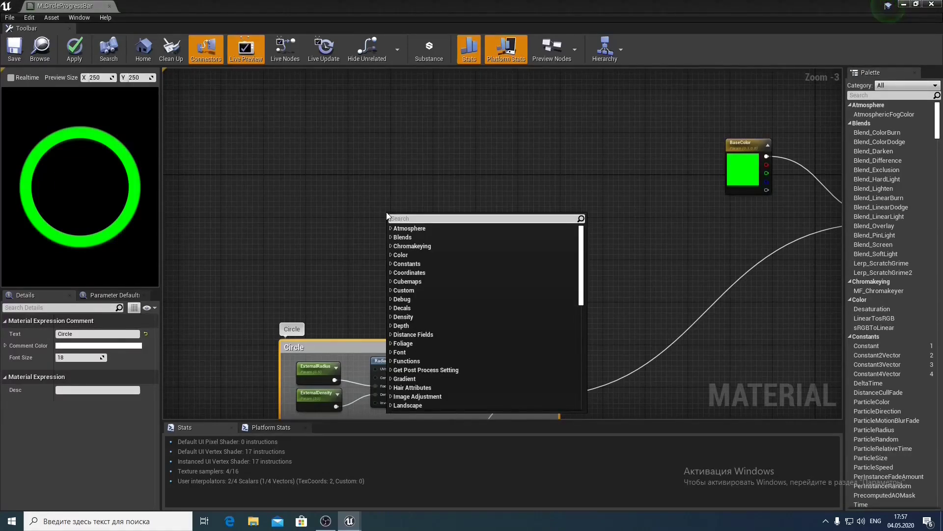
type("radial")
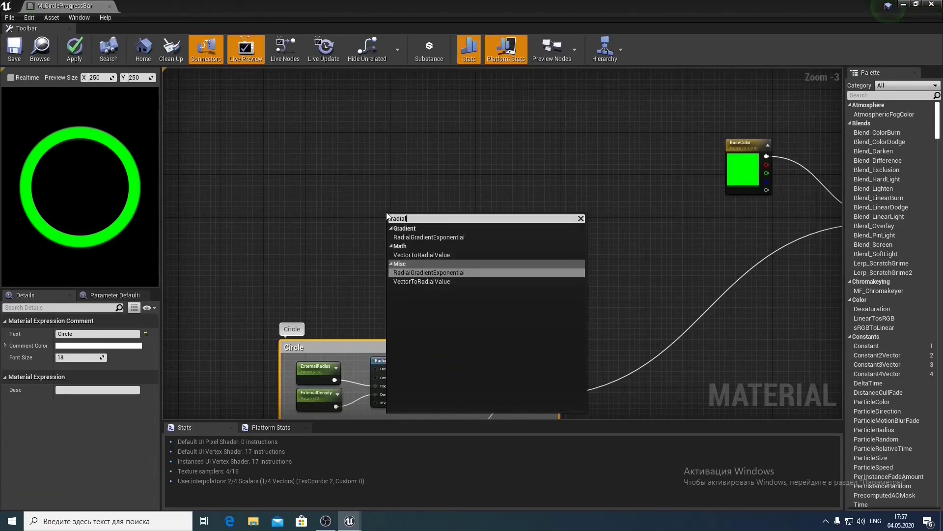
left_click(423, 282)
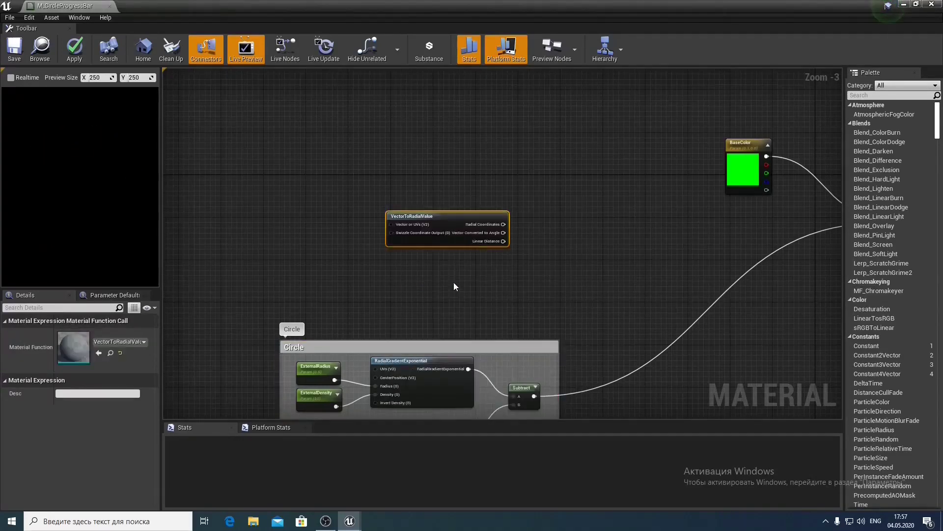
scroll(423, 229, "up", 1)
left_click_drag(437, 214, 432, 188)
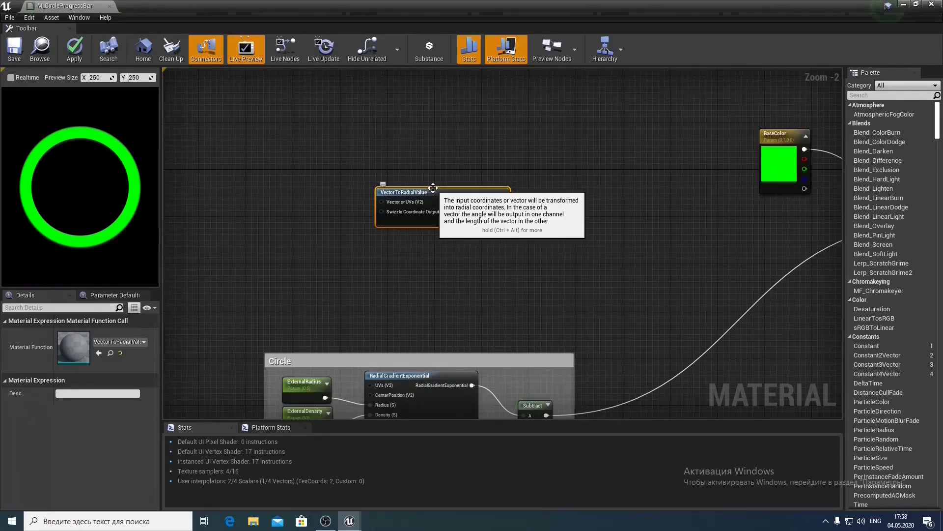
Feed the Vector Converted to Angle output into input A of a new If node placed beside VectorToRadialValue
scroll(442, 211, "up", 2)
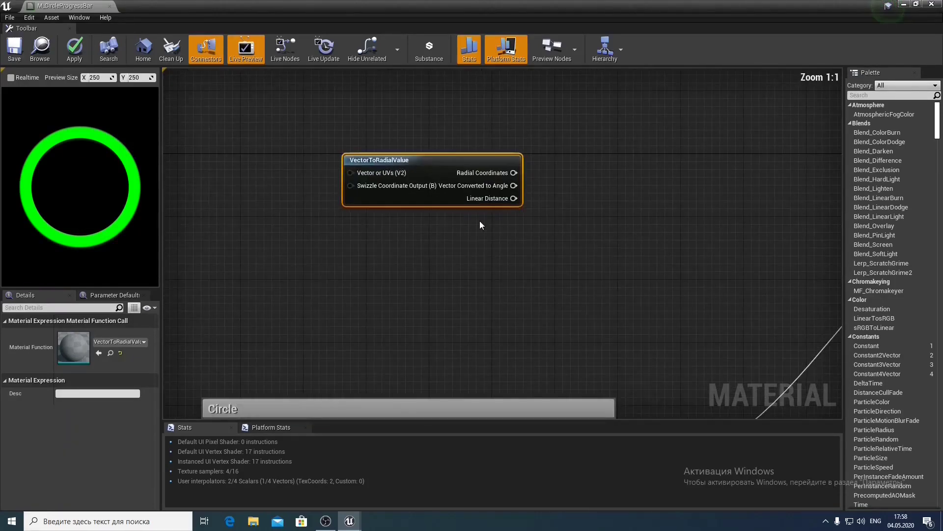
scroll(501, 215, "down", 1)
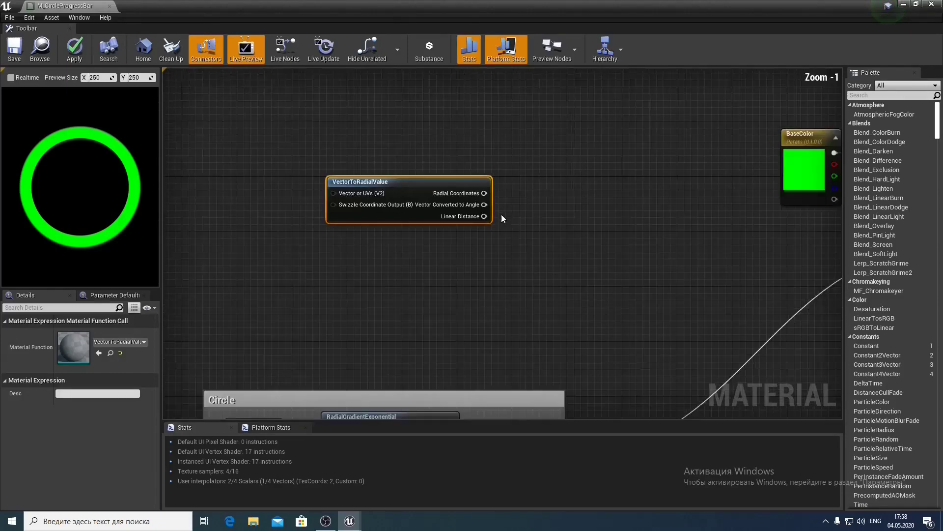
left_click_drag(484, 204, 562, 205)
type("if")
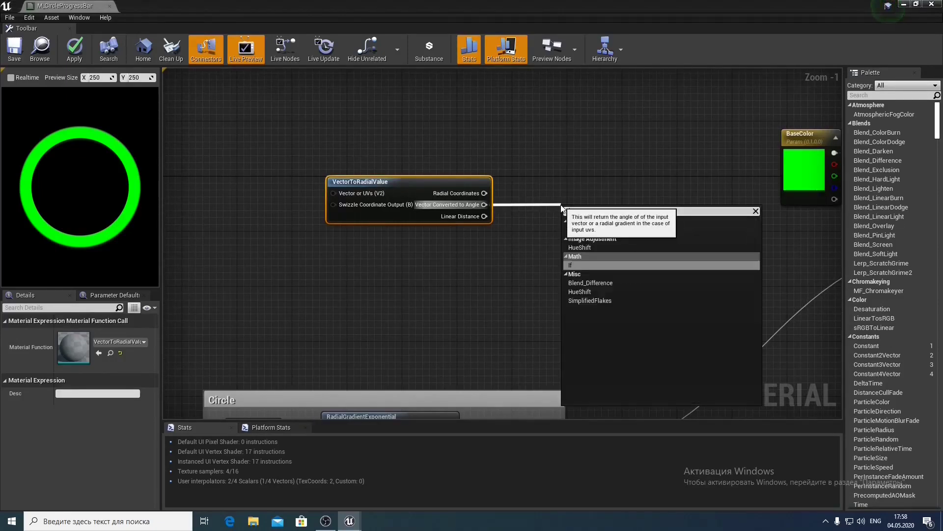
key("Return")
left_click_drag(578, 212, 583, 198)
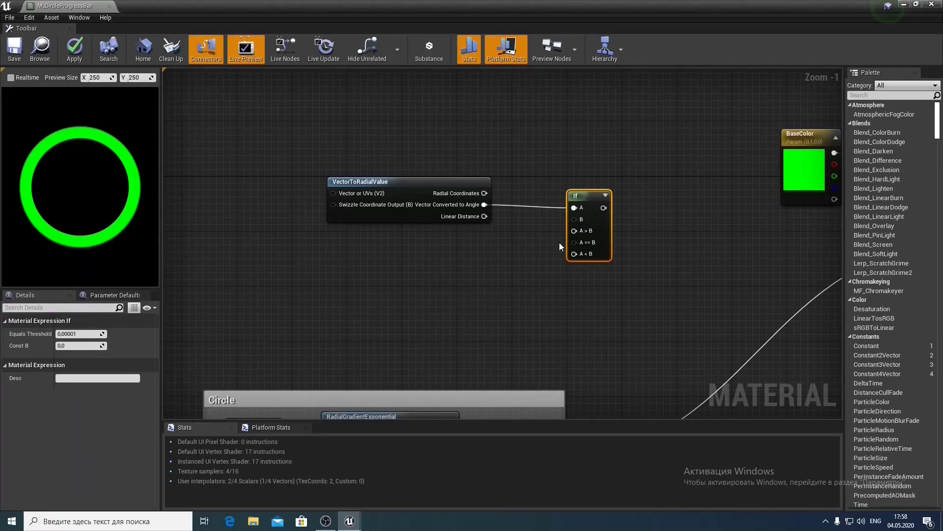
Promote the If node's B input to a parameter named percent and place it under the VectorToRadialValue node
right_click(574, 220)
left_click(595, 232)
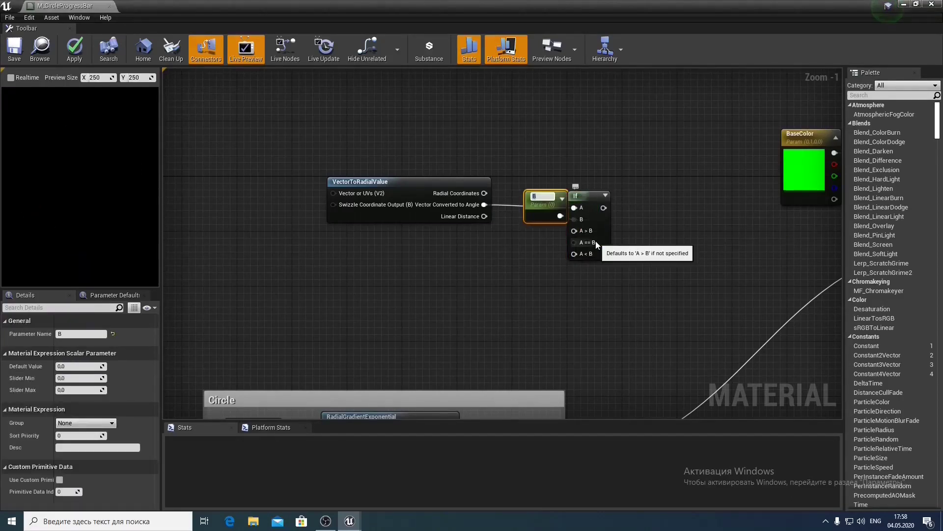
type("percent")
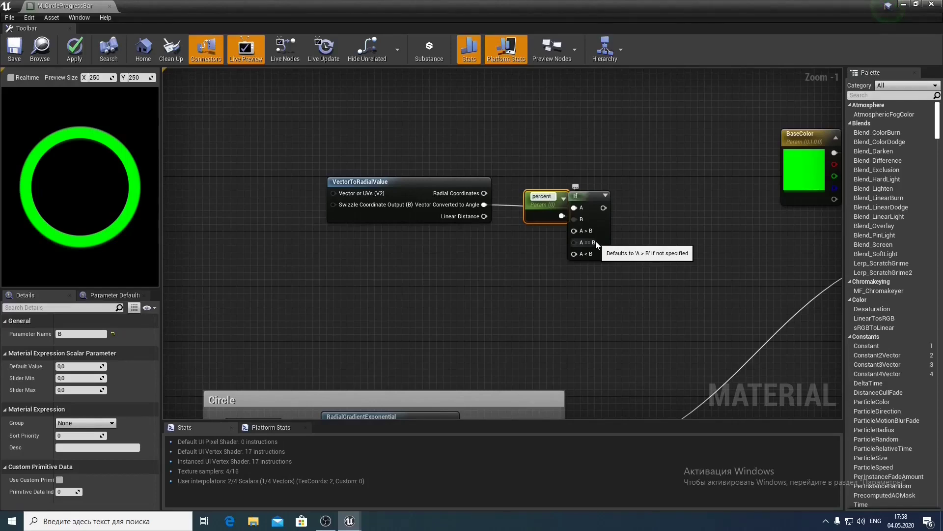
key("Return")
left_click_drag(551, 200, 432, 235)
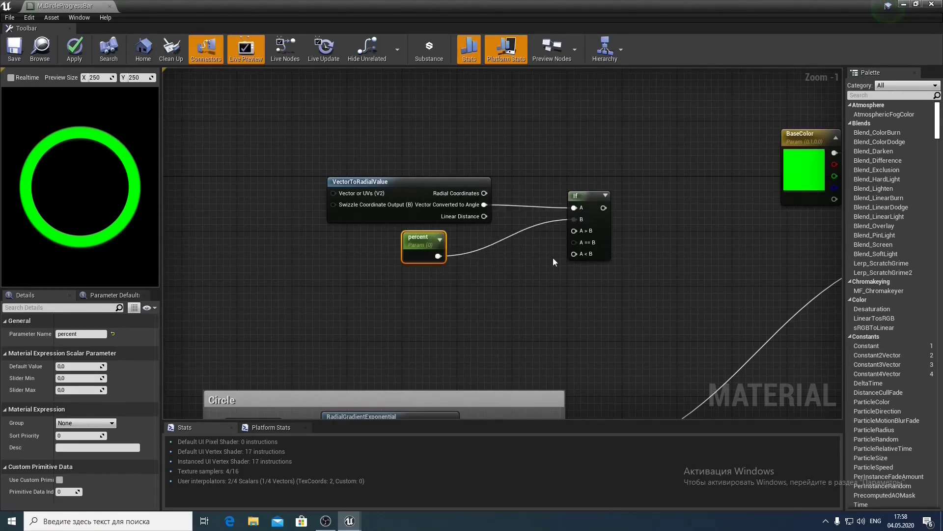
Feed a new Constant node of 0 into the If node's A > B input and place it beneath that connection
left_click_drag(575, 231, 512, 290)
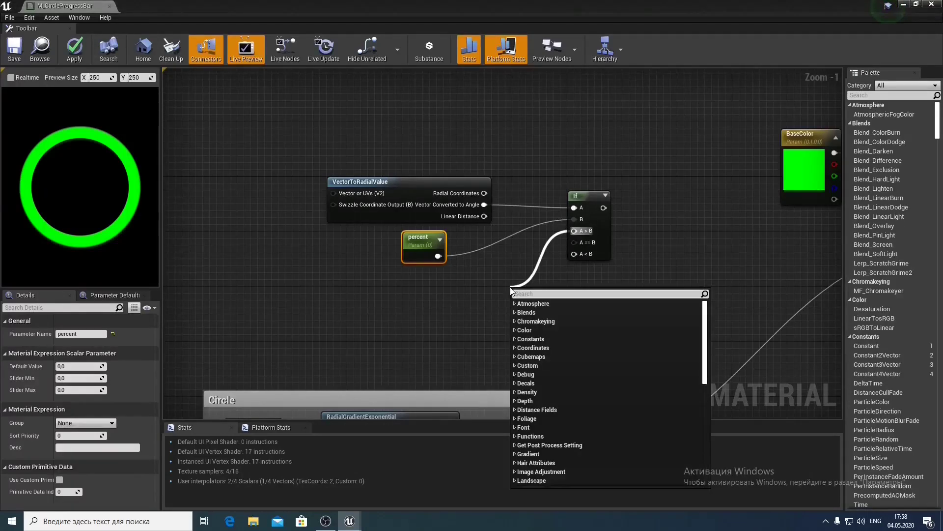
type("const")
key("Return")
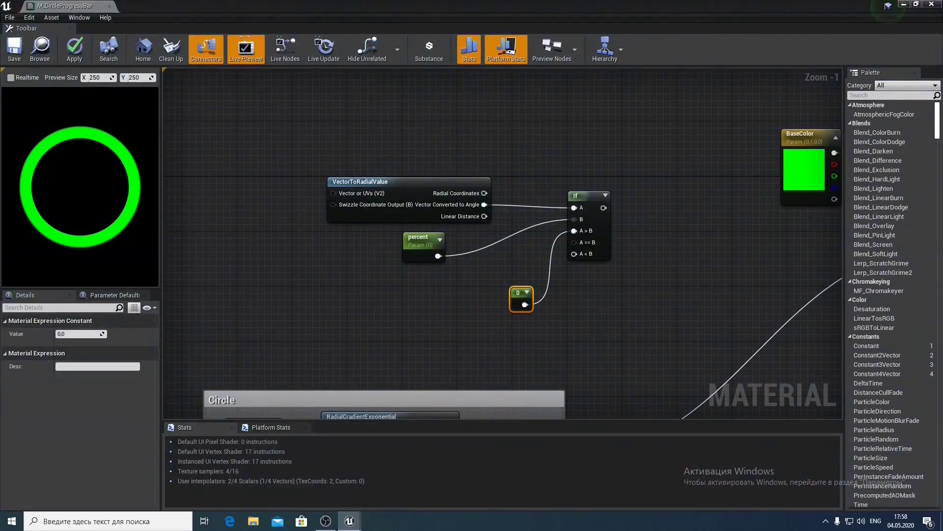
scroll(514, 276, "up", 1)
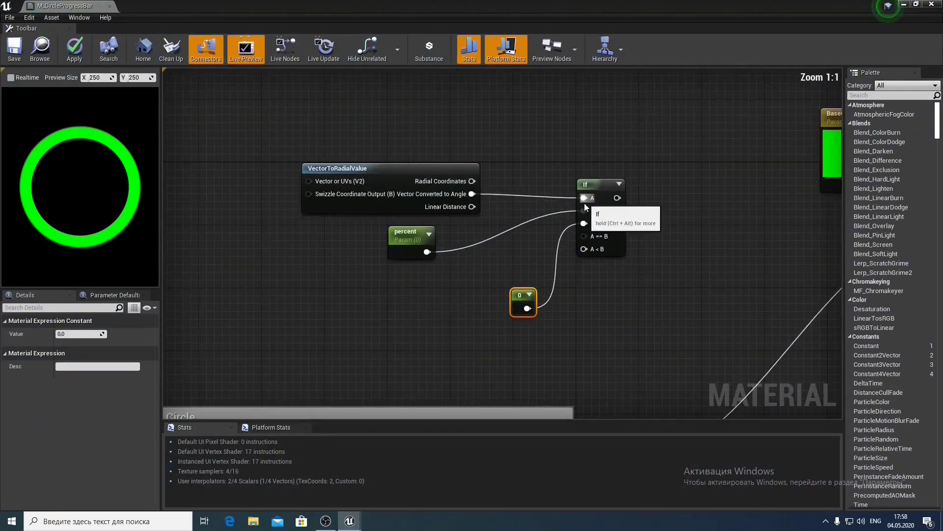
left_click_drag(509, 272, 502, 251)
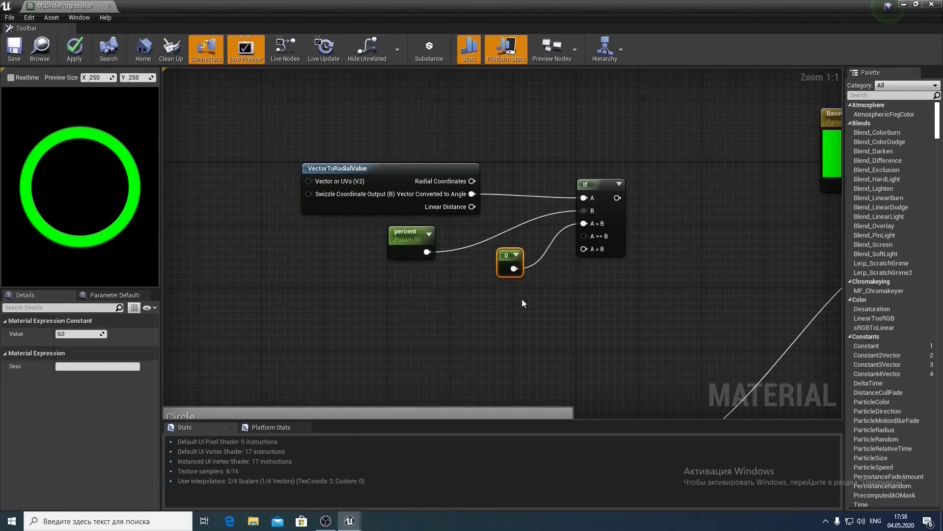
Add a second Constant node with value 1 and connect it to the If node's A < B and A == B inputs
key("1")
left_click(506, 290)
left_click_drag(514, 300, 585, 250)
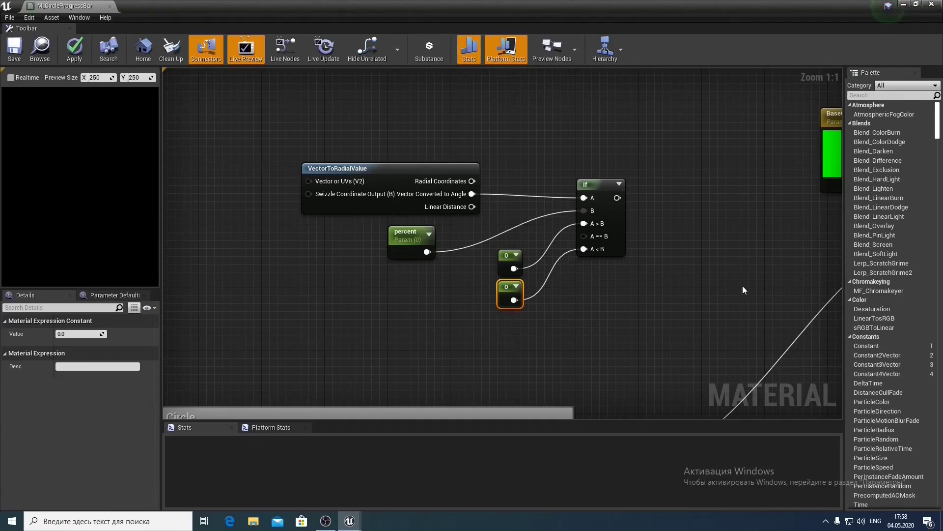
left_click_drag(514, 299, 583, 236)
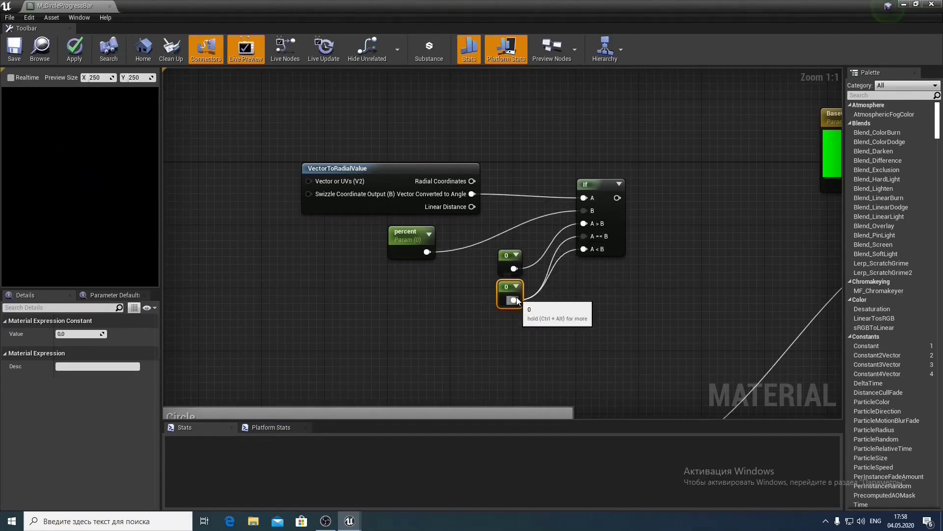
left_click(80, 333)
type("1")
key("Return")
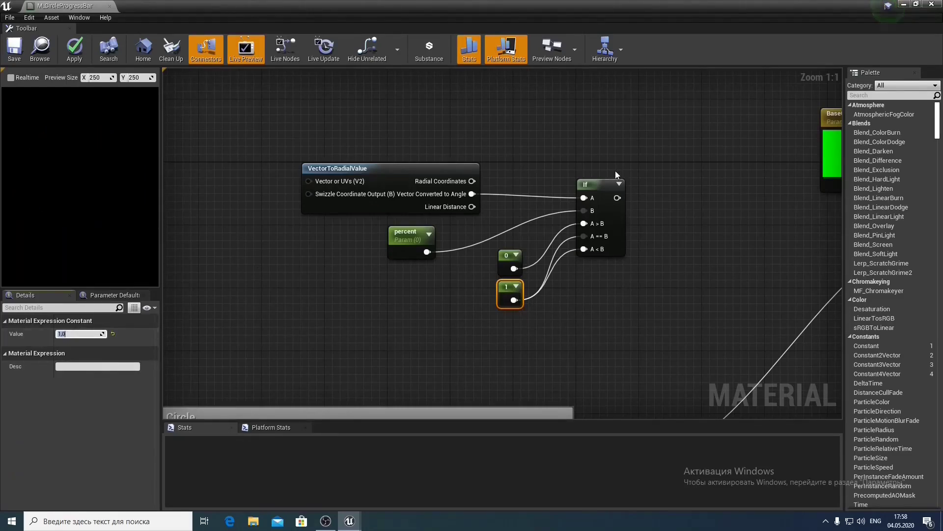
Preview the If node's output and move the node up to line up with the VectorToRadialValue connection
right_click(597, 184)
left_click(606, 192)
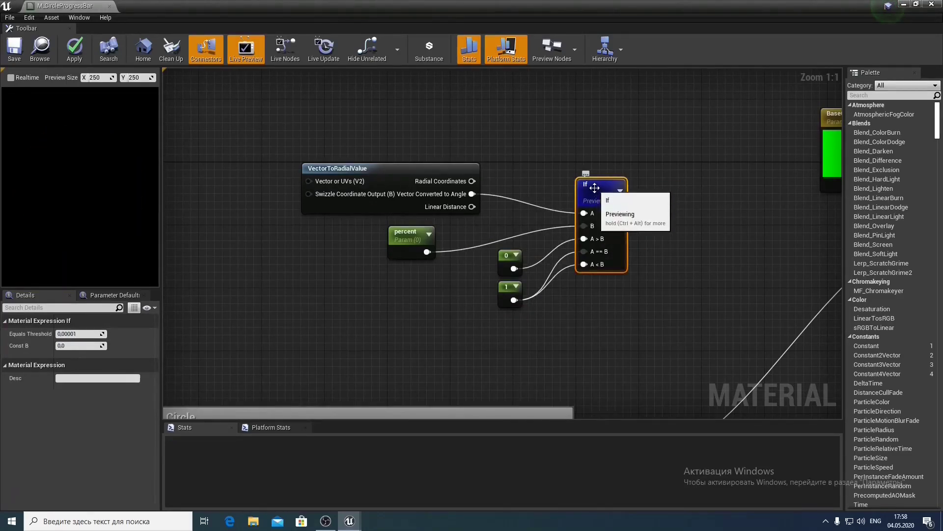
left_click_drag(594, 188, 594, 172)
Set the percent parameter's default value to 0.15 and save the material
left_click(410, 238)
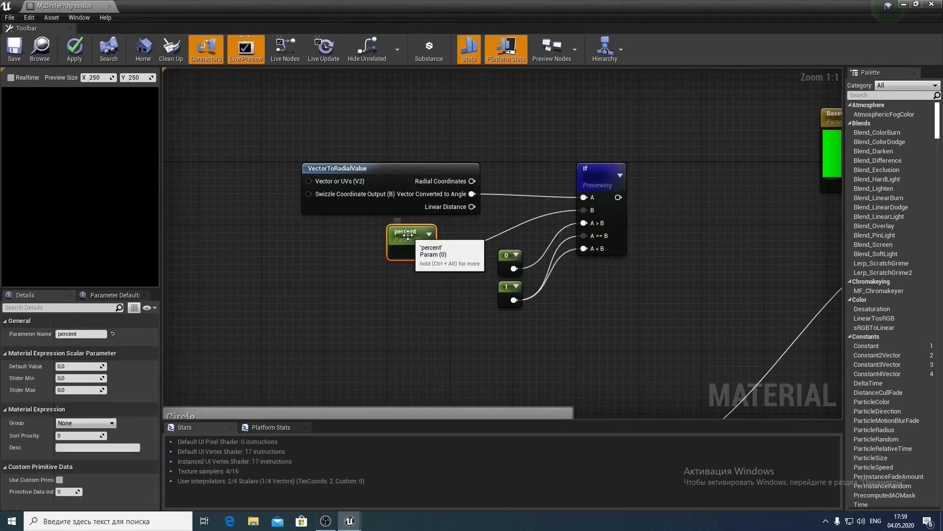
left_click(76, 366)
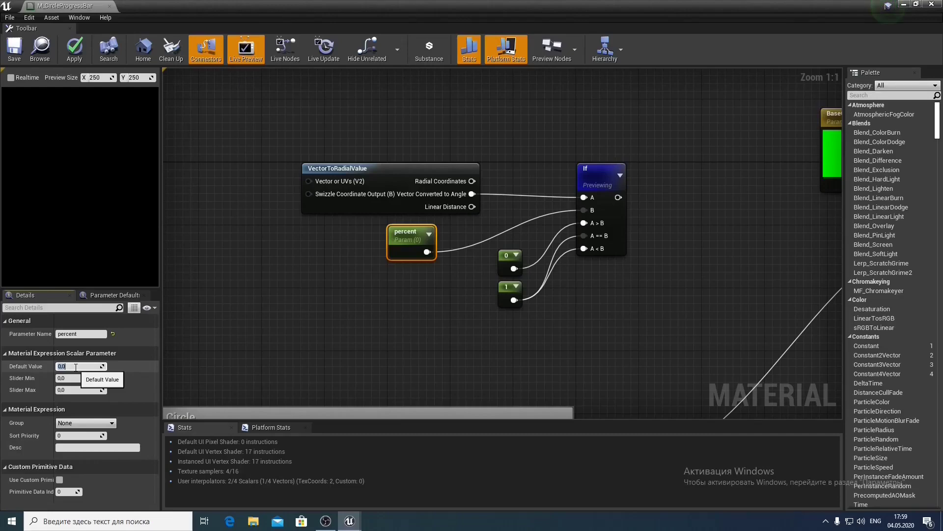
type("0.15")
key("Return")
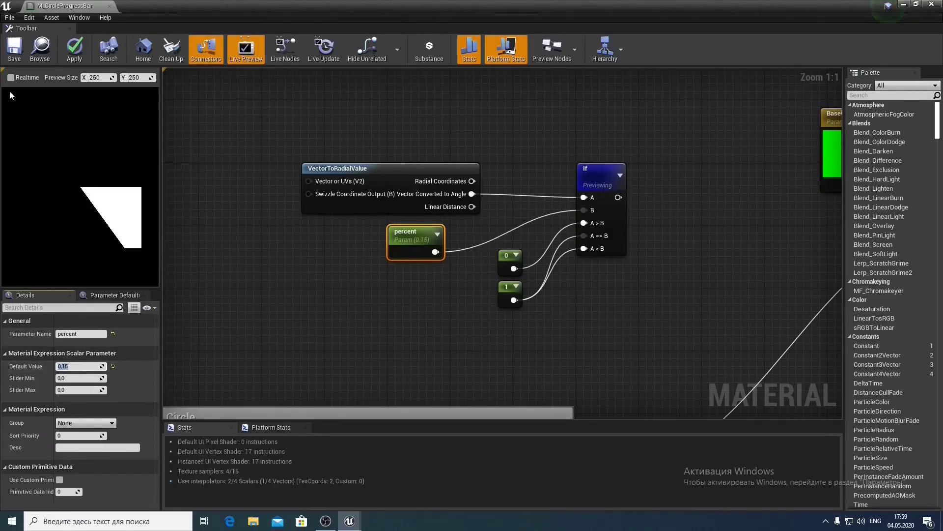
left_click(14, 47)
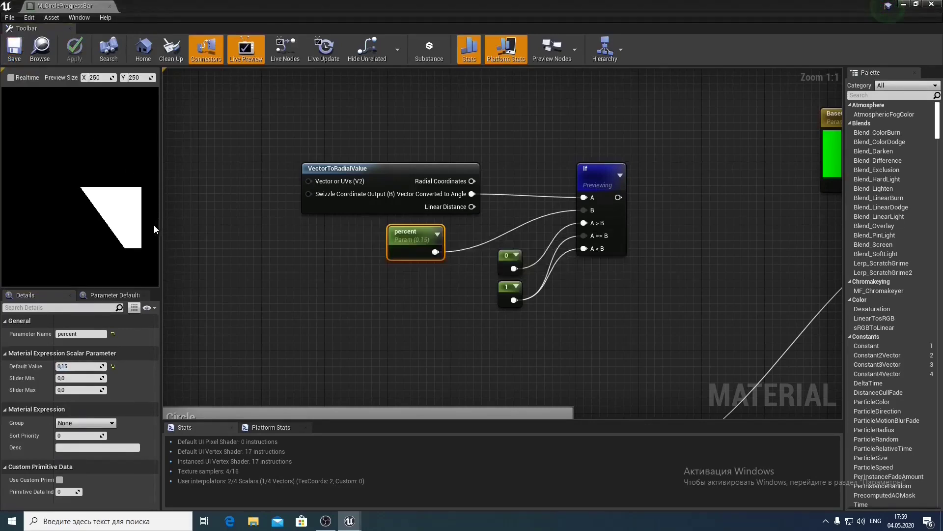
Set the percent parameter's default value to 0.05
scroll(235, 248, "down", 1)
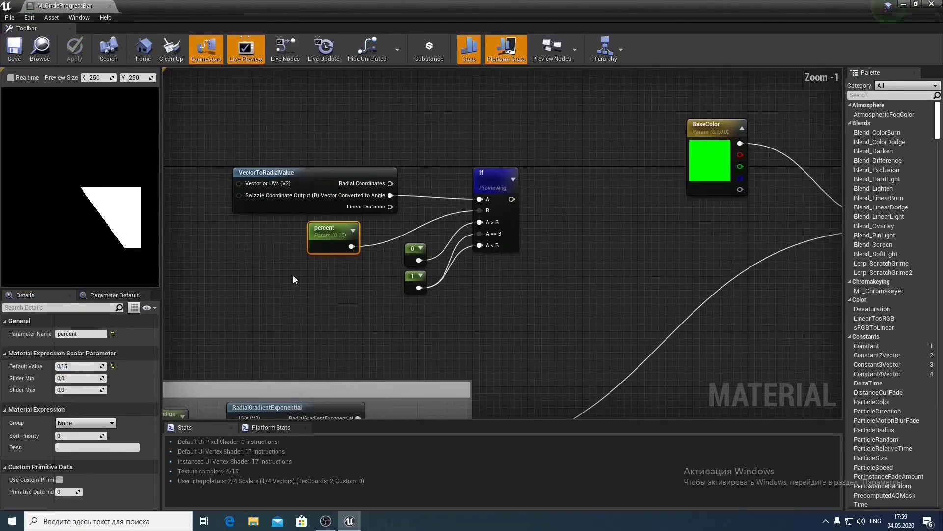
right_click_drag(293, 275, 460, 305)
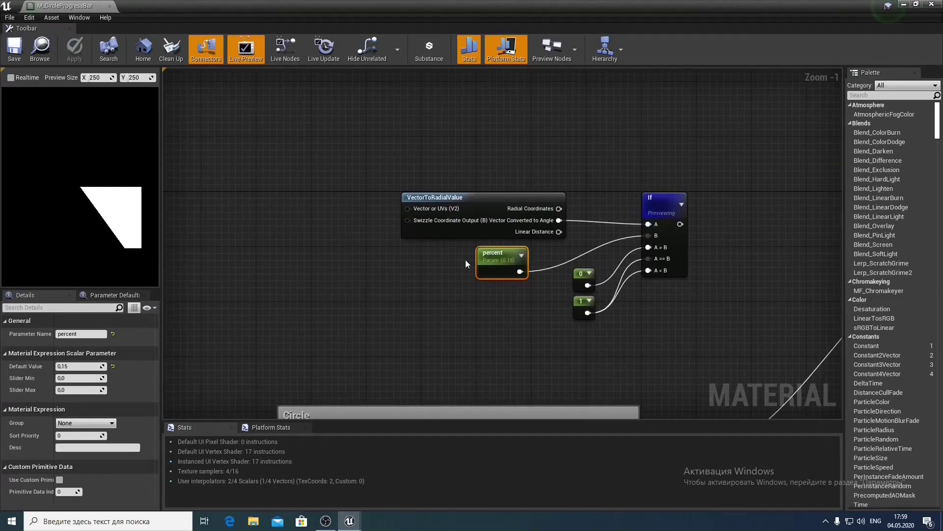
left_click(83, 366)
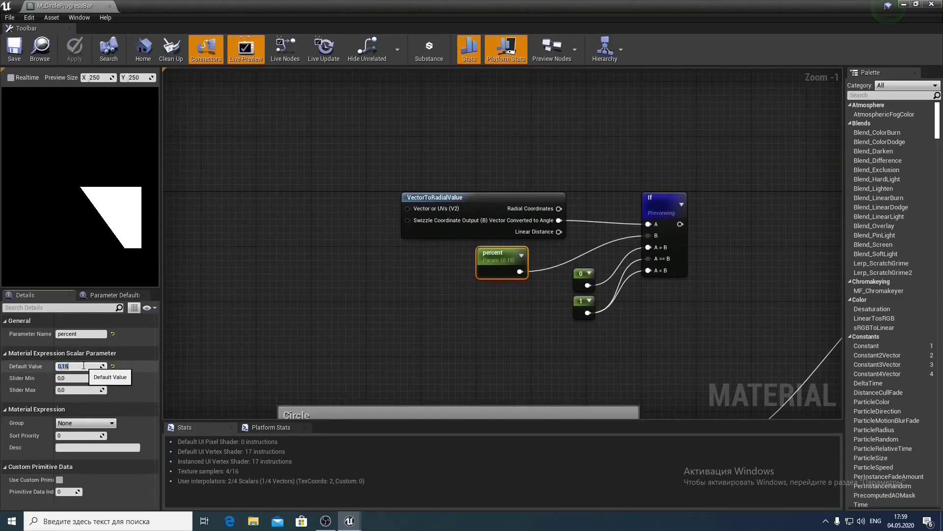
type("0,05")
key("Return")
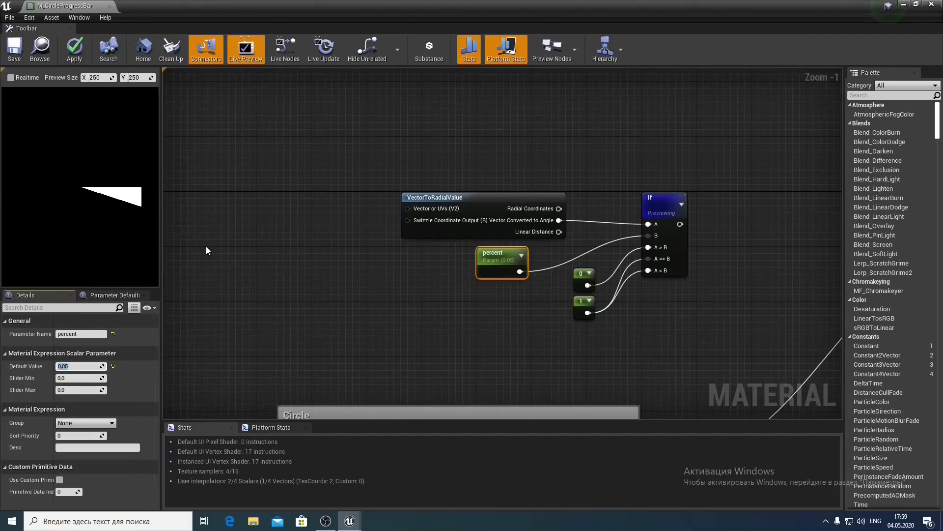
Add a TextureCoordinate node in the free space before the VectorToRadialValue node
right_click_drag(390, 236, 488, 236)
right_click_drag(405, 210, 546, 251)
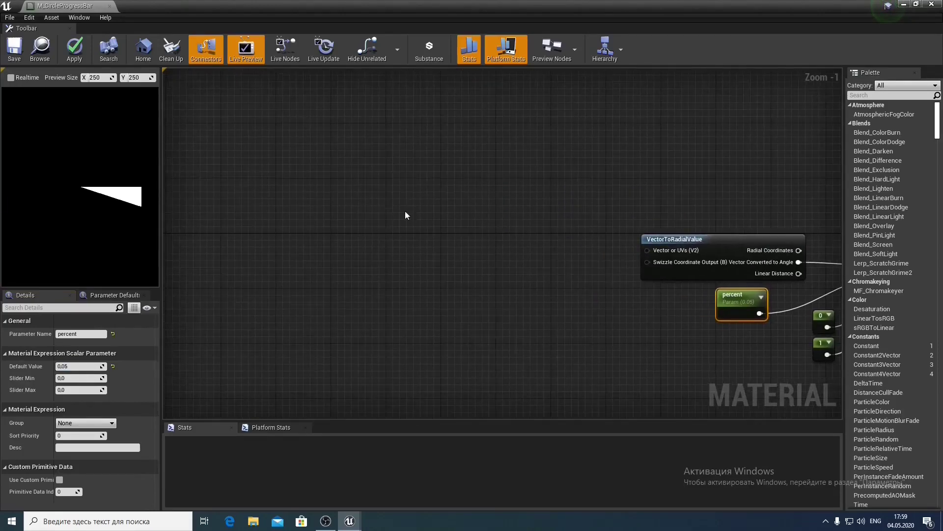
right_click(390, 207)
type("text")
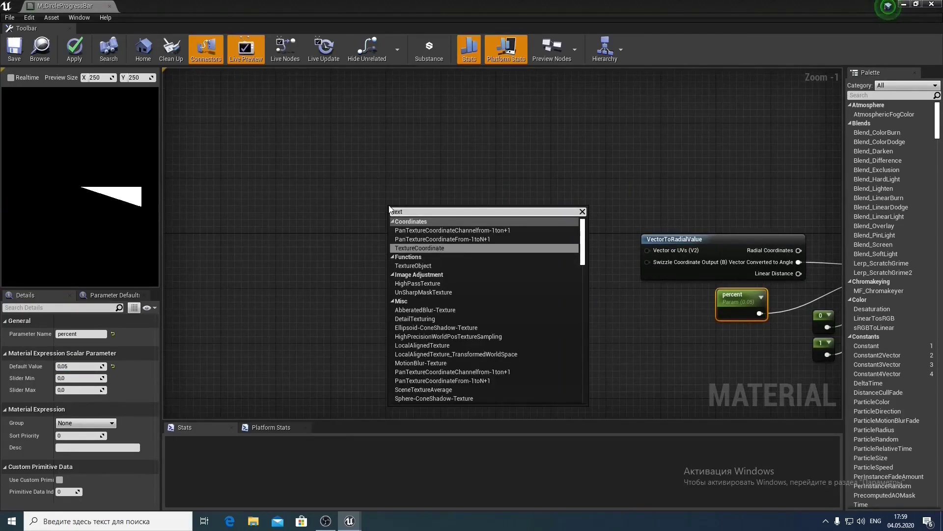
key("Return")
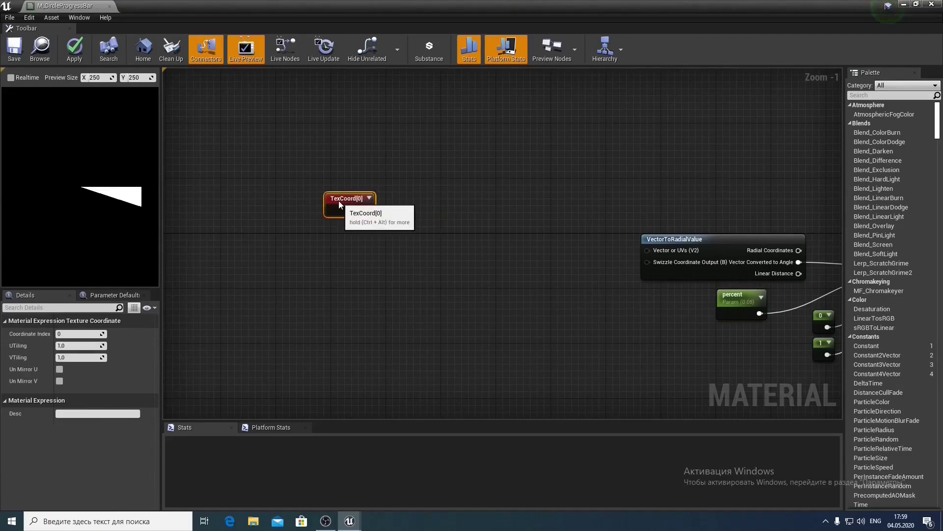
Feed the TexCoord output into input A of a new Subtract node and set its Const B to 0.5
left_click_drag(338, 200, 401, 220)
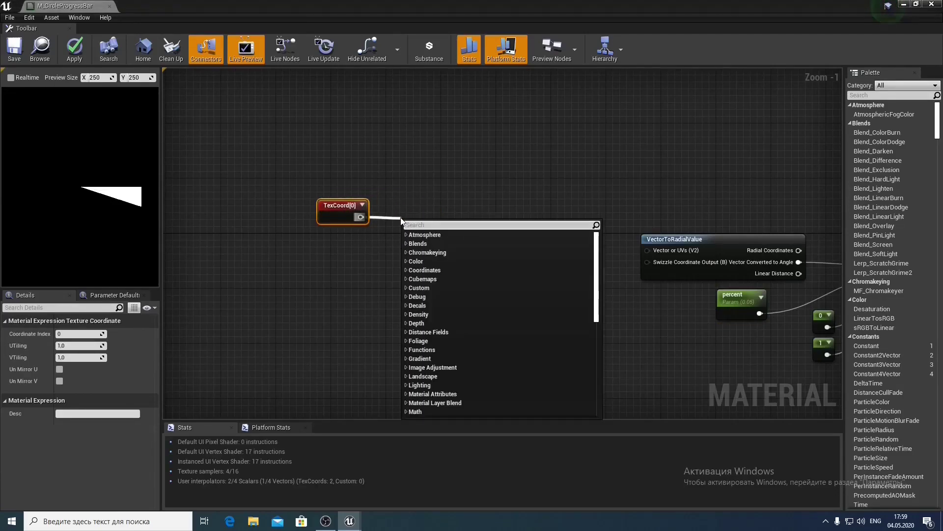
type("-")
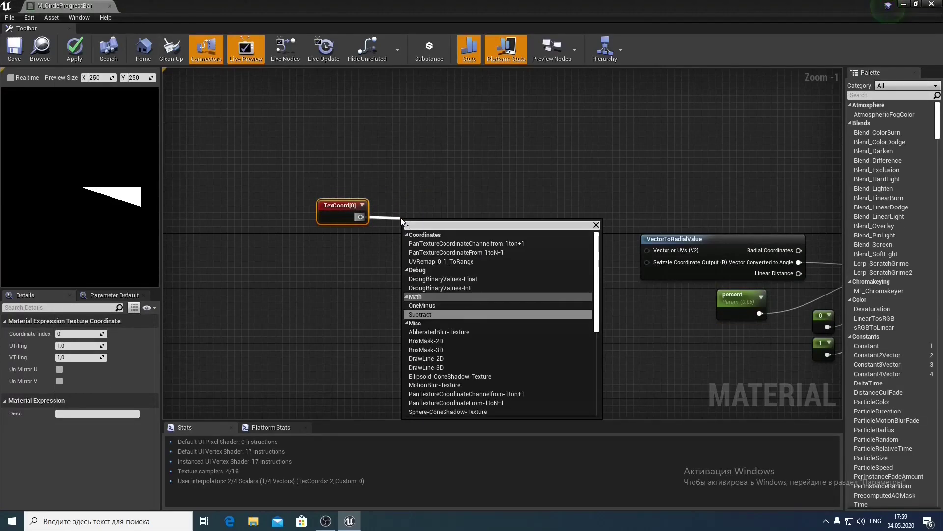
key("Return")
left_click(79, 346)
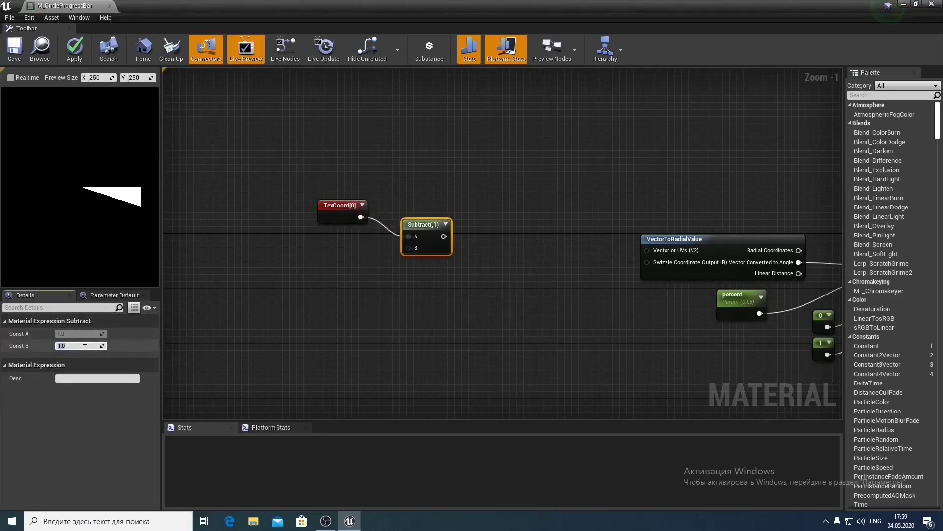
type("0,5")
key("Return")
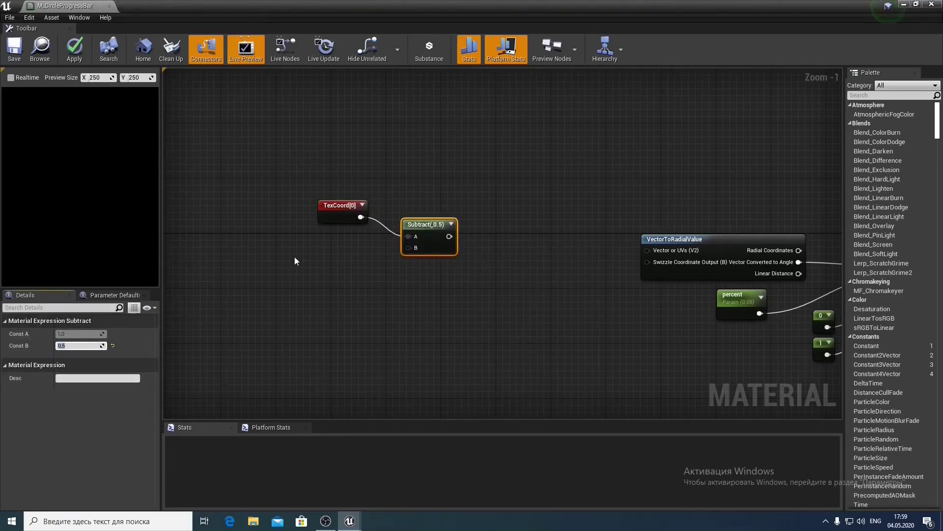
Insert a CustomRotator node between Subtract and VectorToRadialValue, linking Subtract to UVs and Rotated Values to Vector or UVs
left_click_drag(420, 219, 457, 239)
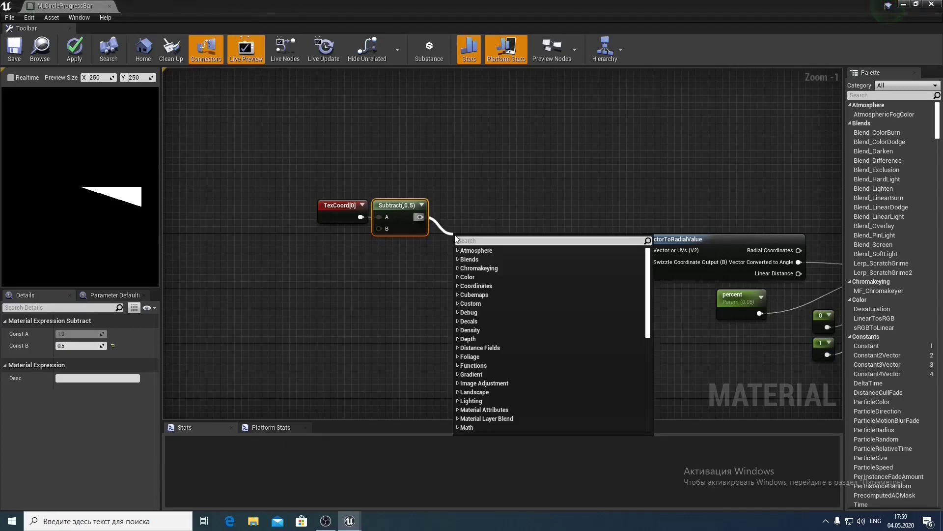
type("cust")
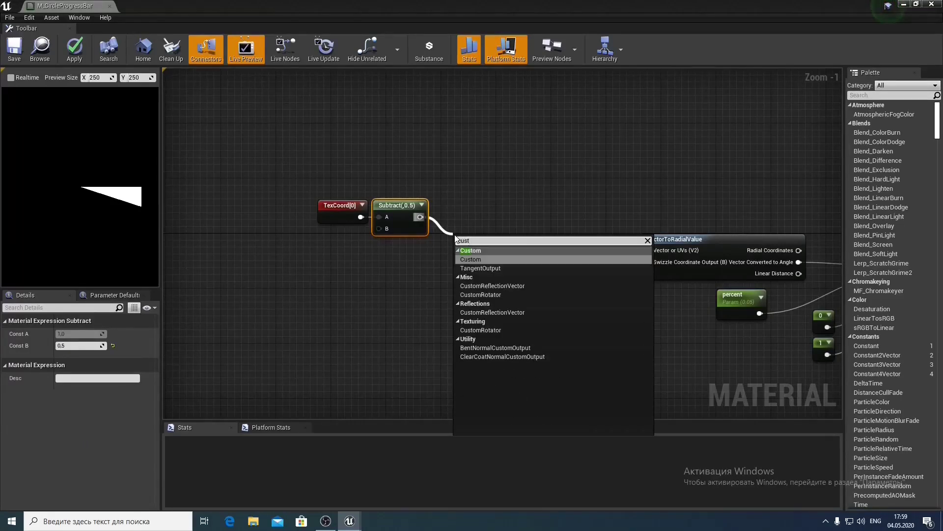
left_click(484, 295)
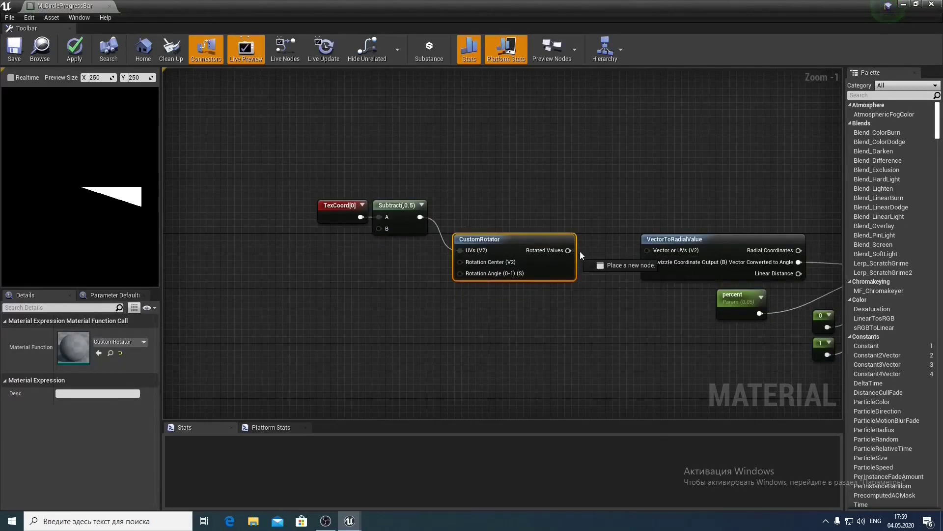
left_click_drag(580, 252, 647, 250)
left_click_drag(543, 246, 566, 247)
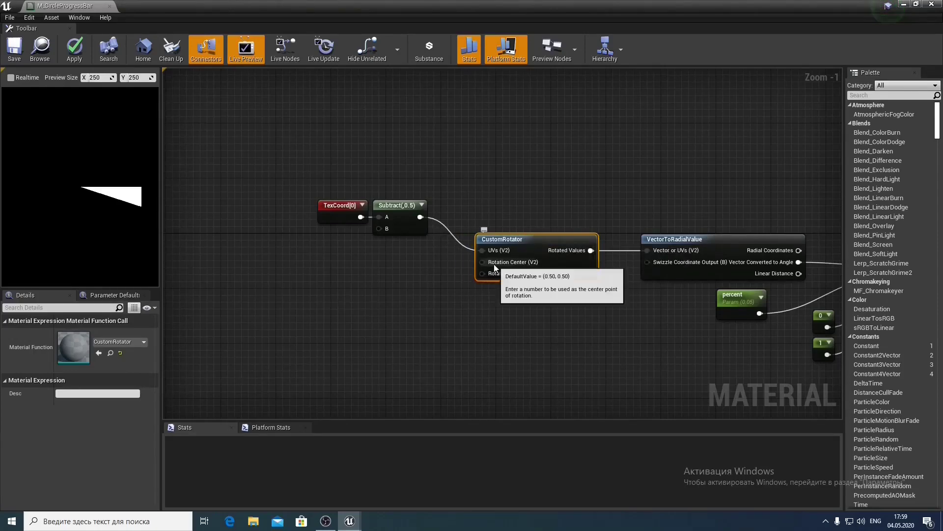
left_click_drag(408, 213, 415, 212)
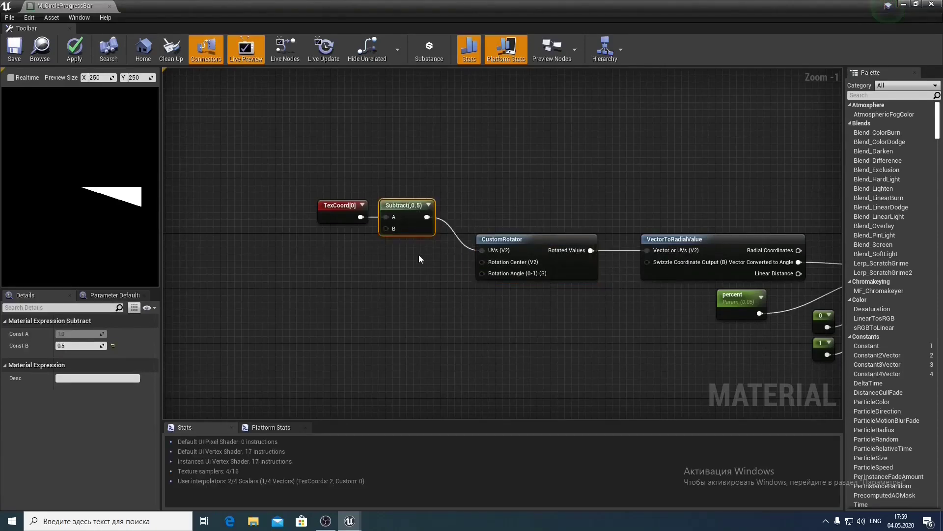
Feed a new Constant node of 0 into the CustomRotator's Rotation Center input
right_click_drag(419, 254, 469, 261)
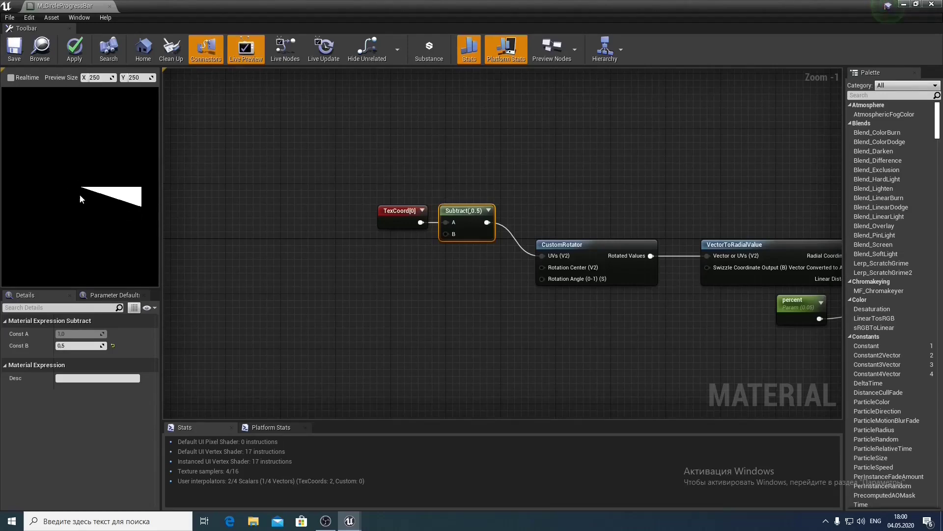
left_click_drag(542, 267, 493, 269)
key("Return")
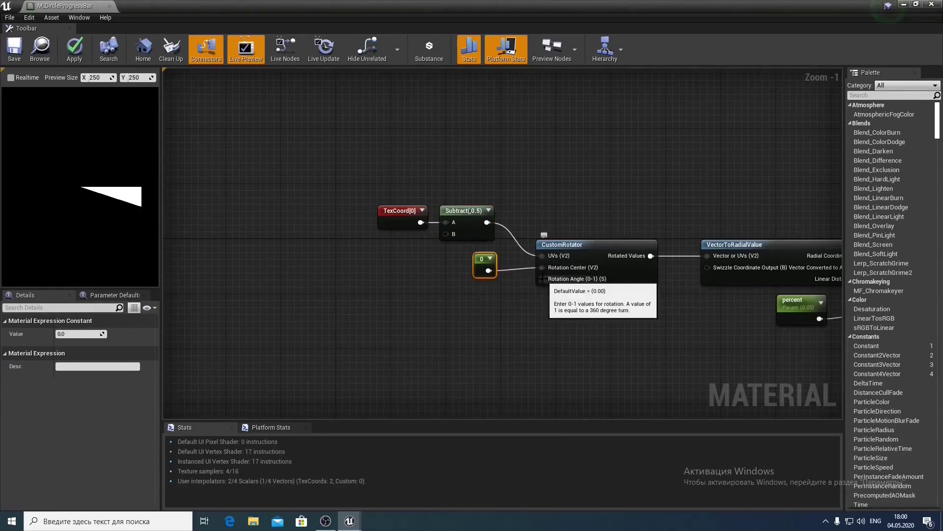
Promote the CustomRotator's Rotation Angle input to a parameter named StartAngle, place it below the constant, and set its default value to -0.25
right_click(542, 279)
left_click(529, 321)
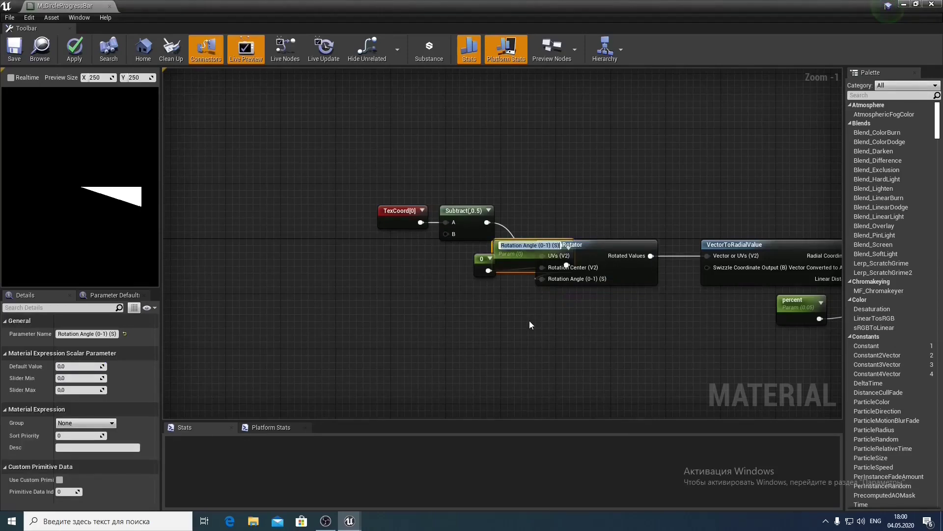
type("Start")
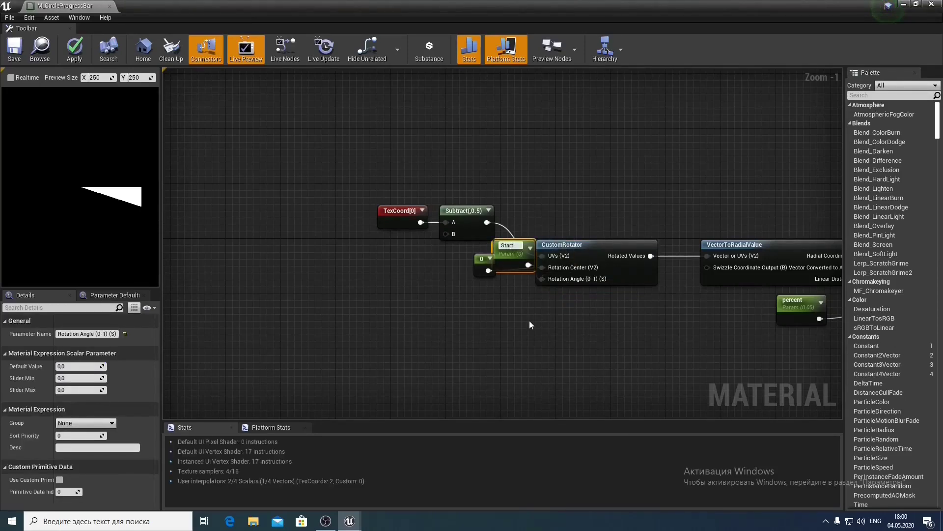
type("Angle")
key("Return")
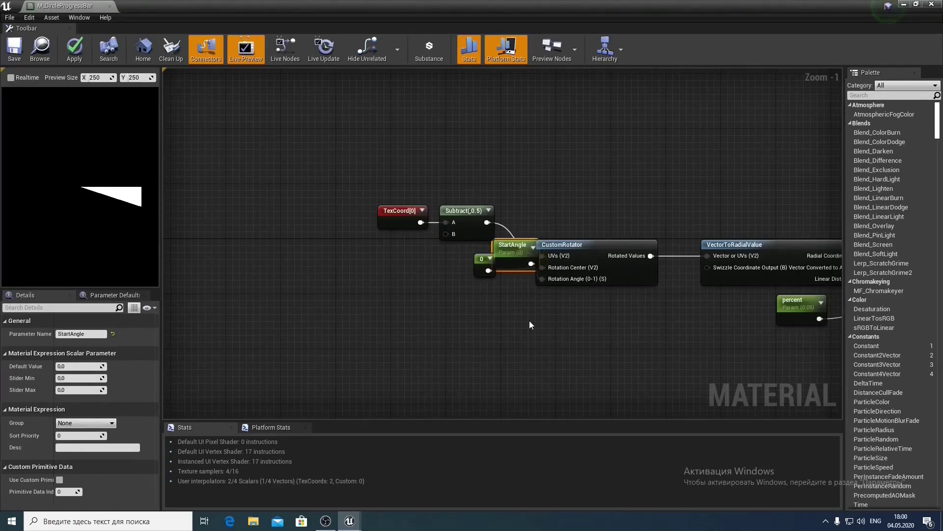
left_click_drag(516, 245, 465, 297)
left_click(86, 365)
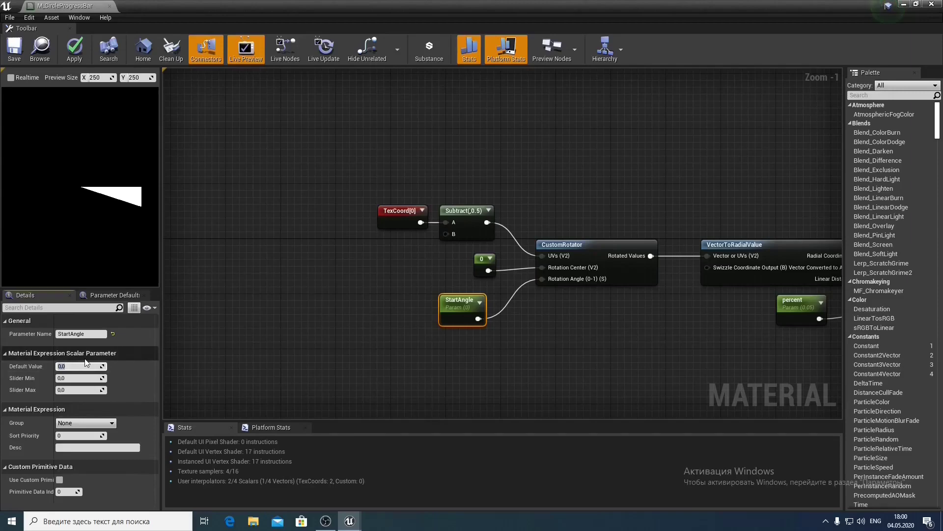
key("Return")
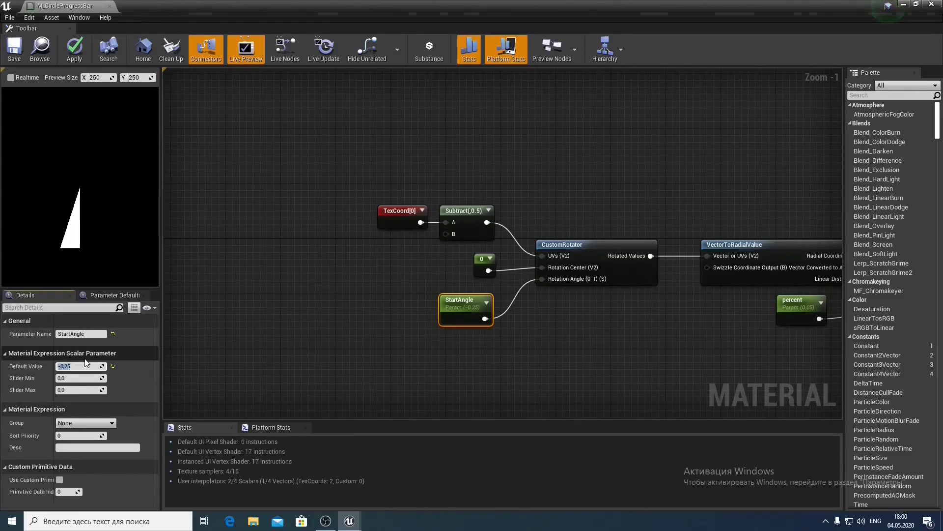
Set the StartAngle parameter's default value to 0.25
type("0,25")
key("Return")
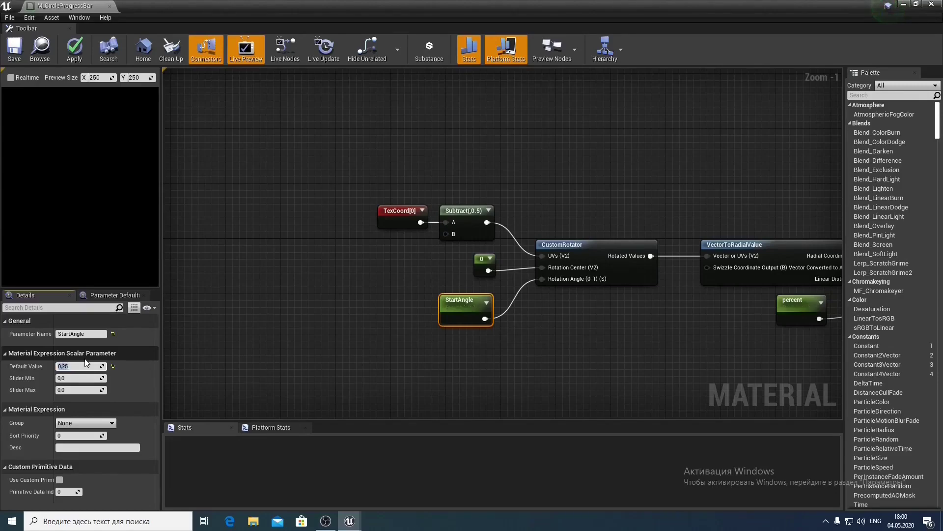
right_click_drag(405, 321, 315, 312)
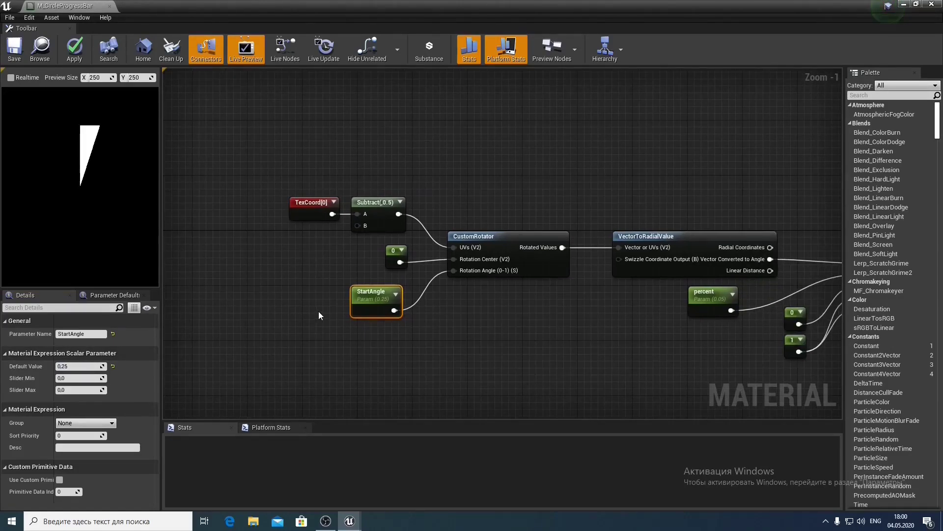
Insert a Subtract node between StartAngle and the CustomRotator's Rotation Angle input, linking StartAngle to the Subtract's input B
left_click_drag(370, 302, 296, 309)
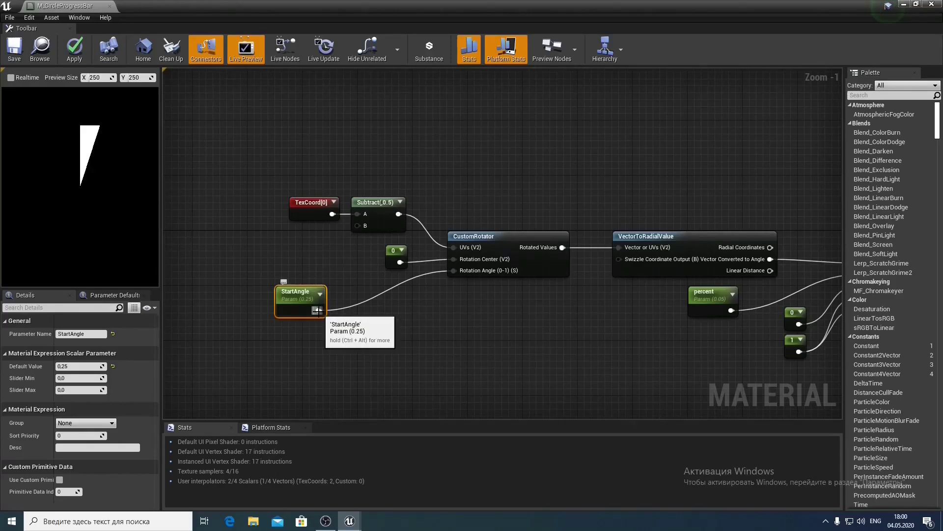
left_click_drag(318, 310, 457, 271)
type("-")
key("Return")
left_click_drag(417, 333, 397, 315)
right_click_drag(343, 322, 459, 264)
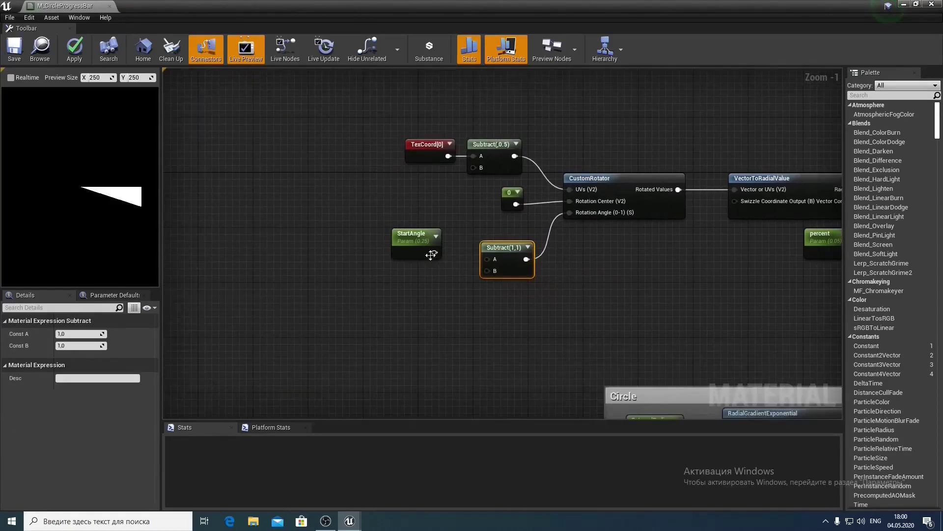
left_click_drag(407, 239, 487, 270)
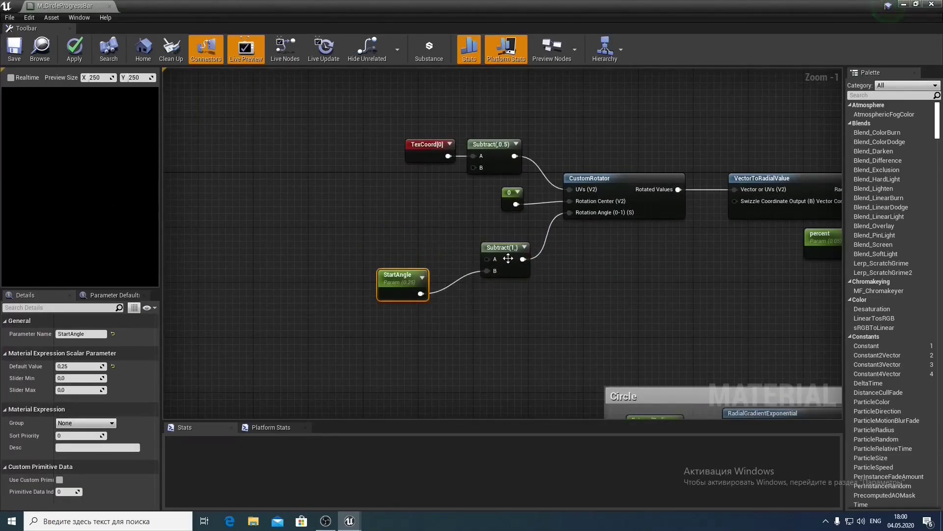
Set the new Subtract node's Const A to 0.25, and set the default value of StartAngle, placed beside it, to 0
left_click(504, 248)
left_click(81, 334)
type("0.25")
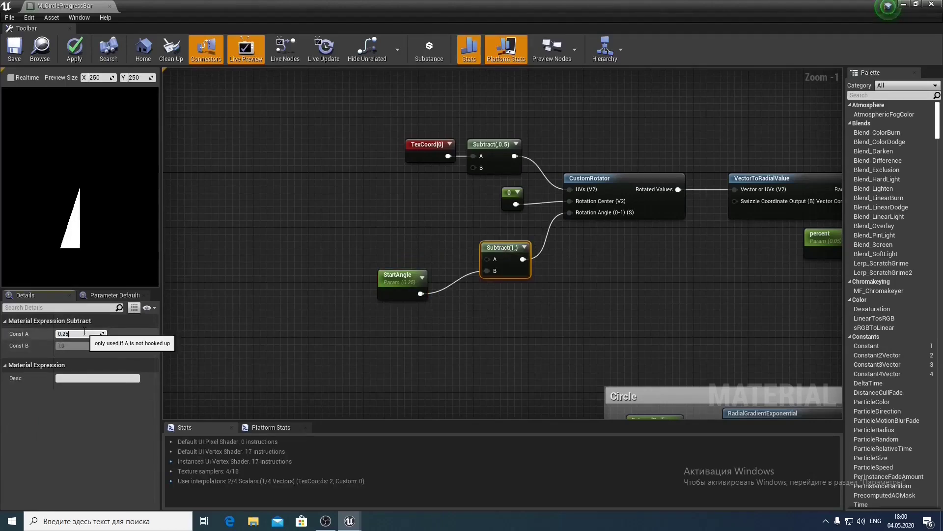
key("Return")
left_click_drag(378, 280, 424, 266)
left_click(81, 366)
type("0")
key("Return")
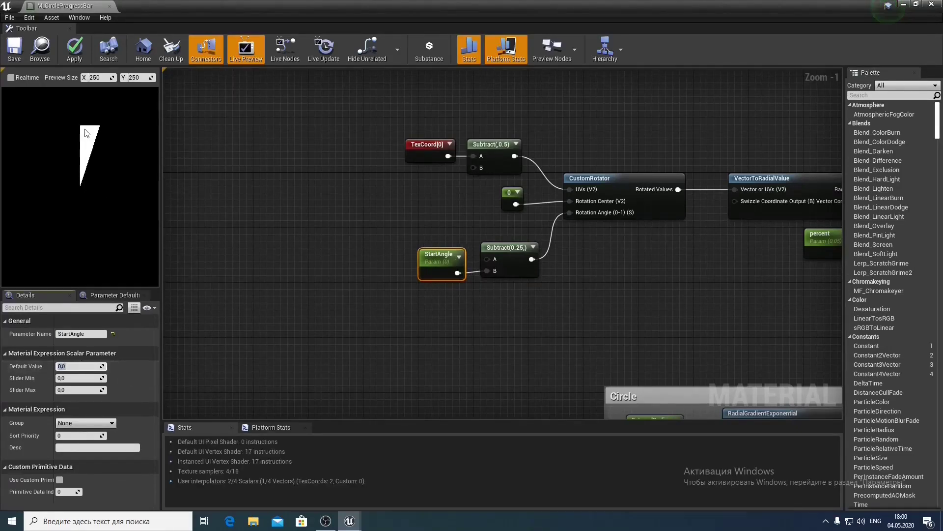
Test StartAngle default values of 0.25 and 0.5, and reset the parameter to its default
type("0")
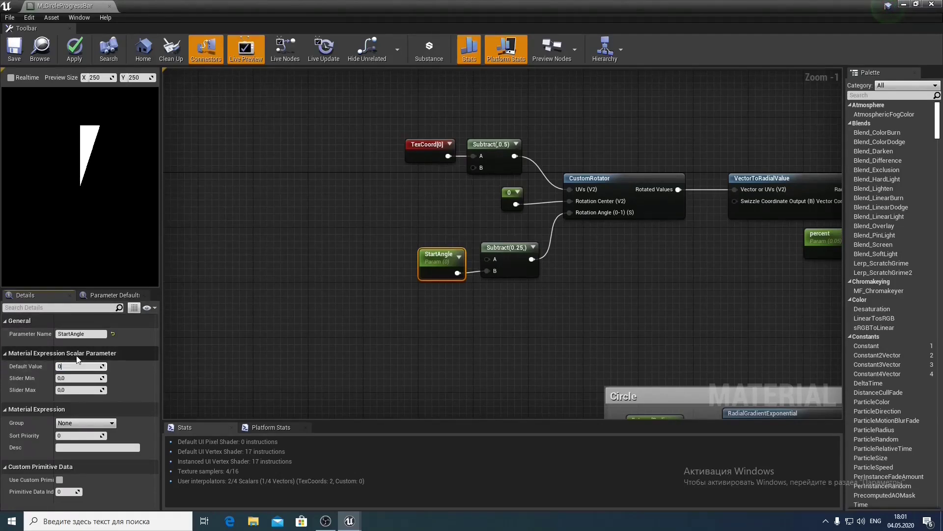
type(",25")
key("Return")
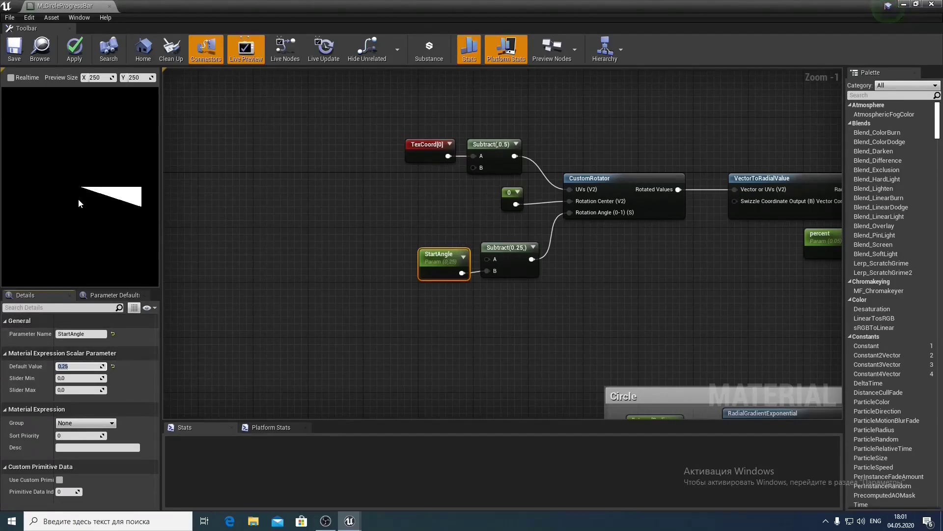
type("0.5")
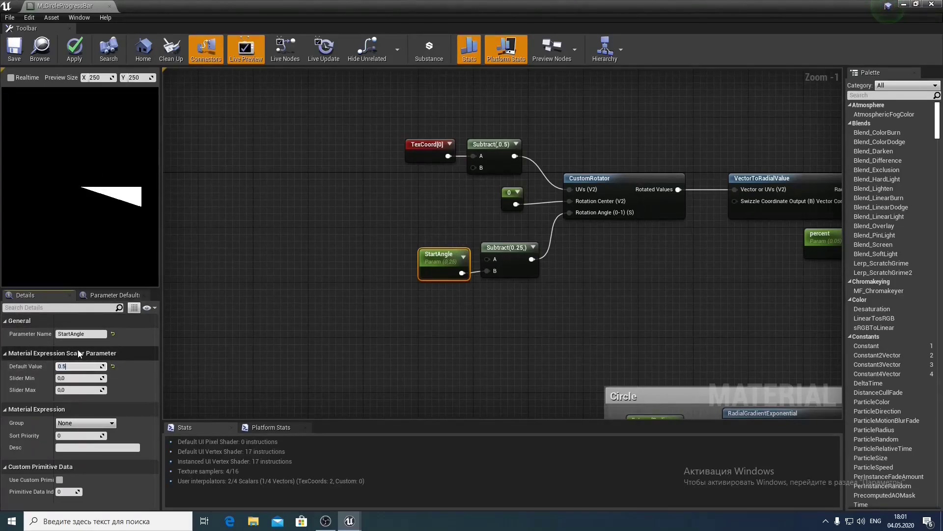
key("Return")
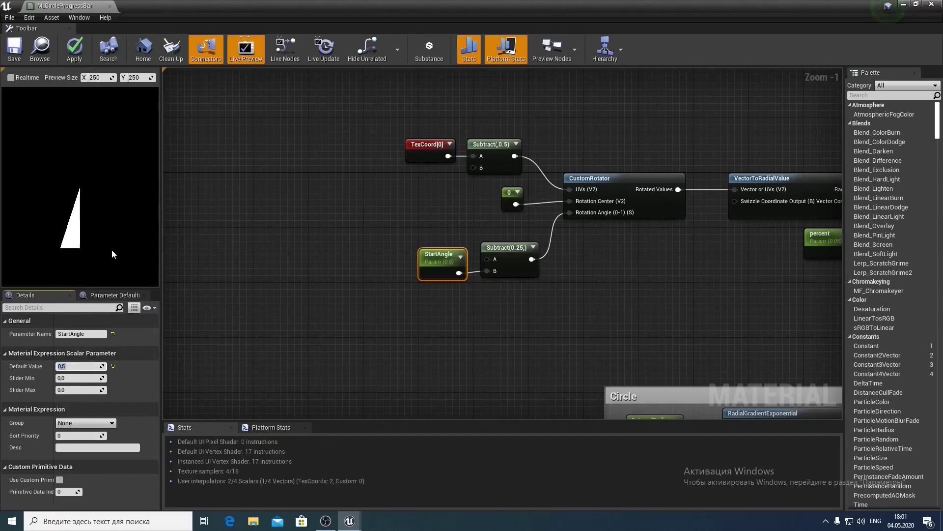
left_click(112, 366)
Enclose the whole node chain from TexCoord and StartAngle to the If node in a comment named Angle
scroll(296, 356, "down", 2)
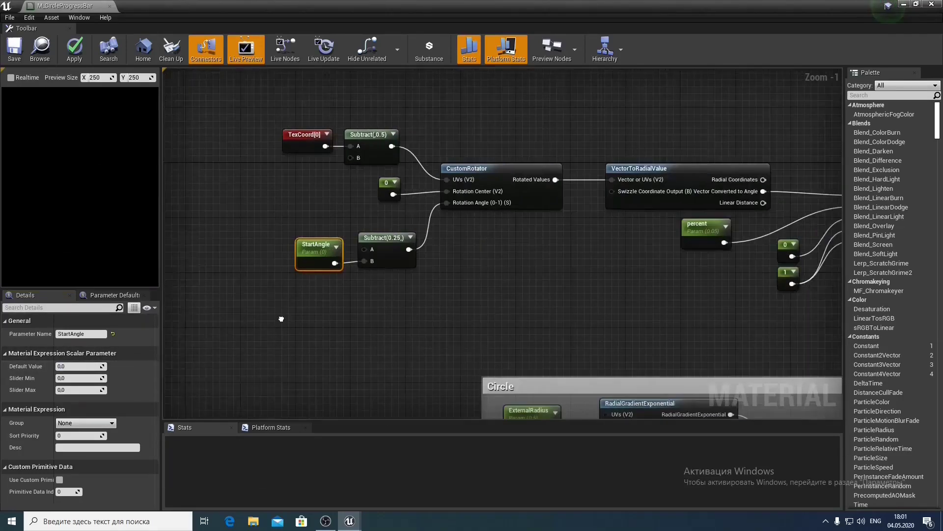
right_click_drag(524, 296, 445, 302)
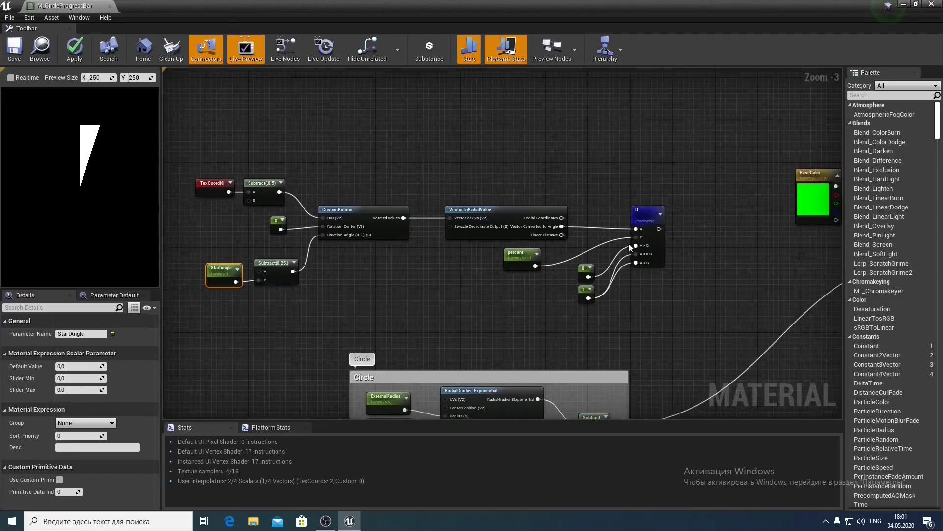
left_click_drag(655, 216, 644, 211)
scroll(502, 305, "down", 2)
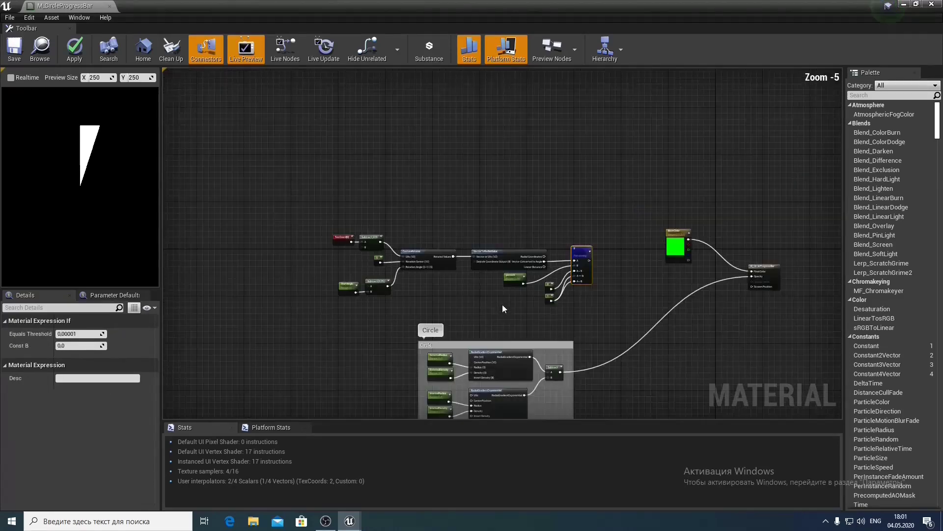
right_click_drag(502, 304, 523, 302)
left_click_drag(311, 204, 619, 322)
key("c")
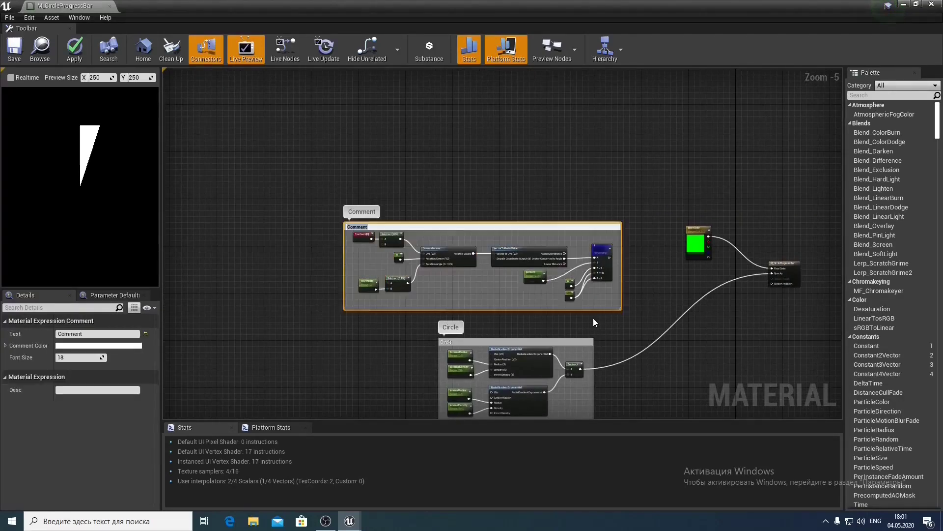
type("Angle")
key("Return")
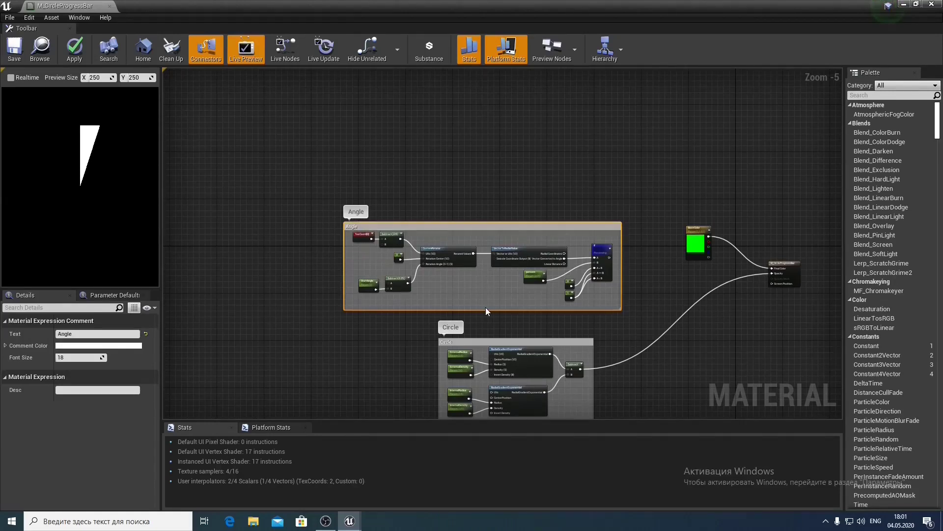
Place the Angle comment block directly above the Circle block and shift the BaseColor node slightly up
left_click(486, 305)
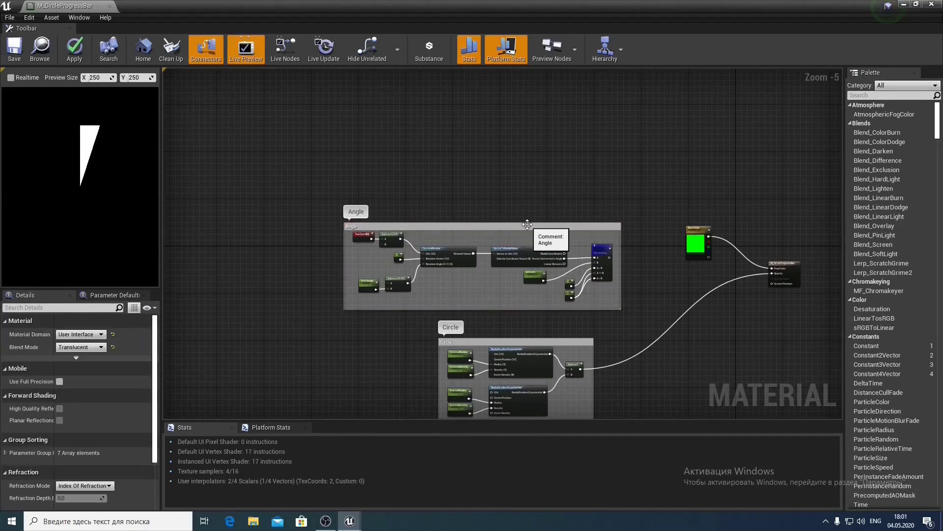
left_click_drag(529, 225, 496, 247)
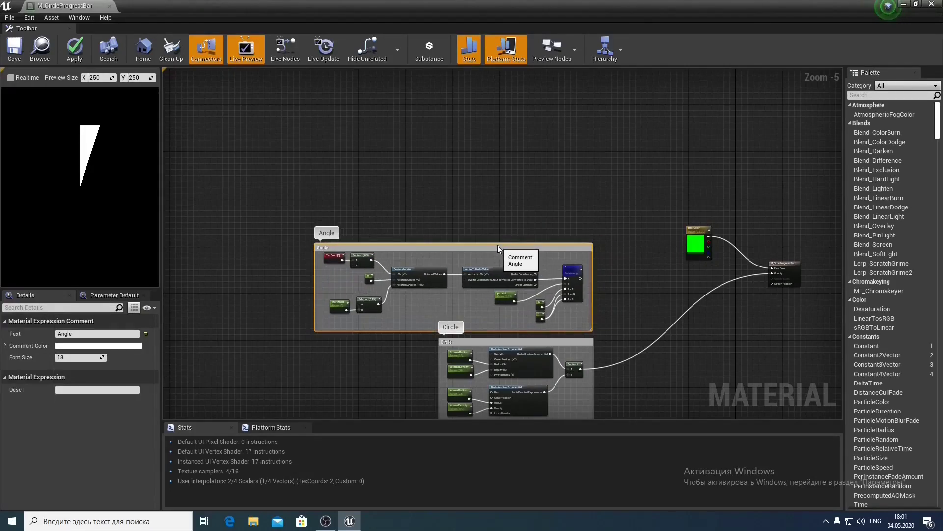
left_click(620, 229)
right_click_drag(595, 207, 526, 172)
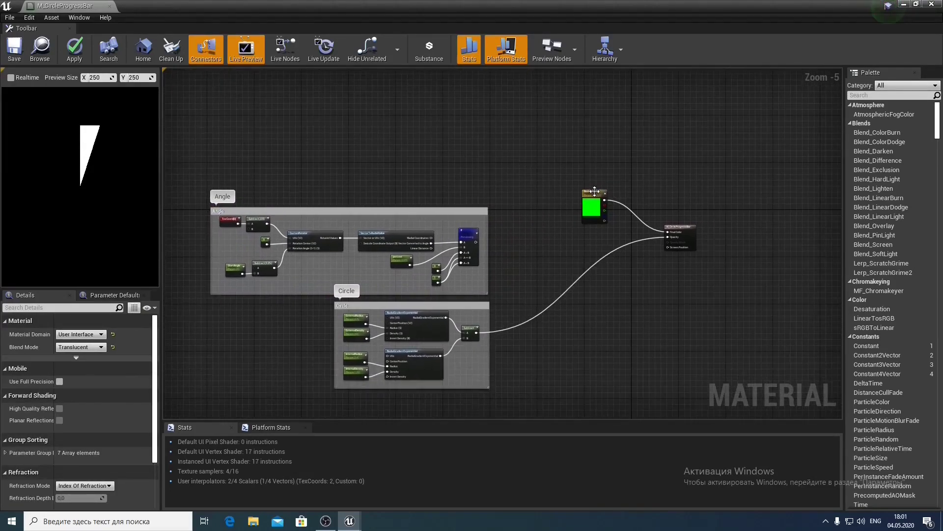
left_click_drag(595, 192, 581, 171)
Add a Multiply node combining BaseColor in A with the If output in B, and feed its result into Final Color
scroll(548, 240, "up", 2)
right_click_drag(550, 210, 499, 223)
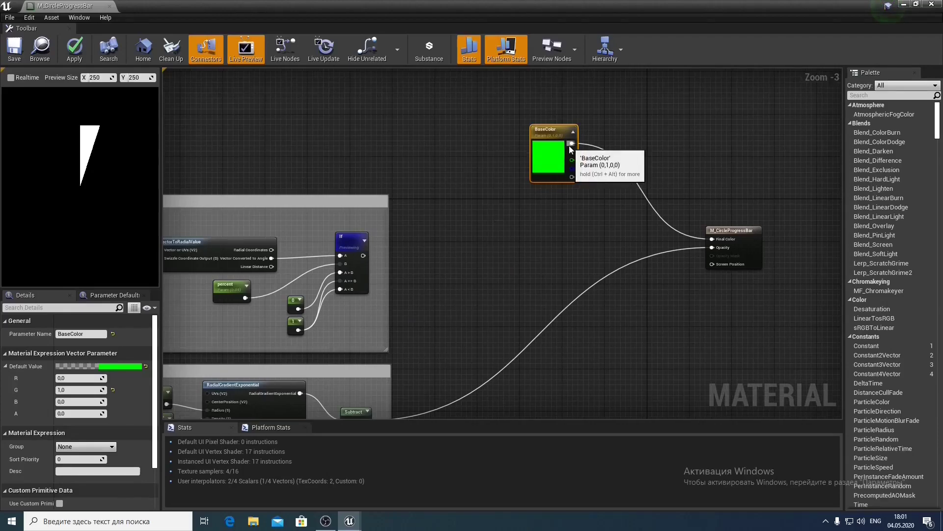
left_click_drag(572, 144, 616, 200)
type("mul")
key("Return")
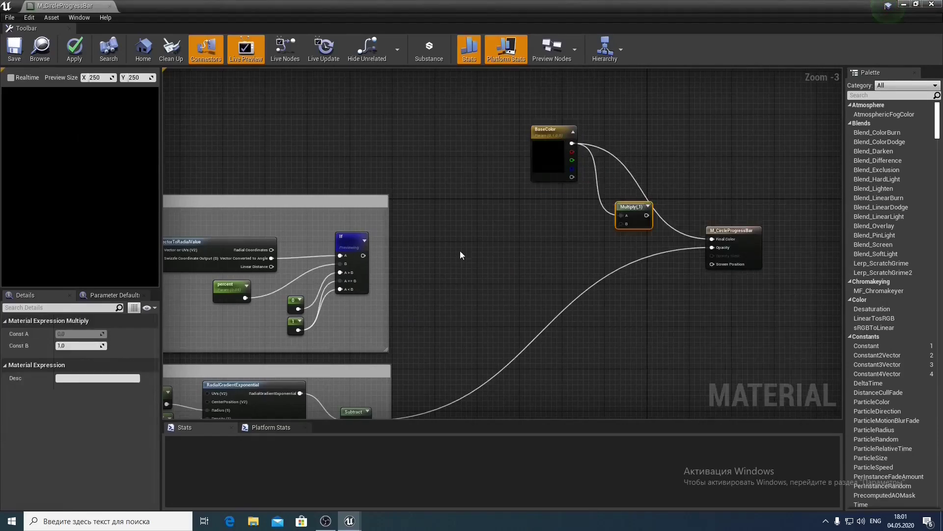
left_click_drag(364, 255, 714, 241)
Stop previewing the If node and move it slightly down inside the Angle comment
right_click(347, 235)
left_click(384, 236)
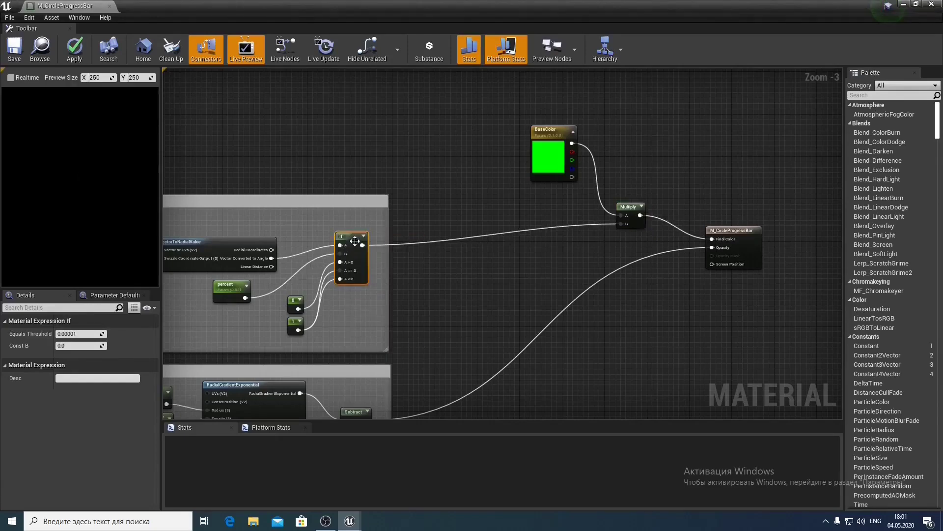
right_click_drag(342, 216, 518, 173)
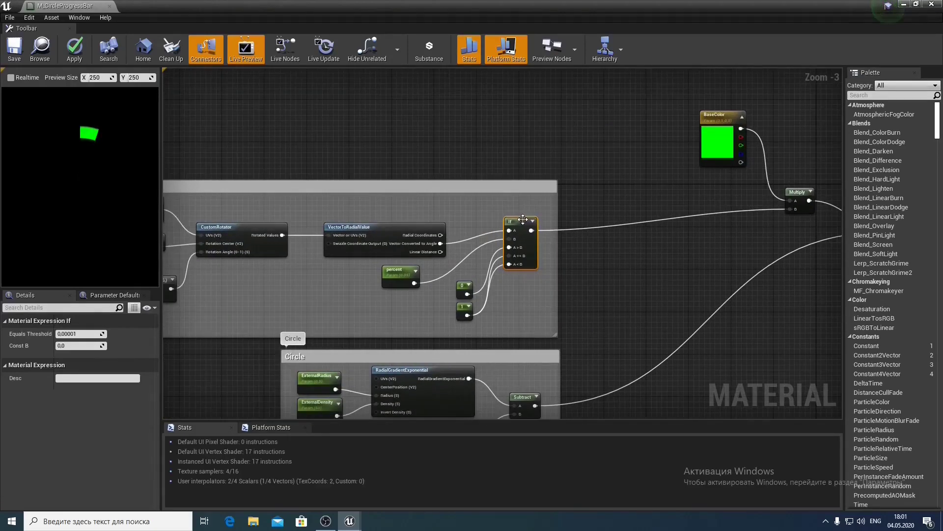
left_click_drag(523, 219, 521, 234)
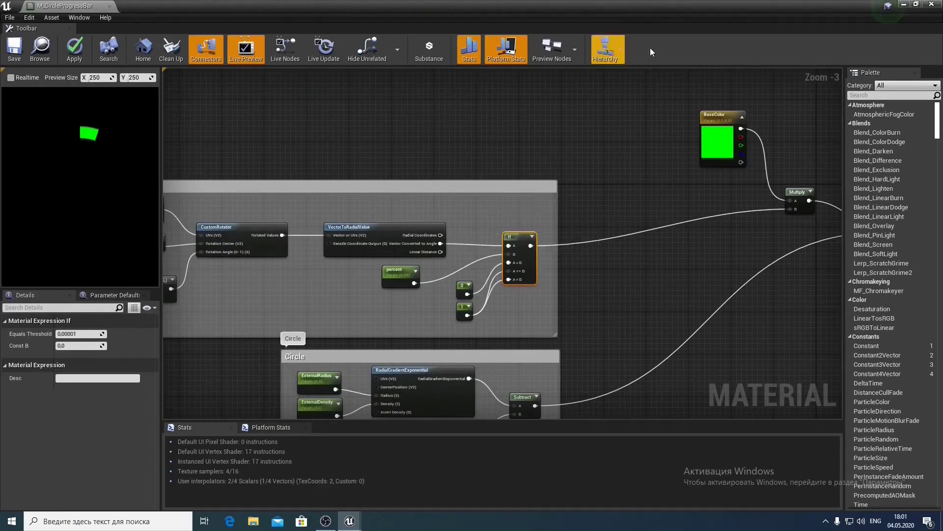
Create a material instance from M_CircleProgressBar in the Materials folder, name it MI_CircleProgressBar and open it
left_click(903, 6)
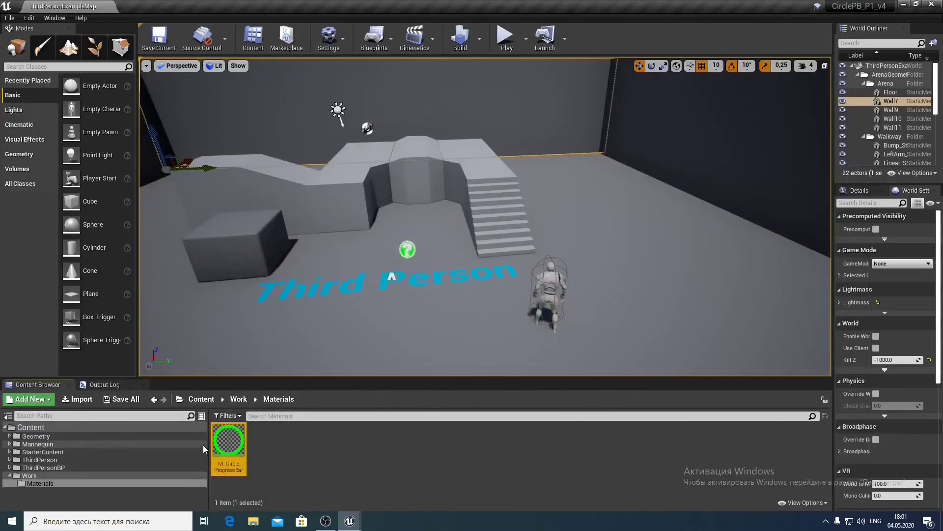
right_click(228, 439)
left_click(290, 208)
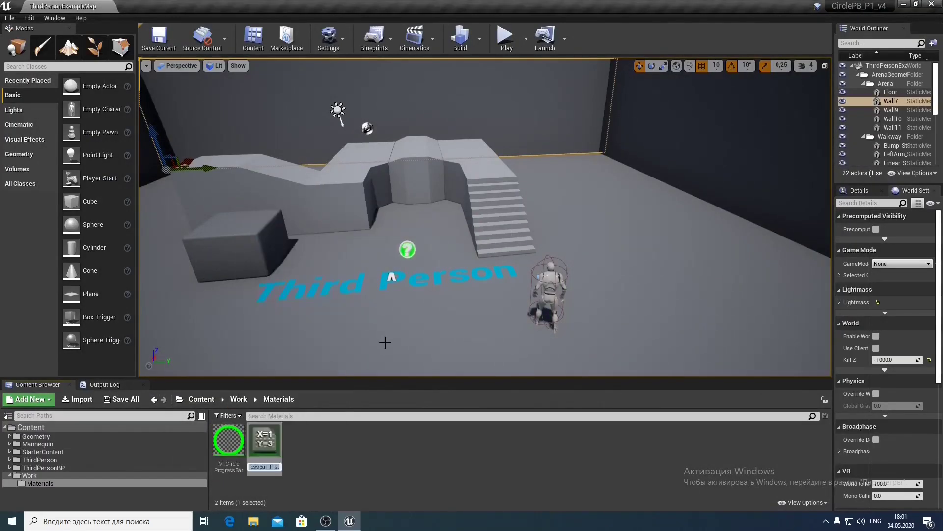
key("BackSpace")
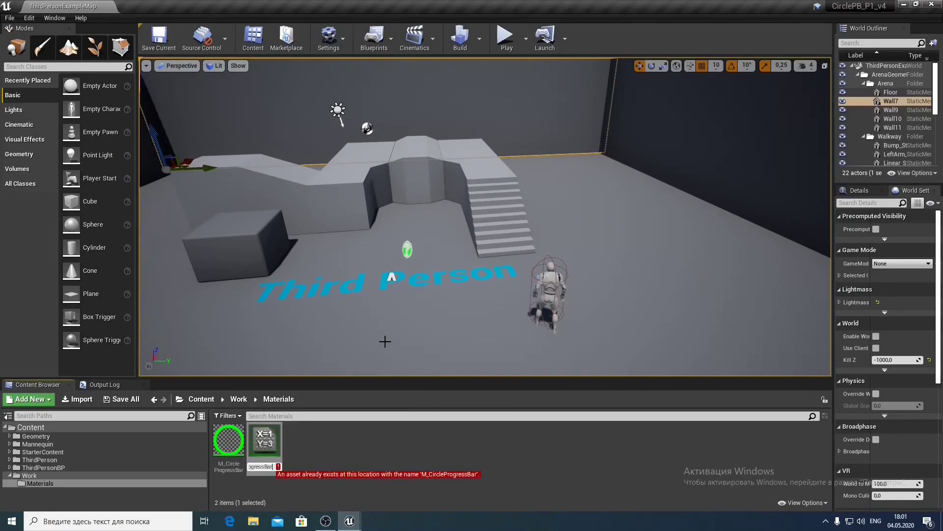
key("Home")
key("Right")
type("I")
key("Return")
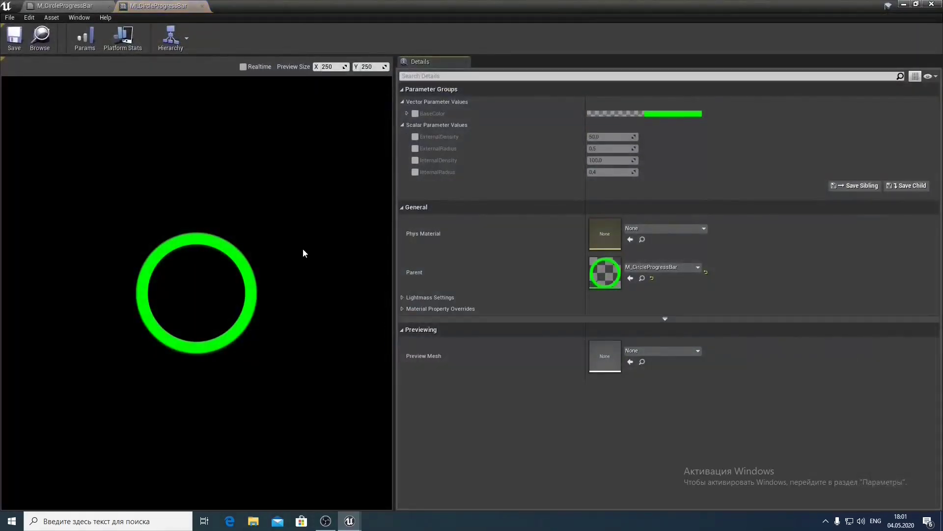
Enable the BaseColor, ExternalDensity, ExternalRadius, InternalDensity and InternalRadius overrides in the material instance and save it
scroll(239, 270, "up", 3)
left_click(415, 114)
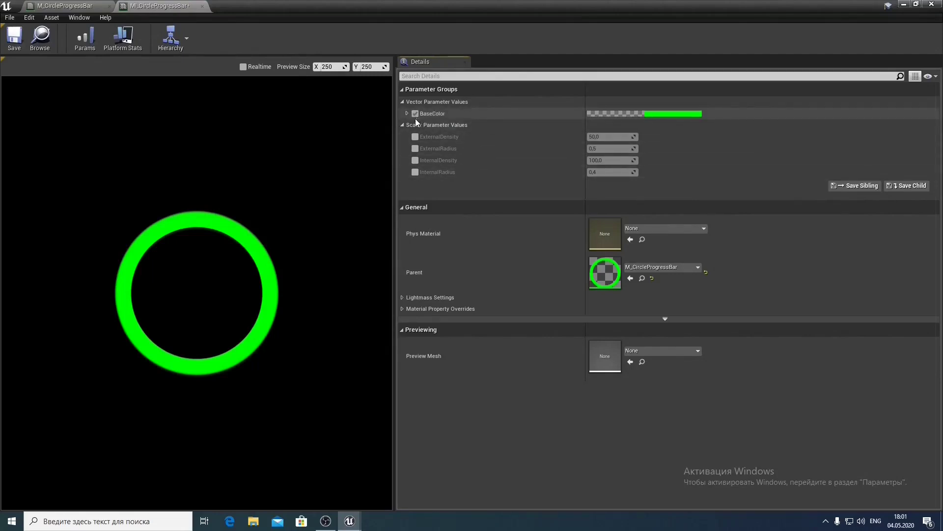
left_click(415, 137)
left_click(415, 148)
left_click(416, 161)
left_click(415, 172)
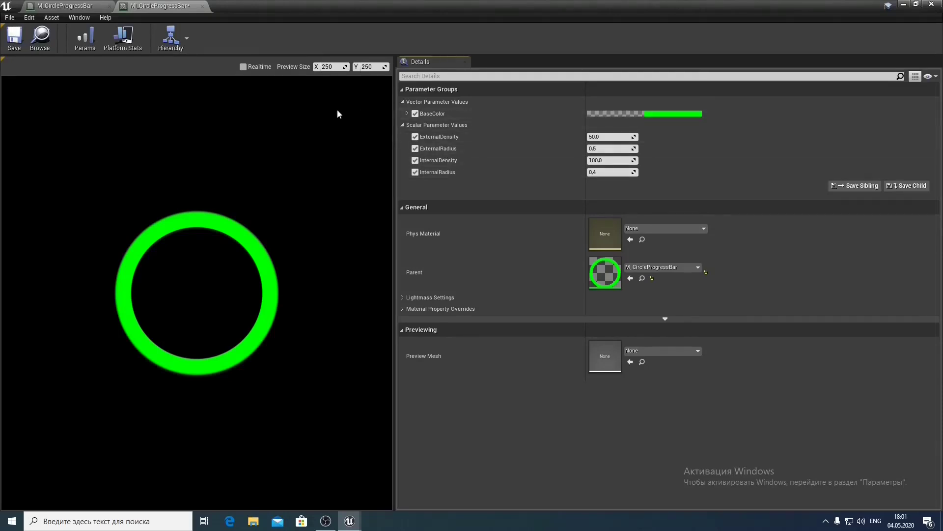
left_click(15, 37)
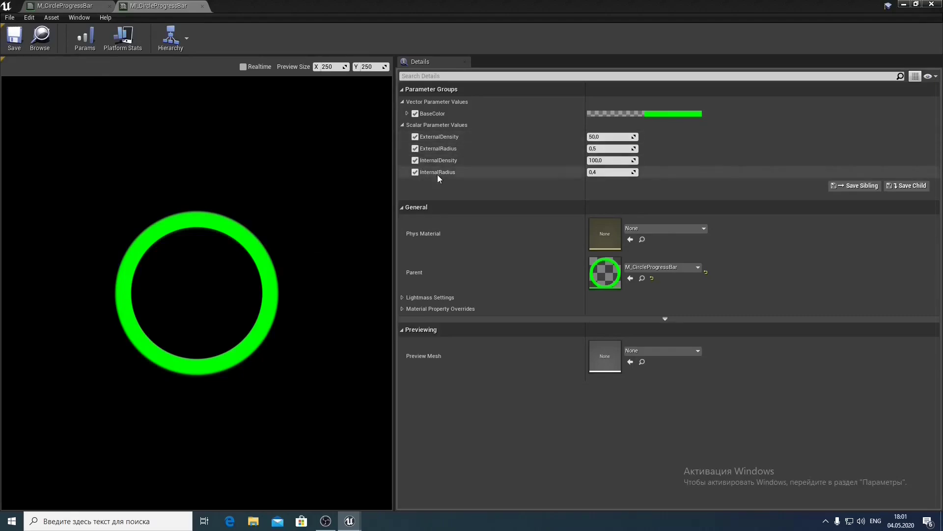
Collapse the General and Previewing sections in the material instance's details
left_click(402, 207)
left_click(402, 221)
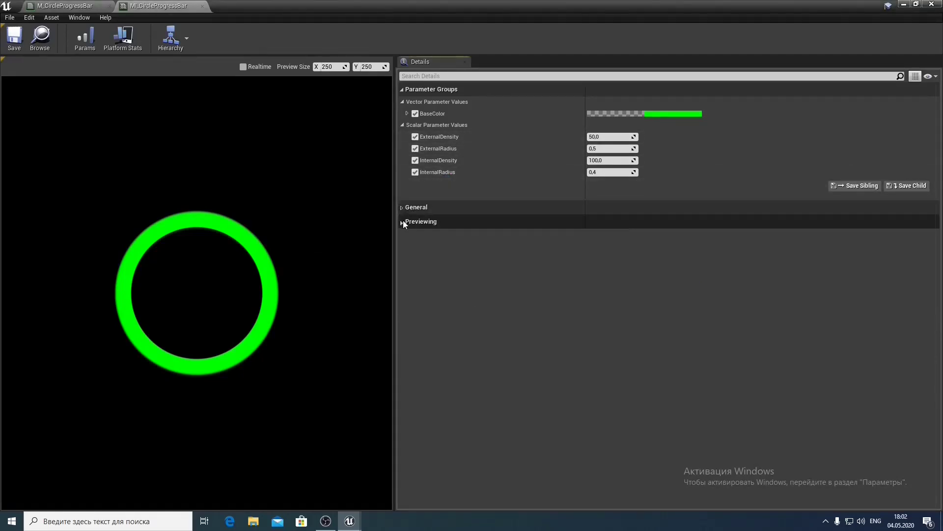
Return to the M_CircleProgressBar material, select the percent parameter node and save the material
left_click(79, 5)
scroll(354, 199, "up", 1)
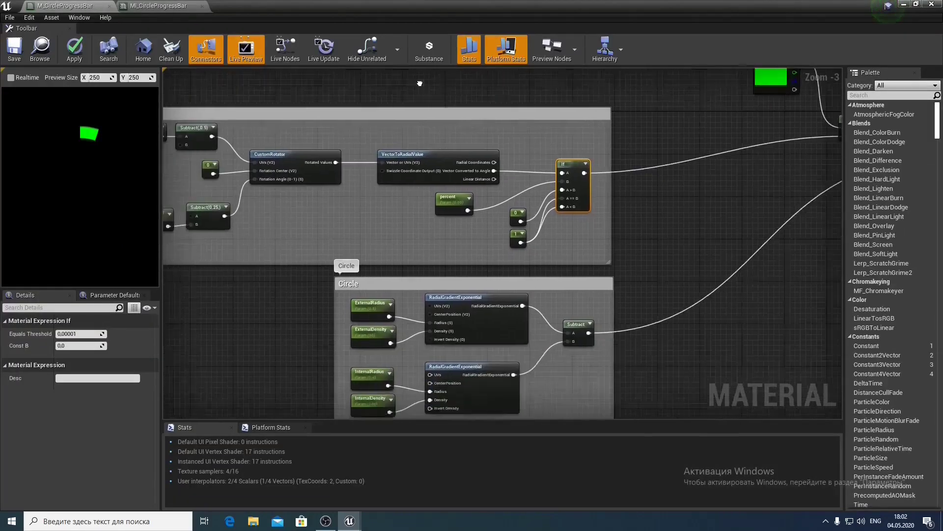
left_click(457, 195)
right_click_drag(660, 198, 595, 233)
scroll(537, 259, "down", 1)
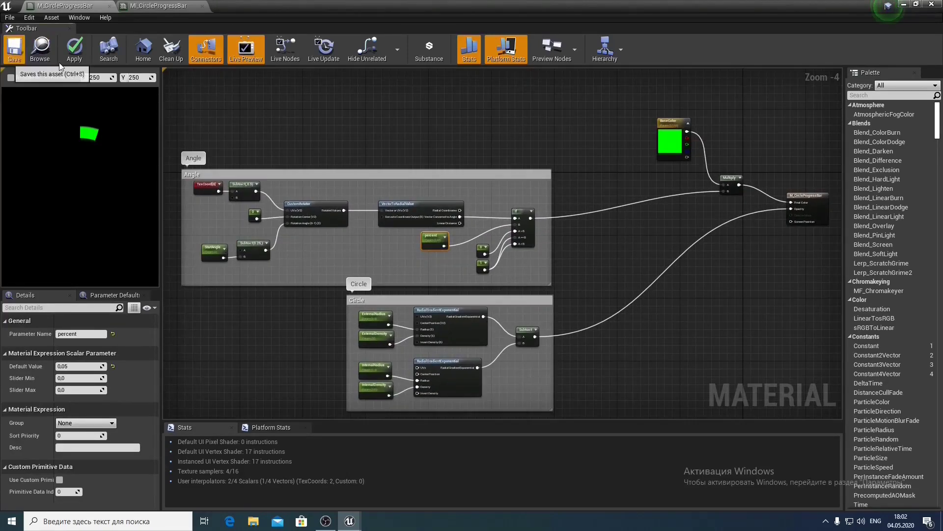
left_click(14, 47)
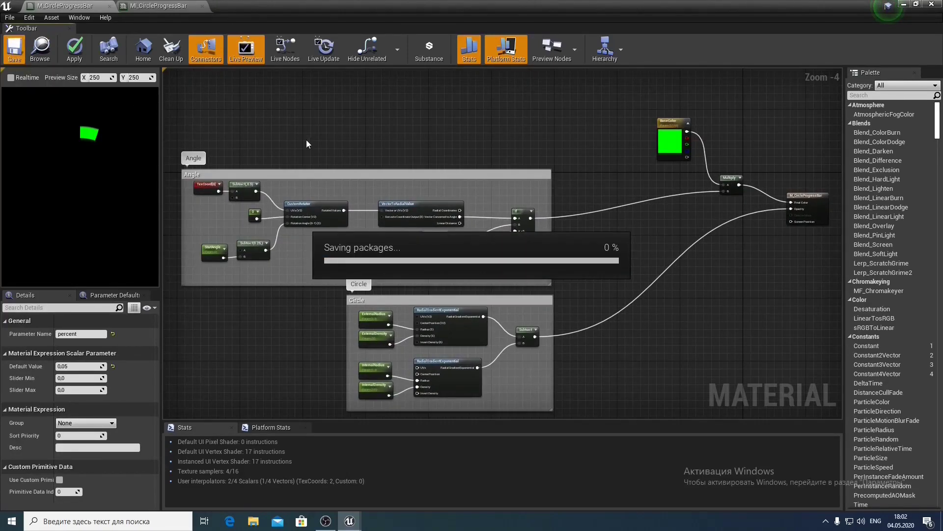
Switch to the MI_CircleProgressBar material instance and enable its StartAngle override
left_click(156, 6)
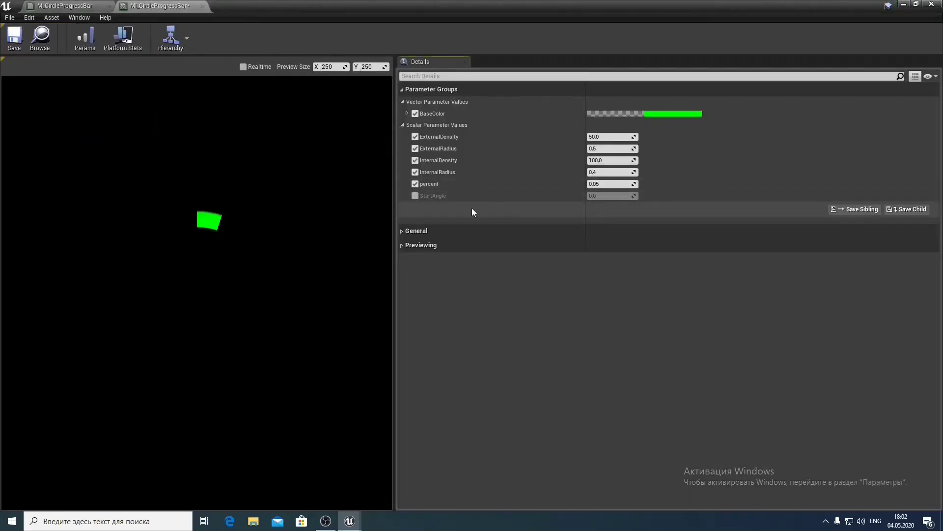
left_click(414, 195)
Try other percent and StartAngle values in the material instance, and reset both parameters to their defaults
left_click_drag(603, 185, 639, 185)
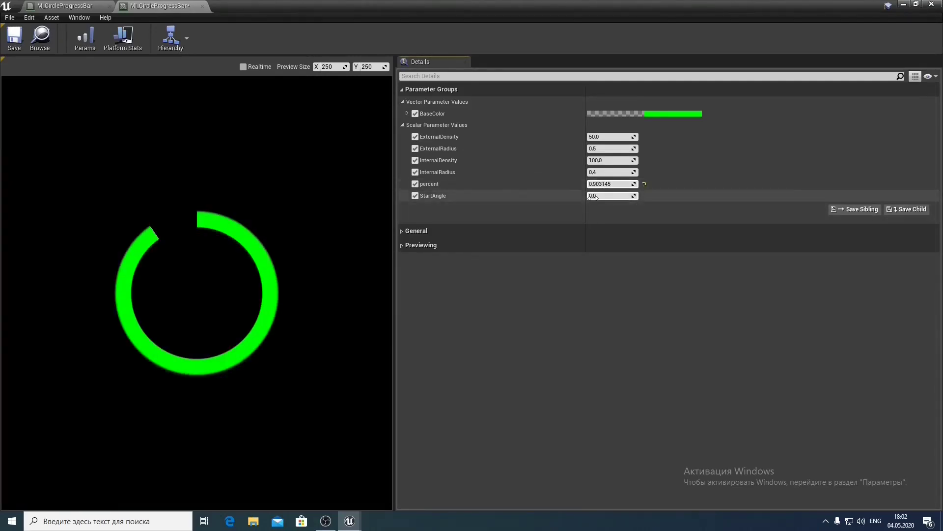
left_click_drag(604, 196, 575, 184)
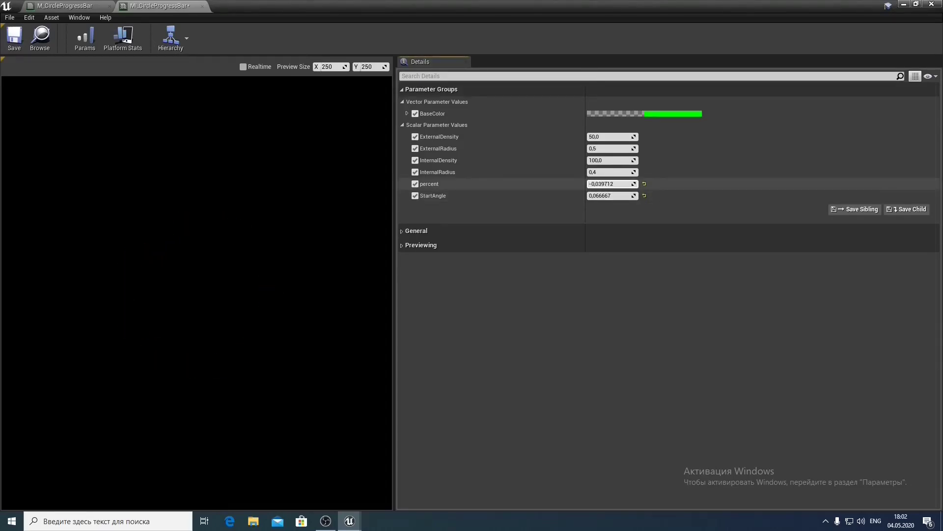
left_click(644, 195)
left_click(644, 183)
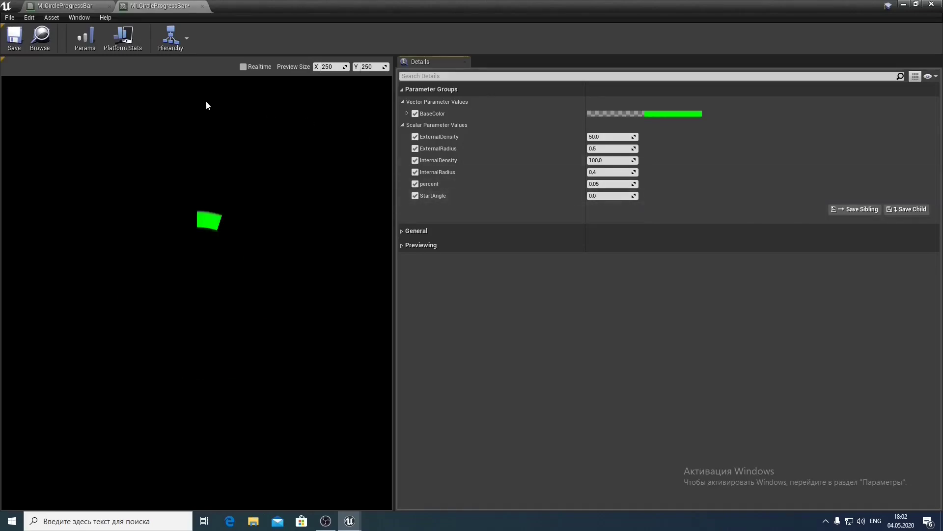
In M_CircleProgressBar, duplicate all nodes of the Angle comment group and place the copy in the empty area above it
left_click(91, 6)
right_click_drag(442, 169, 514, 221)
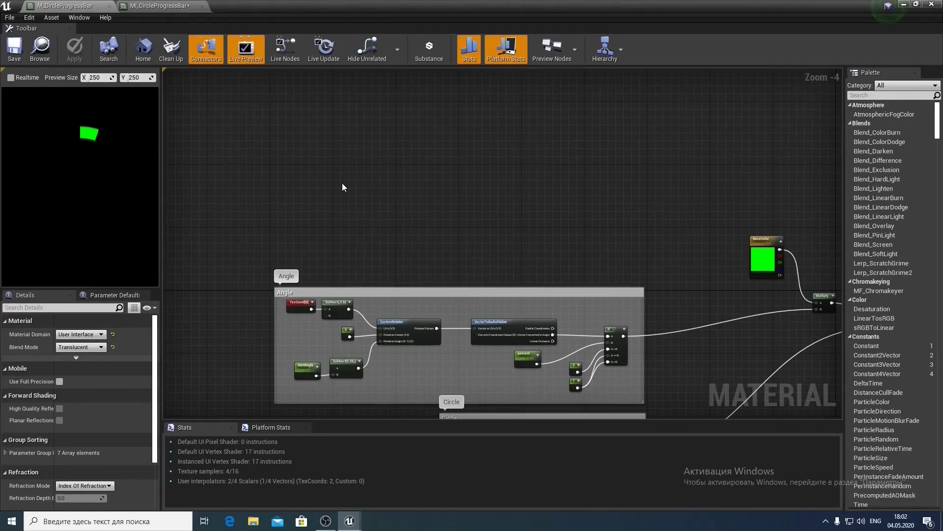
right_click_drag(342, 184, 313, 244)
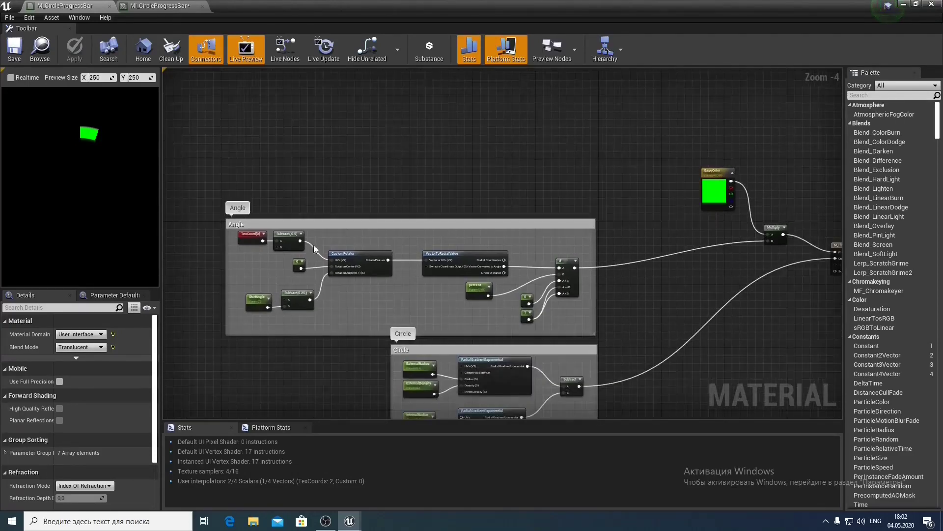
left_click_drag(234, 238, 573, 325)
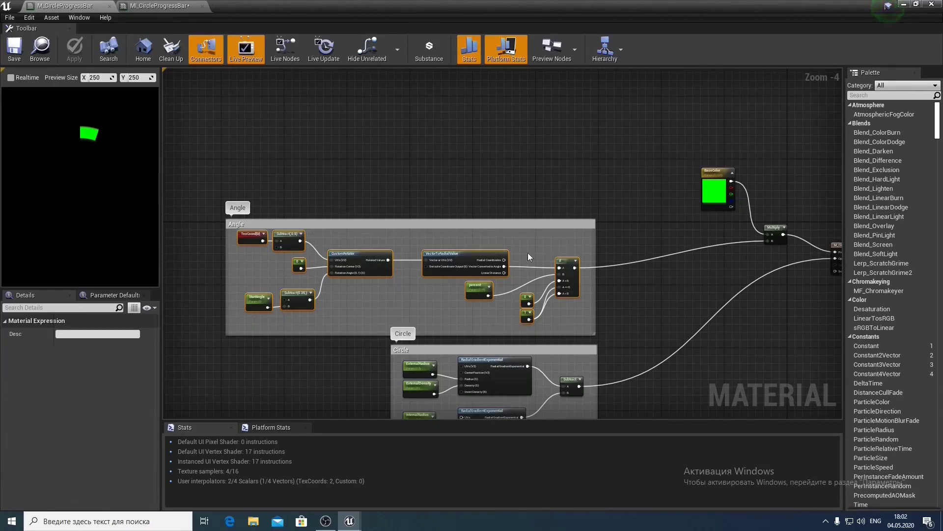
right_click_drag(461, 157, 499, 235)
left_click(478, 197)
key("ctrl+v")
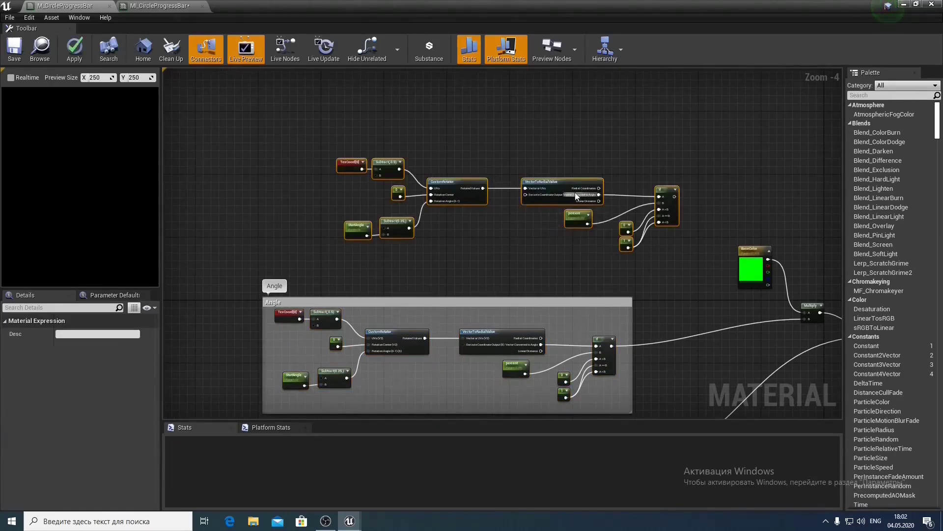
left_click_drag(516, 178, 466, 183)
left_click(504, 205)
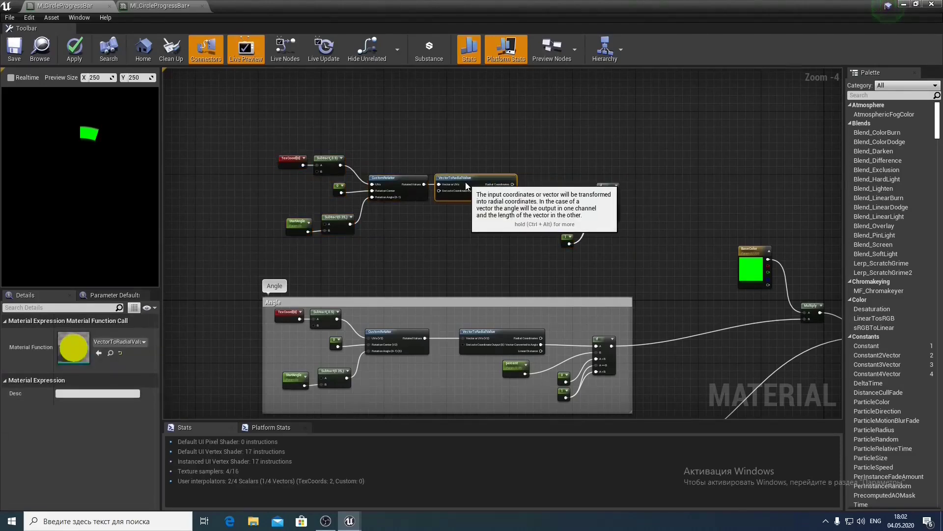
left_click(465, 230)
Move the copied If node slightly away from its inputs and break the link into its A input
scroll(475, 238, "up", 2)
right_click_drag(474, 237, 417, 261)
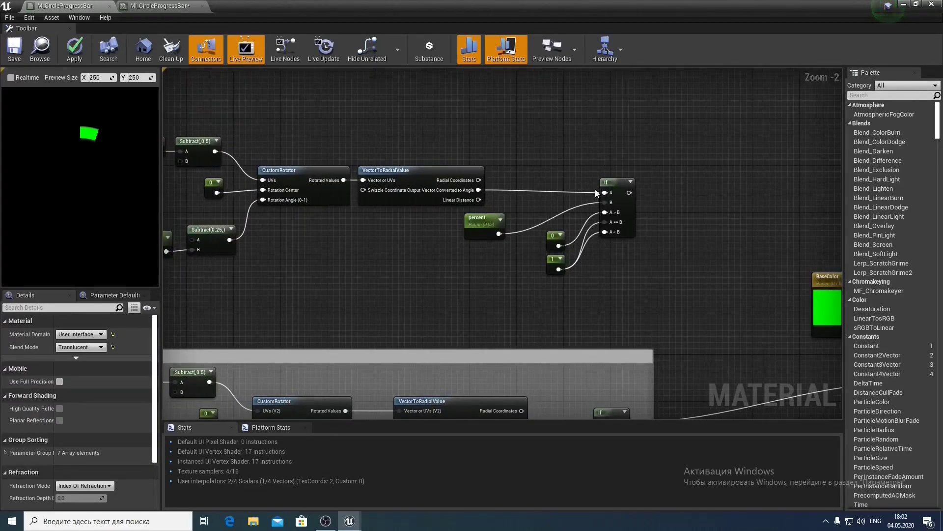
left_click(621, 183)
left_click_drag(620, 183, 627, 186)
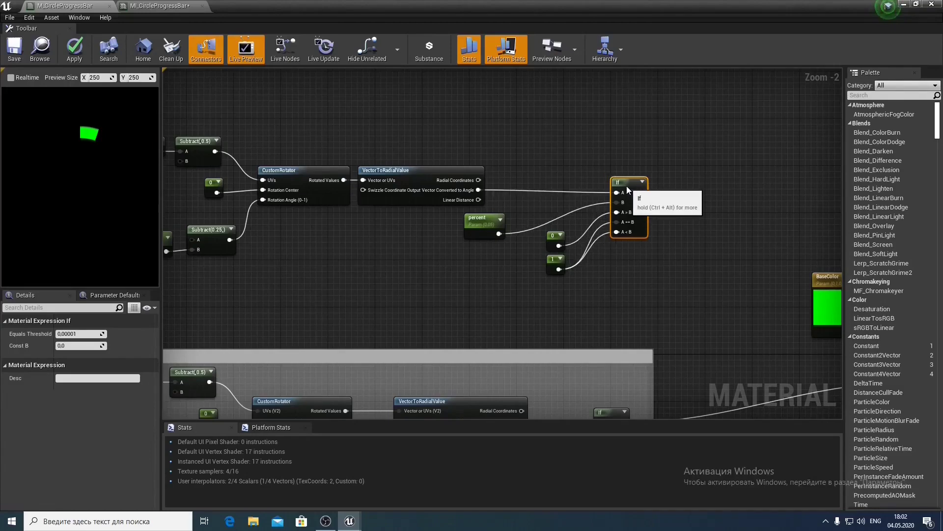
left_click(596, 193, "alt")
Add a Multiply node fed by the copied VectorToRadialValue's Vector Converted to Angle output, and move the copied percent node lower
right_click_drag(515, 179, 529, 247)
scroll(529, 246, "up", 2)
left_click_drag(479, 261, 501, 260)
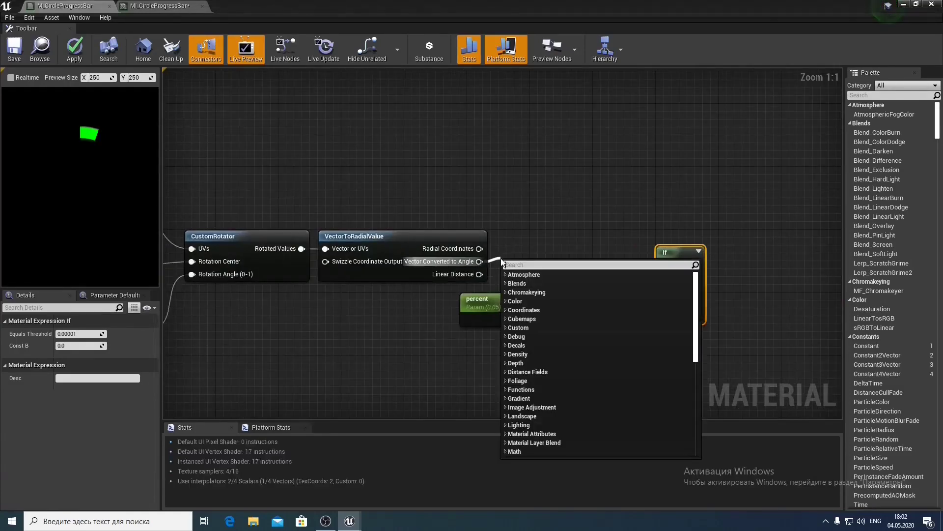
type("multiply")
key("Return")
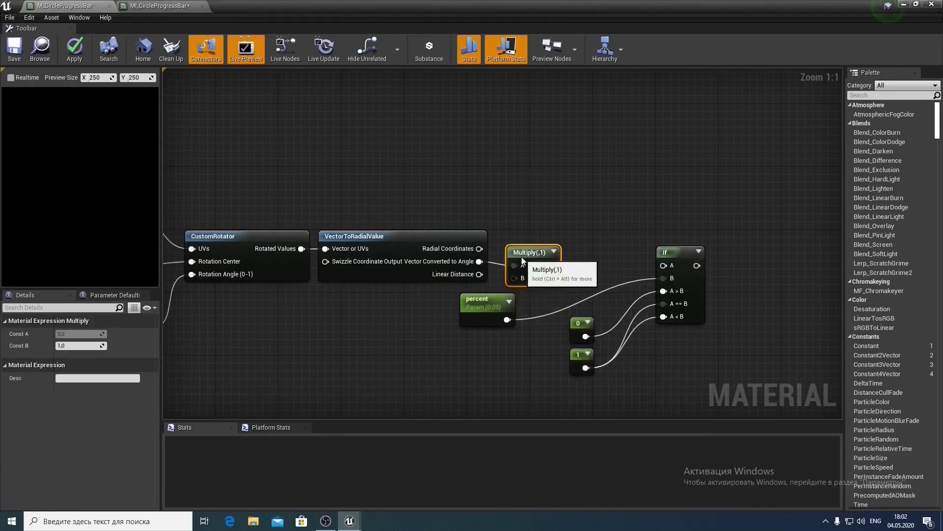
left_click_drag(522, 257, 523, 250)
left_click_drag(479, 308, 502, 387)
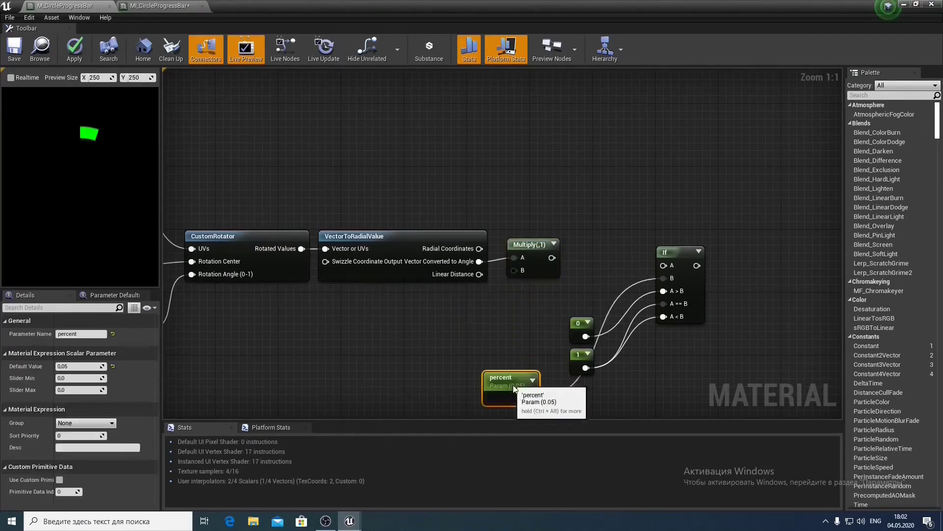
Promote the new Multiply node's B input to a parameter named NumberOfHoles and place it below the VectorToRadialValue node
right_click(515, 271)
left_click(531, 289)
type("Num")
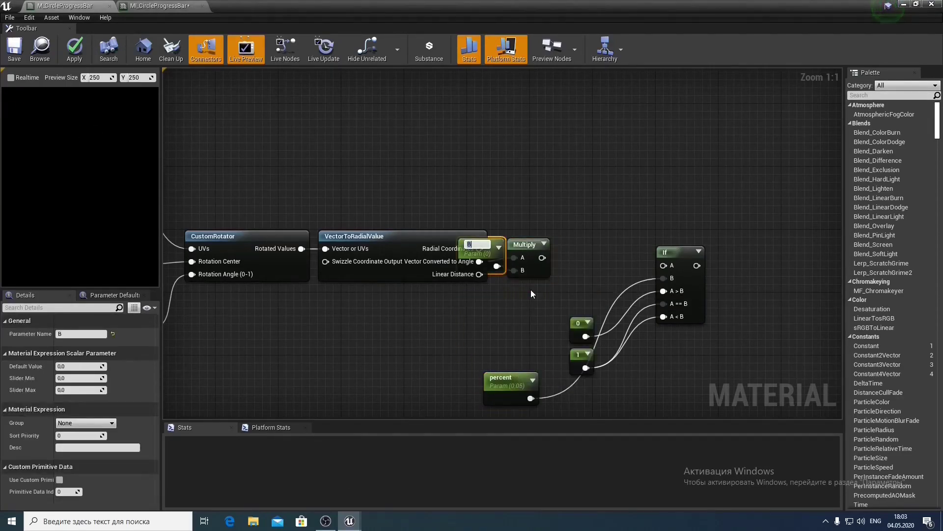
type("ber0")
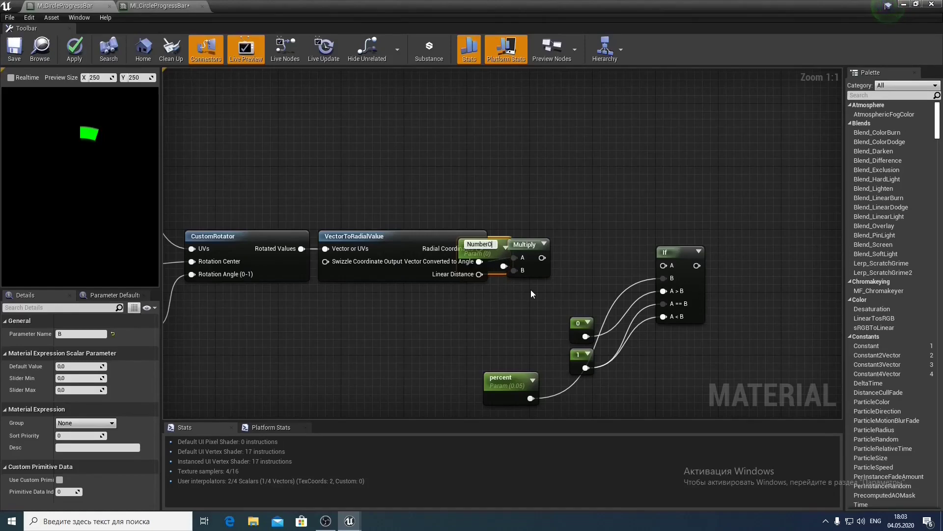
type("fHoles")
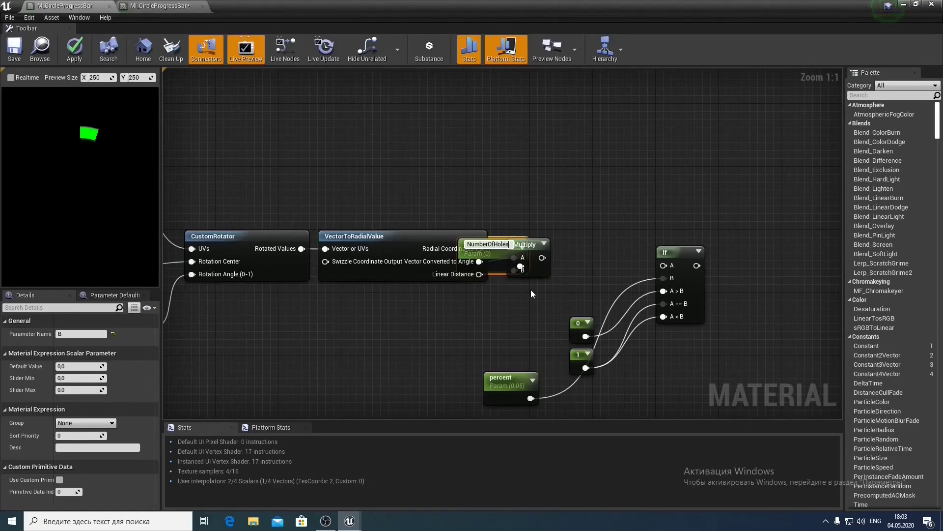
key("Return")
left_click_drag(494, 264, 467, 313)
left_click(518, 248)
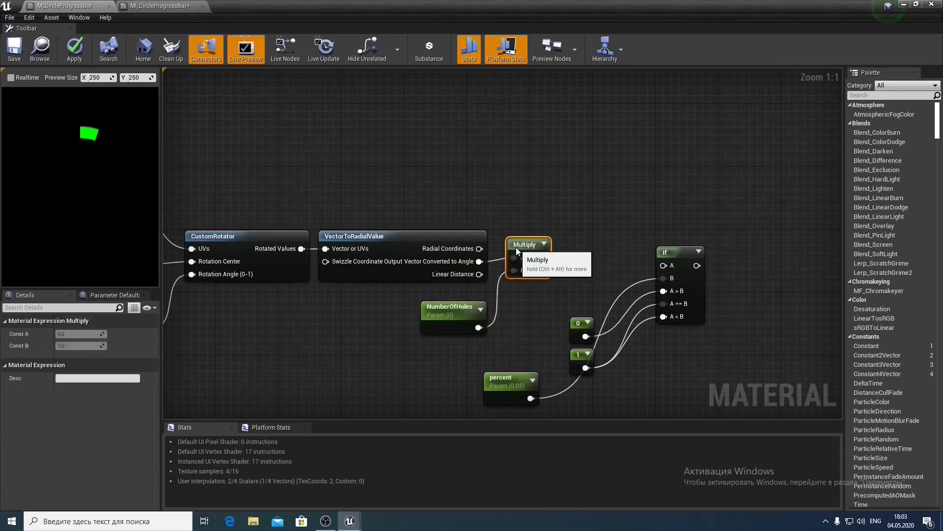
Rename the NumberOfHoles parameter as NumberOfSections and shift its node slightly away from the Multiply node
left_click(463, 309)
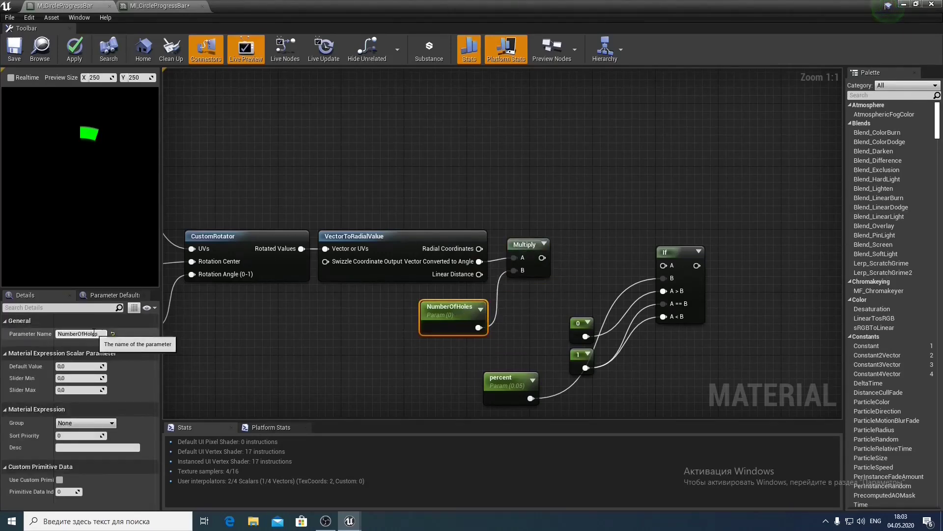
left_click_drag(83, 334, 109, 335)
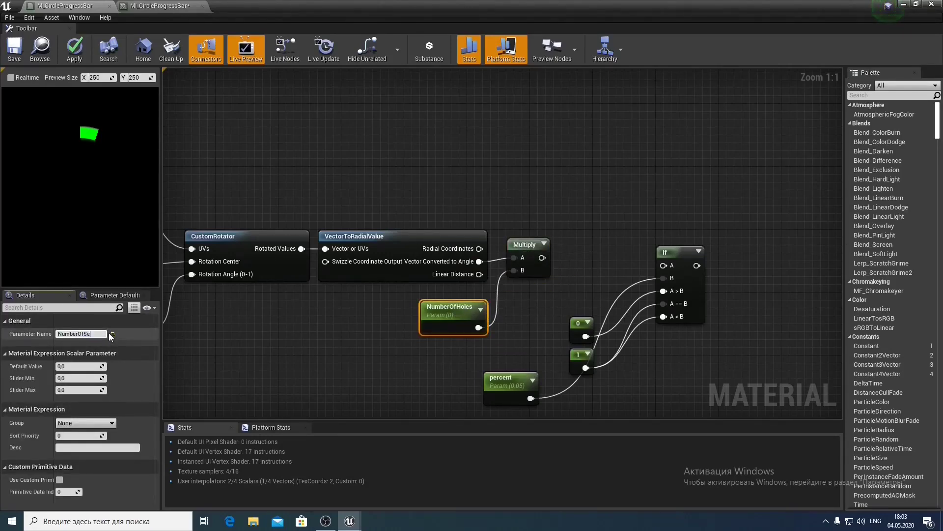
type("Sections")
key("Return")
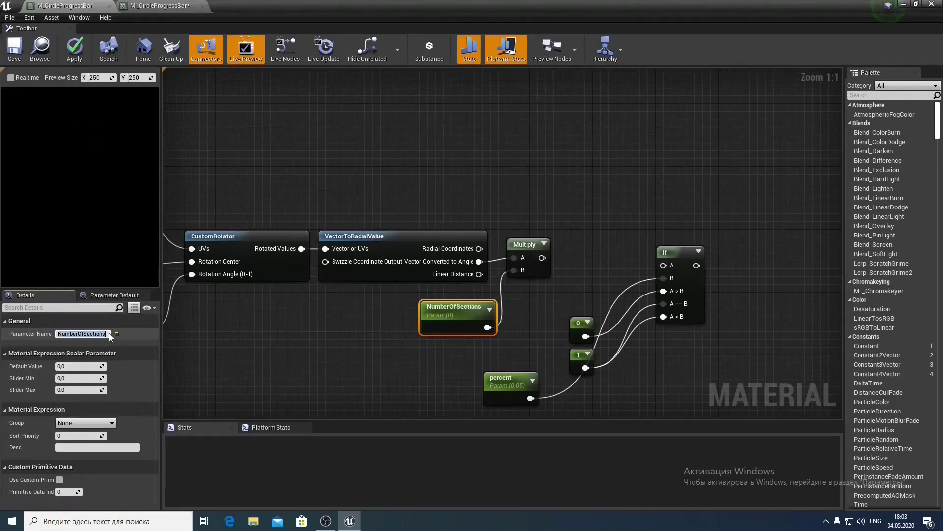
left_click_drag(461, 309, 445, 308)
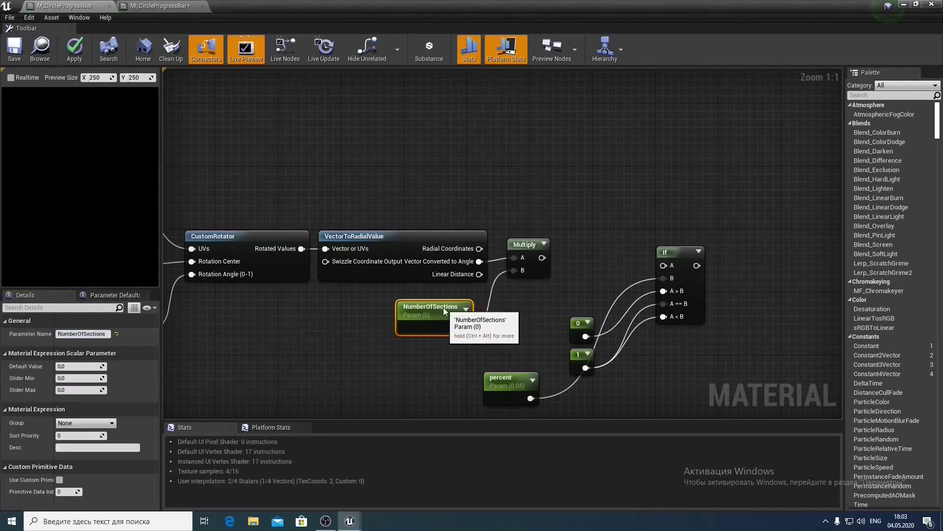
mouse_move(520, 246)
left_mouse_down()
mouse_move(528, 254)
mouse_move(520, 245)
left_mouse_up()
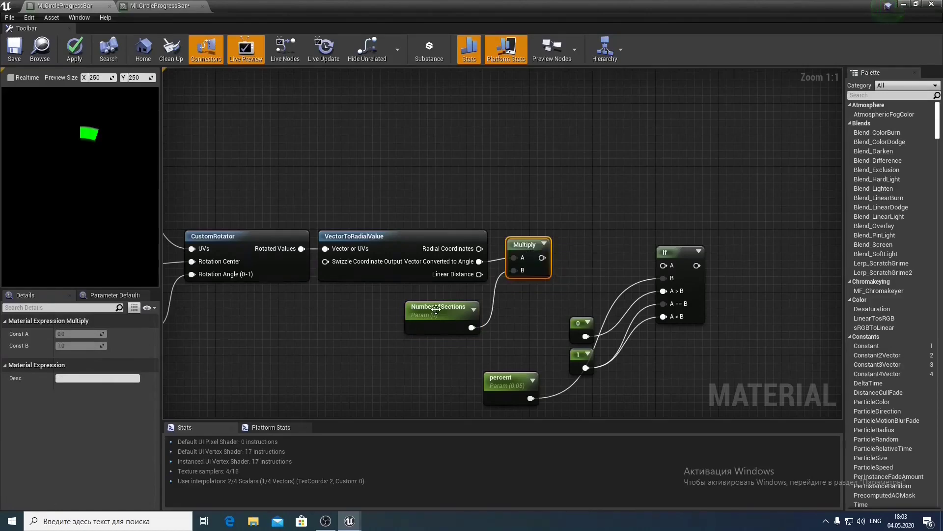
Set the NumberOfSections parameter's default value to 1 and reset its Slider Min
left_click(438, 309)
left_click(79, 366)
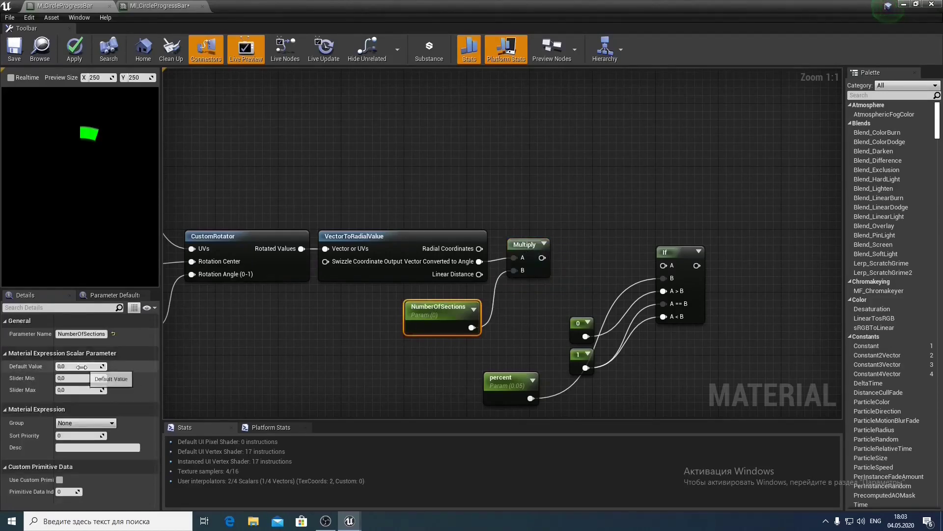
left_click(86, 376)
type("1")
key("Tab")
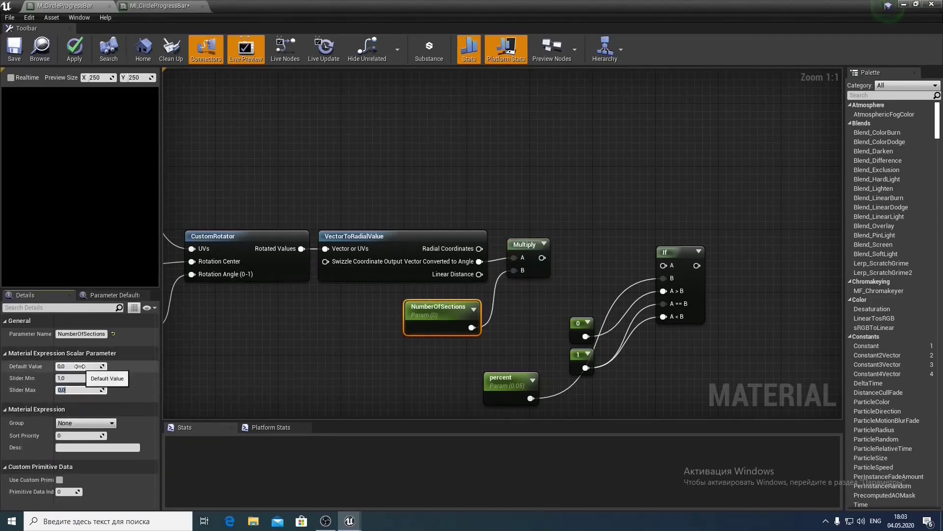
left_click(113, 378)
left_click(97, 367)
type("1")
Preview the output of the Multiply node that uses NumberOfSections
right_click_drag(388, 330, 300, 325)
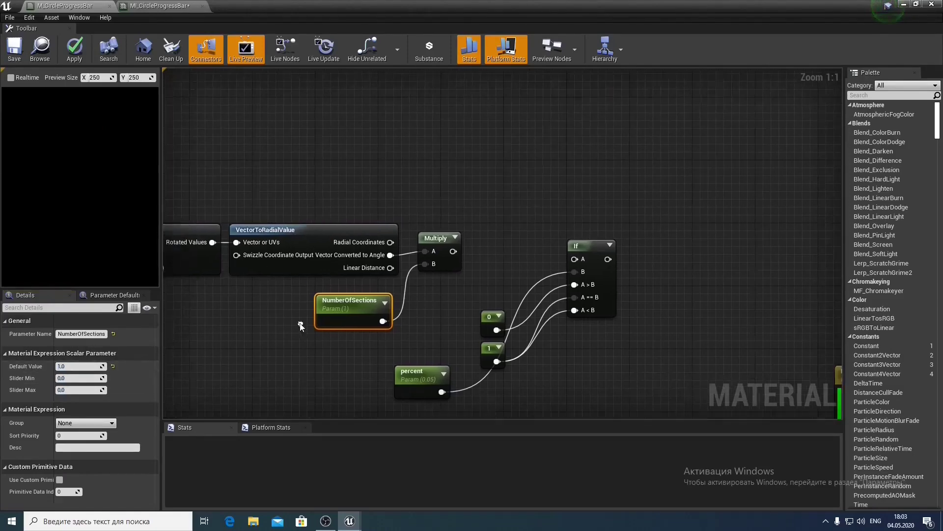
right_click(449, 253)
left_click(481, 239)
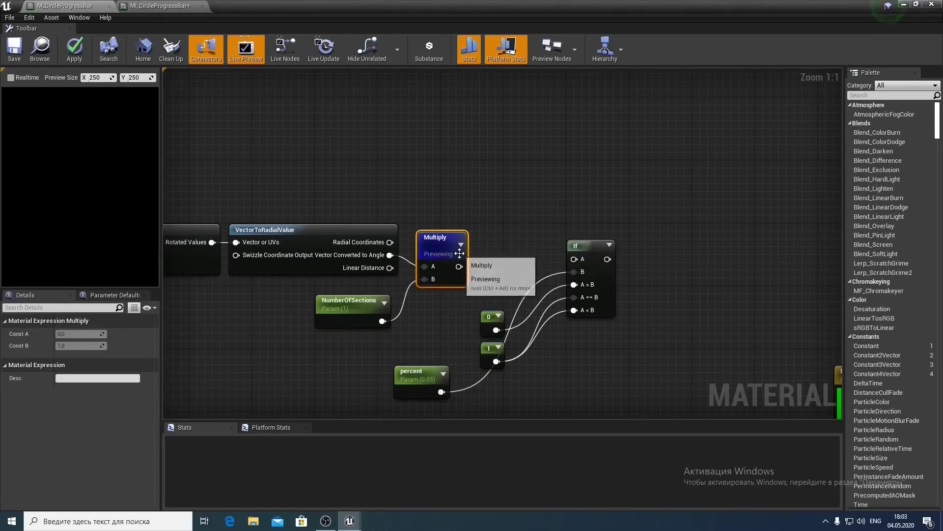
Add a Sine node fed by the Multiply output, preview it and place it beside the Multiply node
left_click_drag(460, 268, 494, 268)
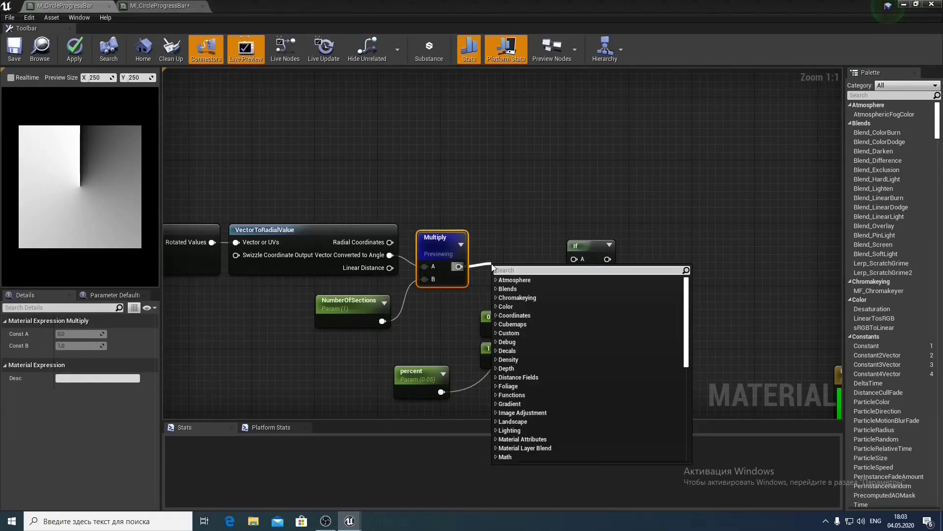
type("sine")
key("Return")
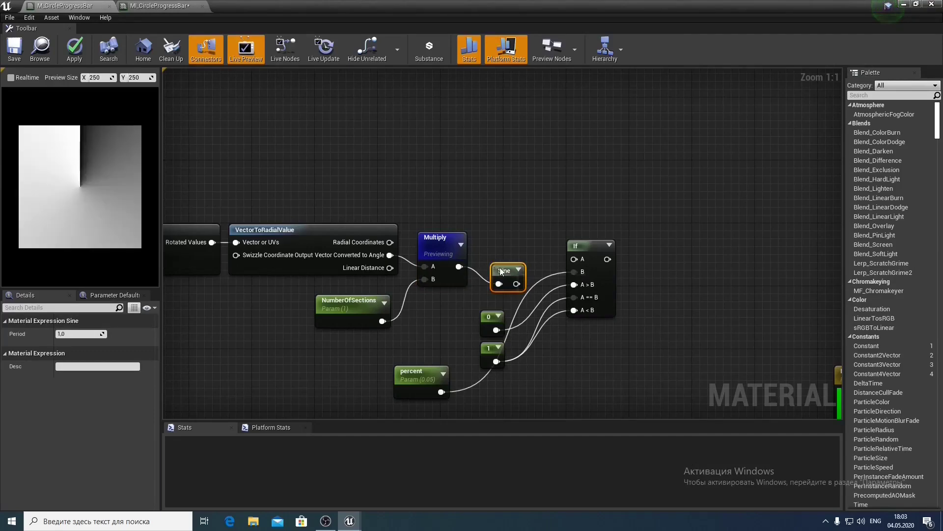
right_click(501, 272)
left_click(512, 275)
left_click_drag(512, 275, 491, 225)
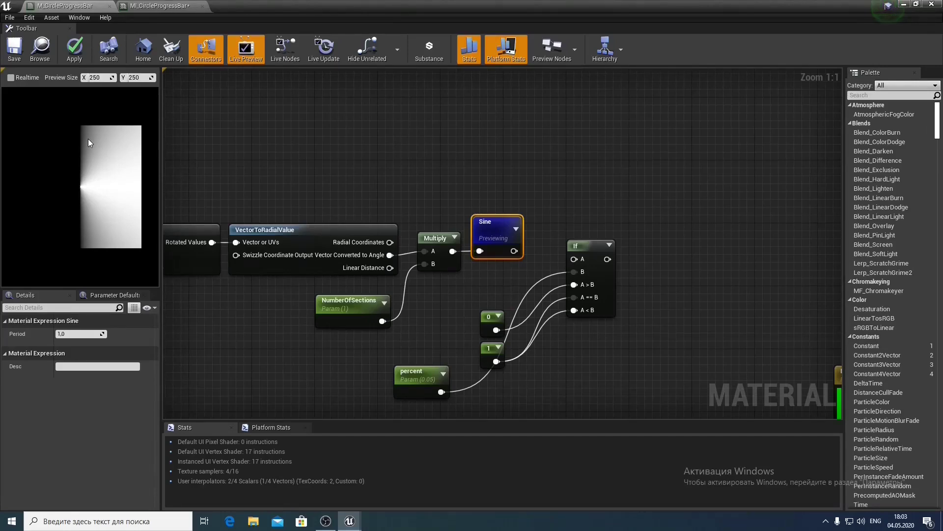
Set the NumberOfSections parameter's default value to 2 while previewing the Sine node
left_click(351, 305)
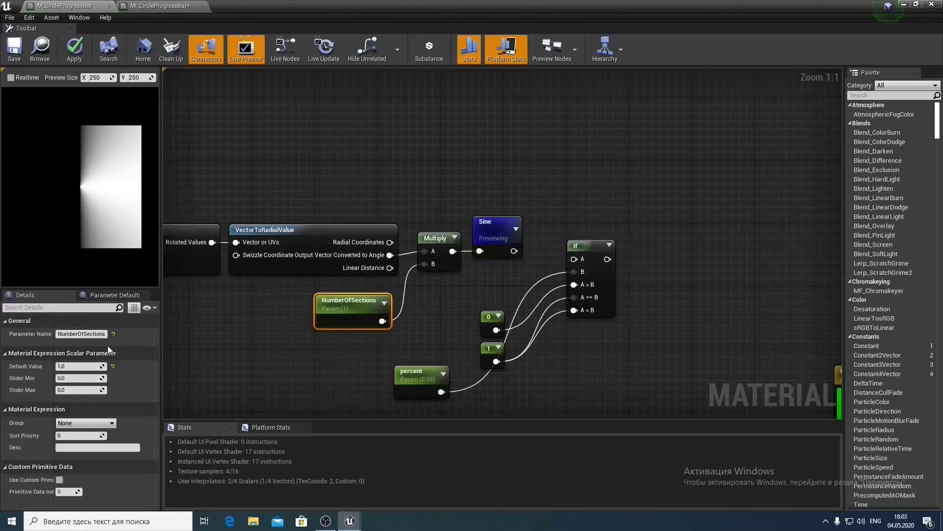
left_click(502, 231)
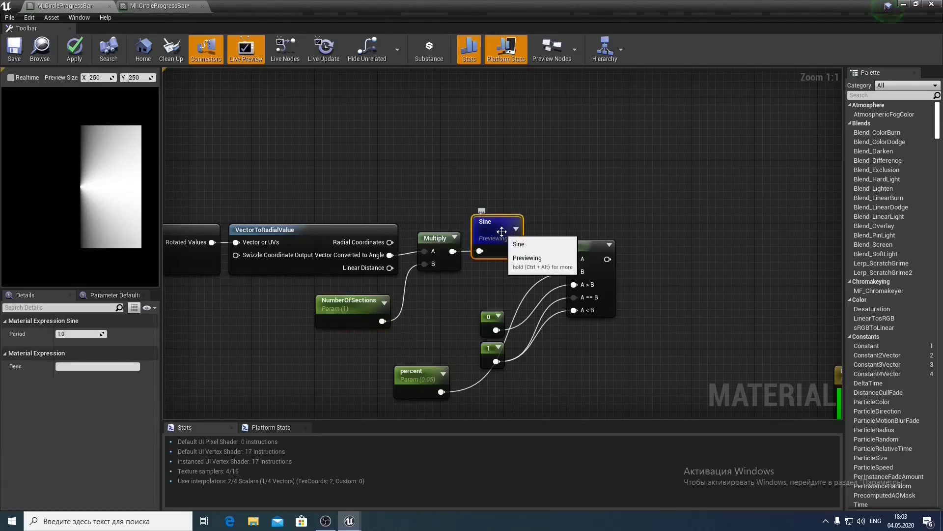
left_click(344, 307)
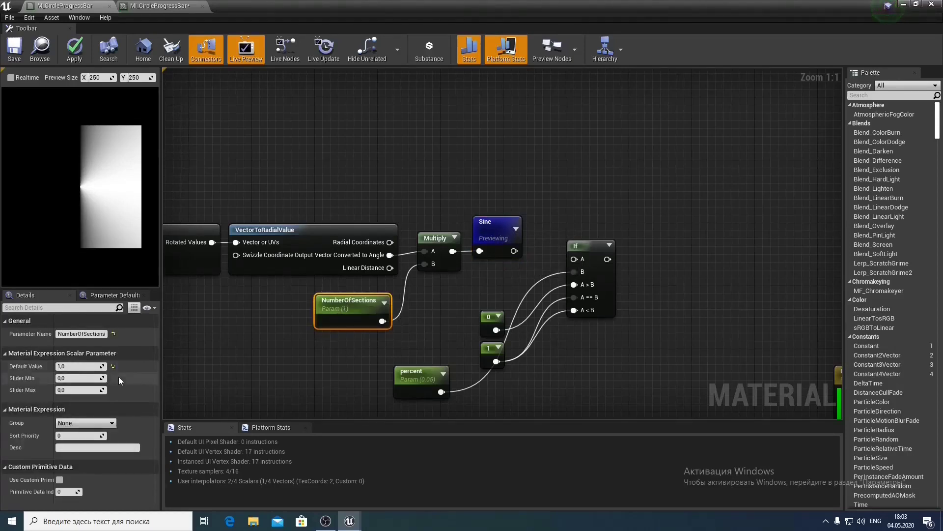
left_click(74, 367)
type("2")
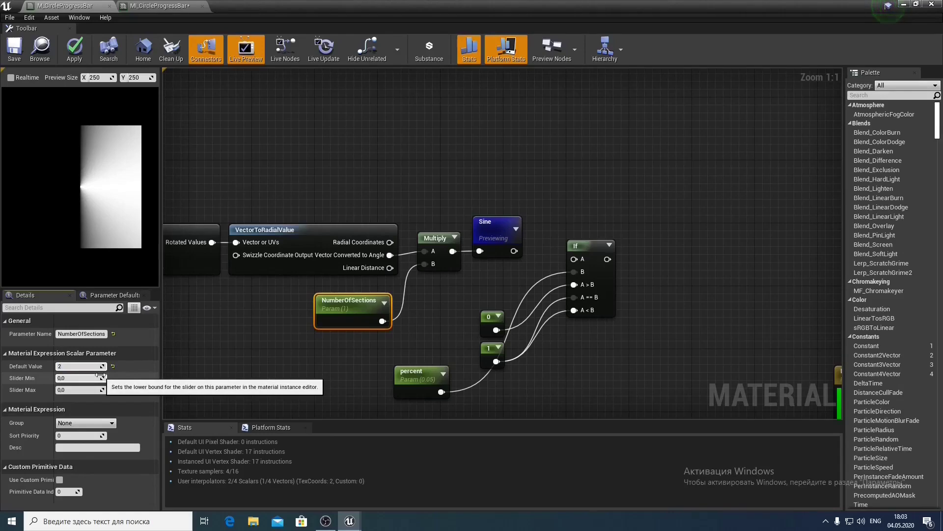
key("Return")
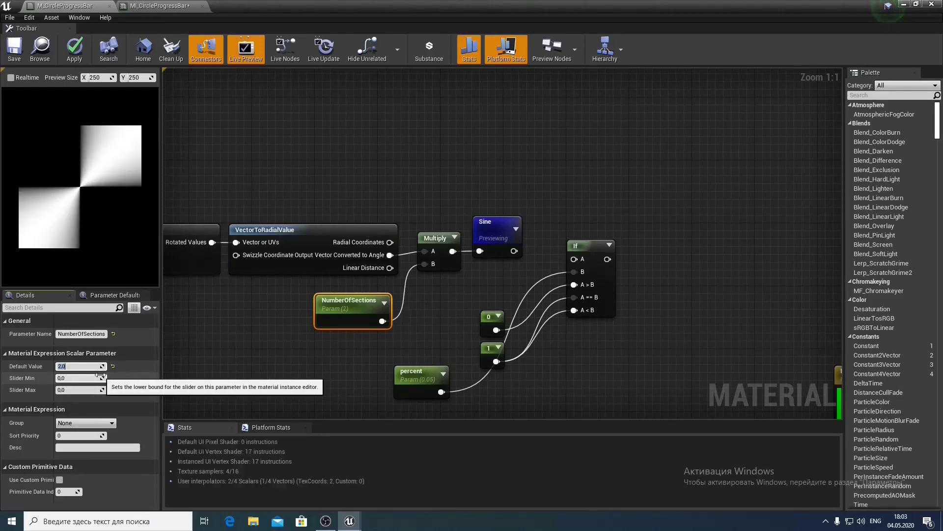
Try 3 and 4 as the NumberOfSections default value and settle on 5 while previewing the Sine node
key("Return")
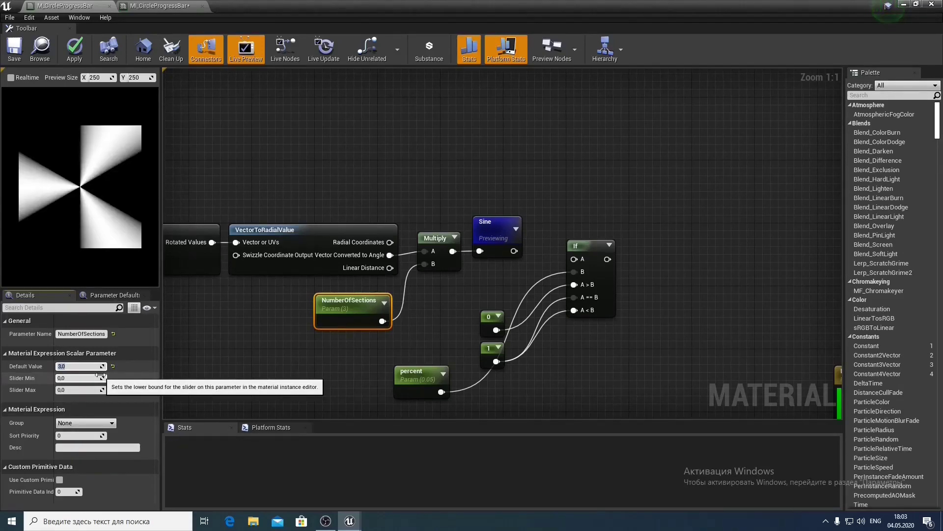
type("4")
key("Return")
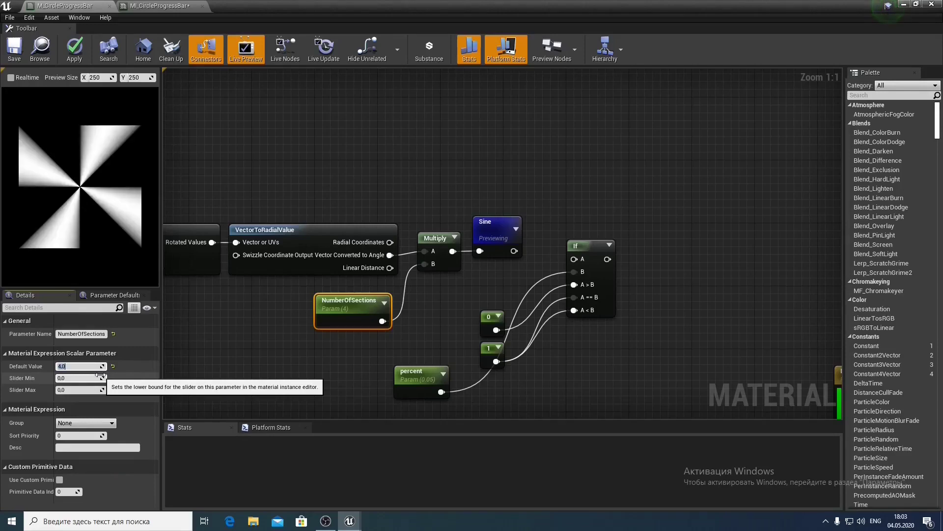
type("5")
key("Return")
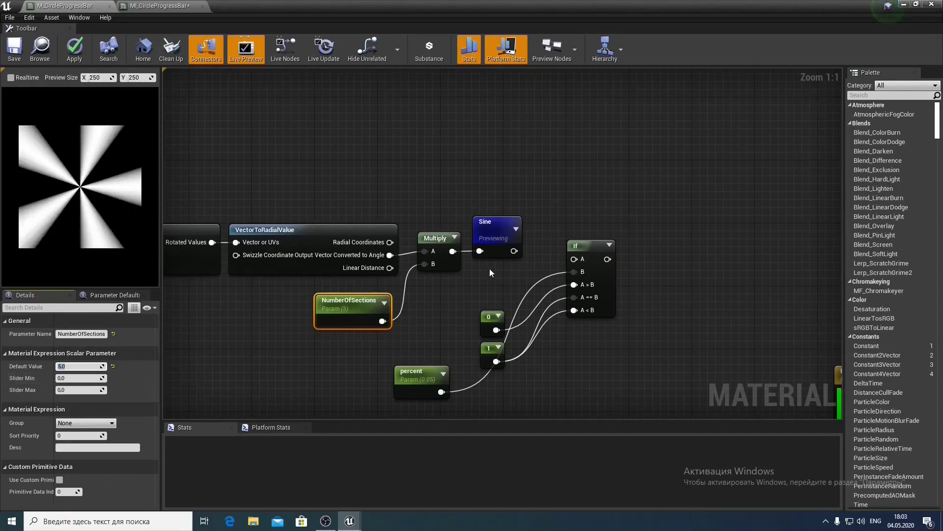
Connect the Sine output to the If node's A input and stop previewing the Sine node
left_click_drag(514, 252, 603, 239)
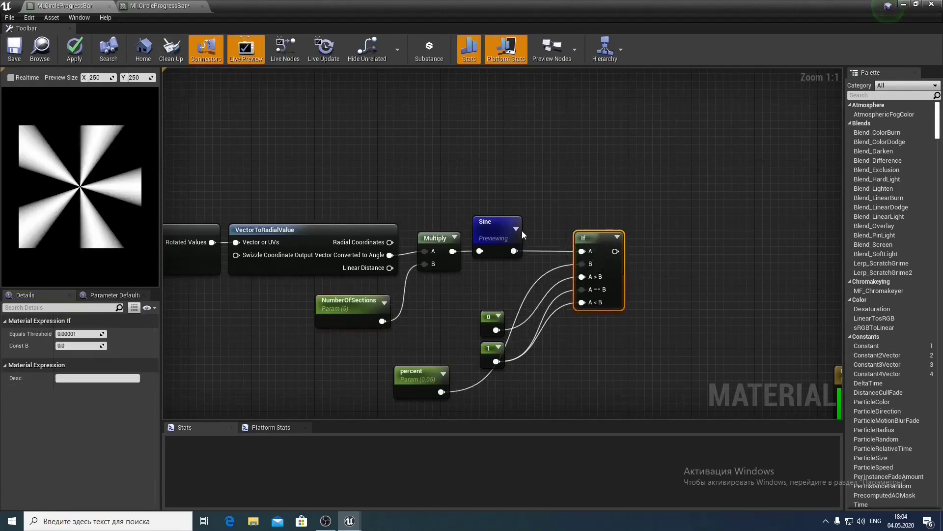
right_click(521, 231)
left_click(533, 234)
Move the NumberOfSections, Multiply and Sine nodes closer to VectorToRadialValue and line them up
left_click_drag(361, 302, 353, 286)
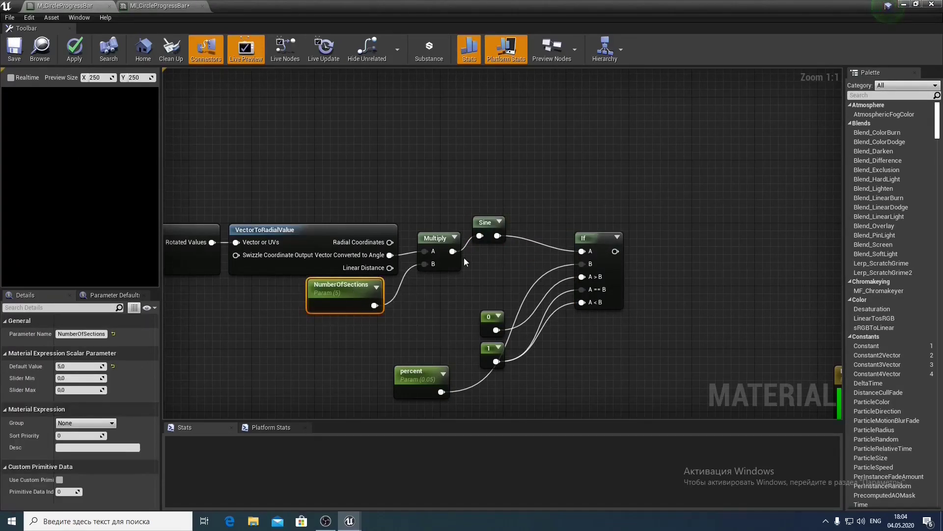
left_click_drag(490, 226, 439, 243)
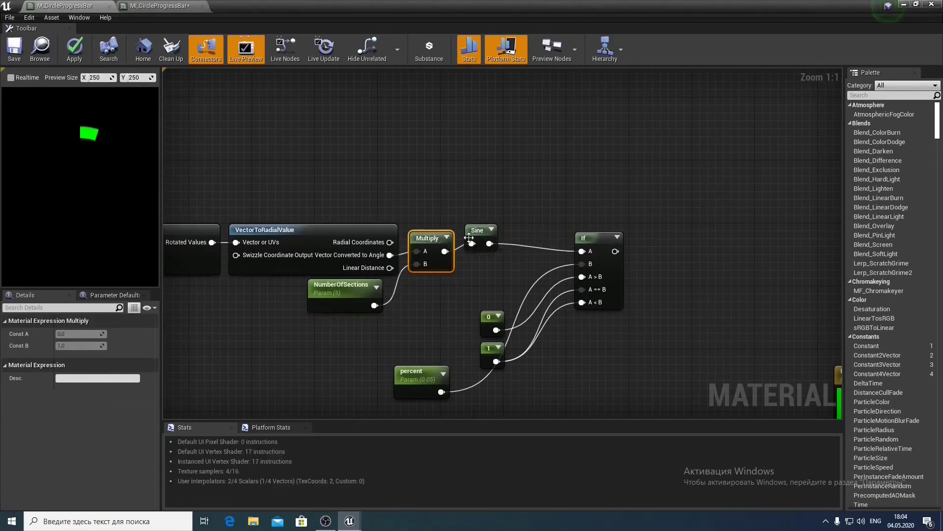
left_click(470, 238)
right_click_drag(481, 308, 551, 282)
Place the percent parameter beneath NumberOfSections, rename it HoleWidth and save the material
left_click(448, 329)
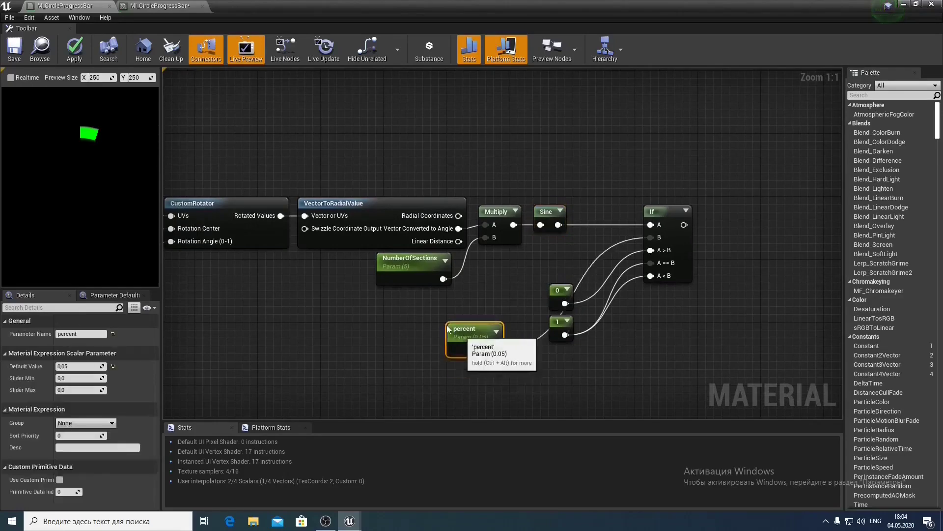
left_click_drag(448, 330, 385, 306)
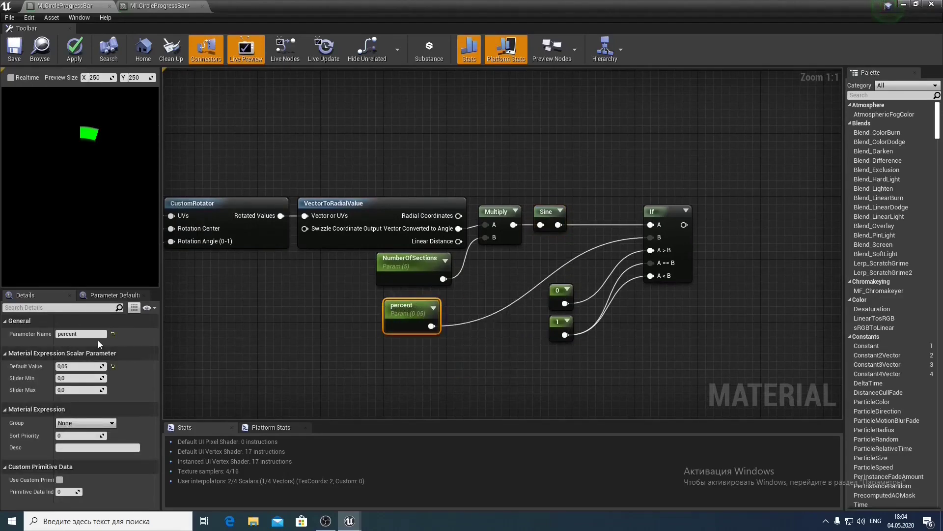
left_click(57, 332)
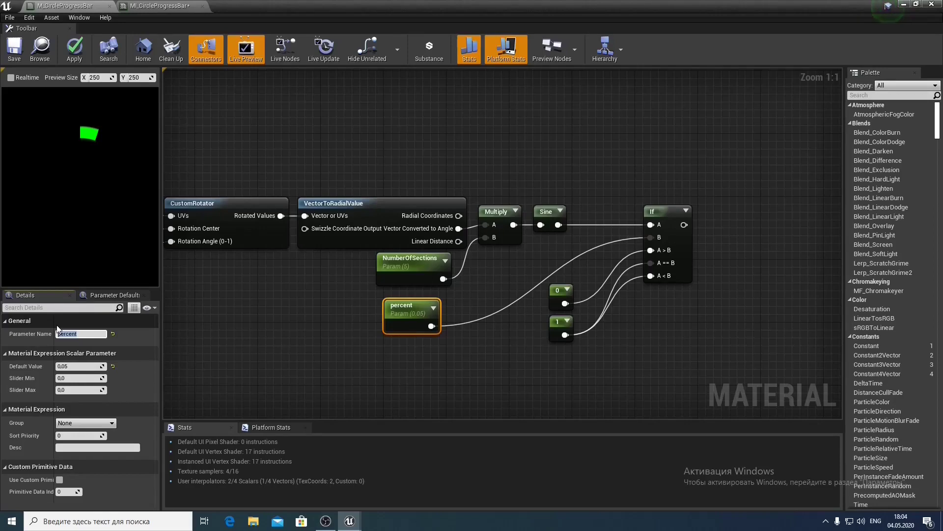
type("HoleWidth")
key("Return")
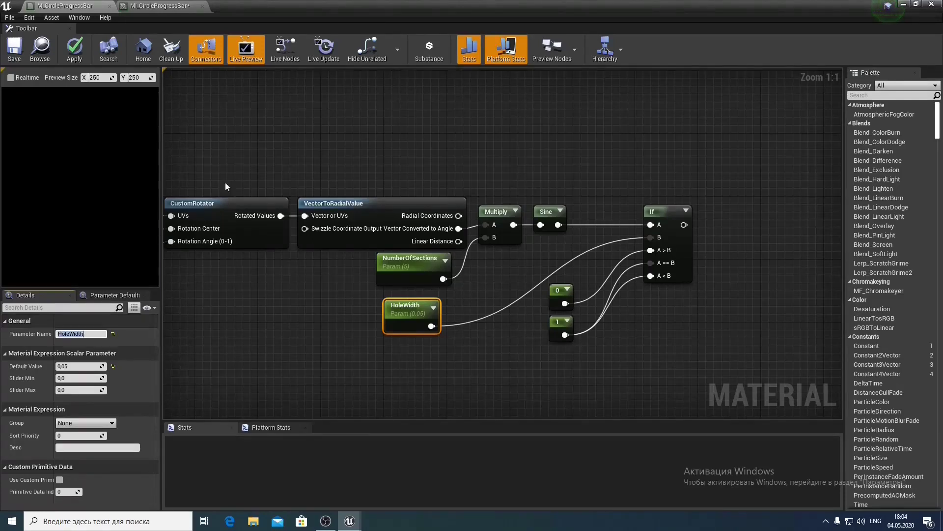
key("ctrl+s")
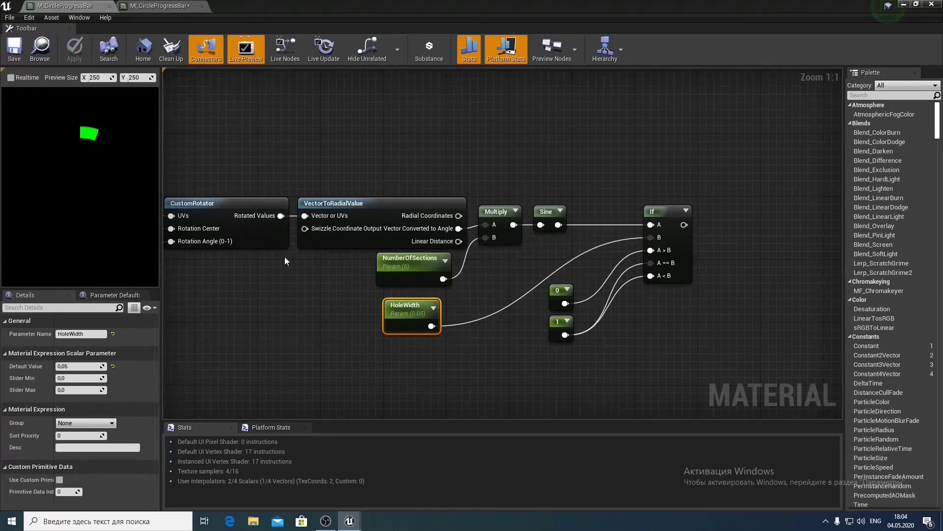
Reposition HoleWidth and the 0 and 1 constants, and set HoleWidth's default value to 0
mouse_move(415, 316)
left_mouse_down()
mouse_move(438, 305)
mouse_move(426, 307)
left_mouse_up()
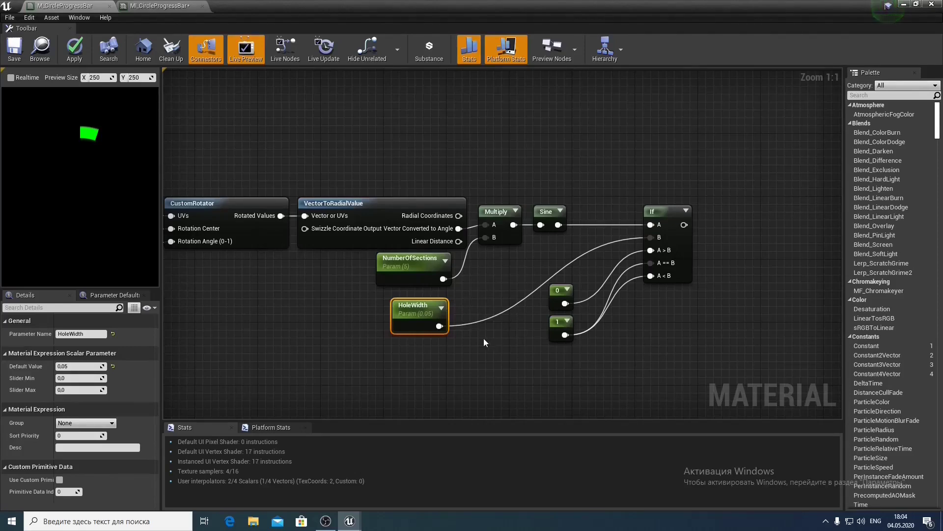
left_click_drag(547, 298, 567, 346)
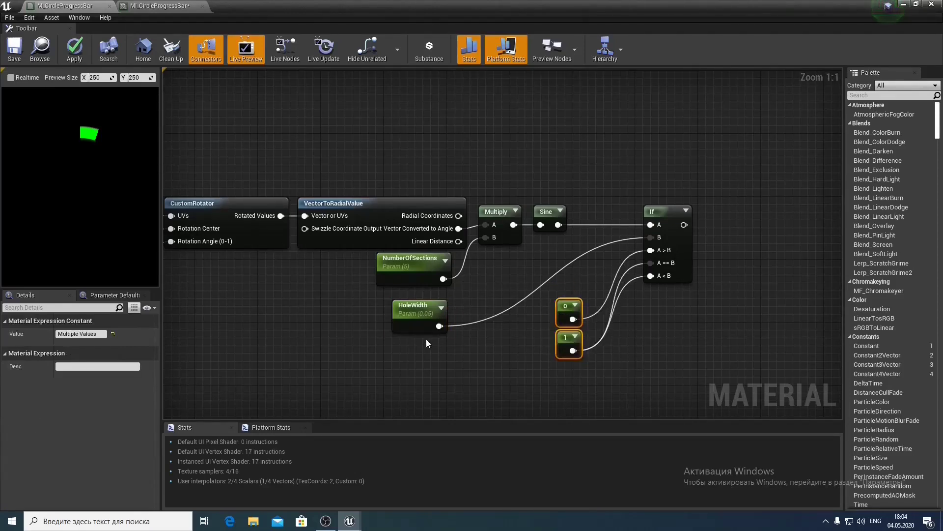
left_click(415, 307)
left_click(73, 367)
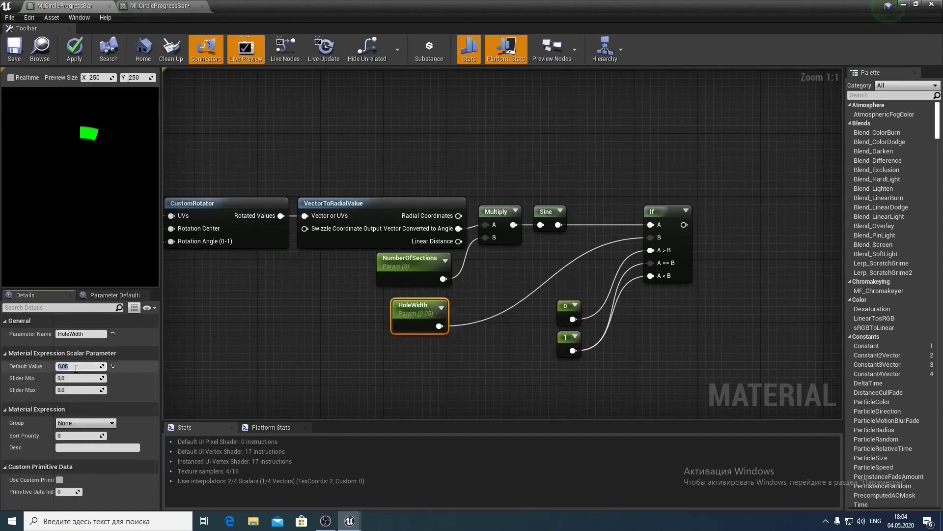
type("0")
key("Return")
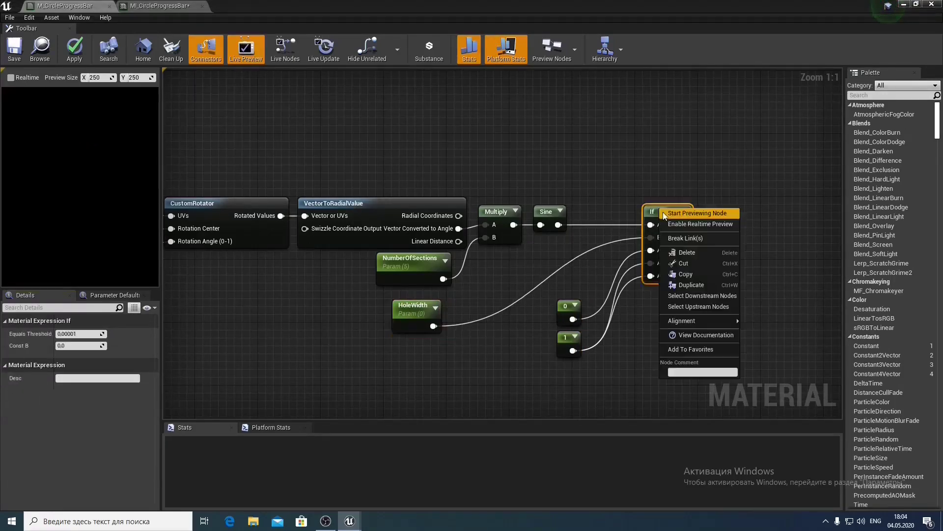
Preview the If node and set its Const B to -0.9
right_click(659, 208)
left_click(673, 214)
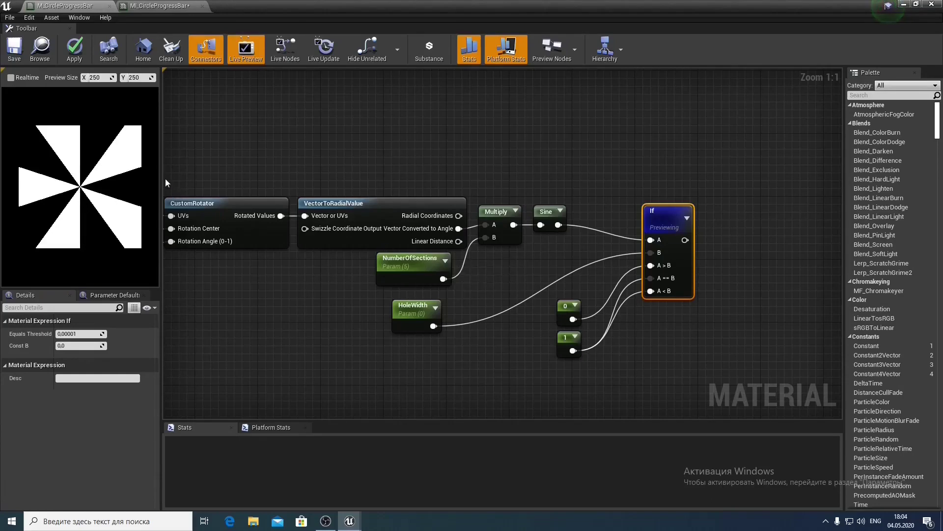
left_click(85, 346)
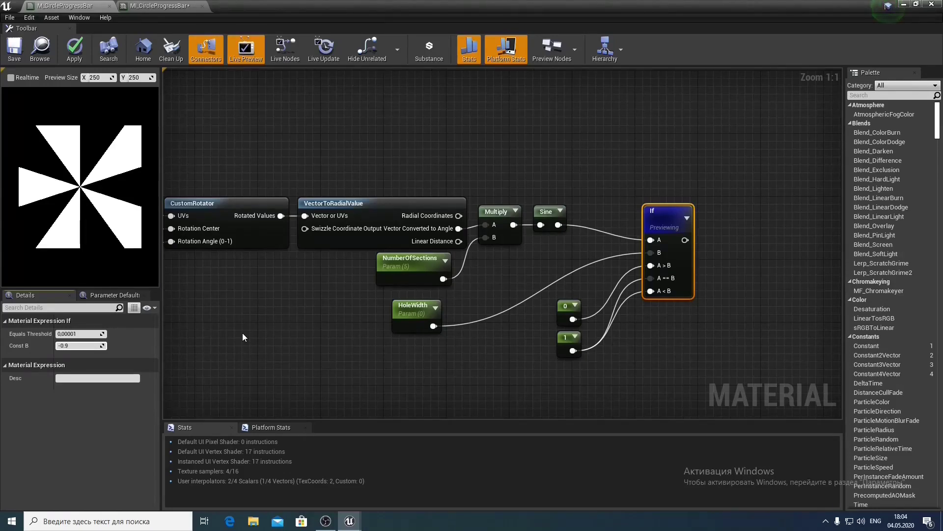
Set the HoleWidth parameter's default value to -0.9
left_click(410, 259)
left_click(418, 307)
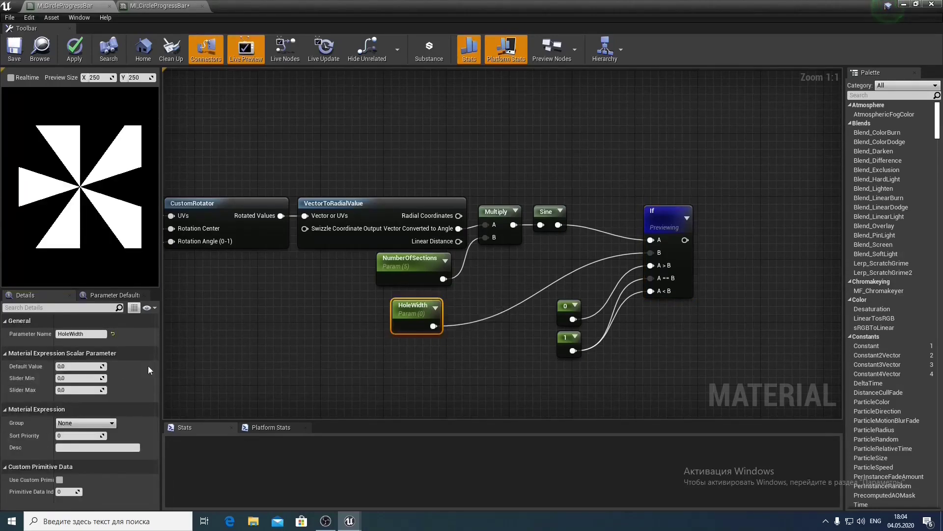
left_click(93, 366)
type("-0,9")
key("Return")
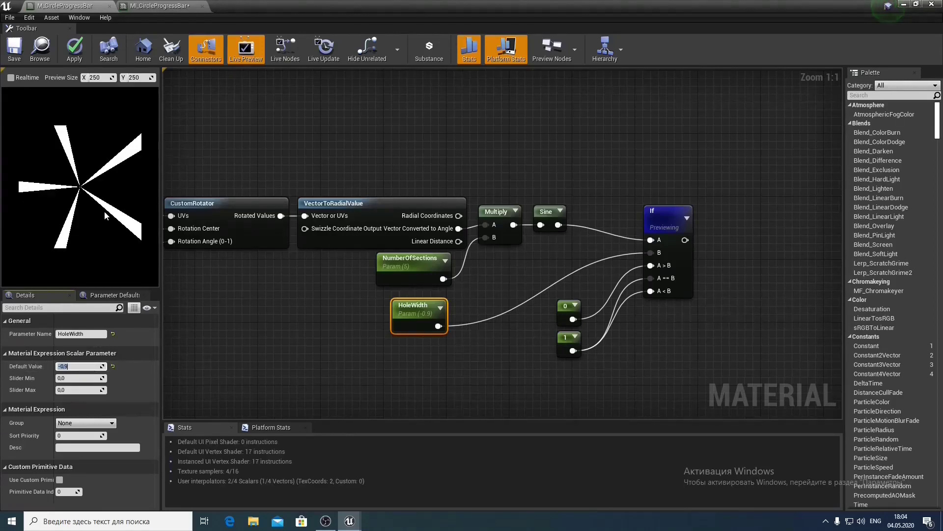
Test the previewed If node with HoleWidth default values of -1 and 1
left_click(301, 302)
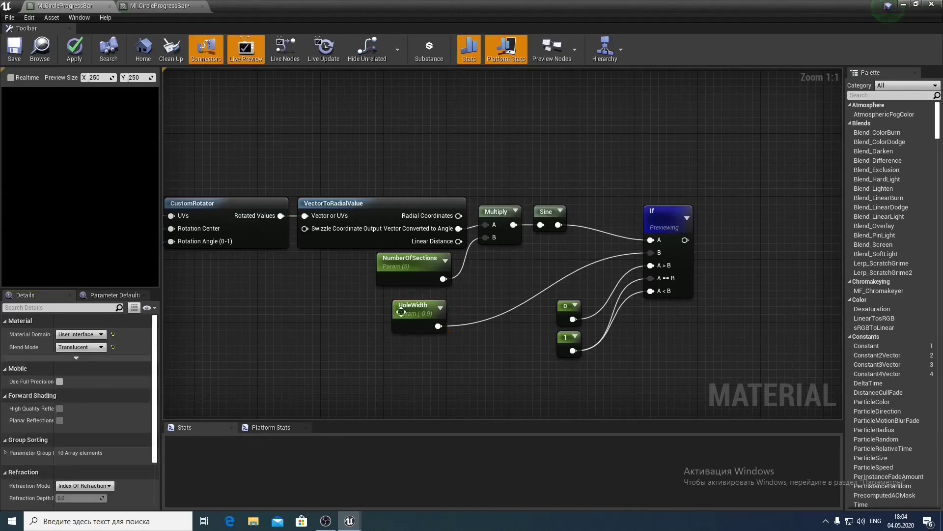
left_click(403, 308)
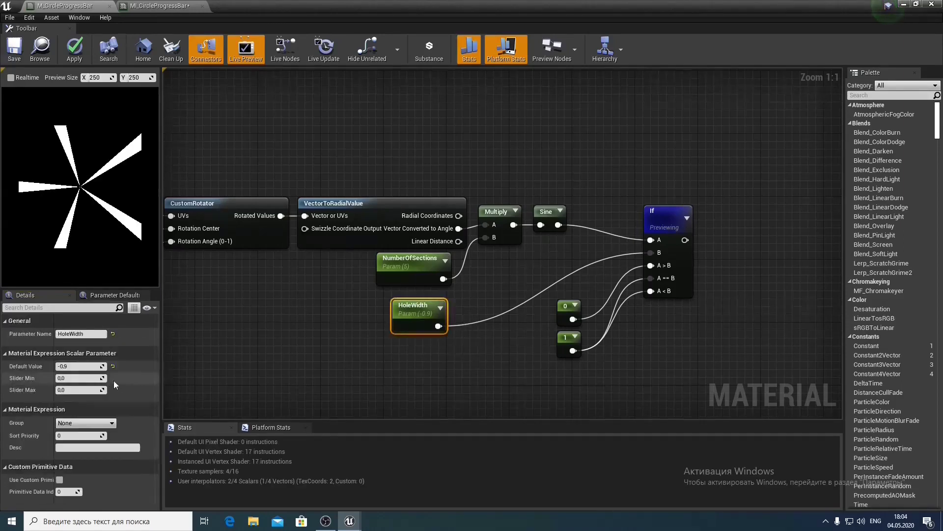
left_click(93, 367)
type("-1")
key("Return")
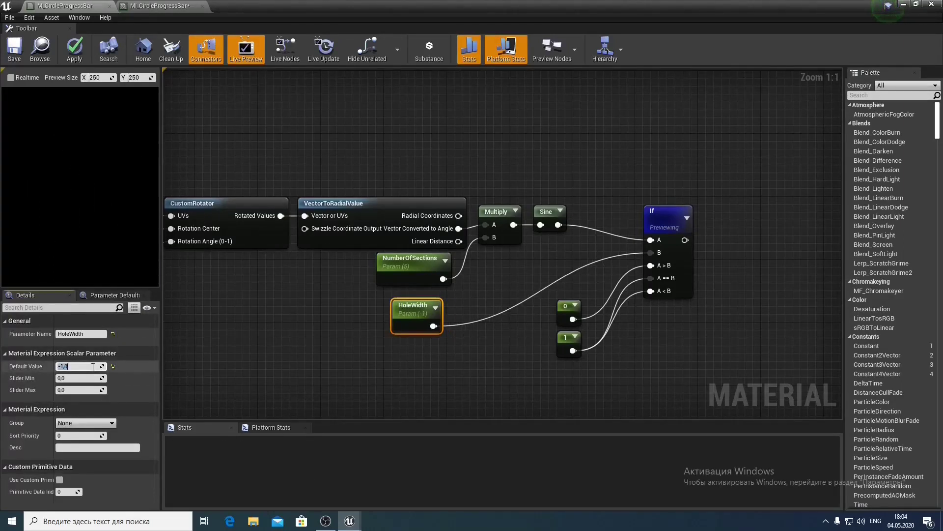
type("1")
key("Return")
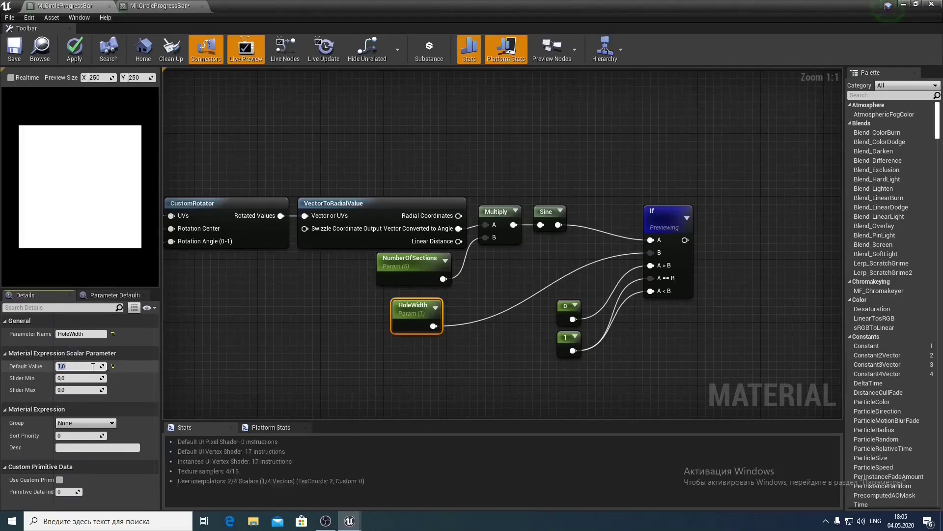
Rewire the If node so constant 1 feeds A > B and constant 0 feeds A < B, leaving A == B unconnected
left_click_drag(638, 285, 636, 281)
left_click_drag(560, 310, 651, 266)
left_click_drag(543, 329, 558, 306)
left_click_drag(540, 374, 604, 294)
left_click_drag(591, 339, 599, 315)
Test the rewired If node with HoleWidth default values of 0 and -0.9
left_click(432, 314)
left_click(80, 366)
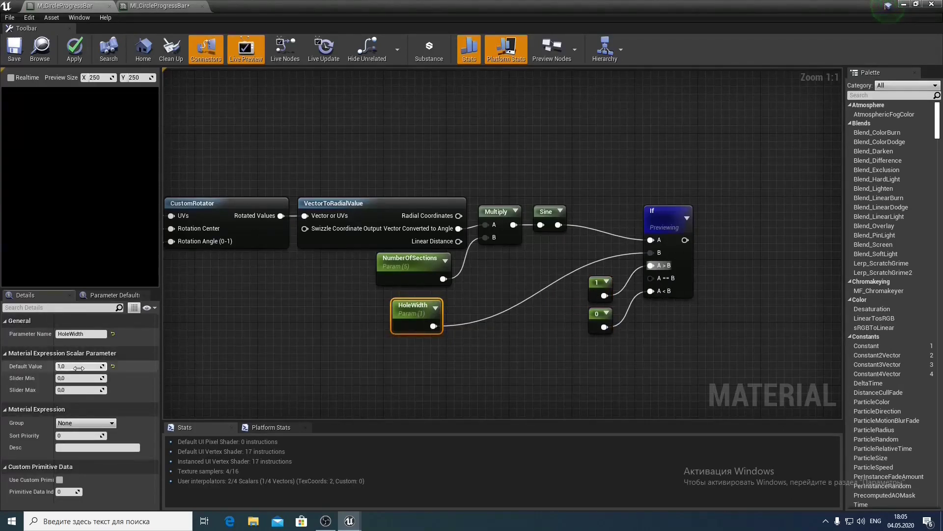
type("0")
key("Return")
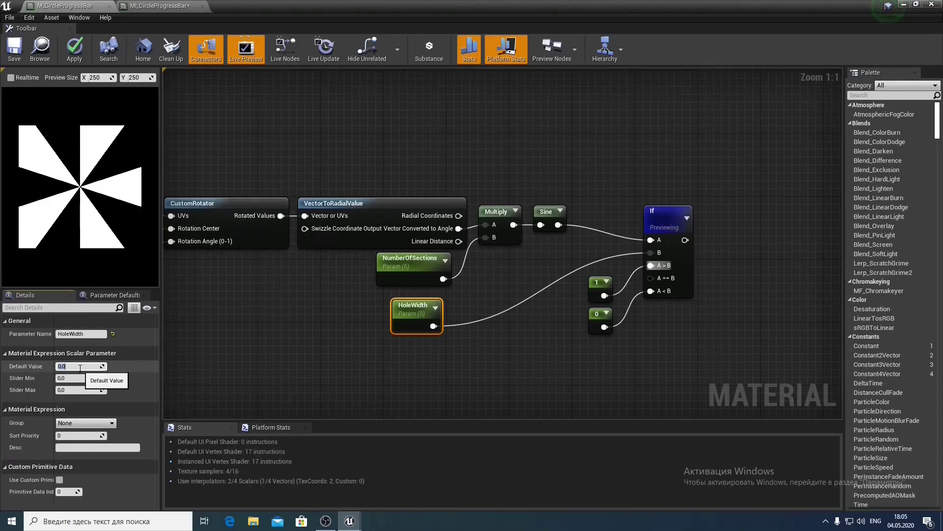
type("-0,9")
key("Return")
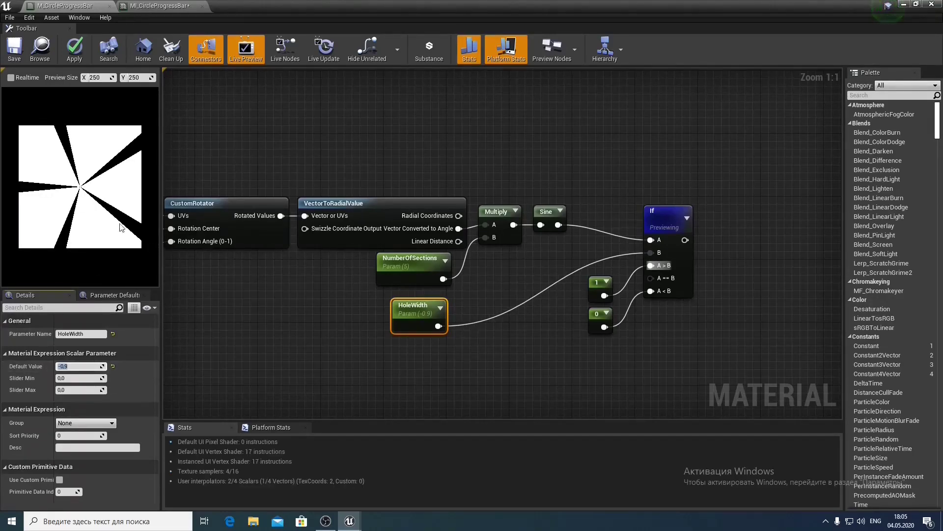
Add a Multiply node fed by HoleWidth with Const B set to 2, beside the parameter
left_click_drag(397, 312, 381, 312)
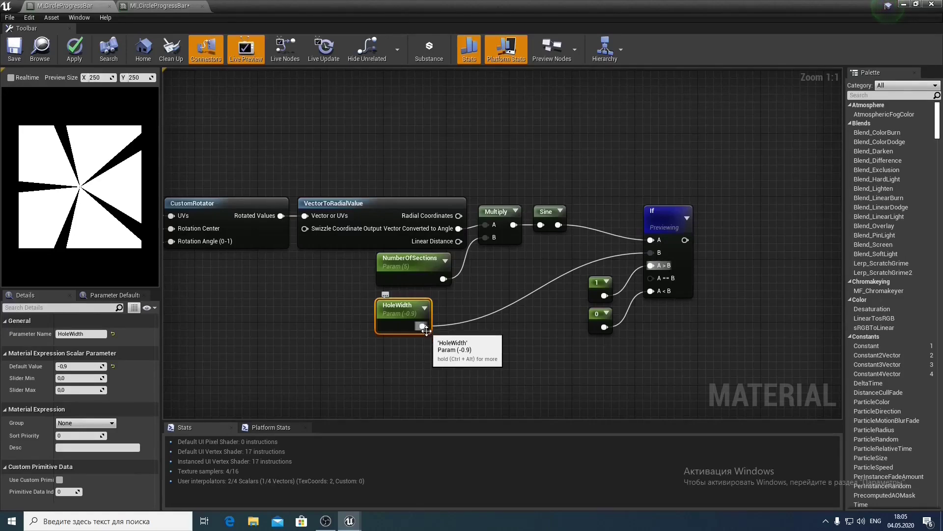
left_click_drag(422, 326, 455, 326)
type("*")
key("Return")
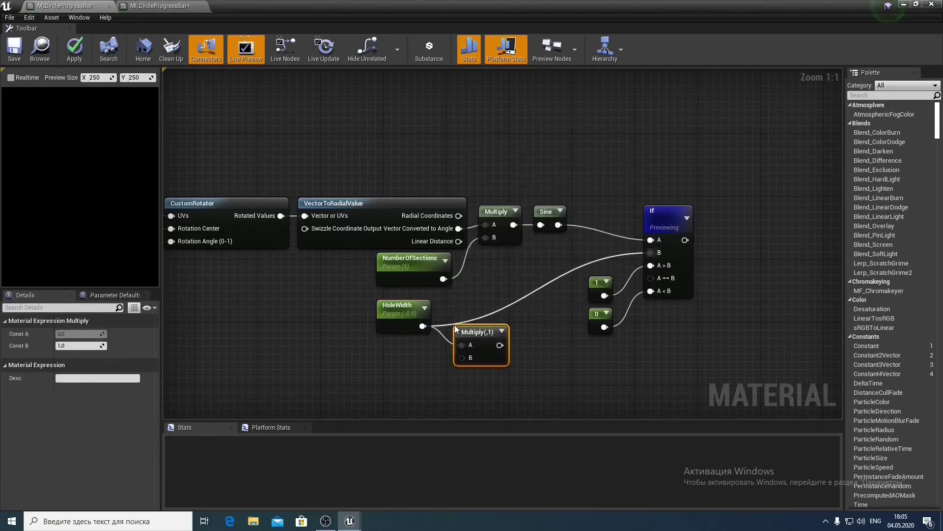
left_click(84, 345)
type("2")
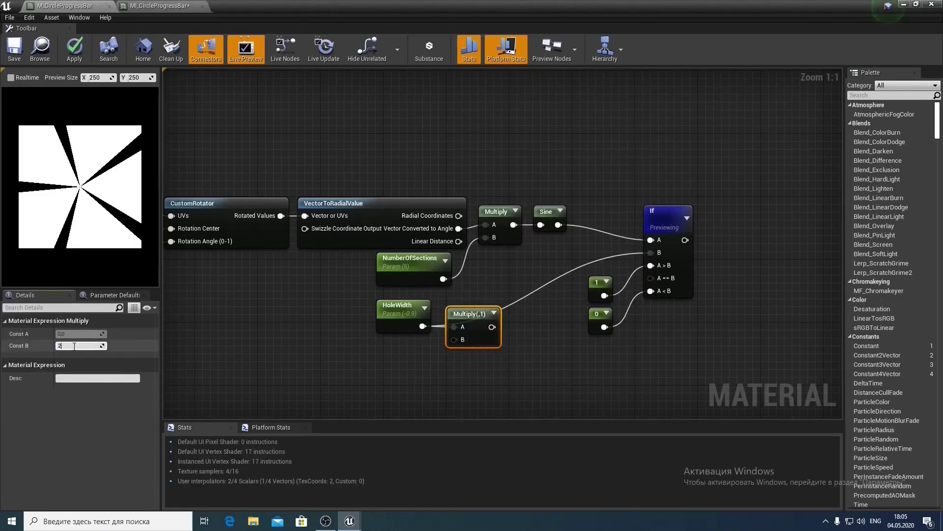
key("Return")
Add a Subtract node with a constant of 1 after HoleWidth's Multiply and connect it to the If node's B input
left_click_drag(468, 319, 493, 299)
type("-")
key("Return")
left_click_drag(542, 320, 651, 252)
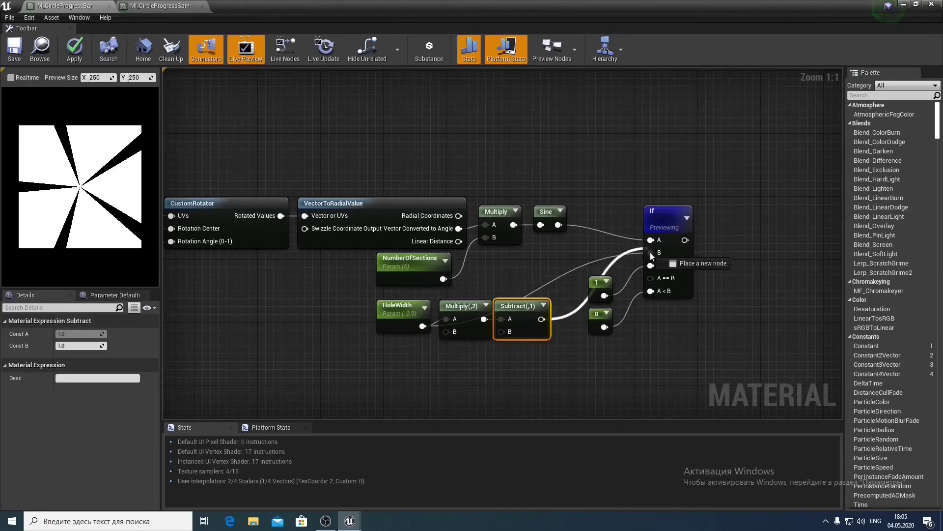
left_click_drag(667, 218, 659, 202)
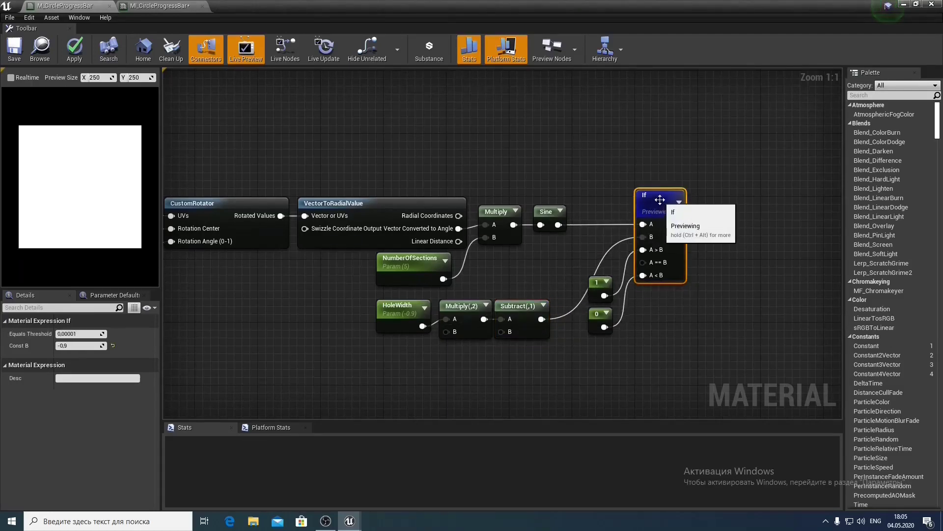
Try HoleWidth default values of 0, 0.1, 0.5 and 1, and settle on 0.05
left_click(396, 314)
left_click_drag(89, 367, 89, 367)
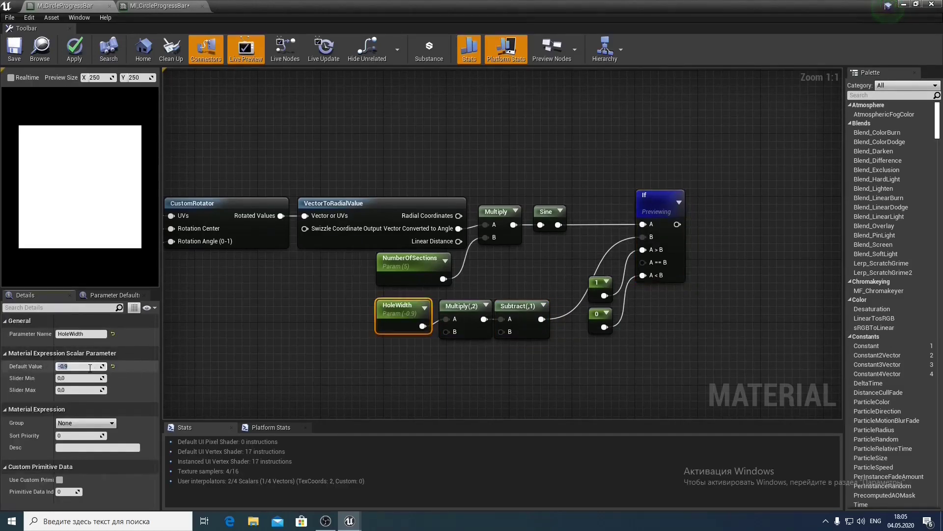
left_click(90, 368)
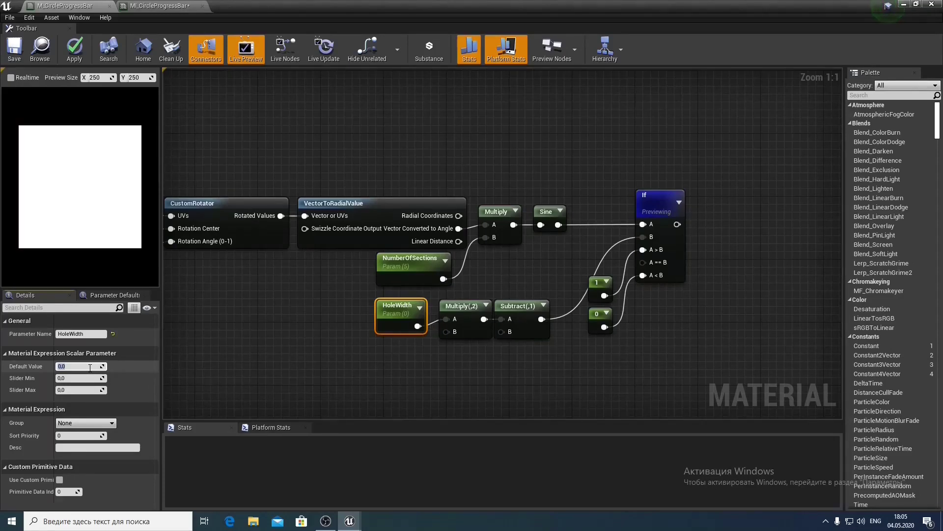
type("0,1")
key("Return")
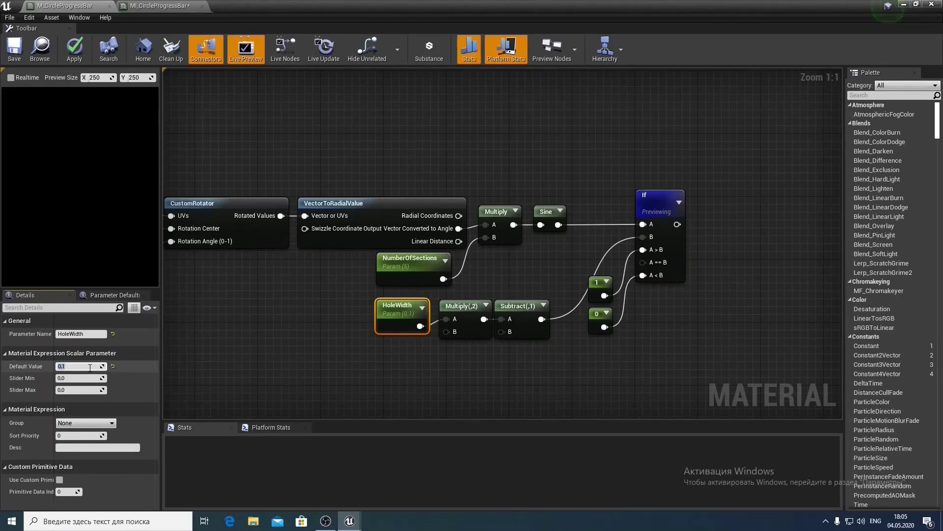
type("0,5")
key("Return")
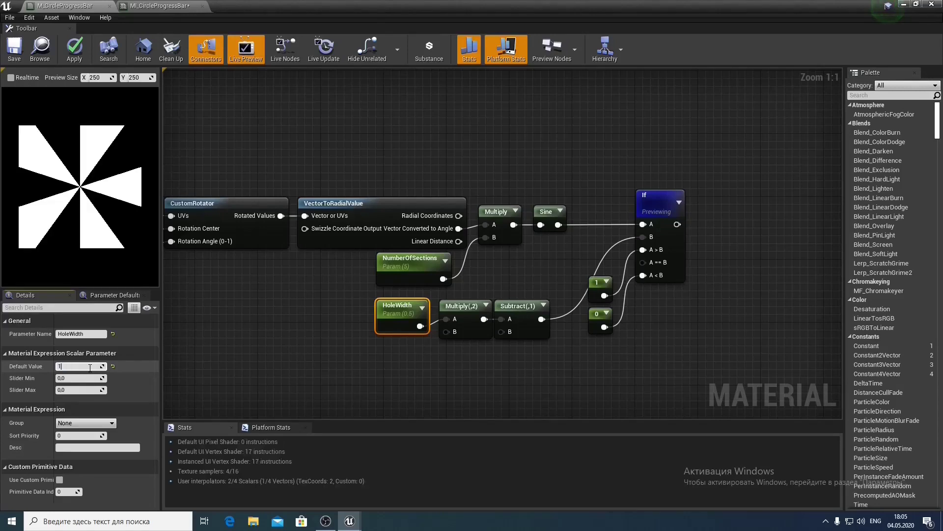
type("1")
key("Return")
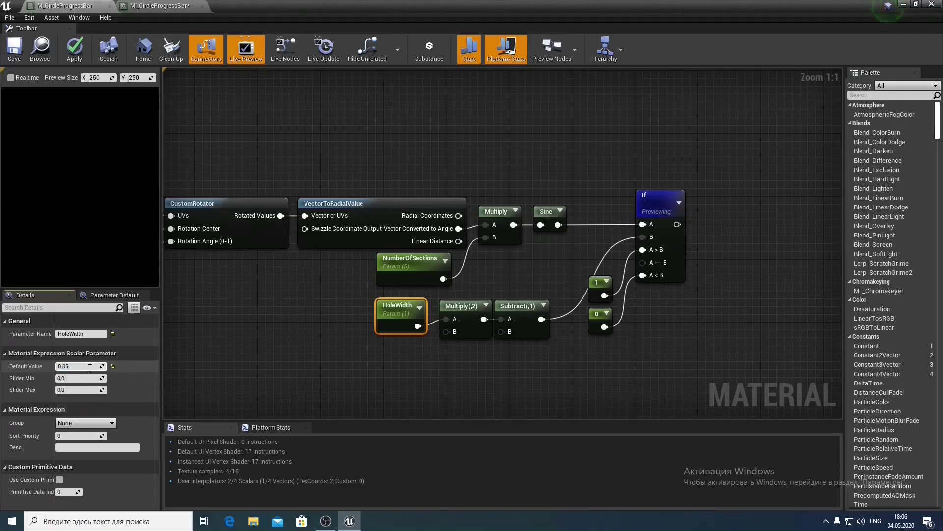
key("Return")
left_click(331, 311)
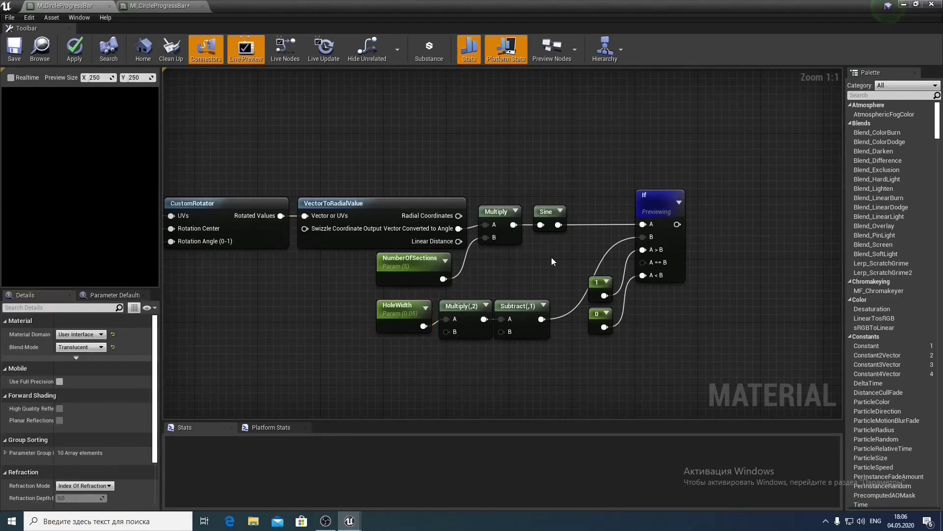
Add a reroute node on a wire from the section pattern's If output, above the BaseColor multiply
scroll(410, 266, "down", 3)
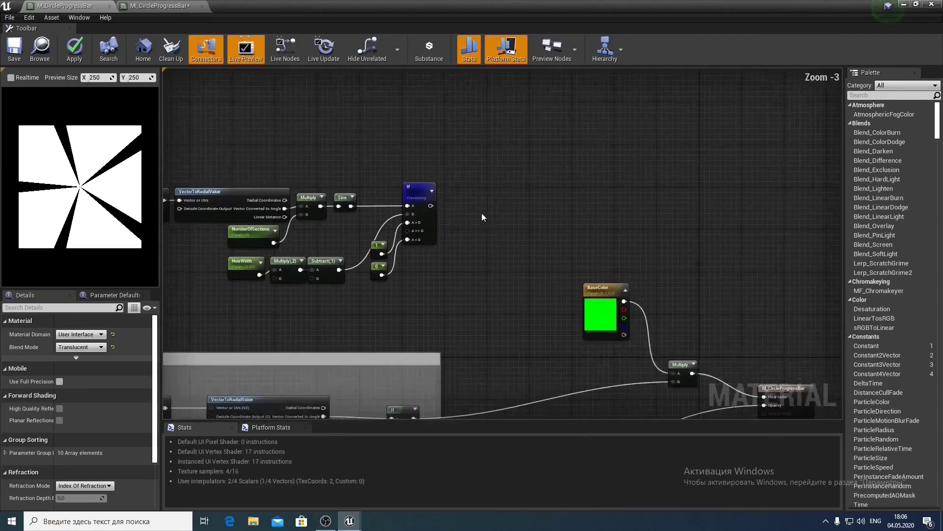
scroll(482, 213, "down", 2)
left_click_drag(351, 178, 519, 179)
key("Escape")
type("re")
key("Return")
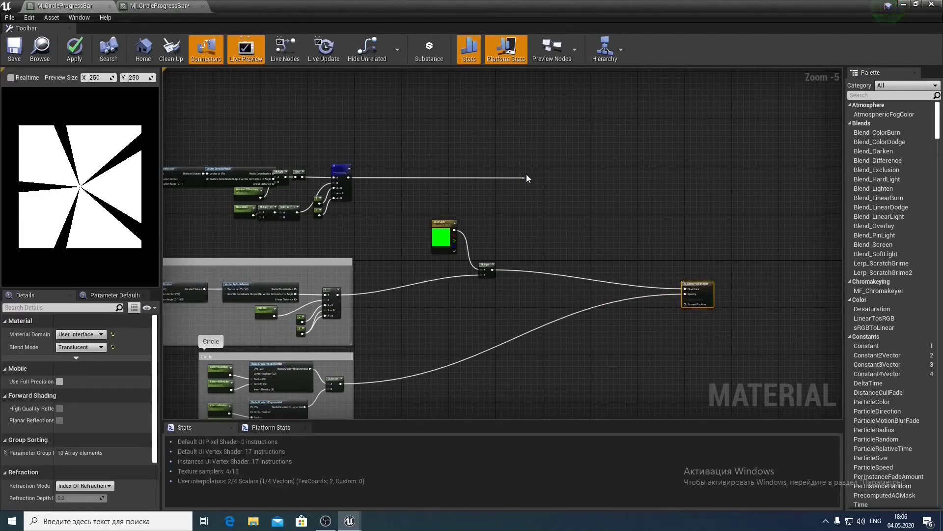
Add a reroute node on a second wire from the output of the Circle group's Subtract node
right_click_drag(526, 173, 521, 101)
scroll(354, 306, "up", 1)
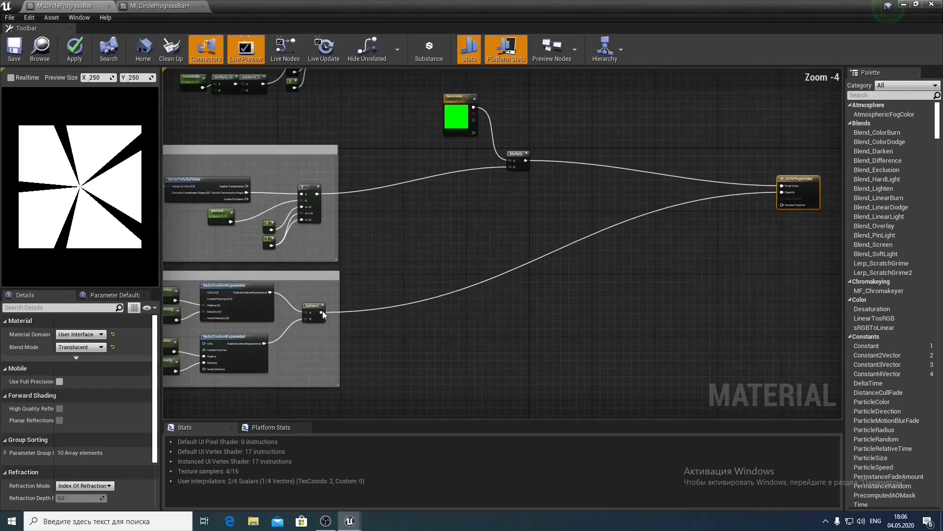
left_click_drag(321, 311, 609, 311)
type("ref")
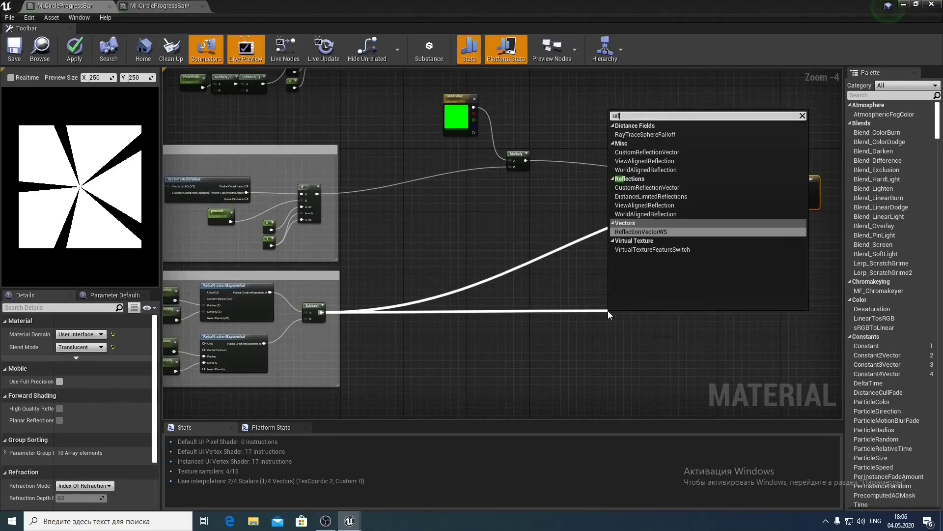
key("BackSpace")
type("r")
key("Return")
Multiply the rerouted If pattern by the rerouted Circle mask and feed the product into the material's Opacity
right_click_drag(615, 215, 539, 261)
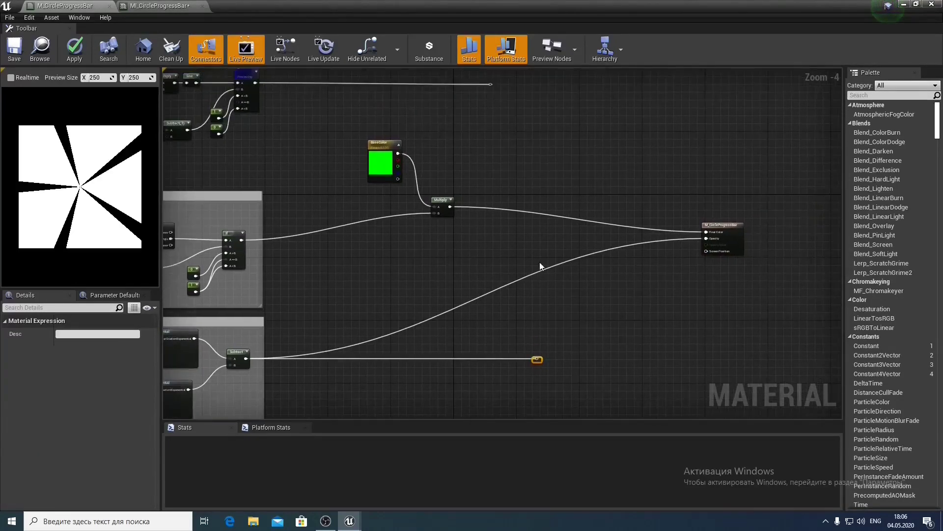
left_click_drag(490, 85, 629, 287)
type("multiply")
key("Return")
left_click_drag(537, 359, 706, 238)
Stop previewing the section pattern's If node and save the material
right_click(246, 79)
left_click(247, 81)
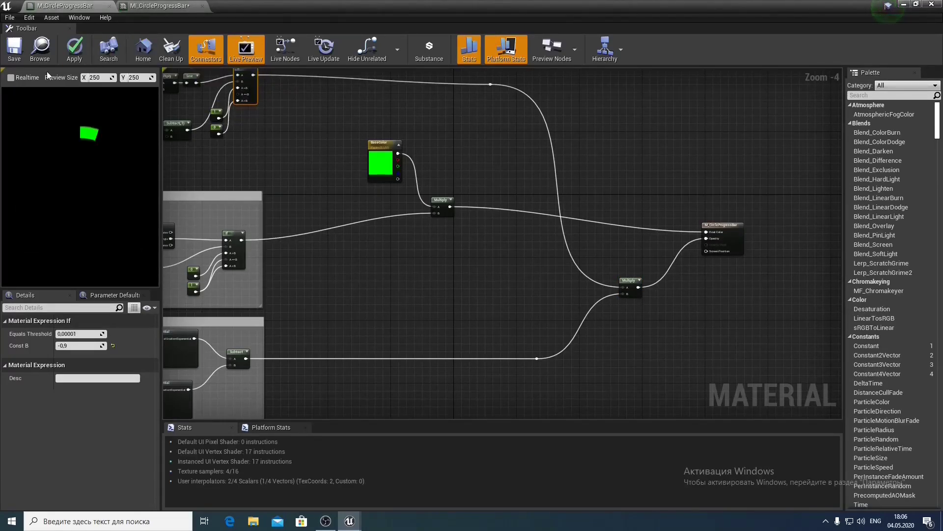
left_click(15, 49)
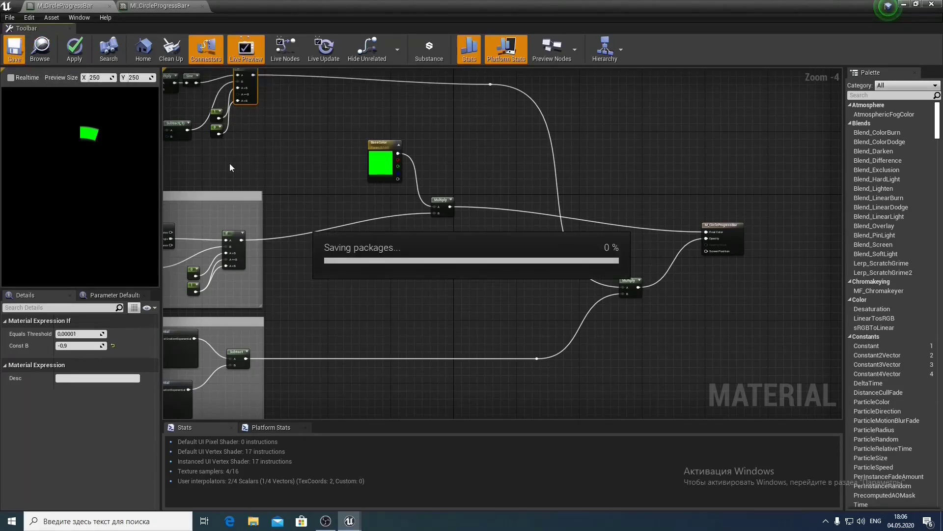
Set the percent parameter's default value to 0.79 and save the material
right_click_drag(229, 163, 515, 133)
scroll(420, 211, "up", 2)
left_click(431, 239)
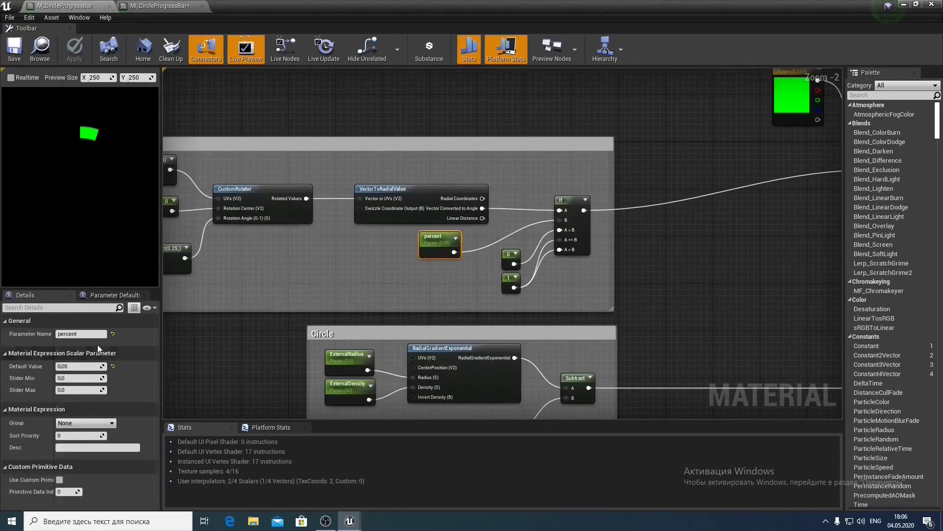
type("0")
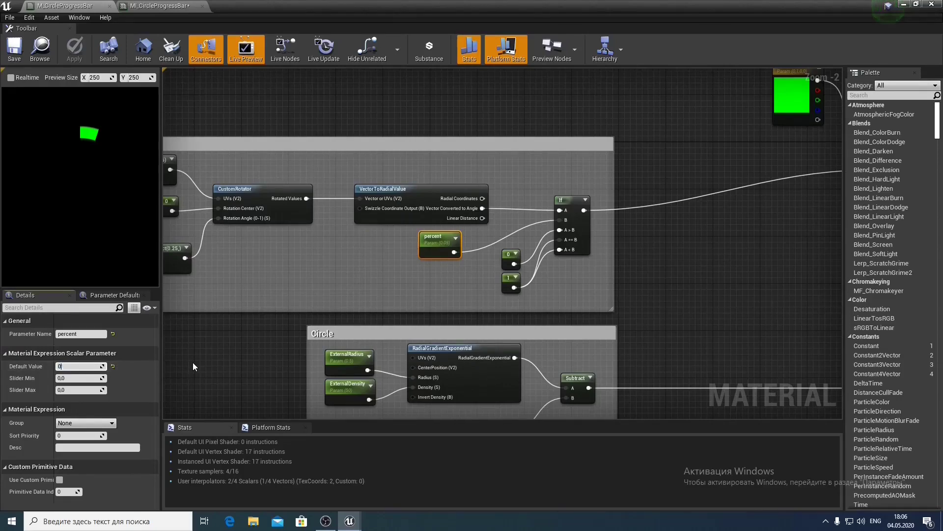
type(".79")
key("Return")
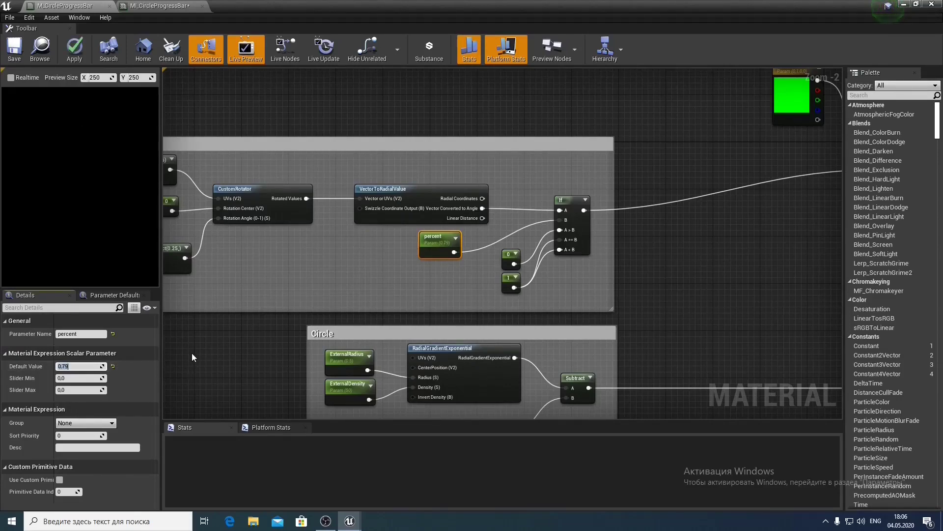
left_click(24, 54)
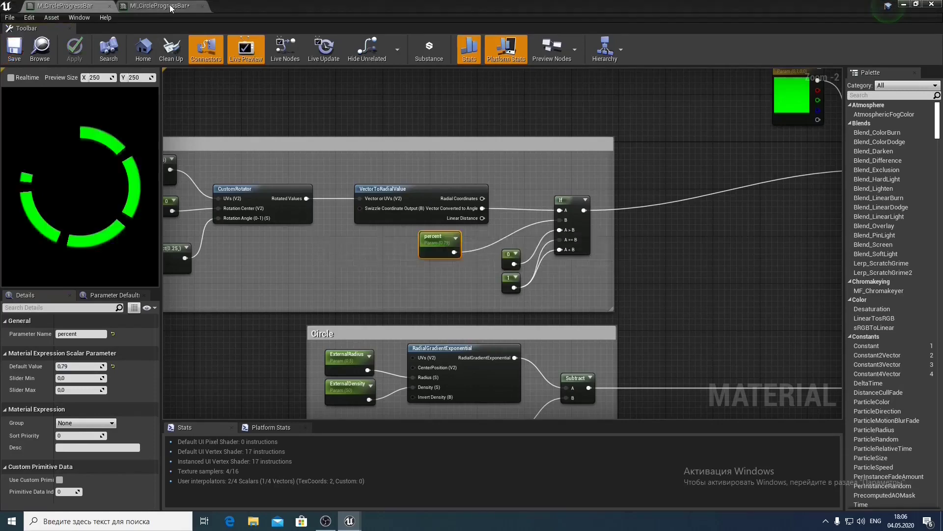
In the MI_CircleProgressBar instance, reset percent to its default and vary it to test the segmented ring's fill
left_click(171, 8)
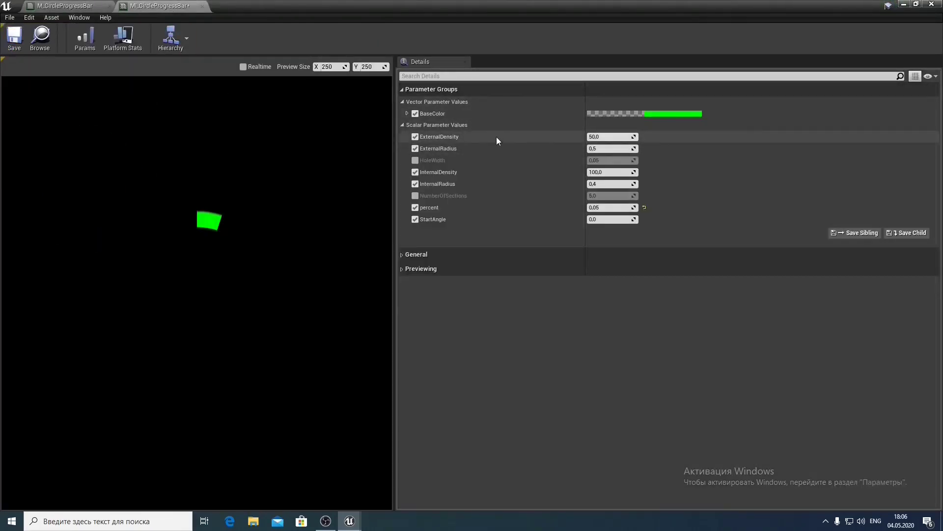
left_click(644, 207)
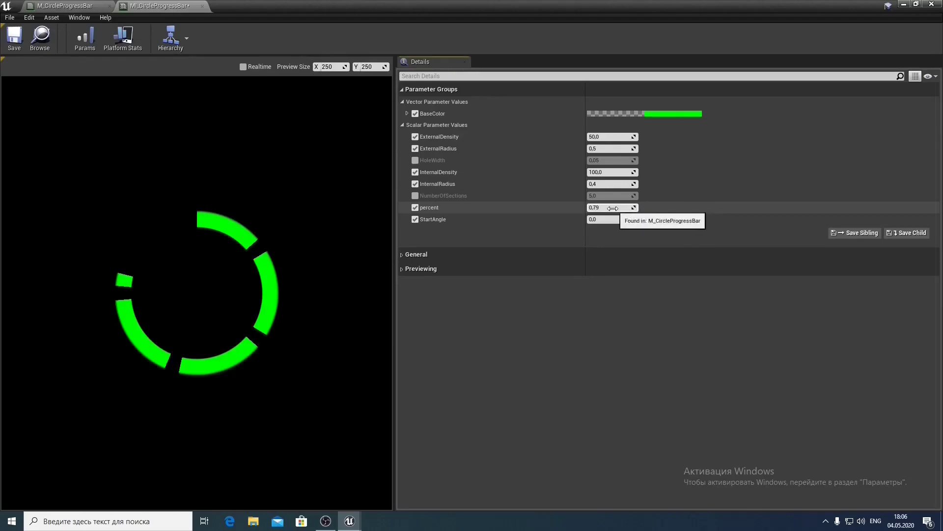
left_click_drag(609, 208, 634, 207)
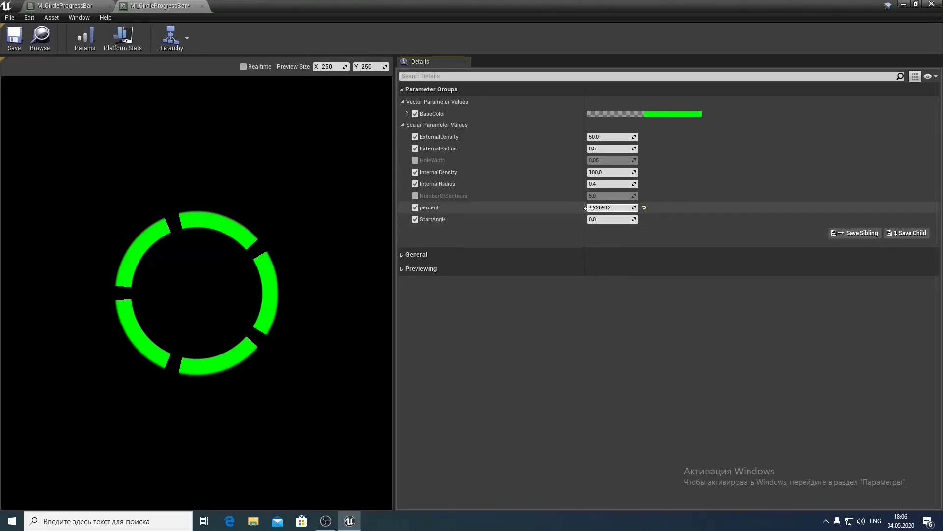
mouse_move(614, 205)
left_mouse_down()
mouse_move(597, 205)
mouse_move(614, 204)
left_mouse_up()
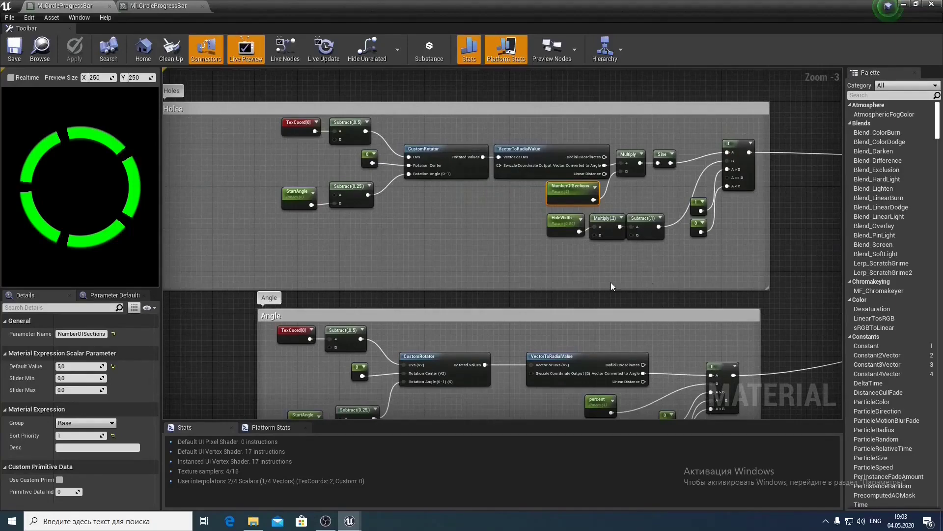
Preview the output of the Multiply node that combines the radial angle with NumberOfSections
scroll(611, 283, "up", 3)
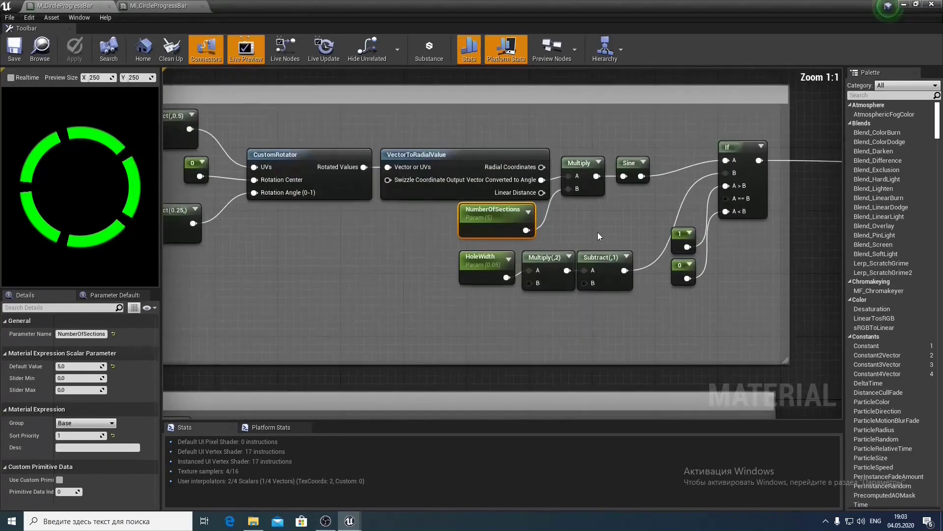
right_click(575, 161)
left_click(596, 162)
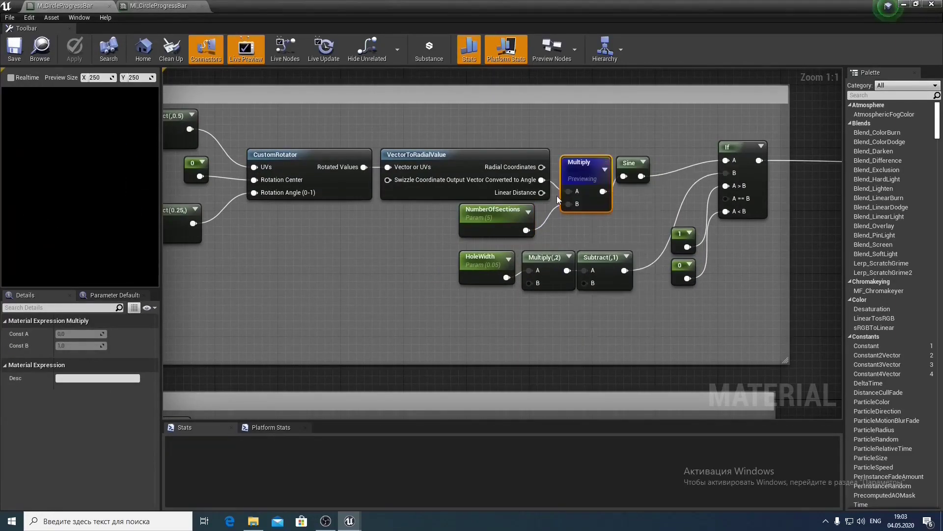
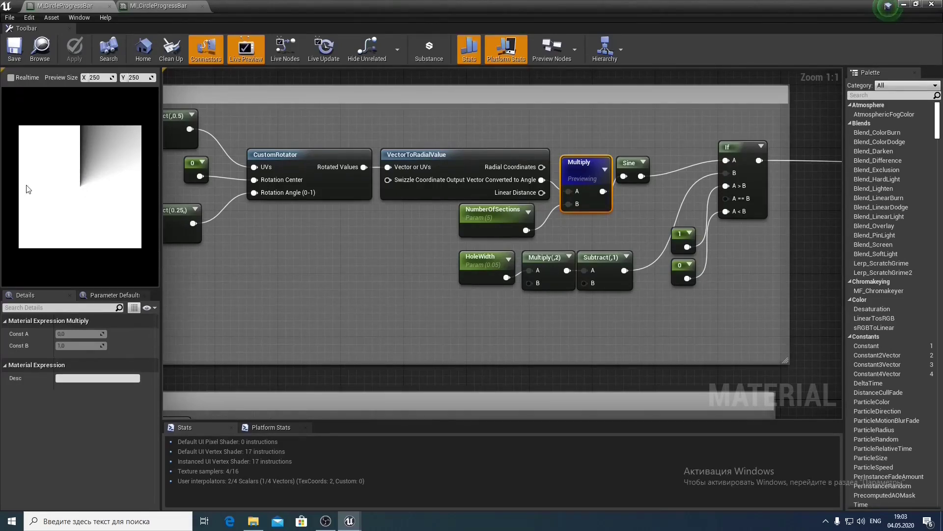
Set the NumberOfSections parameter's default value to 1
left_click(497, 206)
left_click(81, 366)
type("1")
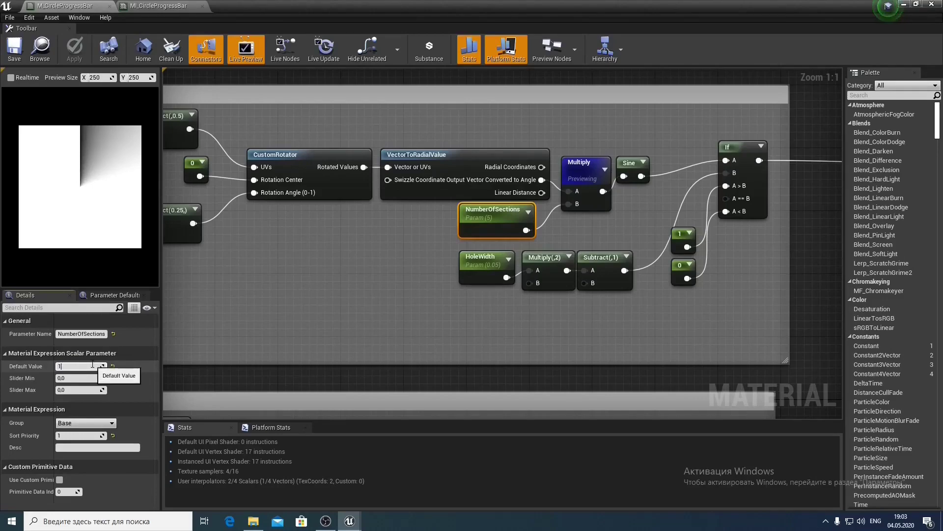
key("Return")
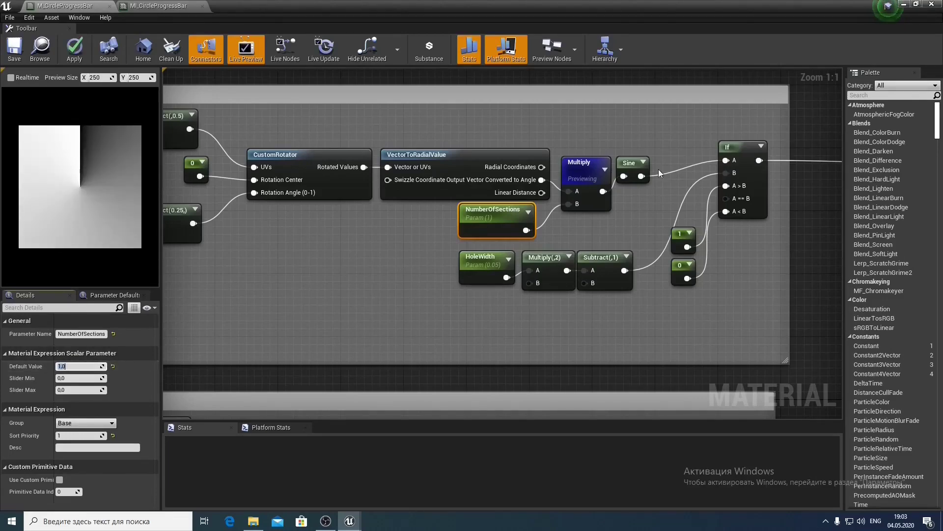
Preview the output of the Sine node in the Holes group
right_click_drag(644, 126, 578, 162)
right_click(566, 198)
left_click(596, 206)
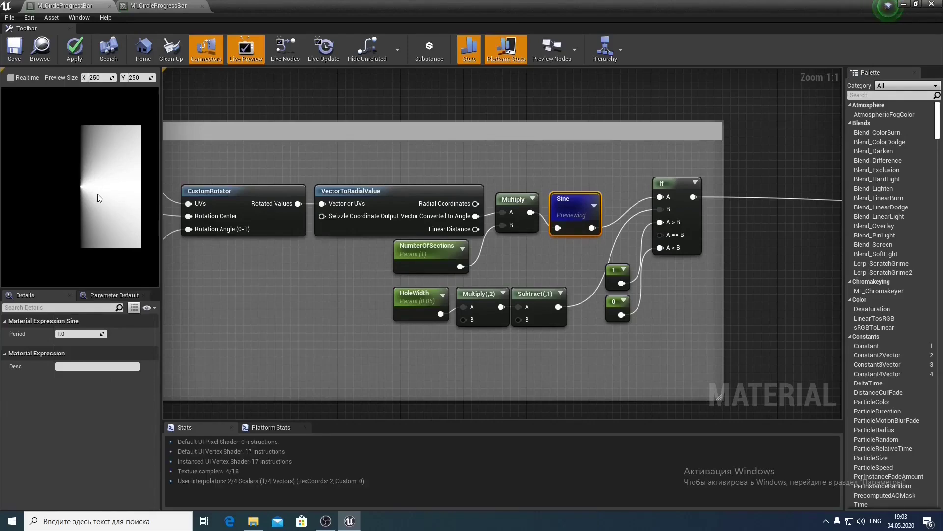
Add an Add node with a constant of 1 to the Sine output, above the If node
right_click_drag(476, 184, 325, 220)
left_click_drag(438, 266, 472, 188)
type("+")
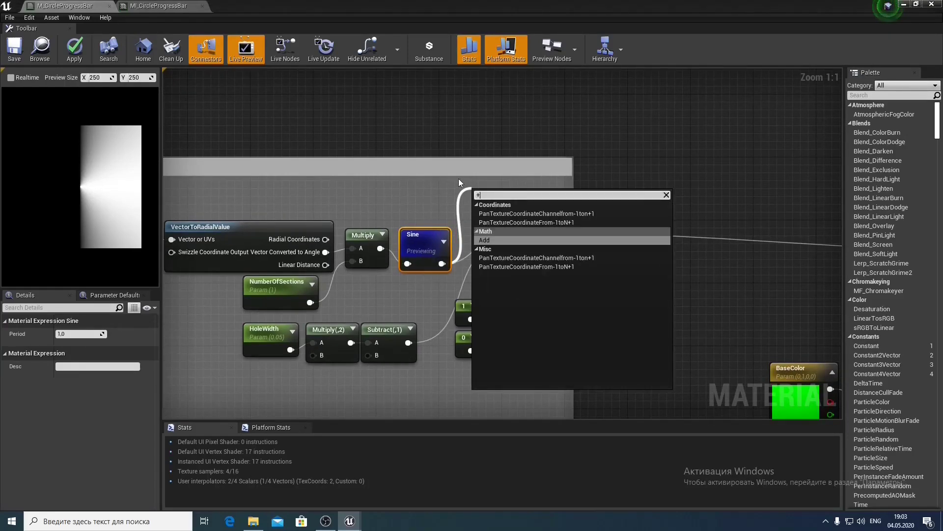
key("Return")
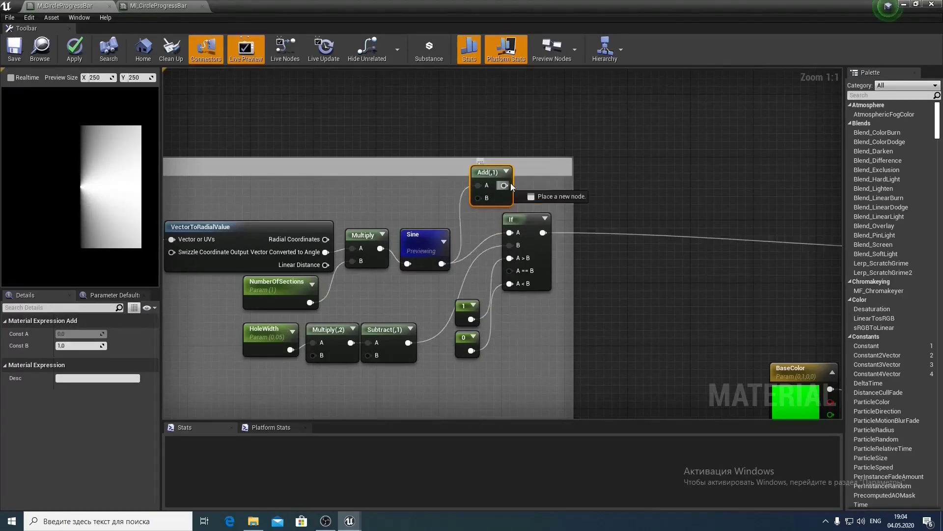
Add a Divide node with a constant of 2 after the Add node and extend the Holes comment upward
left_click_drag(511, 183, 551, 180)
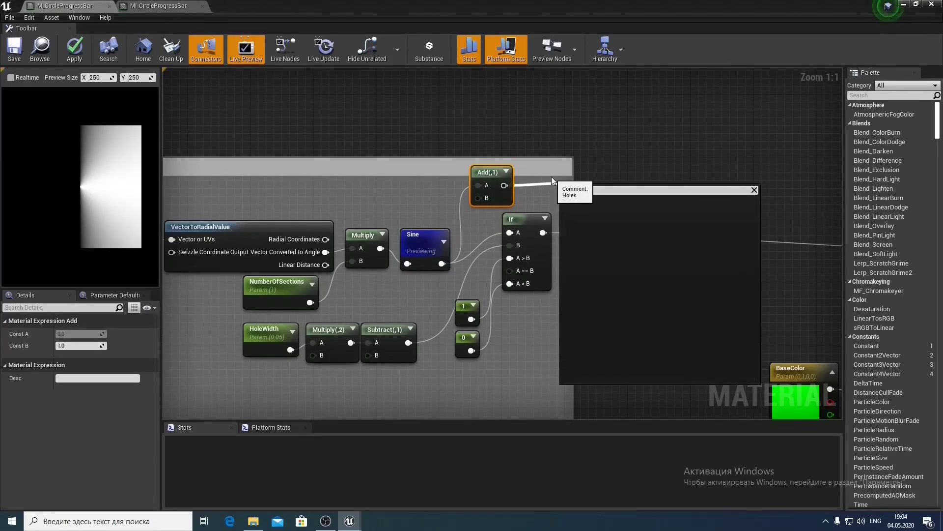
left_click(582, 200)
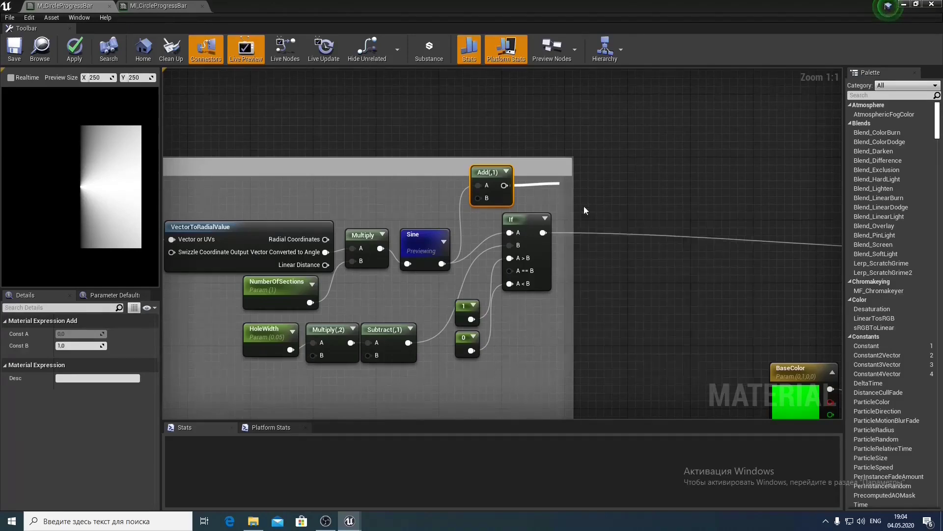
left_click_drag(579, 192, 536, 173)
left_click_drag(535, 158, 536, 133)
Preview the Divide node's output to examine the remapped sine gradient
right_click(541, 175)
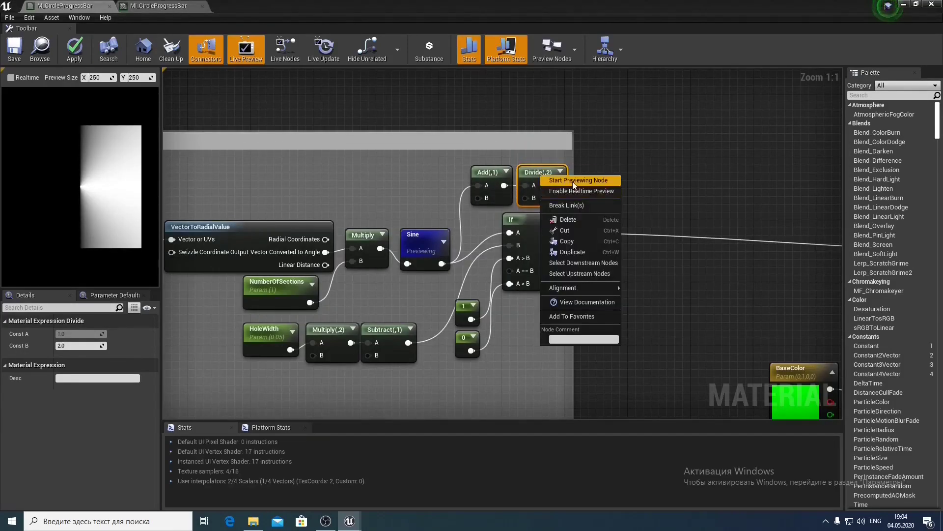
left_click(573, 181)
right_click_drag(409, 178, 543, 167)
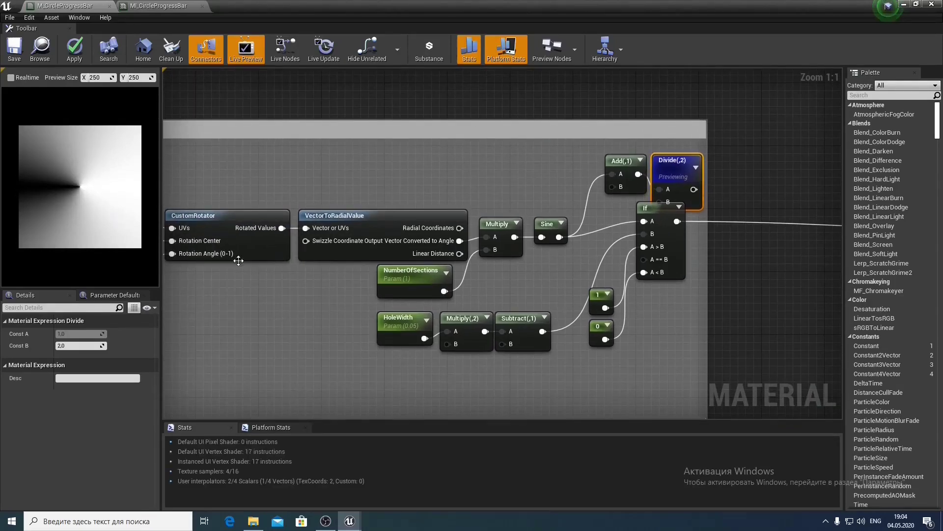
right_click_drag(239, 261, 394, 291)
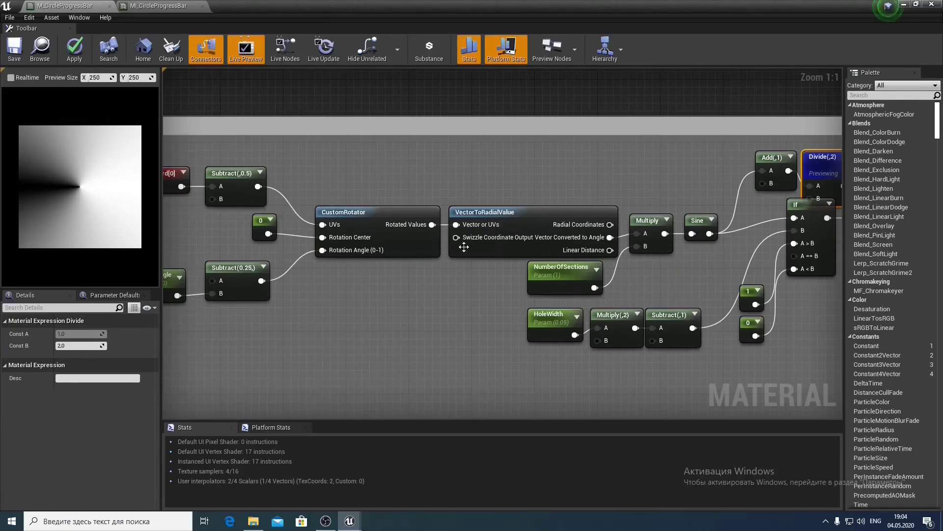
Test a default value of 2 for the NumberOfSections parameter and restore it to 1
left_click(560, 275)
left_click(76, 366)
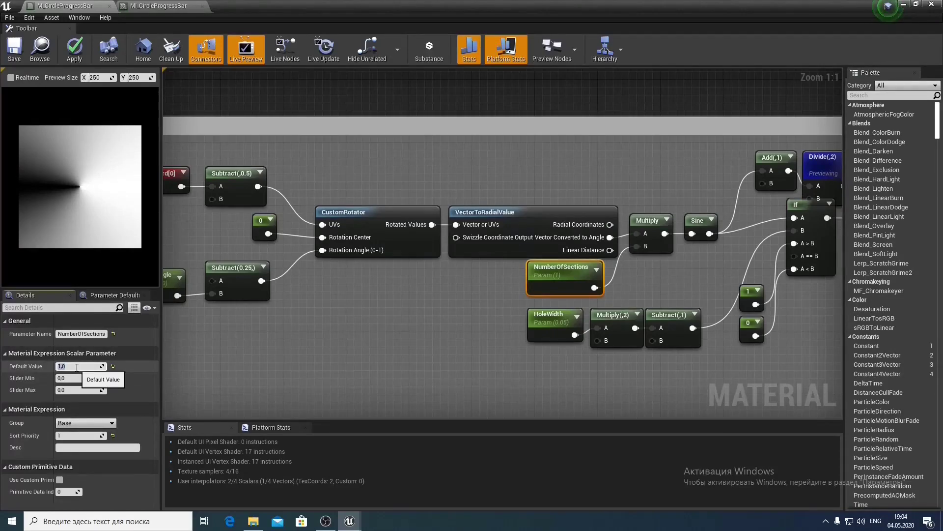
type("2")
key("Return")
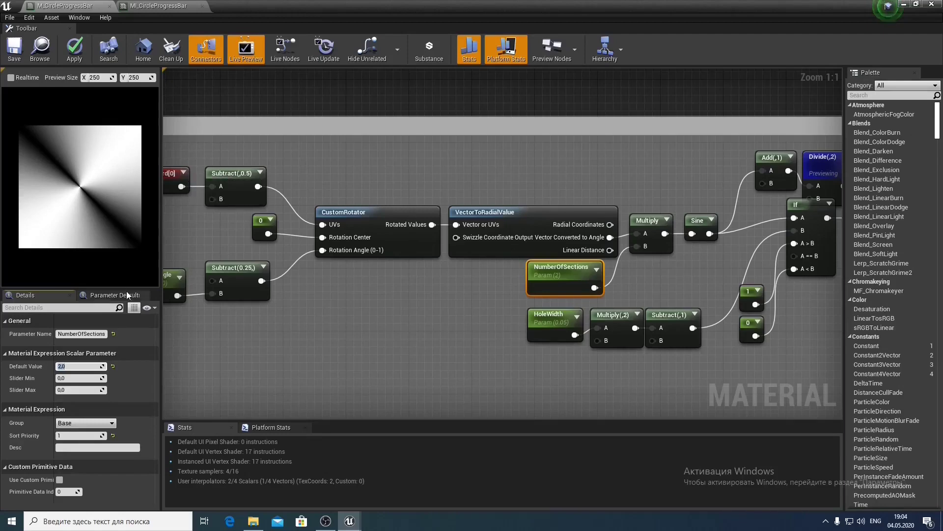
key("Return")
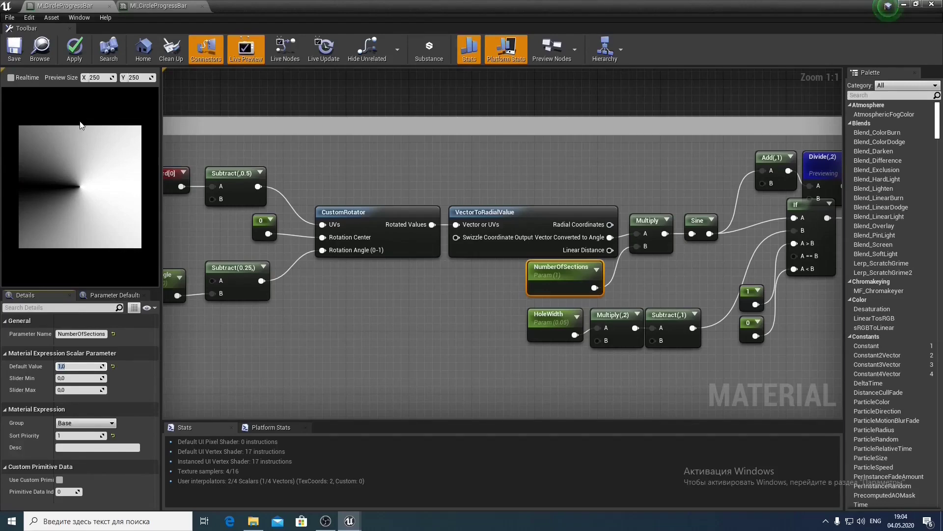
Insert an Add node with a constant of -0.25 between the StartAngle Subtract node and the CustomRotator's Rotation Angle input
right_click_drag(315, 303, 525, 296)
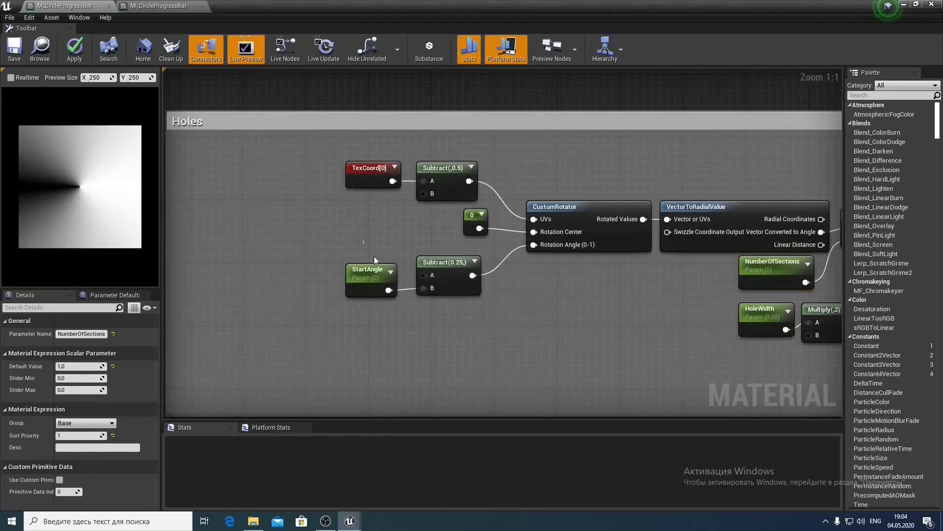
left_click_drag(364, 241, 406, 297)
type("add")
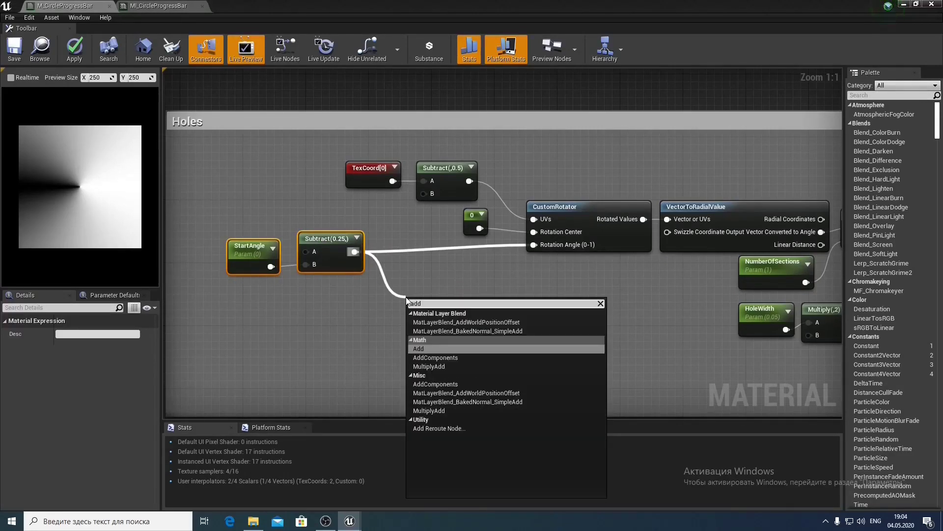
key("Return")
left_click_drag(439, 320, 573, 244)
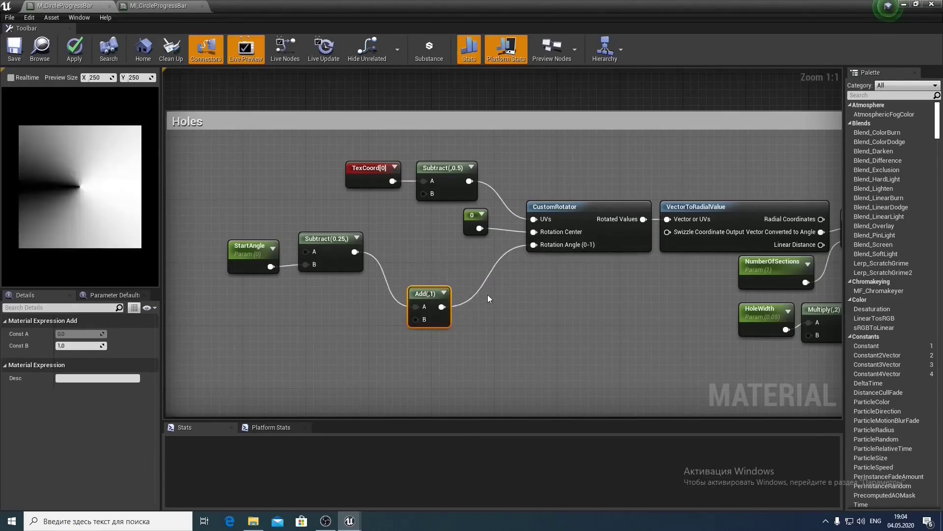
right_click_drag(487, 294, 611, 296)
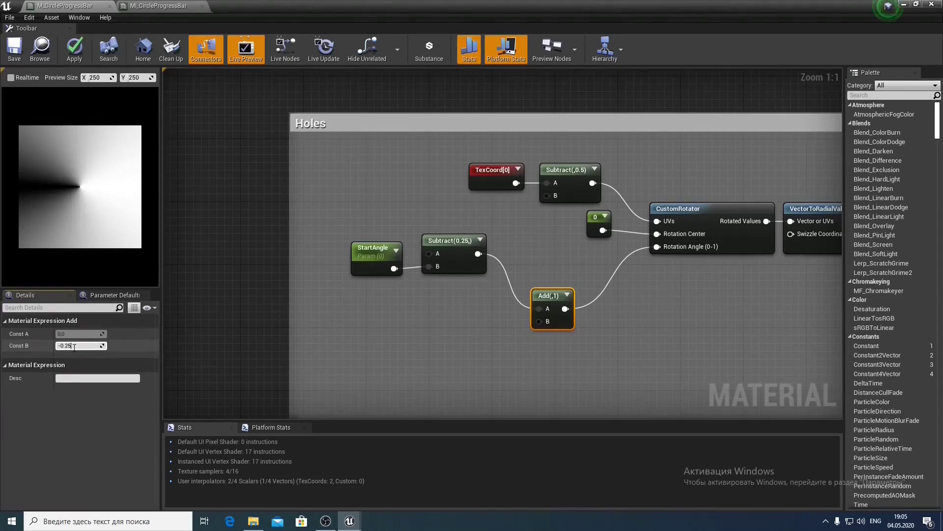
key("Return")
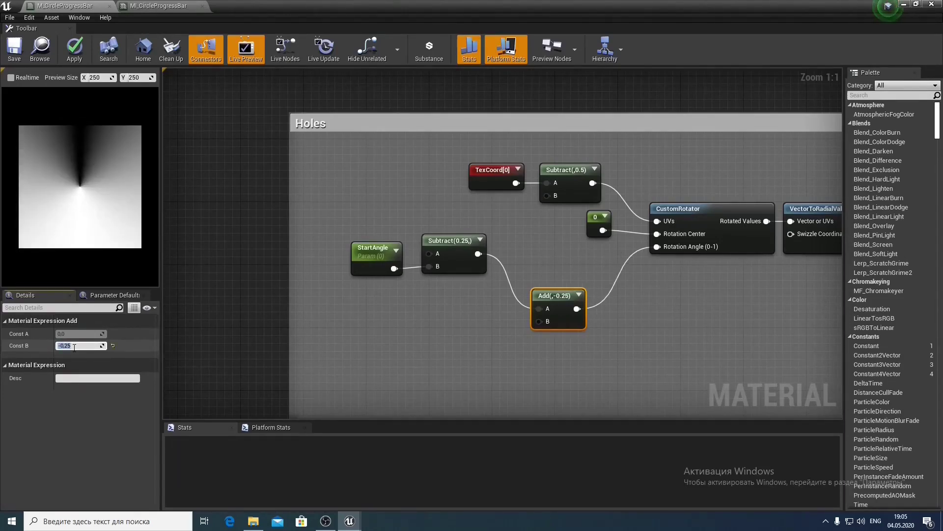
Set the NumberOfSections parameter's default value to 2
right_click_drag(443, 363, 382, 348)
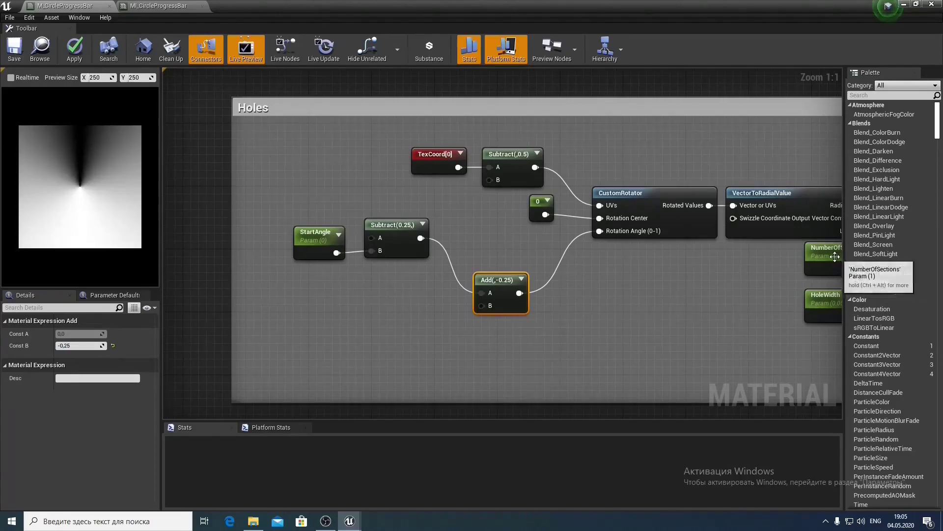
right_click_drag(723, 288, 679, 294)
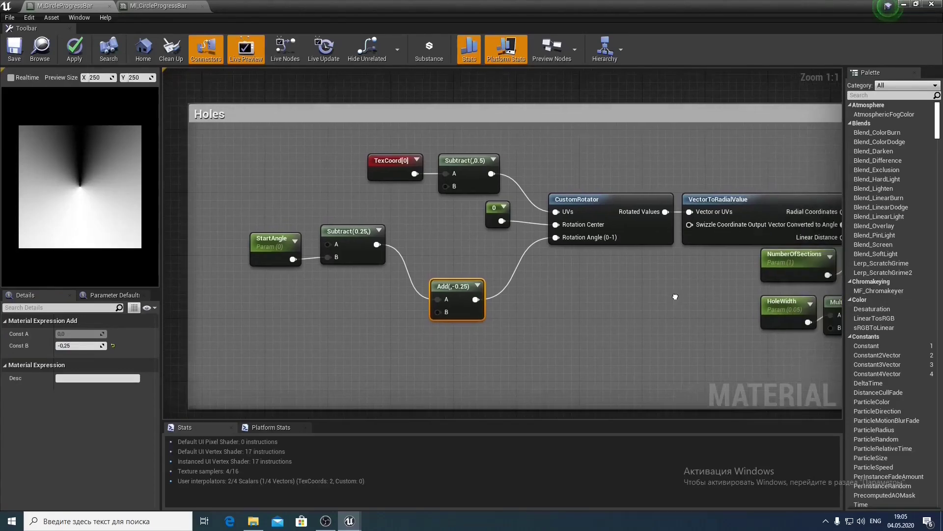
right_click(774, 264)
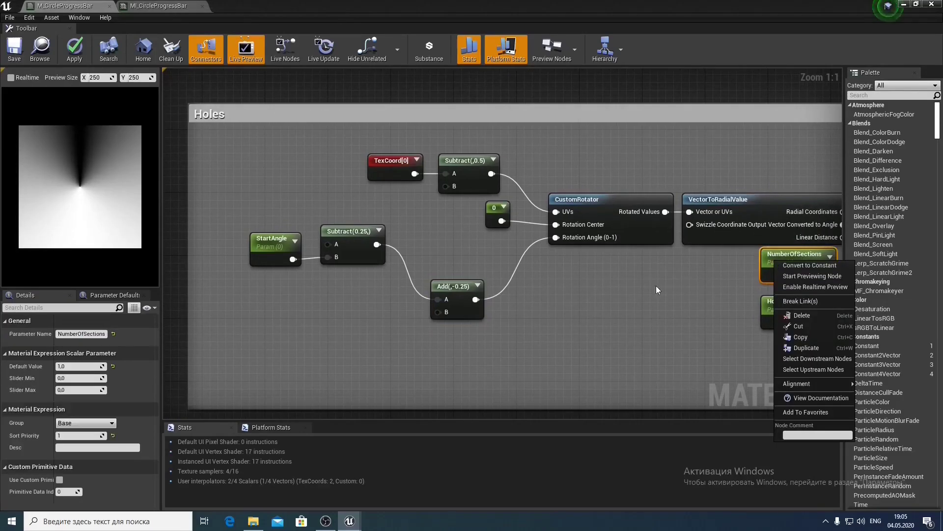
left_click(86, 366)
type("2")
key("Return")
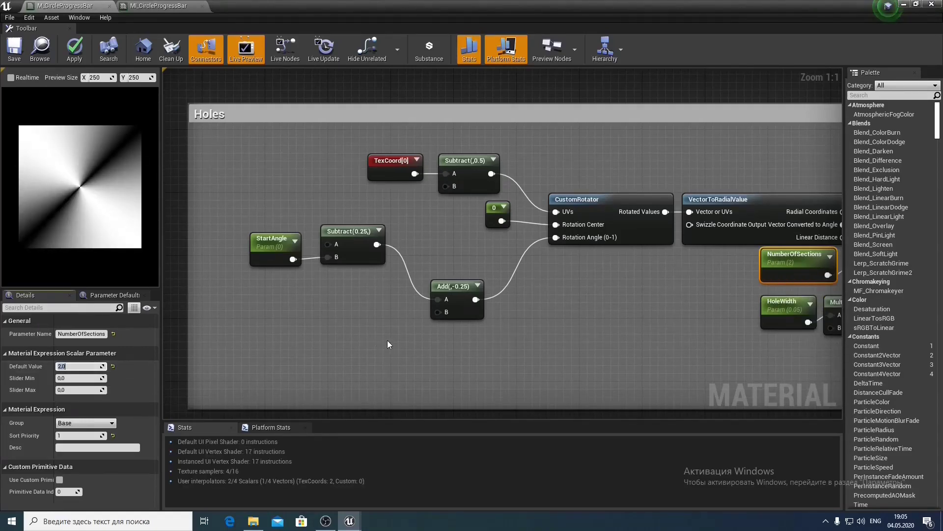
Create a Divide node below the StartAngle Subtract node and set its Const A to -0.25
right_click(365, 299)
type("divide")
key("Return")
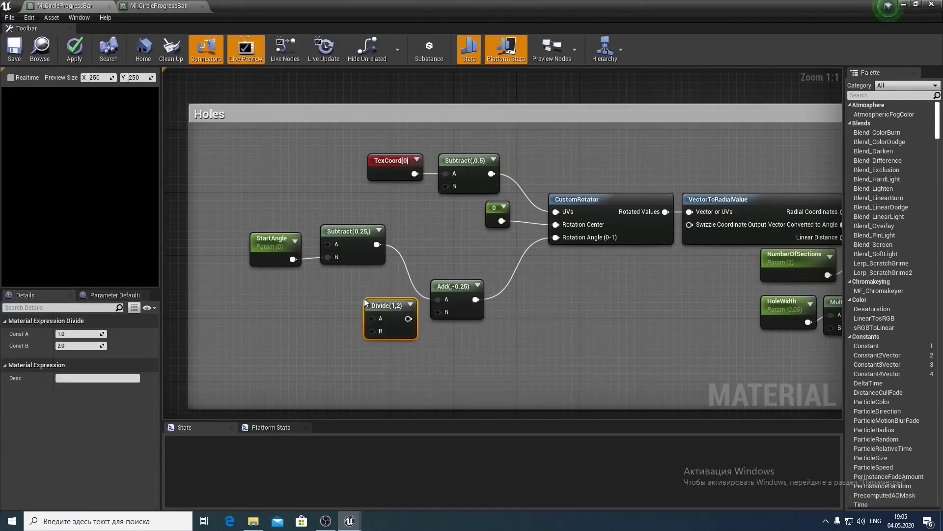
left_click_drag(371, 309, 343, 314)
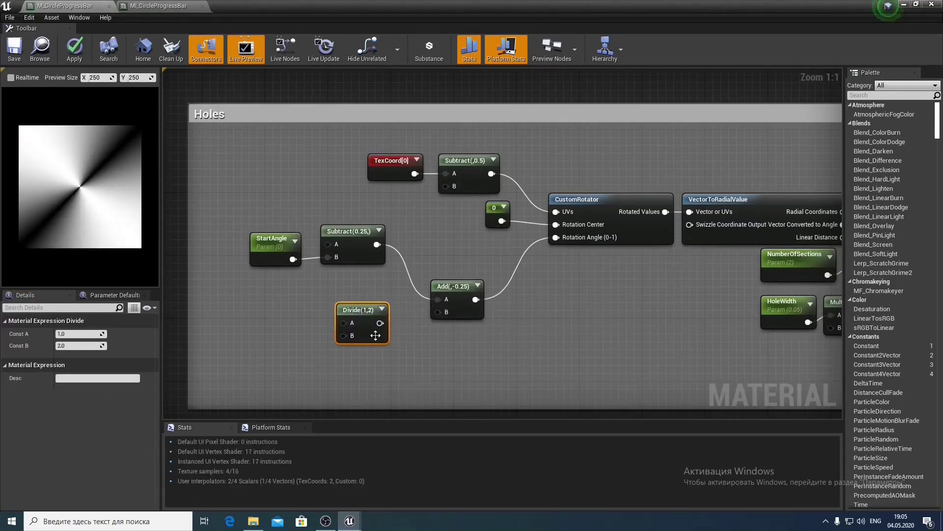
left_click(78, 334)
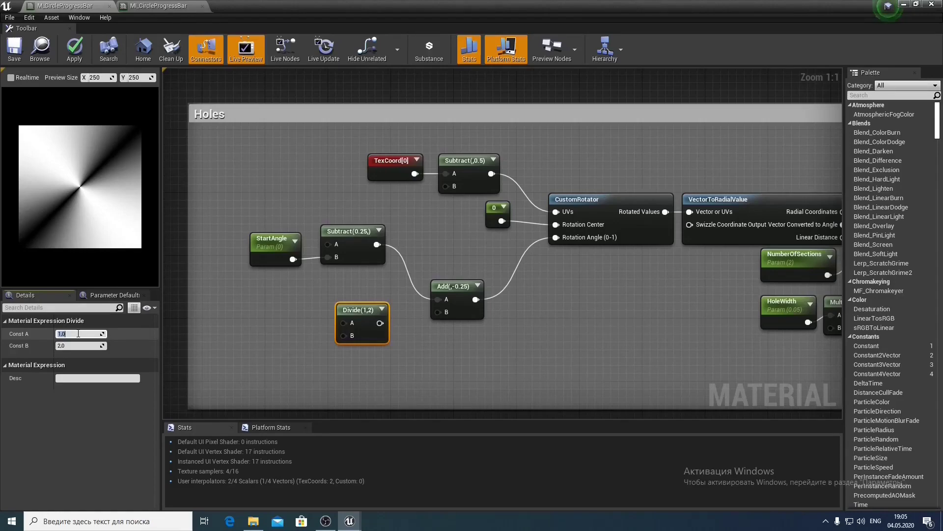
type("-0.25")
key("Return")
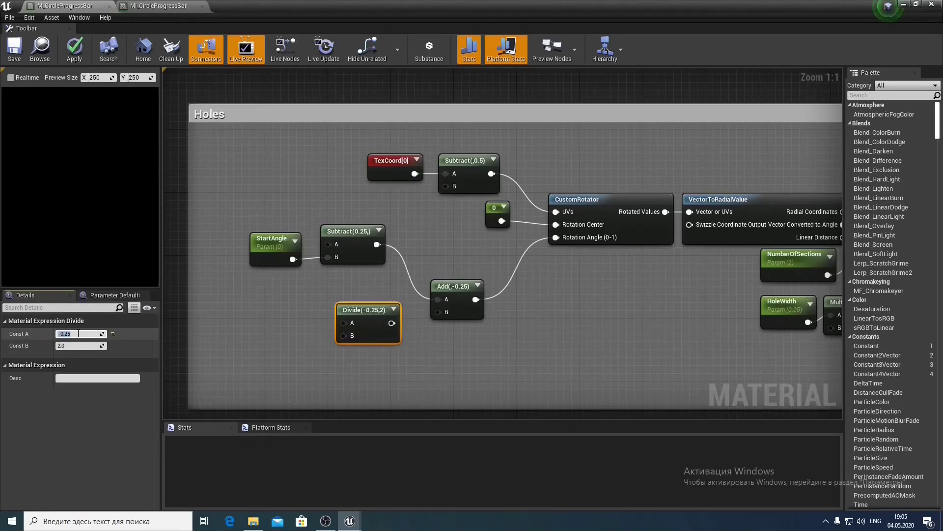
Connect a copy of NumberOfSections to the new Divide node's B input and feed the Divide output into the Add node's B input
left_click(778, 255)
key("ctrl+c")
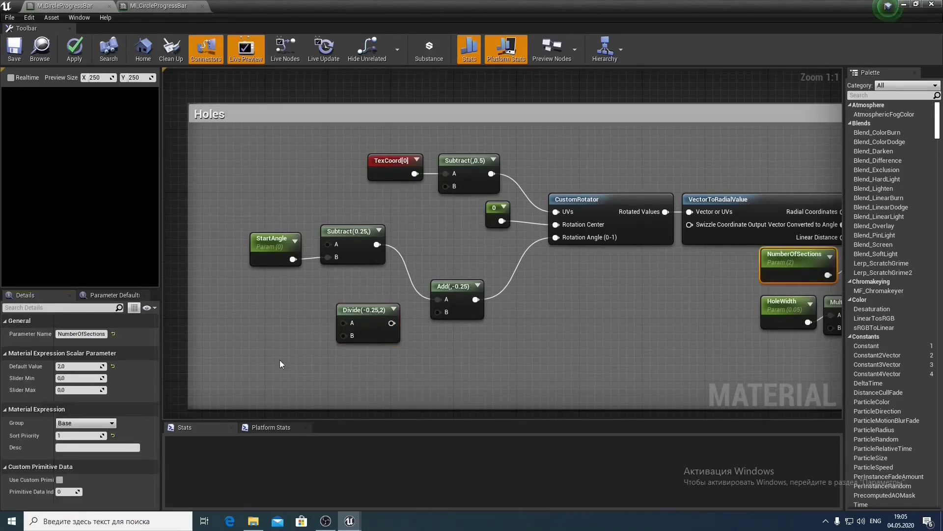
left_click(264, 360)
key("ctrl+v")
left_click_drag(301, 377, 438, 312)
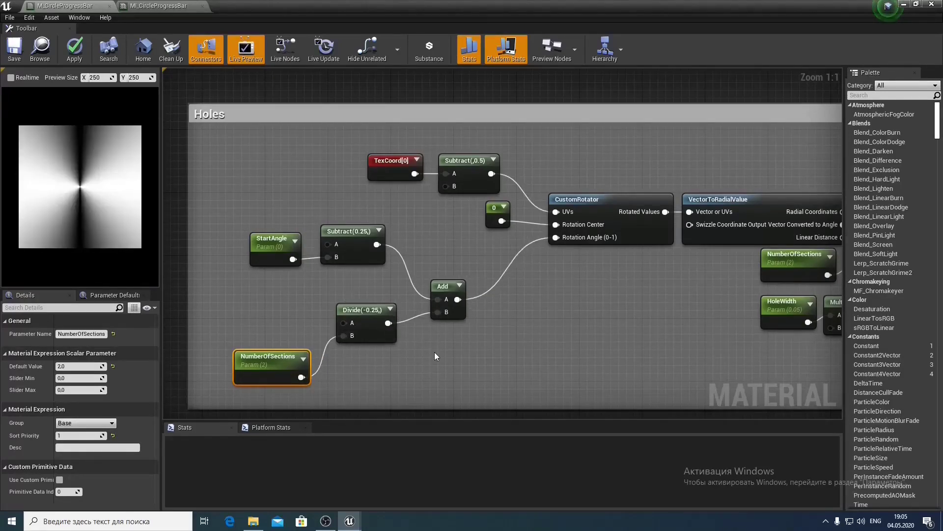
Check the gradient with NumberOfSections default values of 1, 2 and 3, and finish with a value of 4
left_click(795, 255)
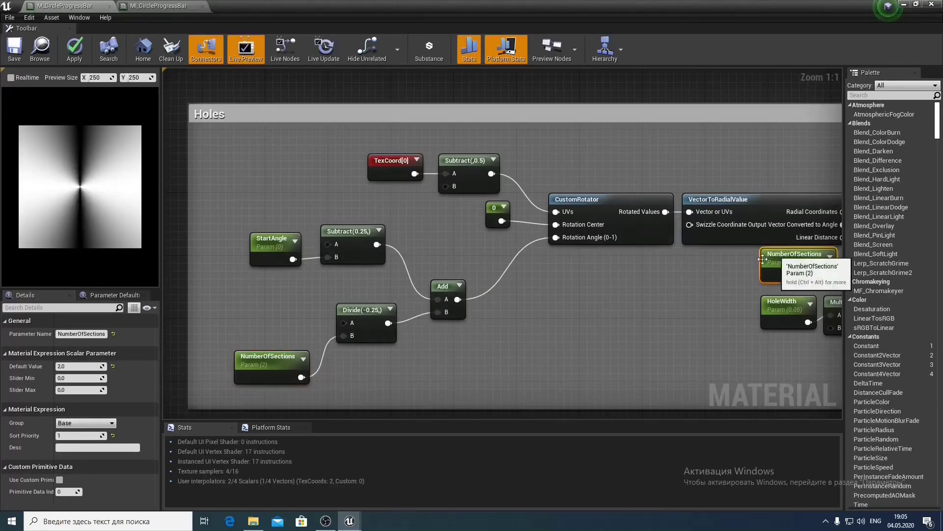
left_click(87, 366)
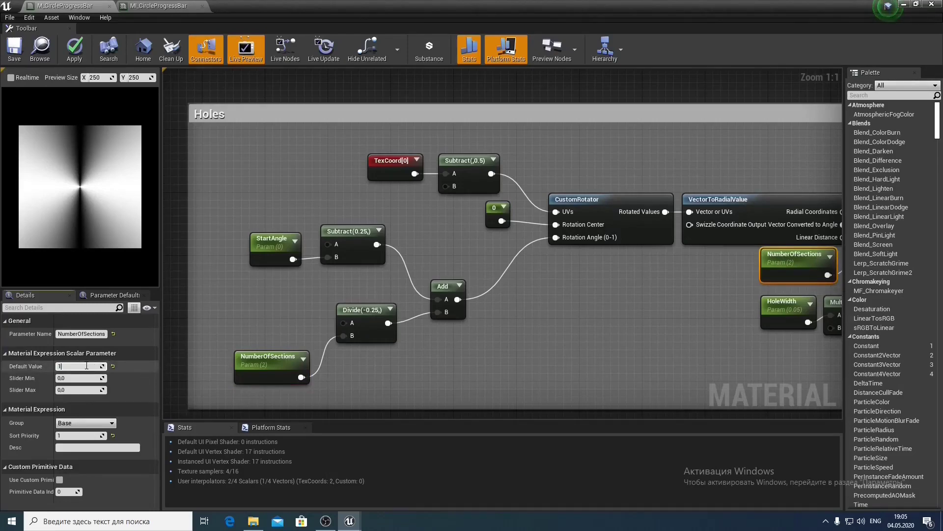
key("Return")
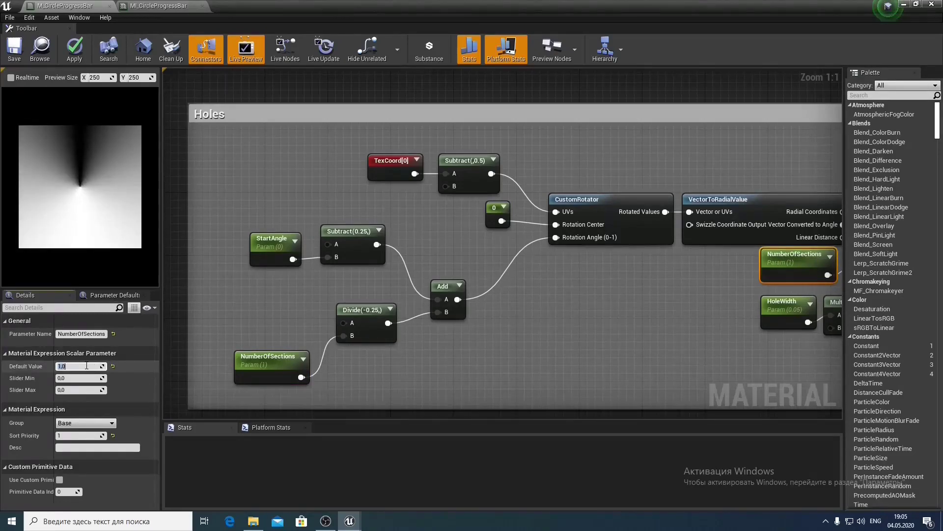
type("2")
key("Return")
type("3")
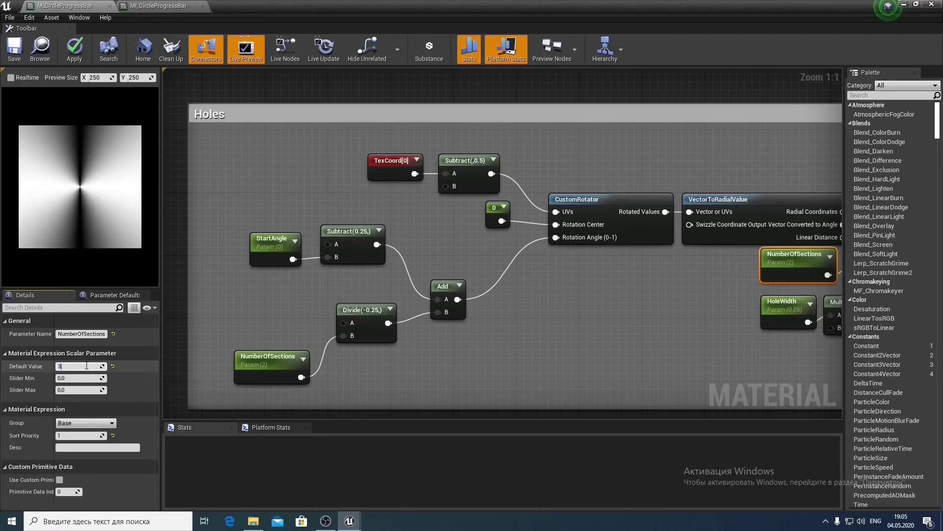
key("Return")
type("4")
key("Return")
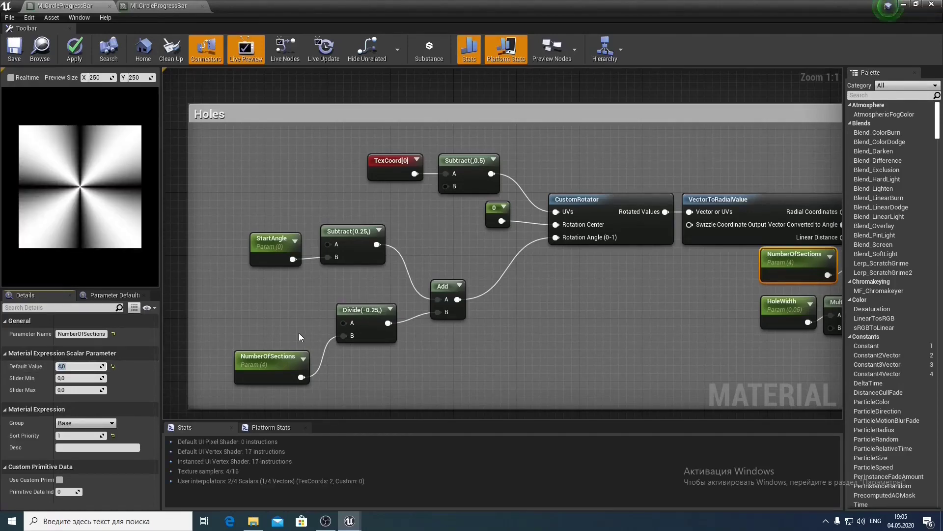
Tidy the positions of the new Divide node and the copied NumberOfSections node in the Holes group
left_click_drag(355, 310, 346, 312)
left_click(267, 353)
left_click_drag(267, 352, 264, 345)
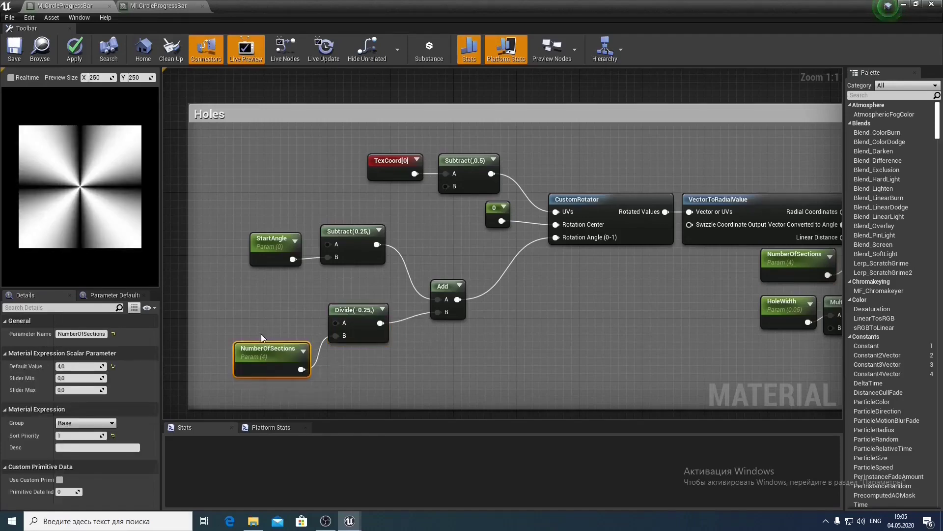
Promote the Divide node's A input to a parameter named StartHoleAngle
right_click_drag(261, 334, 304, 340)
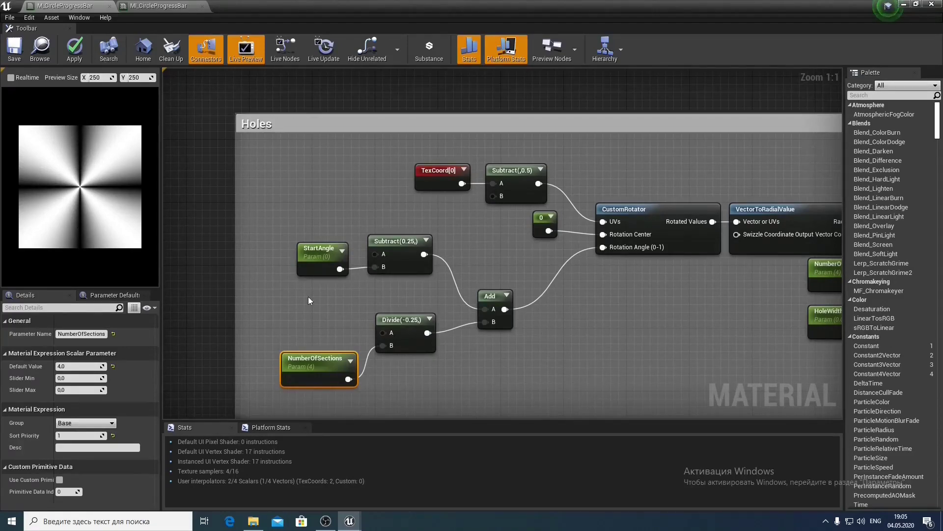
right_click(379, 331)
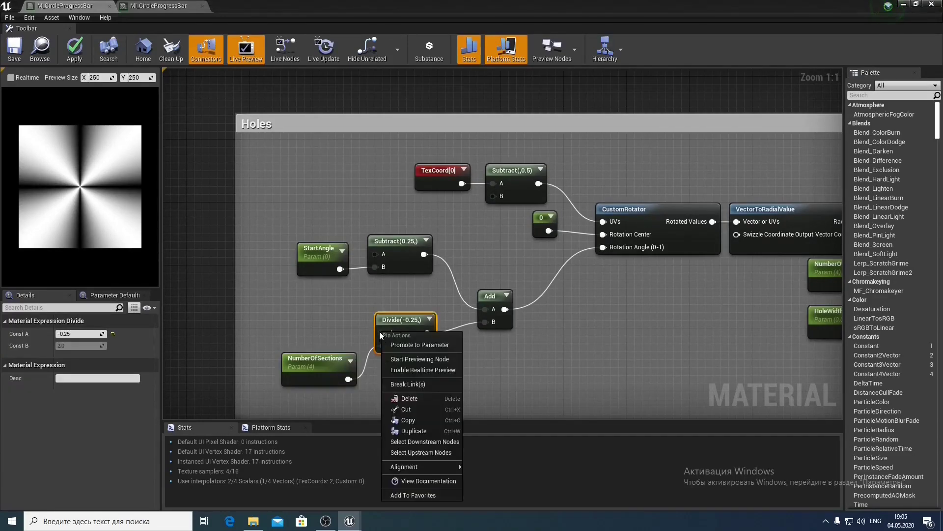
left_click(426, 345)
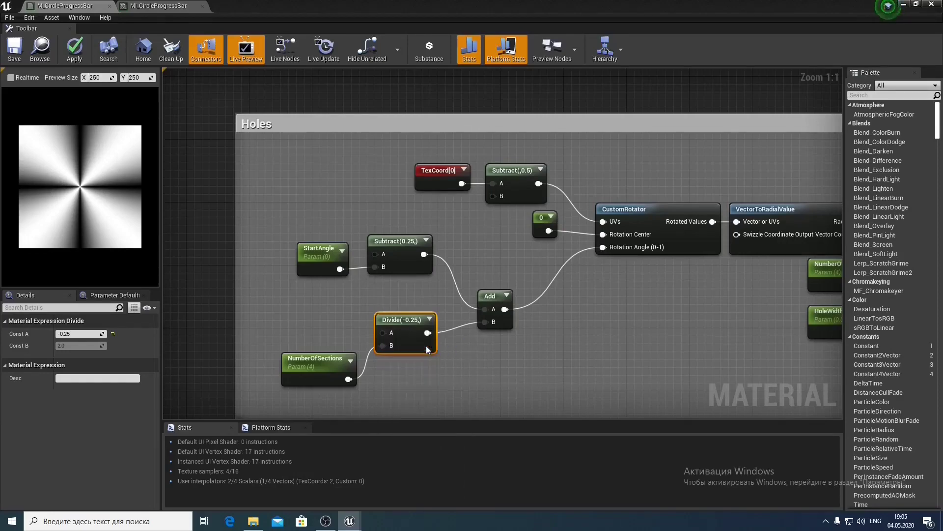
type("Start")
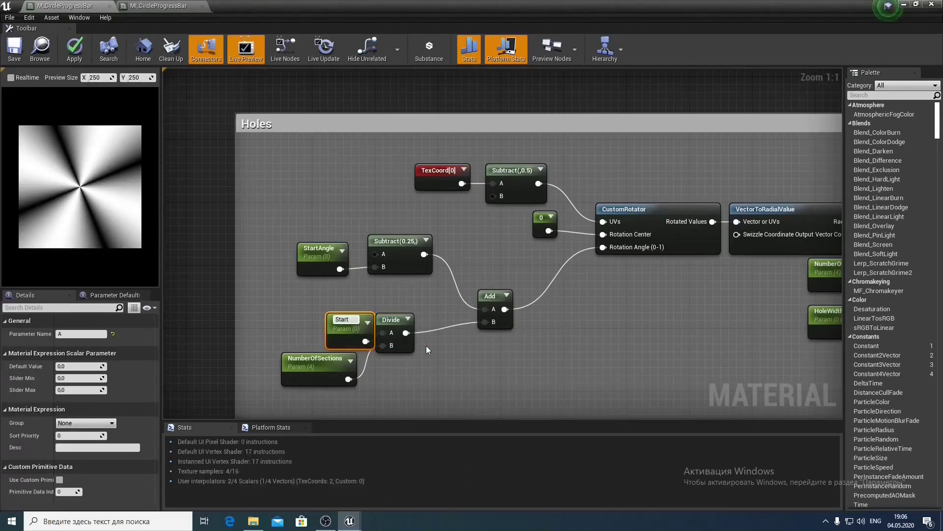
type("HoleAngle")
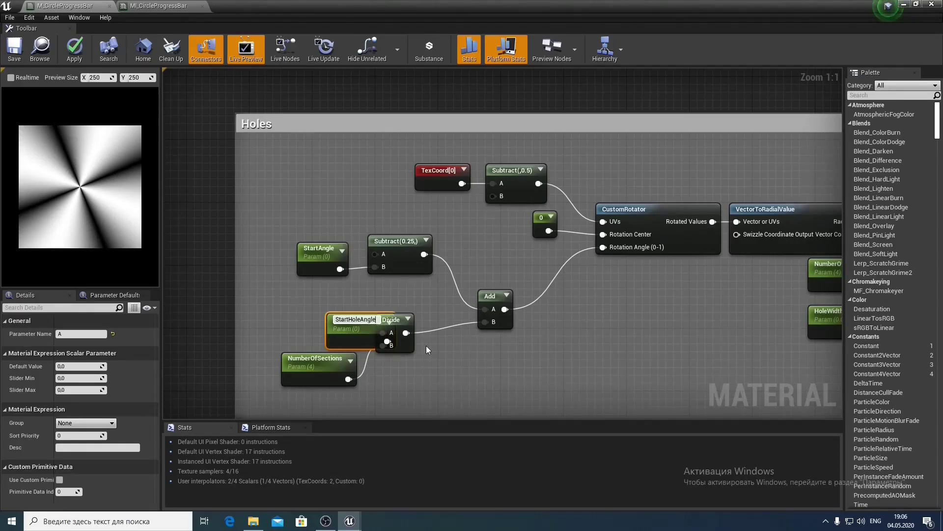
key("Return")
Insert a Subtract node with a constant of 0.25 between StartHoleAngle and the Divide node's A input, and space out the neighbouring nodes
mouse_move(348, 330)
left_mouse_down()
mouse_move(266, 320)
mouse_move(333, 333)
left_mouse_up()
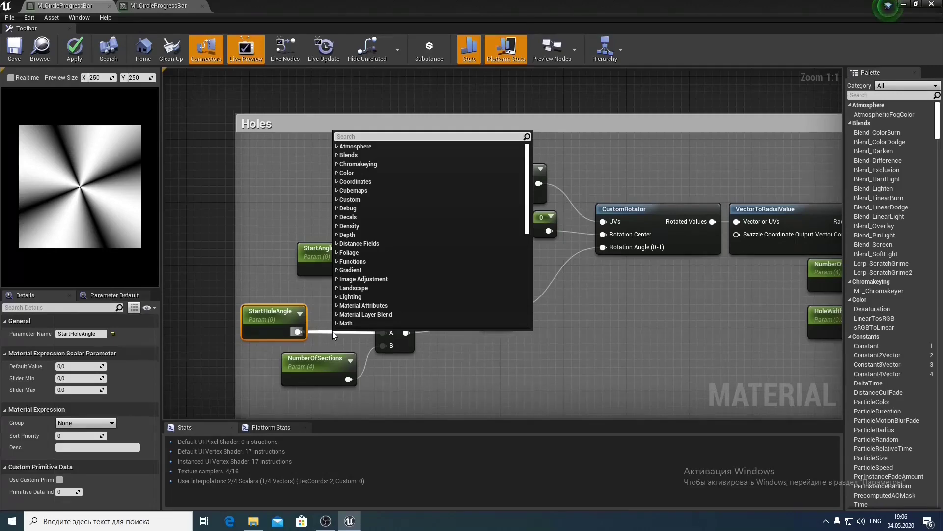
type("-")
key("Return")
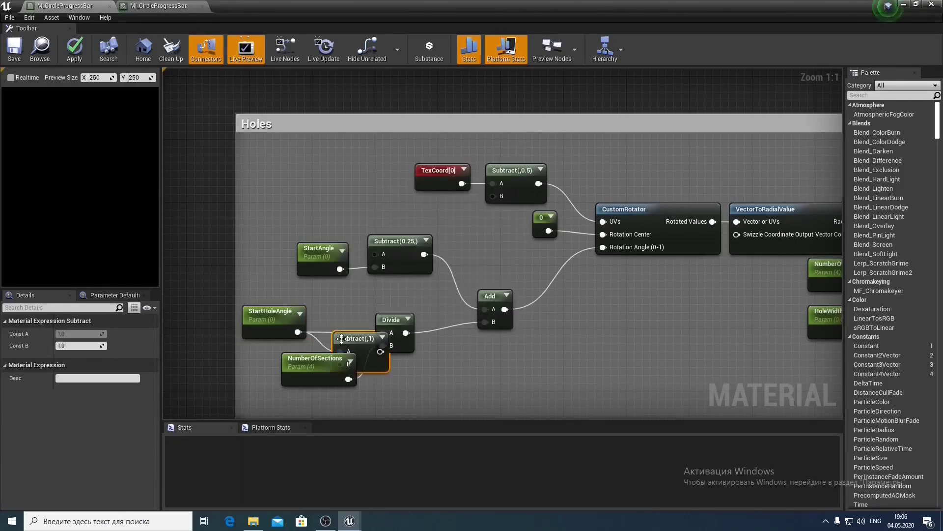
left_click_drag(344, 341, 382, 333)
left_click(82, 346)
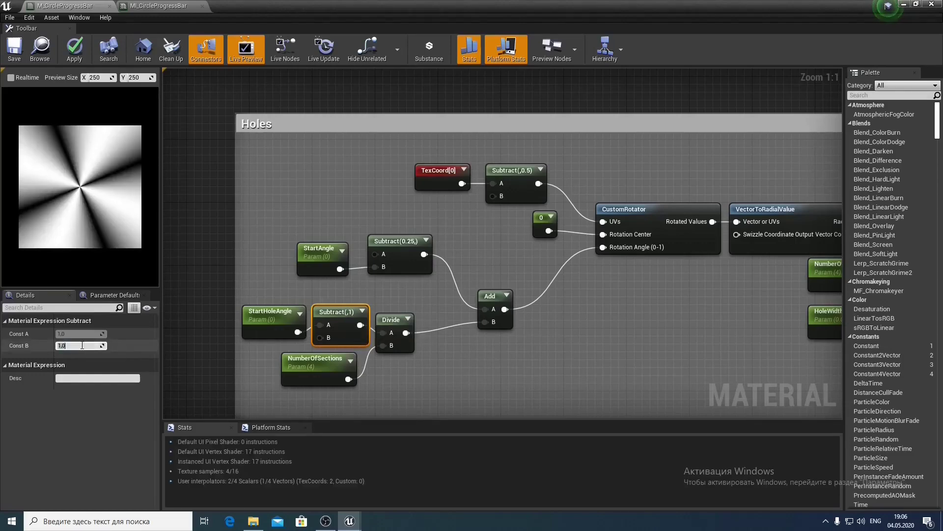
key("Return")
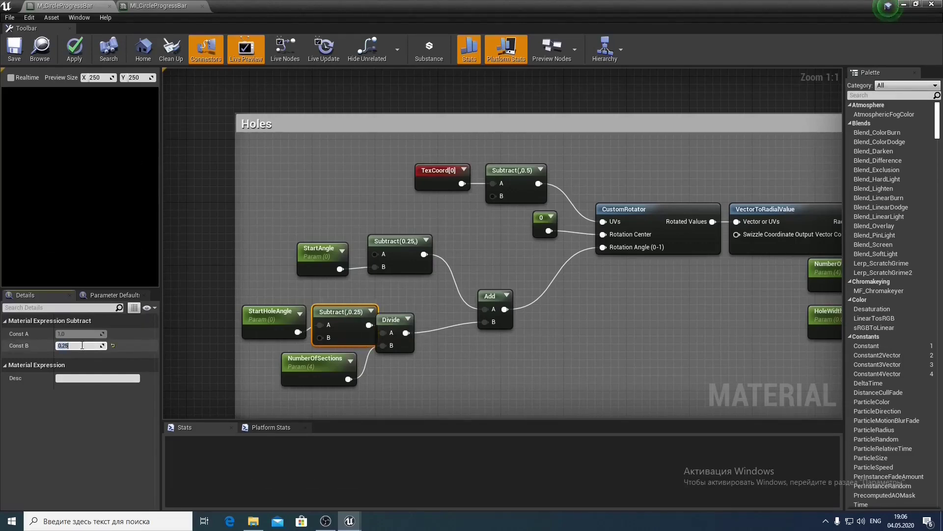
left_click_drag(383, 320, 415, 320)
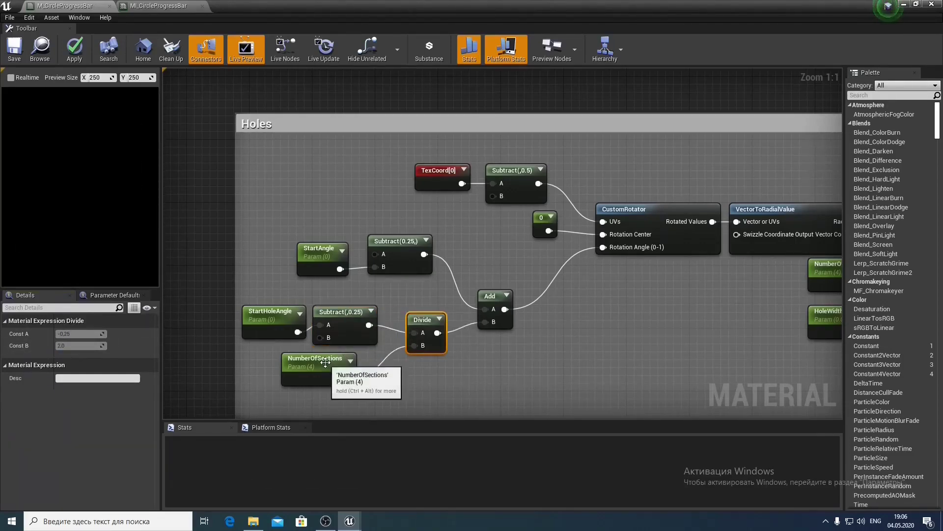
left_click_drag(325, 362, 340, 362)
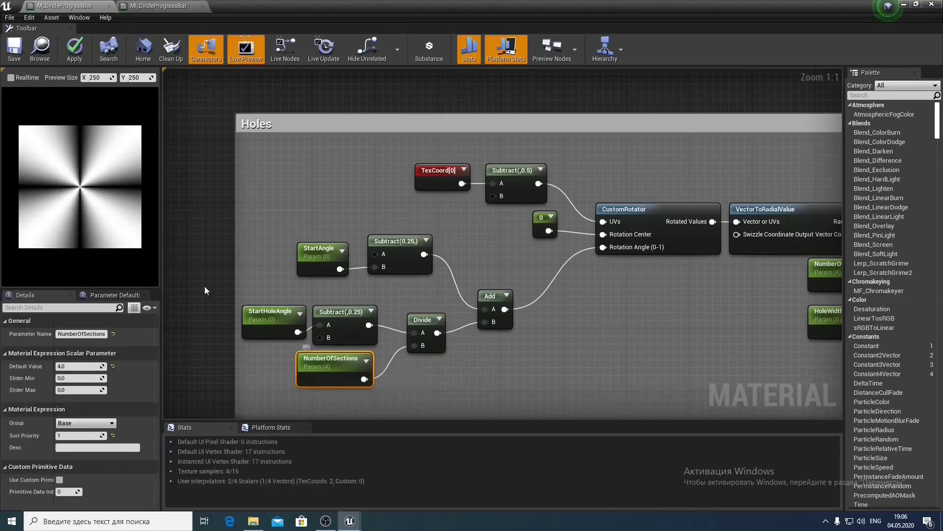
Save the M_CircleProgressBar material and stop previewing the Divide(,2) node in the Holes group
left_click(14, 48)
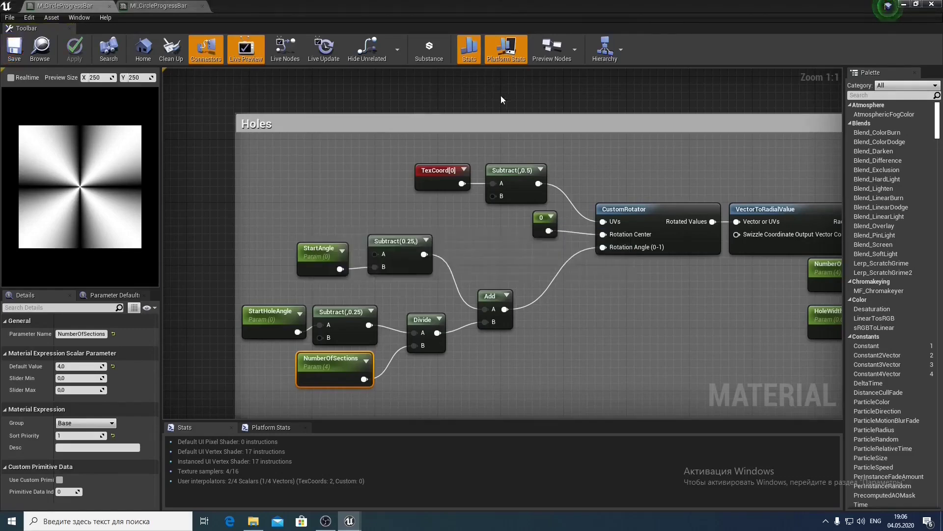
right_click_drag(570, 98, 272, 101)
scroll(420, 130, "down", 2)
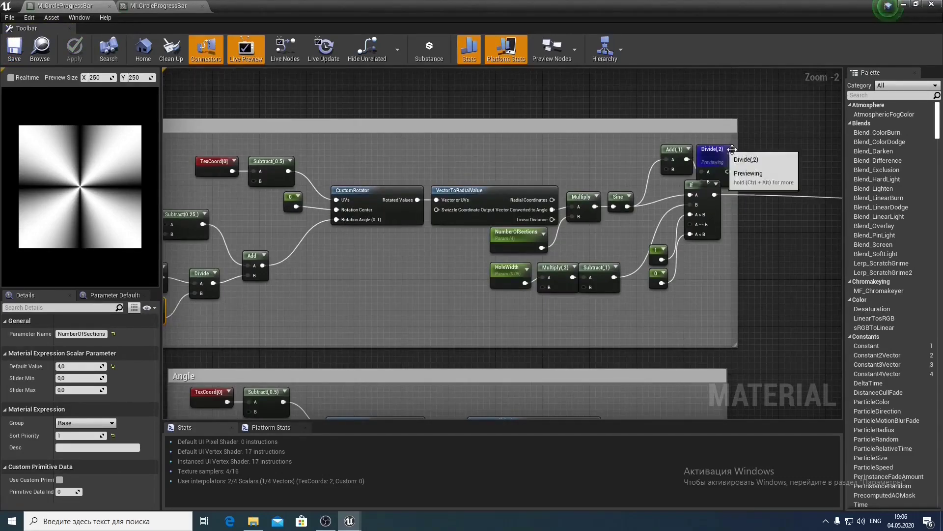
right_click_drag(726, 153, 651, 165)
scroll(650, 166, "up", 2)
right_click(623, 163)
left_click(643, 165)
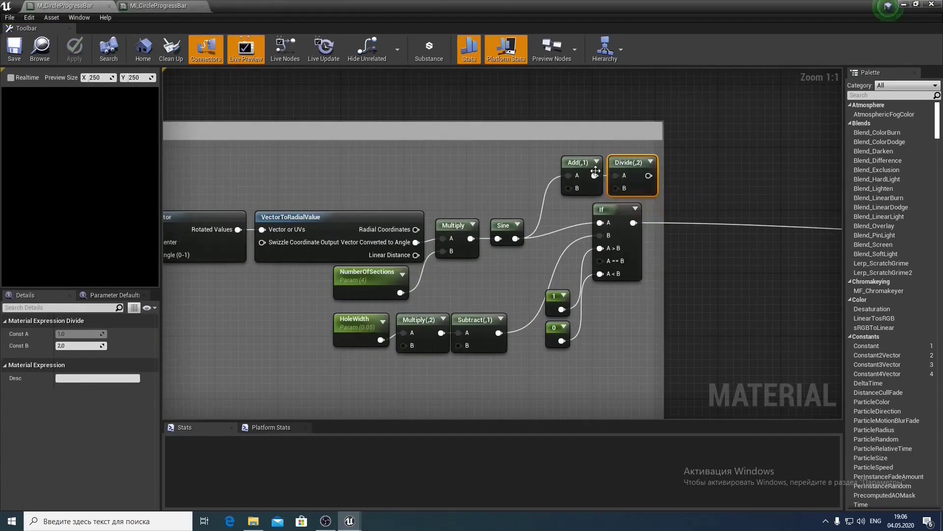
Switch to the MI_CircleProgressBar material instance and set percent to 1.0
left_click(159, 6)
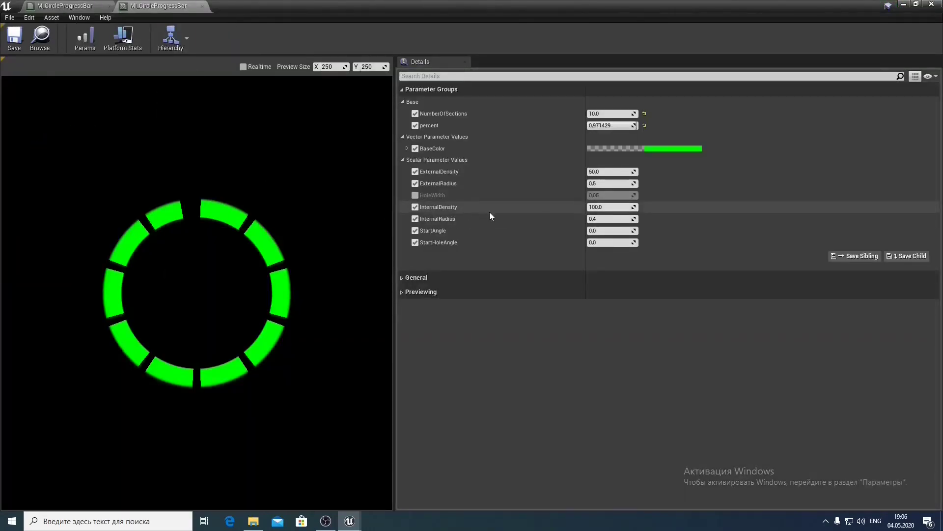
mouse_move(611, 125)
left_mouse_down()
mouse_move(620, 125)
mouse_move(602, 125)
mouse_move(629, 127)
left_mouse_up()
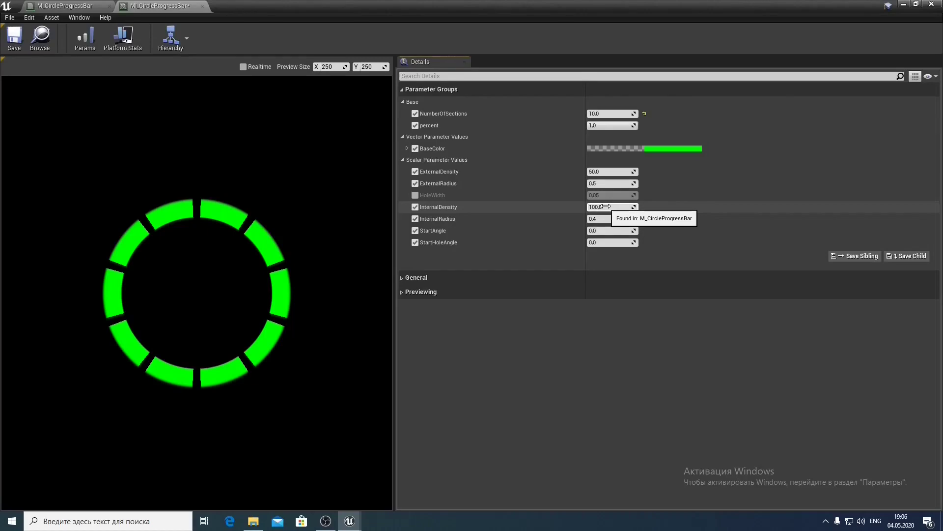
left_click(604, 171)
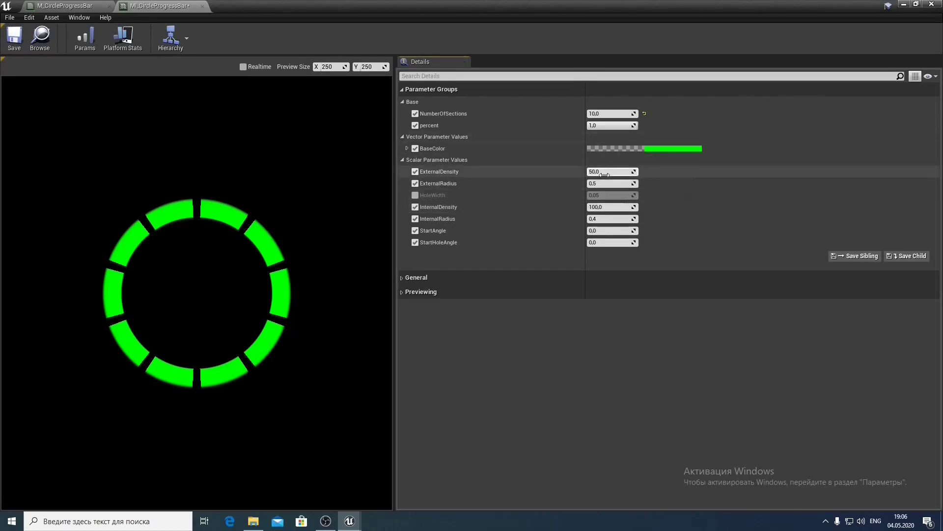
Check the ring with NumberOfSections values of 7, 4, 1, 2 and 3, and finish with a value of 4
left_click(608, 114)
type("7")
key("Return")
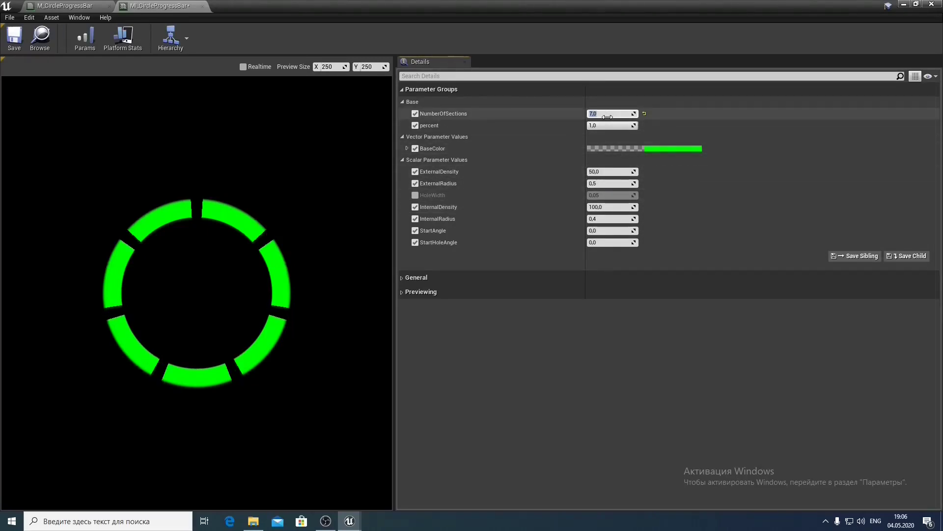
type("4")
key("Return")
type("1")
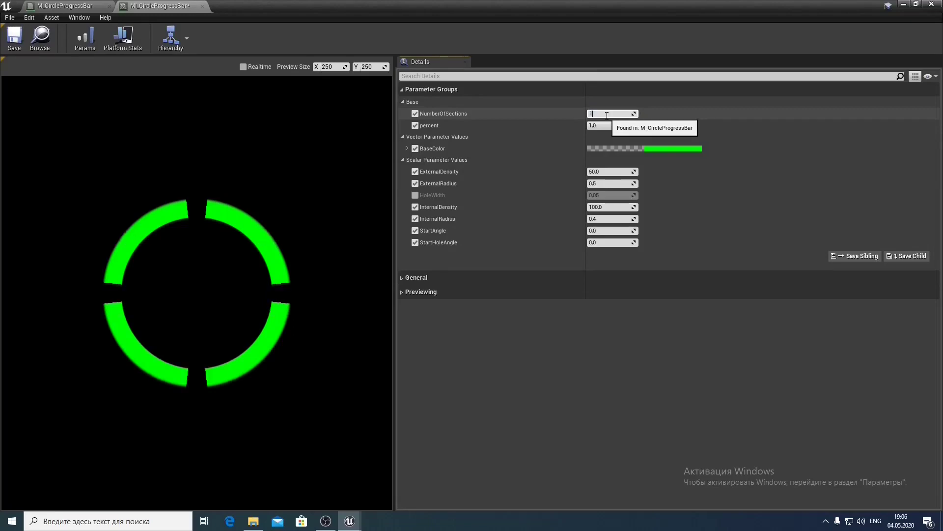
key("Return")
type("2")
key("Return")
type("3")
key("Return")
type("4")
key("Return")
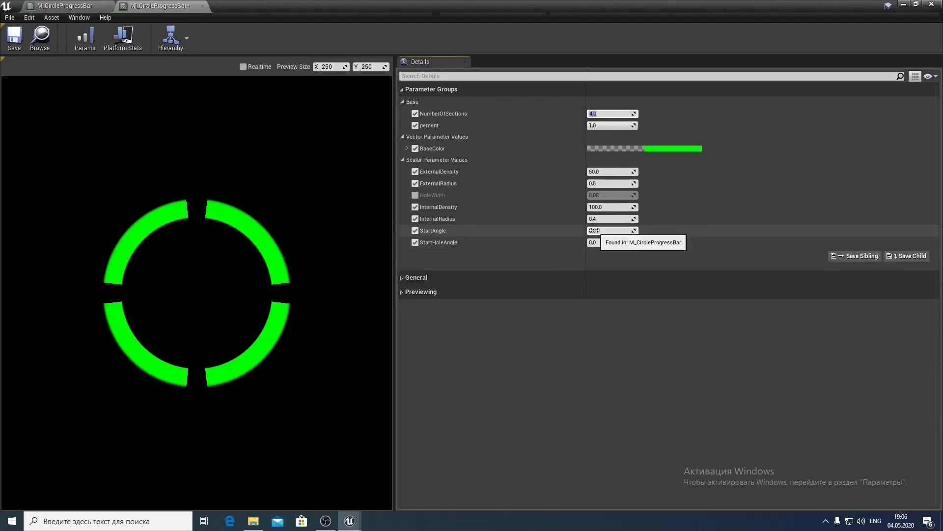
Try out different StartHoleAngle values in the material instance, reset the parameter once, and finish with 0.5
left_click_drag(596, 244, 642, 244)
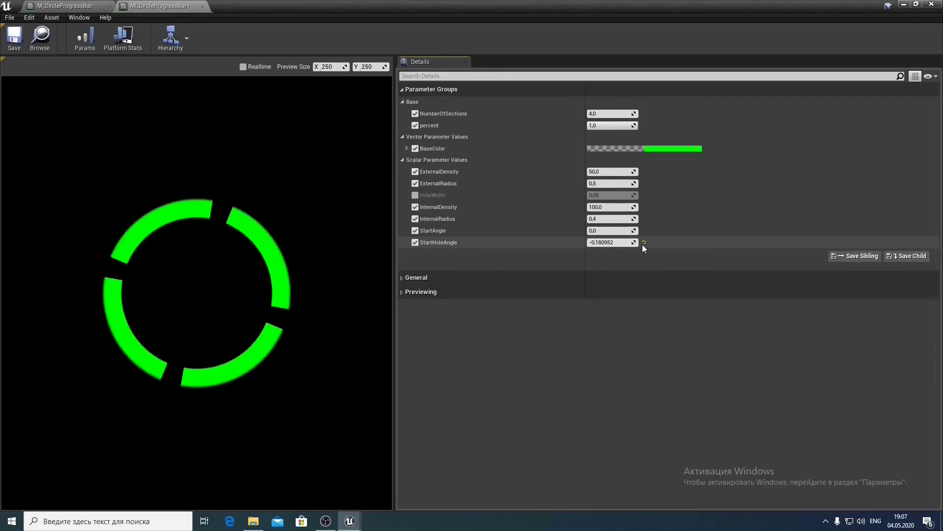
left_click(644, 242)
left_click(603, 244)
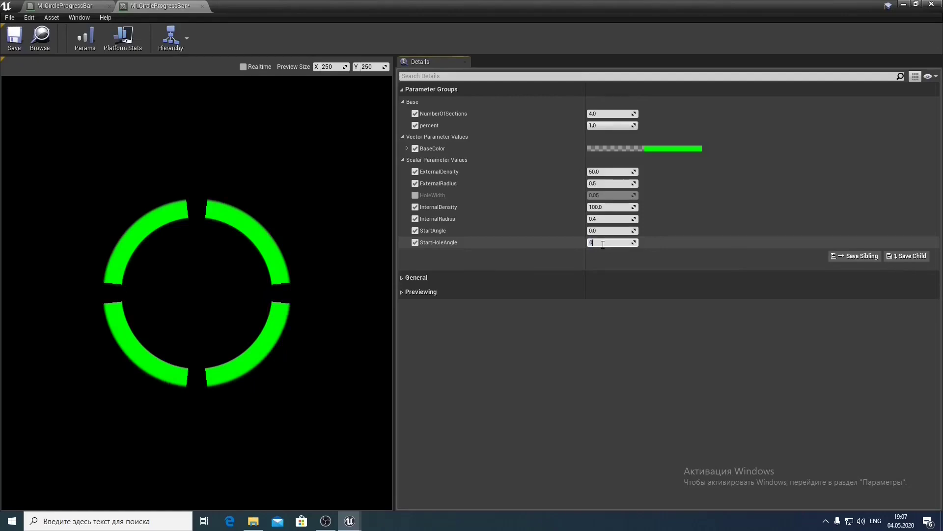
key("Return")
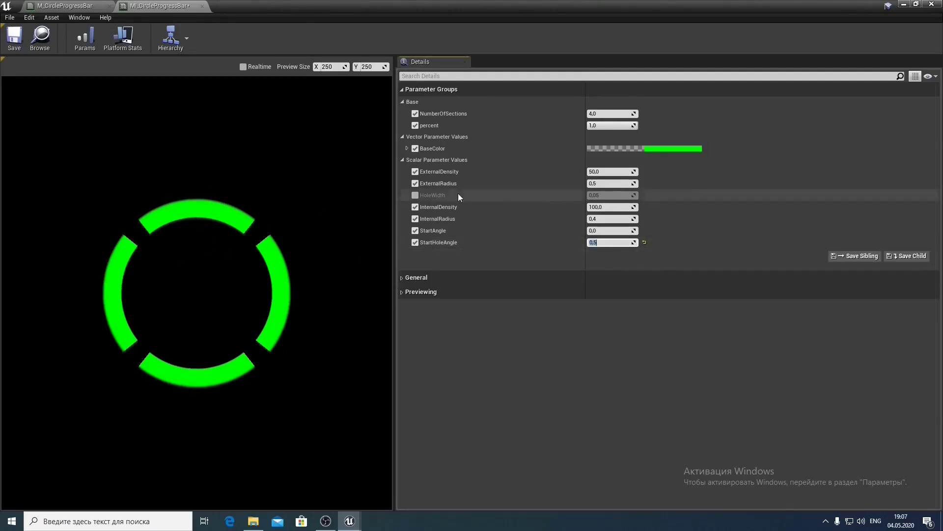
Set percent to about 0.97 and try different StartAngle values to test how the gap pattern rotates
mouse_move(618, 125)
left_mouse_down()
mouse_move(601, 126)
mouse_move(635, 126)
left_mouse_up()
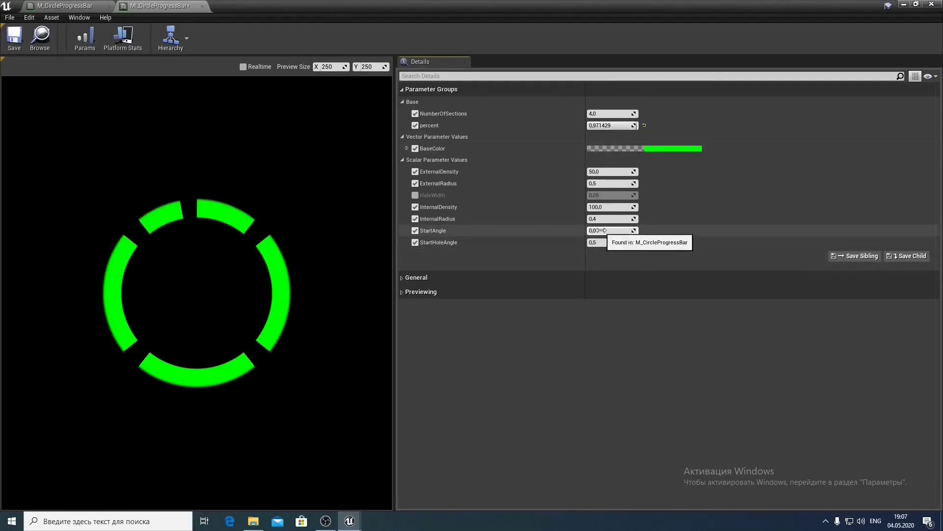
mouse_move(612, 231)
left_mouse_down()
mouse_move(636, 231)
mouse_move(611, 230)
mouse_move(623, 231)
left_mouse_up()
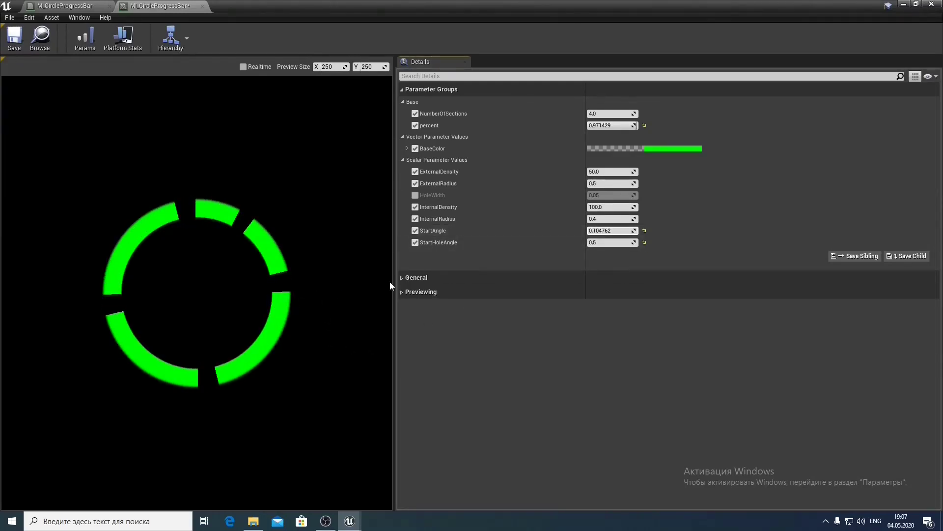
mouse_move(609, 231)
left_mouse_down()
mouse_move(624, 230)
mouse_move(600, 230)
mouse_move(611, 231)
left_mouse_up()
Reset StartAngle and StartHoleAngle to their default values and save the material instance
left_click(644, 231)
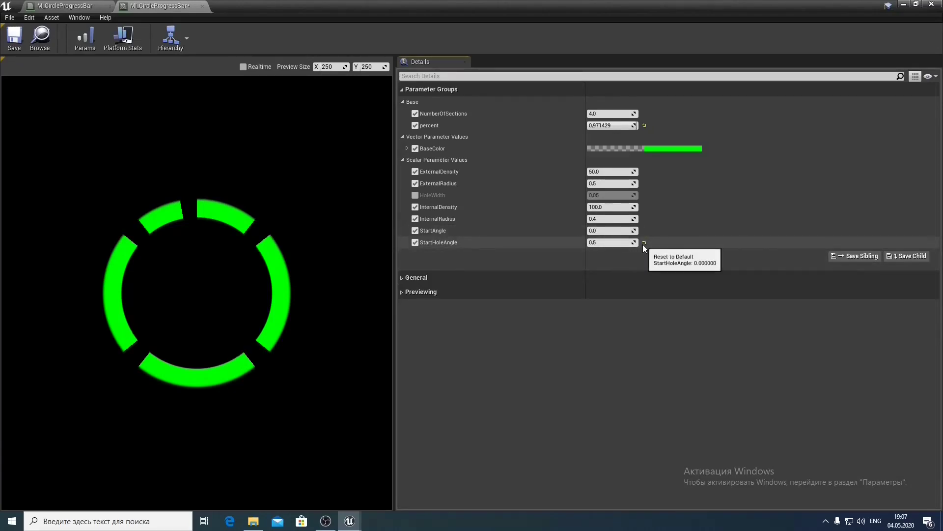
left_click(644, 243)
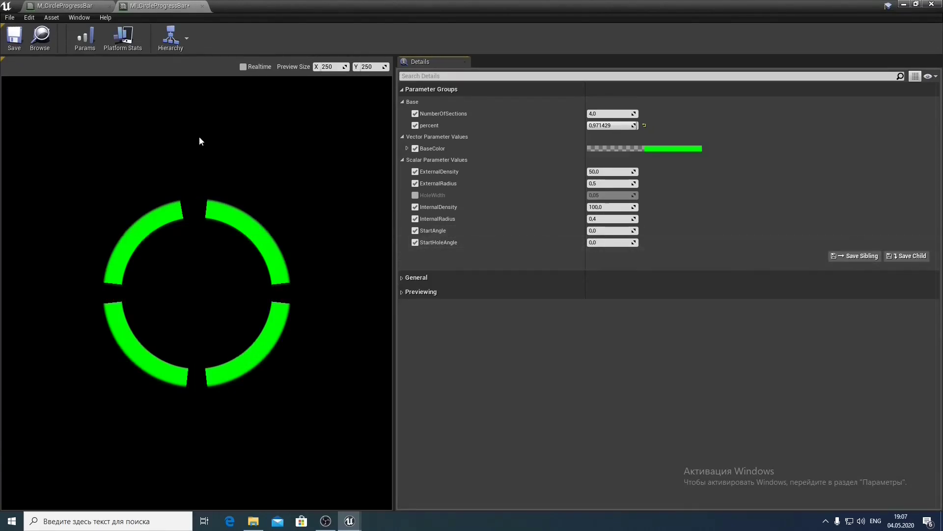
left_click(22, 45)
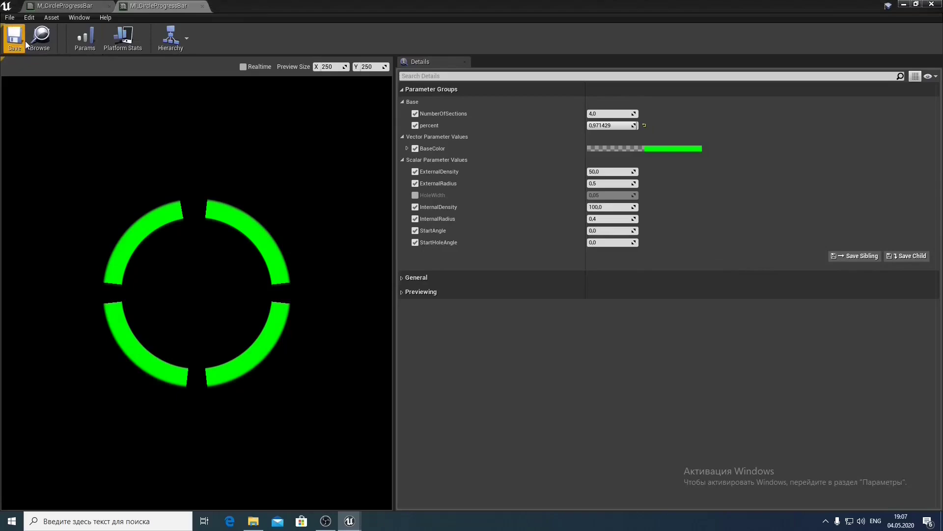
Delete the unused Add(,1) and Divide(,2) nodes from the Holes group in the M_CircleProgressBar material
left_click(77, 7)
scroll(494, 157, "down", 2)
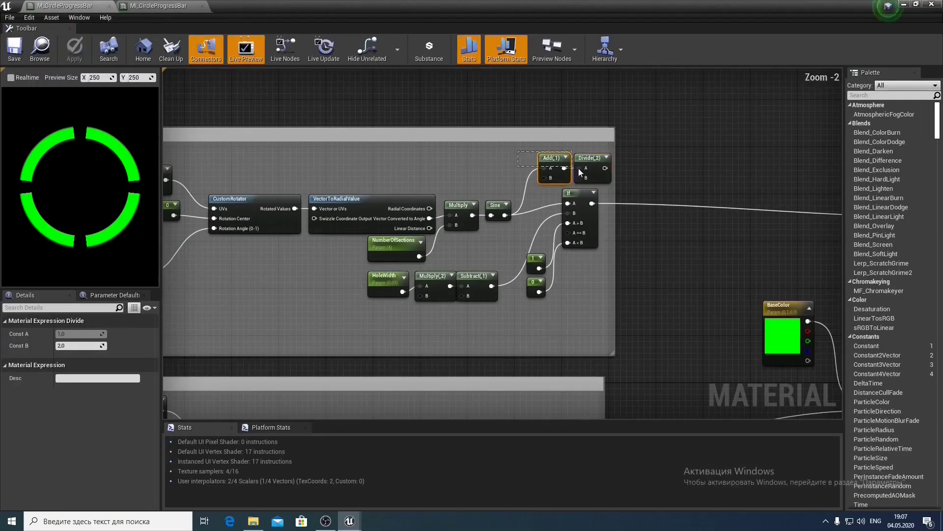
key("Delete")
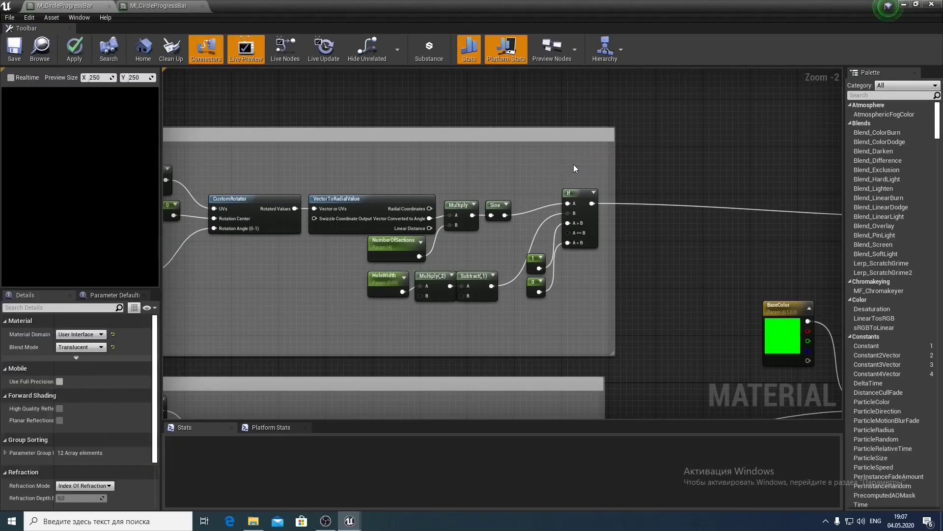
Narrow the Holes comment box so that its right edge lines up with the Angle comment box
right_click_drag(494, 167, 656, 152)
scroll(657, 151, "down", 1)
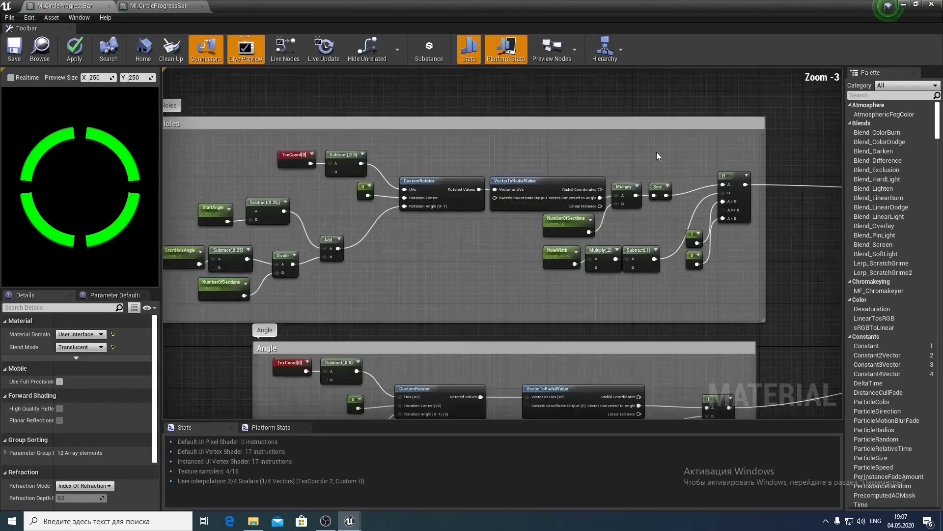
right_click_drag(463, 149, 457, 123)
right_click_drag(800, 229, 433, 163)
left_click_drag(360, 169, 351, 169)
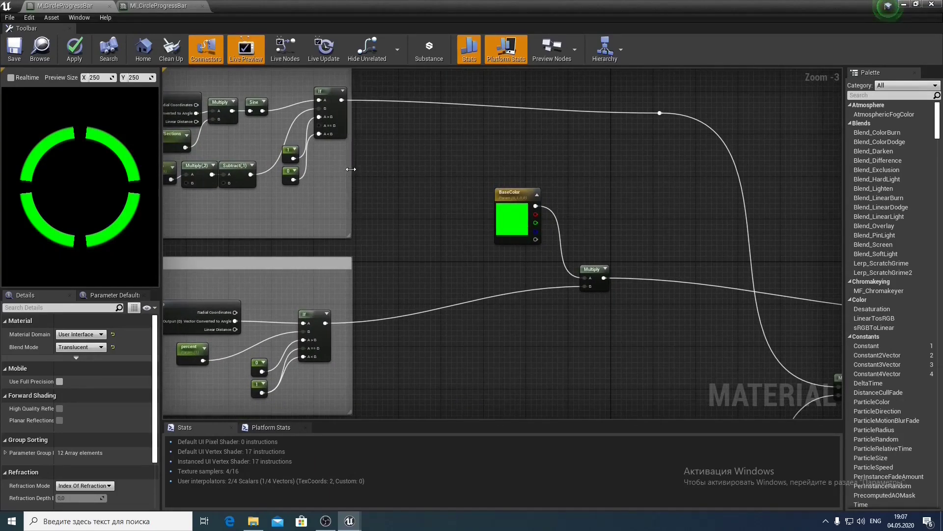
Select the percent parameter node in the Angle group and open its default value for editing
scroll(433, 189, "down", 3)
right_click_drag(318, 161, 387, 173)
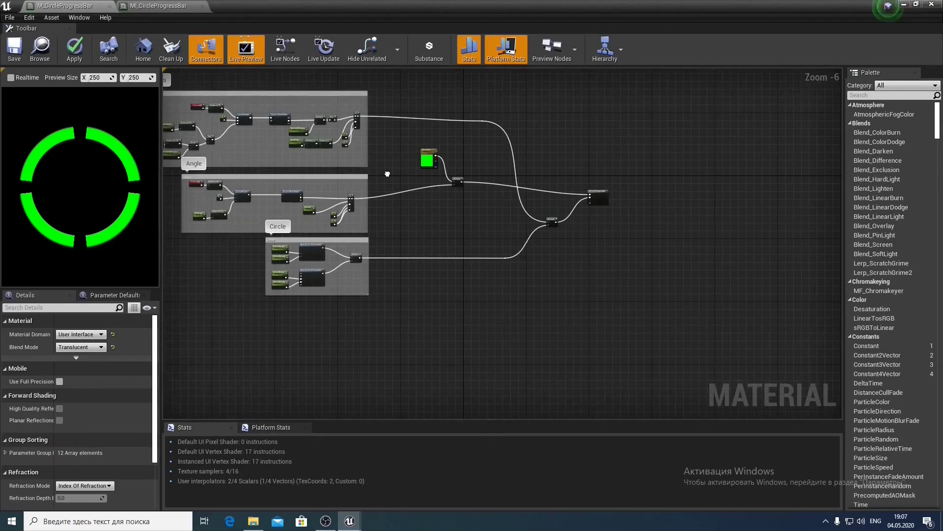
scroll(387, 173, "up", 1)
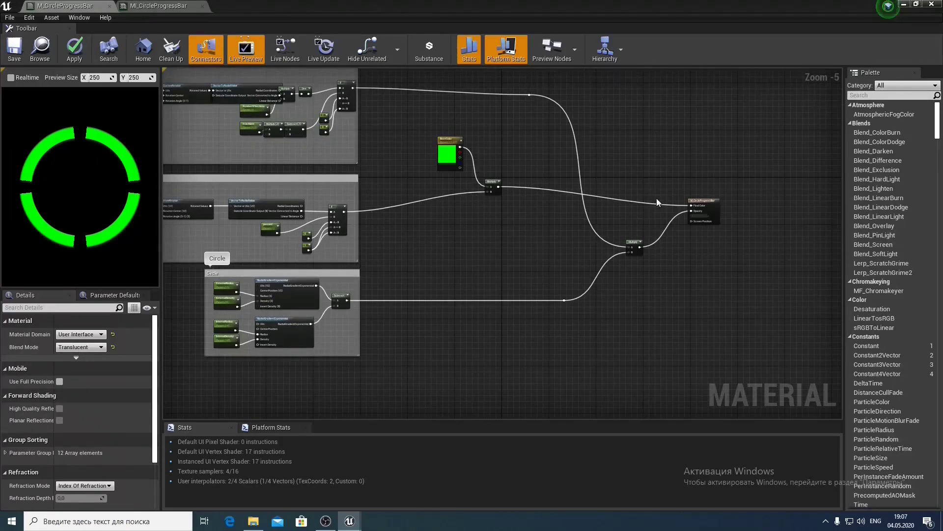
scroll(668, 201, "up", 2)
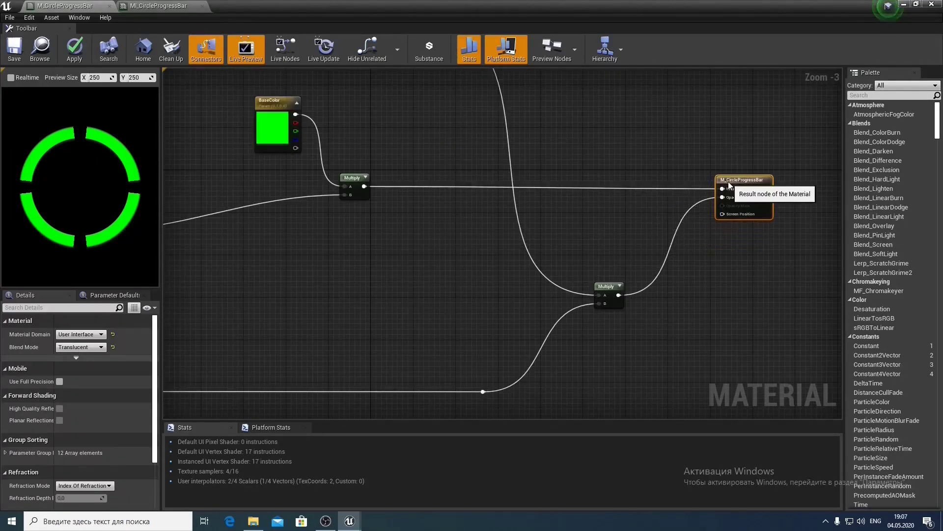
right_click_drag(421, 234, 691, 231)
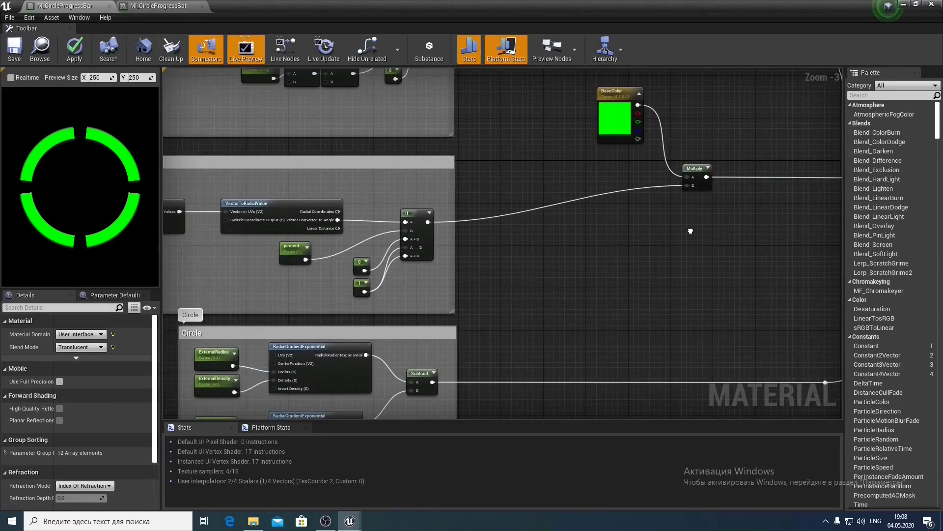
scroll(690, 231, "down", 2)
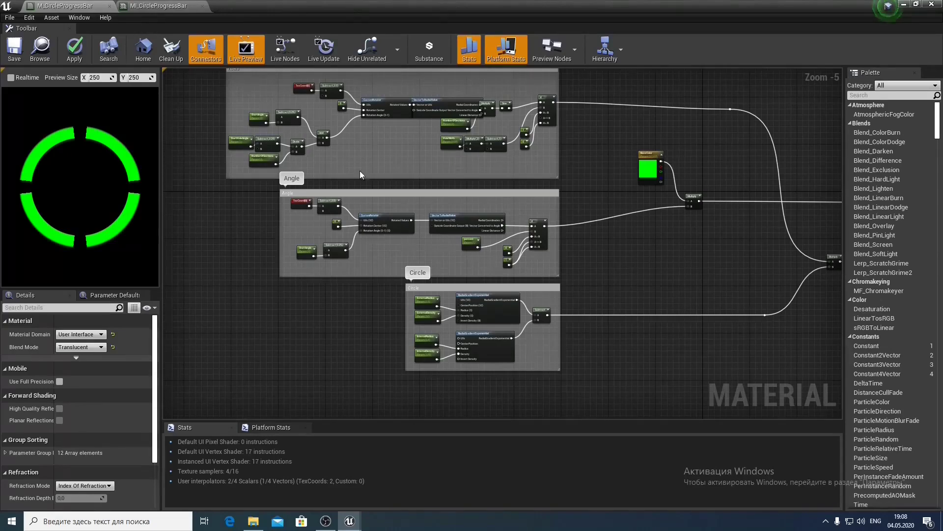
scroll(383, 184, "up", 3)
left_click(546, 295)
left_click(81, 366)
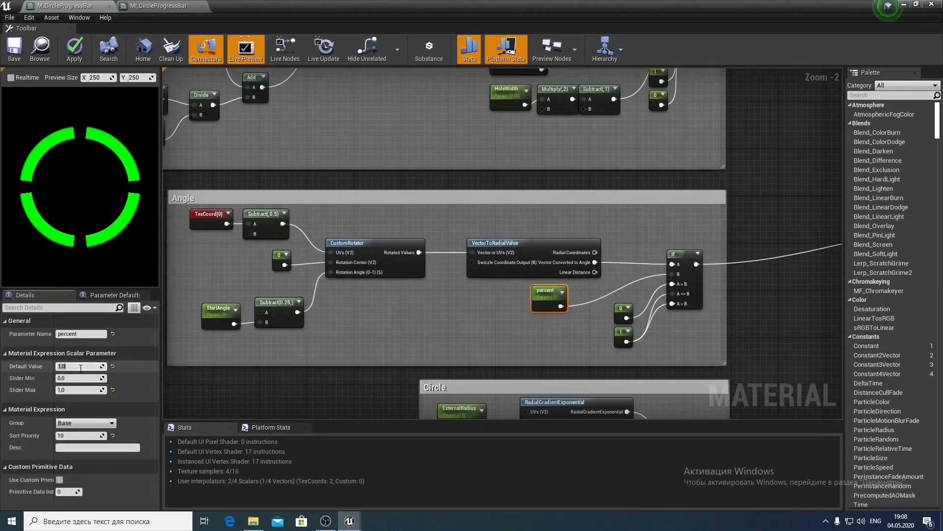
Set the percent parameter's default value to 0.94 and lower percent in the MI_CircleProgressBar instance to about 0.90
key("Return")
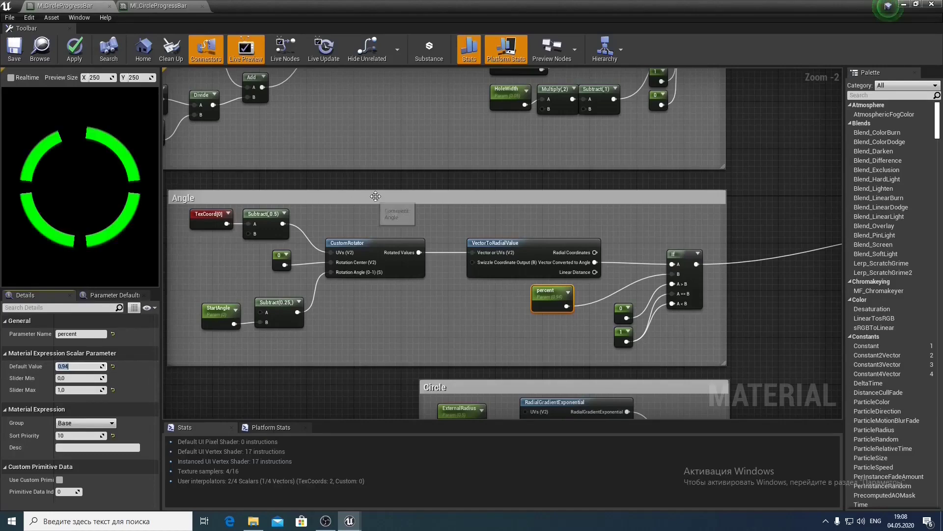
left_click(434, 180)
left_click(159, 5)
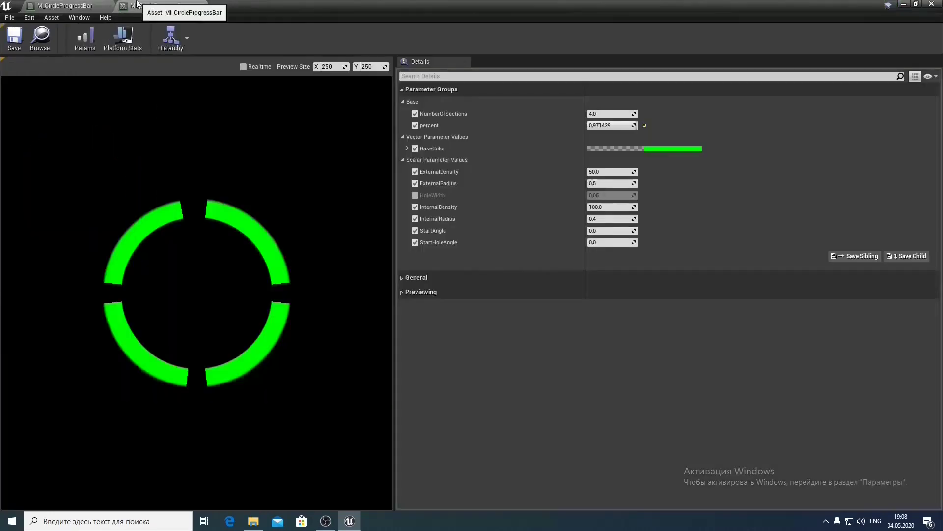
mouse_move(609, 126)
left_mouse_down()
mouse_move(595, 125)
mouse_move(638, 125)
mouse_move(599, 122)
left_mouse_up()
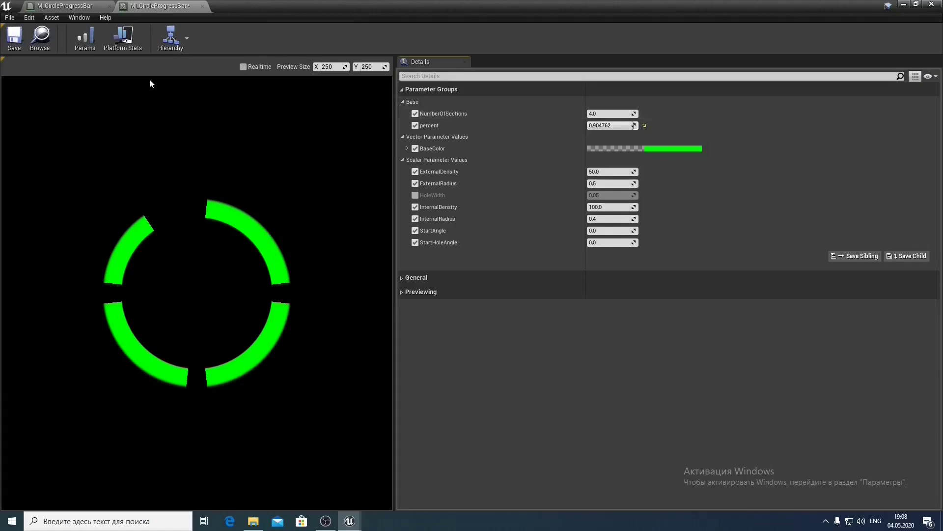
Add a static switch parameter named ChangeDirection to the M_CircleProgressBar material graph
left_click(66, 6)
scroll(490, 252, "up", 2)
right_click(489, 255)
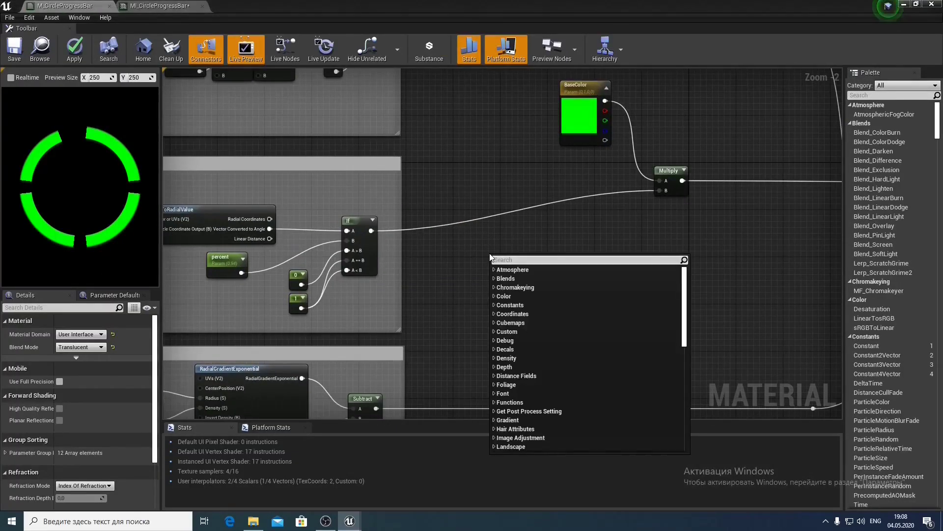
type("static")
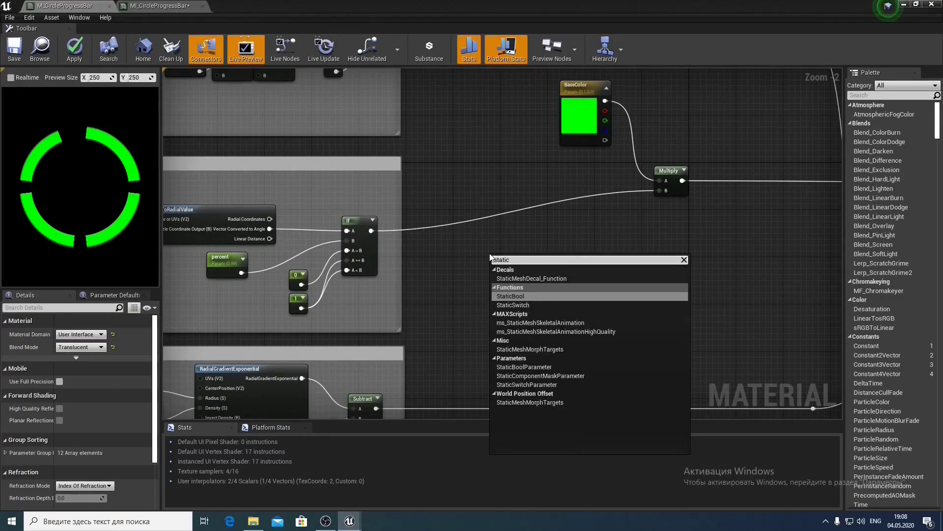
type("sw")
left_click(536, 296)
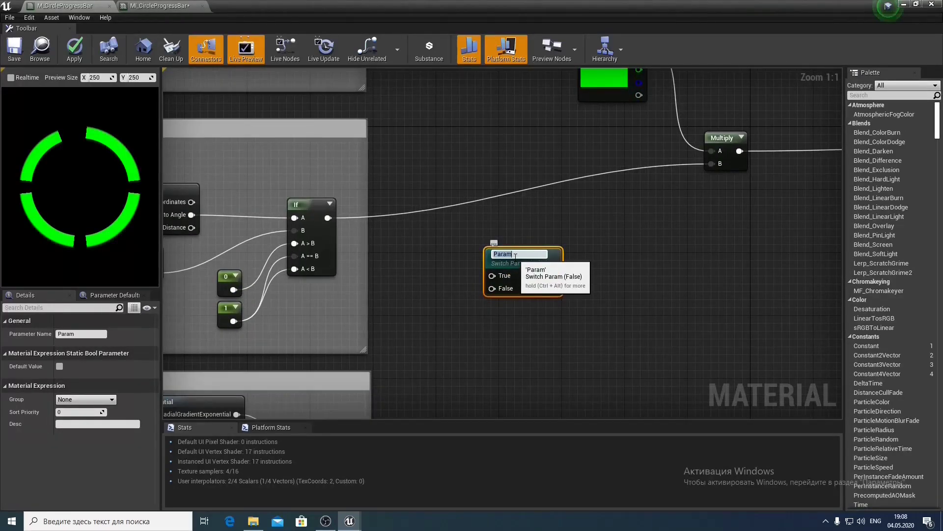
type("ChangeDirection")
key("Return")
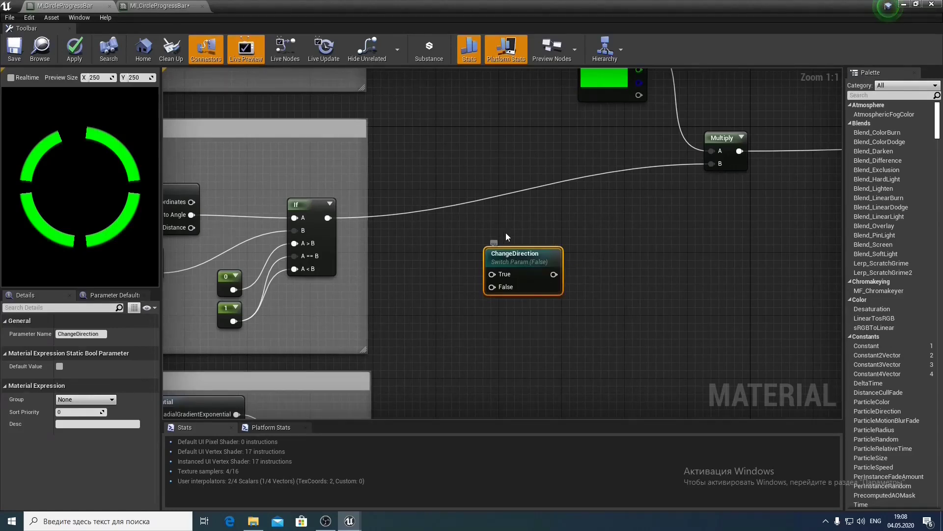
Move the ChangeDirection node into the Angle group, just above the If node
right_click_drag(513, 231, 435, 231)
left_click_drag(434, 253, 370, 251)
right_click_drag(366, 231, 459, 236)
scroll(525, 243, "down", 2)
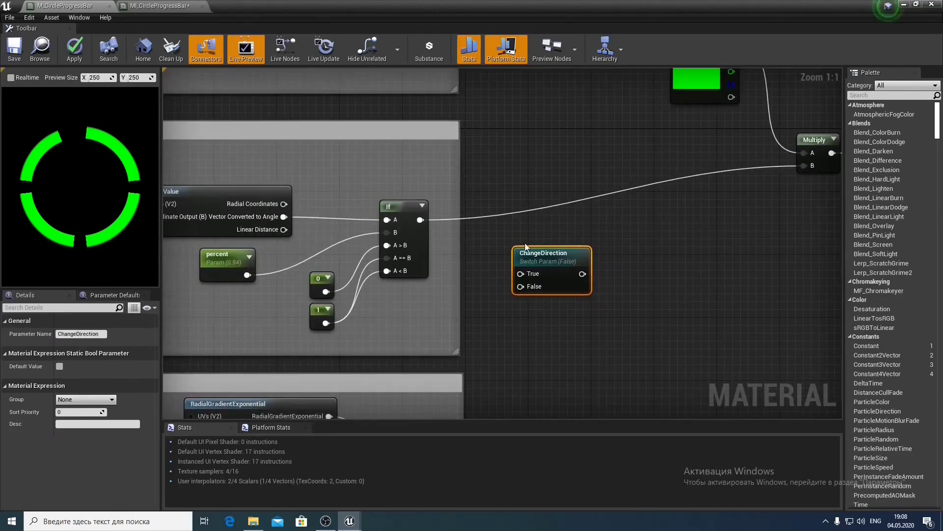
right_click_drag(532, 231, 645, 264)
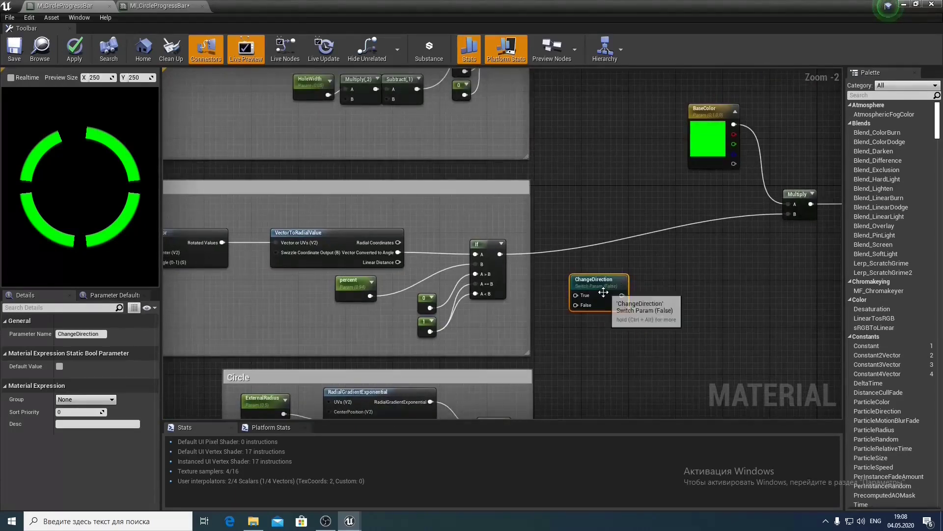
left_click_drag(597, 296, 574, 220)
right_click_drag(542, 228, 488, 235)
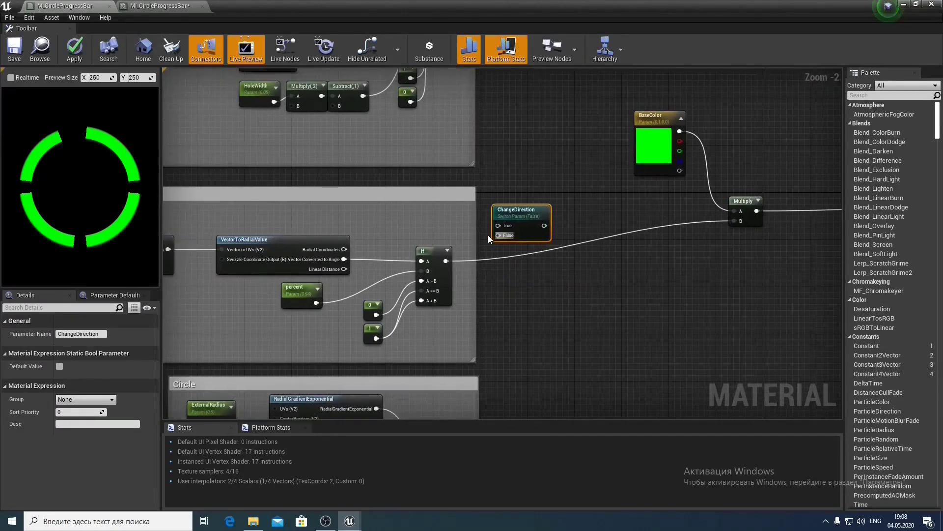
scroll(506, 268, "up", 1)
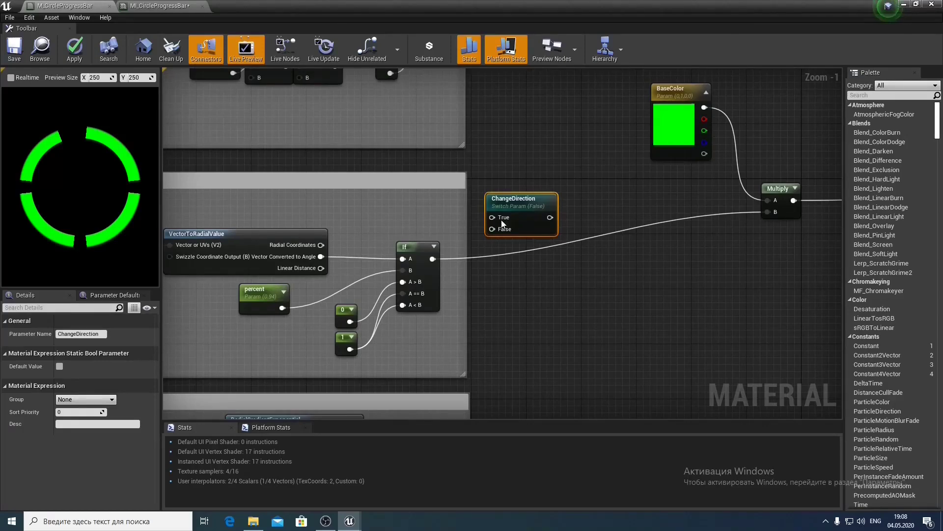
left_click_drag(527, 205, 384, 205)
scroll(529, 282, "down", 2)
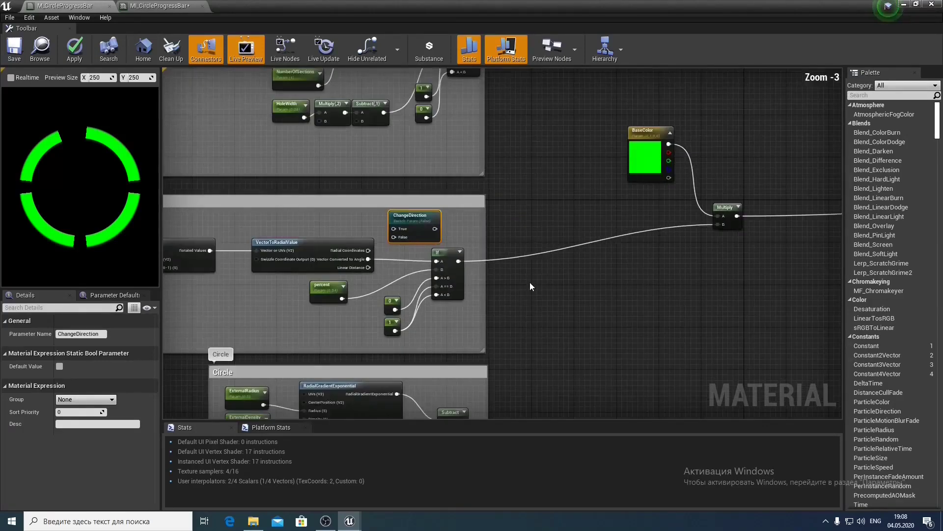
Widen the Angle comment box, shift the If node over and place ChangeDirection between VectorToRadialValue and If
left_click_drag(479, 284, 523, 285)
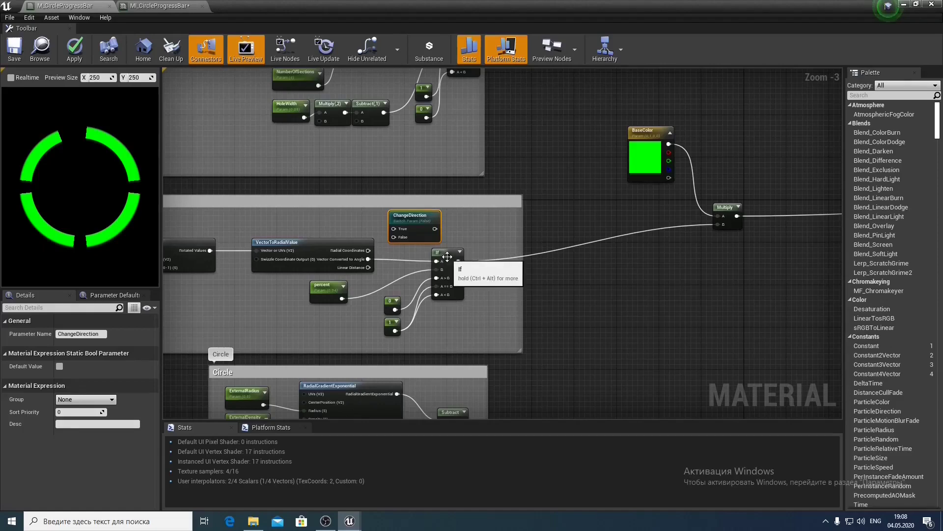
left_click_drag(449, 265, 498, 265)
scroll(434, 262, "up", 2)
left_click_drag(408, 208, 428, 235)
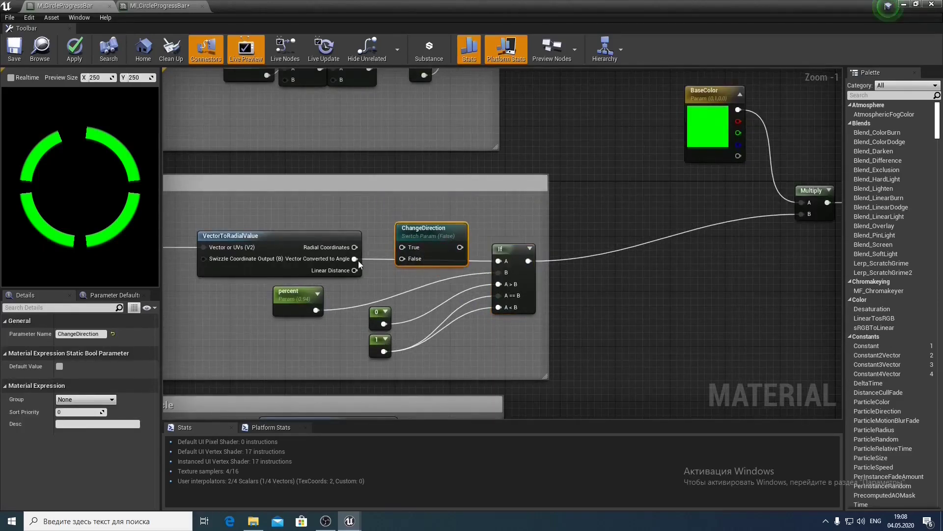
Route Vector Converted to Angle into ChangeDirection's False input and connect the switch output to the If node's A input
left_click_drag(355, 258, 403, 259)
left_click_drag(460, 248, 499, 261)
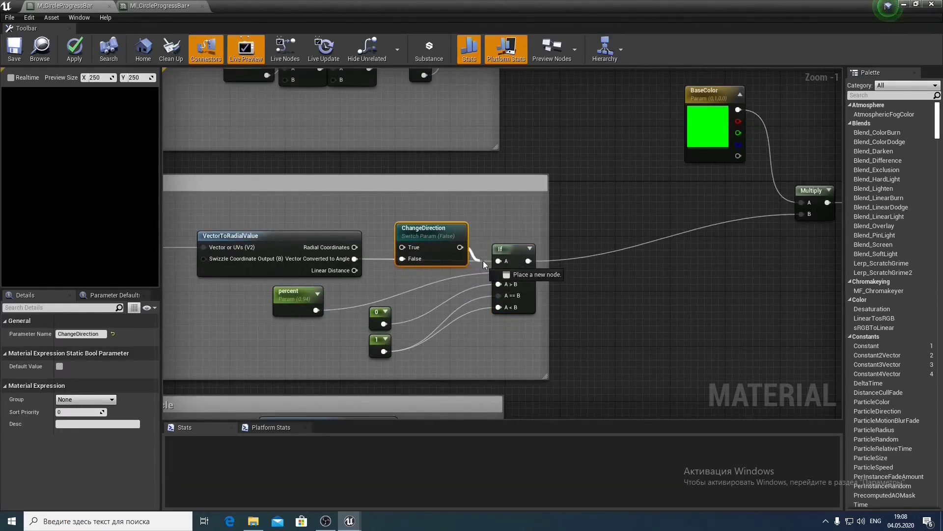
left_click_drag(437, 233, 451, 233)
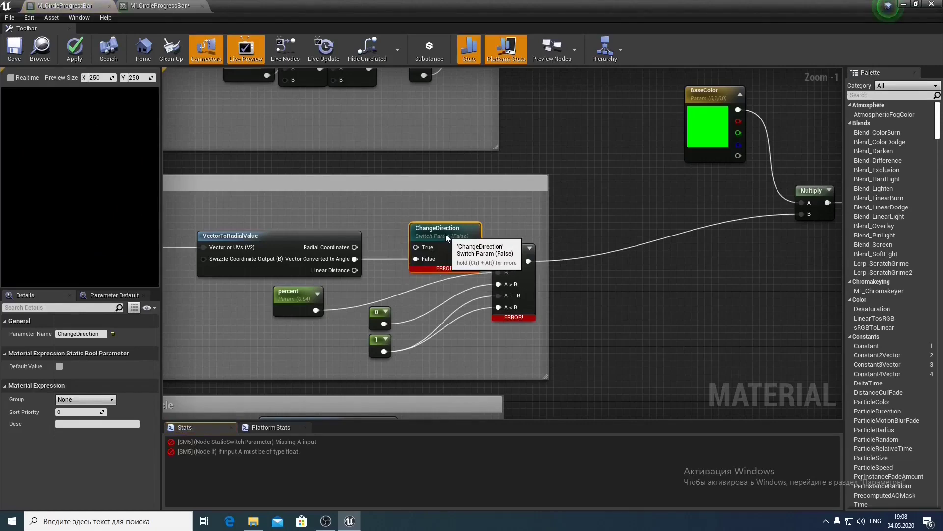
Insert a 1-x node between Vector Converted to Angle and ChangeDirection's True input, and save the material
left_click_drag(354, 258, 416, 247)
type("1-x")
key("Return")
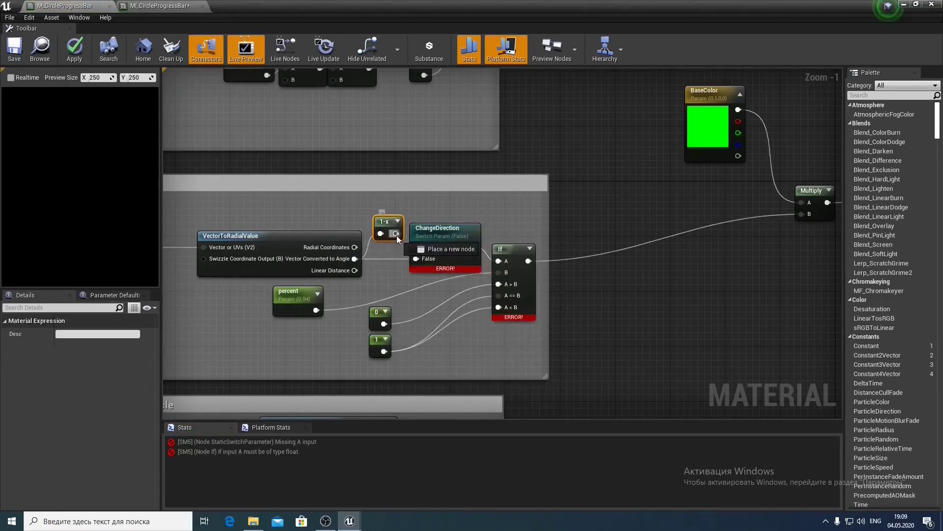
left_click(14, 49)
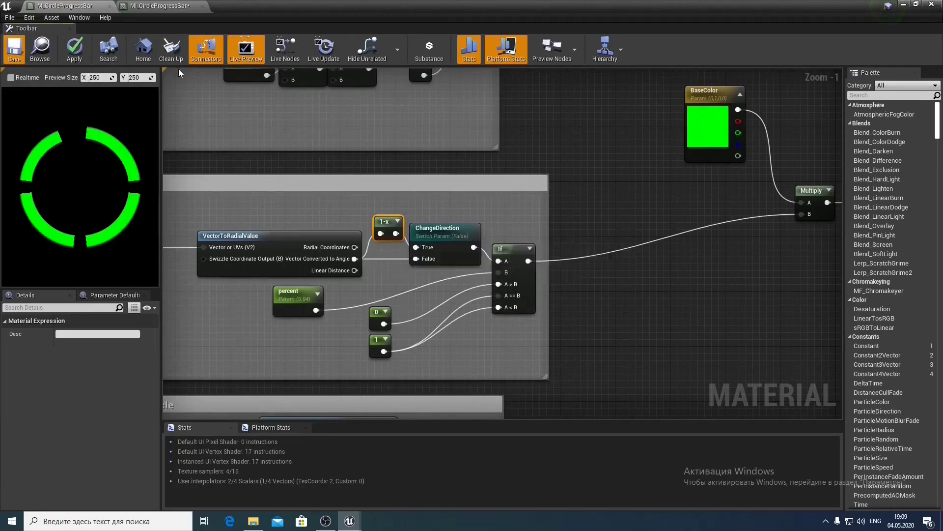
In the MI_CircleProgressBar instance, override and enable ChangeDirection and lower percent to about 0.72
left_click(161, 6)
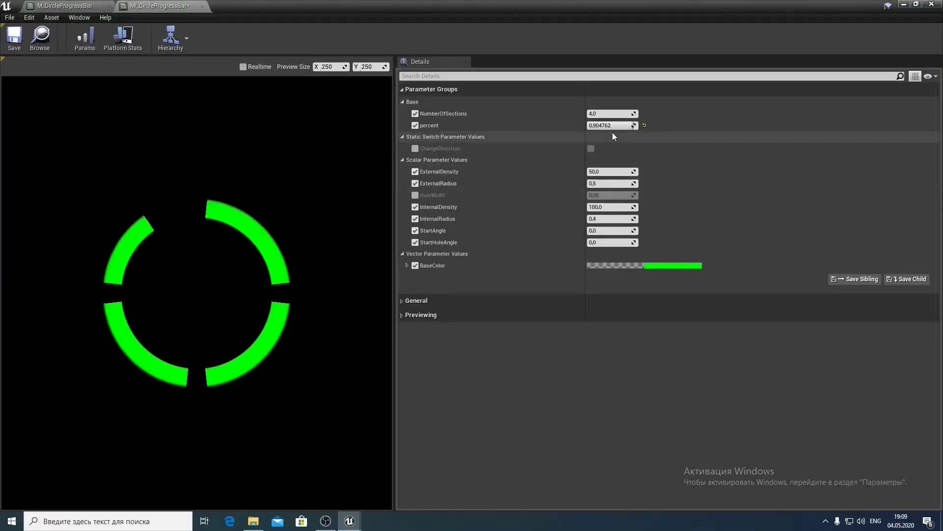
mouse_move(609, 125)
left_mouse_down()
mouse_move(565, 125)
mouse_move(597, 125)
left_mouse_up()
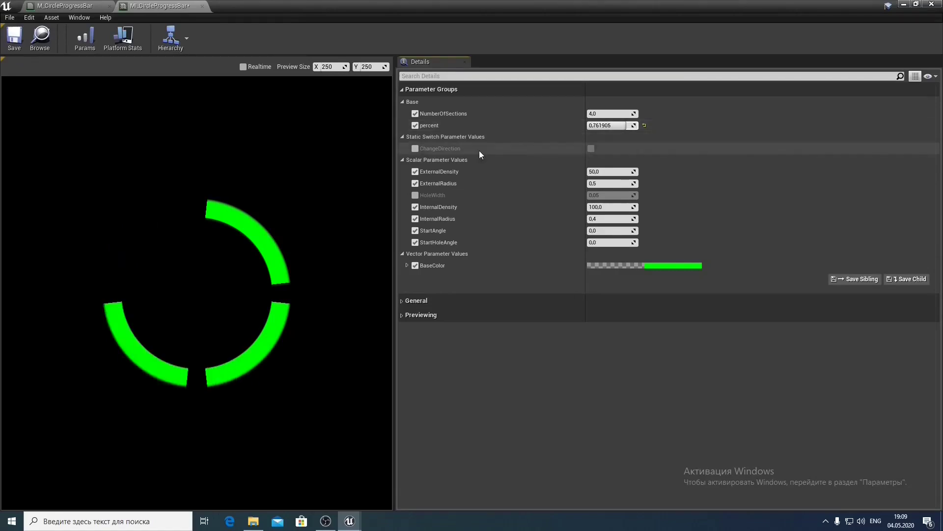
left_click(417, 149)
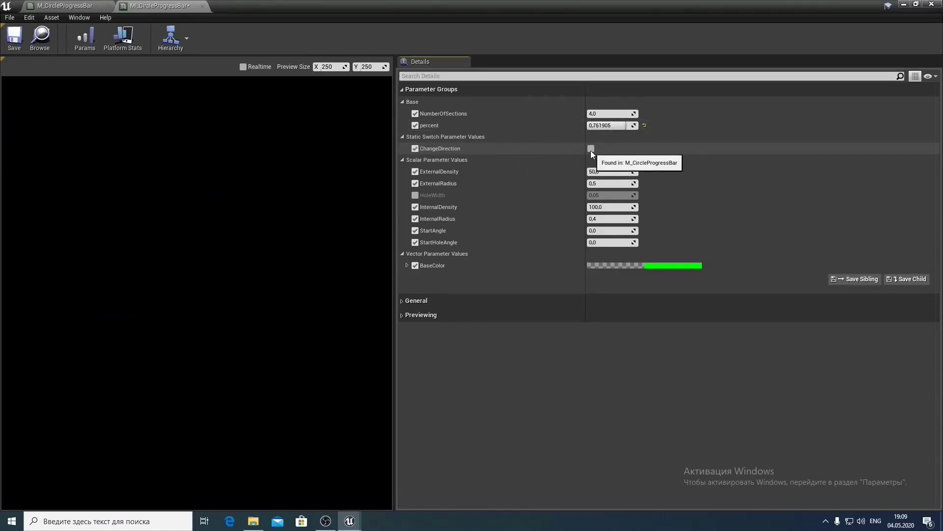
left_click(590, 149)
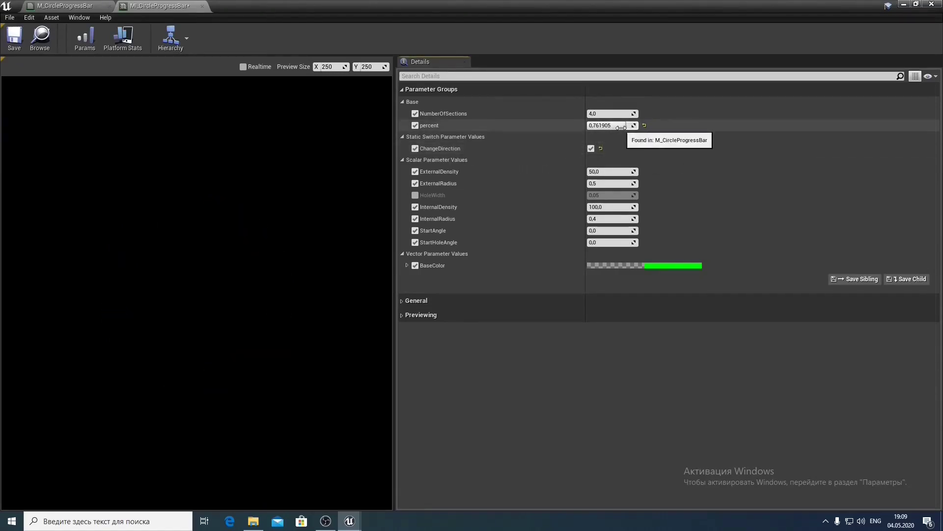
mouse_move(624, 127)
left_mouse_down()
mouse_move(597, 128)
mouse_move(635, 127)
mouse_move(625, 126)
left_mouse_up()
Assign the ChangeDirection switch in the M_CircleProgressBar material to a parameter group named ChangeDirection
left_click(75, 6)
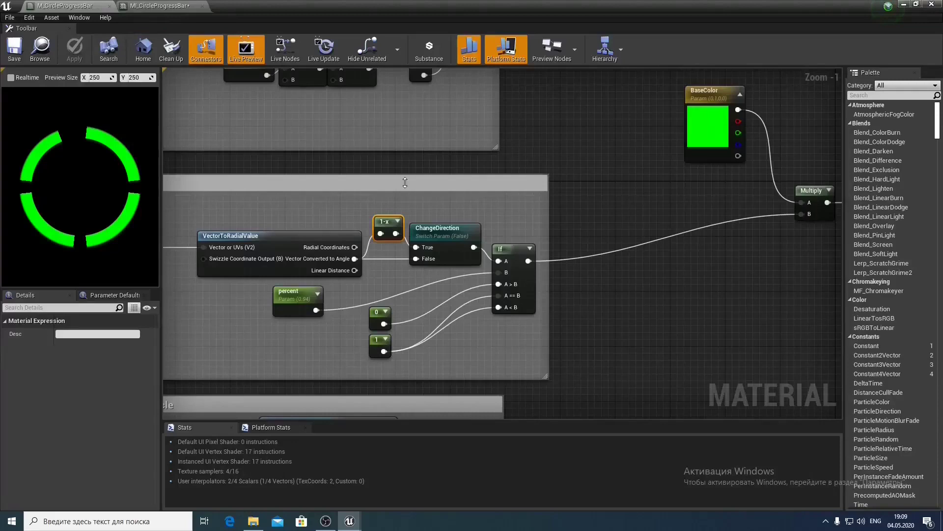
left_click(422, 230)
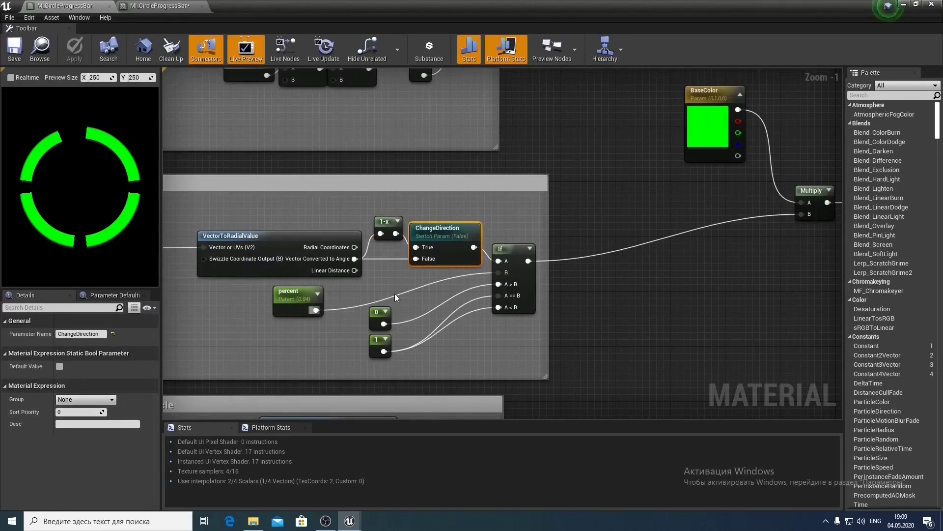
left_click(93, 399)
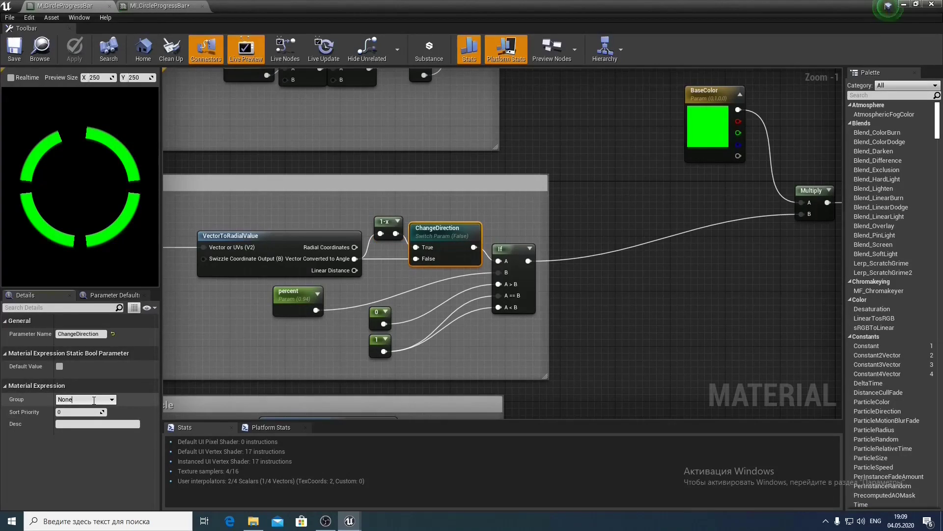
left_click_drag(94, 400, 48, 399)
type("Direction")
key("Return")
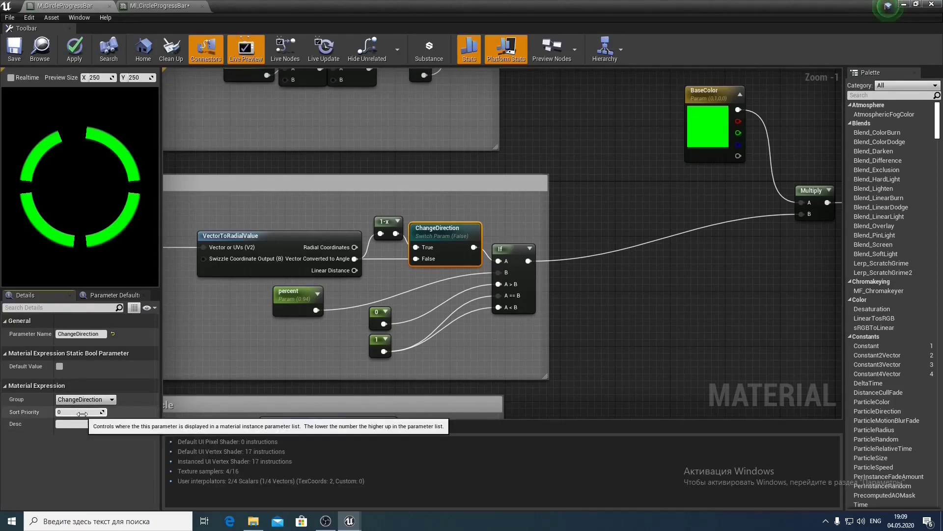
Move the 0 and 1 constants closer to the If node and adjust the percent node's placement in the Angle group
left_click(628, 308)
right_click_drag(629, 307, 398, 214)
scroll(518, 294, "down", 2)
right_click_drag(320, 202, 450, 217)
left_click(399, 185)
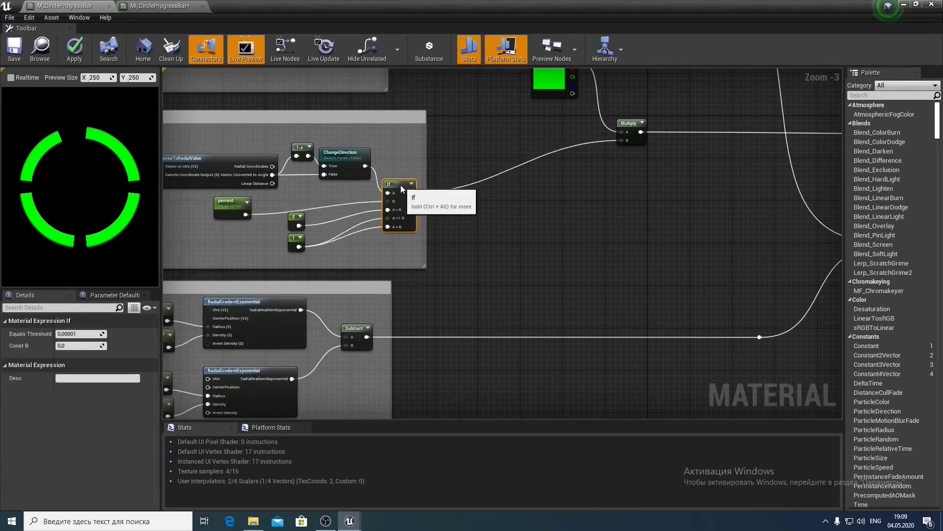
left_click_drag(278, 226, 350, 243)
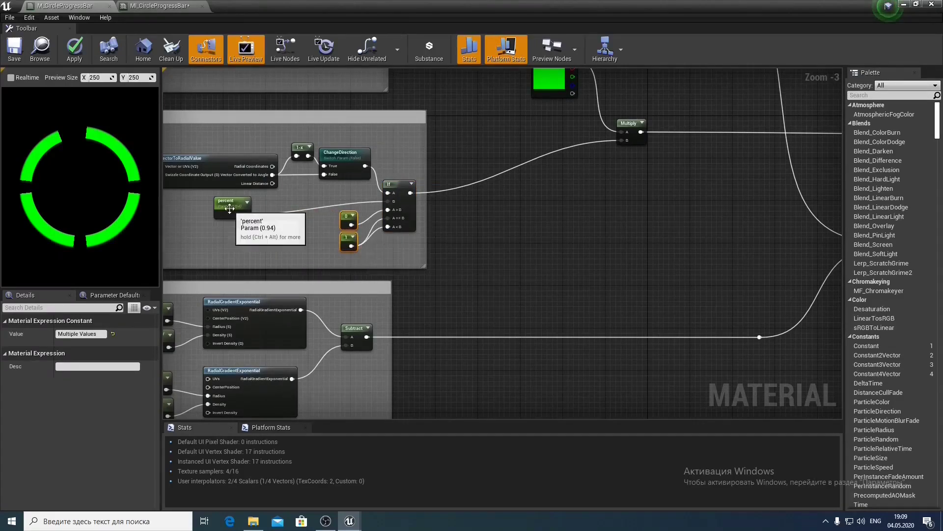
left_click_drag(234, 212, 235, 207)
left_click(466, 283)
Move the Circle comment group down to free space beneath the Angle group
right_click_drag(467, 283, 543, 295)
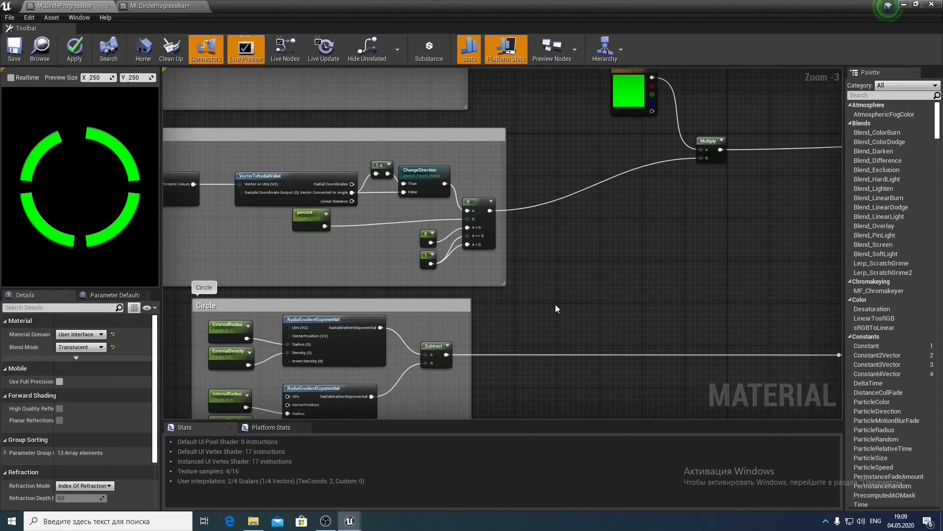
scroll(555, 307, "down", 2)
left_click_drag(442, 249, 461, 315)
In the MI_CircleProgressBar instance, set NumberOfSections to 10 and lower percent to about 0.62
left_click(156, 6)
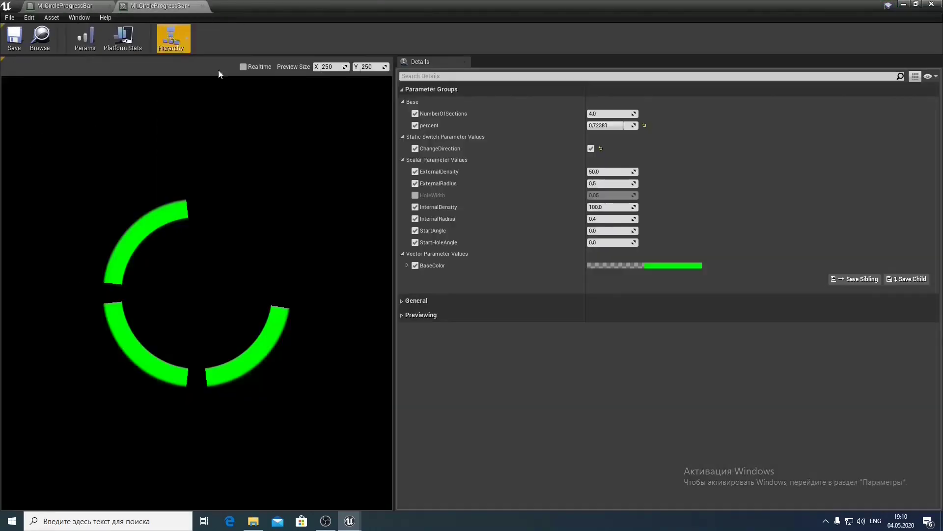
left_click(606, 114)
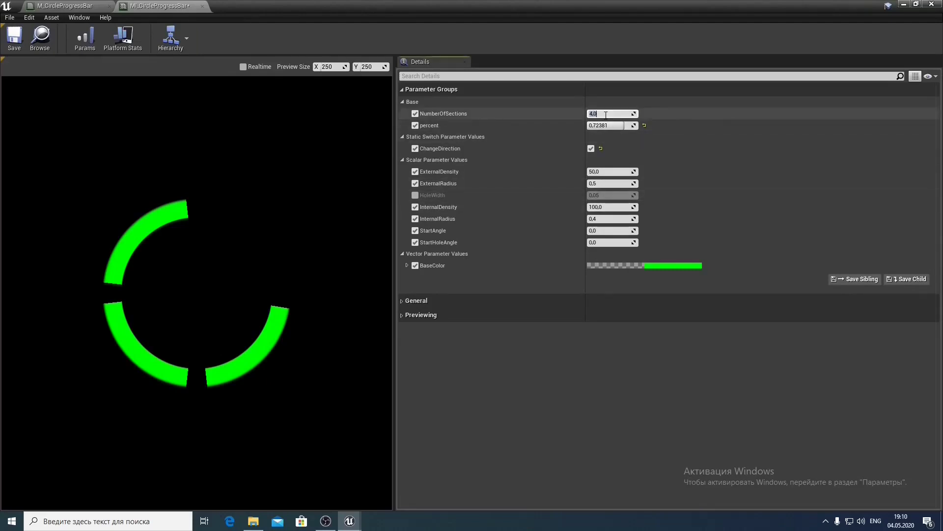
type("10")
key("Return")
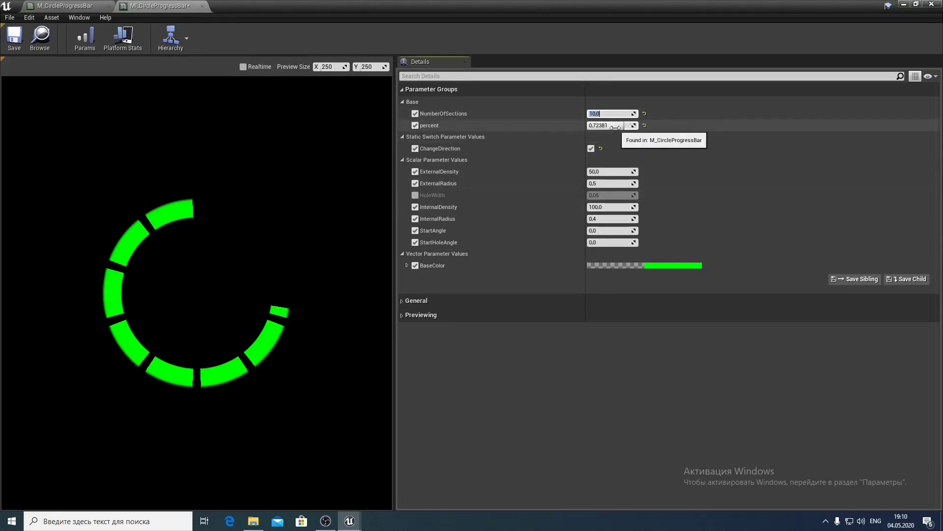
mouse_move(622, 126)
left_mouse_down()
mouse_move(634, 126)
mouse_move(589, 126)
mouse_move(636, 126)
mouse_move(589, 126)
mouse_move(613, 126)
left_mouse_up()
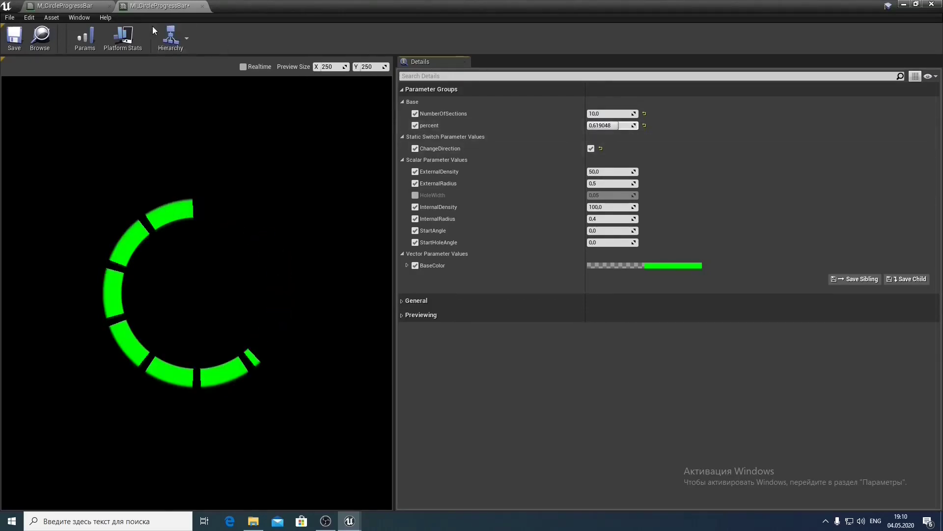
In the material graph below the Angle group, multiply the ChangeDirection output by a pasted copy of NumberOfSections
left_click(74, 5)
scroll(417, 243, "up", 3)
right_click_drag(440, 246, 426, 264)
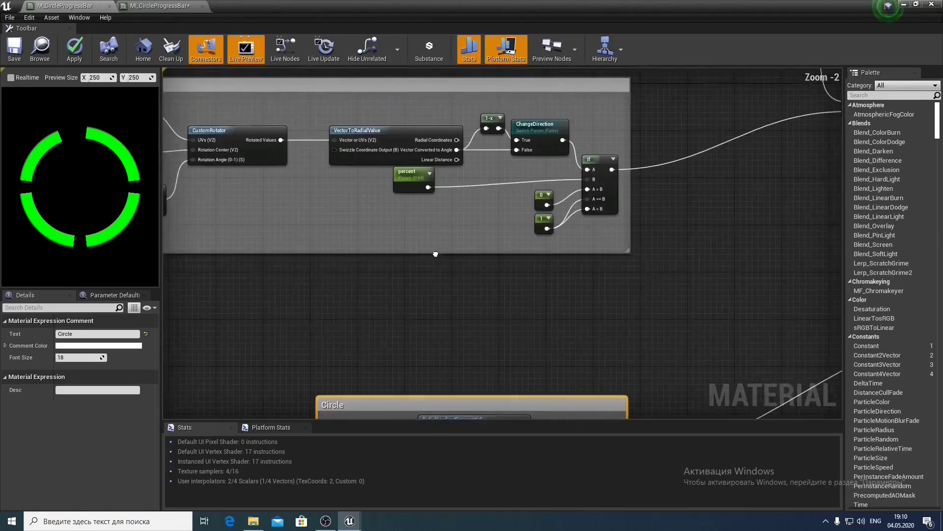
left_click_drag(563, 141, 354, 302)
right_click_drag(326, 266, 440, 283)
left_click(507, 79)
key("ctrl+v")
left_click_drag(490, 303, 435, 298)
Round the Multiply result up with a Ceil node and divide it by the copied NumberOfSections parameter
left_click_drag(495, 262, 521, 266)
type("ceil")
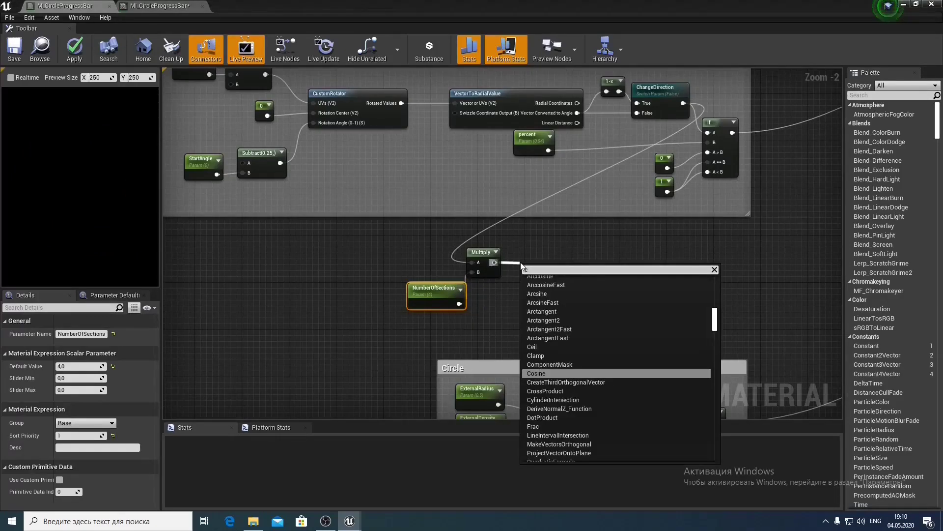
key("Return")
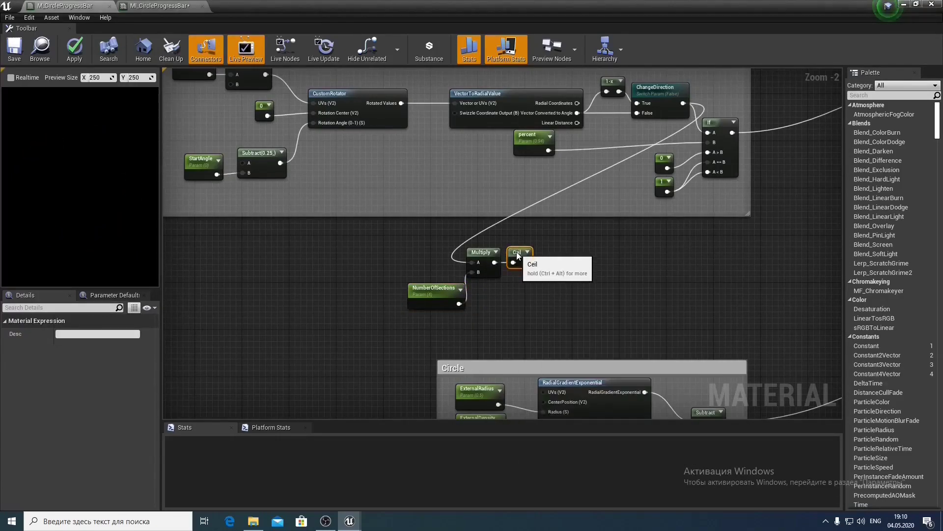
scroll(522, 278, "up", 2)
left_click_drag(527, 257, 556, 248)
type("/")
key("Return")
left_click_drag(436, 310, 557, 269)
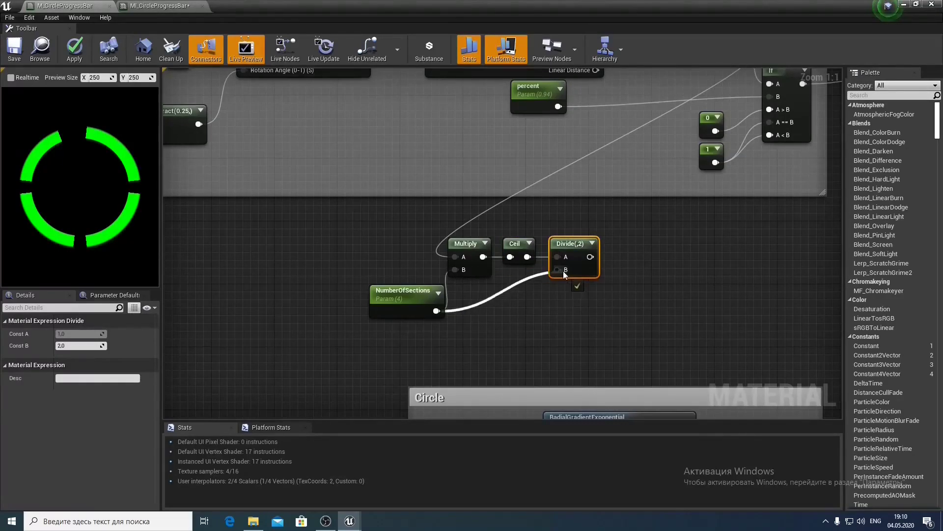
Set the copied NumberOfSections parameter's default value to 7 while temporarily previewing the Divide node's output
right_click(567, 249)
left_click(576, 248)
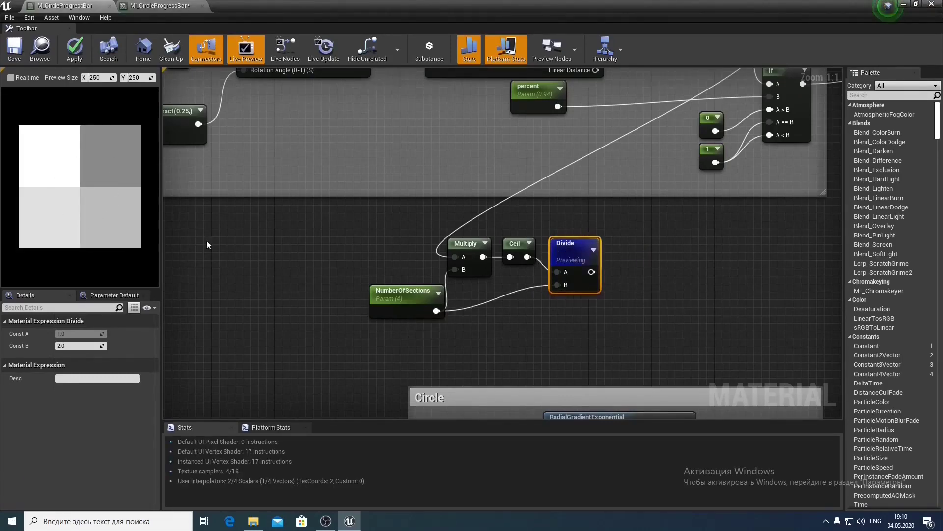
left_click(378, 297)
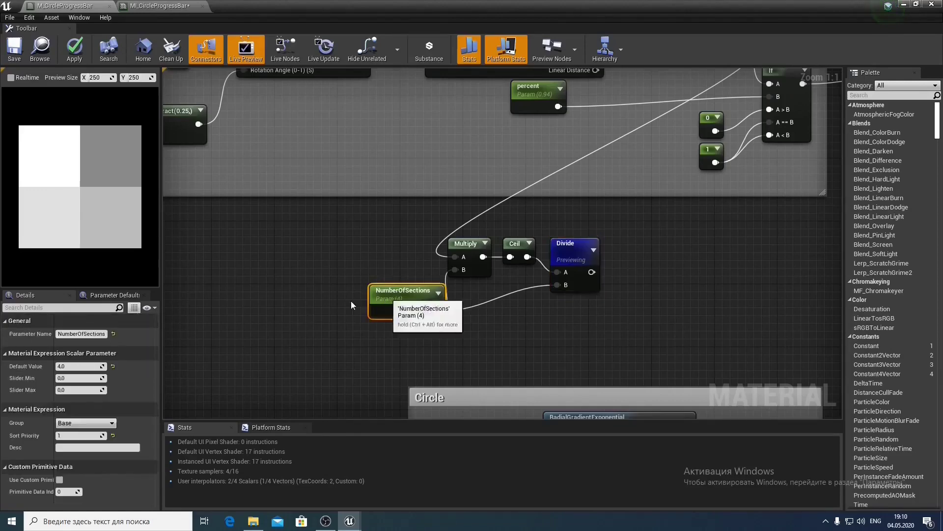
left_click(90, 367)
type("7")
key("Return")
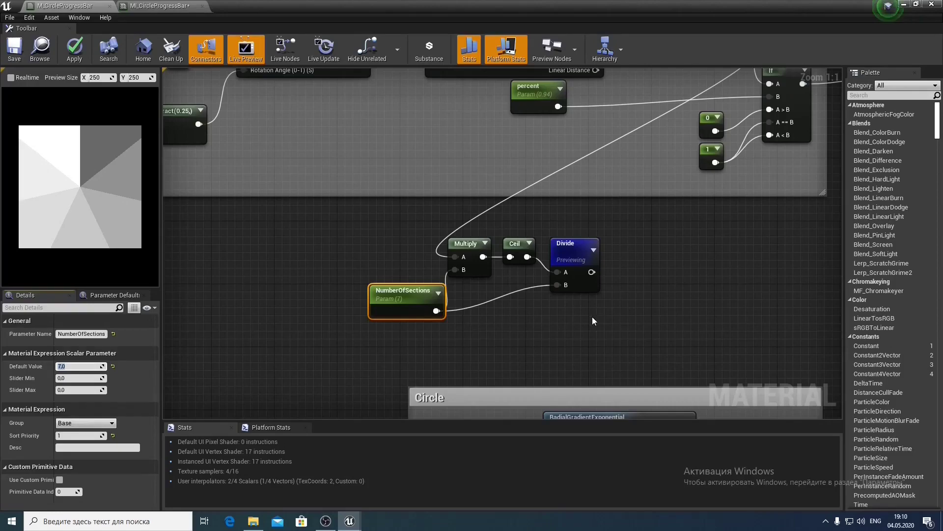
right_click_drag(593, 320, 537, 310)
right_click(462, 250)
left_click(493, 256)
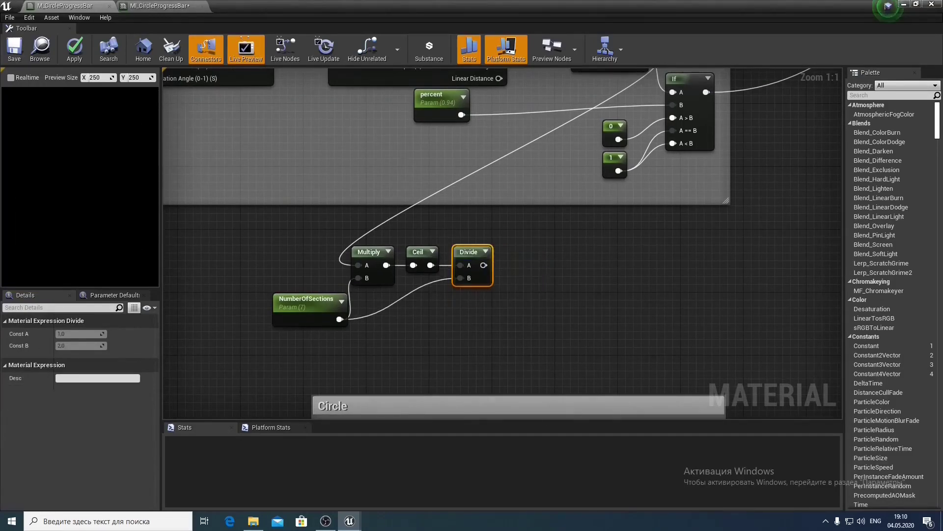
Duplicate the If node with its 0 and 1 constants beneath the Angle group, feeding Divide into A and percent into B
right_click_drag(539, 275, 408, 311)
scroll(409, 311, "down", 1)
left_click_drag(447, 159, 526, 226)
key("ctrl+c")
key("ctrl+v")
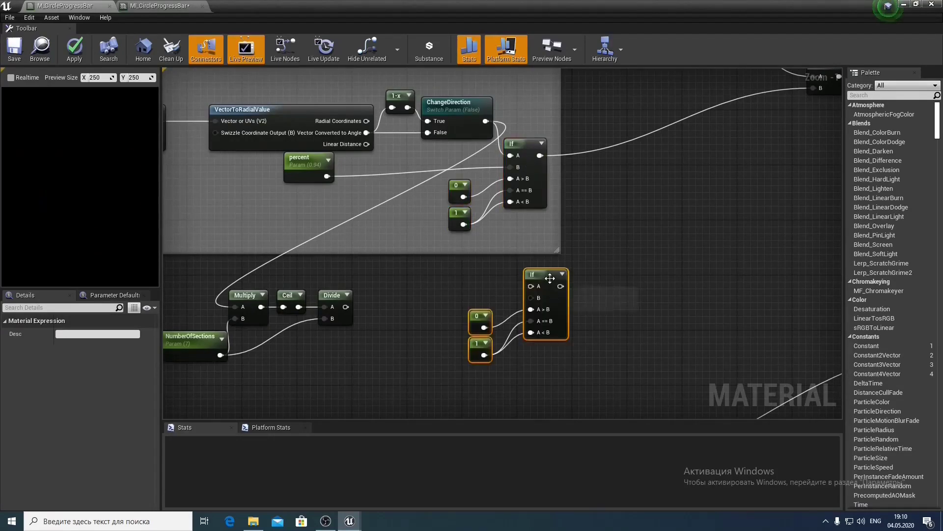
left_click_drag(540, 282, 527, 295)
left_click_drag(346, 307, 511, 308)
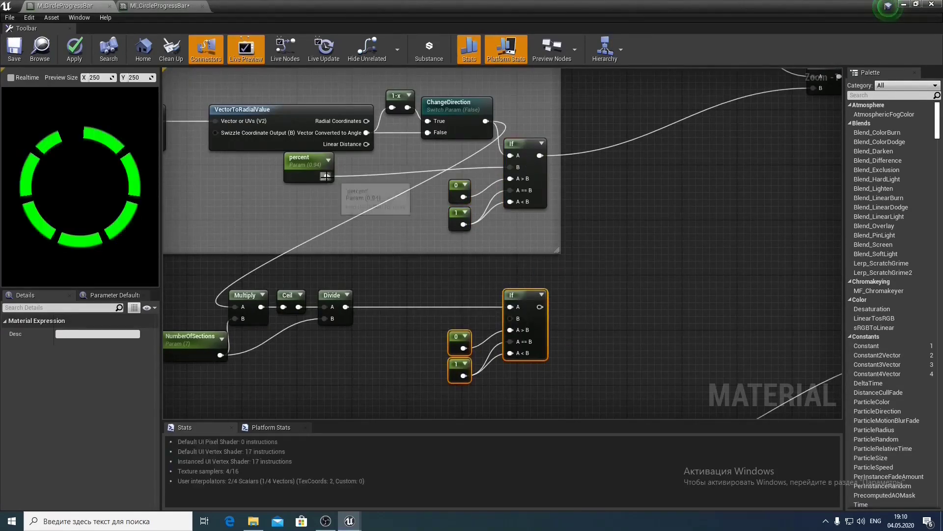
left_click_drag(327, 176, 511, 318)
Duplicate the ChangeDirection switch parameter into the free space beside the Angle group and rename the copy UseStep
scroll(533, 305, "down", 2)
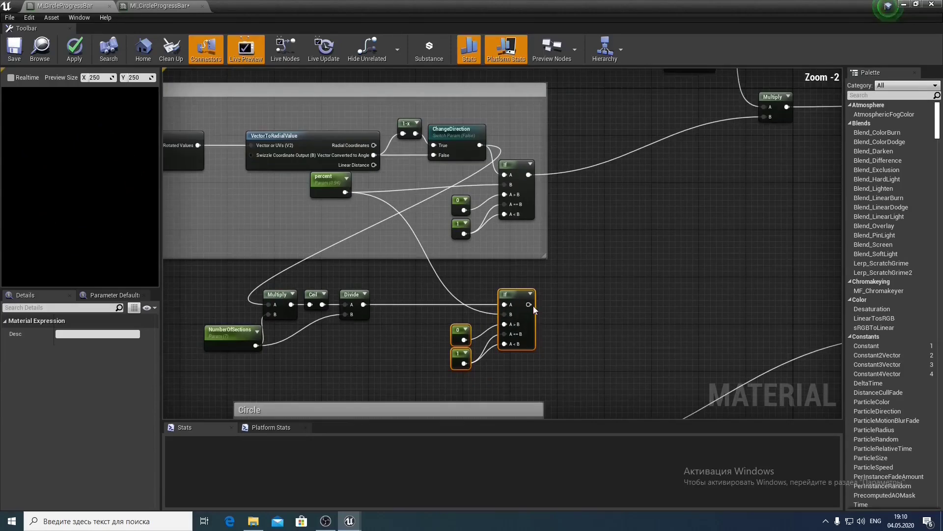
right_click_drag(565, 296, 487, 270)
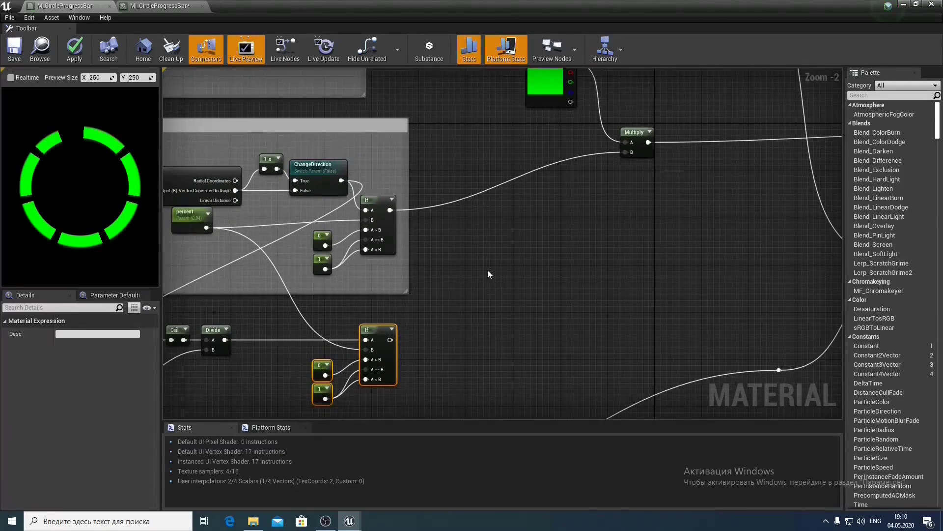
left_click(330, 163)
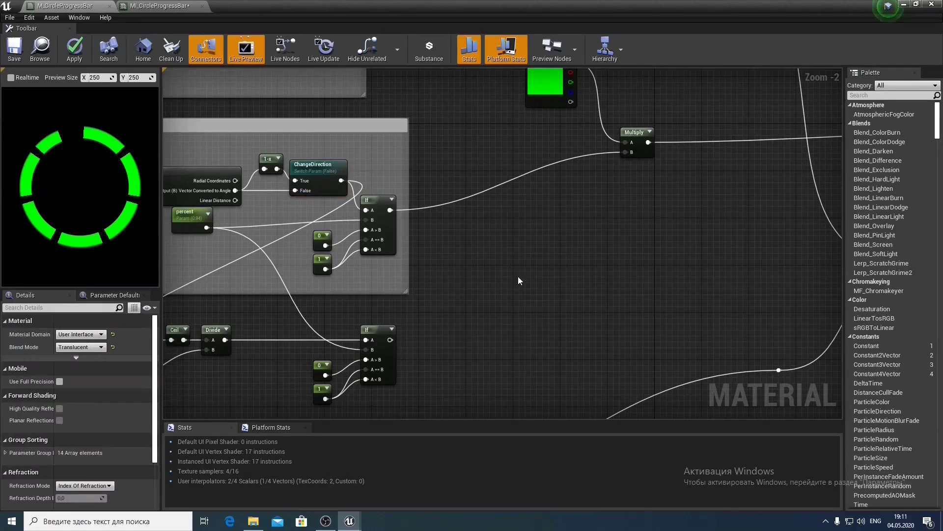
key("ctrl+v")
scroll(498, 257, "up", 2)
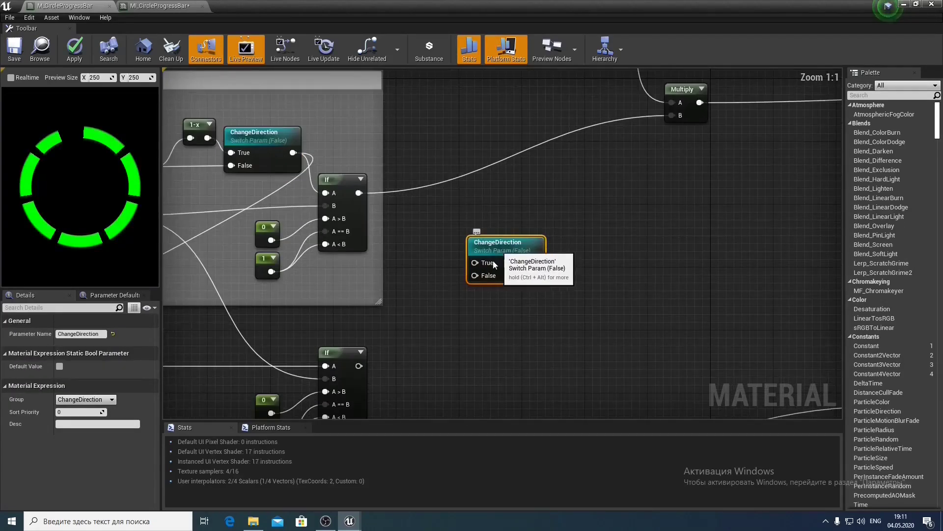
key("F2")
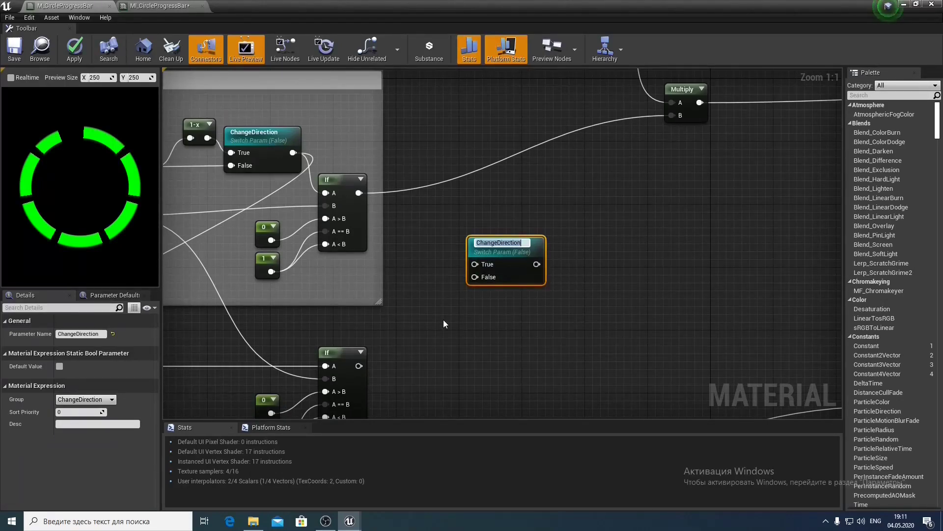
type("Use")
type("Sr")
key("BackSpace")
type("tep")
key("Return")
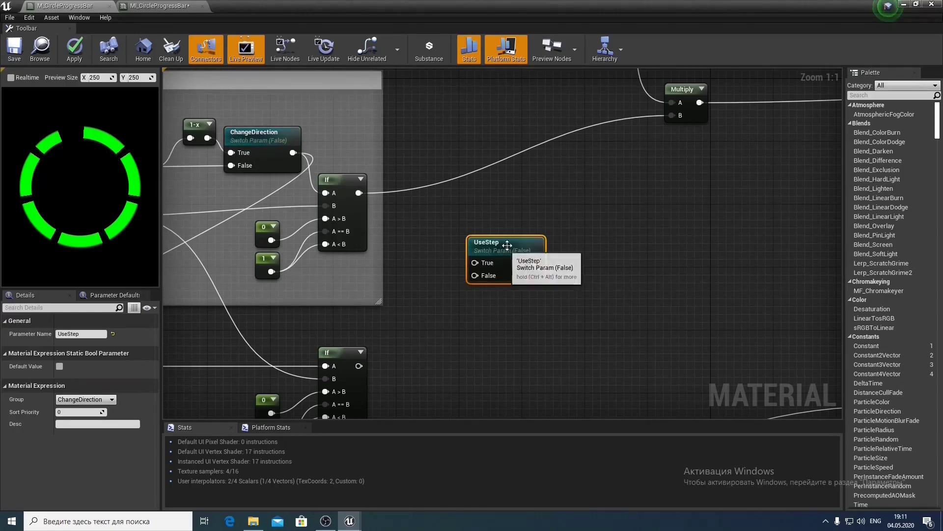
Connect the new If node to UseStep's True input, the Angle group's If to False, and the switch output to the color Multiply's B input
left_click_drag(506, 245, 490, 285)
right_click_drag(414, 310, 469, 269)
left_click(484, 255)
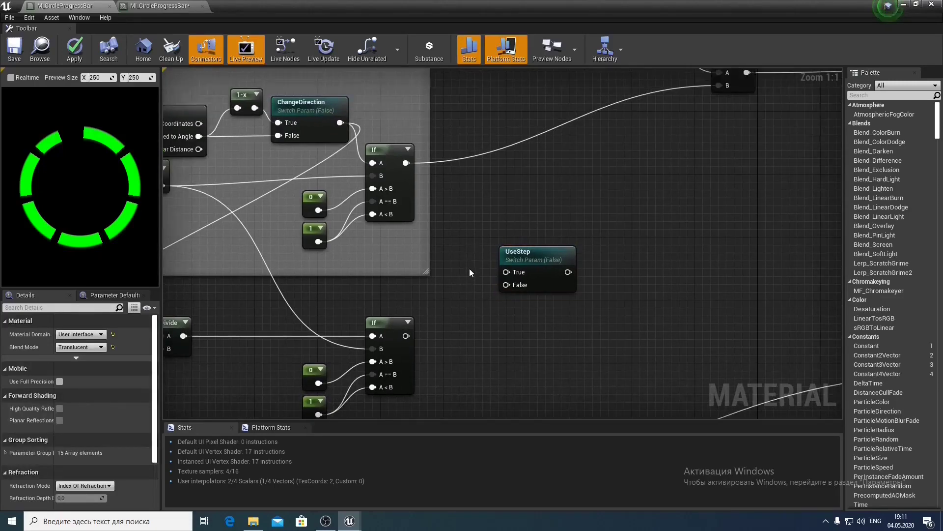
left_click_drag(506, 270, 521, 254)
left_click_drag(405, 335, 522, 256)
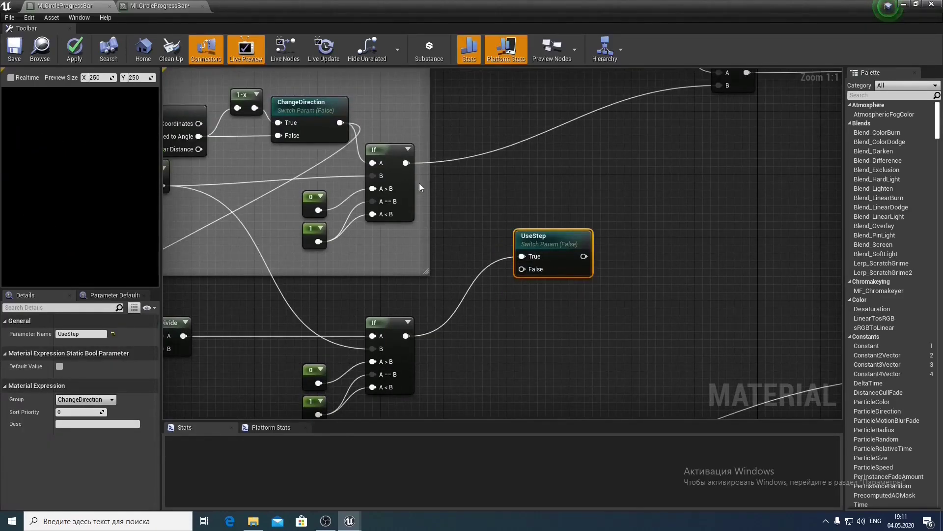
left_click_drag(407, 163, 522, 268)
left_click_drag(541, 236, 532, 205)
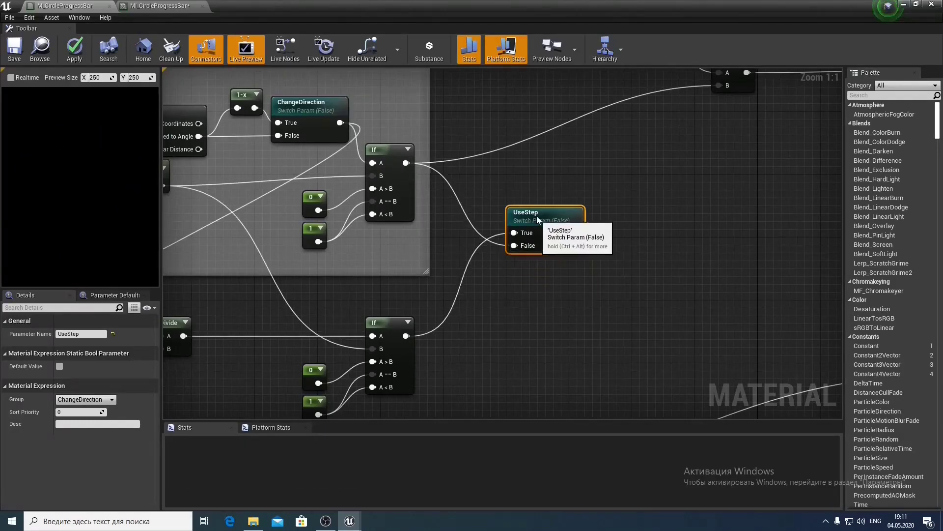
right_click_drag(532, 205, 464, 282)
left_click_drag(507, 301, 651, 162)
Enclose the NumberOfSections, Multiply, Ceil, Divide and new If nodes in a comment group titled Step
scroll(590, 203, "down", 1)
right_click_drag(550, 323, 715, 196)
left_click_drag(287, 170, 645, 280)
type("c")
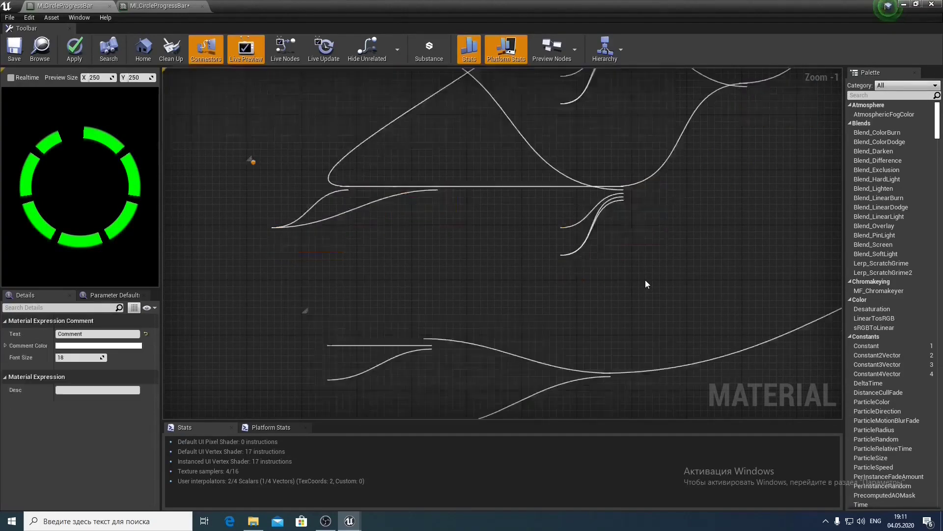
type("S")
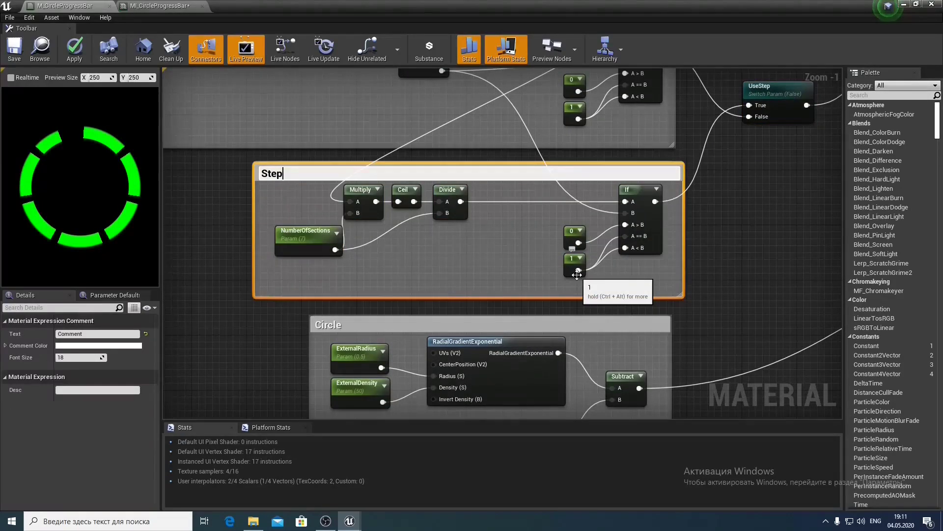
type("tep")
key("Return")
Resize the Angle comment group to enclose the Step group, moving Step up inside it and trimming Angle's spare height
scroll(673, 191, "down", 2)
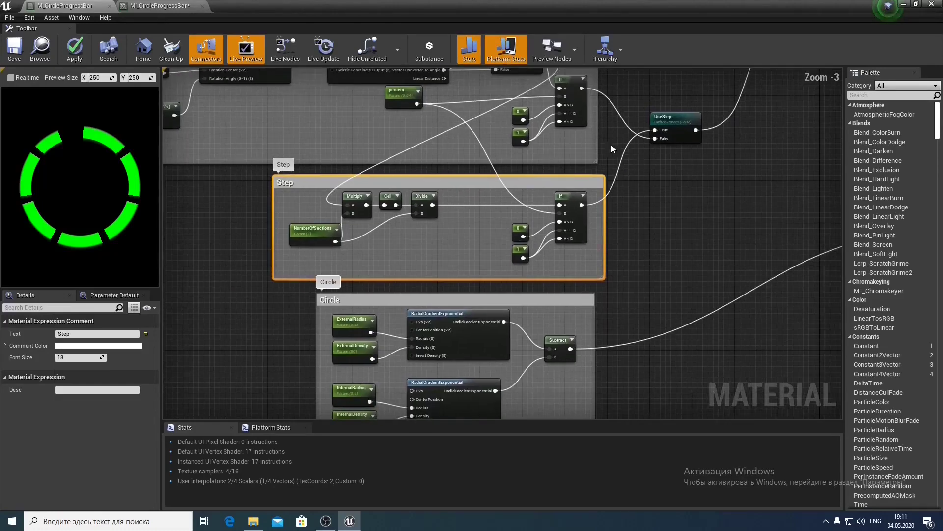
left_click_drag(585, 162, 589, 285)
left_click(666, 238)
right_click_drag(667, 238, 506, 260)
left_click_drag(506, 261, 502, 235)
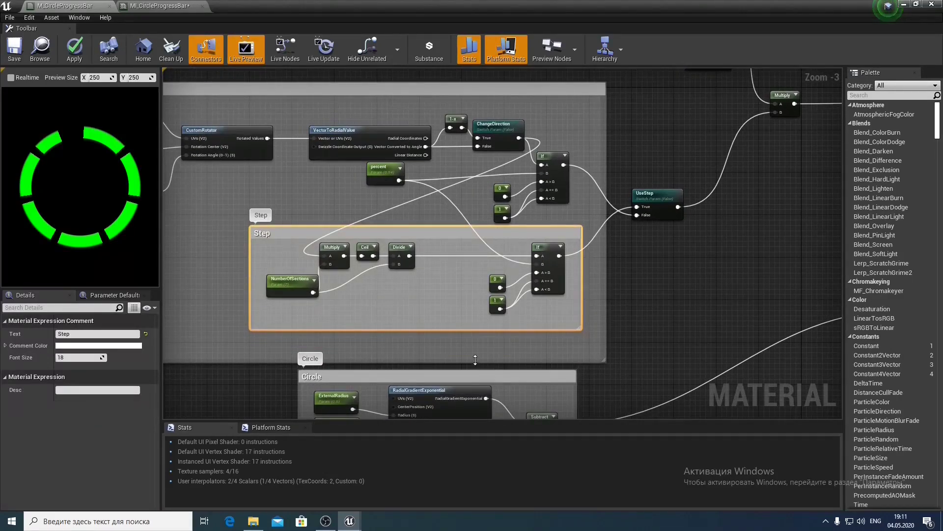
left_click_drag(475, 360, 473, 330)
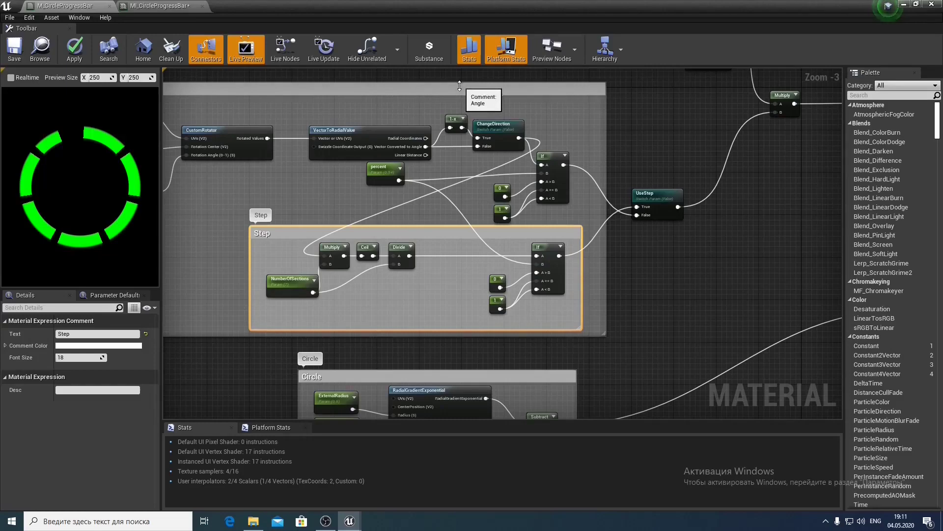
left_click_drag(459, 83, 459, 95)
Tidy the TexCoord, StartAngle and neighbouring nodes beneath the Angle group's title so they sit closer together
right_click_drag(458, 95, 636, 101)
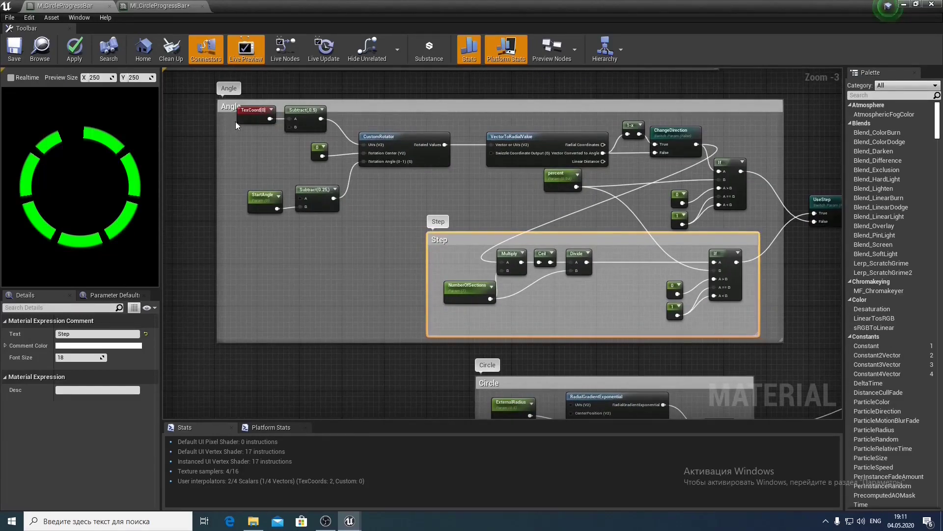
left_click_drag(236, 122, 315, 167)
mouse_move(258, 180)
left_mouse_down()
mouse_move(319, 201)
mouse_move(317, 189)
mouse_move(264, 184)
left_mouse_up()
left_click(313, 206)
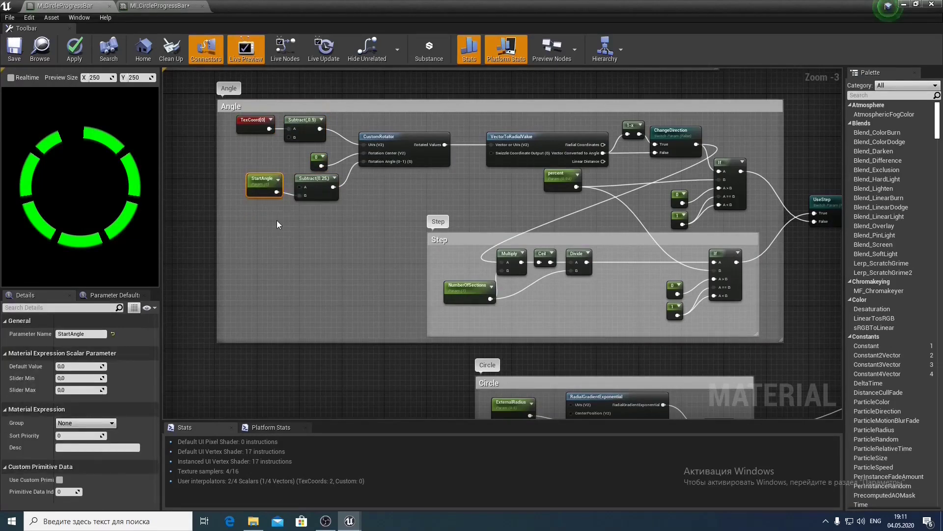
Shift the Circle comment group slightly up beneath the Angle group and save the material
right_click_drag(278, 225, 138, 111)
left_click(537, 226)
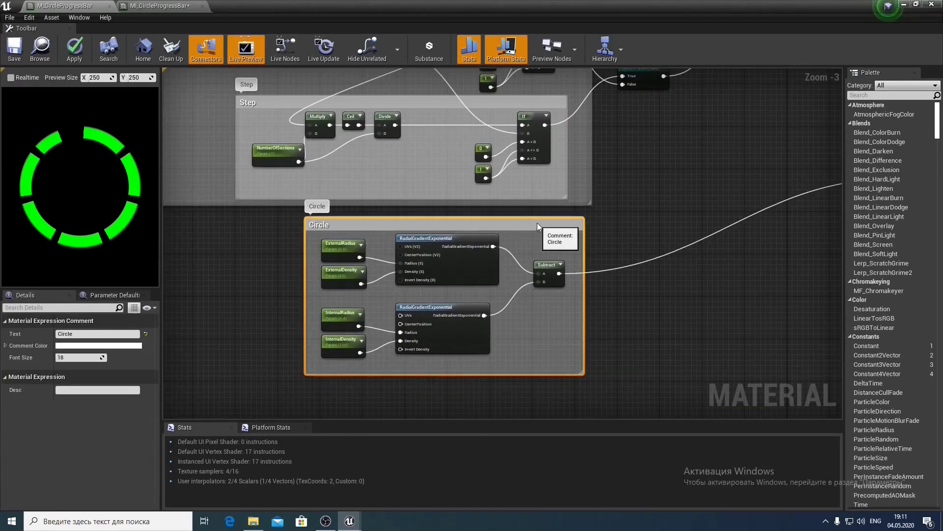
left_click_drag(537, 225, 543, 219)
right_click_drag(704, 114, 488, 267)
scroll(418, 251, "up", 1)
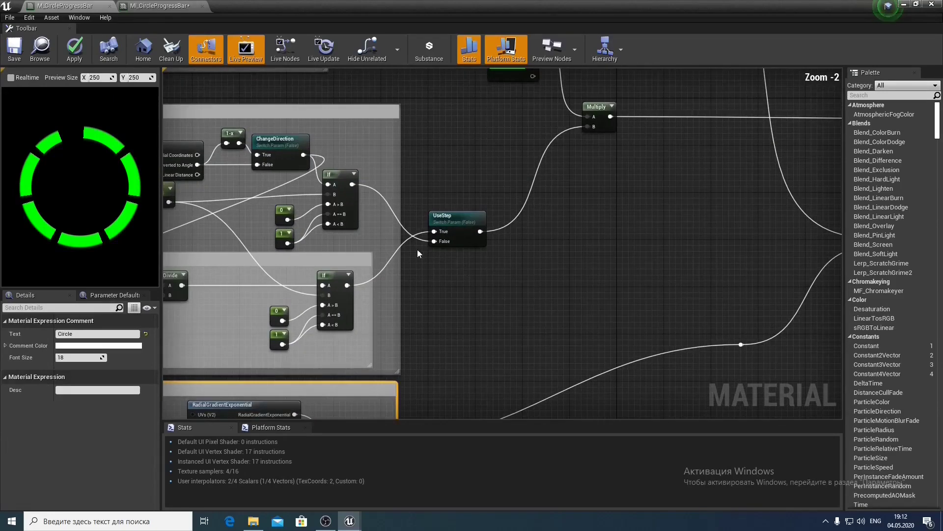
left_click(15, 48)
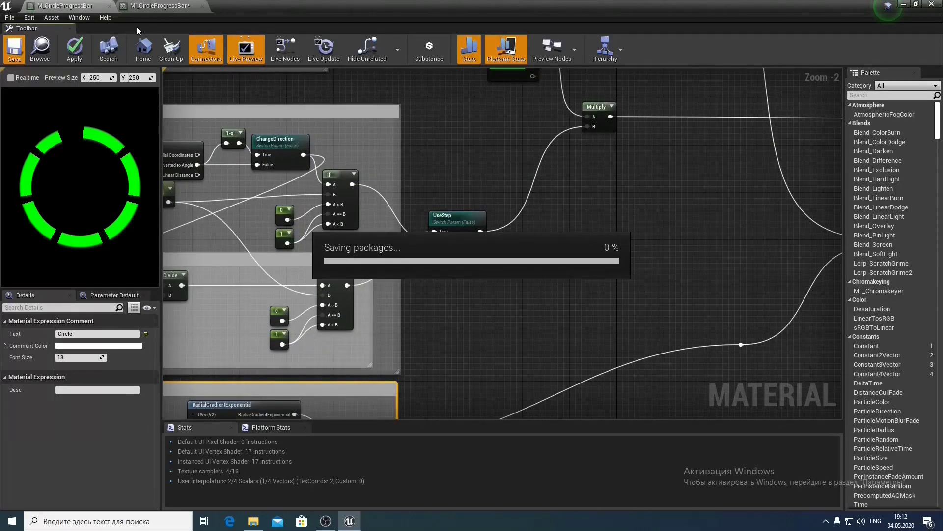
In the MI_CircleProgressBar instance, lower percent to about 0.50, override and turn on UseStep, and vary percent to test the stepping
left_click(159, 6)
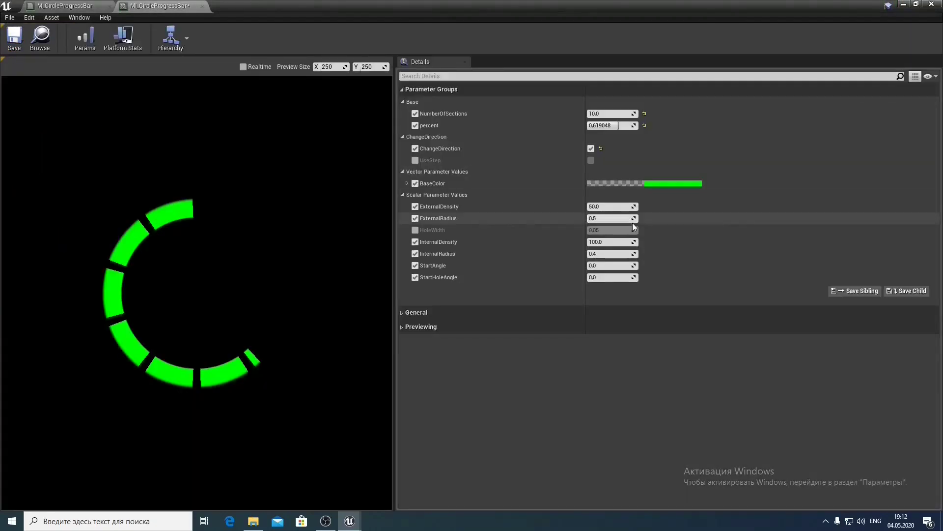
mouse_move(614, 125)
left_mouse_down()
mouse_move(634, 125)
mouse_move(593, 126)
mouse_move(634, 125)
mouse_move(598, 125)
mouse_move(625, 125)
mouse_move(614, 125)
left_mouse_up()
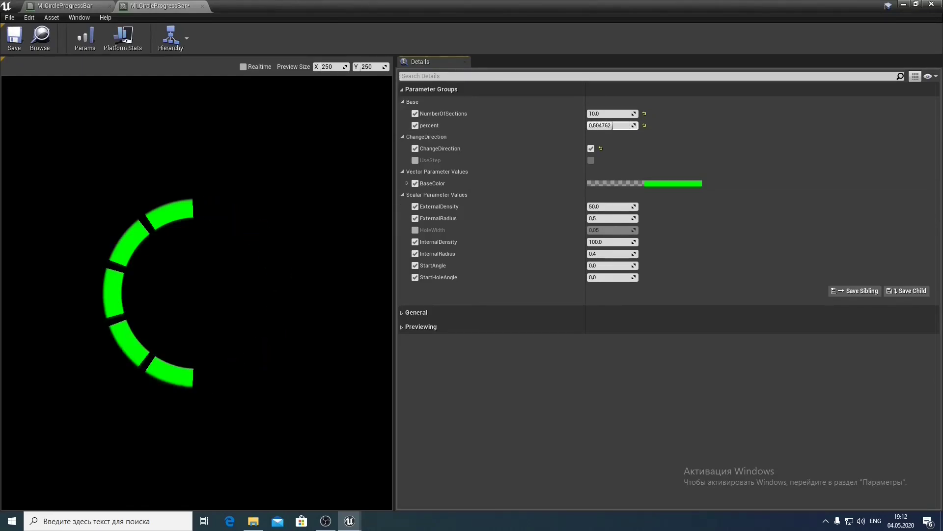
left_click(415, 161)
left_click(591, 160)
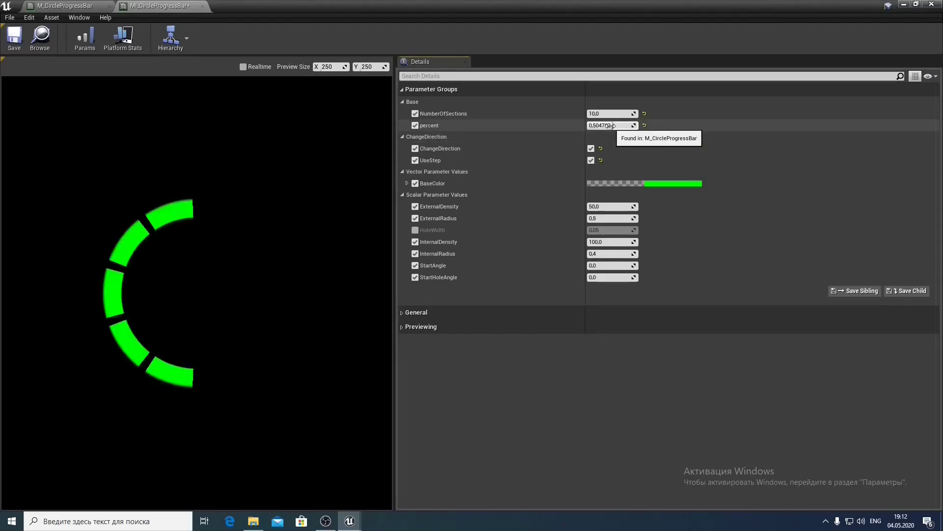
left_click_drag(611, 126, 631, 126)
Back in the M_CircleProgressBar material graph, assign the UseStep switch parameter to the Base group
left_click(91, 9)
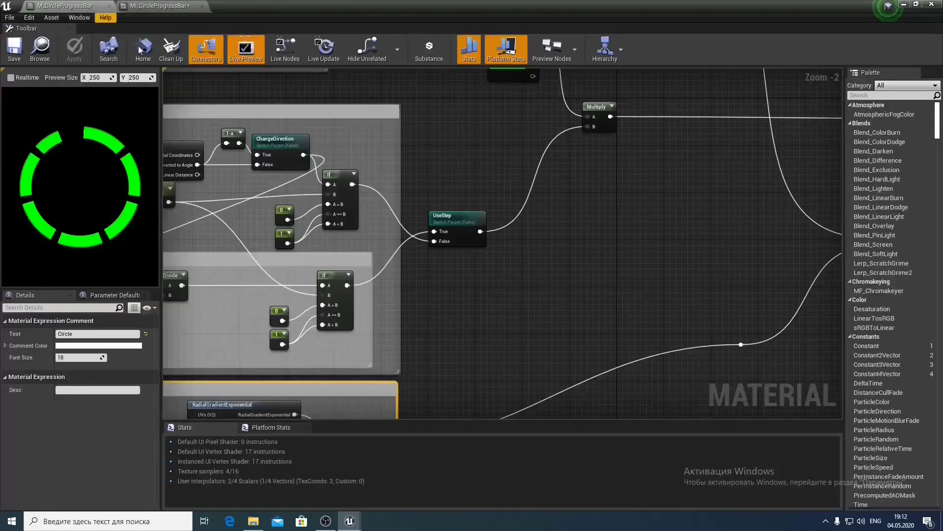
right_click_drag(440, 263, 585, 189)
left_click(596, 145)
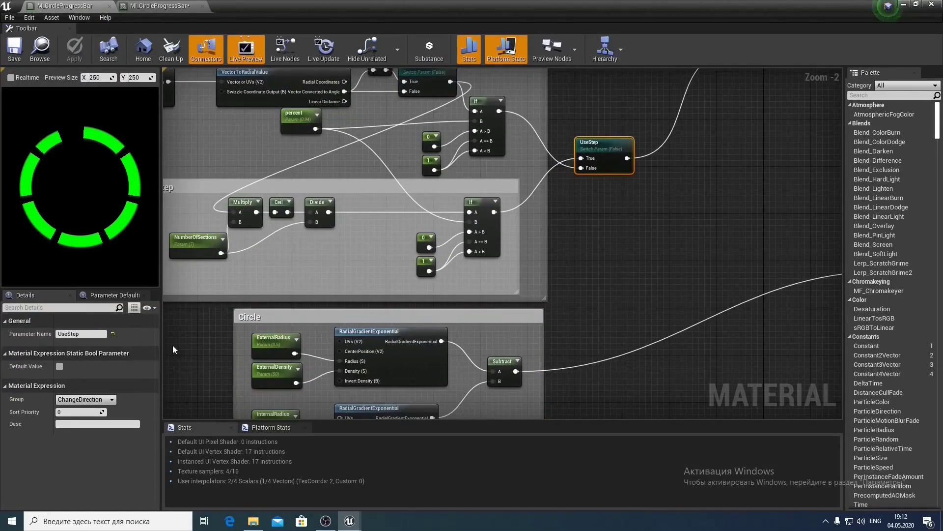
key("ctrl+a")
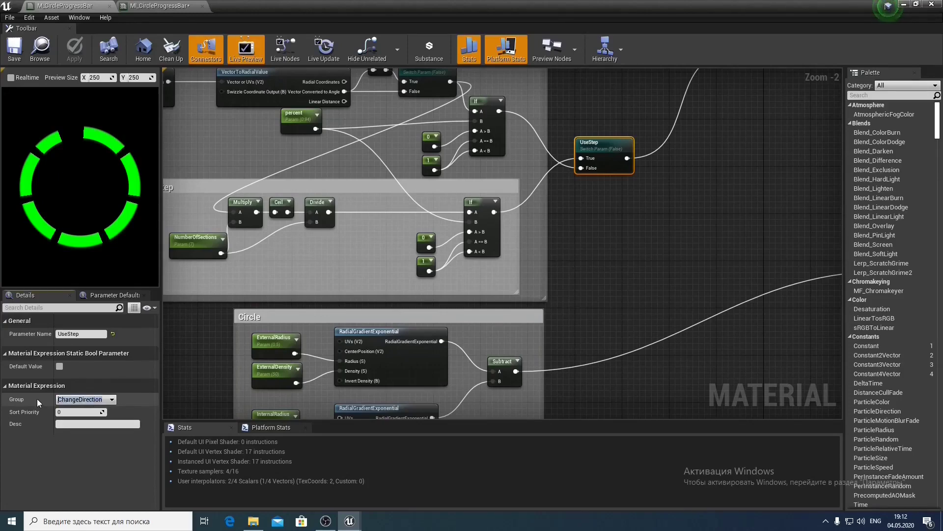
type("Base")
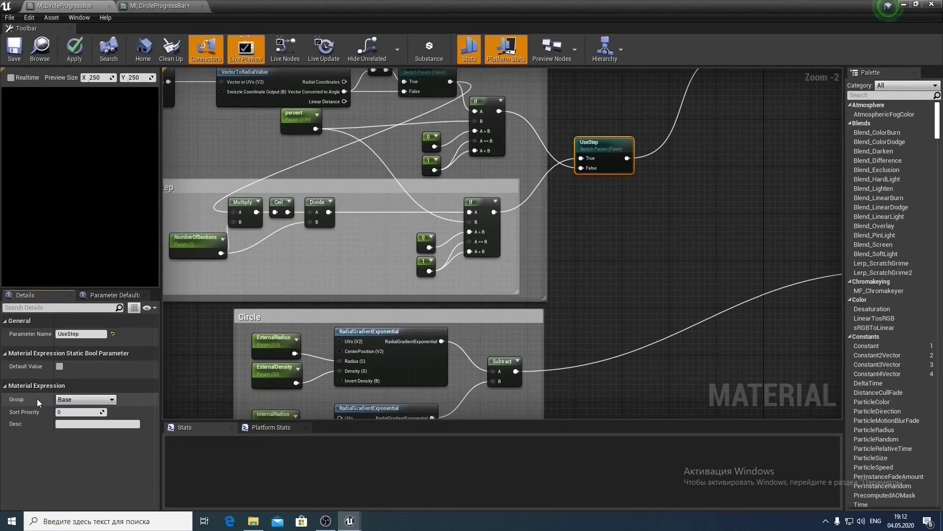
Confirm UseStep's Base group and check the group and sort priority of the NumberOfSections parameter
key("Return")
left_click(573, 244)
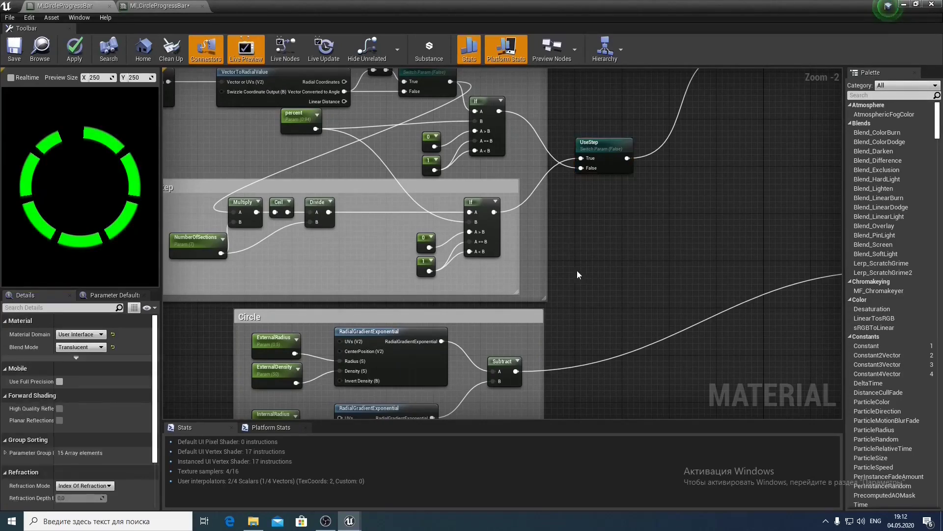
left_click(206, 241)
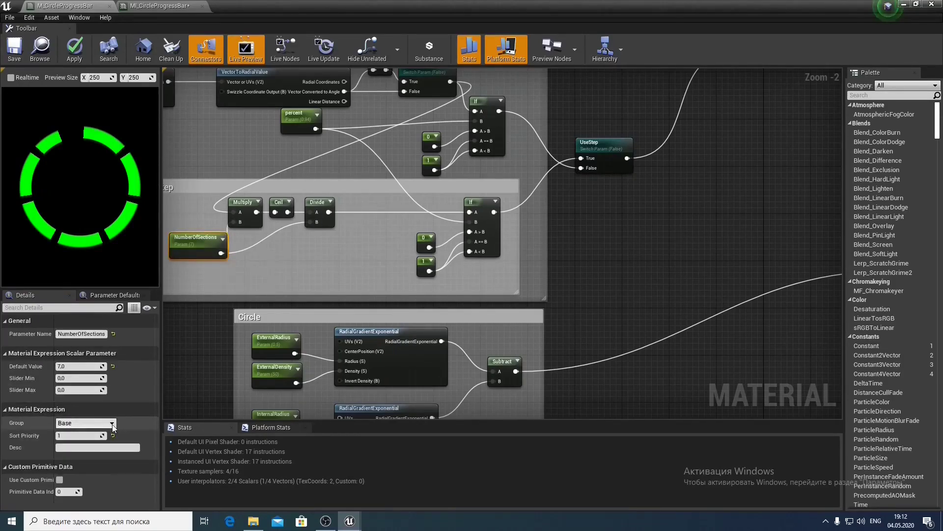
right_click_drag(691, 228, 636, 298)
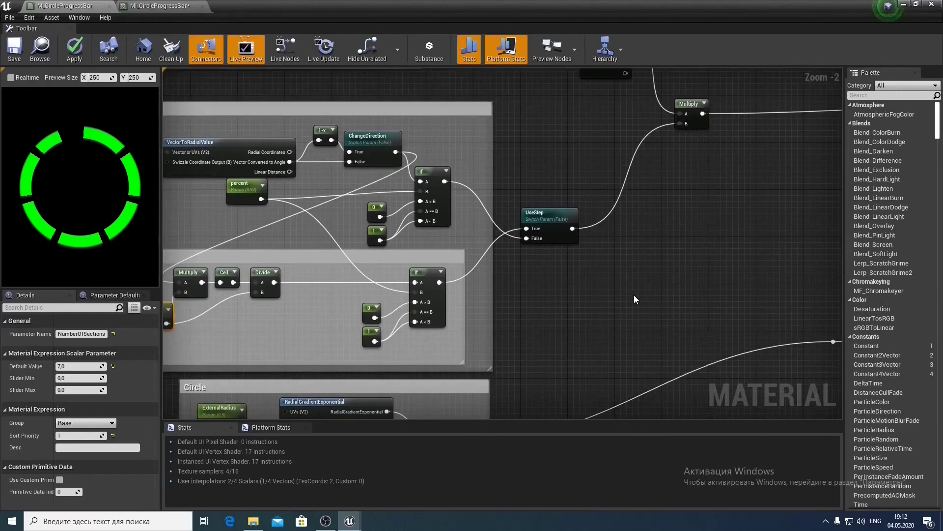
scroll(633, 295, "down", 4)
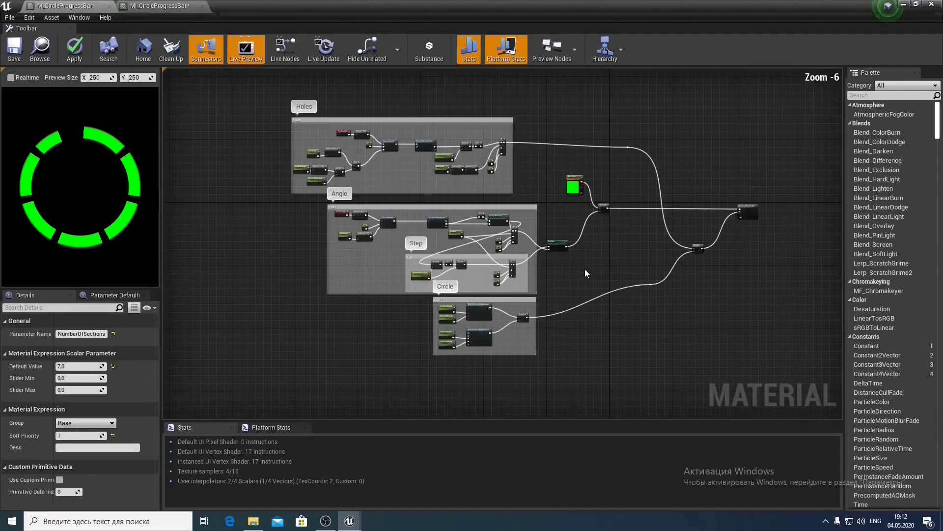
scroll(564, 257, "up", 2)
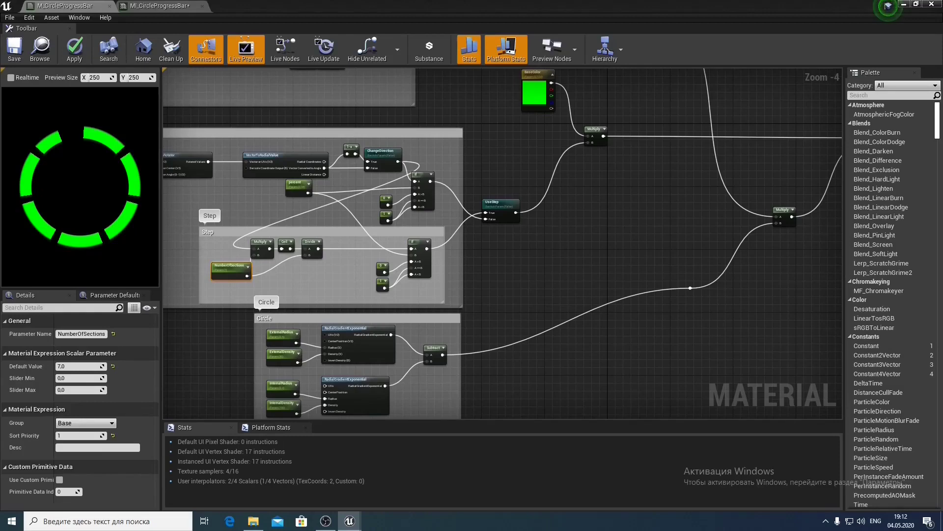
In the MI_CircleProgressBar instance, lower percent to about 0.24 to test the section stepping
left_click(159, 6)
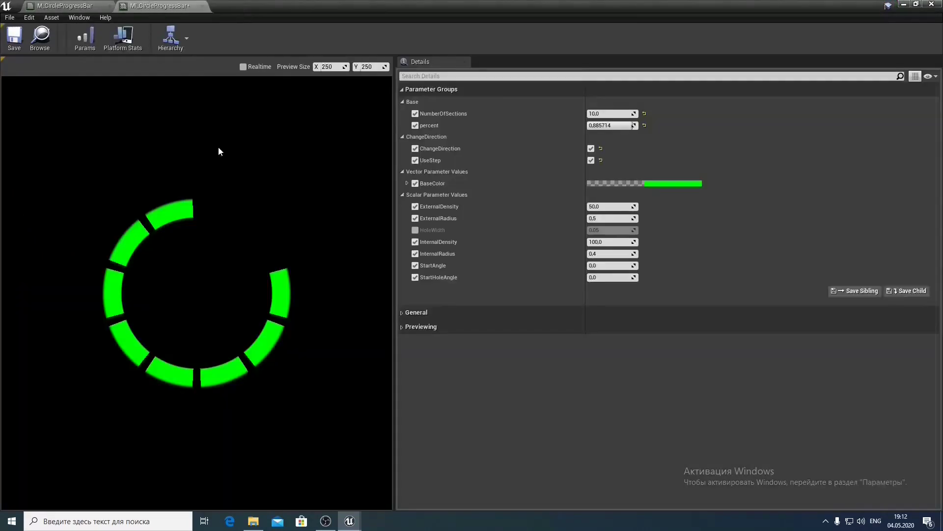
left_click_drag(628, 125, 598, 125)
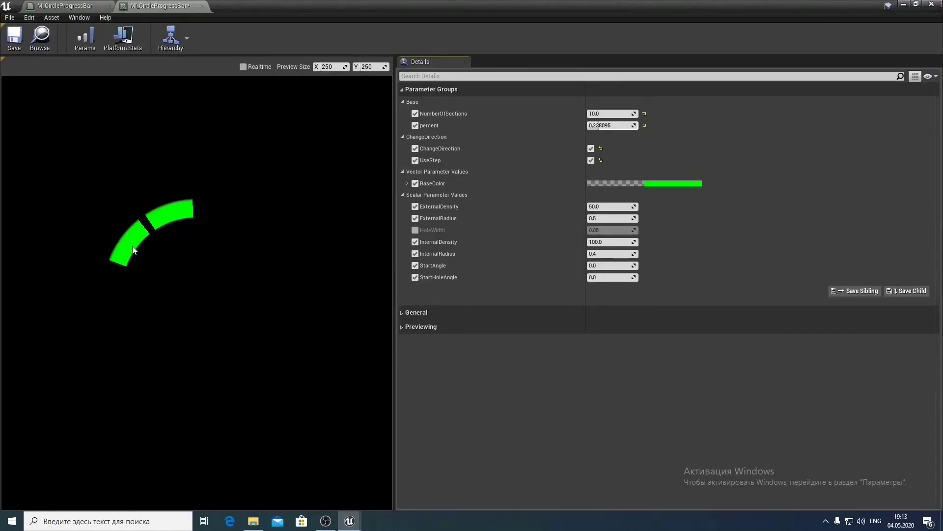
Back in the M_CircleProgressBar graph, move the reroute point on the Circle group's output wire down level with the Subtract node
left_click(69, 6)
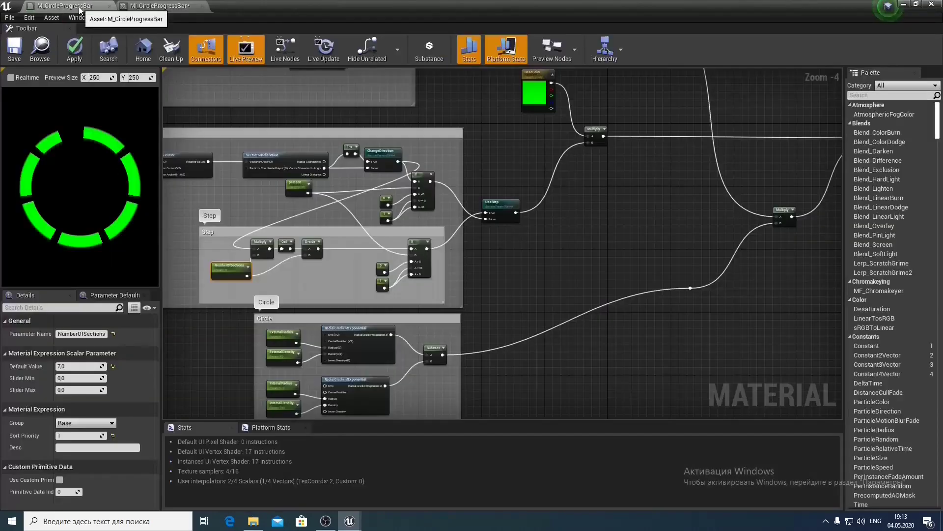
right_click_drag(564, 263, 543, 254)
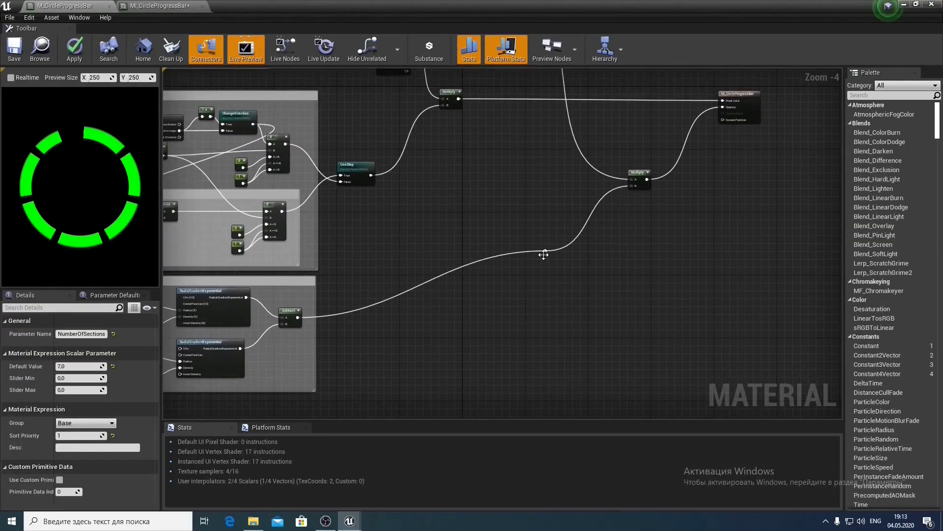
left_click_drag(547, 253, 519, 320)
left_click(576, 346)
Add a Constant node below the Circle output wire, convert it to a parameter and name it BGPower
right_click_drag(579, 347, 495, 306)
right_click(495, 305)
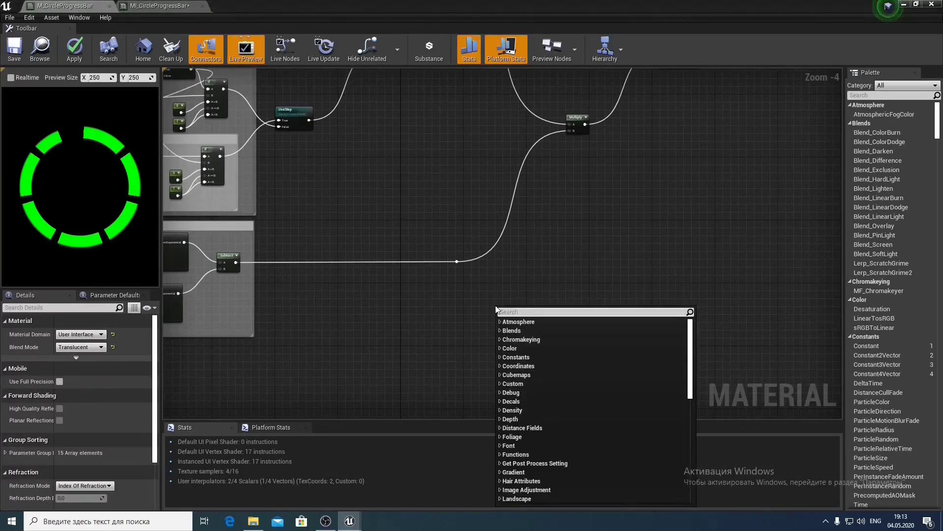
type("cons")
key("Return")
scroll(501, 310, "up", 3)
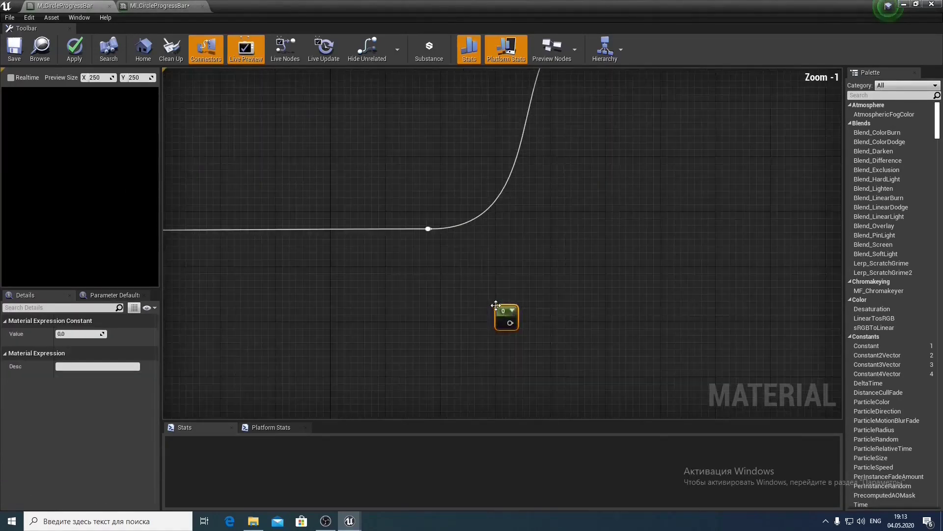
right_click(504, 316)
left_click(500, 319)
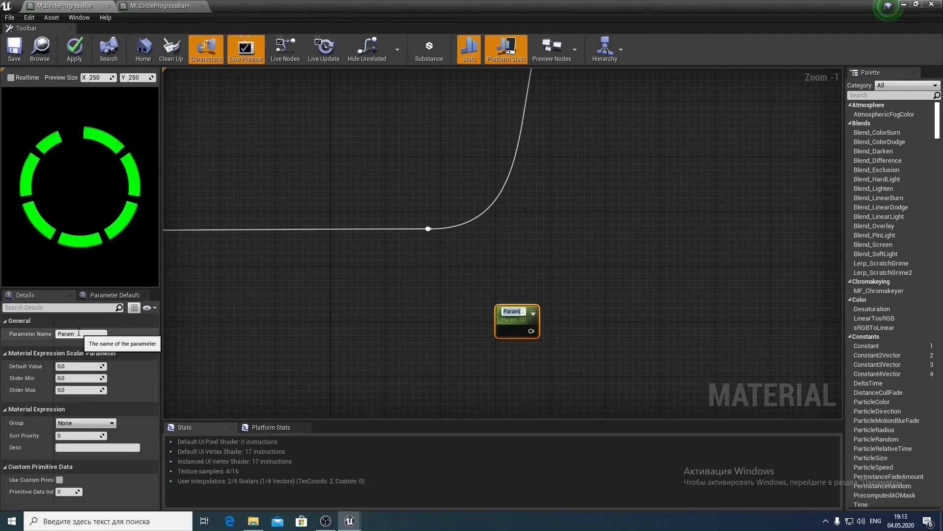
type("BGPower")
key("Return")
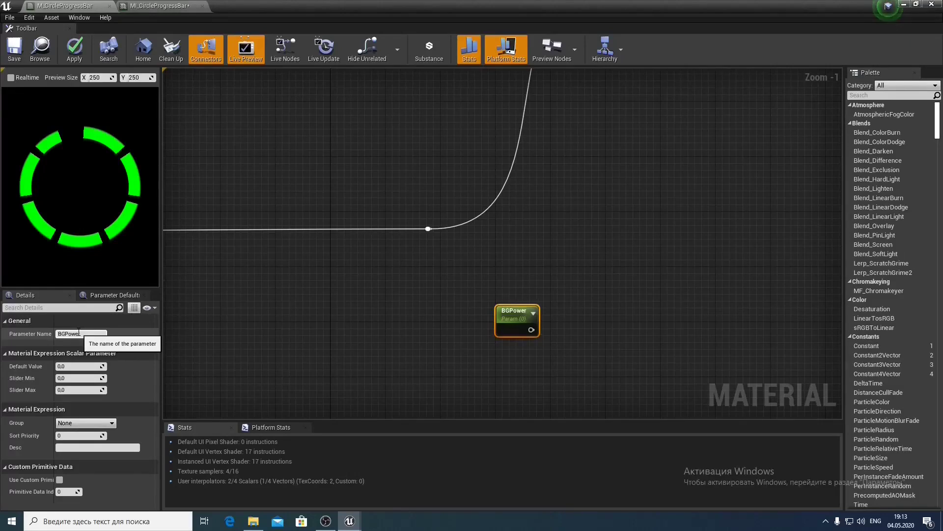
Assign BGPower to a Background group with sort priority 1 and place its node just beneath the reroute point
left_click(98, 423)
key("Return")
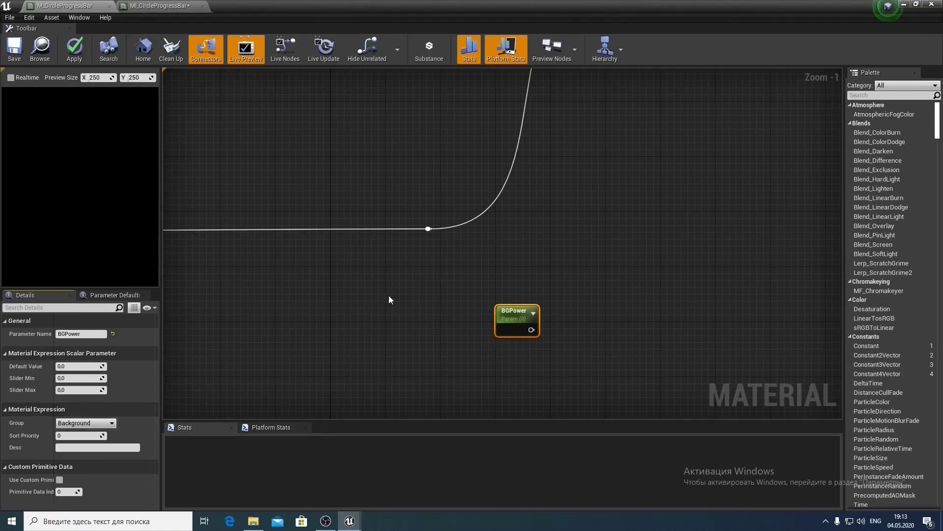
left_click_drag(508, 314, 466, 284)
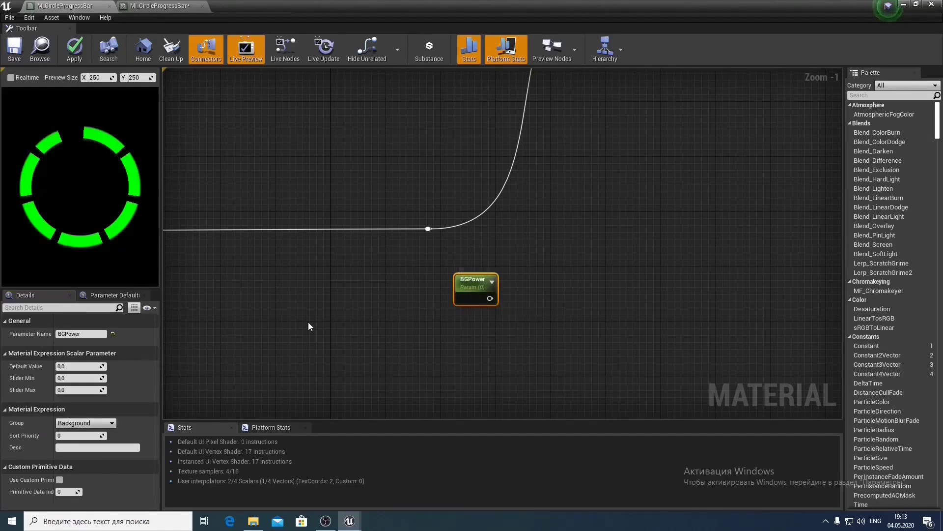
left_click(67, 435)
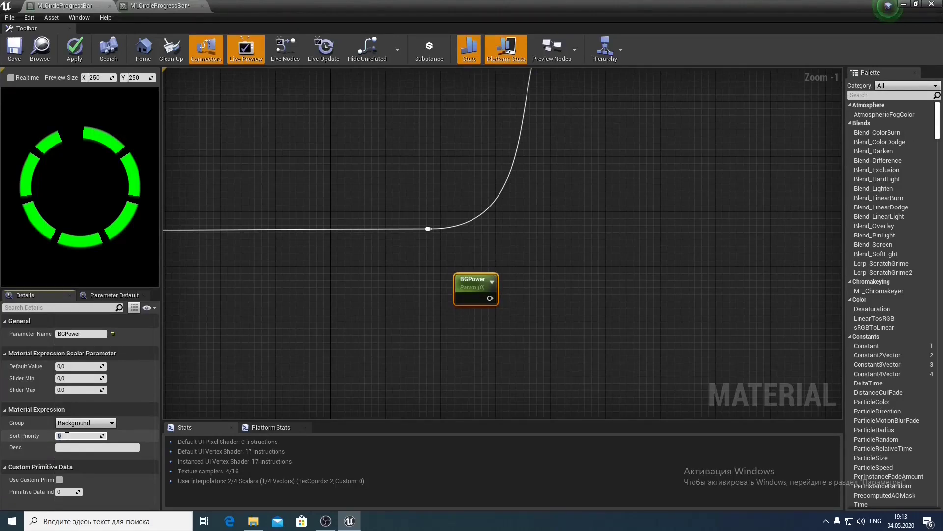
type("1")
key("Return")
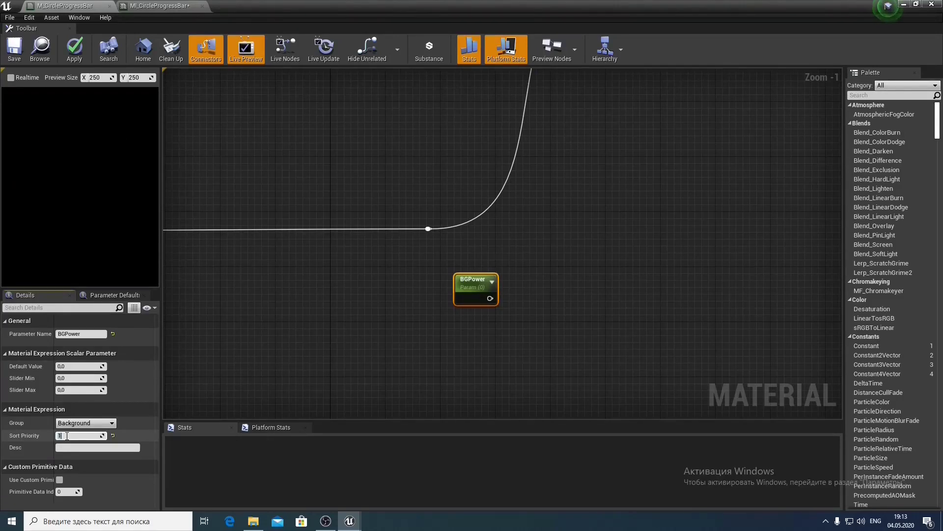
right_click_drag(544, 268, 505, 316)
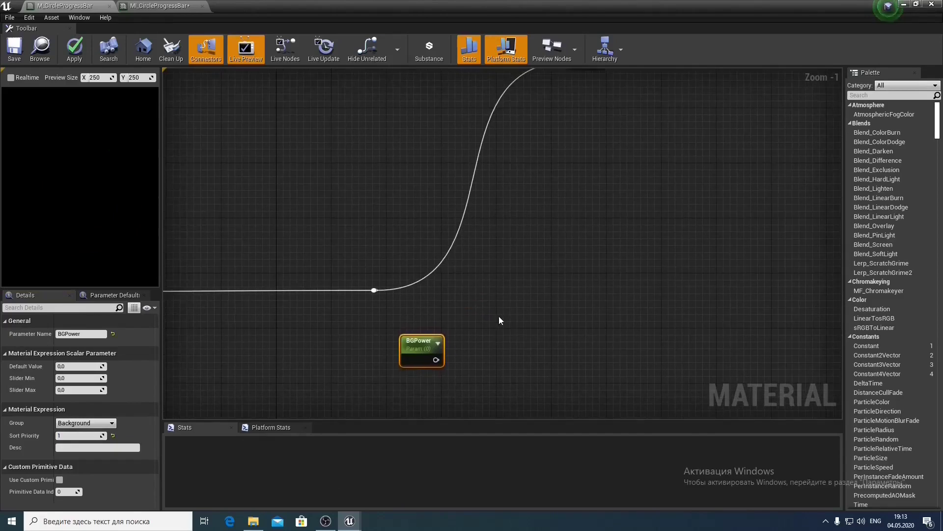
left_click_drag(421, 340, 405, 340)
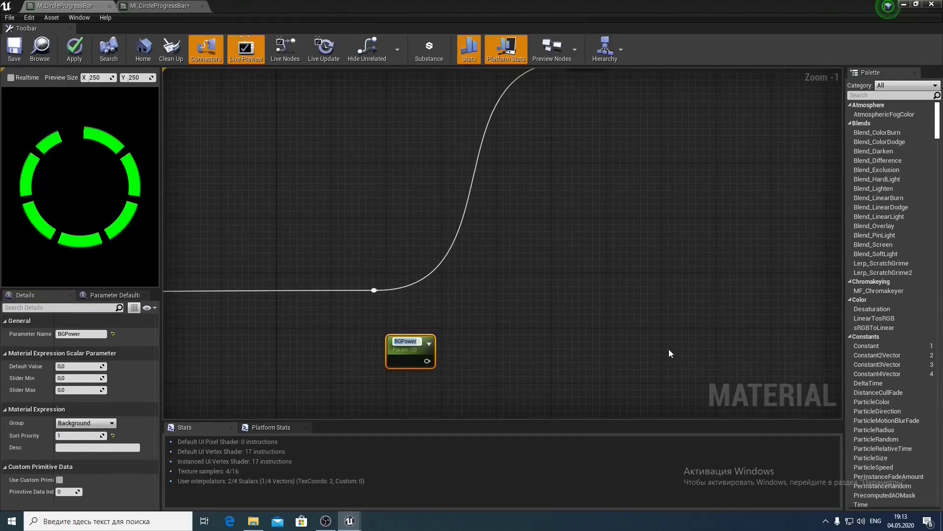
Create a Multiply node beside BGPower that multiplies the BaseColor output by BGPower
scroll(669, 352, "down", 4)
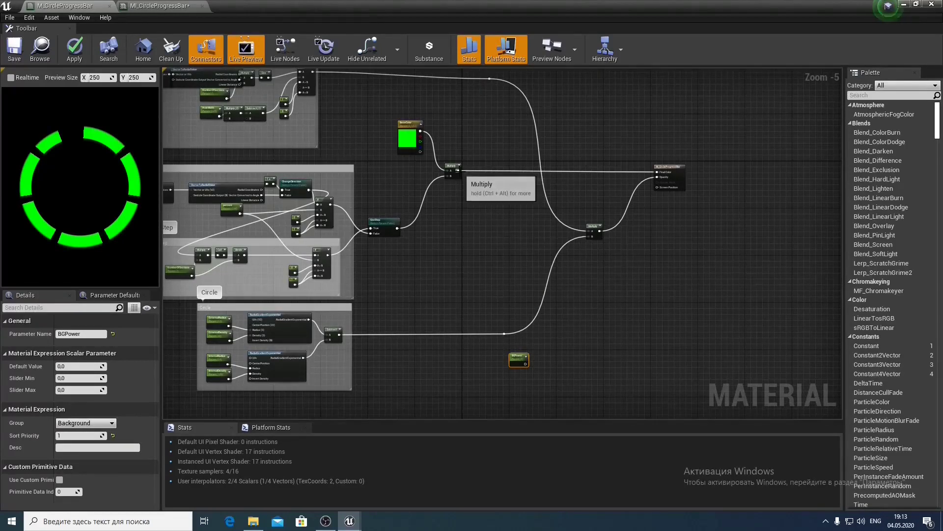
scroll(433, 167, "up", 2)
right_click_drag(431, 161, 466, 158)
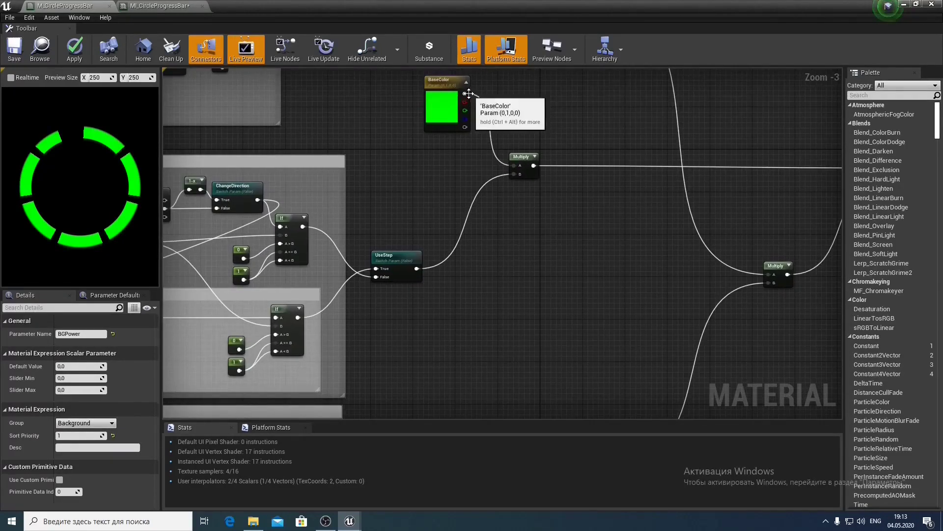
left_click_drag(465, 93, 573, 352)
scroll(500, 252, "down", 3)
scroll(555, 340, "up", 3)
type("*")
key("Return")
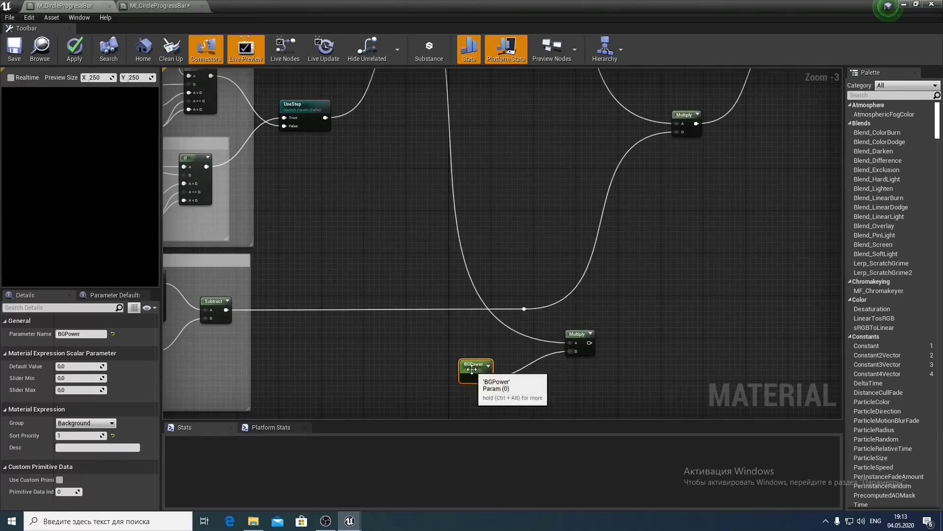
Set BGPower's default value to 0.001
left_click(79, 366)
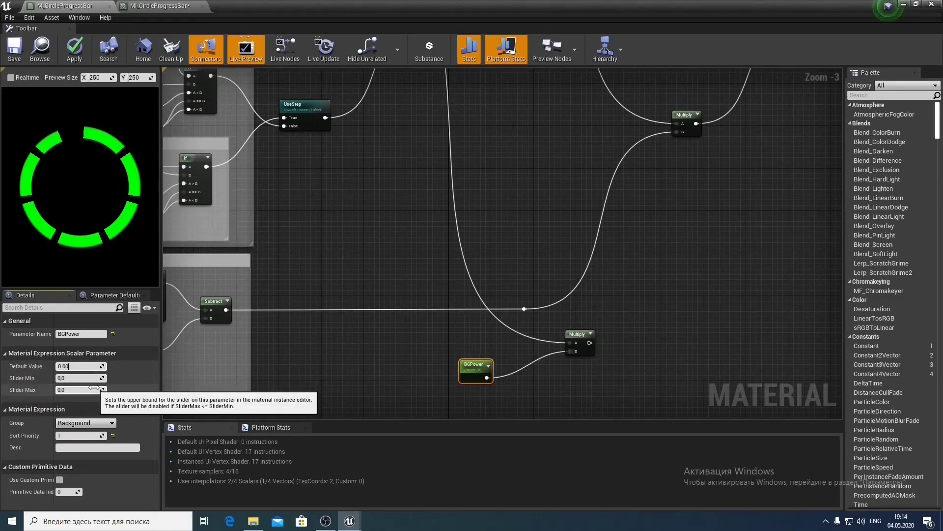
type("0.001")
key("Return")
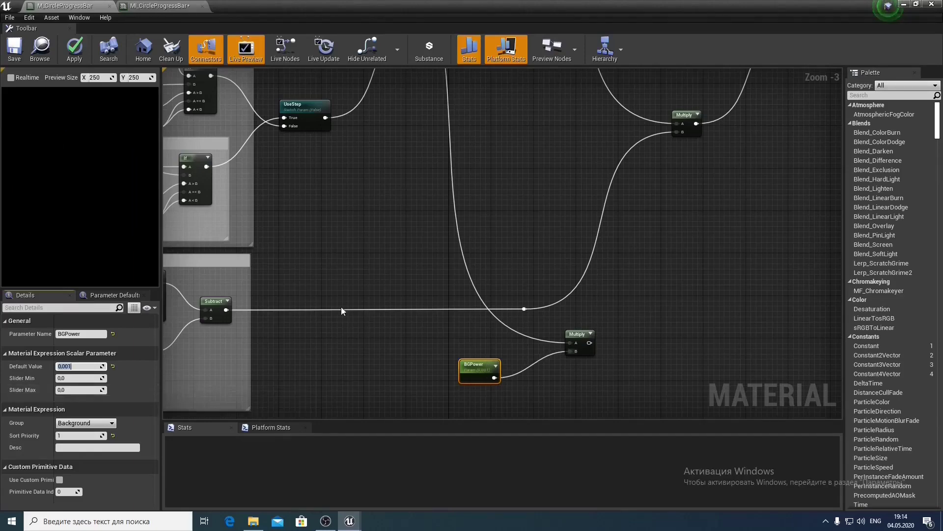
Preview the BGPower Multiply node and move the BGPower node closer to it
right_click(584, 341)
left_click(584, 339)
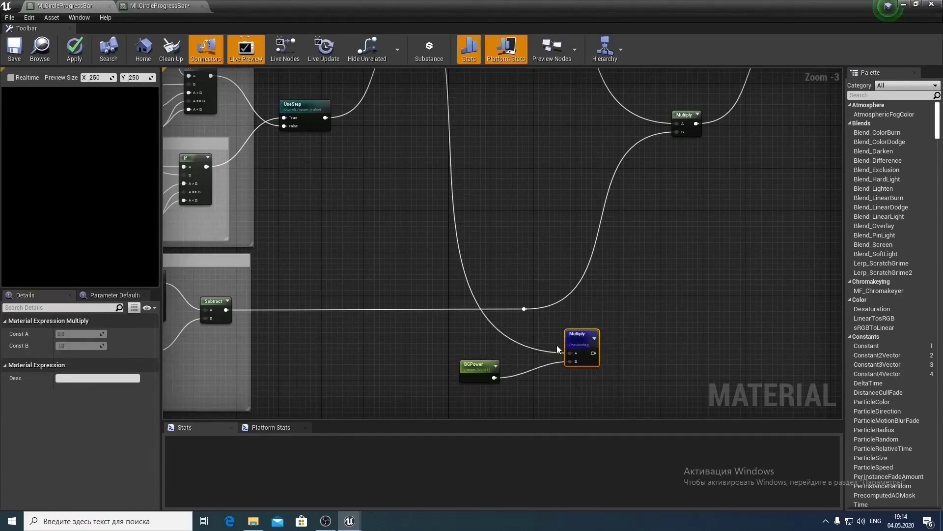
left_click_drag(481, 365, 496, 360)
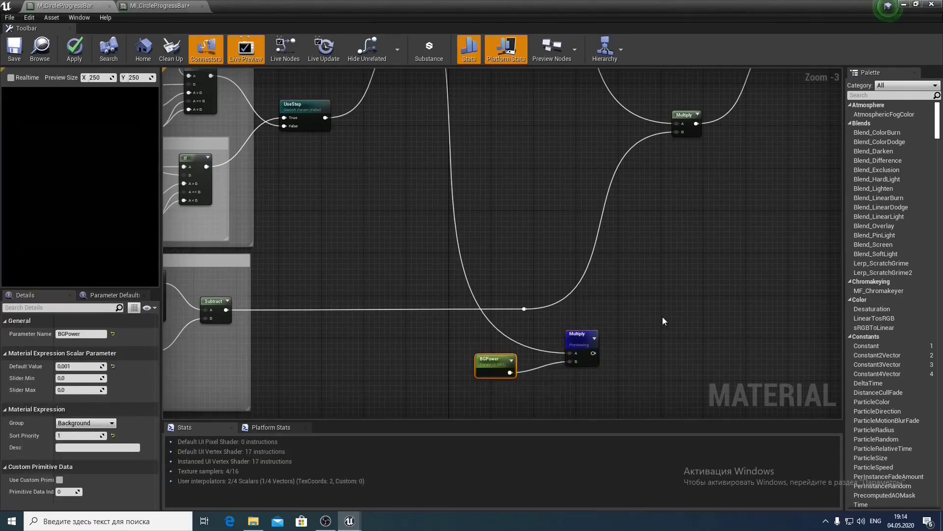
Create an Add node summing the UseStep-masked color Multiply and the BGPower Multiply, and connect it to the material's Final Color
right_click_drag(663, 318, 549, 365)
scroll(567, 334, "down", 2)
scroll(600, 275, "up", 1)
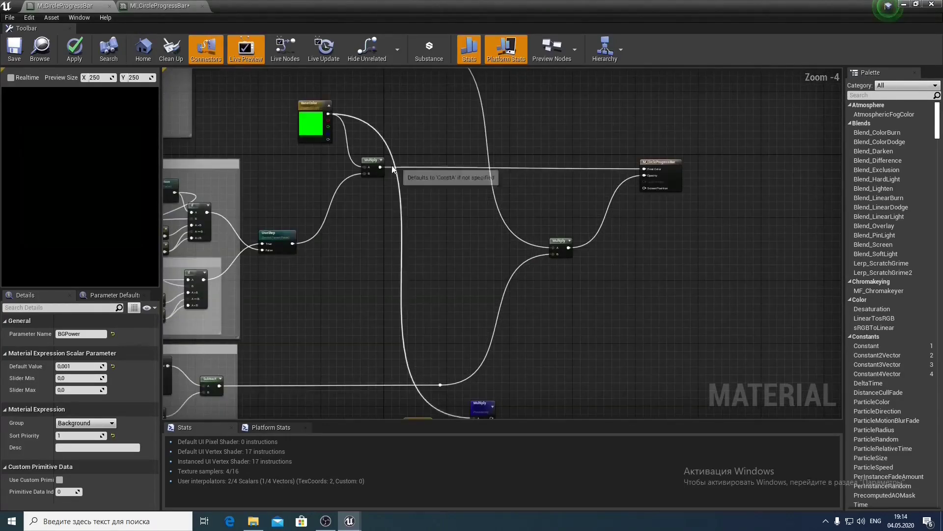
left_click_drag(382, 167, 559, 324)
type("add")
key("Return")
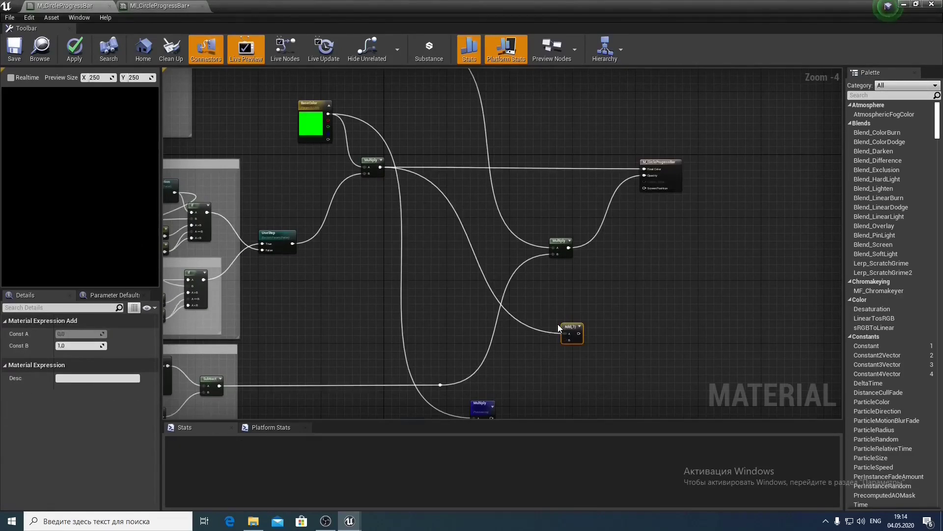
right_click_drag(533, 363, 519, 321)
left_click_drag(478, 376, 629, 128)
Preview the Multiply node combining BaseColor with UseStep, and save the material
right_click(355, 126)
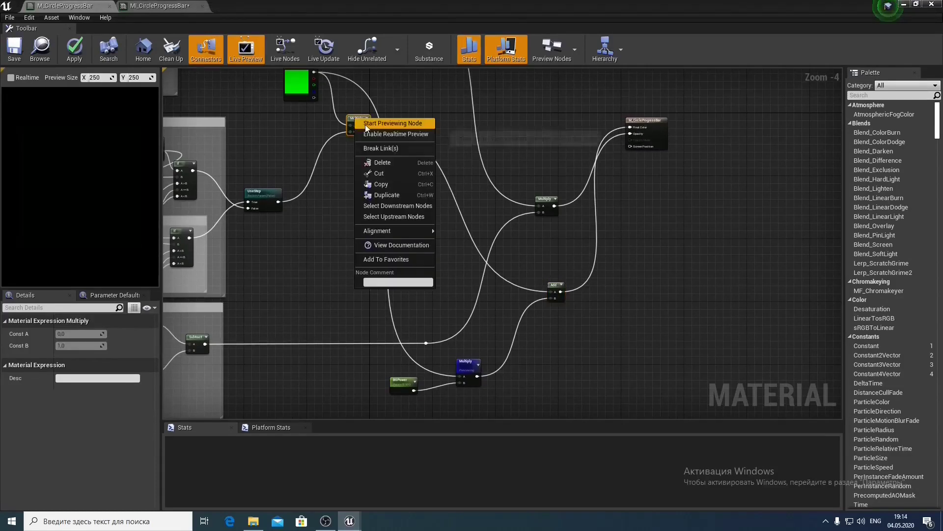
left_click(376, 120)
right_click_drag(444, 218, 458, 134)
left_click(446, 187)
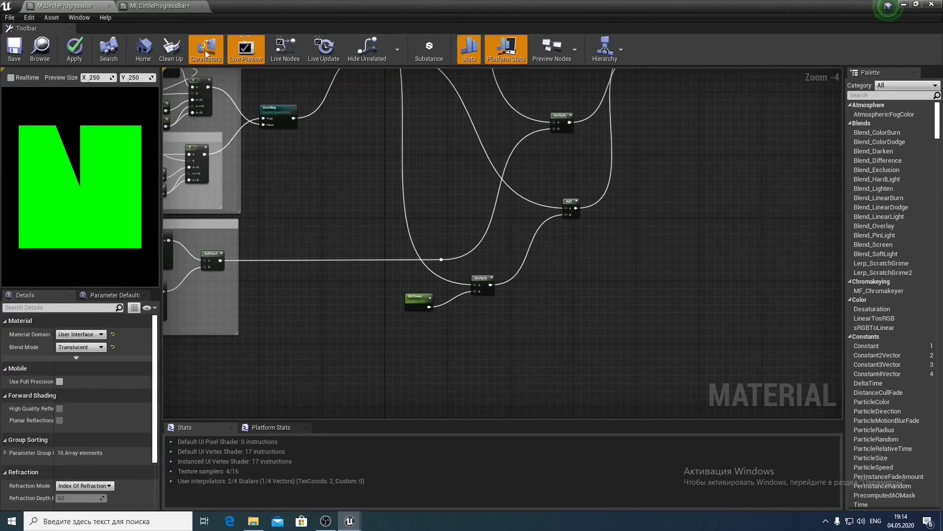
left_click(14, 47)
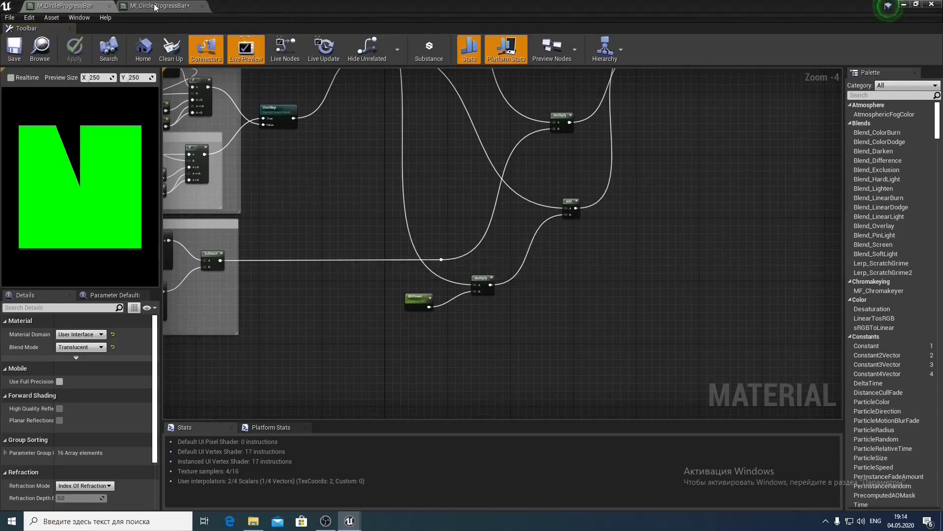
In the material instance, override BGPower with 0.01 and set percent to about 0.33
left_click(155, 6)
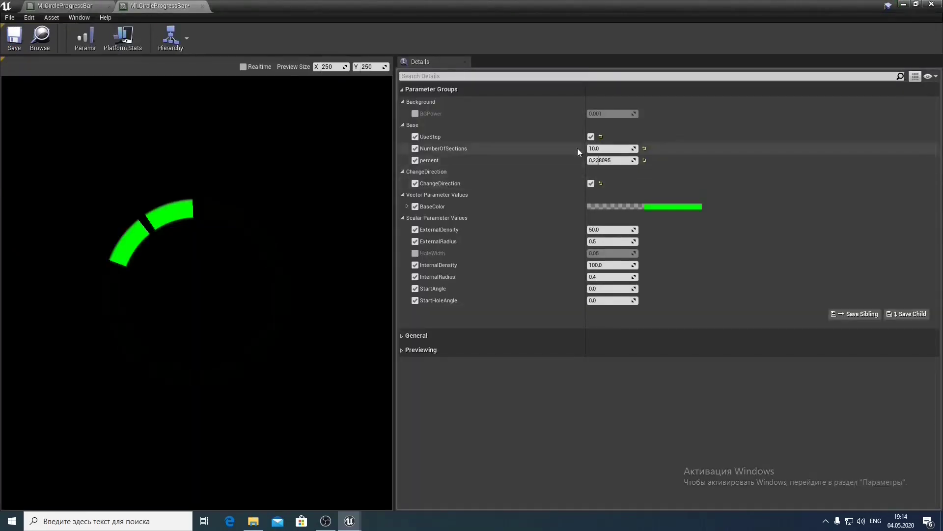
mouse_move(609, 160)
left_mouse_down()
mouse_move(654, 161)
mouse_move(588, 160)
mouse_move(638, 160)
mouse_move(595, 160)
left_mouse_up()
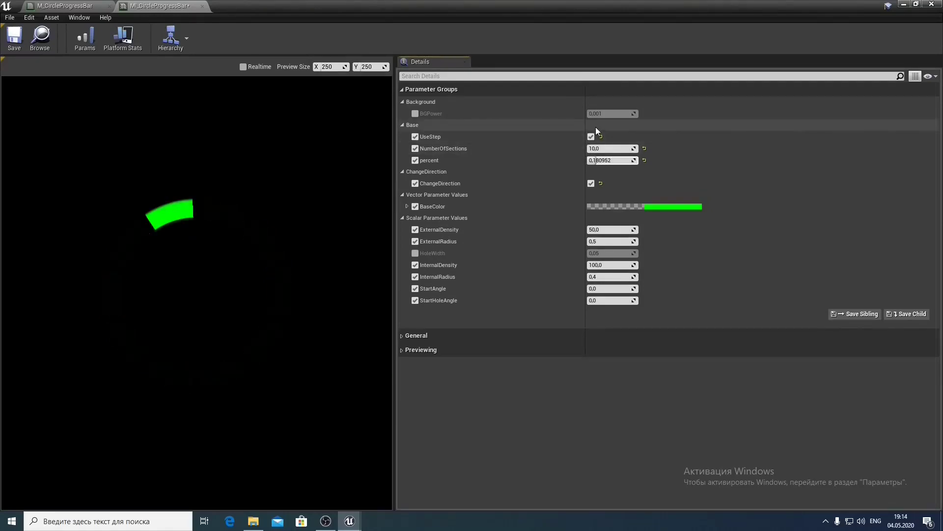
left_click(415, 114)
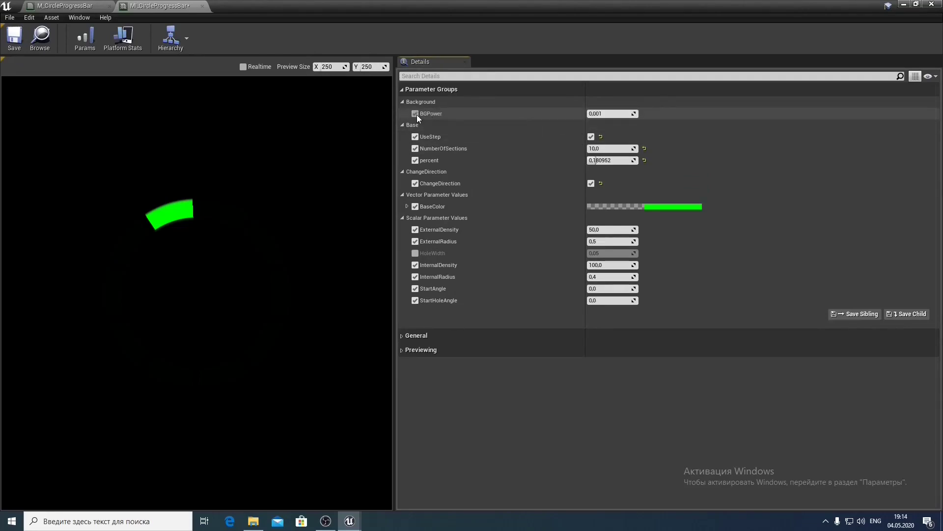
left_click(604, 113)
type("0.01")
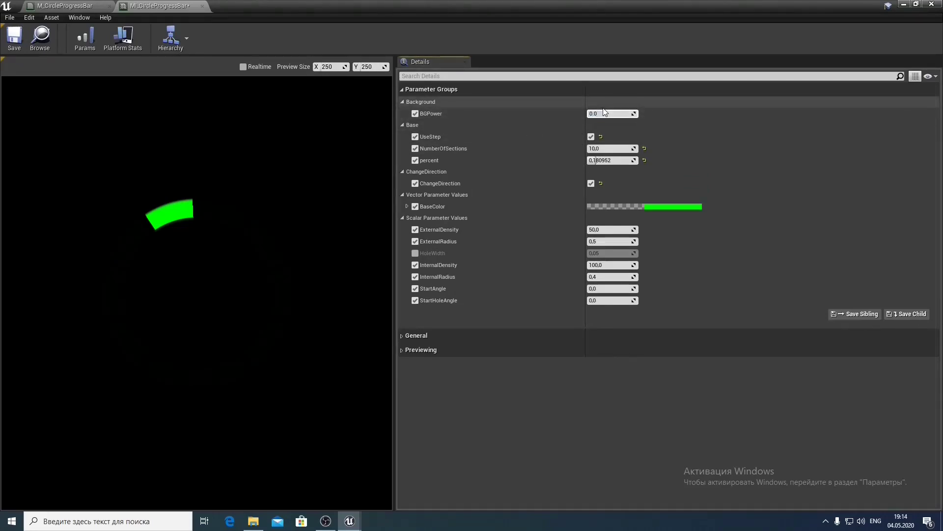
key("Return")
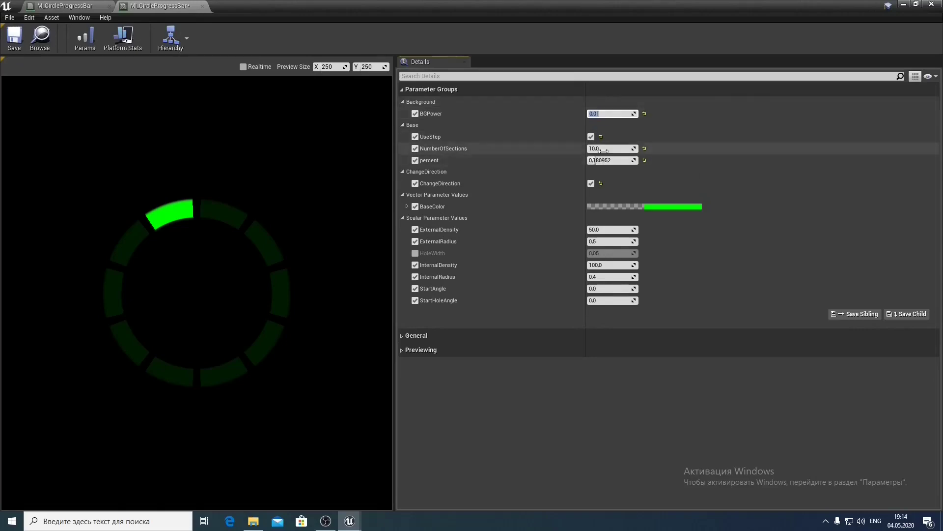
mouse_move(599, 160)
left_mouse_down()
mouse_move(632, 160)
mouse_move(588, 160)
mouse_move(638, 160)
mouse_move(588, 160)
mouse_move(604, 161)
left_mouse_up()
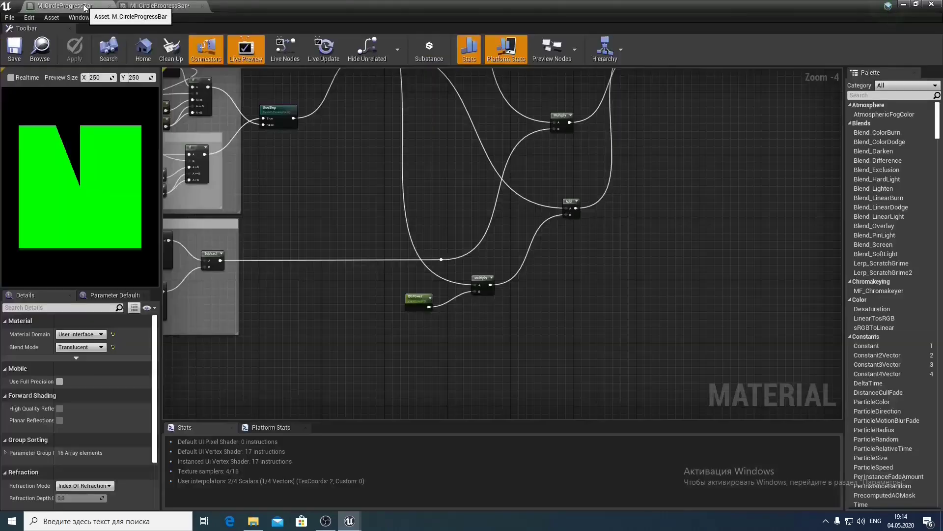
In the parent material M_CircleProgressBar, move the BGPower node level with its Multiply node
left_click(69, 6)
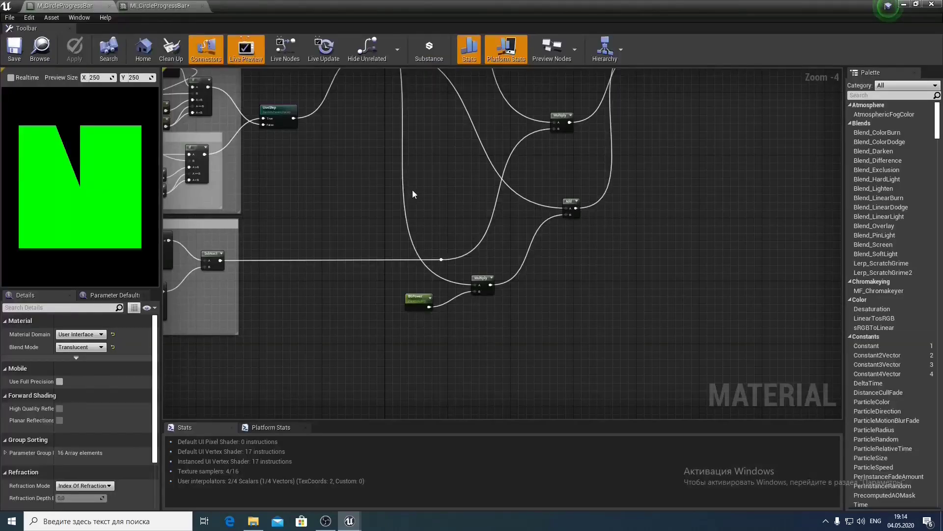
right_click_drag(412, 194, 556, 242)
left_click(441, 243)
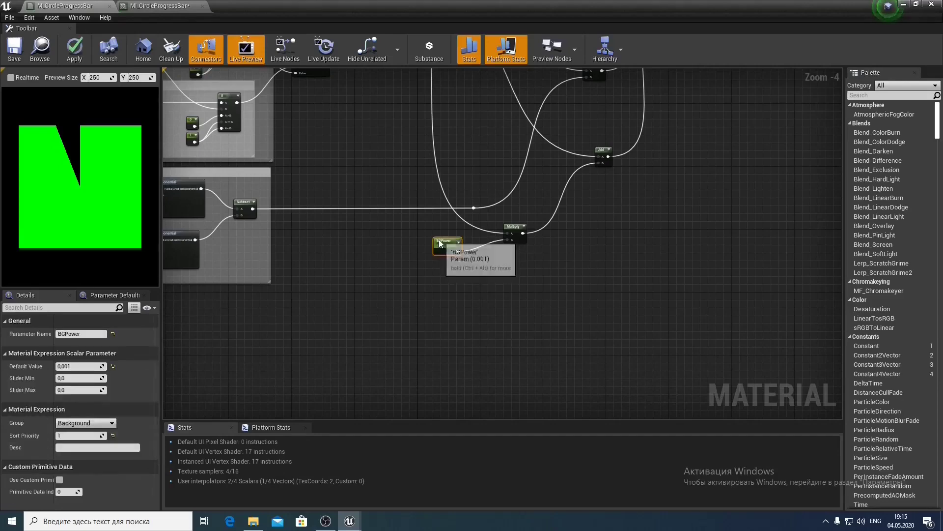
left_click_drag(441, 243, 440, 228)
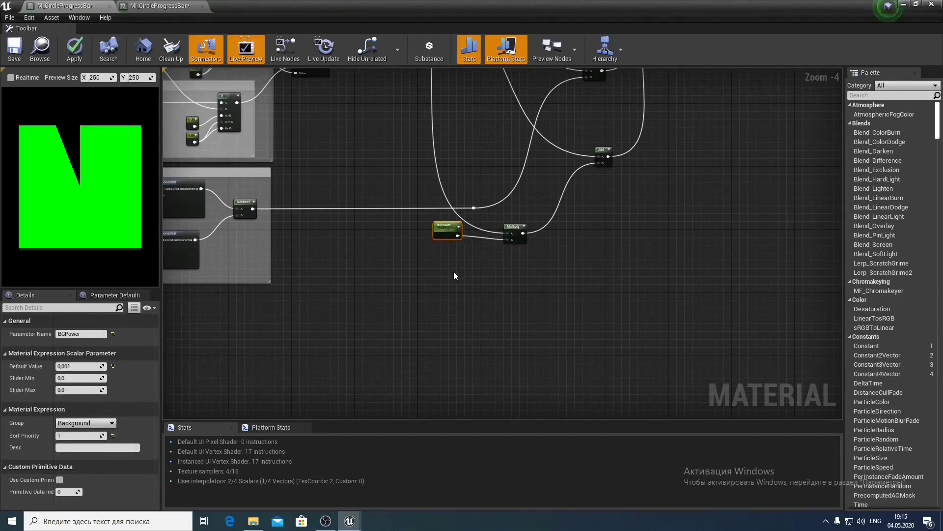
Duplicate the BaseColor vector parameter below the BGPower node and rename the copy BGColor
right_click_drag(467, 286, 487, 409)
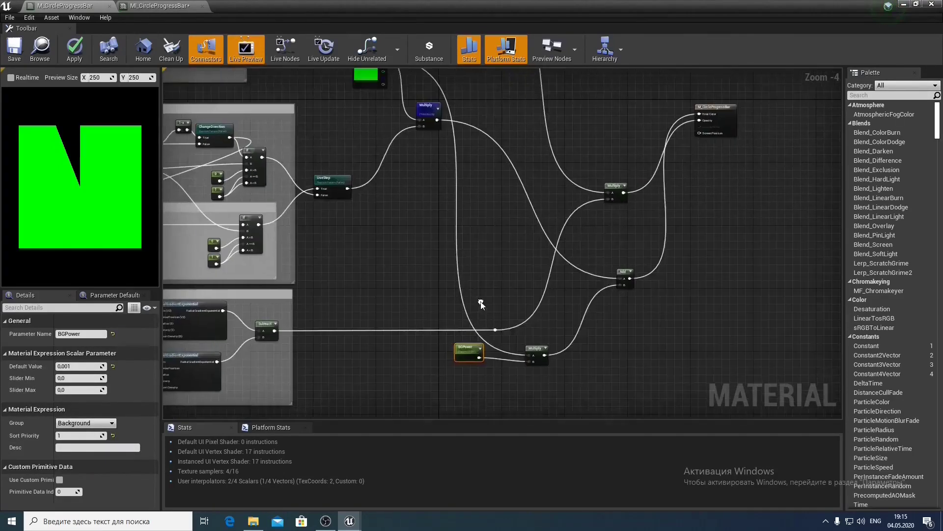
left_click(374, 83)
key("ctrl+v")
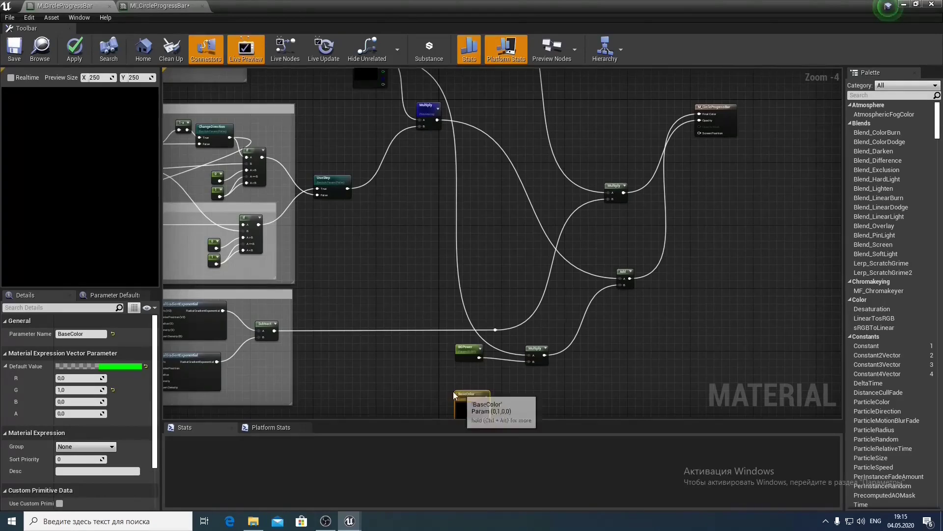
left_click(53, 333)
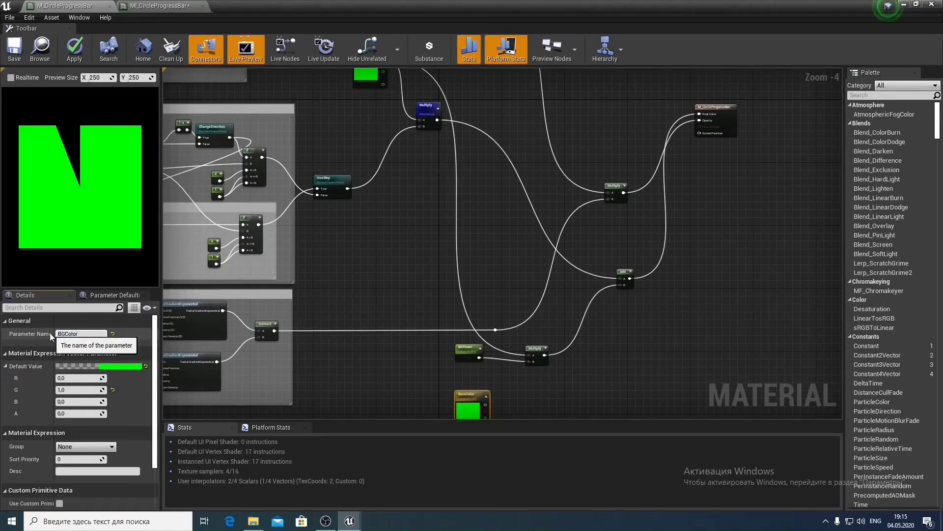
key("Return")
Set BGColor's default value to white by changing both R and B to 1
right_click_drag(223, 267, 215, 139)
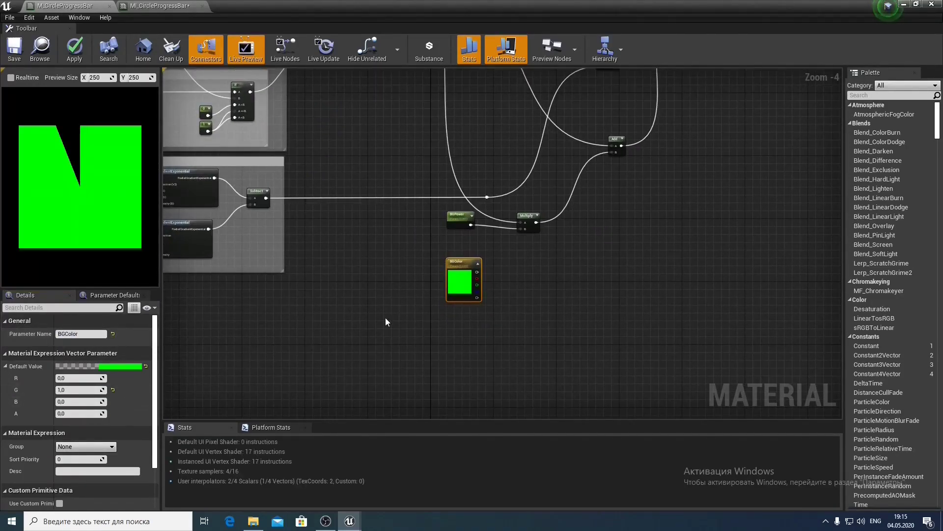
scroll(385, 321, "up", 2)
left_click(78, 401)
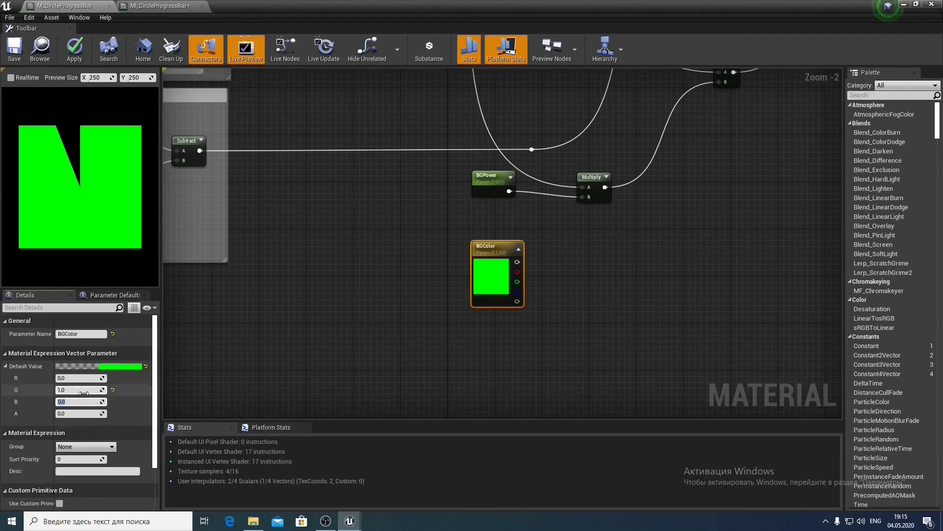
type("1")
key("Return")
left_click(78, 377)
type("1")
left_click(316, 370)
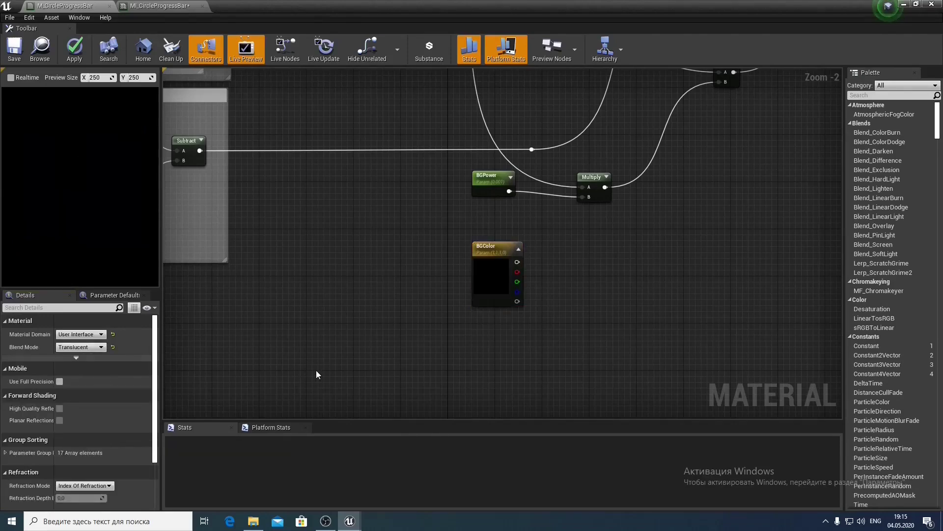
Move the Add node farther from the BGPower Multiply and level with it, making room for another node between them
right_click_drag(561, 299, 382, 325)
left_click(334, 291)
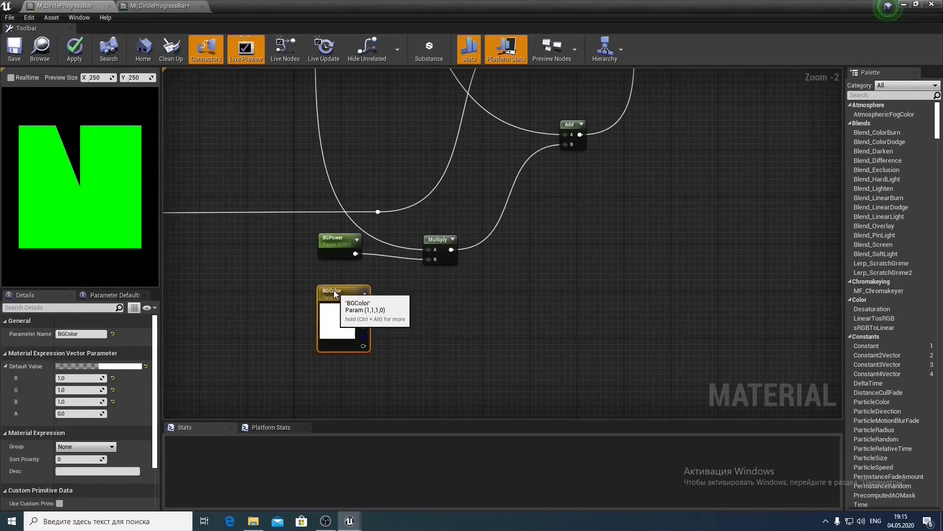
right_click_drag(454, 296, 492, 332)
left_click(400, 291)
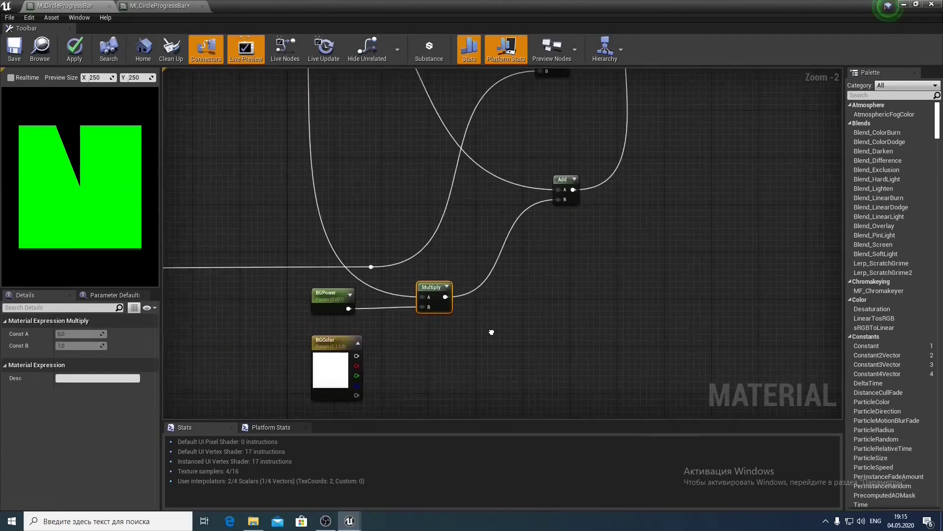
scroll(492, 332, "down", 2)
right_click_drag(562, 316, 531, 330)
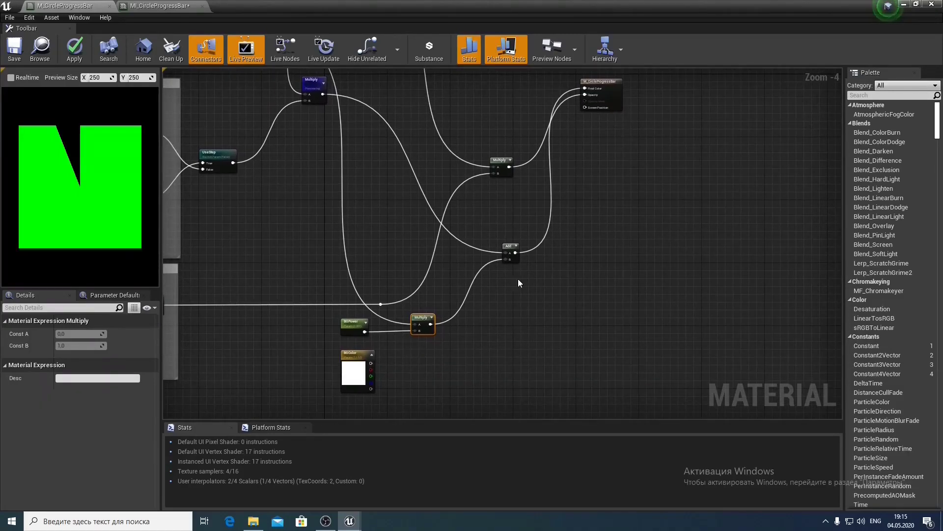
left_click_drag(514, 251, 564, 307)
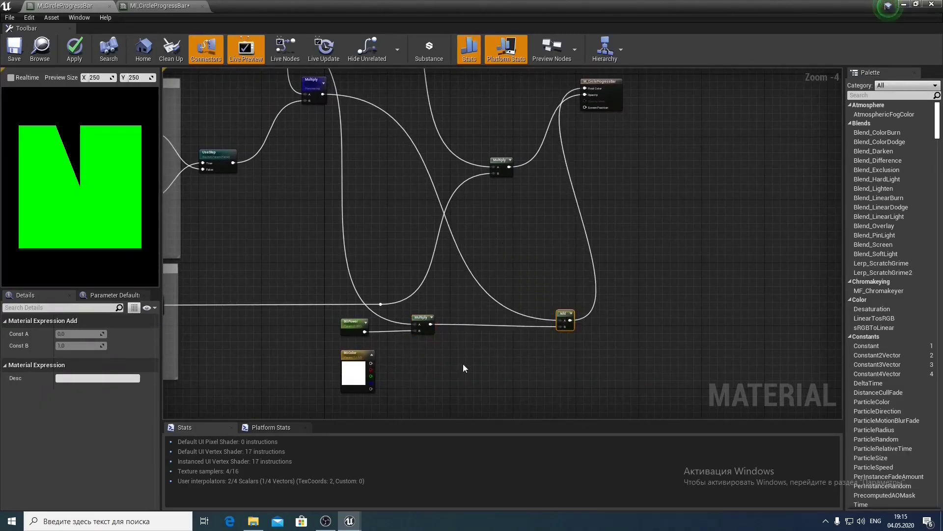
Add a StaticSwitchParameter node named SetBackground below the link between the BGPower Multiply and the Add node
scroll(464, 362, "up", 2)
right_click(514, 312)
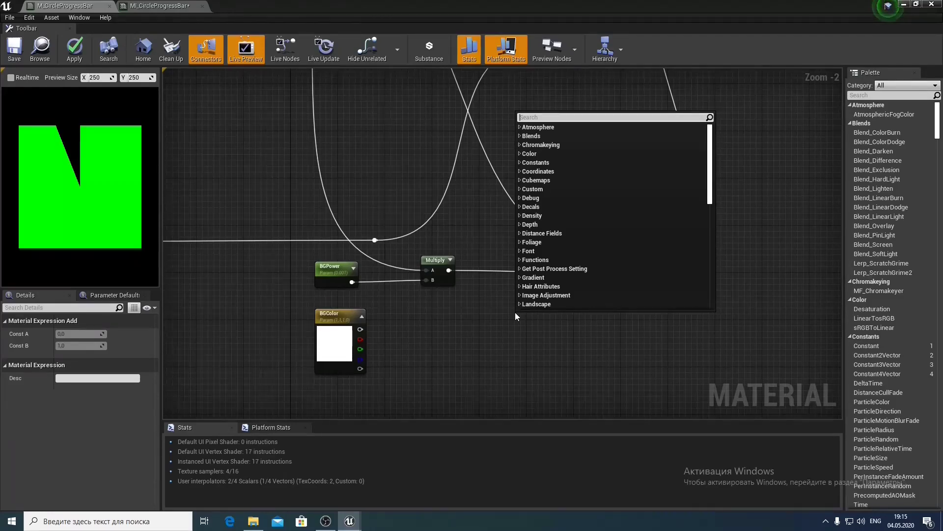
type("Set")
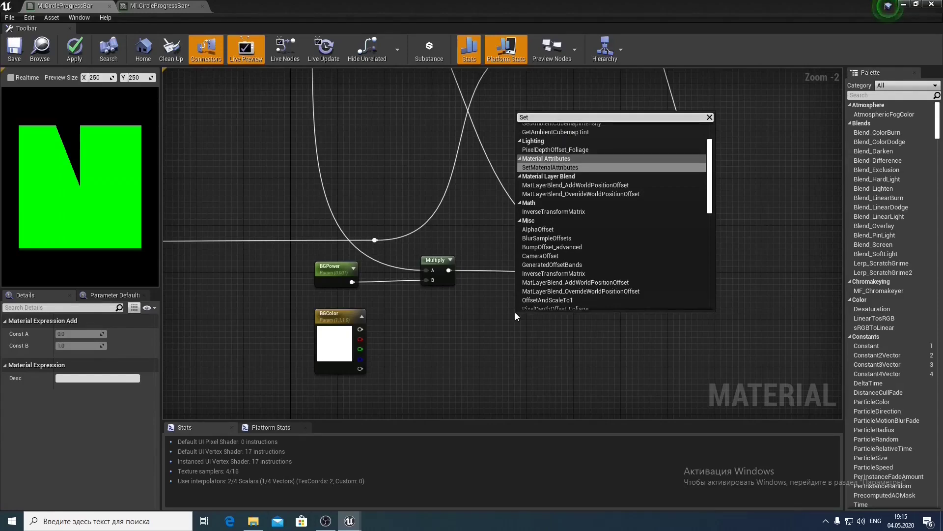
type("BG")
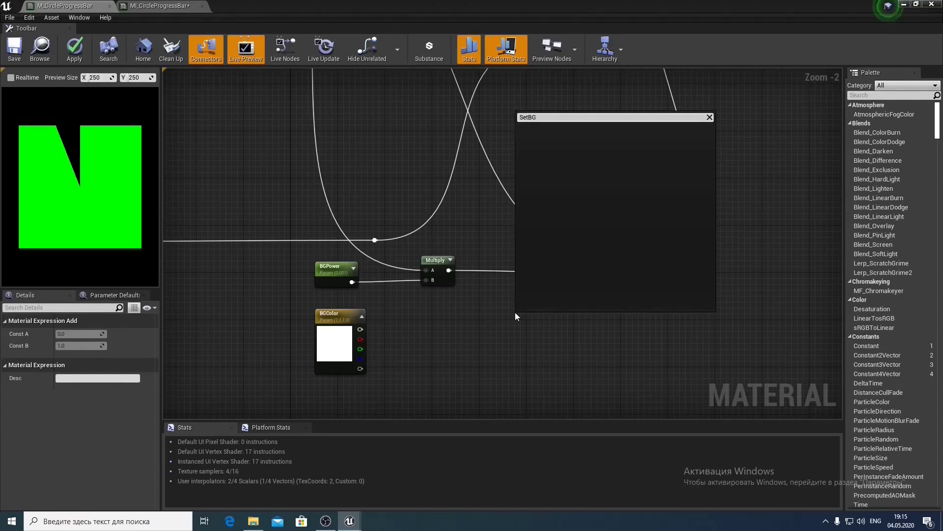
key("ctrl+a")
type("swit")
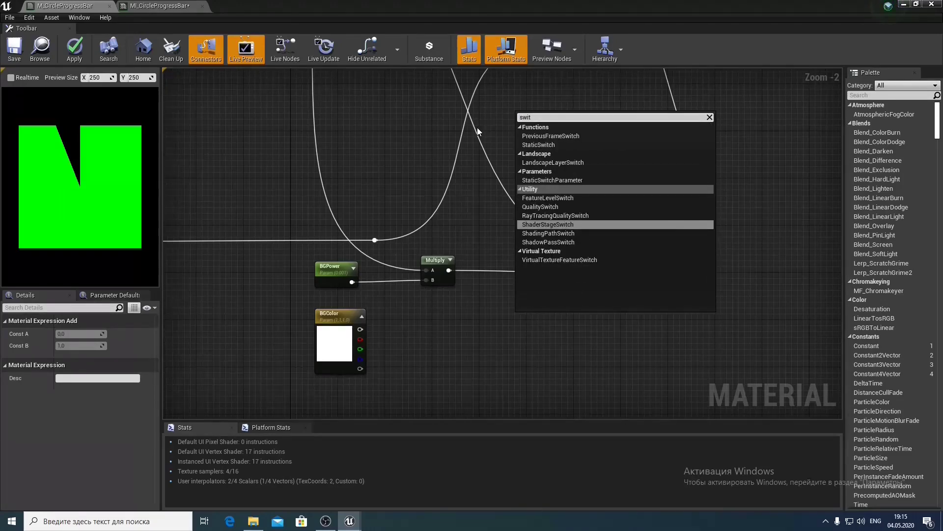
left_click(543, 180)
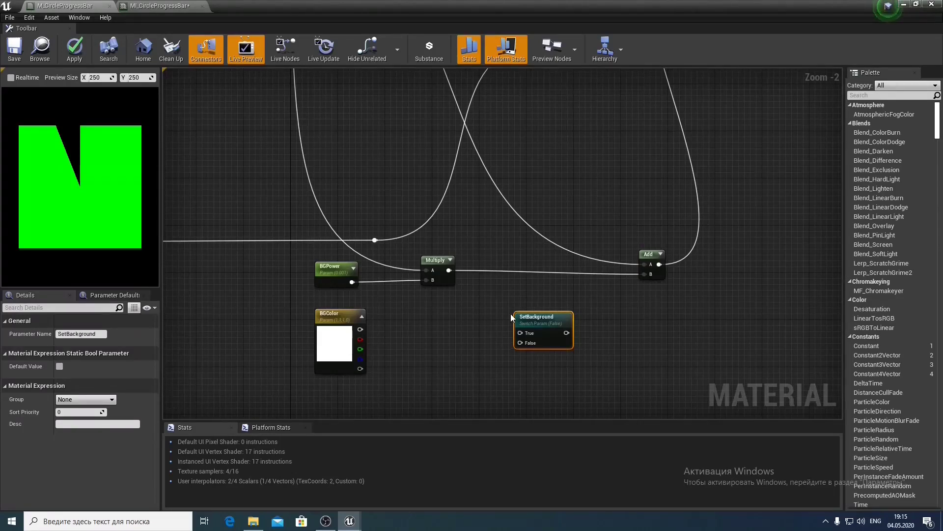
Wire BGColor to SetBackground's True input, the BGPower Multiply to False and its output to Add's B input, then save the material
scroll(506, 298, "up", 1)
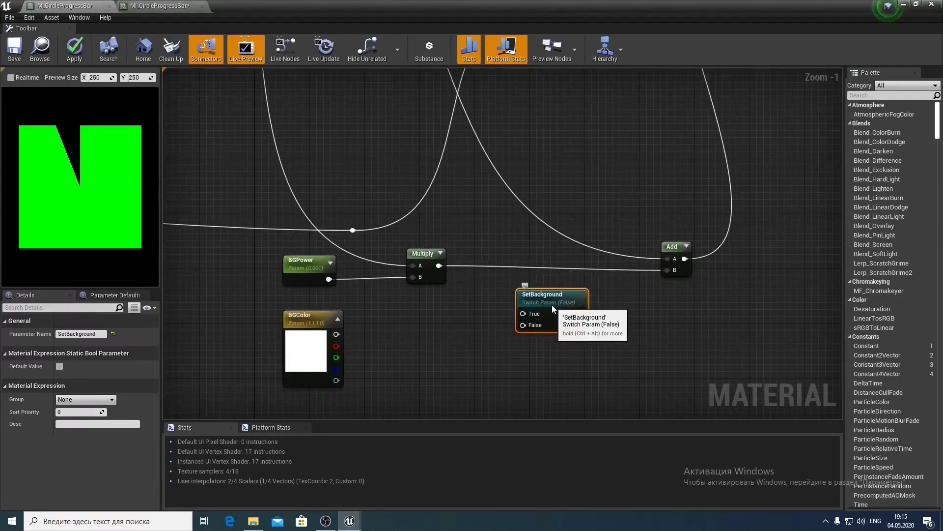
left_click_drag(552, 304, 564, 283)
left_click_drag(439, 266, 539, 305)
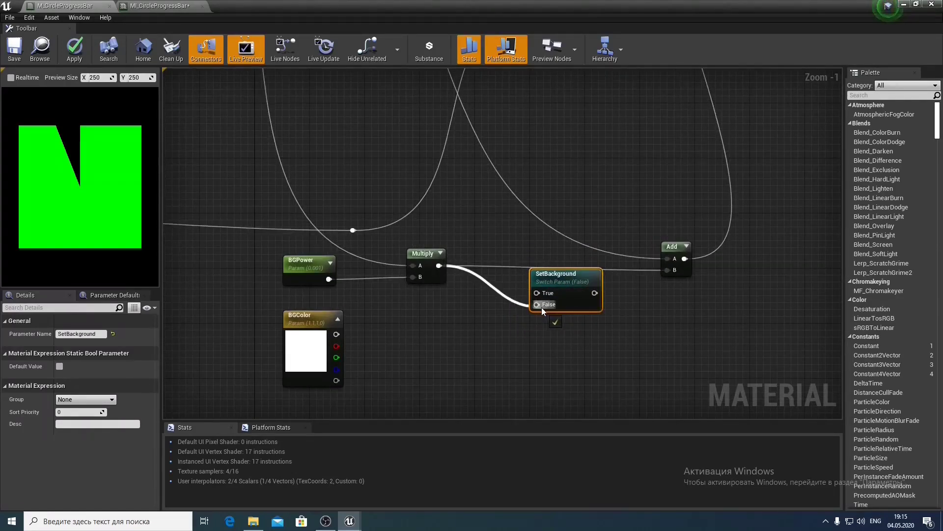
left_click_drag(594, 293, 667, 270)
left_click_drag(336, 334, 537, 293)
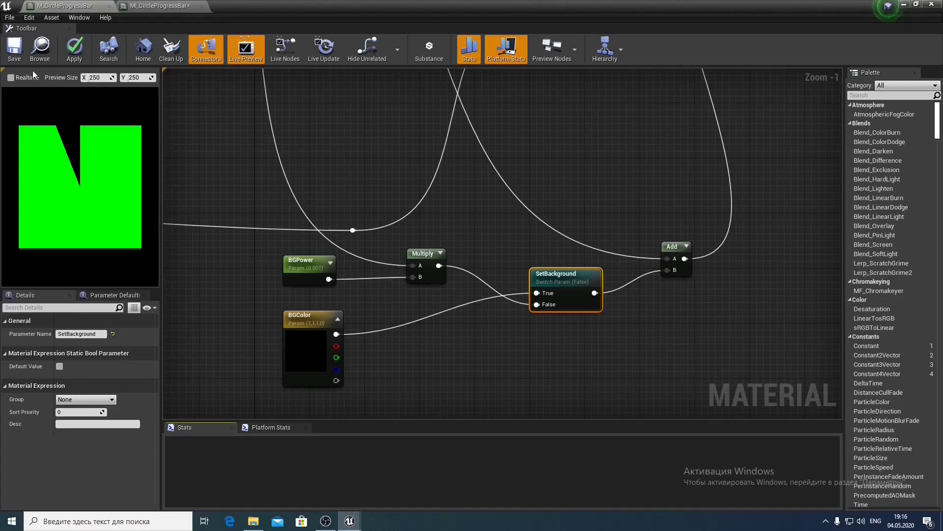
key("ctrl+s")
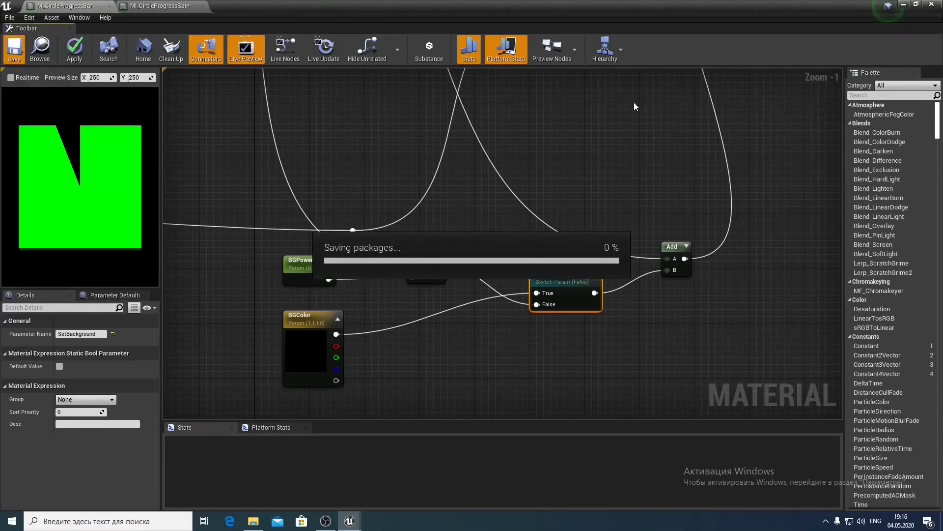
right_click_drag(625, 103, 582, 332)
right_click_drag(451, 166, 599, 233)
right_click(327, 135)
left_click(330, 139)
right_click_drag(335, 239, 355, 200)
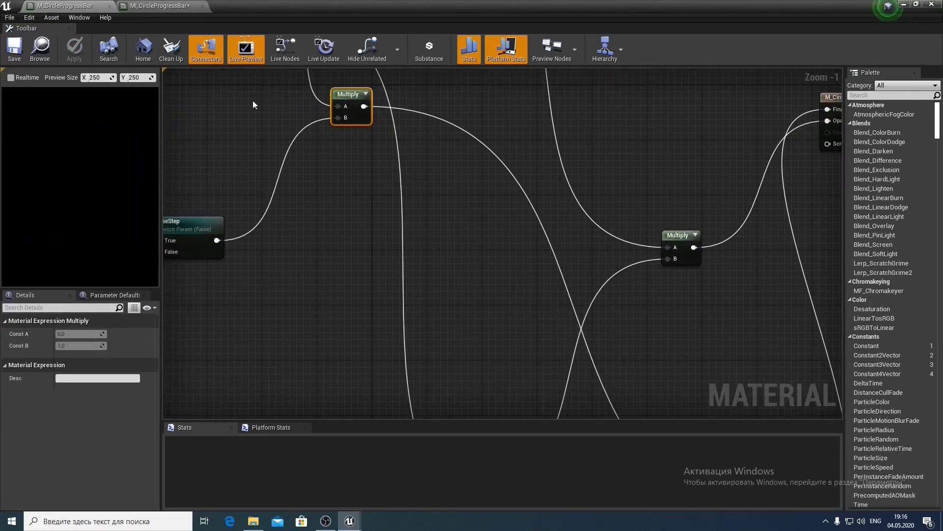
In the material instance, override SetBackground and turn it on, and set percent to about 0.26
left_click(162, 6)
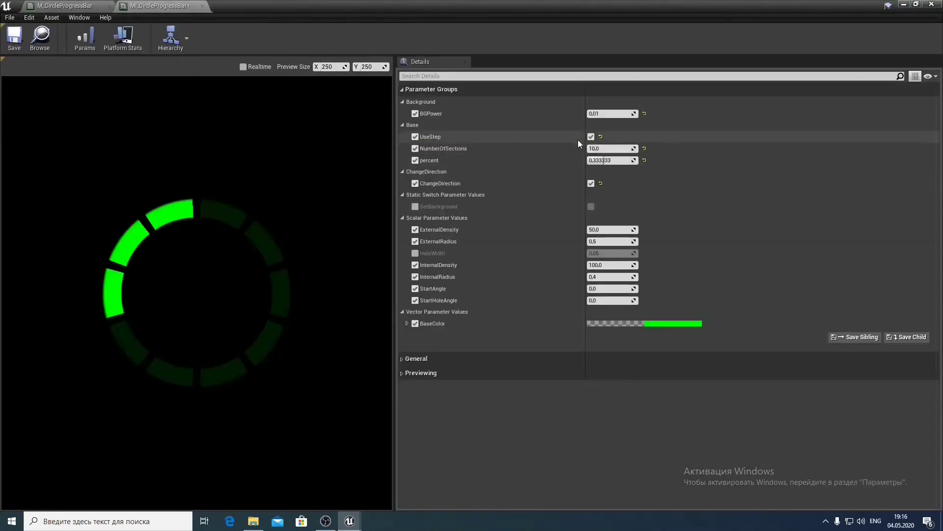
left_click_drag(610, 160, 629, 161)
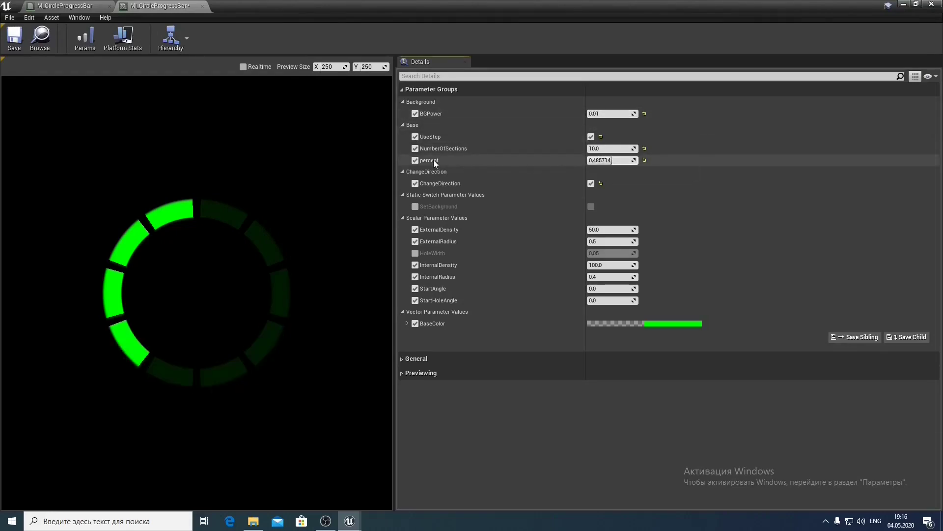
left_click(415, 206)
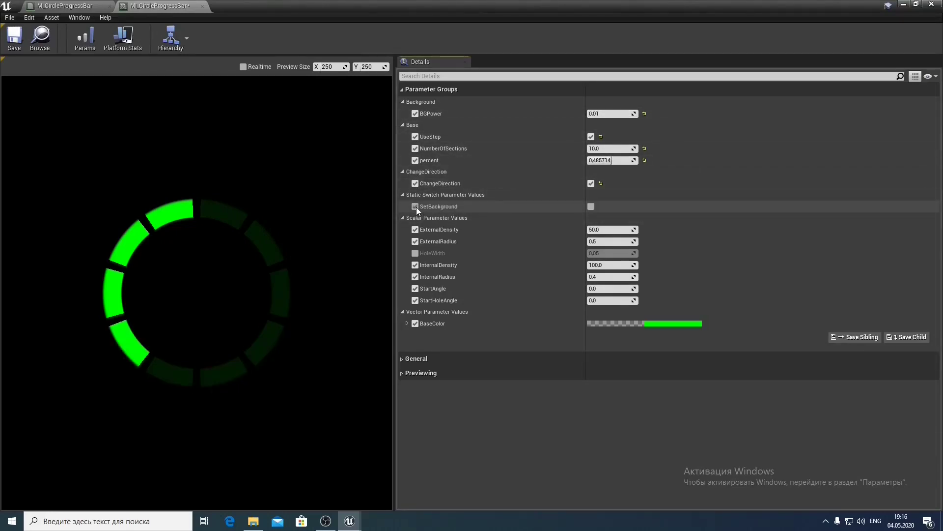
left_click(591, 206)
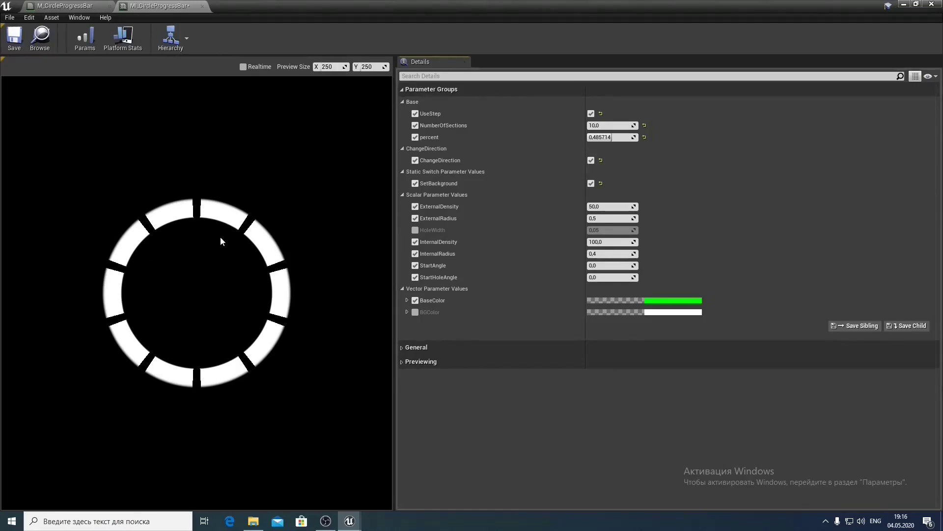
mouse_move(609, 137)
left_mouse_down()
mouse_move(630, 137)
mouse_move(595, 137)
left_mouse_up()
In the instance, override BGColor with R, G and B set to 0.2, and set percent to about 0.30
left_click(415, 312)
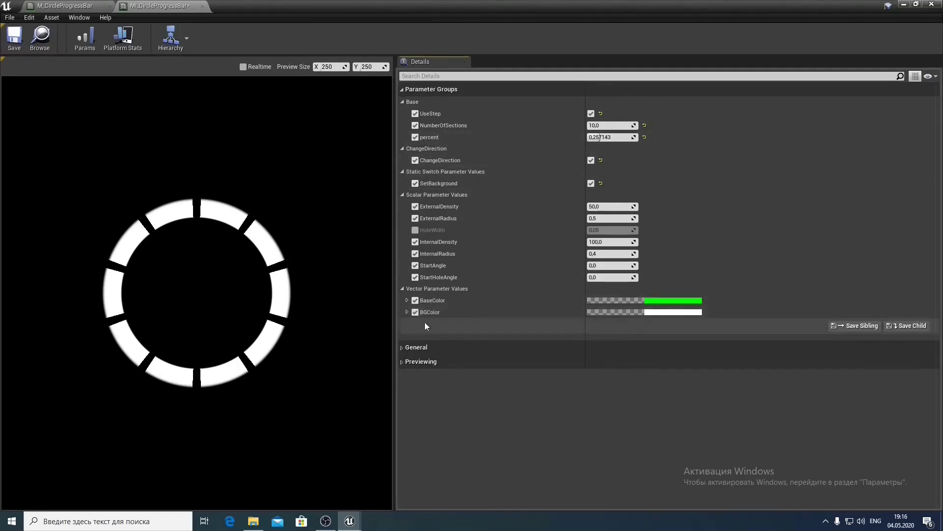
left_click(407, 312)
left_click(607, 324)
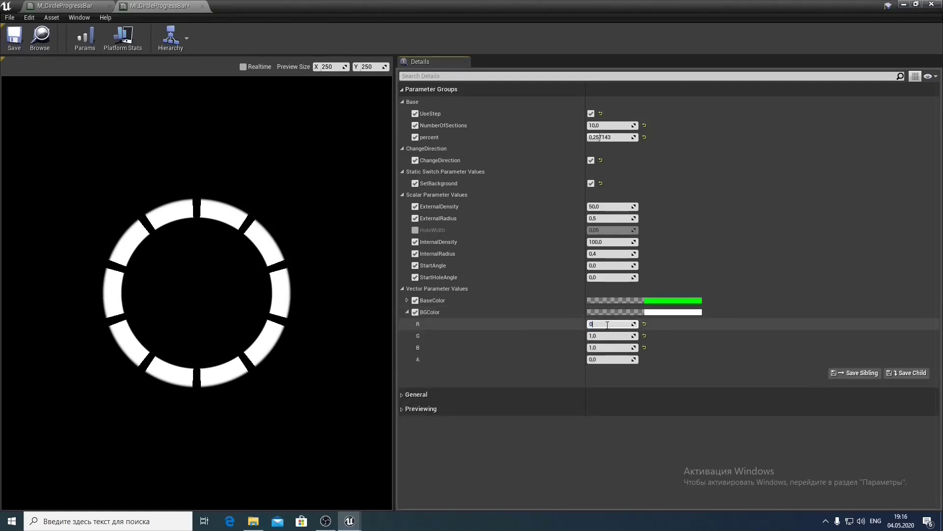
type("0,2")
key("Tab")
type("0,2")
key("Tab")
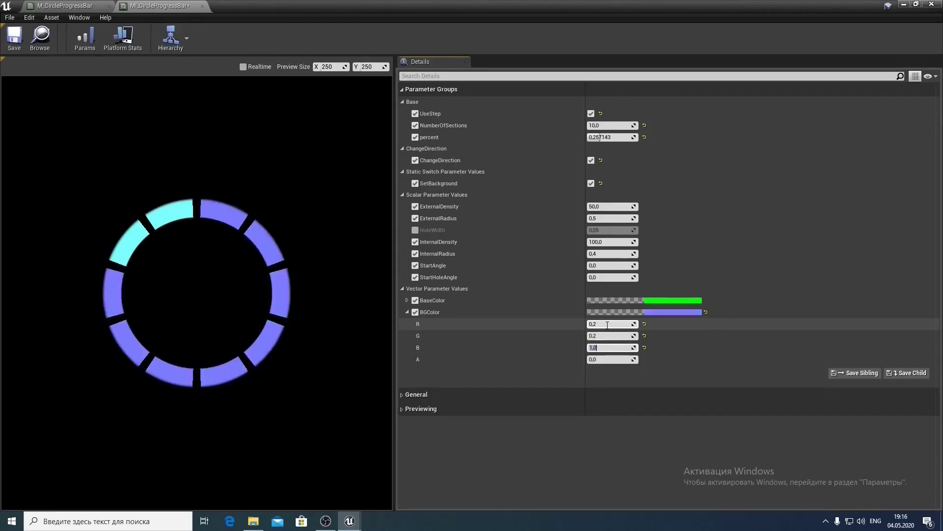
type("0.2")
key("Tab")
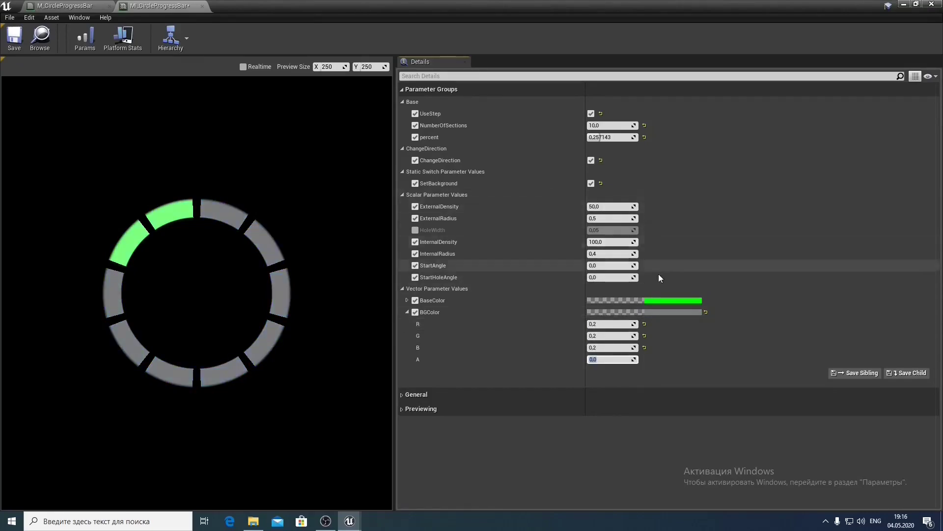
mouse_move(609, 137)
left_mouse_down()
mouse_move(633, 137)
mouse_move(587, 137)
mouse_move(634, 137)
mouse_move(588, 137)
mouse_move(624, 137)
mouse_move(604, 137)
left_mouse_up()
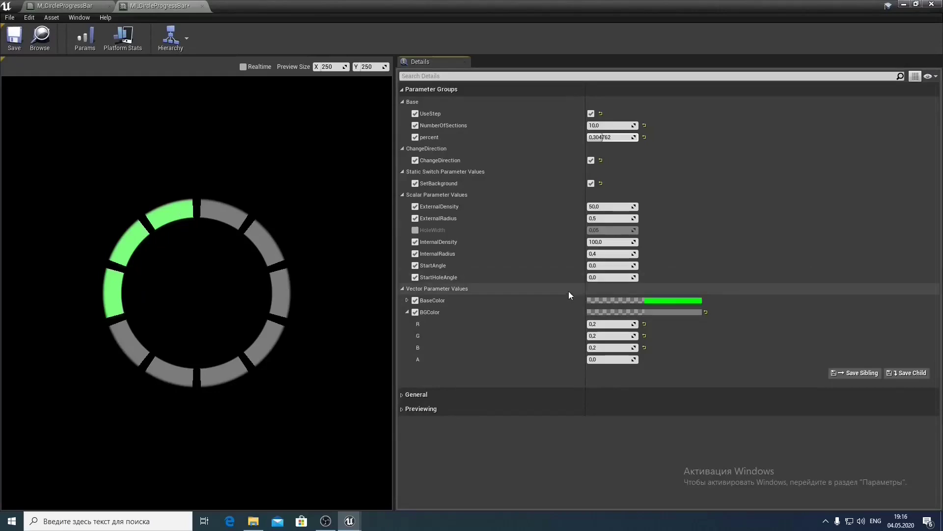
In the M_CircleProgressBar material, add a Multiply node with UseStep's output wired to A and the Subtract output wired to B
left_click(81, 9)
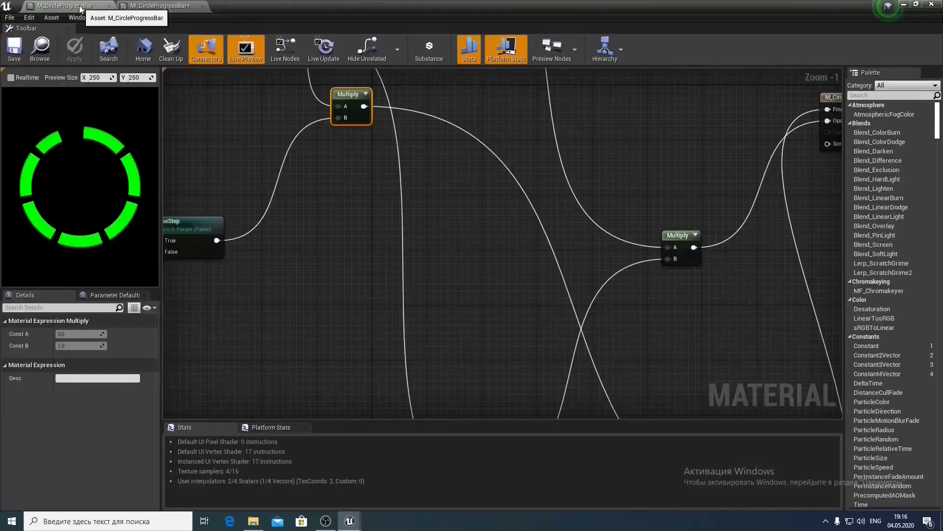
scroll(385, 192, "down", 2)
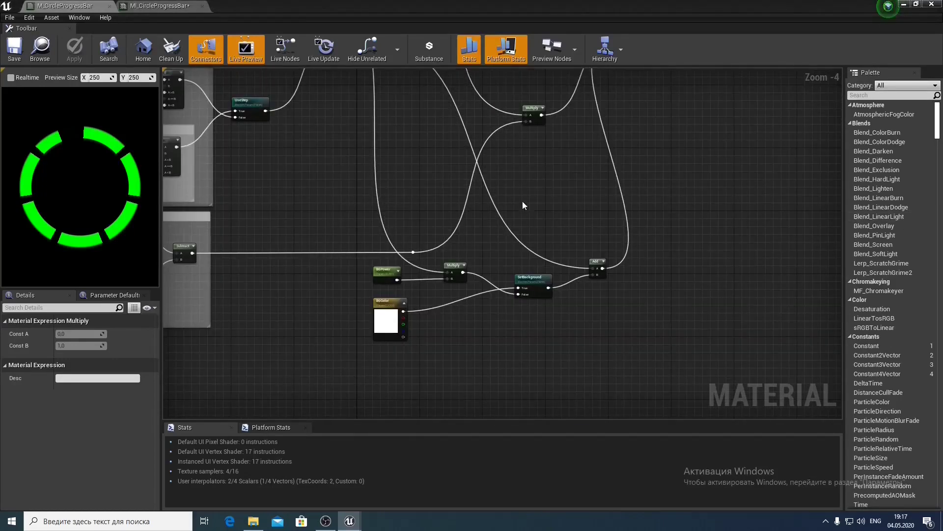
right_click_drag(523, 201, 597, 234)
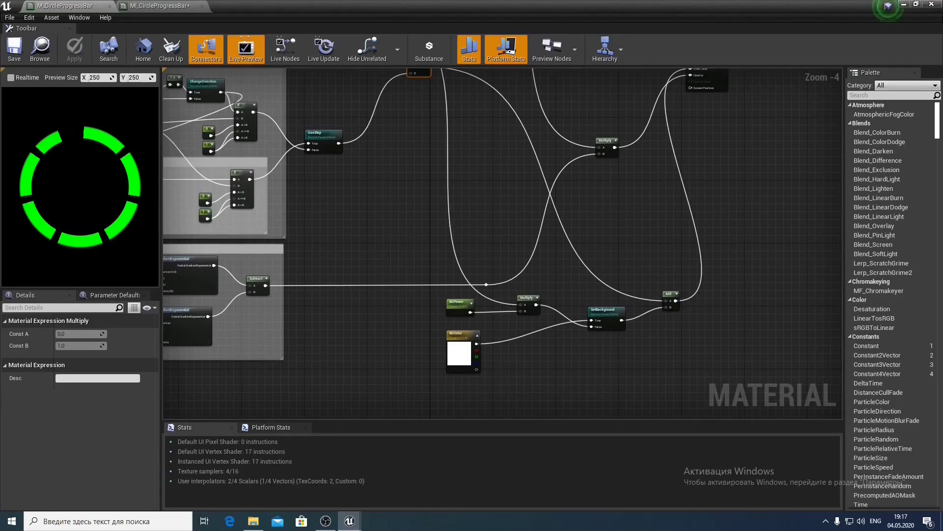
right_click_drag(597, 234, 600, 259)
left_click_drag(342, 169, 397, 239)
type("multiply")
key("Return")
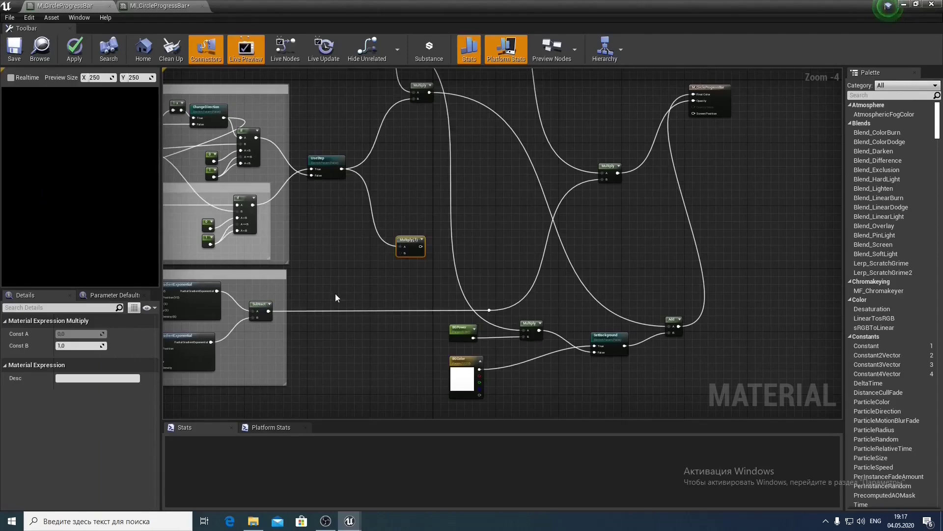
scroll(336, 294, "up", 1)
left_click_drag(245, 316, 425, 240)
right_click_drag(444, 232, 376, 247)
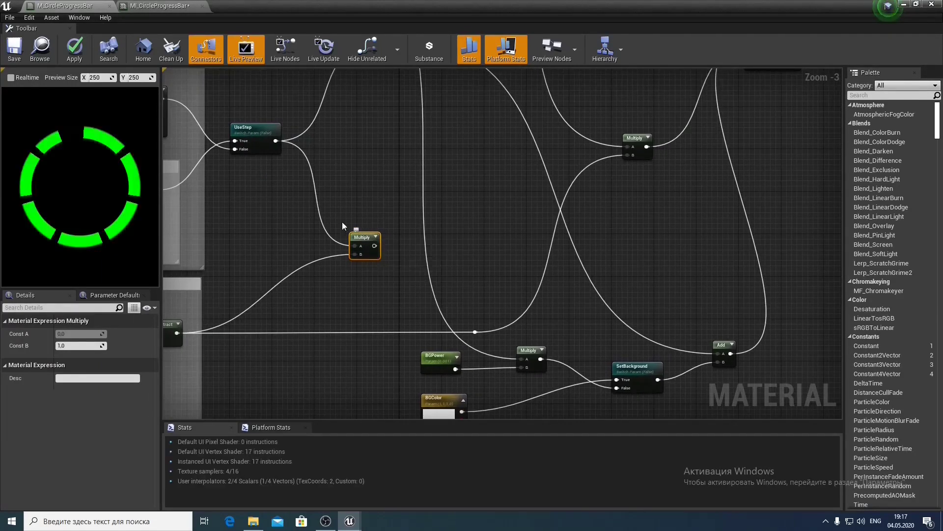
Feed the new Multiply's output into a new 1-x node and start previewing that node
right_click_drag(342, 222, 311, 221)
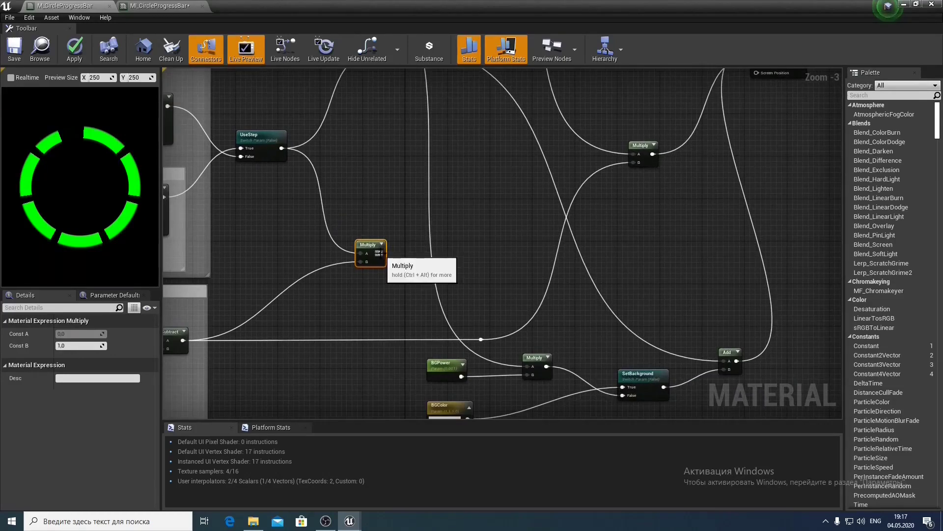
left_click_drag(380, 253, 475, 281)
type("1-x")
key("Return")
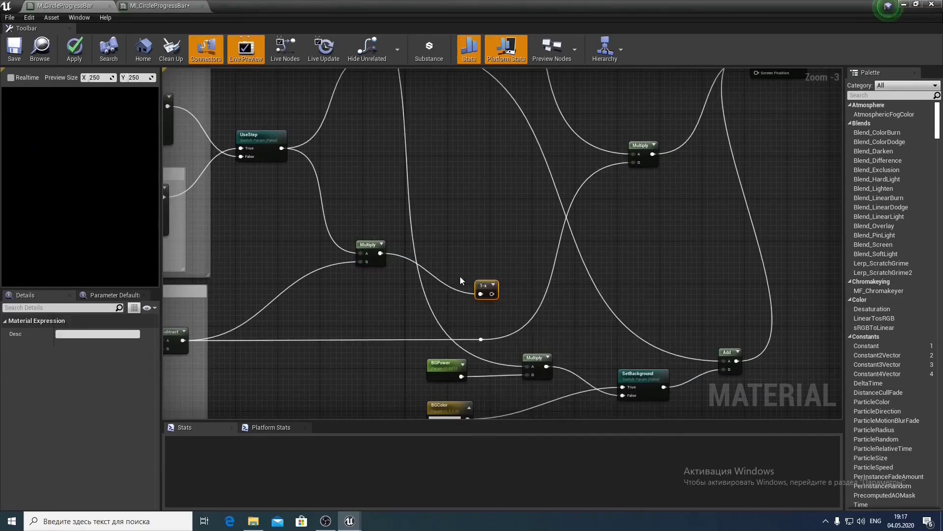
right_click(477, 284)
left_click(493, 285)
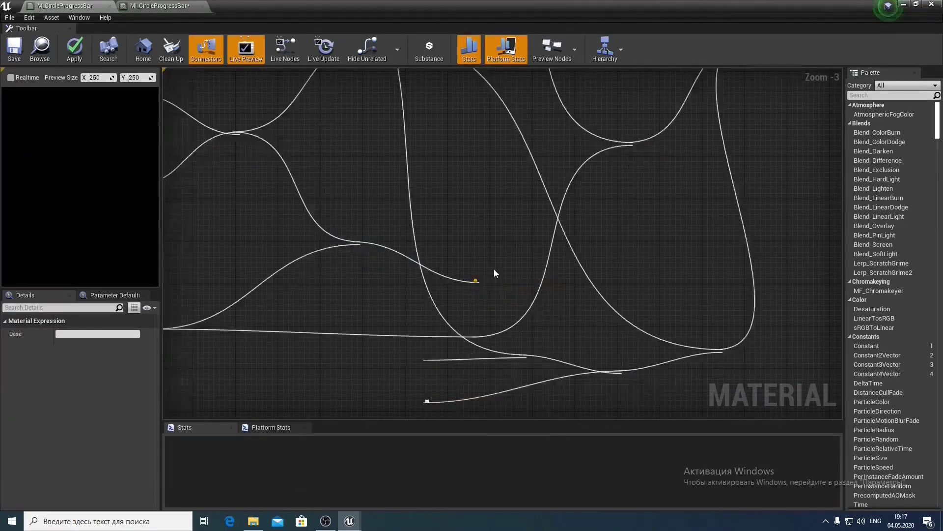
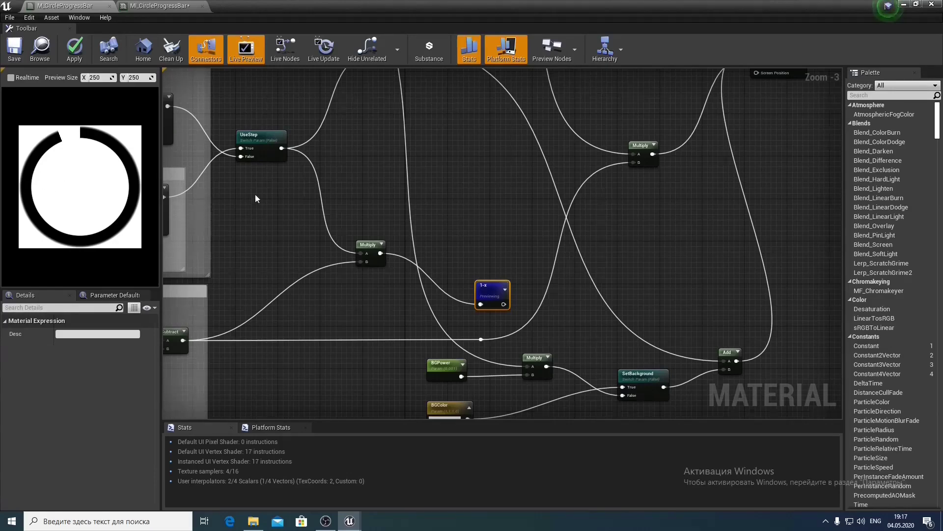
Move BGPower and its Multiply below BGColor, and raise BGColor level with SetBackground to free space between them
right_click_drag(458, 206, 408, 99)
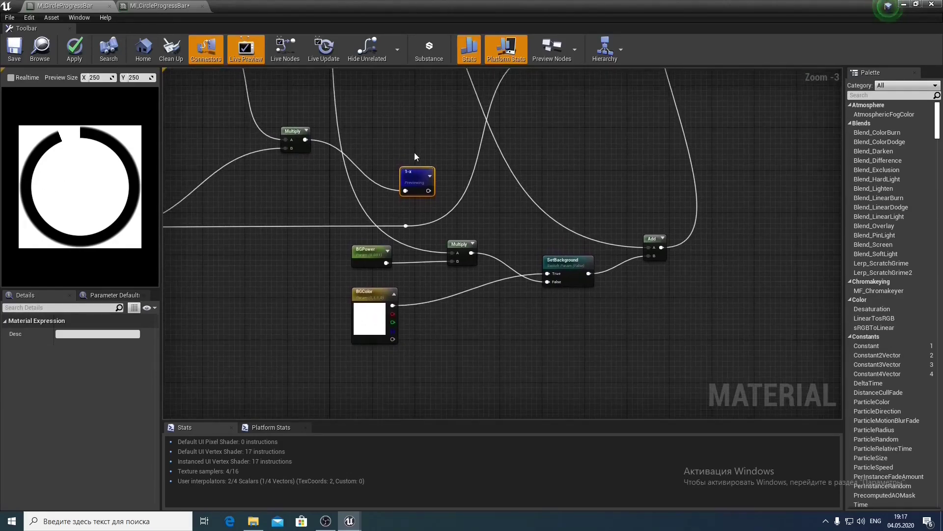
mouse_move(414, 172)
left_mouse_down()
mouse_move(418, 125)
mouse_move(415, 175)
left_mouse_up()
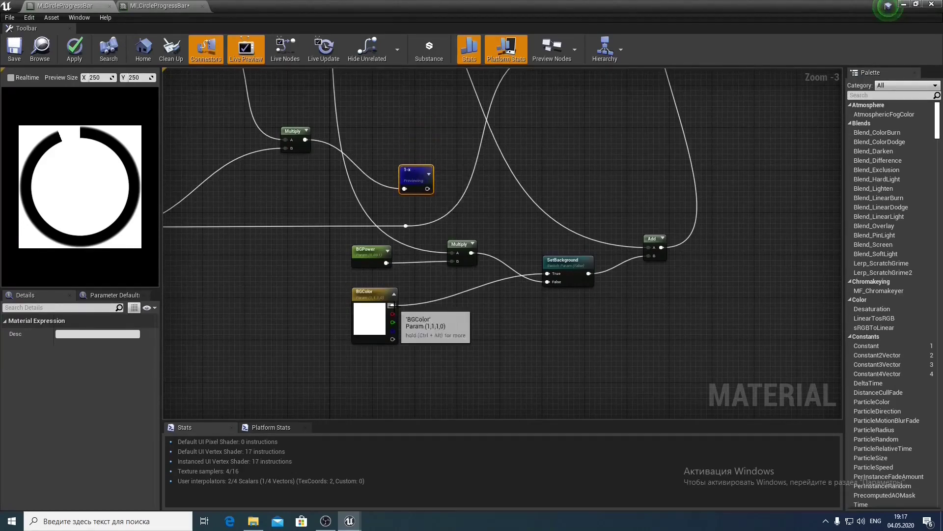
left_click_drag(337, 250, 449, 275)
right_click(447, 276)
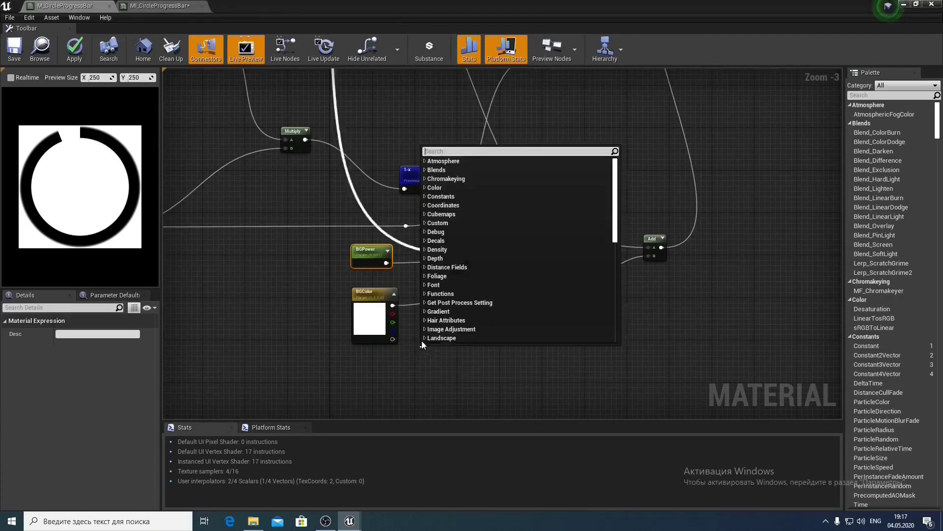
left_click(341, 243)
left_click(406, 226)
left_click(361, 243)
left_click_drag(361, 243, 382, 376)
Insert a Multiply between BGColor and SetBackground's True input, with 1-x wired to A and BGColor to B
left_click_drag(375, 312, 450, 259)
type("multiply")
key("Return")
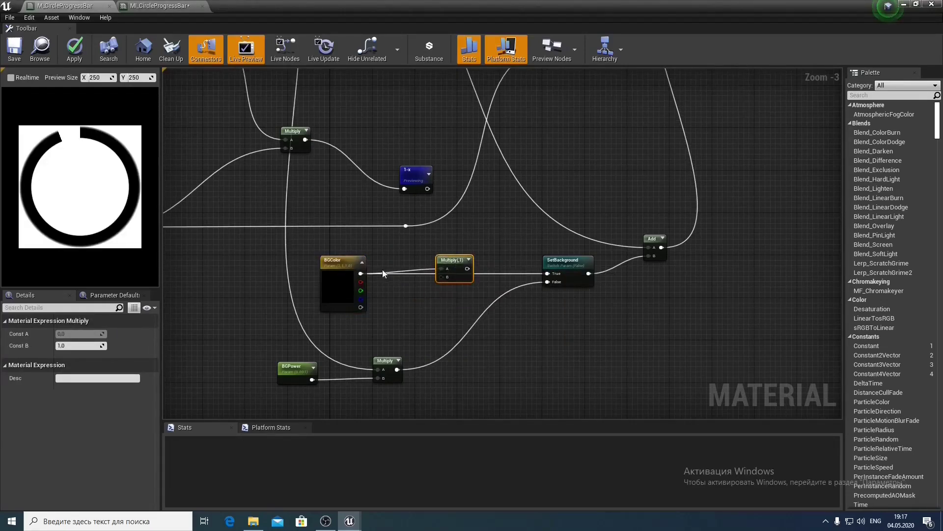
left_click_drag(362, 273, 465, 252)
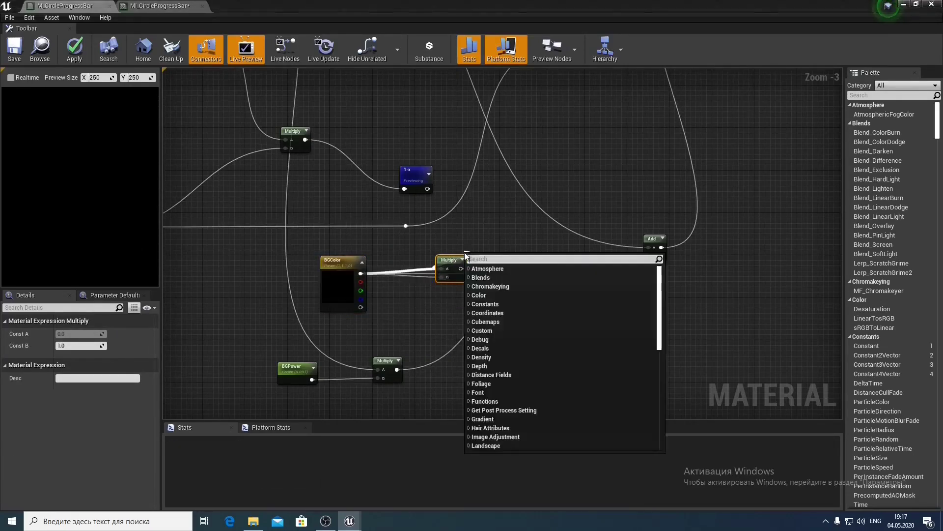
left_click(429, 206)
left_click_drag(428, 189, 547, 274)
left_click_drag(415, 178, 393, 178)
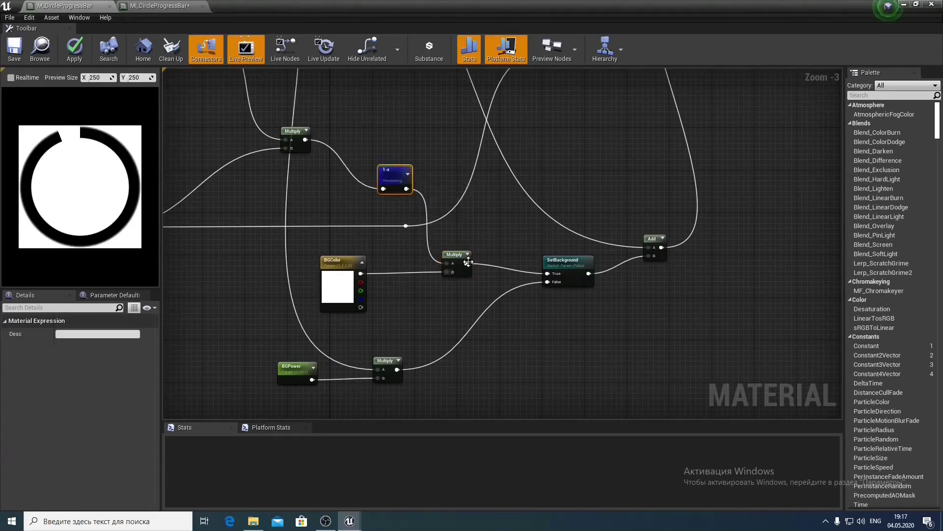
Preview the Multiply that combines 1-x with BGColor, and stop previewing it to restore the full material preview
right_click(464, 259)
left_click(475, 266)
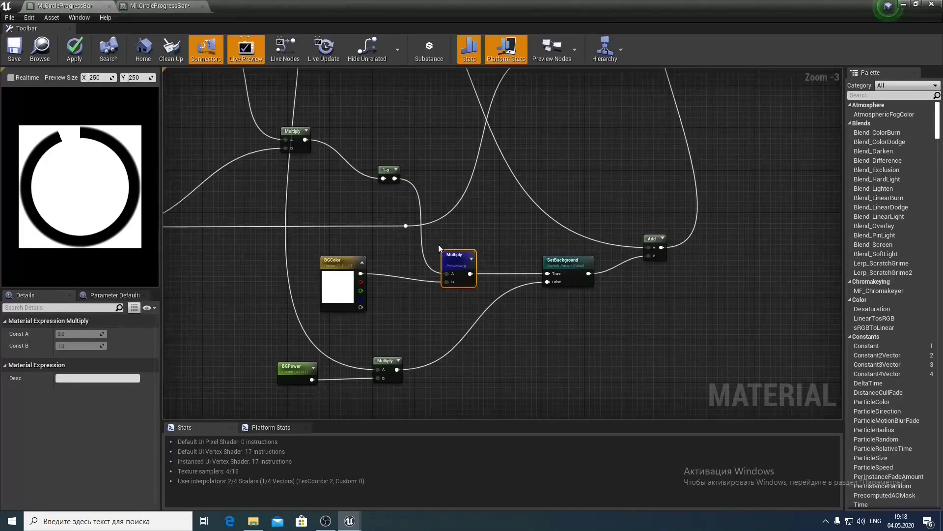
right_click(459, 254)
left_click(479, 258)
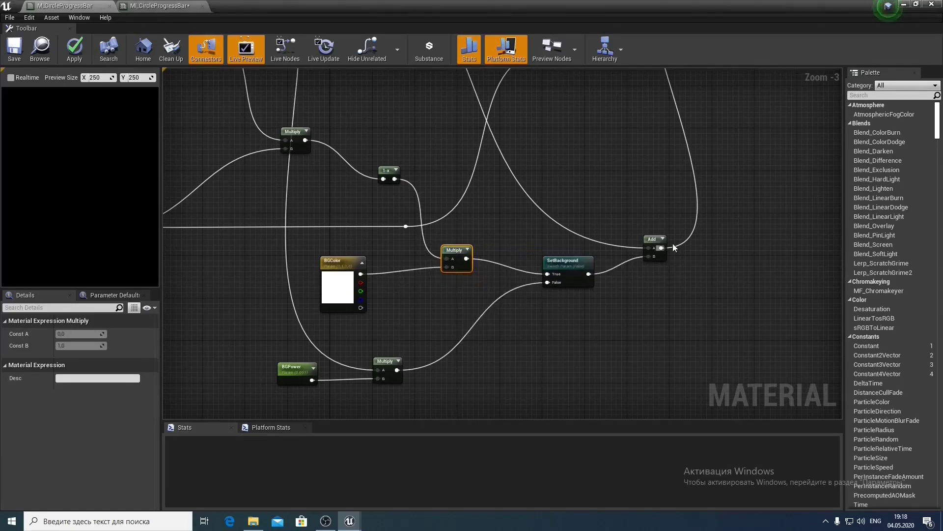
right_click_drag(635, 207, 553, 215)
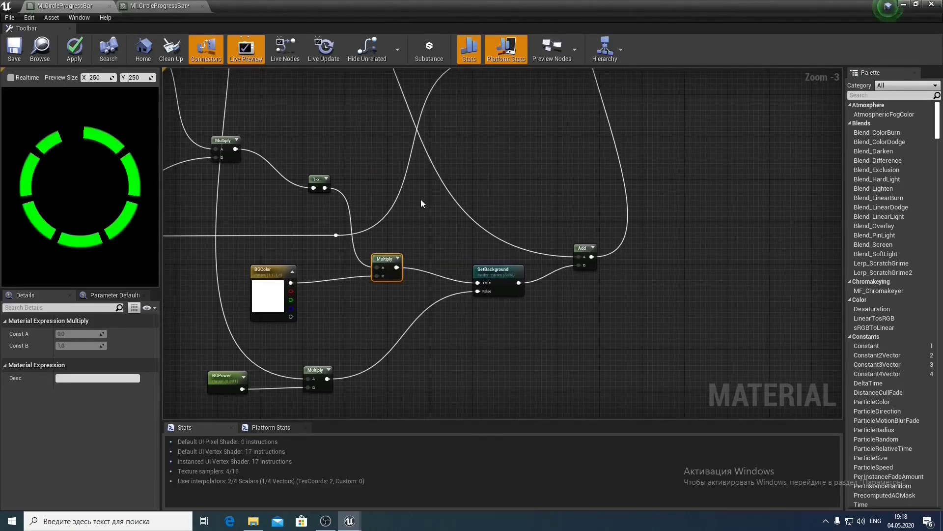
Save the material instance and the M_CircleProgressBar material
left_click(157, 6)
left_click(23, 41)
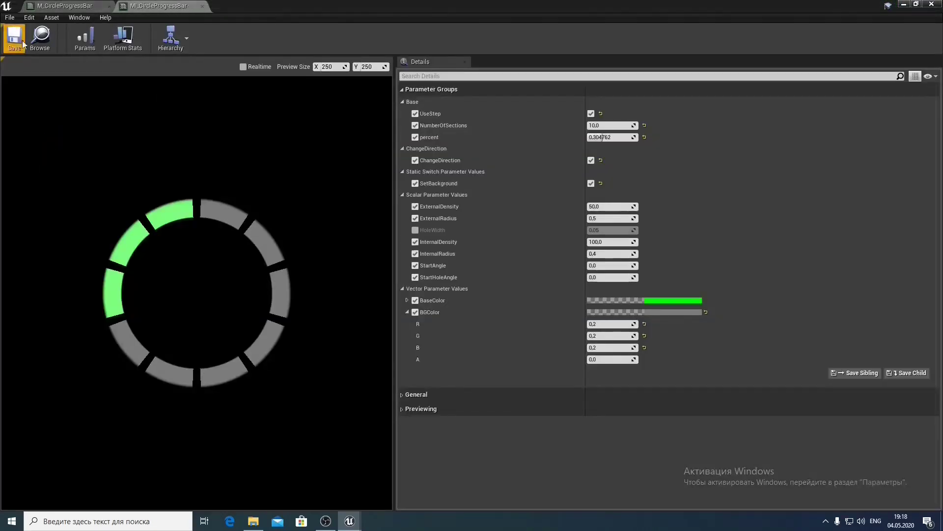
left_click(68, 6)
key("ctrl+s")
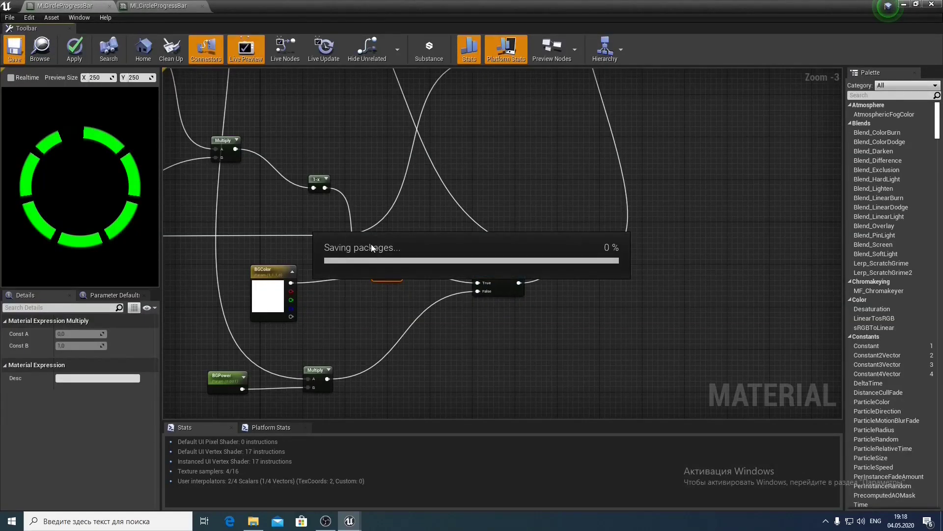
Preview the output of the BGColor Multiply and the output of the Add node
right_click(388, 260)
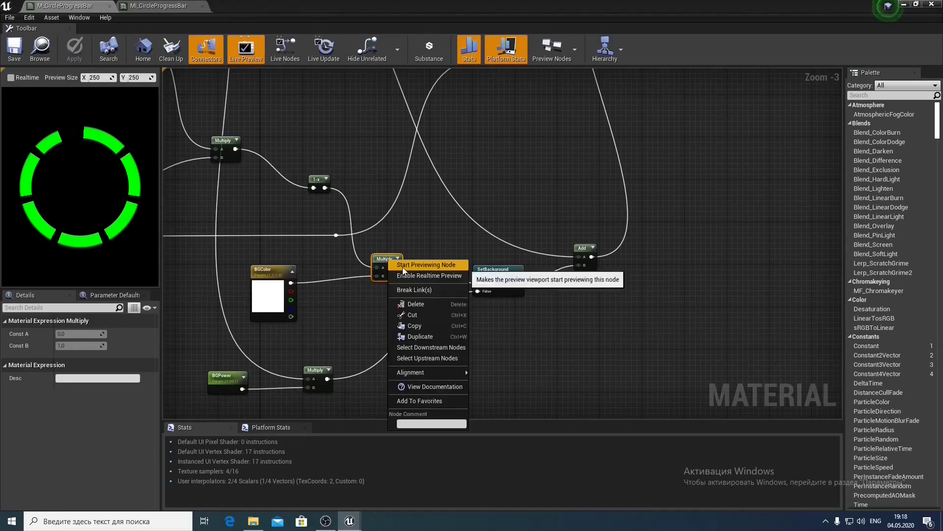
left_click(402, 263)
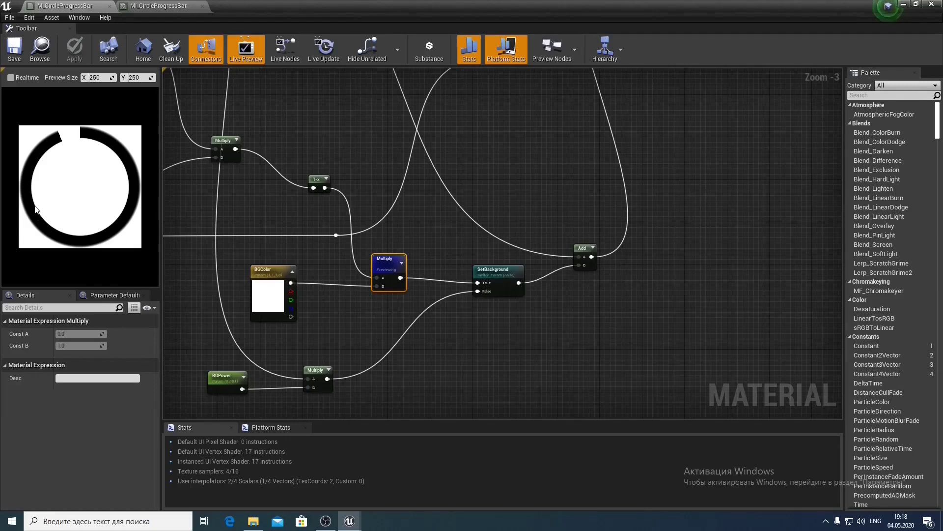
right_click_drag(181, 200, 154, 220)
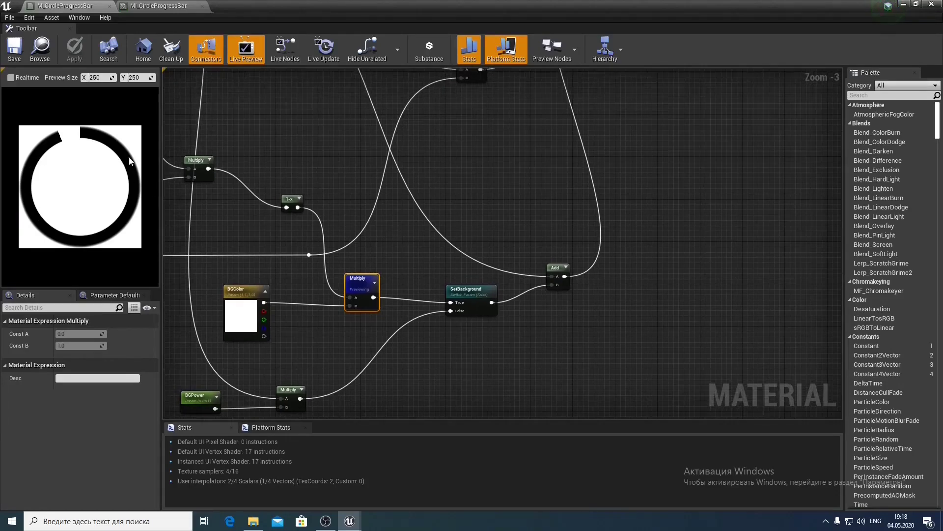
right_click(553, 269)
left_click(566, 274)
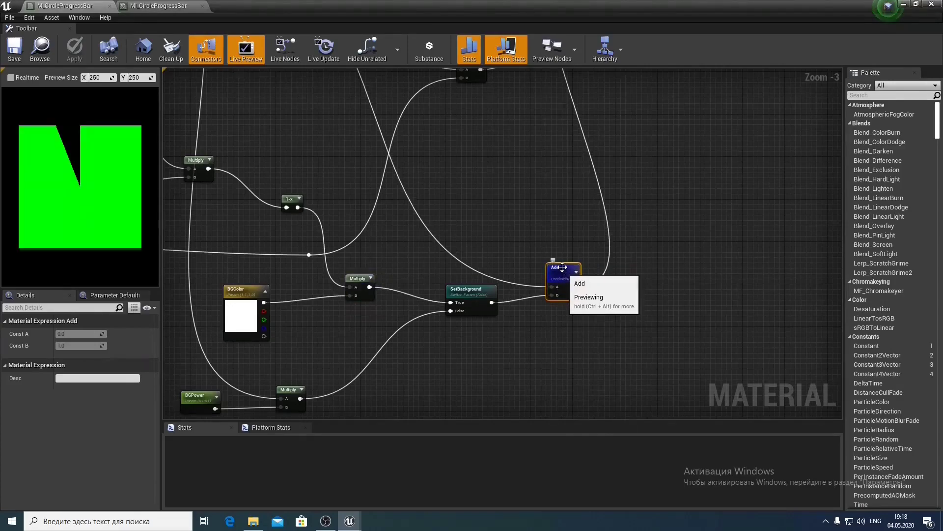
Move the Add node slightly higher, above the level of SetBackground
scroll(546, 307, "down", 2)
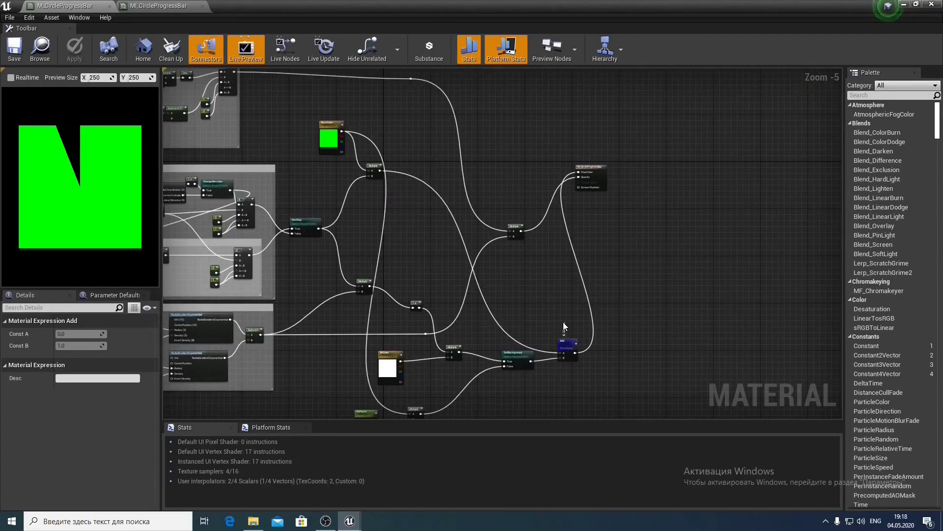
left_click(563, 322)
left_click_drag(564, 346, 564, 334)
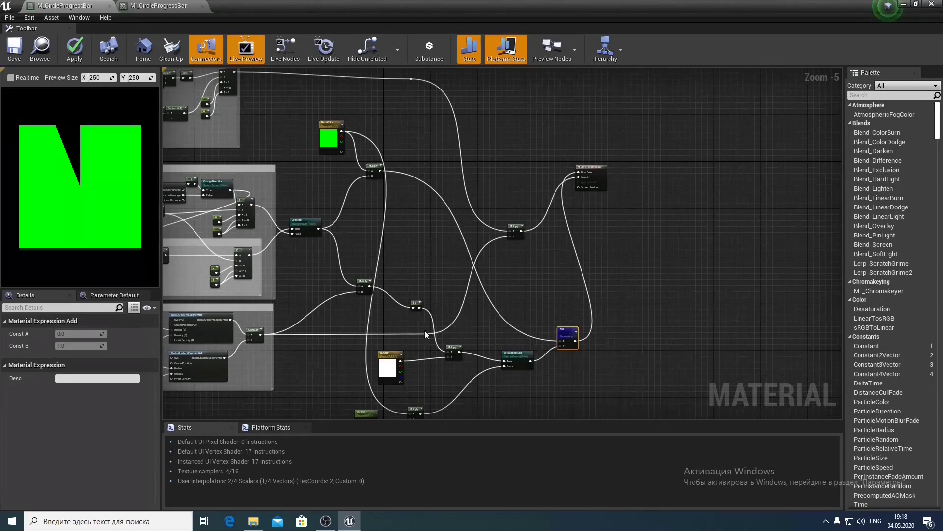
scroll(424, 330, "up", 2)
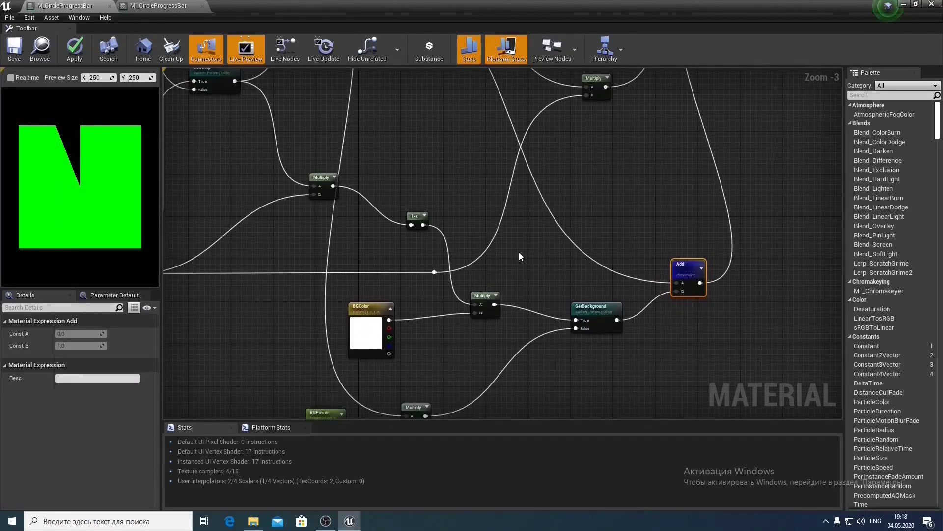
scroll(390, 206, "down", 2)
In the material instance, set percent to about 0.57 to test the separated fill and background colors
left_click(159, 8)
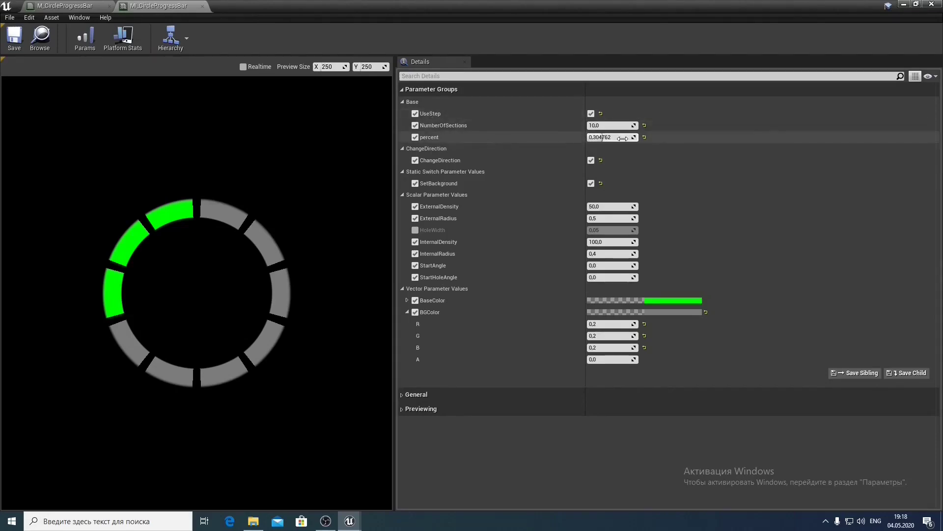
mouse_move(623, 139)
left_mouse_down()
mouse_move(653, 139)
mouse_move(609, 139)
mouse_move(655, 139)
mouse_move(606, 139)
mouse_move(617, 139)
left_mouse_up()
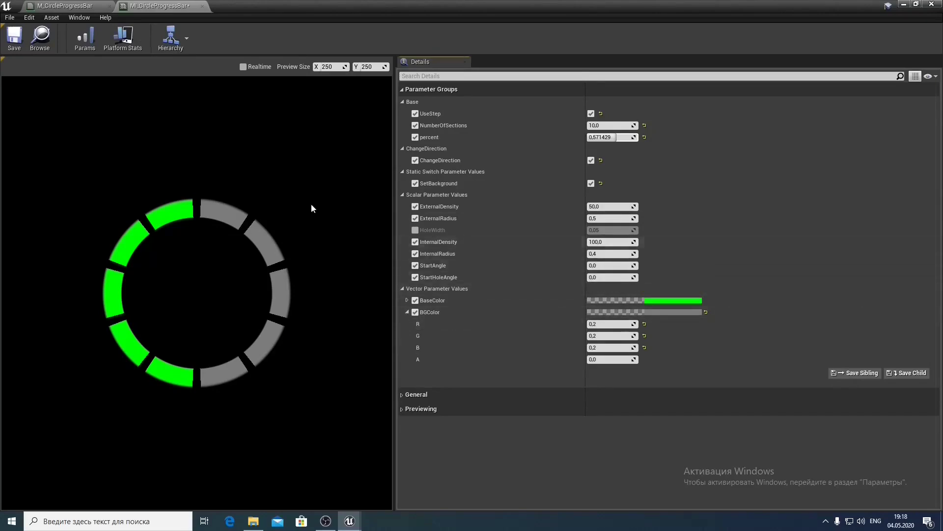
In M_CircleProgressBar, set the BGColor parameter's default R, G and B to 0.1 and save the material
left_click(69, 6)
left_click(363, 305)
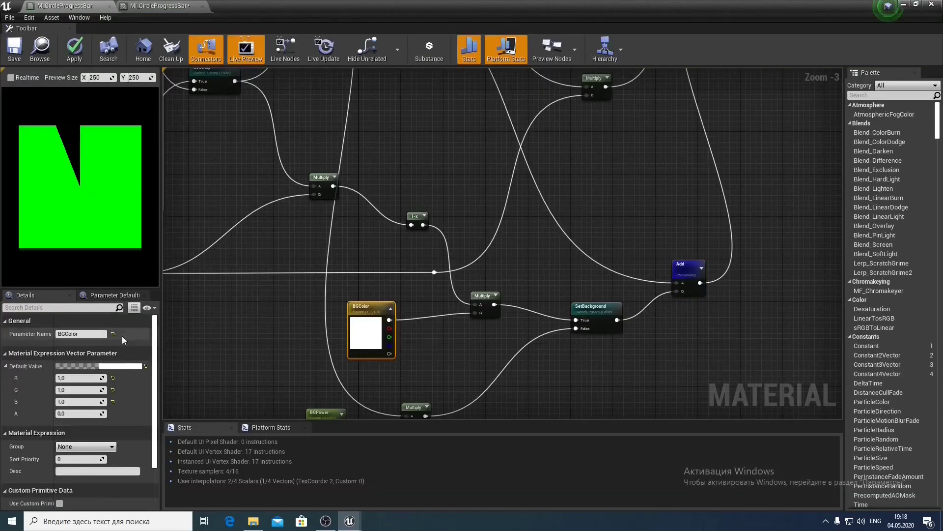
left_click(87, 376)
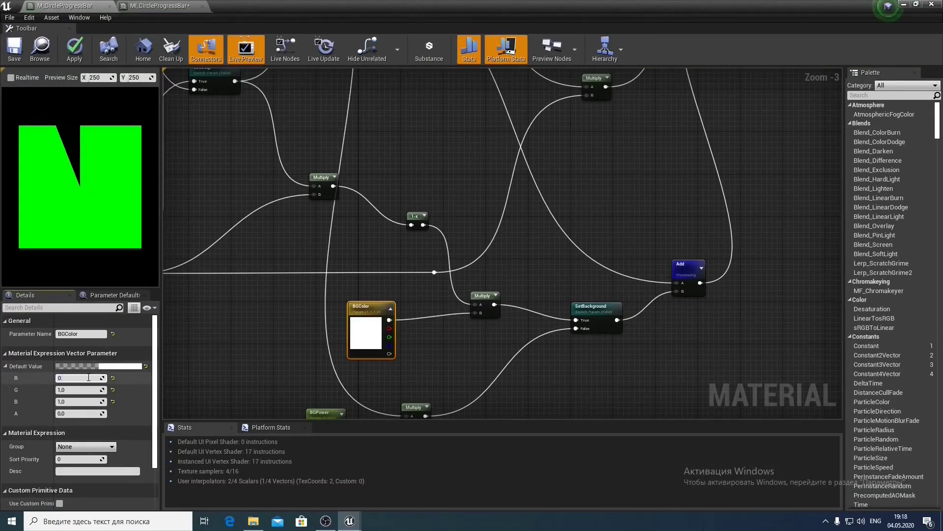
type("0.1")
key("Tab")
type("0.2")
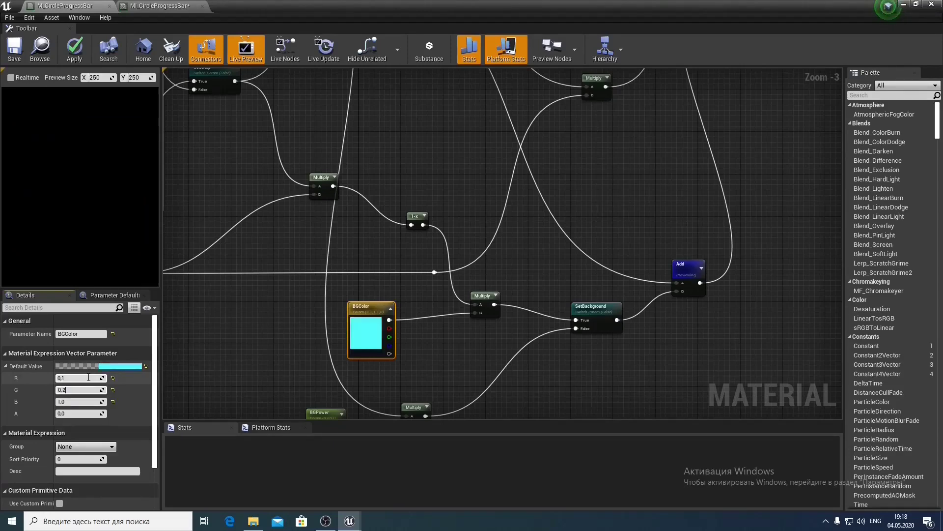
key("Tab")
type("0.1")
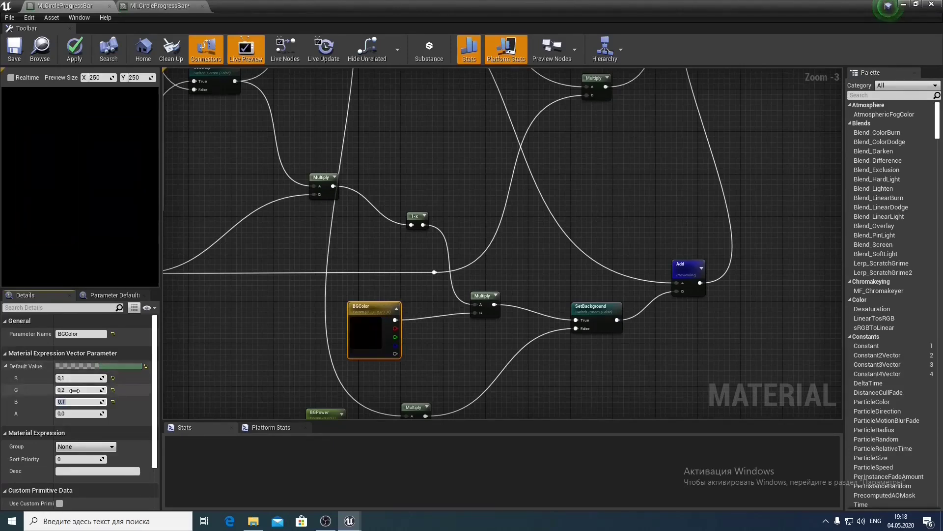
left_click(75, 389)
type("0.1")
key("Return")
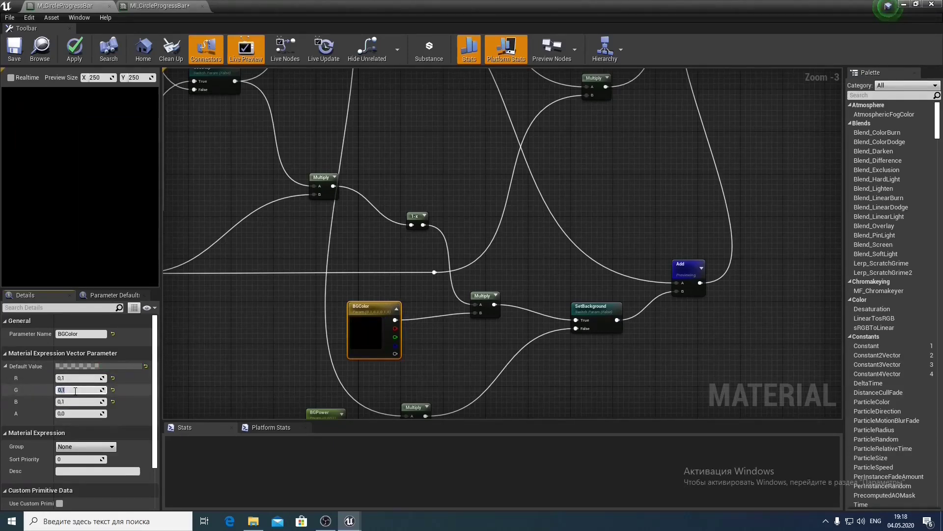
key("ctrl+s")
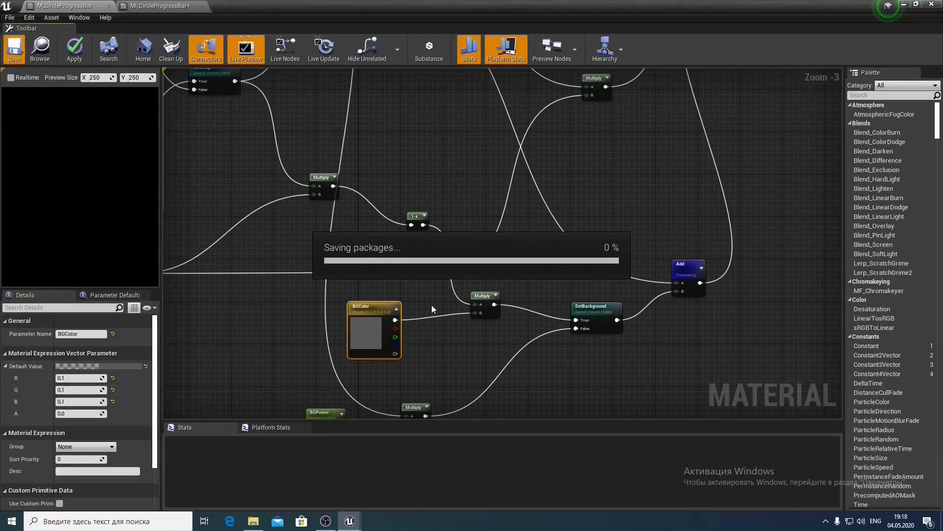
Feed BGColor directly into SetBackground's True input, multiply the switch's output with the 1-x result, and connect that Multiply to Add's B input
right_click_drag(452, 336, 444, 280)
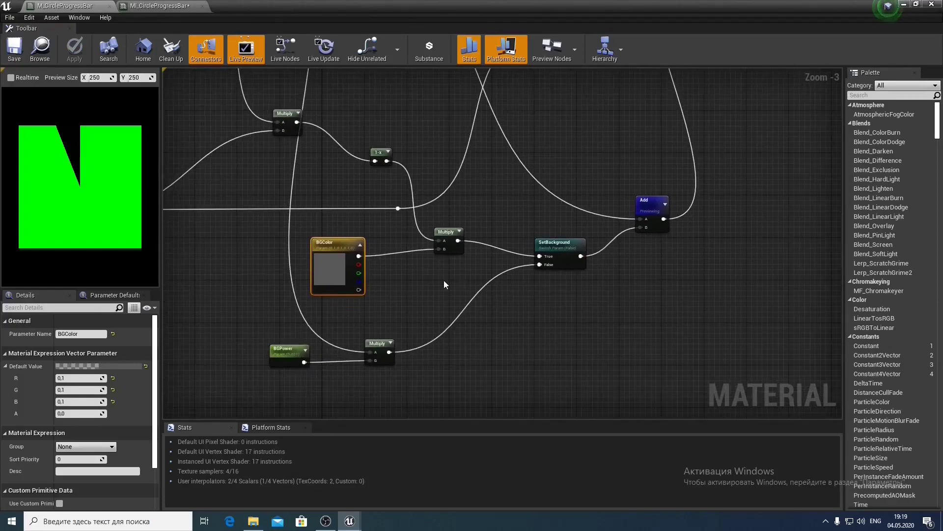
left_click_drag(442, 231, 456, 236)
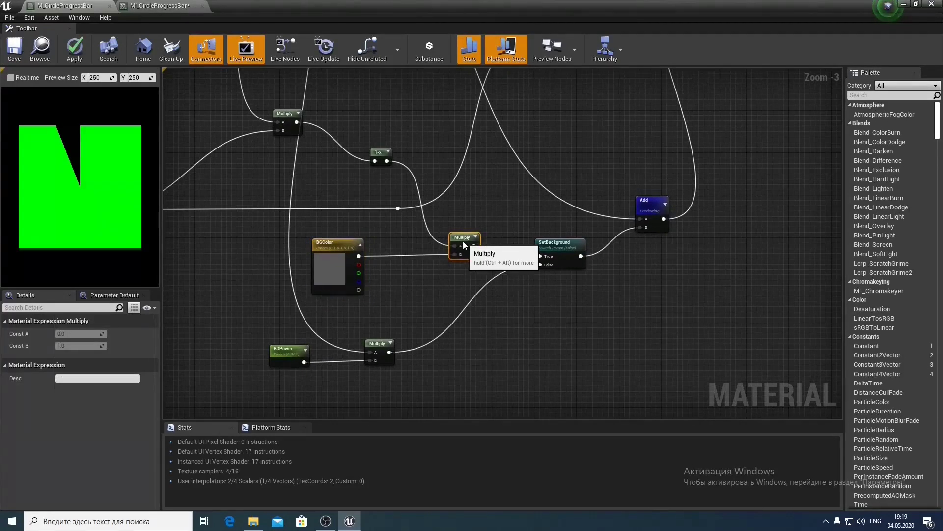
left_click_drag(276, 328, 385, 373)
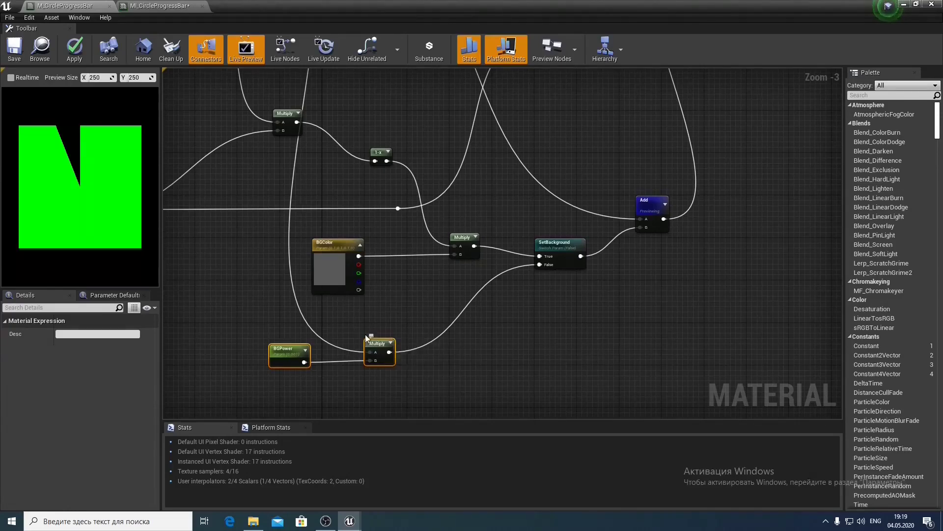
right_click_drag(412, 320, 507, 317)
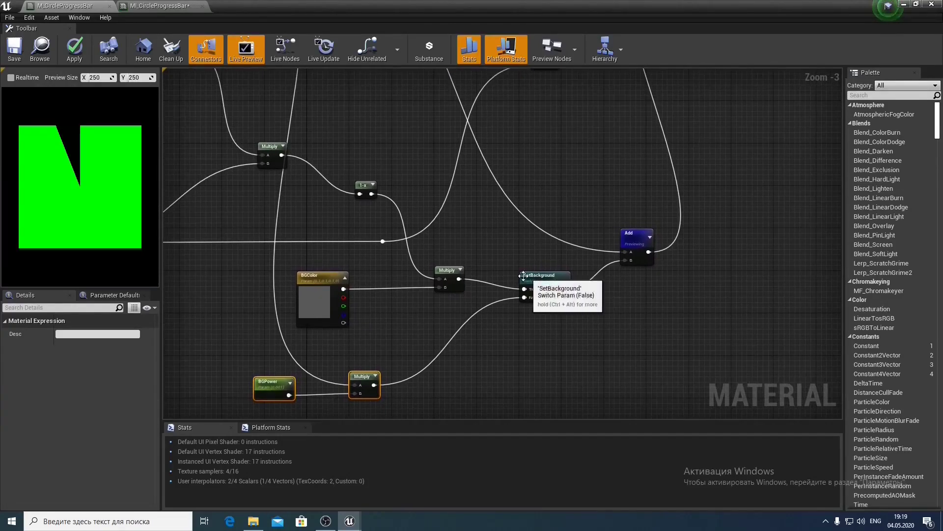
left_click_drag(448, 270, 459, 249)
left_click_drag(343, 288, 461, 286)
left_click_drag(456, 248, 557, 264)
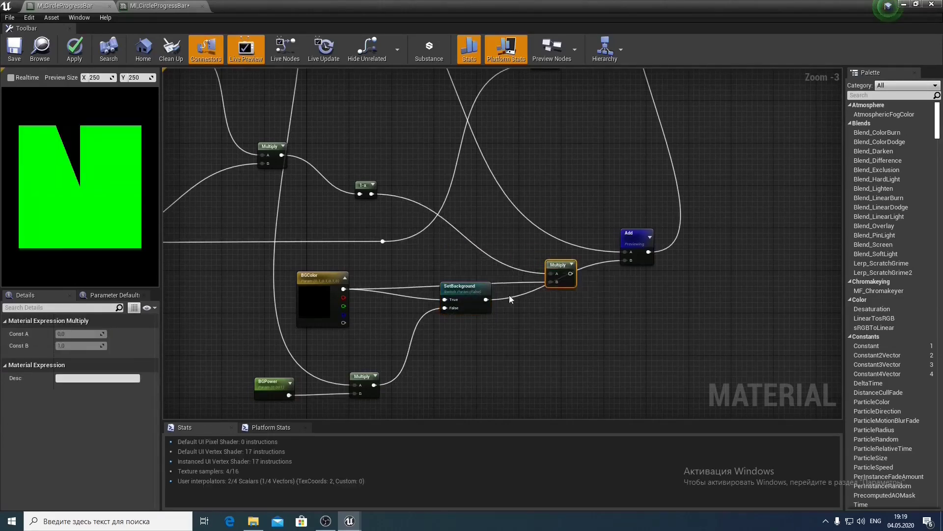
left_click_drag(486, 300, 625, 261)
Place SetBackground beside BGColor with its Multiply after it, and bring BGPower and its Multiply closer below
left_click_drag(566, 272, 532, 280)
left_click_drag(470, 292, 415, 280)
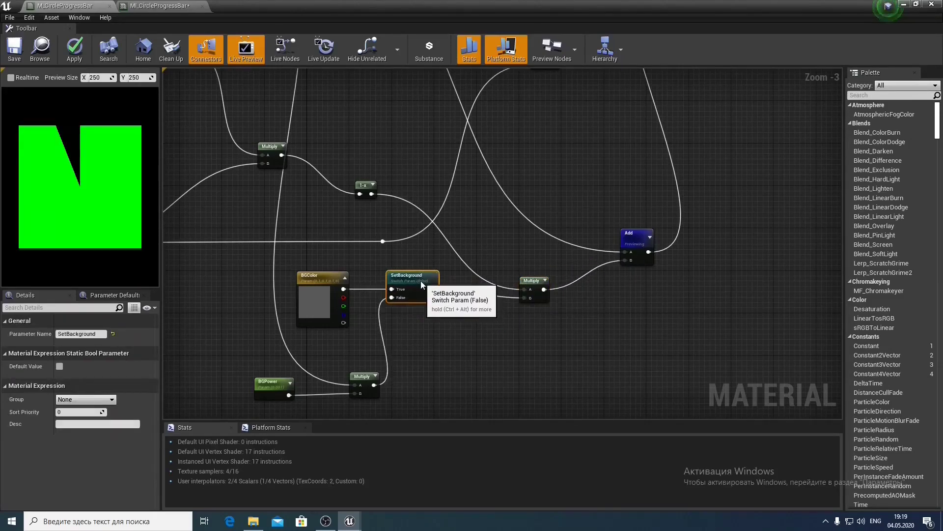
left_click_drag(256, 361, 358, 350)
left_click(364, 302)
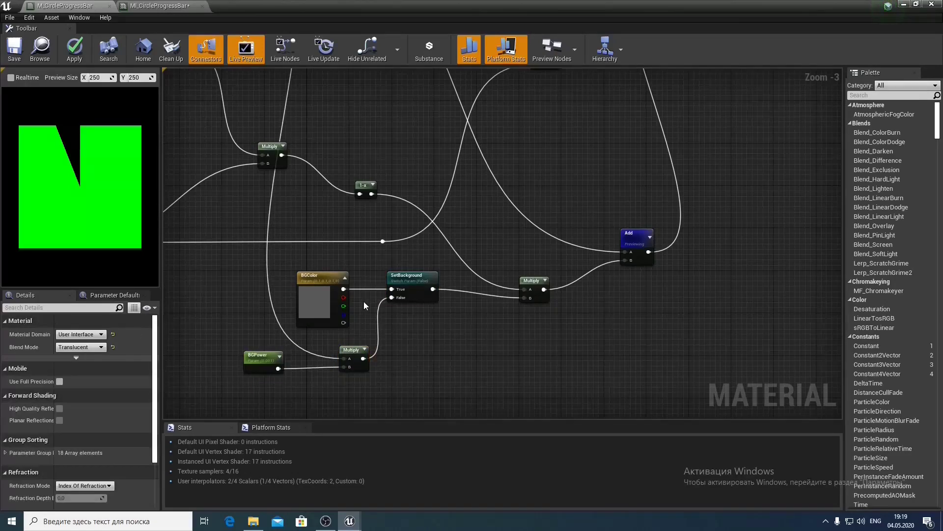
Save the M_CircleProgressBar material and stop previewing the Add node
left_click(20, 52)
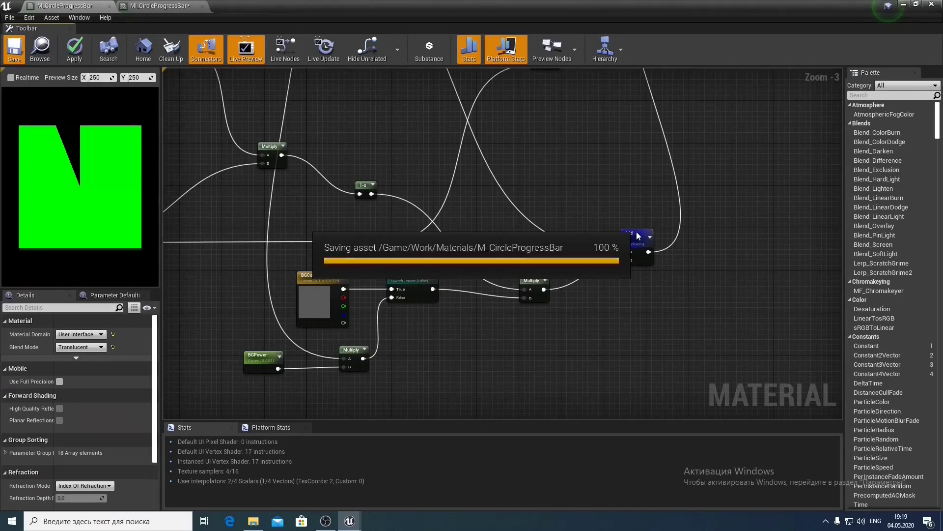
right_click(638, 236)
left_click(653, 241)
In the material instance, reset BGColor to its default and test the ring with percent at about 0.31 and 0.29
left_click(142, 6)
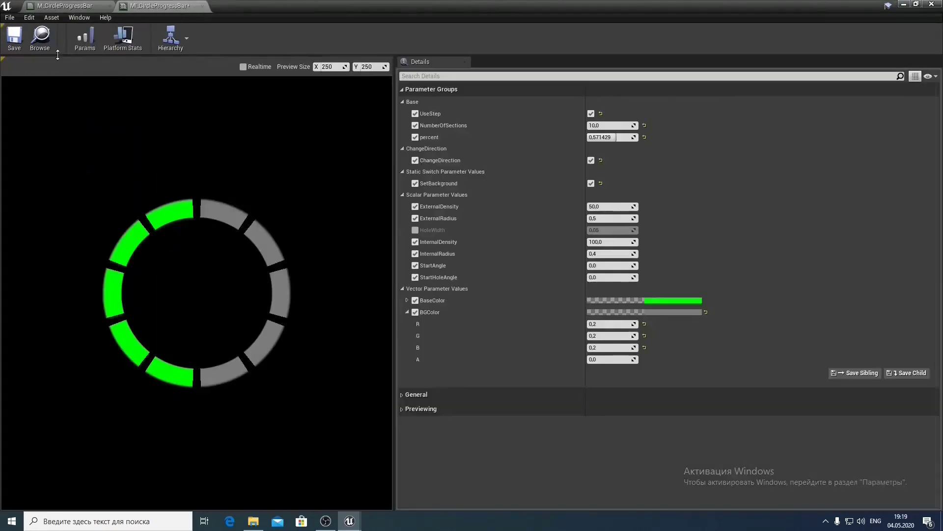
left_click_drag(609, 137, 674, 228)
left_click(706, 311)
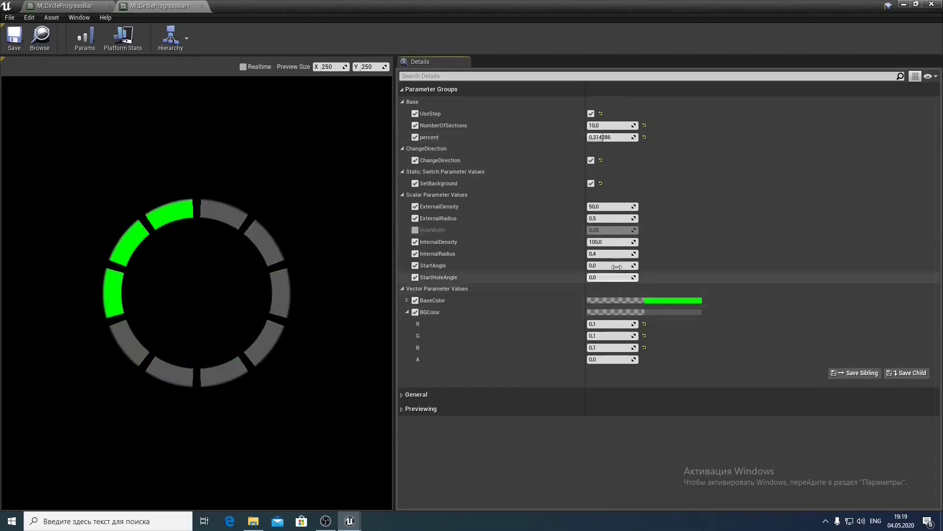
mouse_move(601, 139)
left_mouse_down()
mouse_move(633, 138)
mouse_move(596, 138)
left_mouse_up()
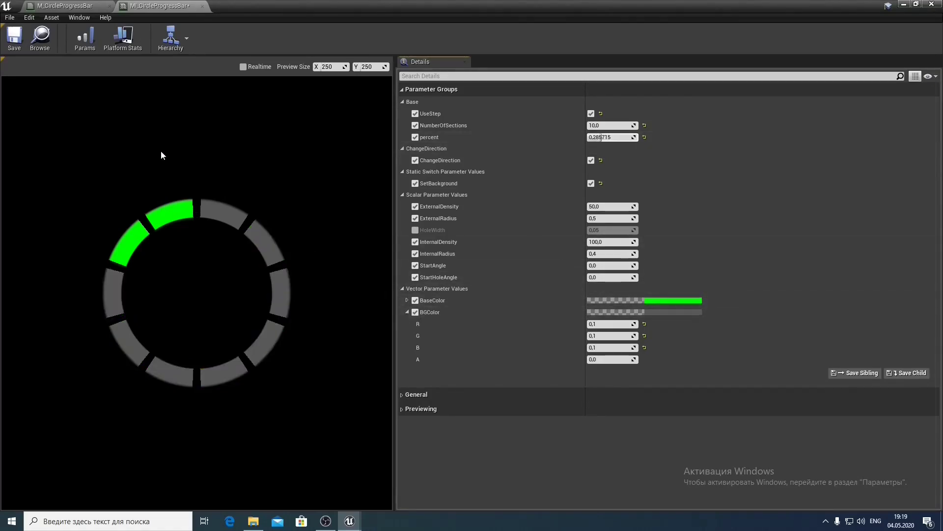
Back in M_CircleProgressBar, align the background Multiply with SetBackground and move the 1-x node just above SetBackground
left_click(67, 6)
scroll(394, 223, "down", 1)
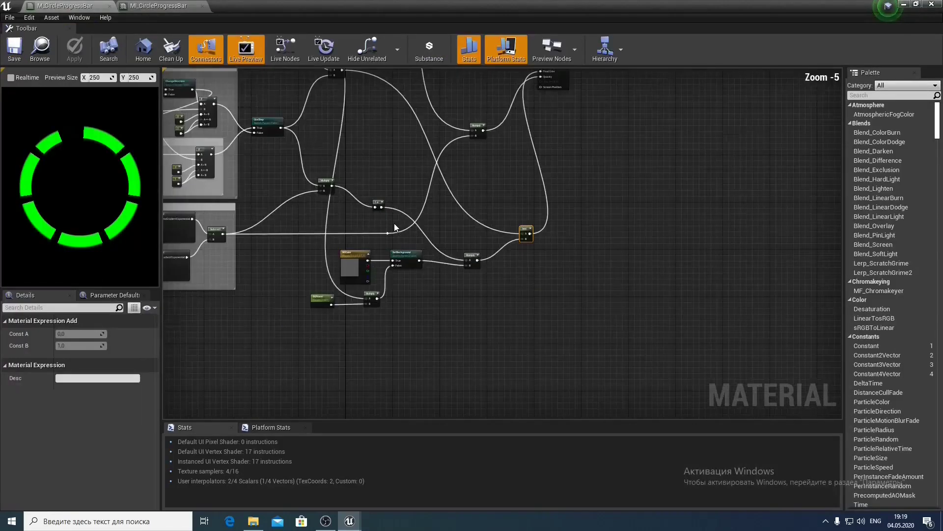
scroll(429, 264, "up", 1)
scroll(429, 264, "up", 1)
left_click_drag(513, 248, 495, 237)
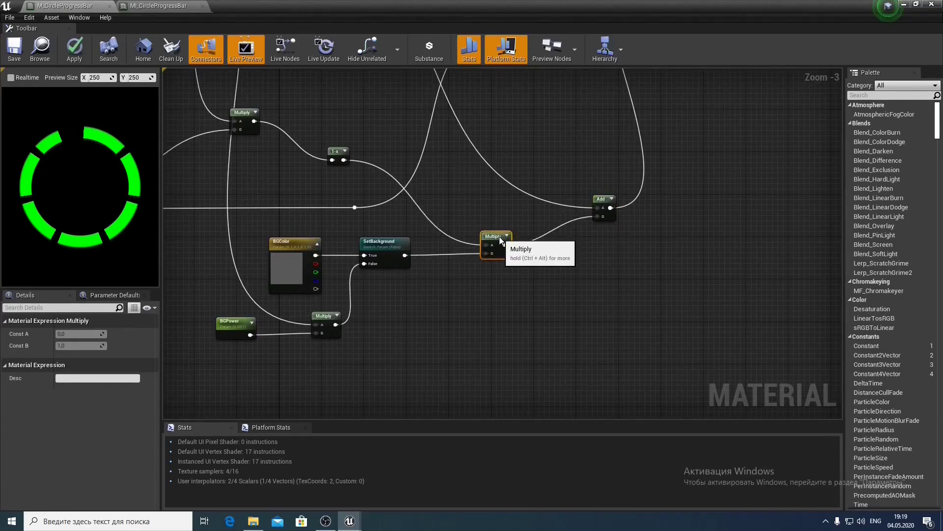
right_click_drag(495, 237, 634, 241)
left_click_drag(485, 157, 531, 224)
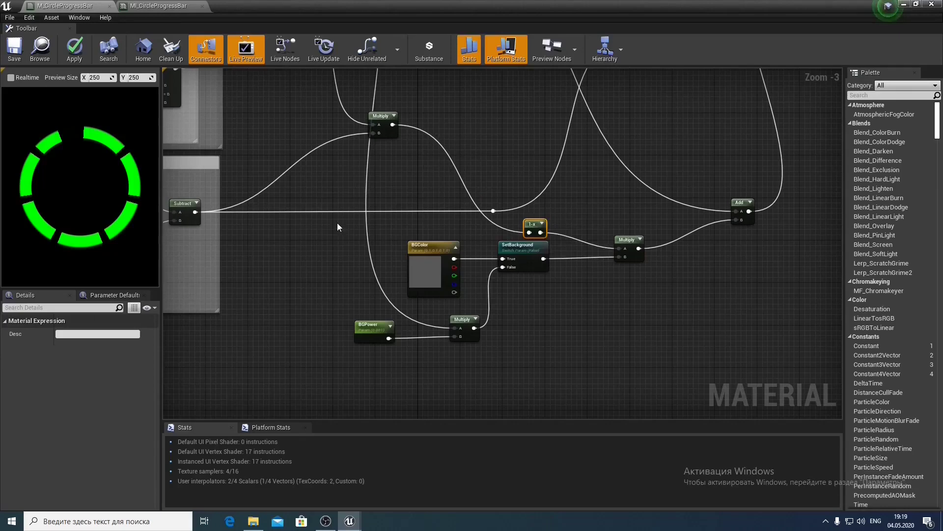
Group the background nodes in a comment named BackgroundColor and shift the group clear of the Circle output wire
left_click_drag(337, 223, 678, 367)
key("c")
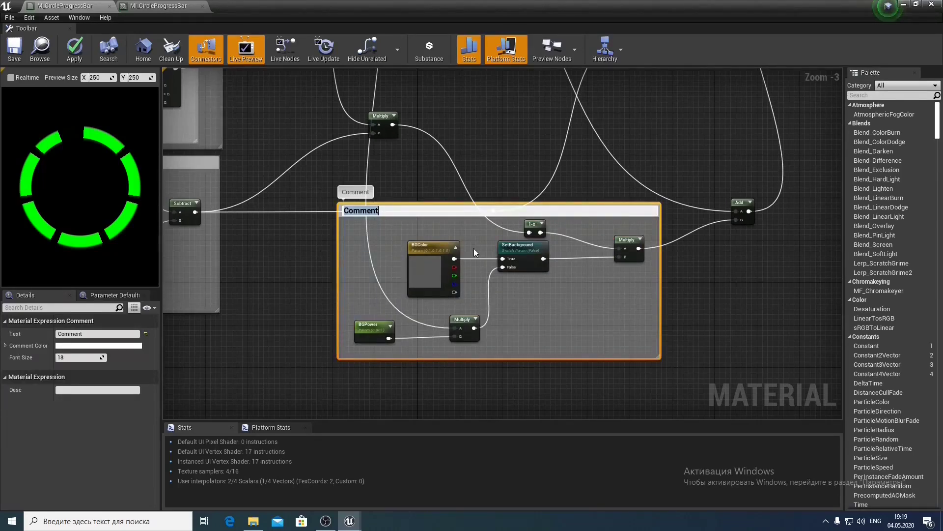
type("BG")
key("BackSpace")
type("ackgroundColor")
key("Return")
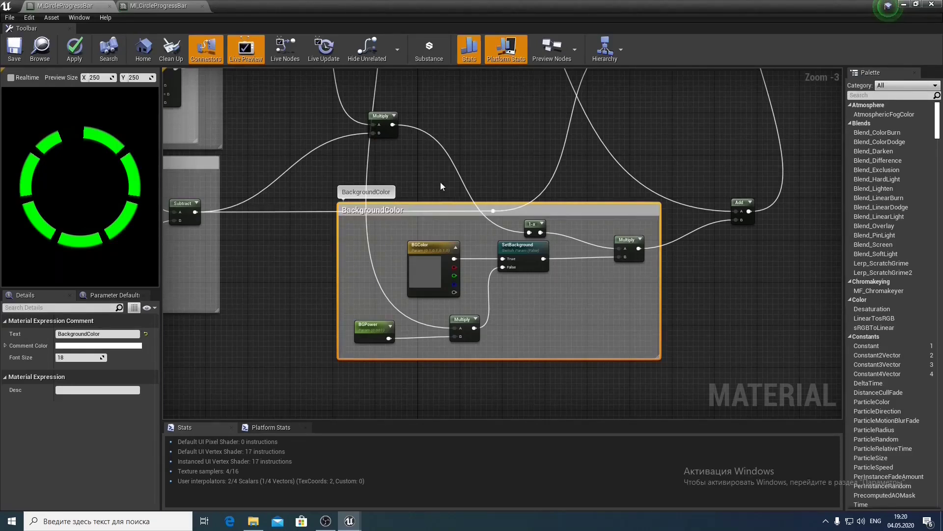
left_click(440, 181)
left_click_drag(485, 213, 590, 229)
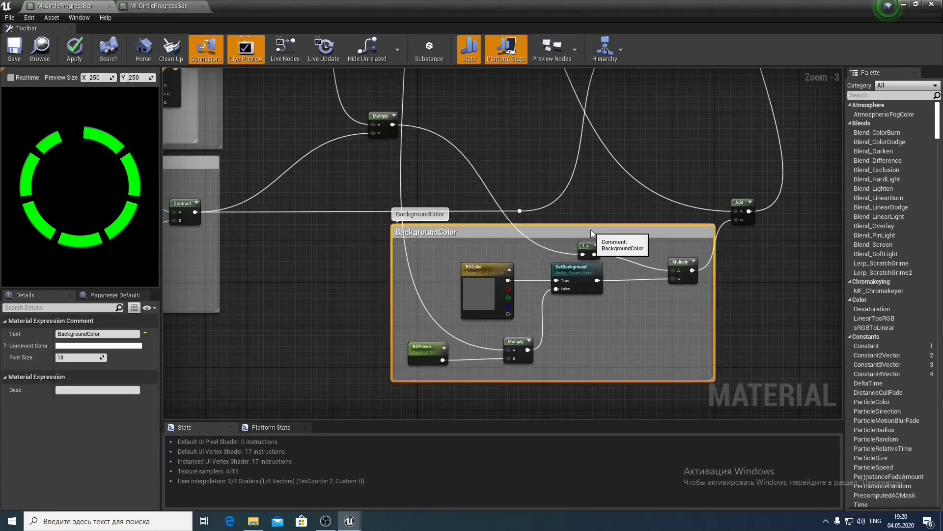
Add a StaticSwitchParameter named UseGradientColor near the BaseColor node
right_click_drag(583, 206, 536, 283)
scroll(474, 216, "down", 2)
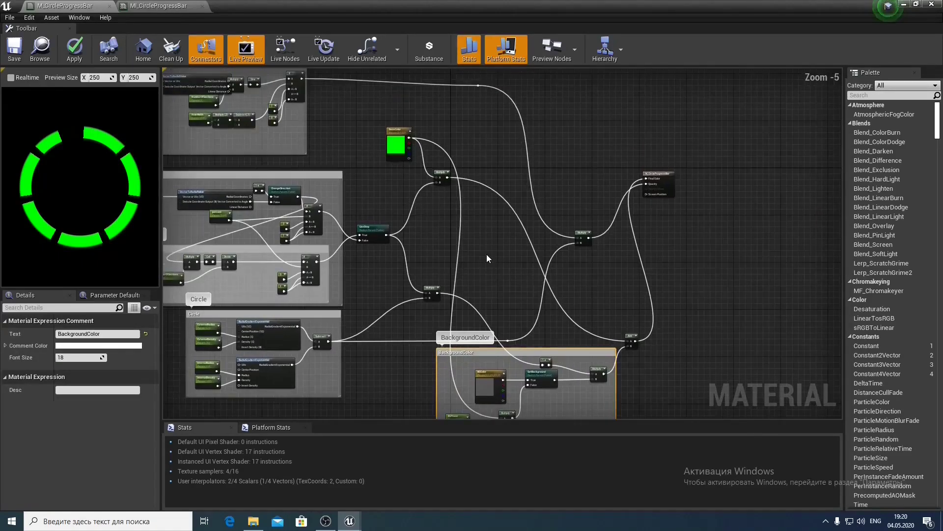
scroll(486, 257, "up", 2)
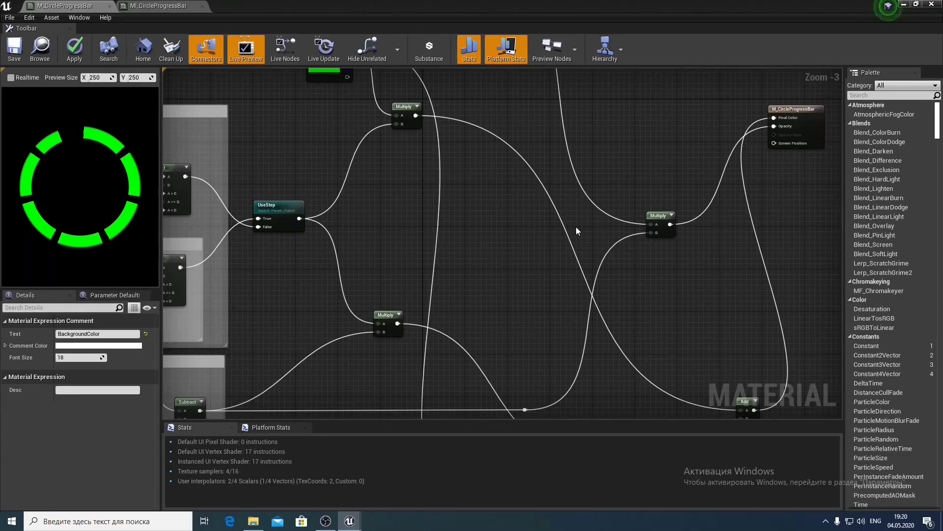
right_click_drag(577, 227, 620, 266)
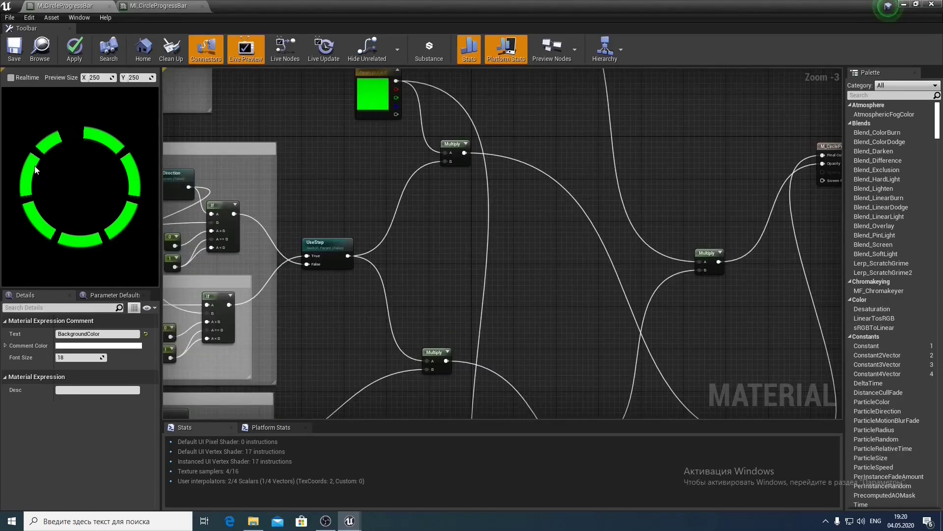
scroll(393, 224, "down", 2)
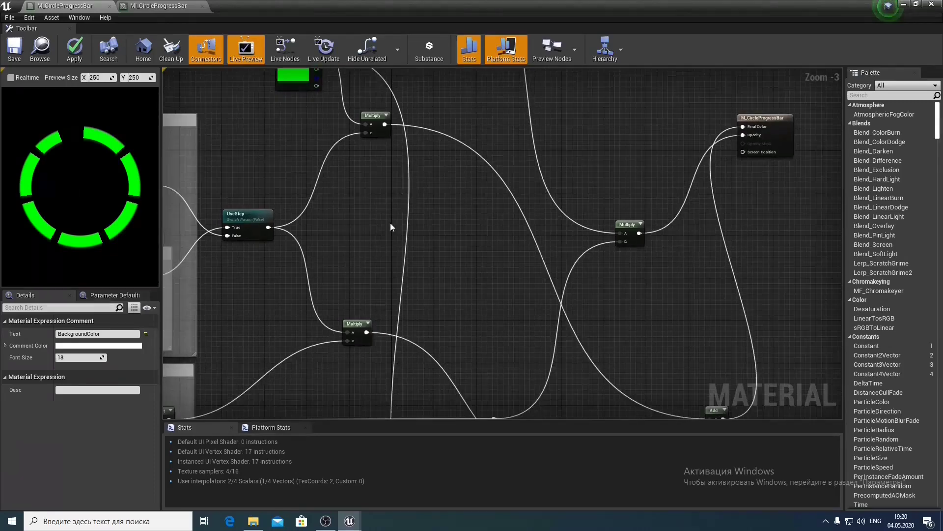
right_click_drag(397, 220, 449, 254)
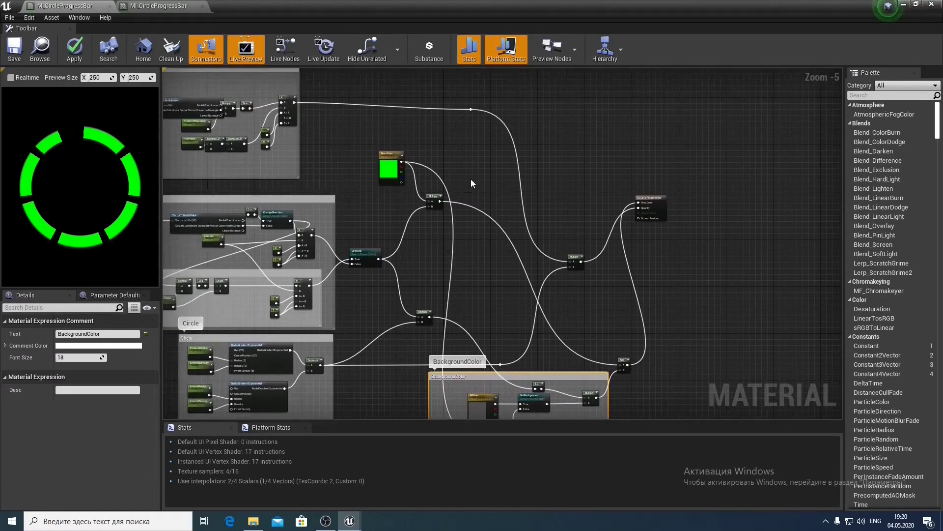
right_click(472, 183)
type("Use")
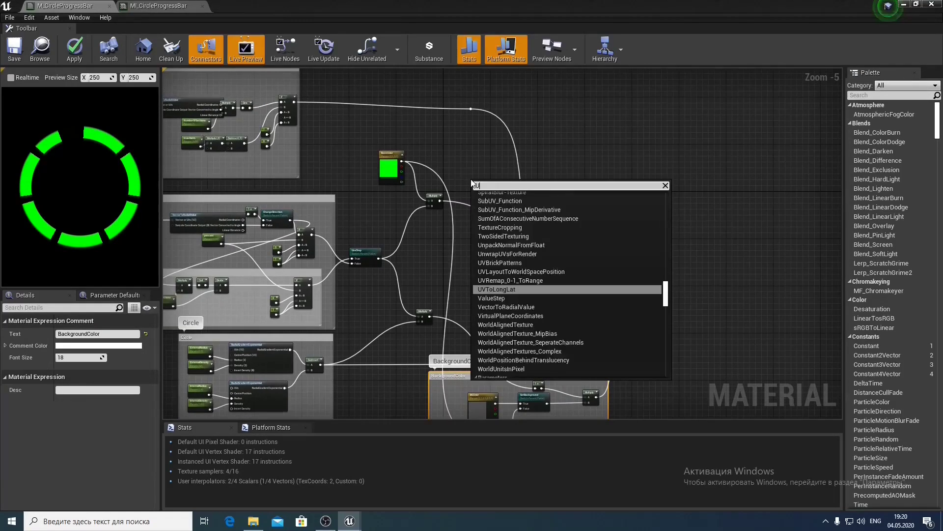
key("BackSpace")
key("BackSpace")
key("BackSpace")
type("swit")
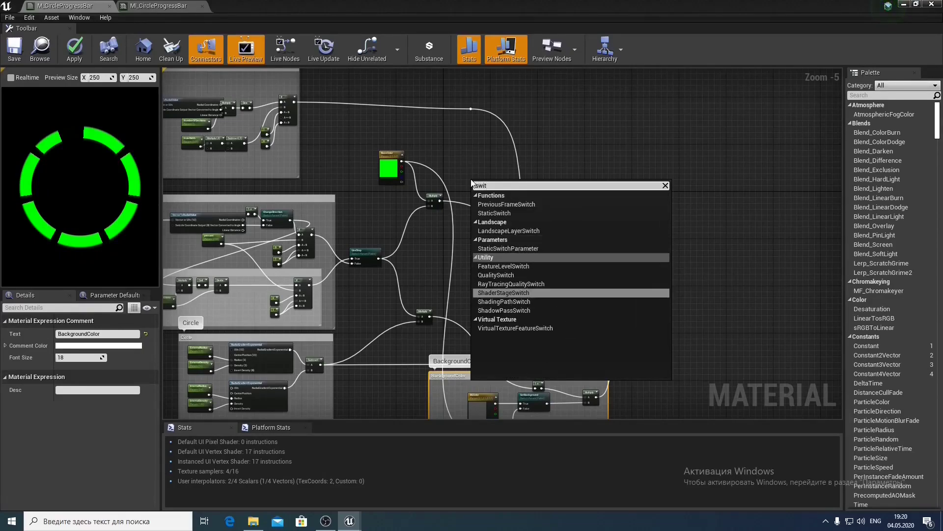
left_click(519, 249)
type("UseGradientColor")
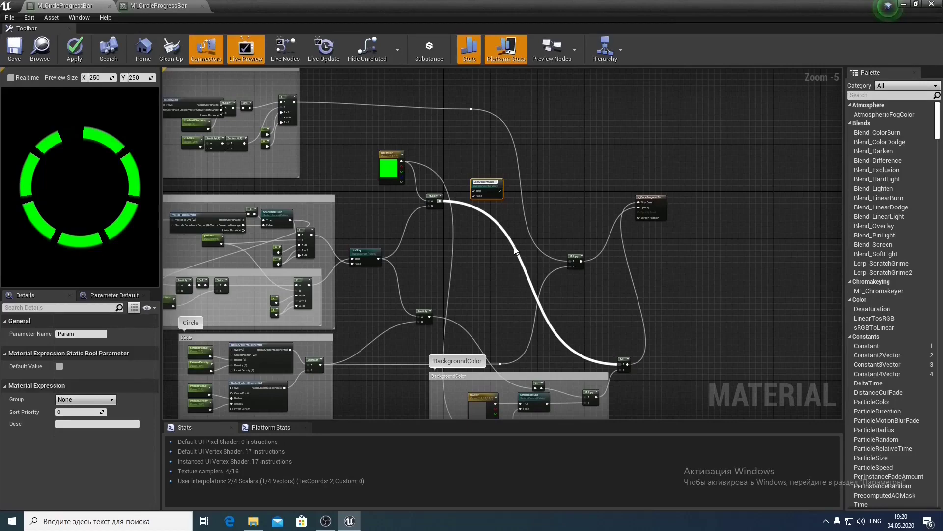
key("Return")
Move the UseGradientColor switch closer to BaseColor, above and to the right of its Multiply node
scroll(460, 196, "up", 3)
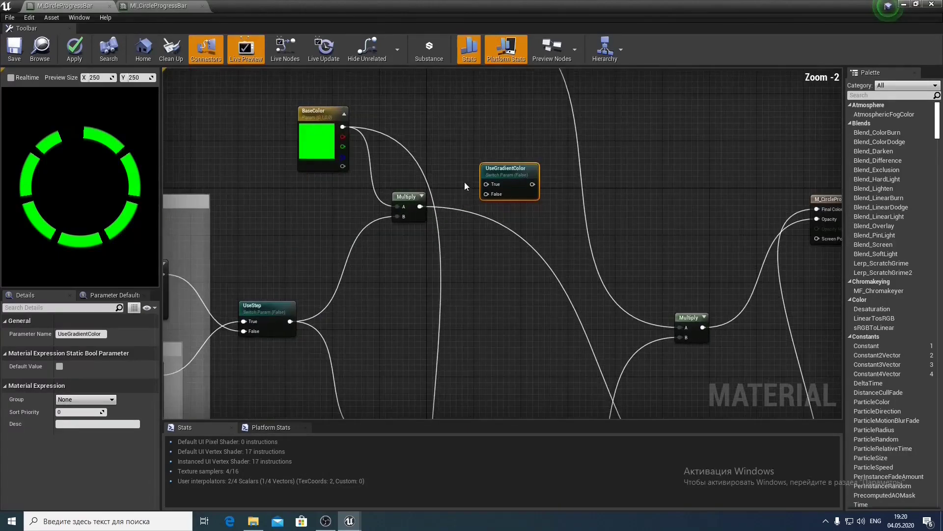
left_click(453, 168)
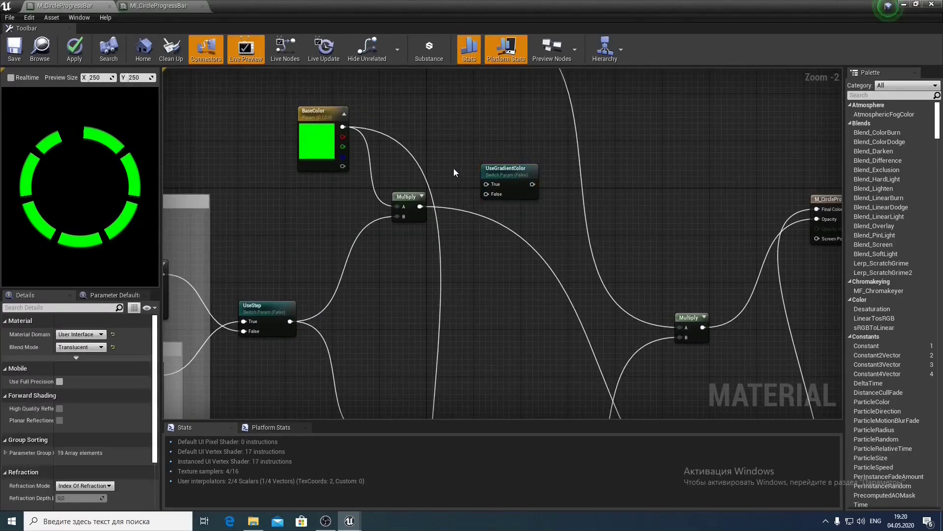
left_click_drag(506, 170, 499, 160)
right_click_drag(467, 219, 549, 223)
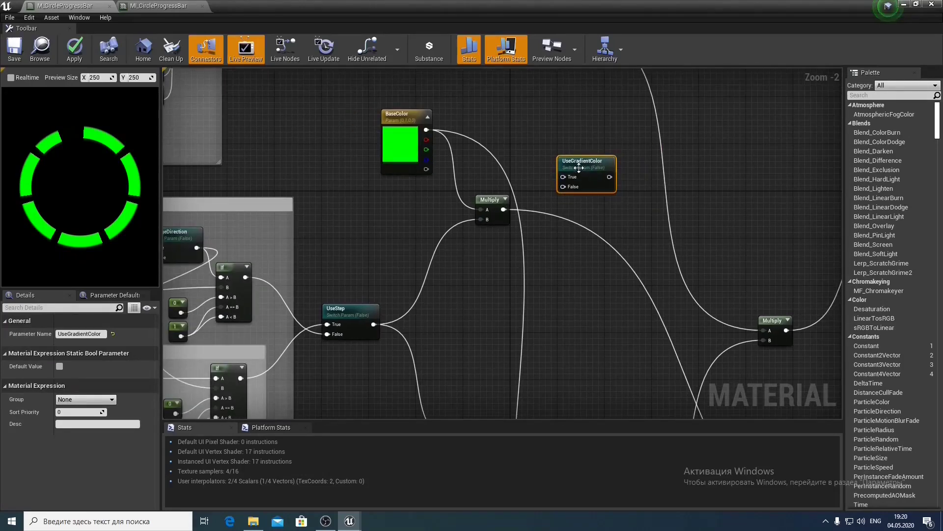
left_click_drag(578, 168, 548, 157)
right_click_drag(627, 228, 512, 205)
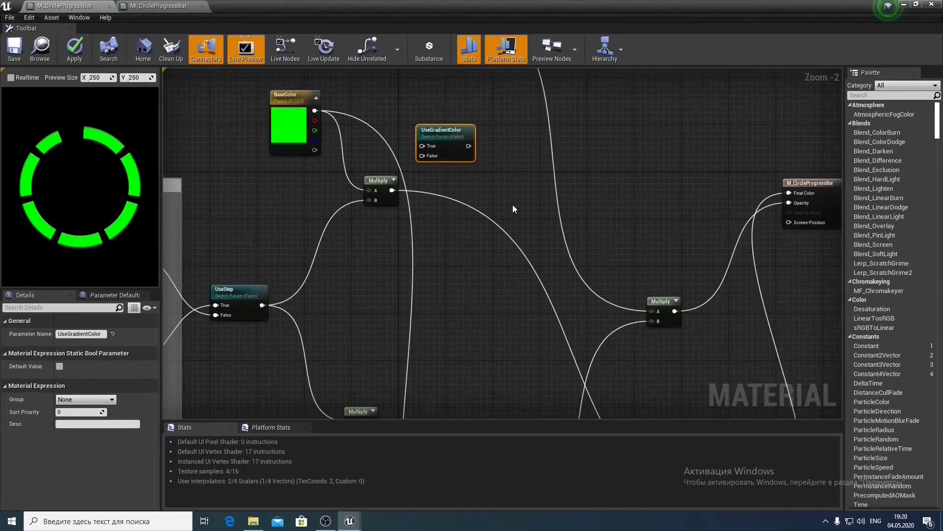
Move the opacity Multiply beside the M_CircleProgressBar output node and the background mask Multiply up close to UseStep
scroll(512, 205, "down", 1)
left_click_drag(658, 288, 691, 189)
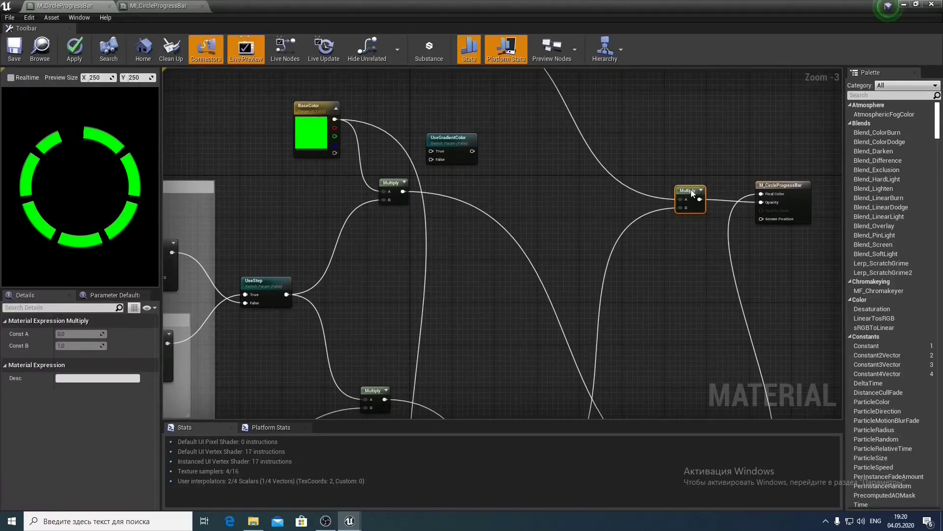
scroll(600, 235, "down", 3)
scroll(613, 252, "up", 1)
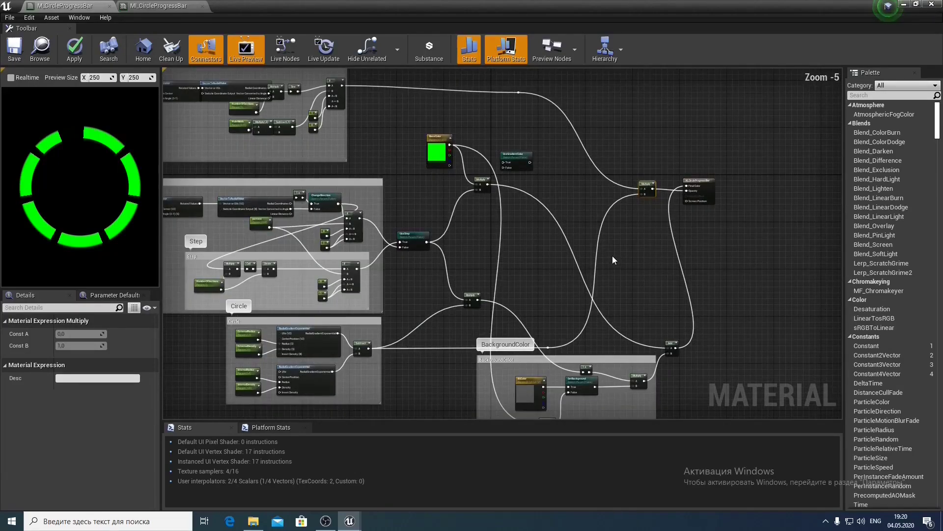
scroll(511, 317, "up", 1)
left_click_drag(456, 288, 420, 243)
Move the BackgroundColor comment group together with the Add node up, above the Circle output wire
right_click_drag(596, 340, 552, 288)
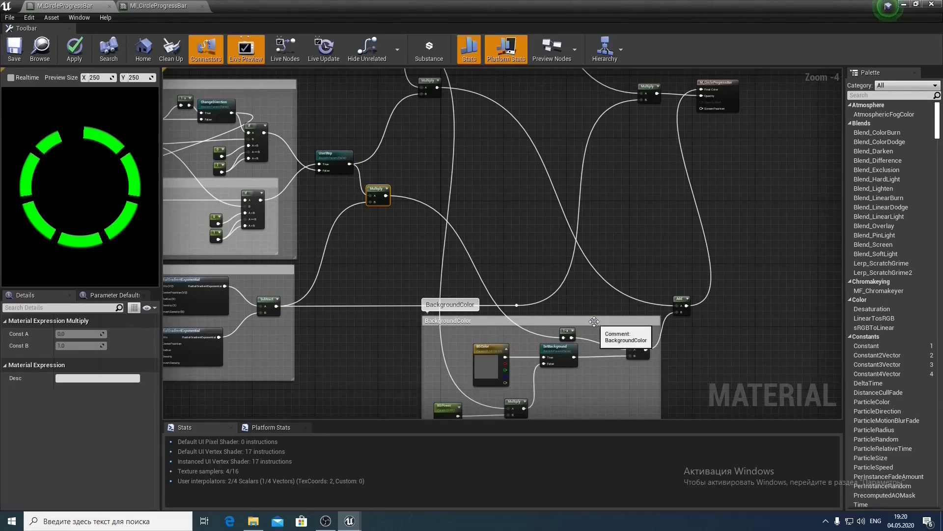
left_click(594, 322)
left_click(678, 299, "ctrl")
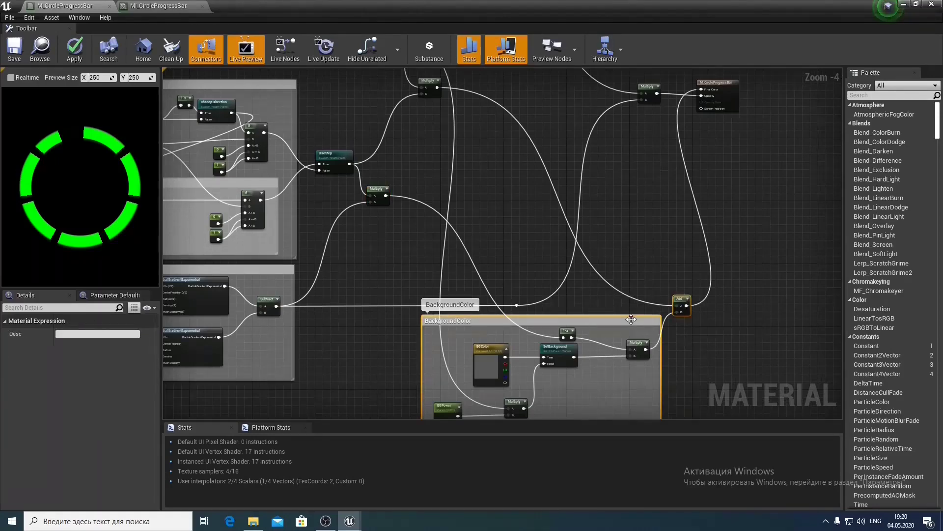
left_click_drag(625, 322, 614, 181)
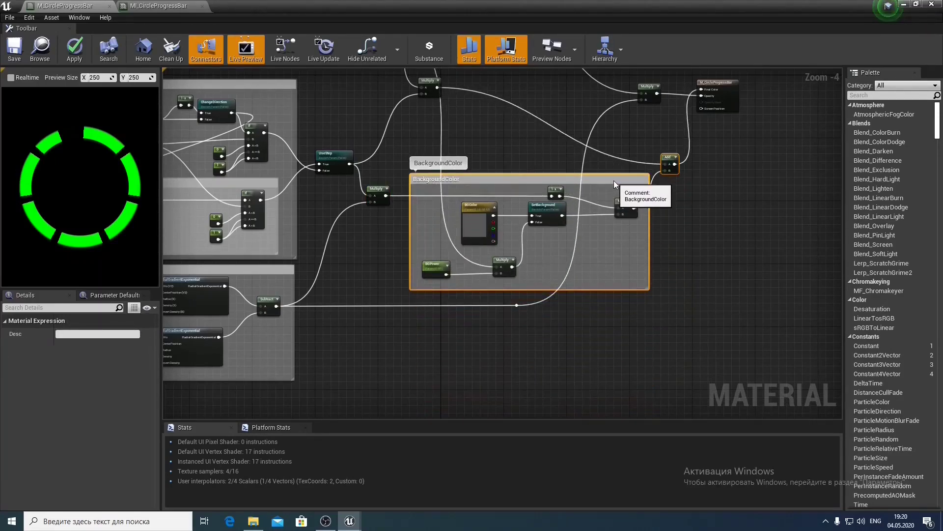
left_click(704, 230)
right_click_drag(709, 226, 730, 336)
scroll(577, 262, "up", 1)
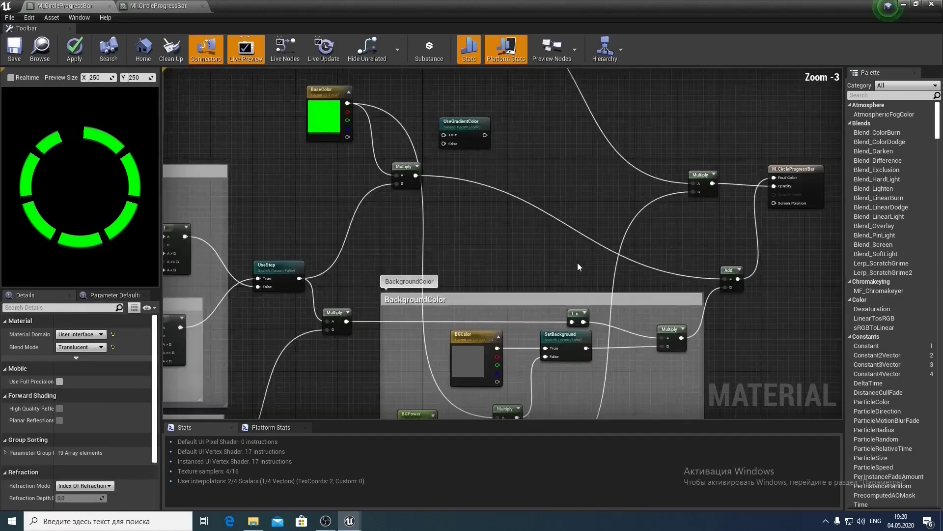
Spread out the fill color nodes, placing UseGradientColor to the right of BaseColor and their Multiply further right and below
right_click_drag(517, 223, 578, 285)
right_click_drag(585, 236, 481, 238)
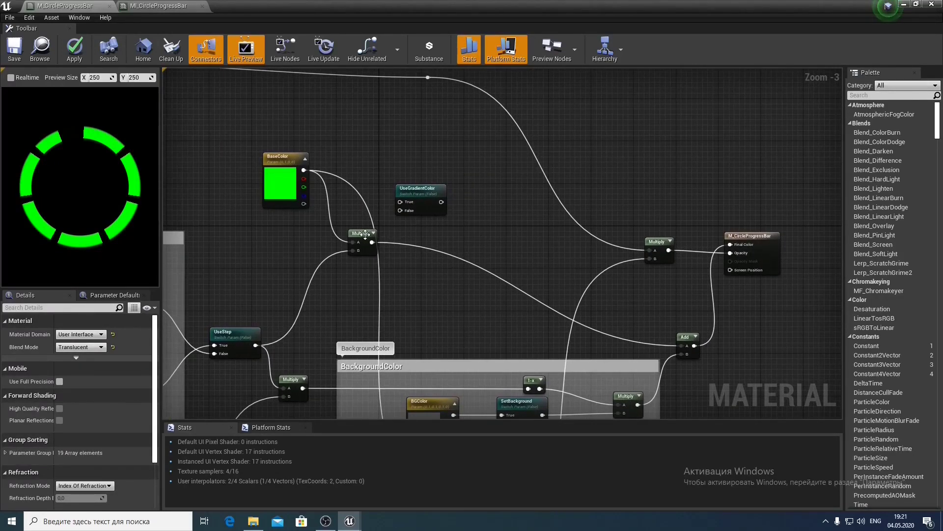
left_click_drag(364, 237, 418, 273)
left_click(410, 191)
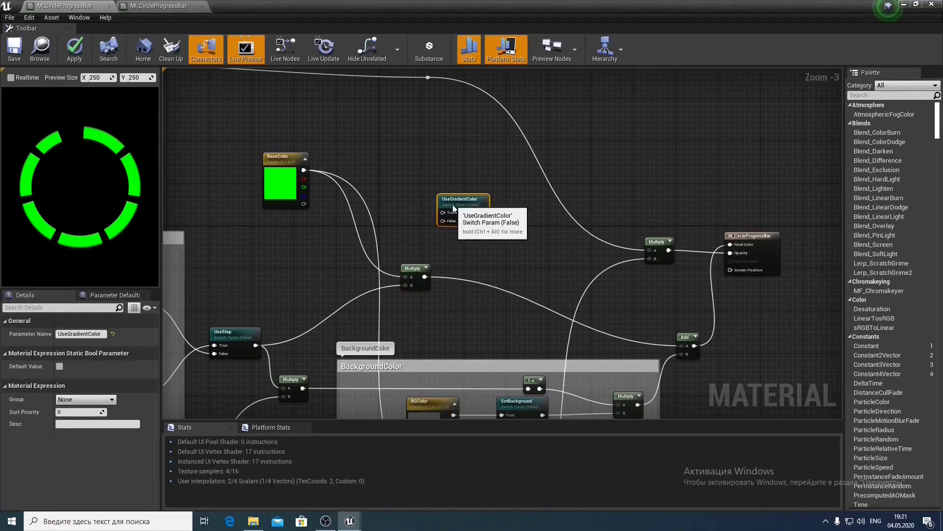
left_click_drag(410, 191, 394, 207)
left_click_drag(415, 269, 505, 295)
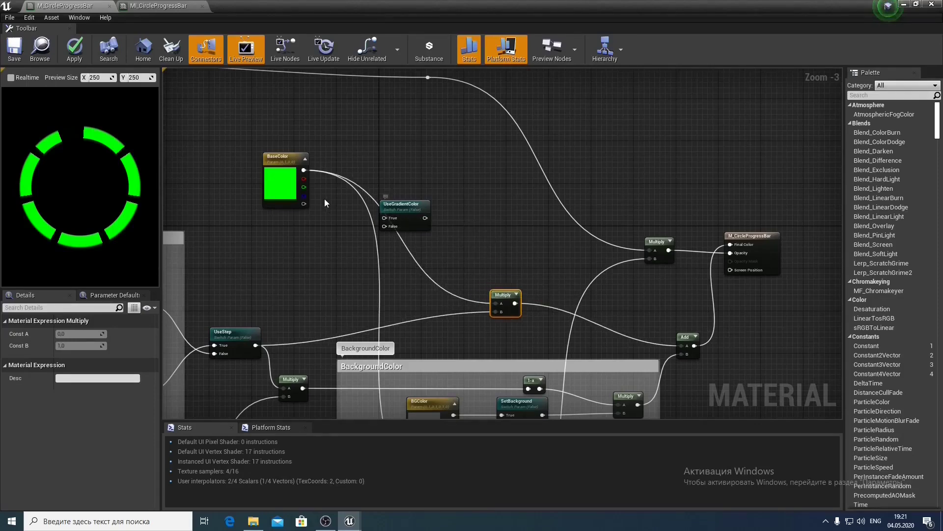
Wire BaseColor through the False input of UseGradientColor into the fill Multiply's A, and reposition BaseColor below and left of the switch
left_click_drag(304, 170, 500, 305)
left_click_drag(401, 214, 444, 204)
left_click_drag(283, 162, 291, 271)
right_click_drag(350, 218, 595, 179)
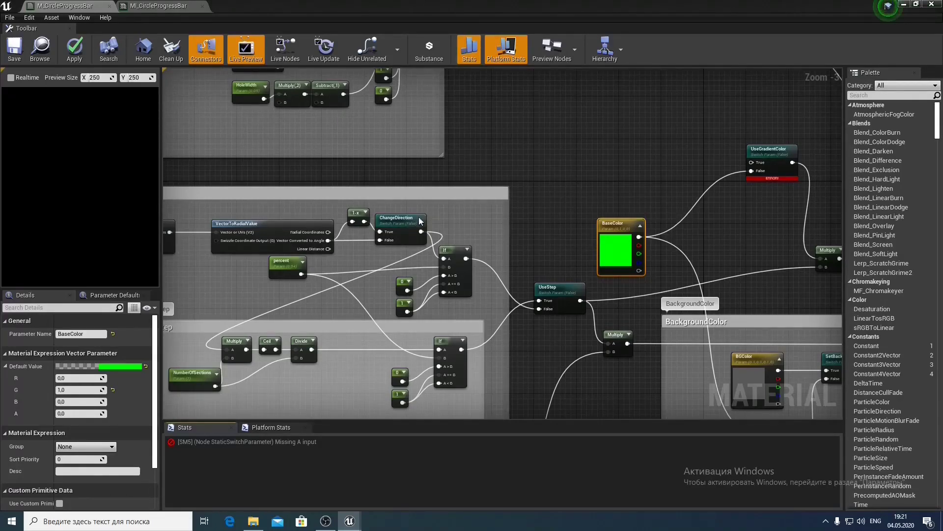
right_click_drag(568, 160, 509, 146)
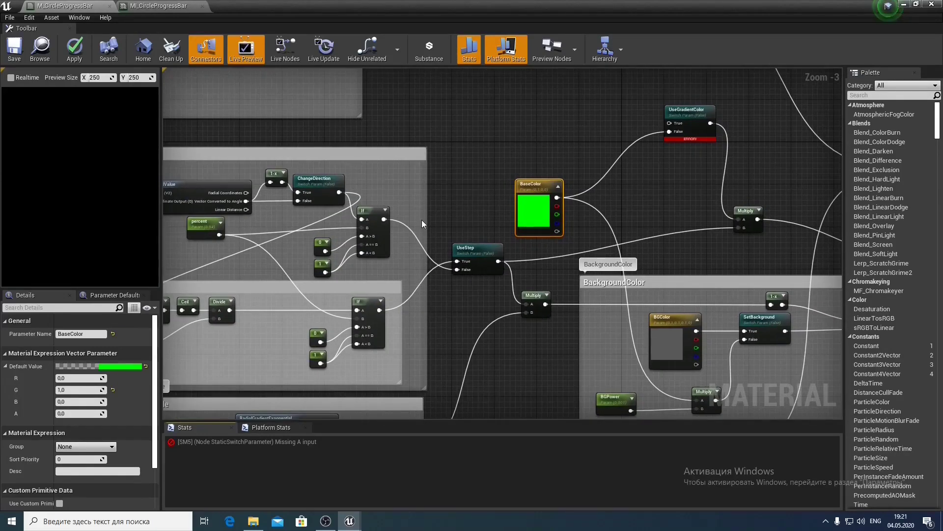
right_click_drag(464, 210, 368, 182)
left_click_drag(432, 156, 464, 151)
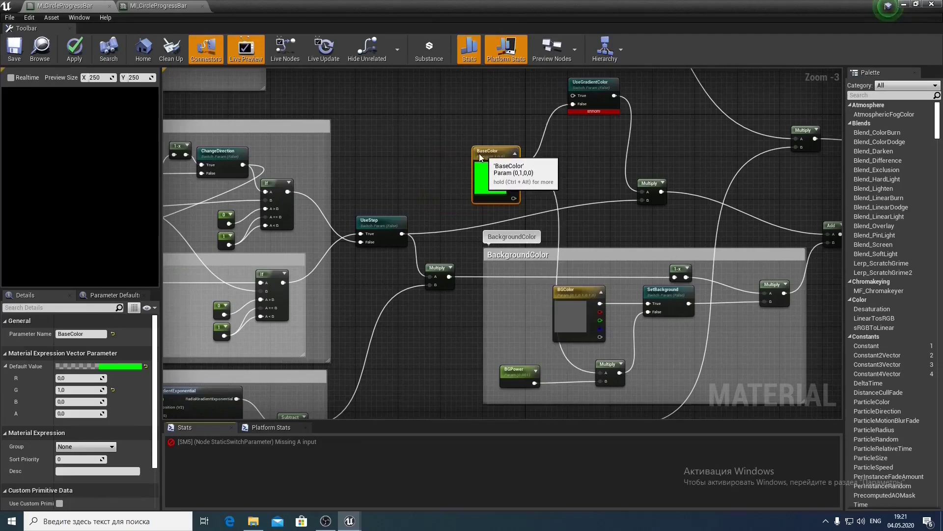
Add a Multiply node with BaseColor as input B and connect its output to the True input of UseGradientColor
right_click_drag(492, 164, 437, 250)
left_click_drag(437, 250, 554, 167)
key("Return")
left_click(441, 182)
right_click_drag(554, 168, 524, 178)
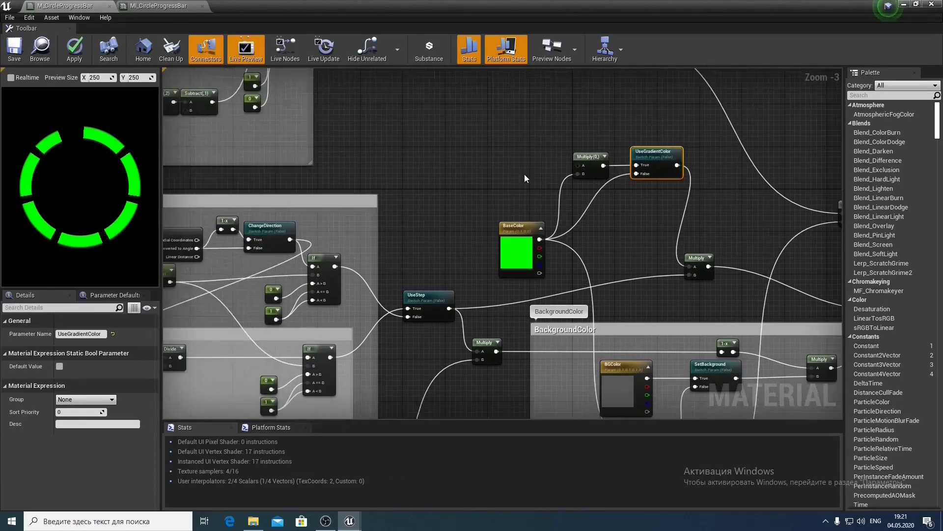
left_click(504, 241)
left_click(434, 228)
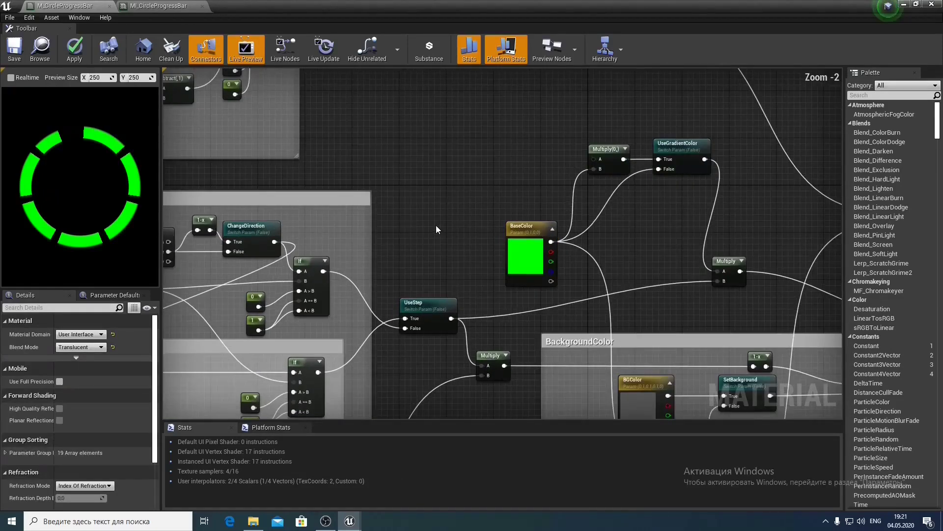
Connect the Vector Converted to Angle output of VectorToRadialValue to input A of the new gradient Multiply
right_click_drag(435, 225, 496, 202)
scroll(496, 202, "up", 1)
right_click_drag(426, 159, 443, 192)
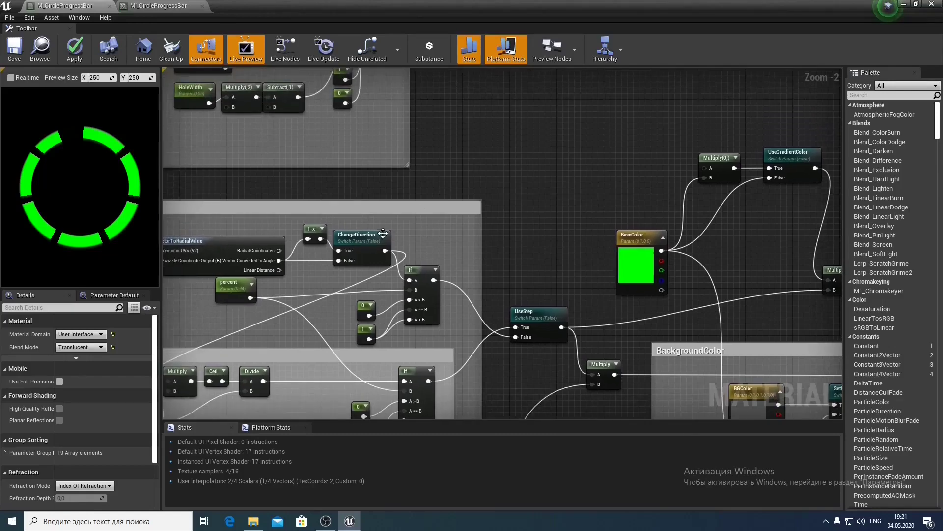
mouse_move(281, 260)
left_click_drag(280, 260, 701, 169)
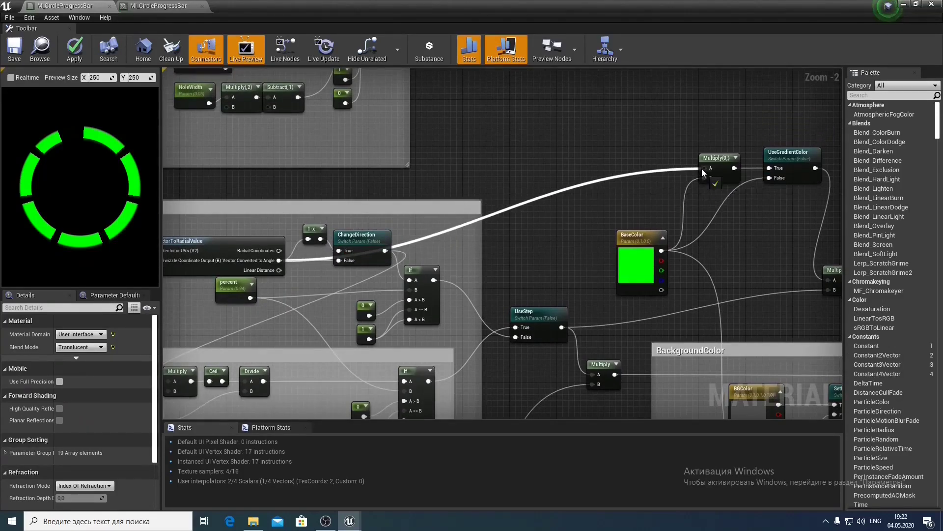
right_click_drag(703, 169, 507, 156)
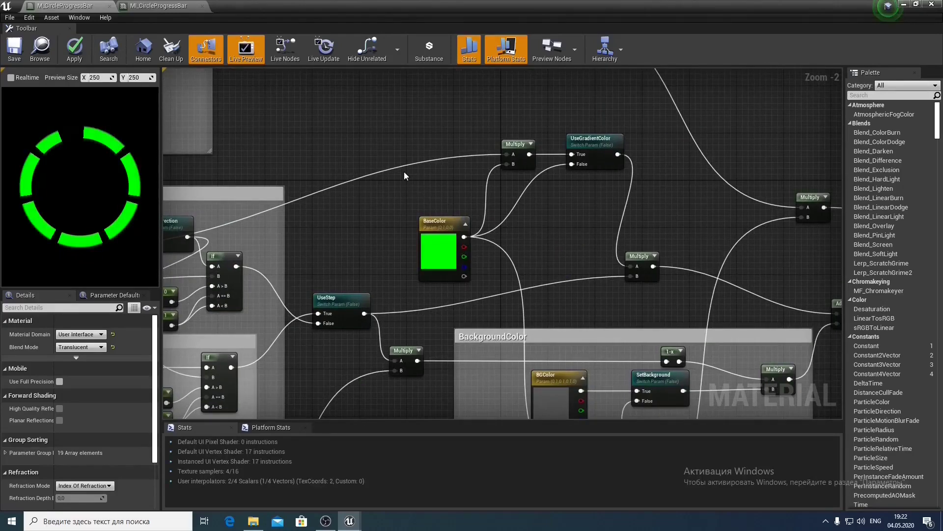
Save the material and start previewing the gradient Multiply node
key("ctrl+s")
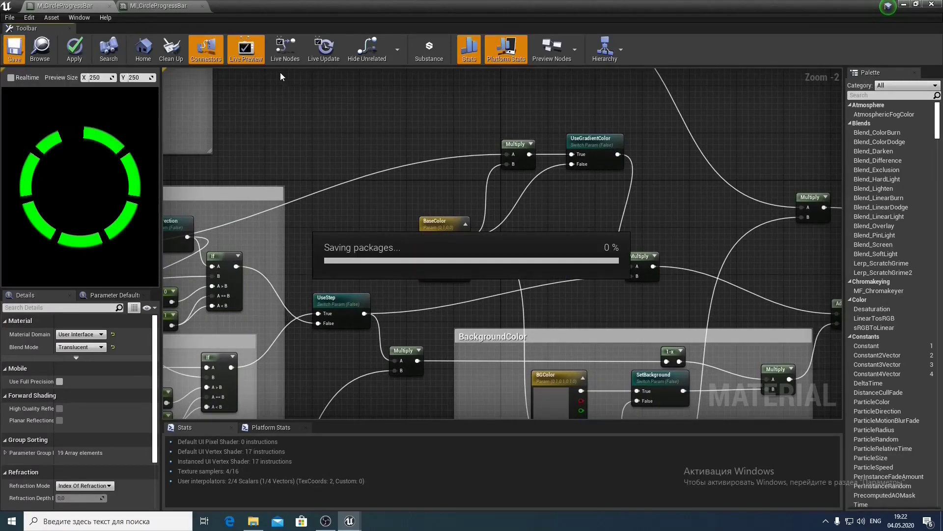
left_click(513, 143)
key("space")
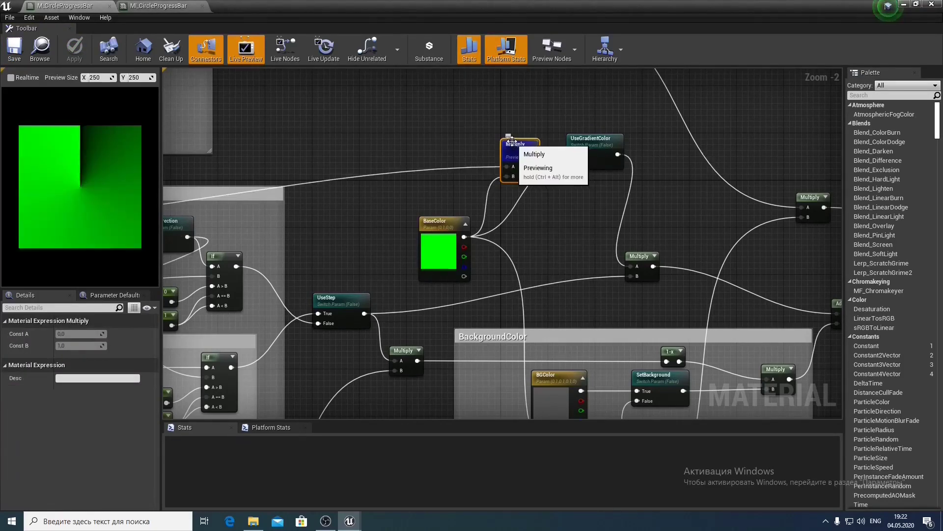
In the MI_CircleProgressBar instance, override and enable UseGradientColor, and raise percent to 1.0
left_click(159, 5)
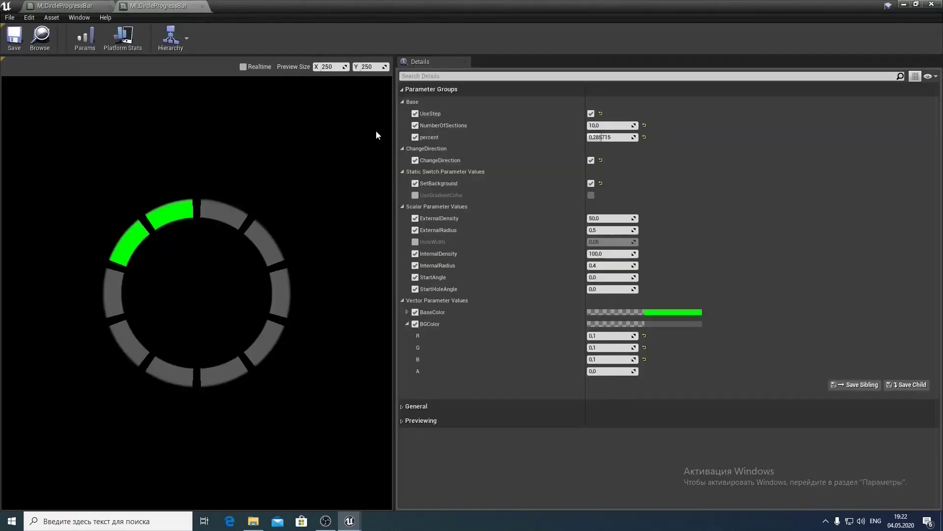
mouse_move(609, 137)
left_mouse_down()
mouse_move(688, 137)
mouse_move(601, 138)
left_mouse_up()
left_click(415, 195)
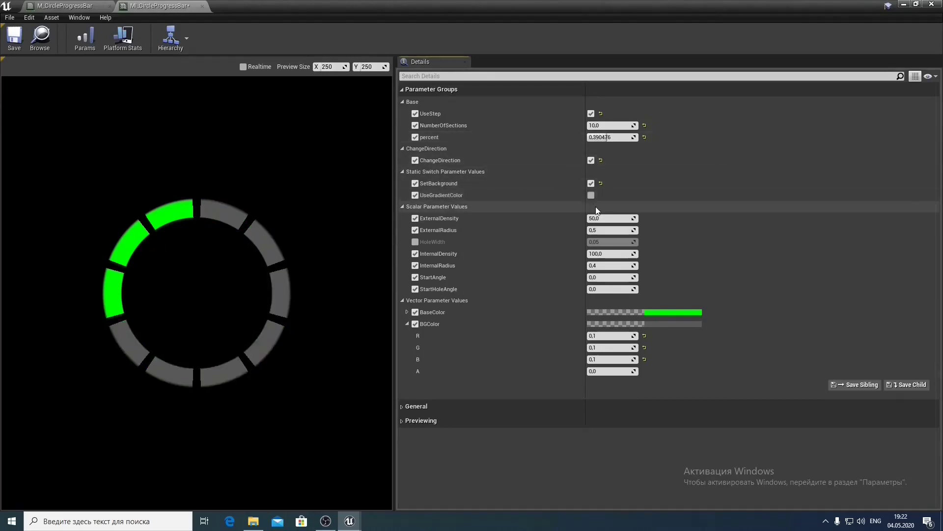
left_click(591, 196)
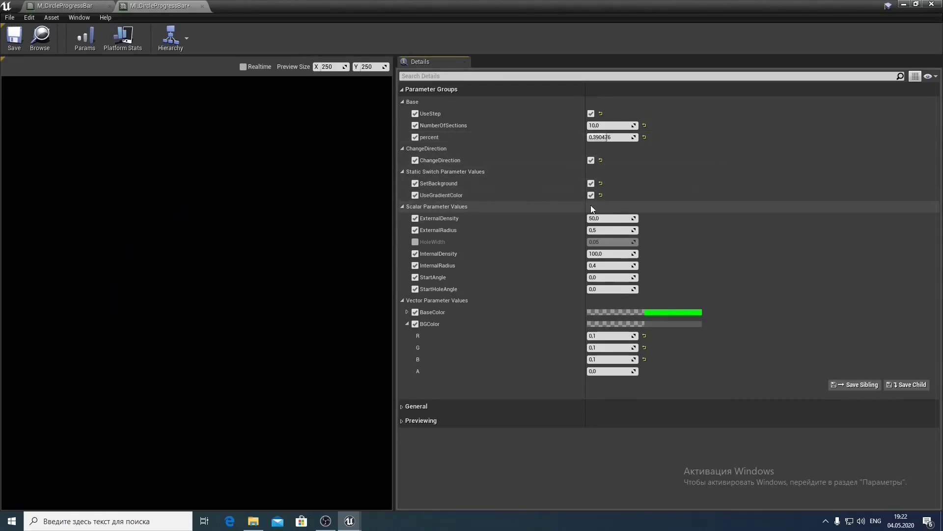
left_click_drag(601, 137, 638, 138)
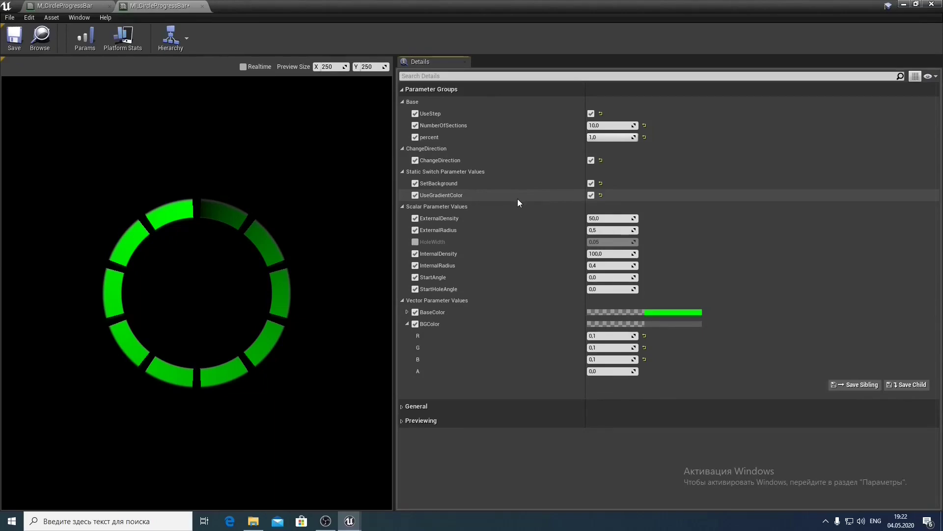
Back in M_CircleProgressBar, assign the UseGradientColor switch to a new parameter group named Color
left_click(82, 5)
mouse_move(348, 223)
right_mouse_down()
mouse_move(354, 168)
mouse_move(335, 222)
right_mouse_up()
left_click(570, 131)
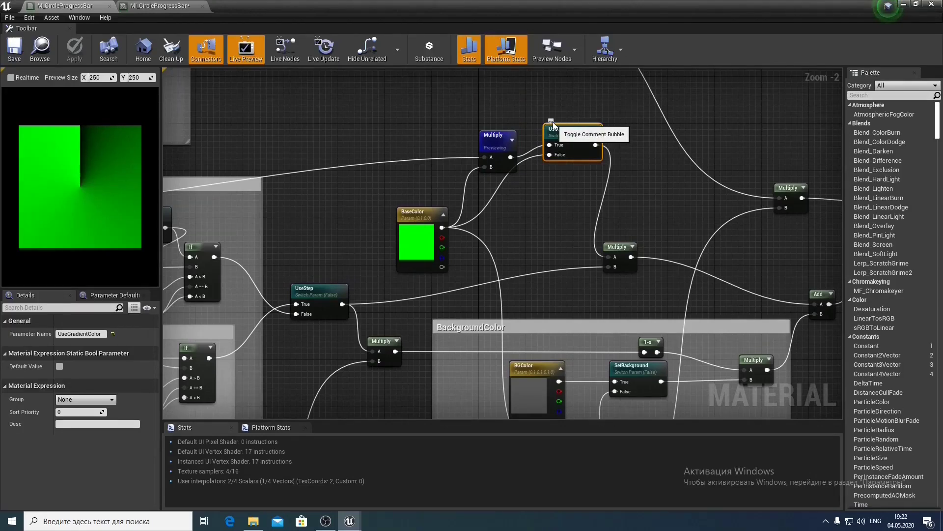
left_click(84, 400)
type("c")
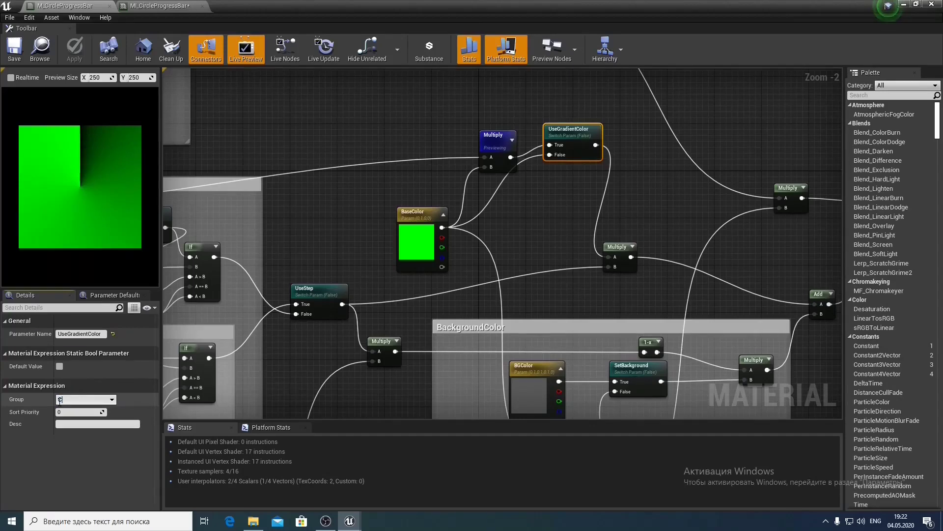
type("olor")
key("Return")
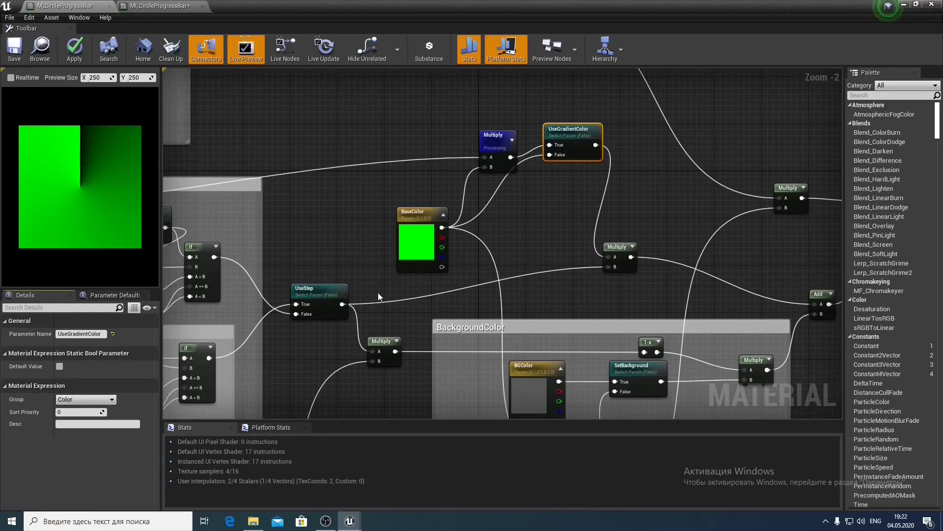
Put the BaseColor parameter in the Color group and set its sort priority to 2
left_click(421, 212)
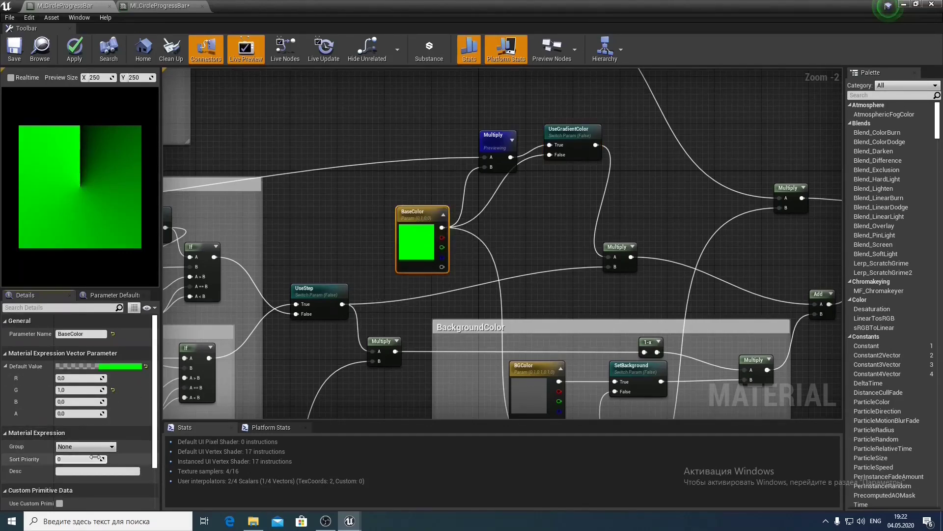
left_click(111, 446)
left_click(62, 475)
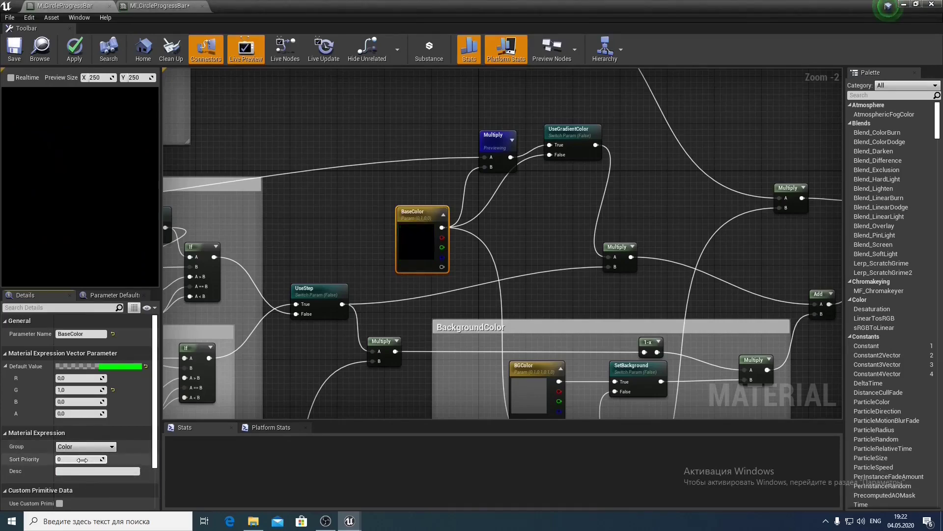
left_click(83, 459)
type("2")
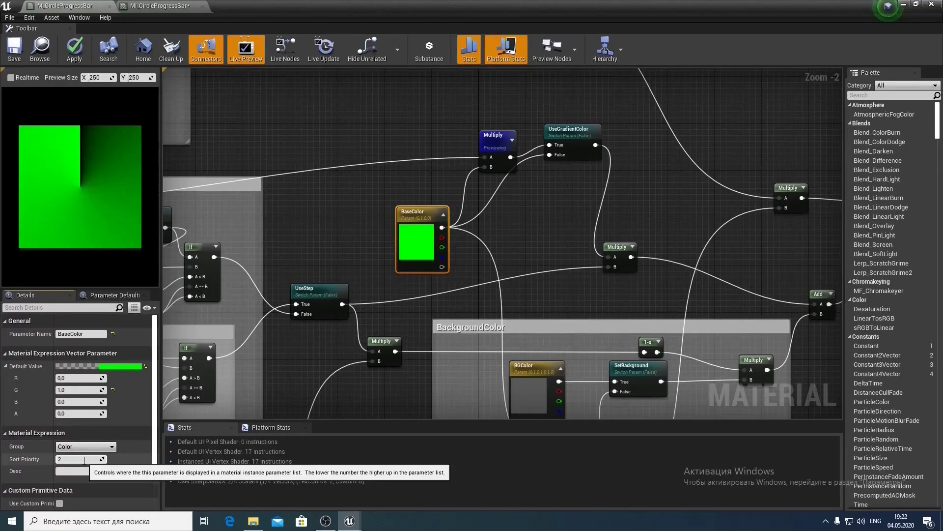
key("Return")
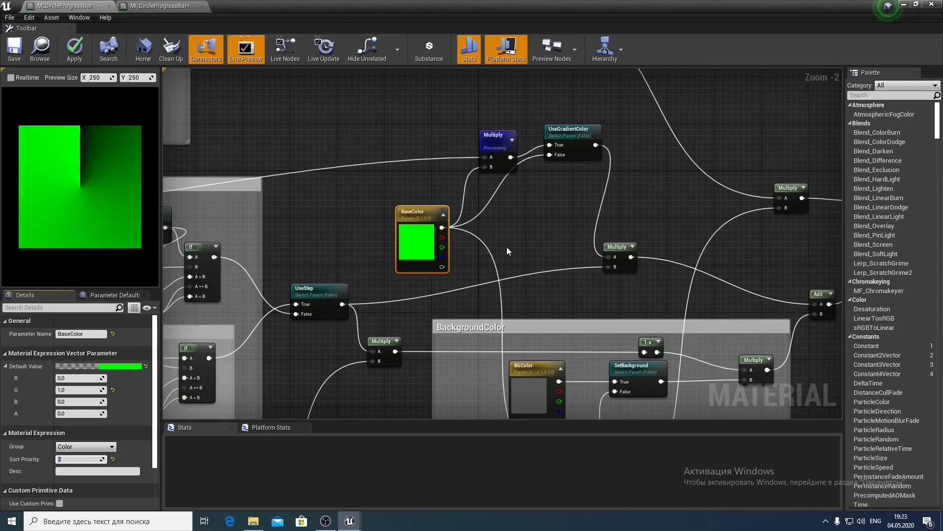
Assign the SetBackground switch to the Background parameter group
right_click_drag(519, 228, 421, 100)
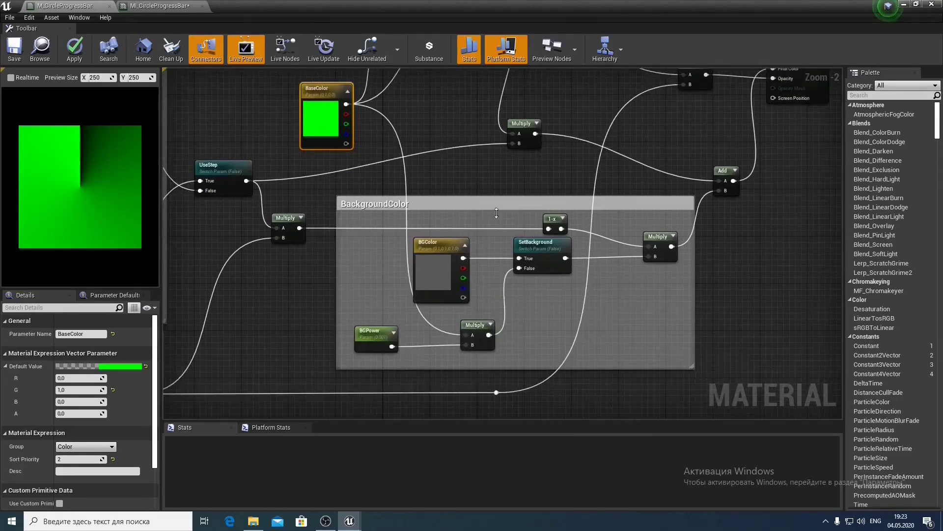
left_click(525, 251)
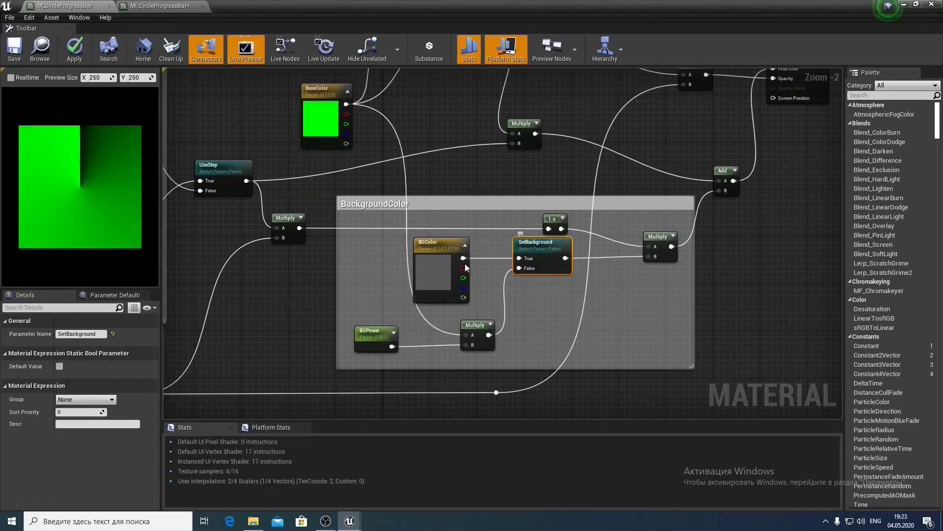
left_click(86, 399)
left_click(87, 406)
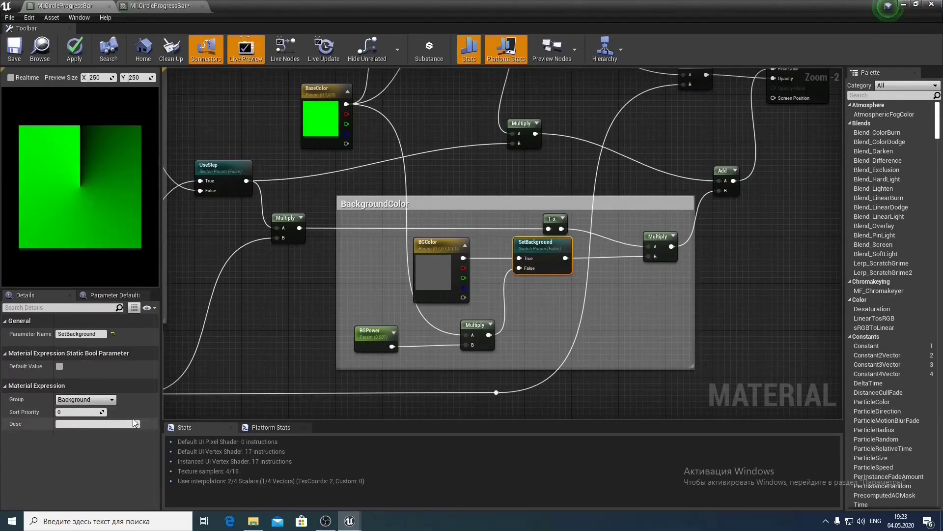
Check the parameter groups of the UseStep and ChangeDirection switches, save the material and review the grouping in MI_CircleProgressBar
right_click_drag(285, 328, 376, 343)
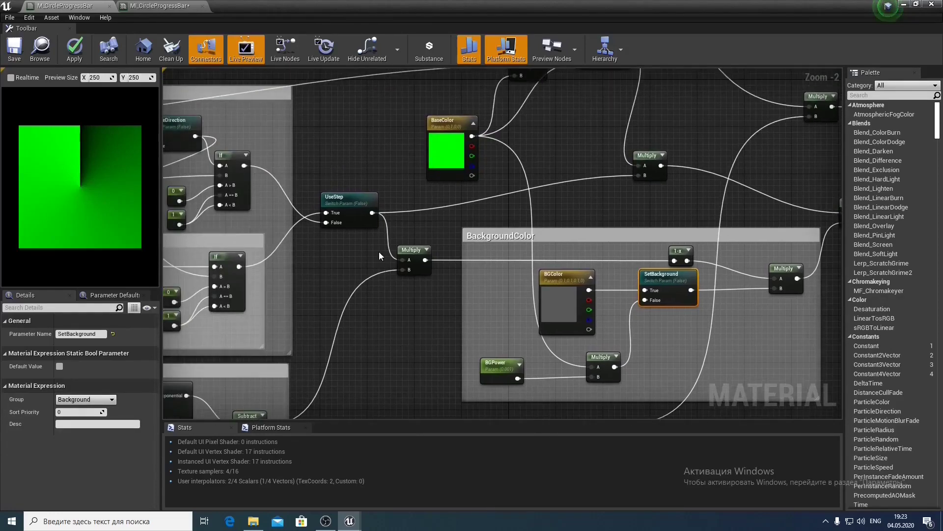
left_click(344, 214)
right_click_drag(343, 265, 456, 305)
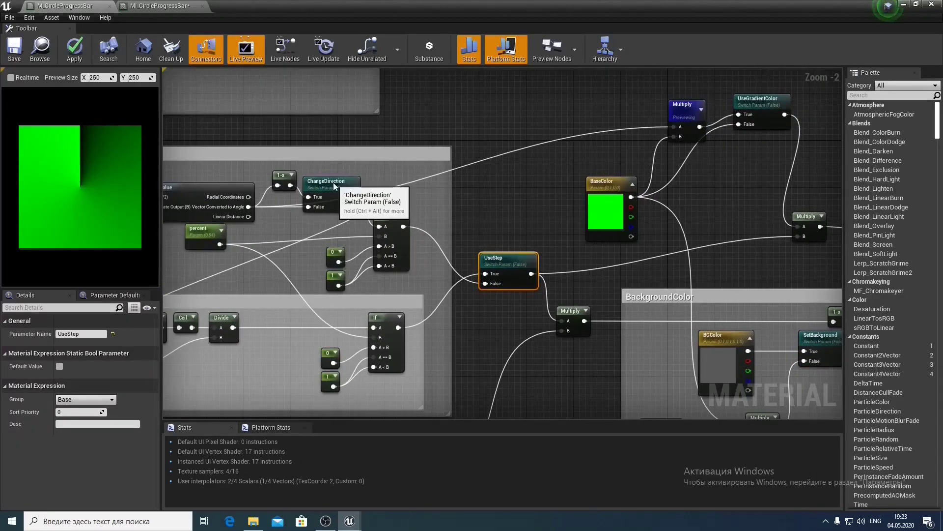
left_click(342, 197)
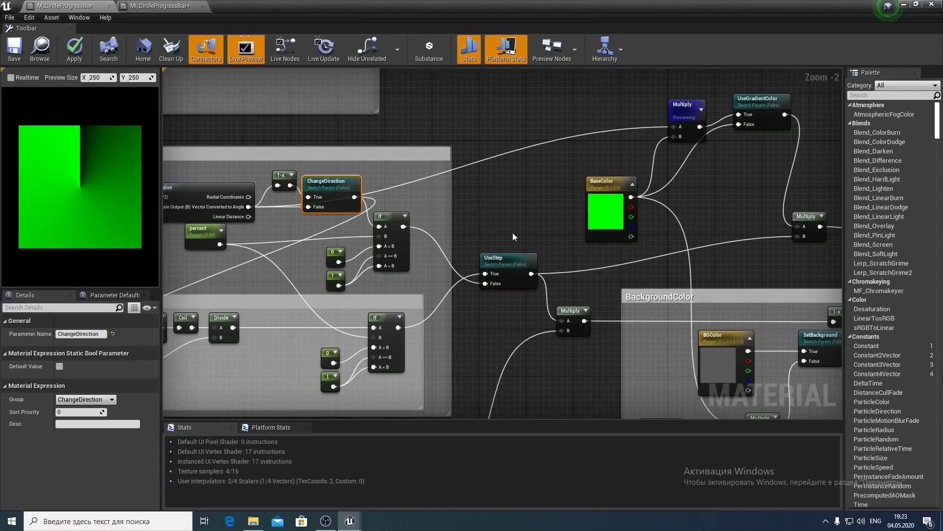
left_click(14, 50)
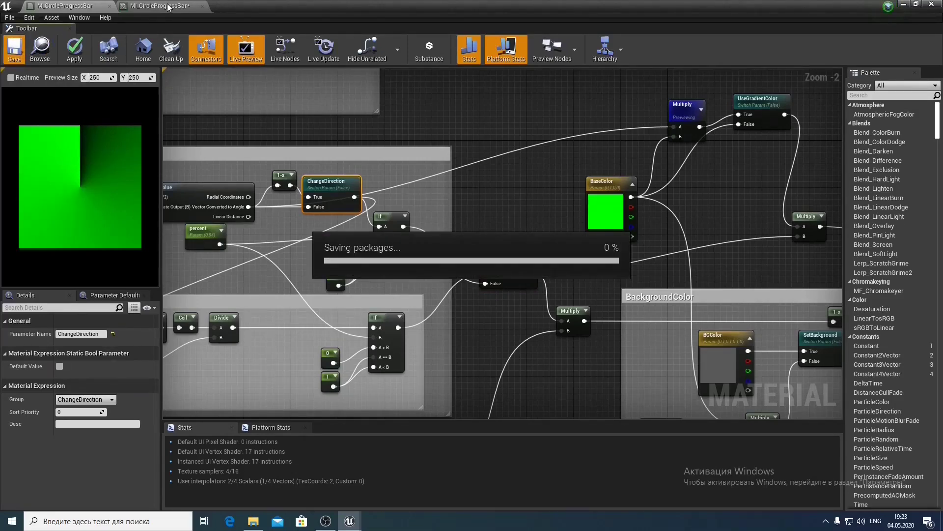
left_click(168, 7)
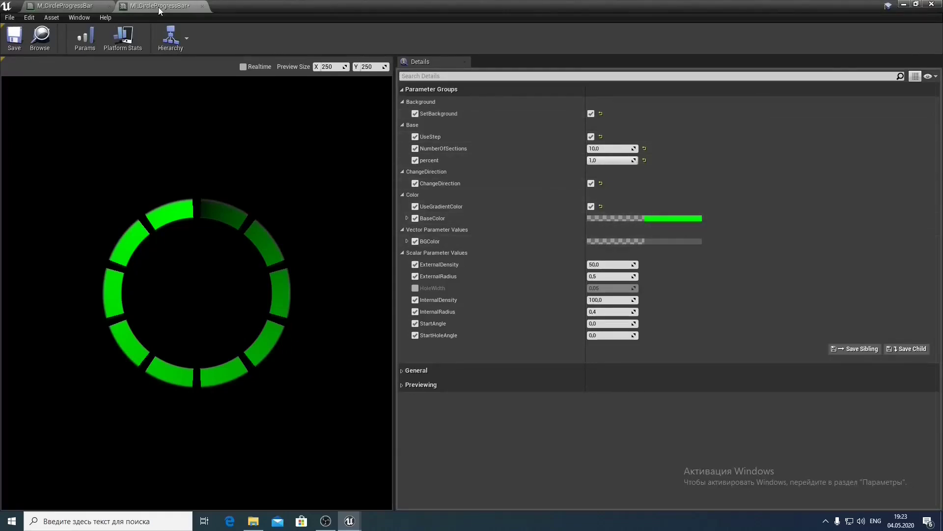
Assign the BGColor parameter in M_CircleProgressBar to the Background group, save, and check the grouping in the instance
left_click(64, 4)
right_click_drag(577, 415, 404, 156)
right_click_drag(504, 181, 431, 291)
left_click(484, 197)
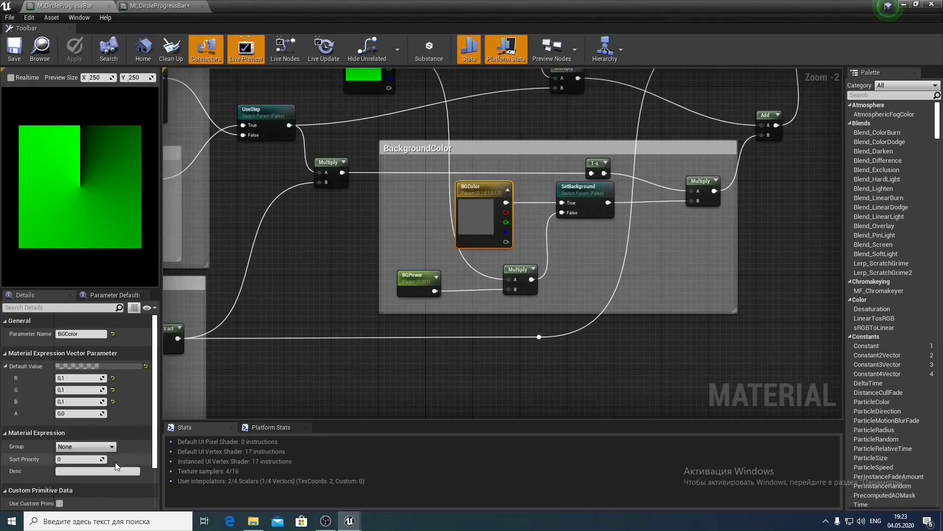
left_click(86, 446)
left_click(73, 457)
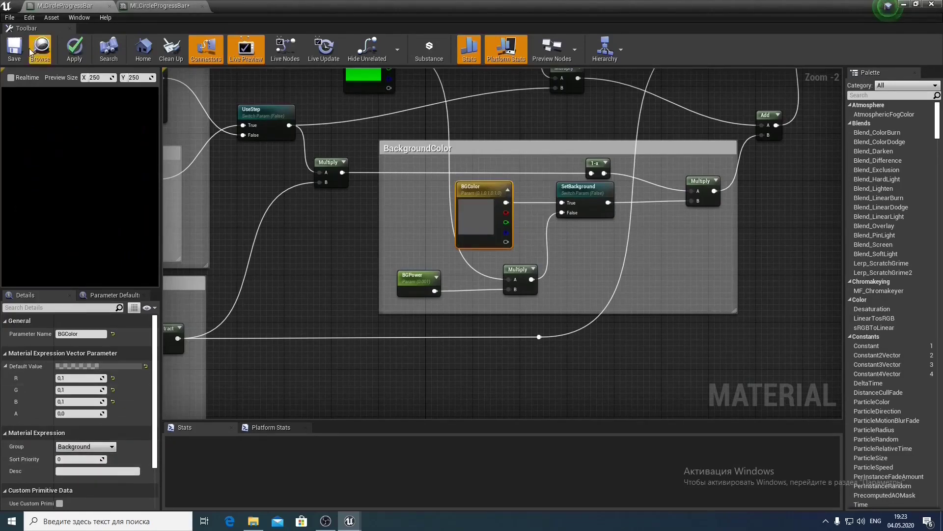
left_click(14, 49)
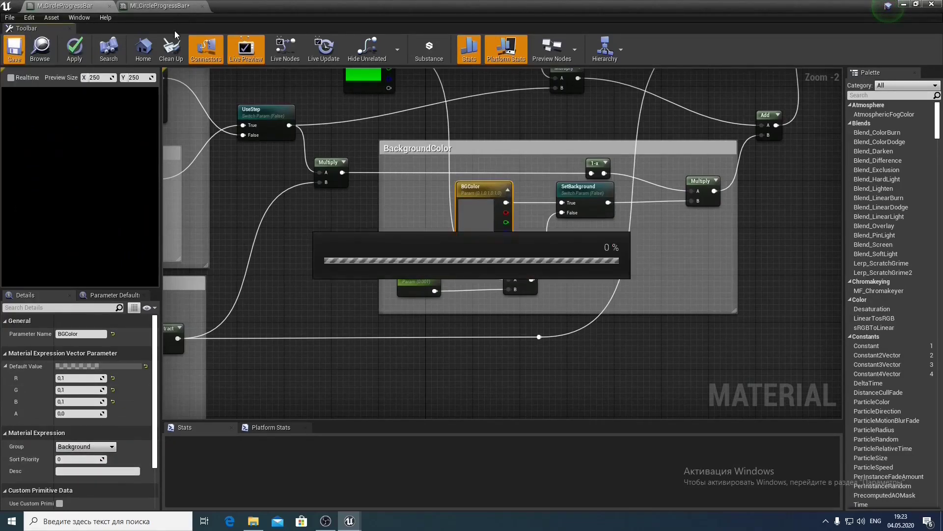
left_click(167, 7)
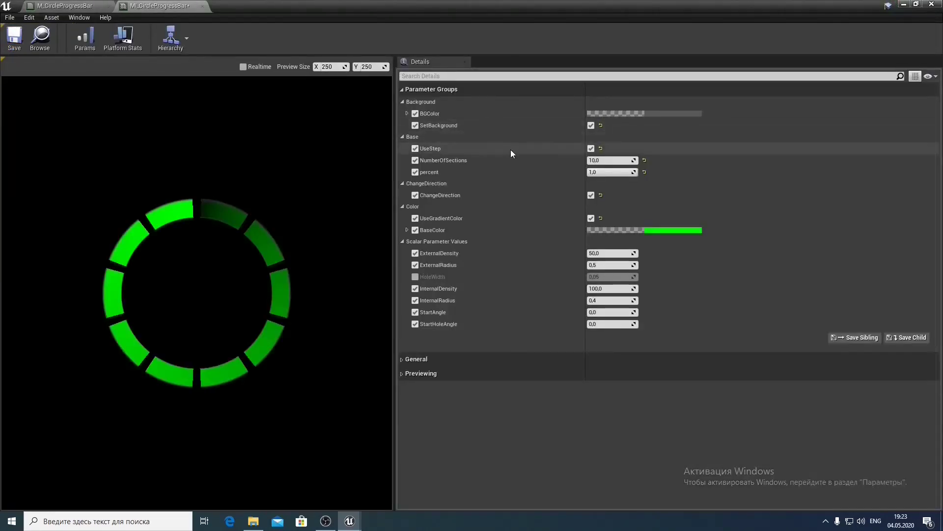
Set the BGColor parameter's sort priority to 1 in M_CircleProgressBar and save the material
left_click(69, 6)
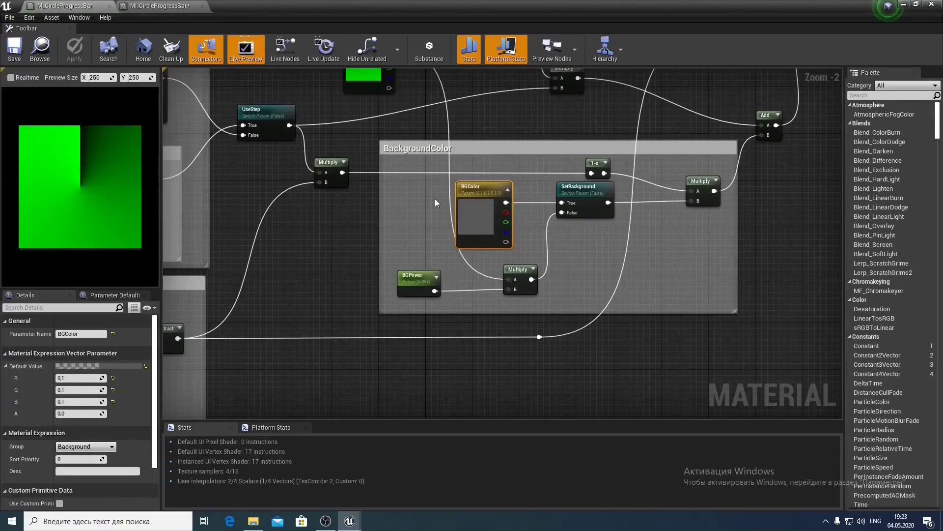
left_click(88, 459)
type("1")
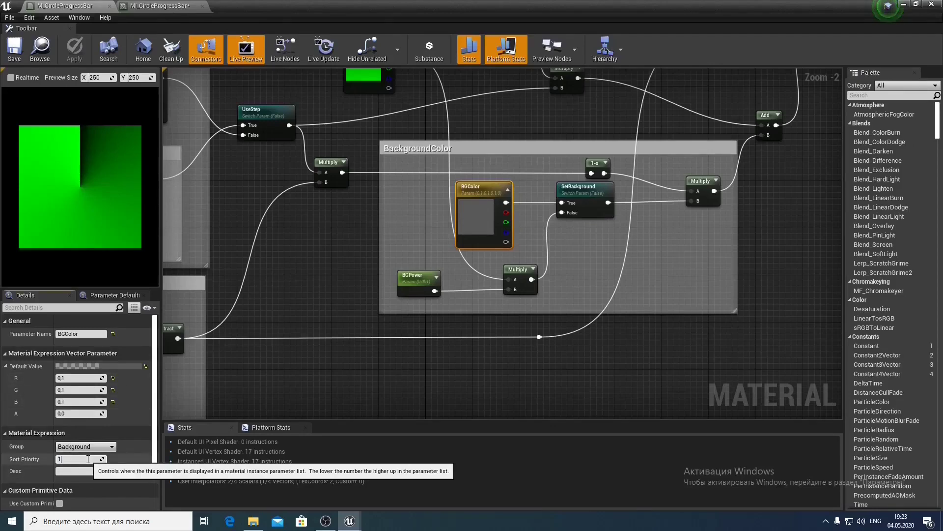
key("Return")
left_click(14, 49)
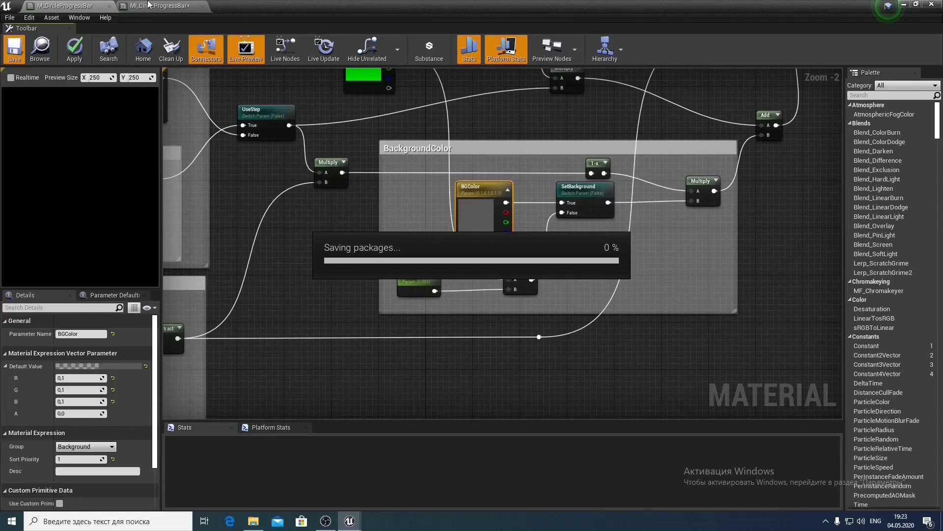
Enable the HoleWidth override in the MI_CircleProgressBar instance and save the instance
left_click(156, 6)
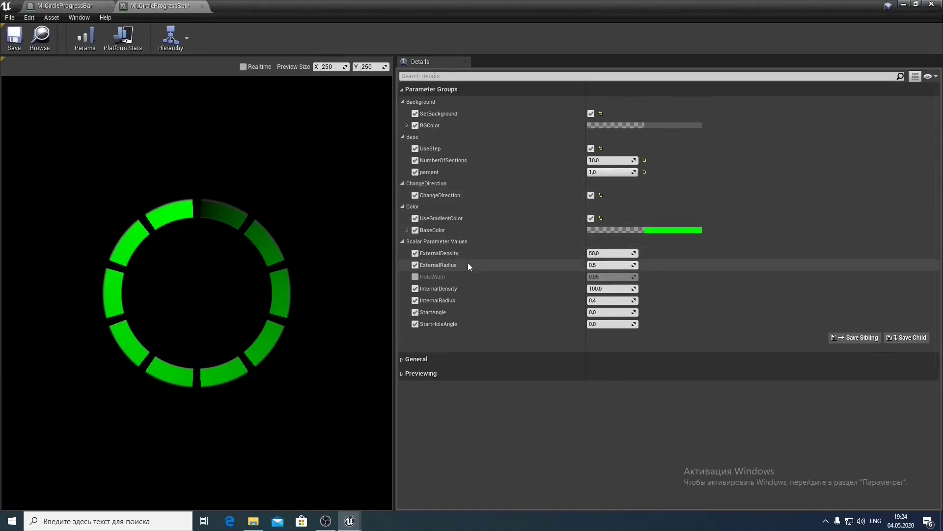
left_click(415, 277)
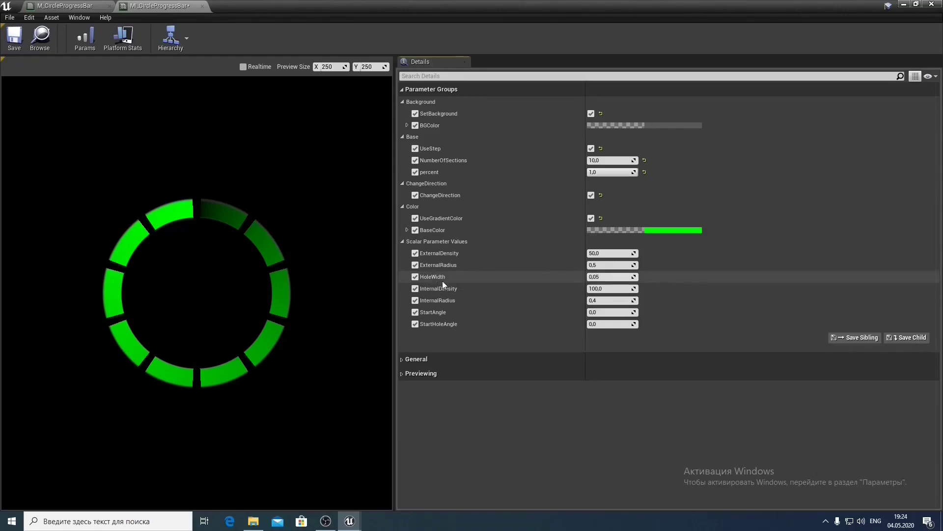
Add a static switch parameter named ChangeGradientDirection to M_CircleProgressBar, before the Multiply node that feeds UseGradientColor
left_click(65, 5)
scroll(262, 227, "down", 2)
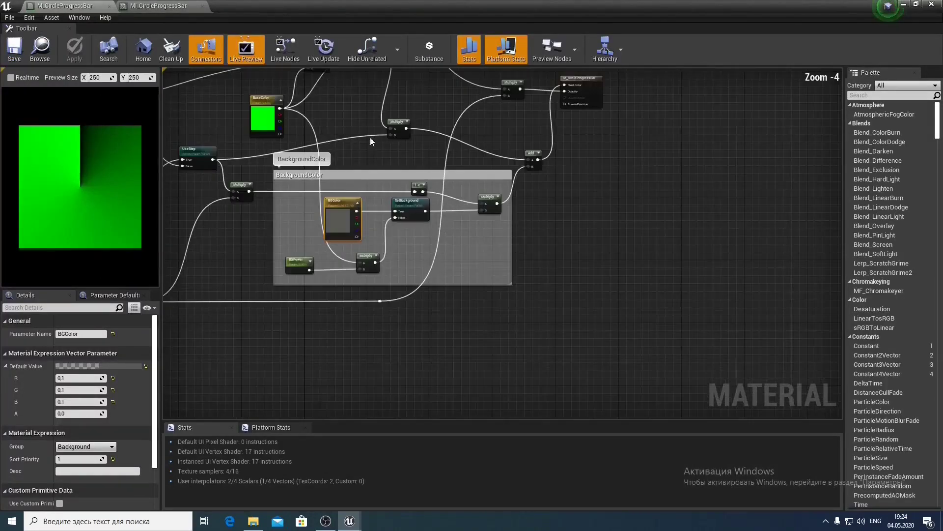
right_click_drag(370, 136, 447, 177)
left_click(412, 114)
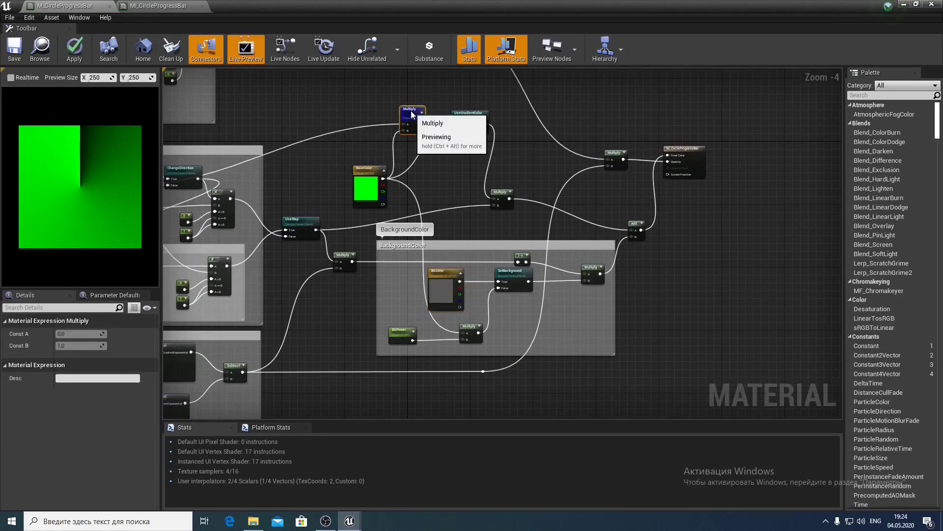
left_click(447, 159)
scroll(464, 158, "up", 1)
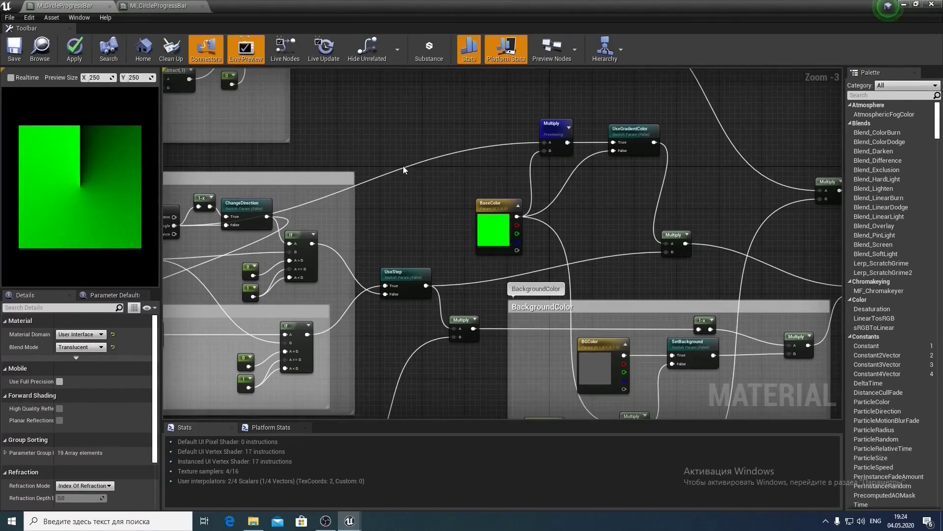
right_click_drag(403, 166, 513, 190)
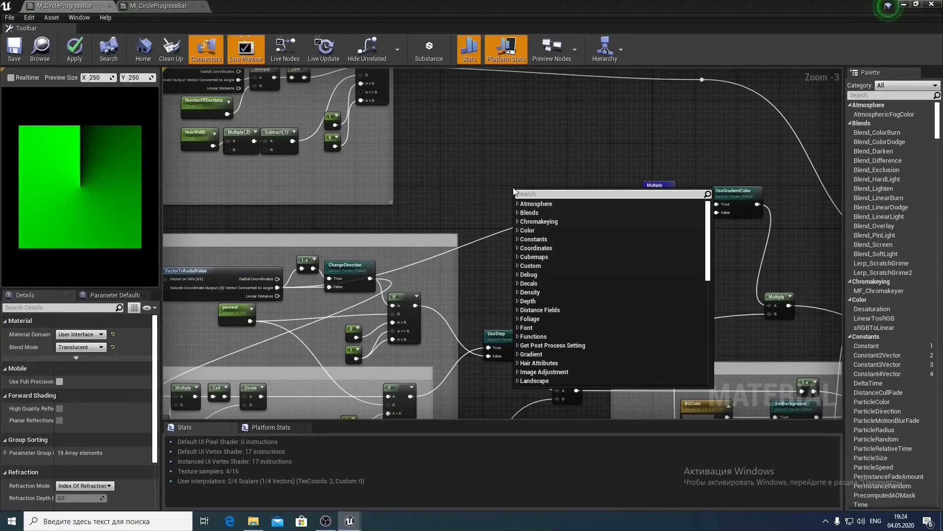
type("ChangeGradientDirection")
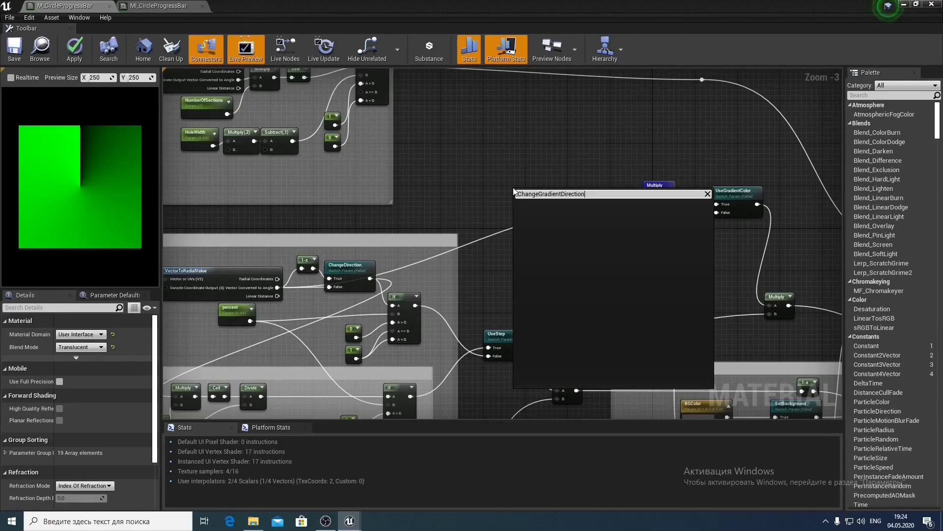
key("ctrl+a")
type("sw")
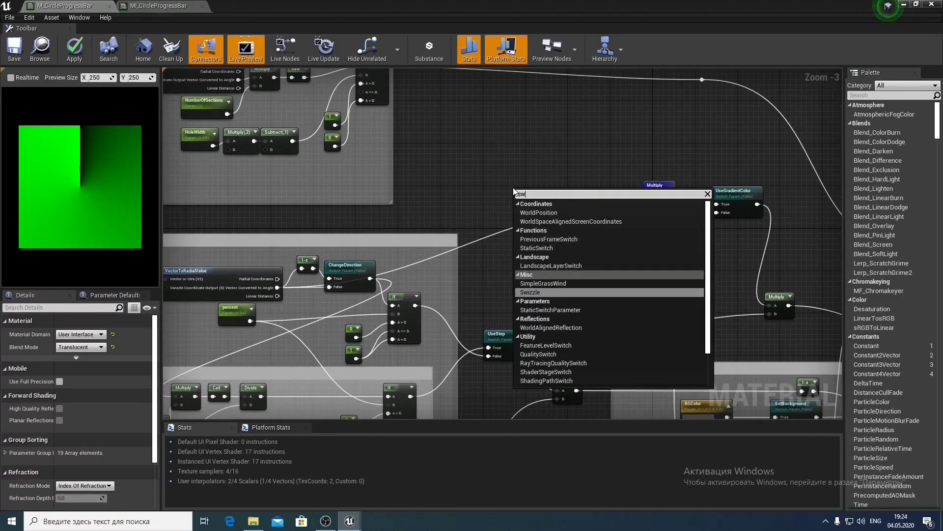
type("it")
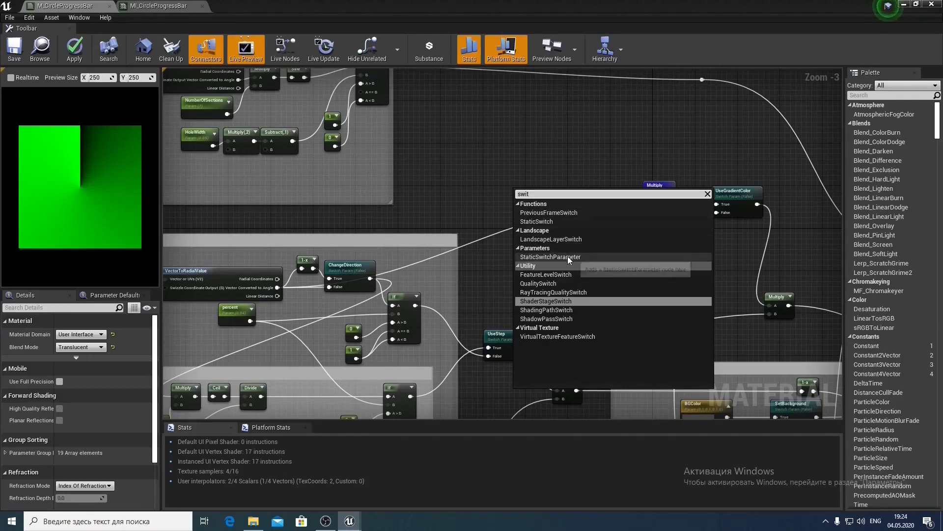
left_click(568, 257)
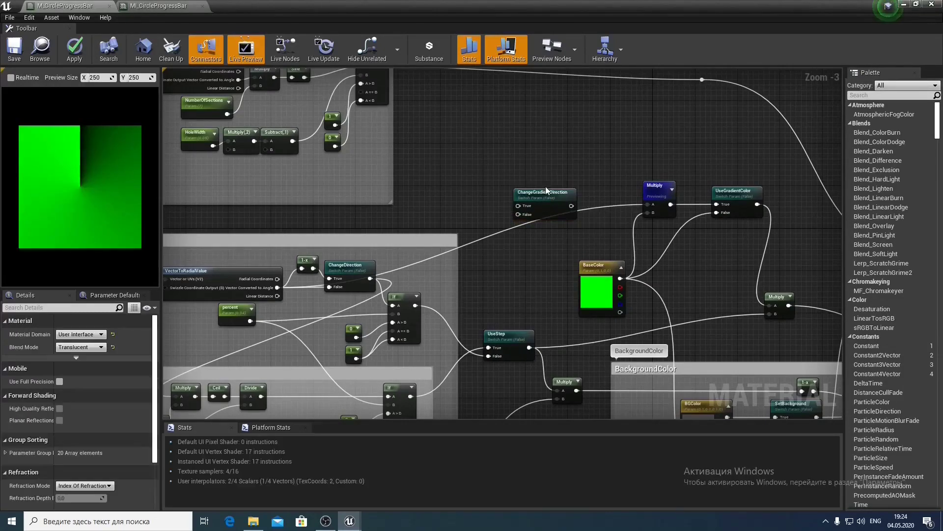
Connect the ChangeGradientDirection output to input A of the gradient Multiply node and align the switch with it
left_click(546, 191)
left_click_drag(573, 204, 651, 204)
left_click_drag(549, 193, 544, 193)
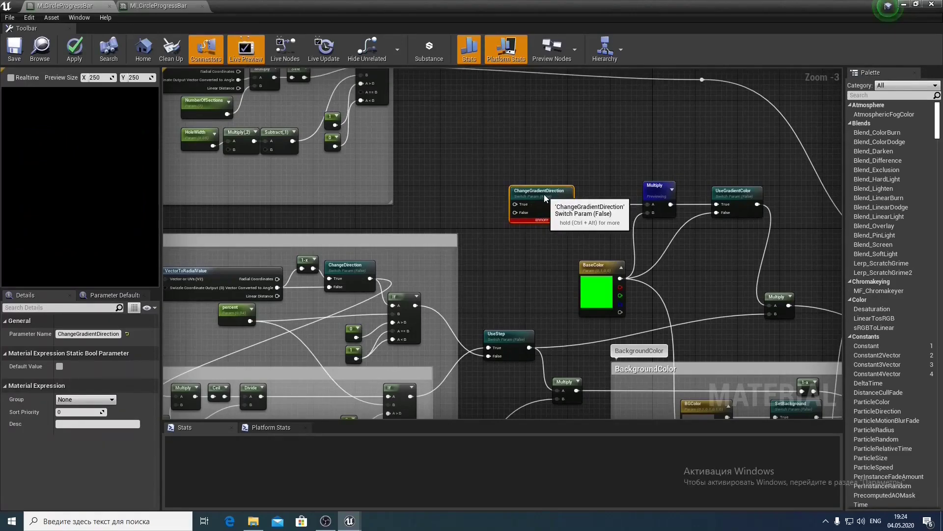
Feed ChangeGradientDirection's False input from VectorToRadialValue's Vector Converted to Angle output and its True input from the 1-x node
scroll(544, 194, "up", 2)
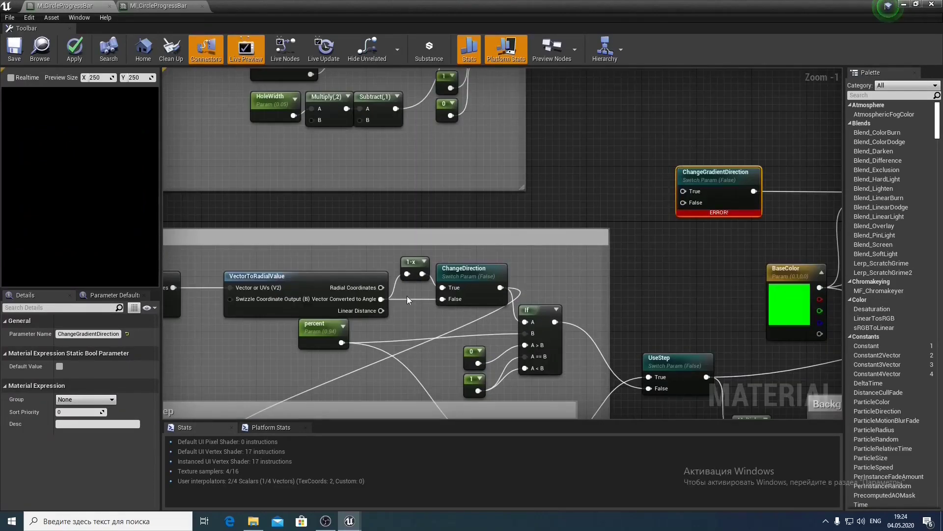
left_click_drag(382, 299, 686, 204)
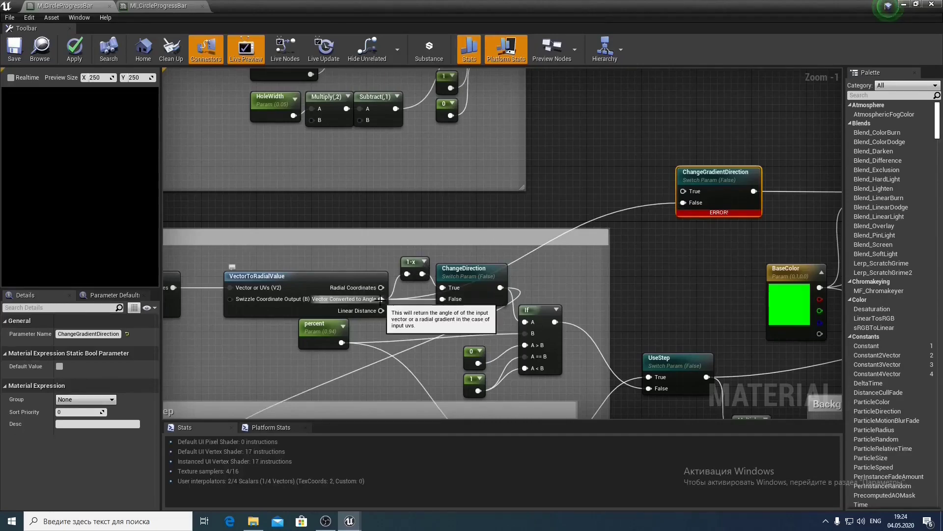
left_click_drag(422, 274, 678, 191)
left_click_drag(683, 197, 684, 196)
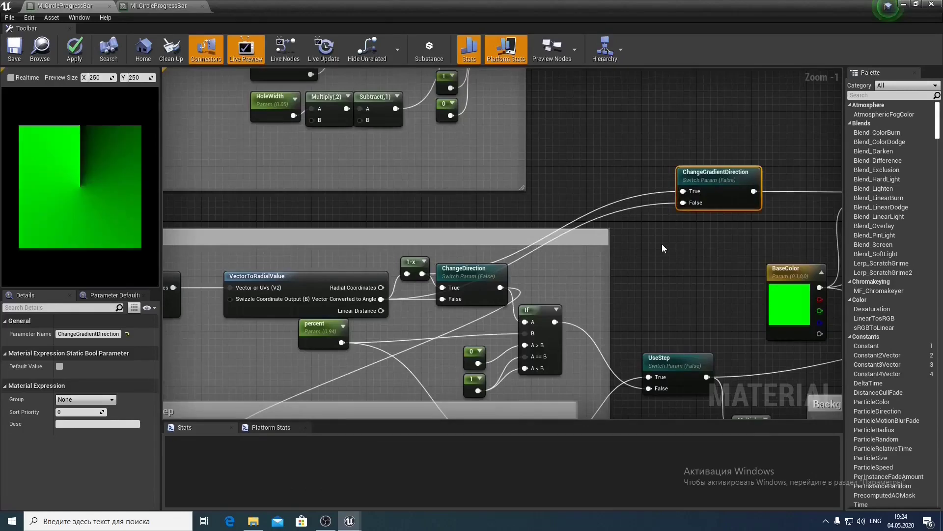
Move the Circle comment group down and realign the reroute node on the Subtract output wire with it
right_click_drag(662, 244, 611, 167)
scroll(611, 167, "down", 1)
scroll(611, 258, "down", 2)
right_click_drag(610, 257, 596, 181)
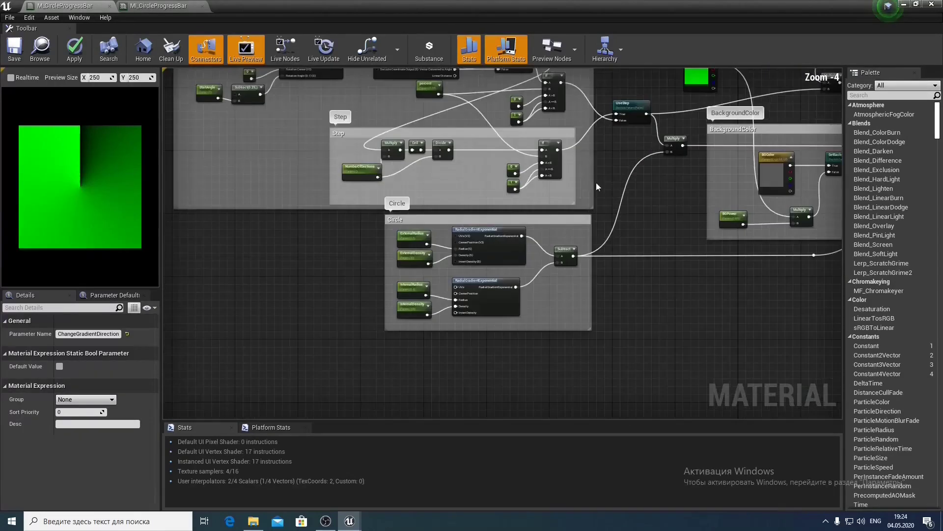
left_click(556, 245)
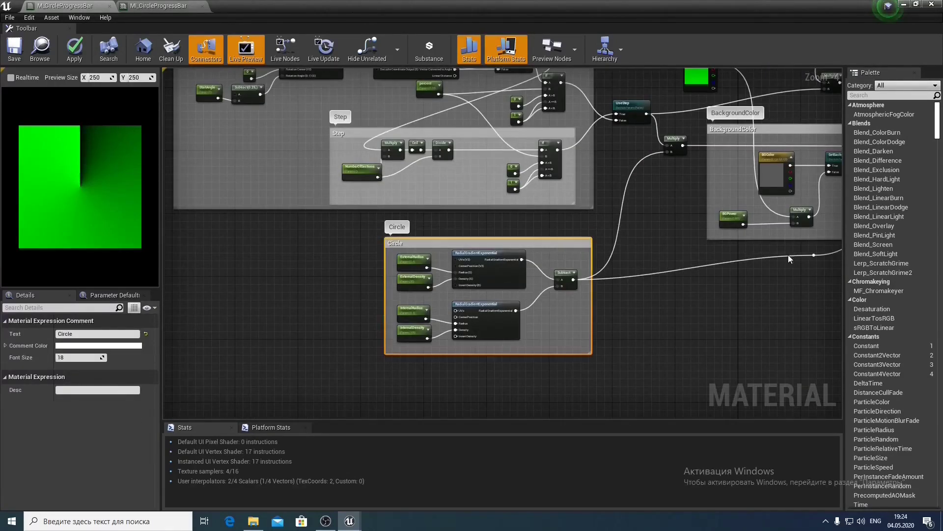
left_click(816, 263)
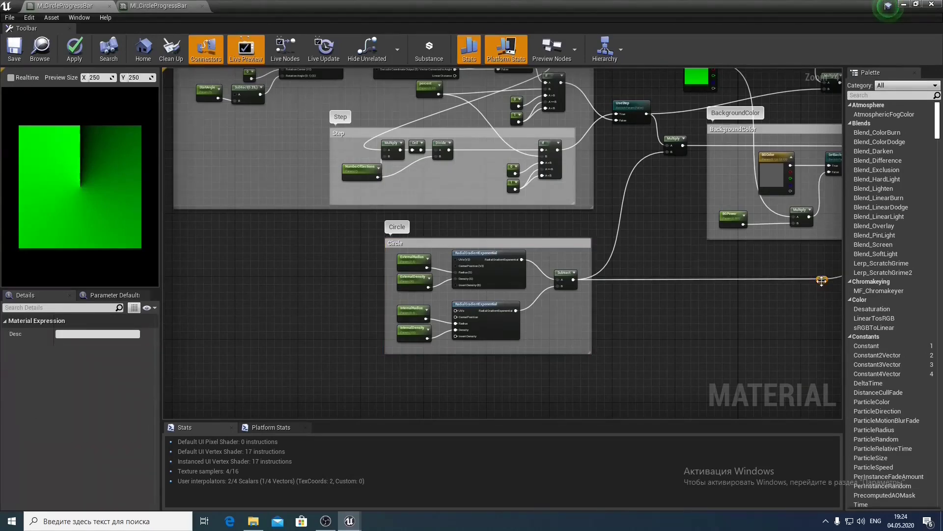
Shift the Angle comment group down and extend its top edge upward to make room above the nodes
right_click_drag(598, 184, 662, 267)
left_click(642, 131)
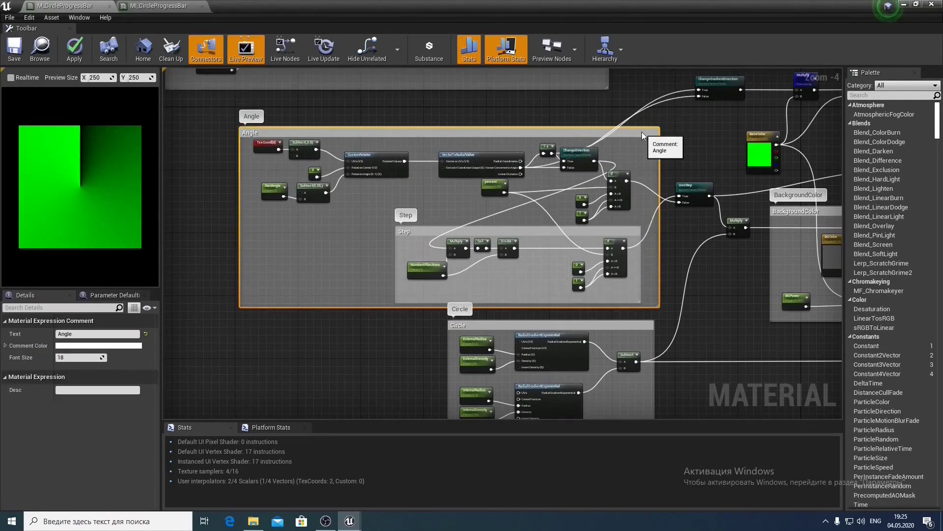
right_click_drag(642, 133, 634, 187)
scroll(634, 187, "up", 1)
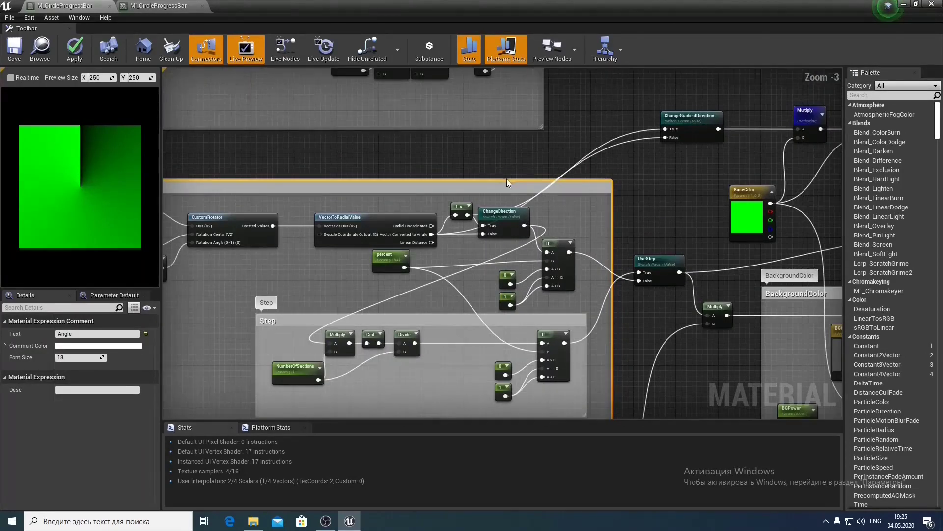
left_click_drag(506, 180, 509, 143)
Insert a reroute node on the wire from 1-x to ChangeGradientDirection's True input and place it above the Angle comment box
right_click_drag(739, 169, 543, 178)
scroll(549, 169, "down", 1)
scroll(491, 192, "up", 1)
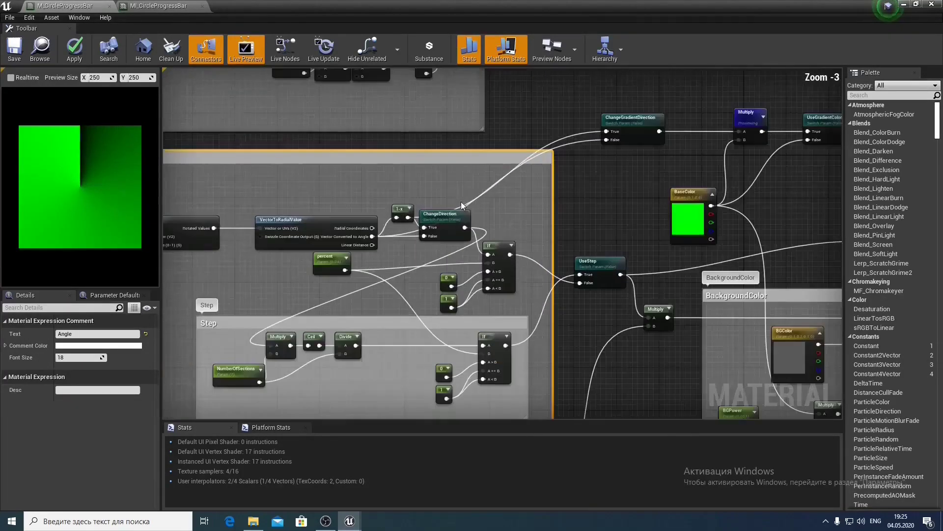
double_click(552, 142)
left_click_drag(547, 147, 434, 146)
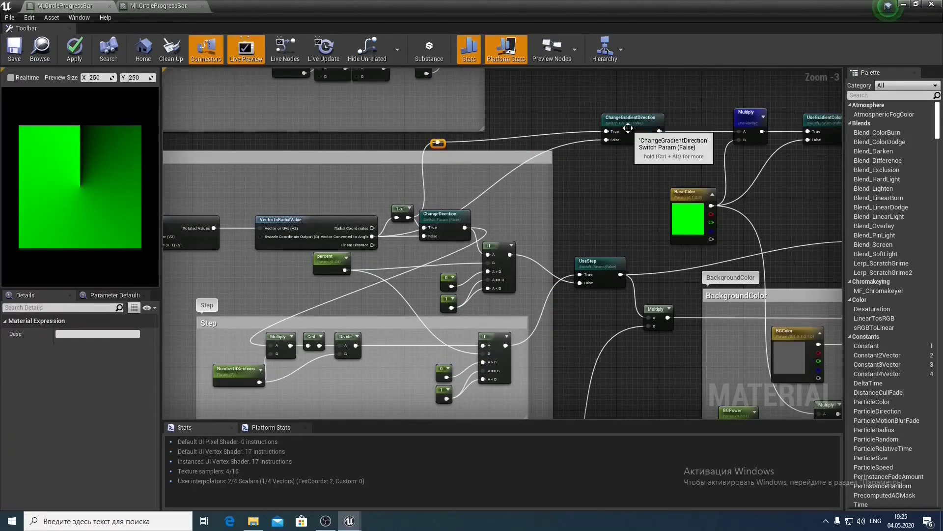
Line up the ChangeGradientDirection switch with the reroute node and raise the 1-x node above ChangeDirection
left_click_drag(626, 133, 631, 143)
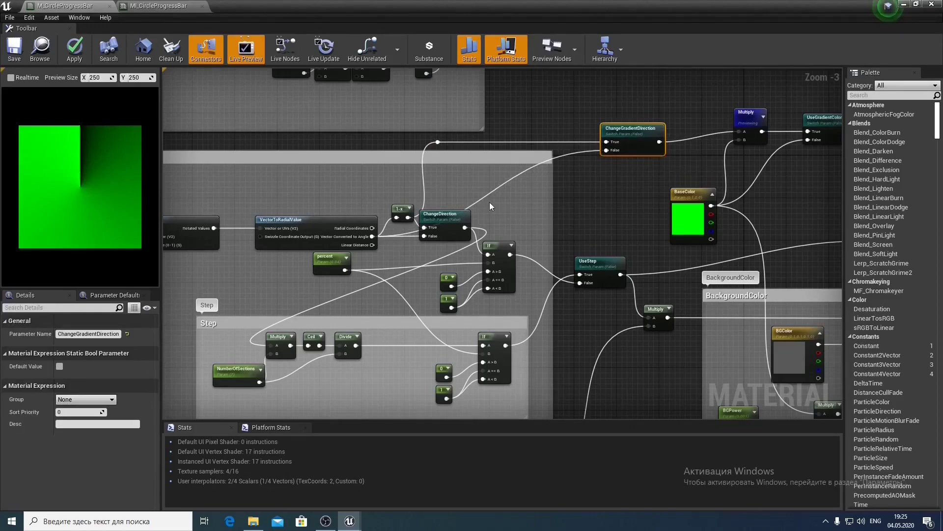
left_click_drag(396, 208, 394, 187)
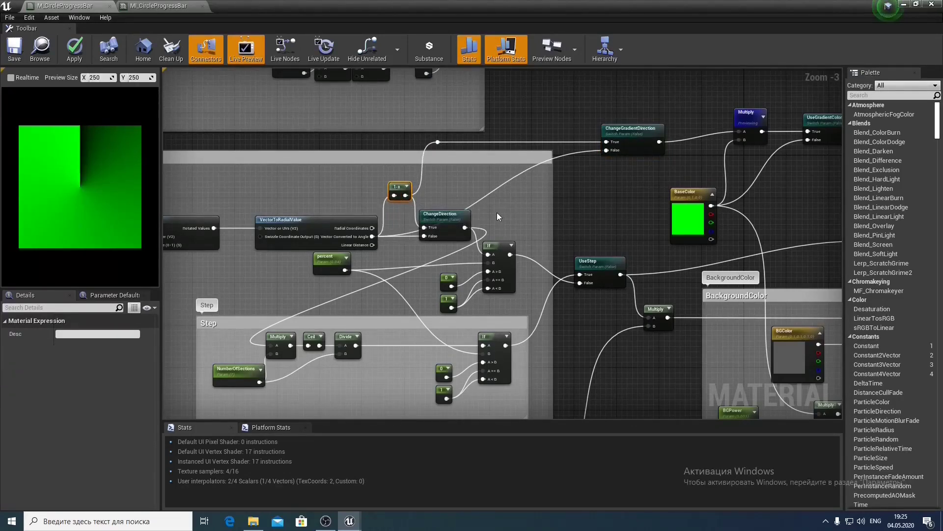
Nudge the upper If node and the ChangeDirection switch in the Angle group to tidy their wires
right_click_drag(497, 213, 535, 198)
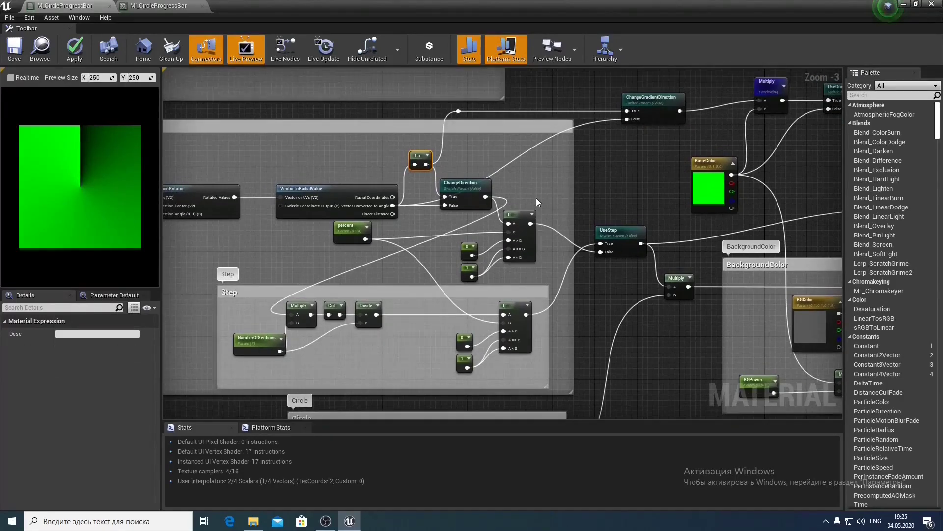
left_click_drag(520, 216, 523, 220)
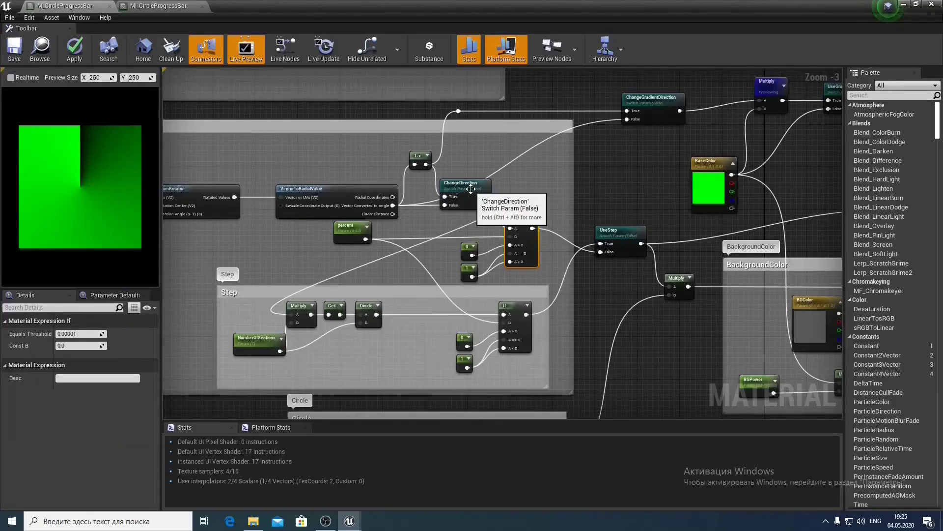
mouse_move(473, 191)
left_mouse_down()
mouse_move(471, 221)
mouse_move(470, 187)
left_mouse_up()
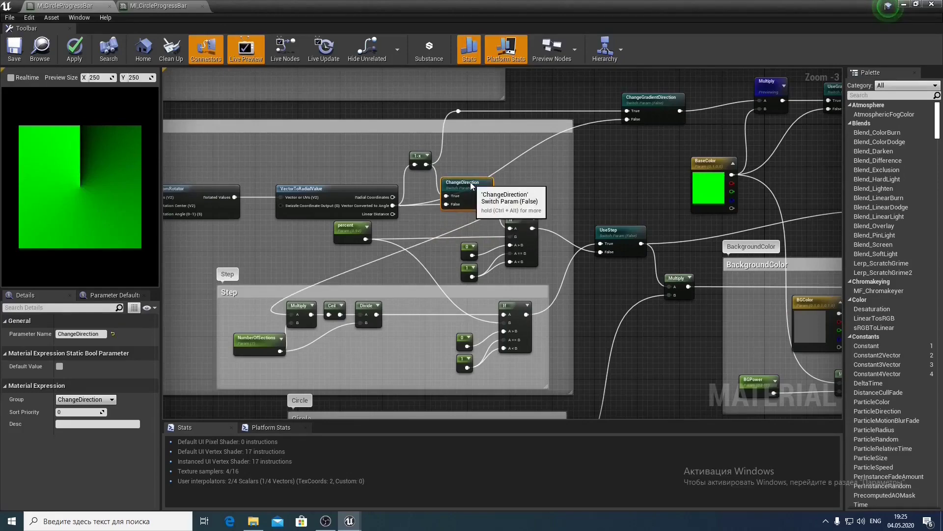
left_click(590, 184)
Shift the Holes comment group slightly right and move the reroute node on its output wire further right
right_click_drag(589, 185, 366, 206)
scroll(366, 206, "down", 3)
right_click_drag(293, 116, 415, 177)
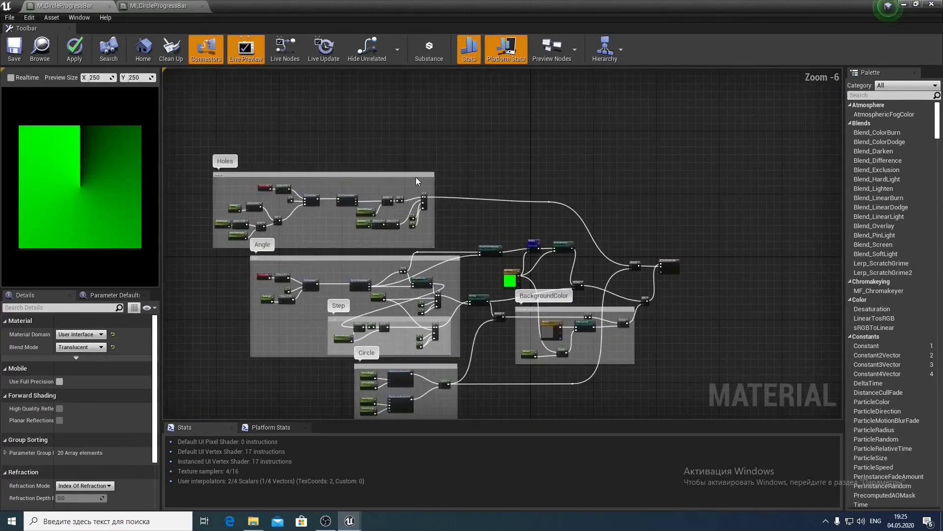
left_click_drag(416, 176, 439, 177)
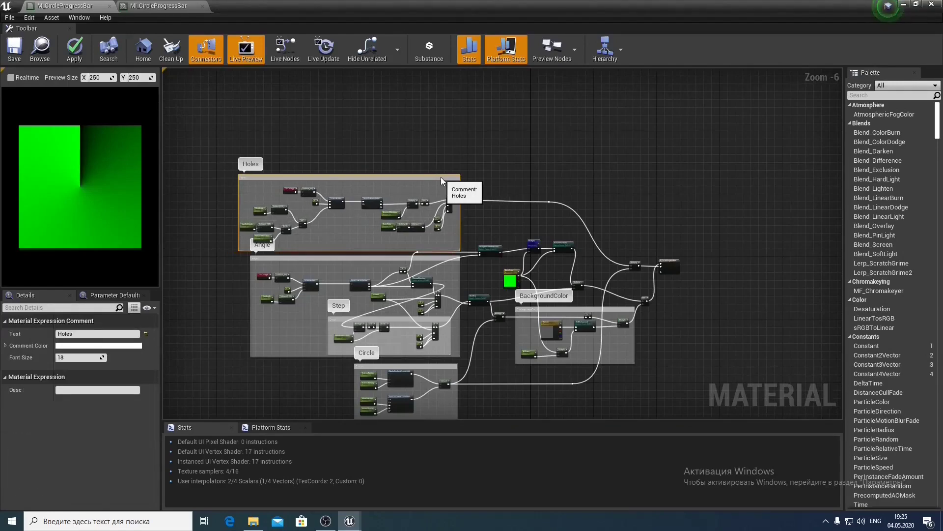
scroll(544, 207, "up", 2)
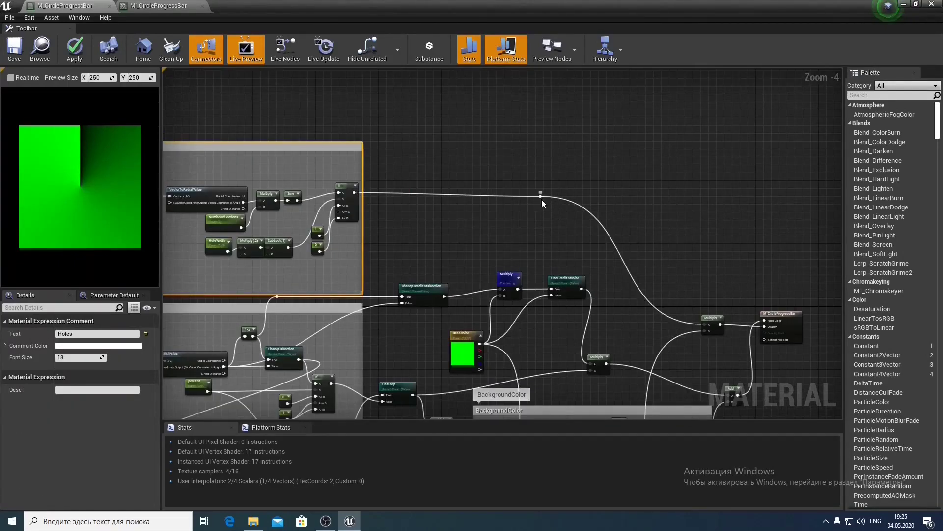
double_click(542, 198)
left_click_drag(541, 197, 655, 192)
Move the reroute node on the Circle group's Subtract output wire further right, below the BackgroundColor comment
right_click_drag(640, 244, 555, 39)
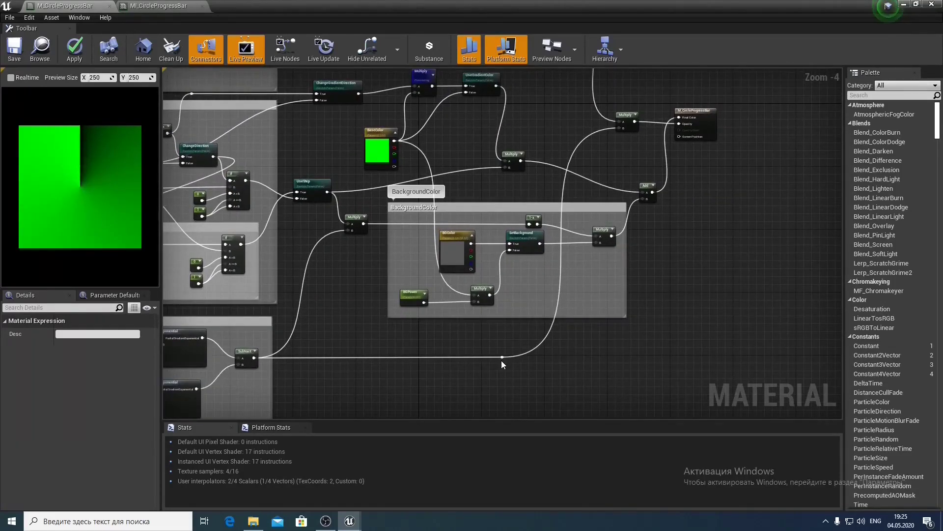
left_click_drag(501, 360, 555, 360)
left_click(592, 294)
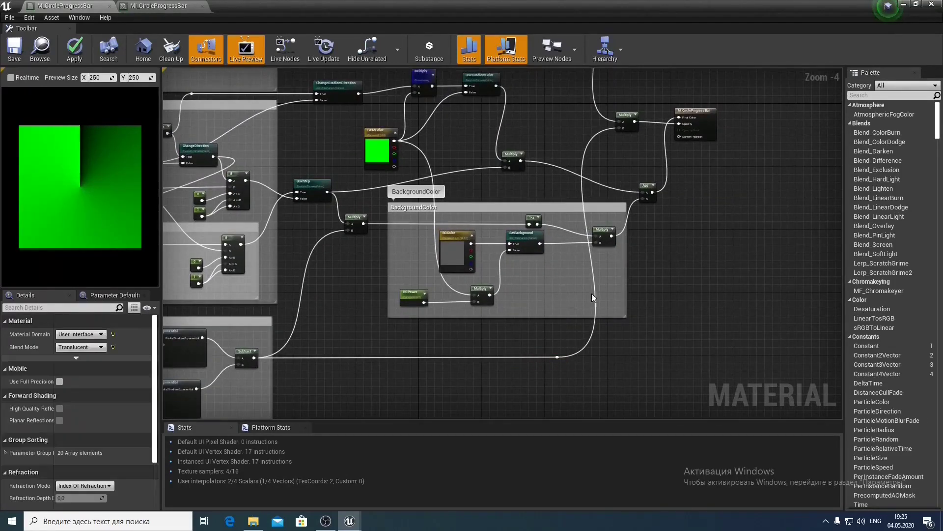
Save the M_CircleProgressBar material so its instance receives the new gradient direction switch
right_click_drag(432, 156, 504, 241)
scroll(513, 230, "up", 2)
right_click_drag(535, 204, 546, 260)
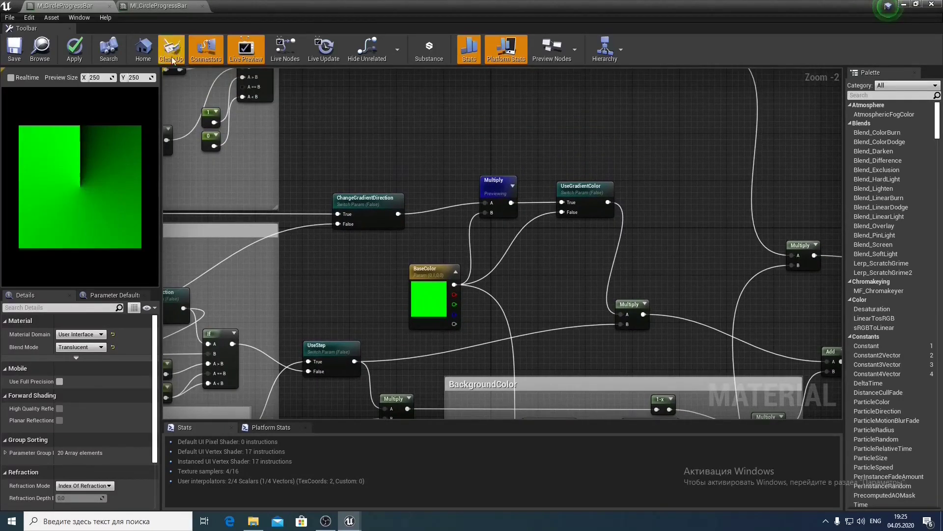
left_click(160, 7)
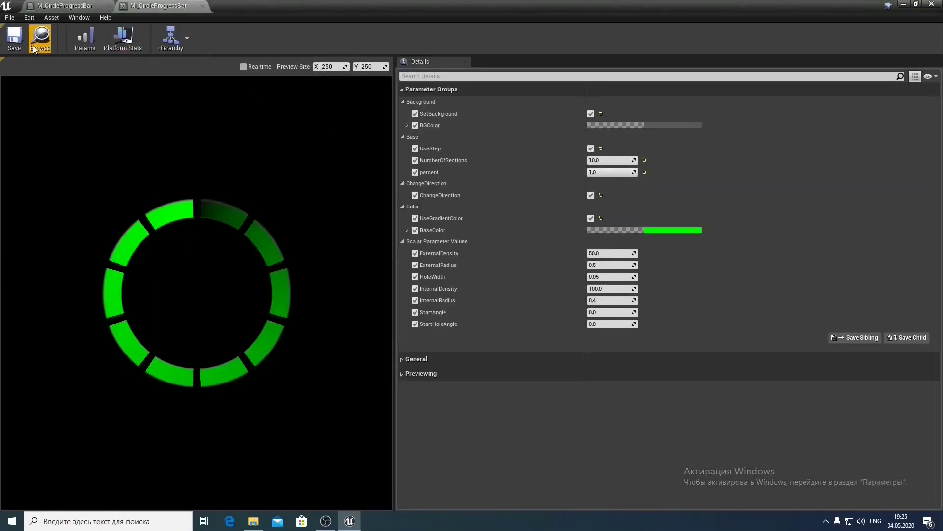
left_click(74, 6)
key("ctrl+s")
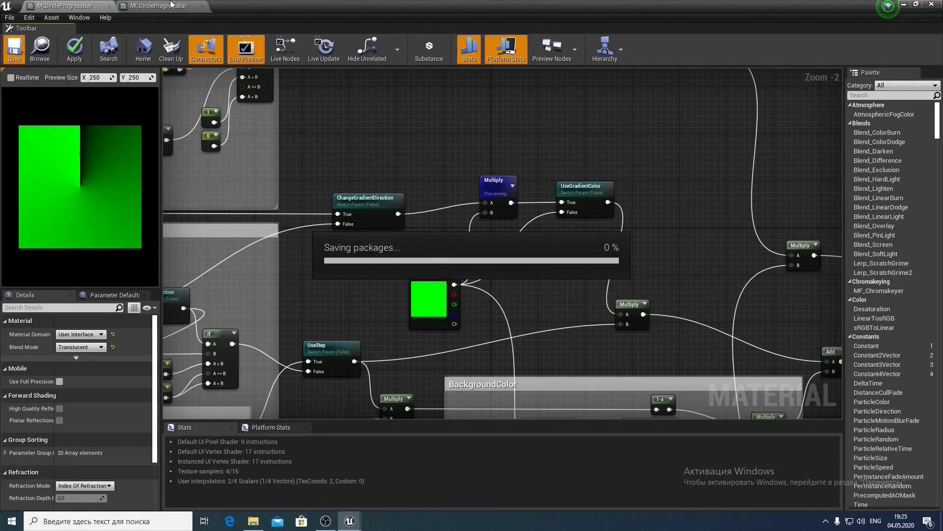
Override ChangeGradientDirection in the MI_CircleProgressBar instance and enable it
left_click(172, 7)
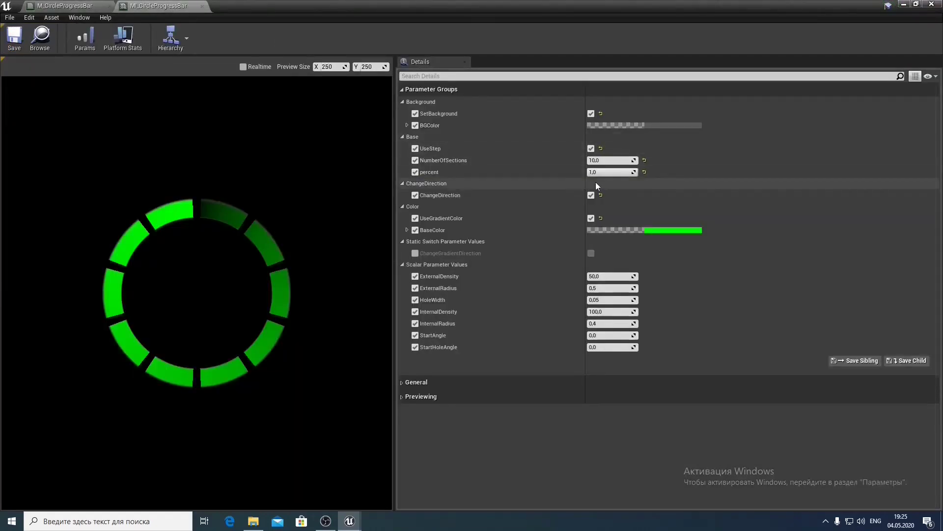
left_click(415, 253)
left_click(592, 253)
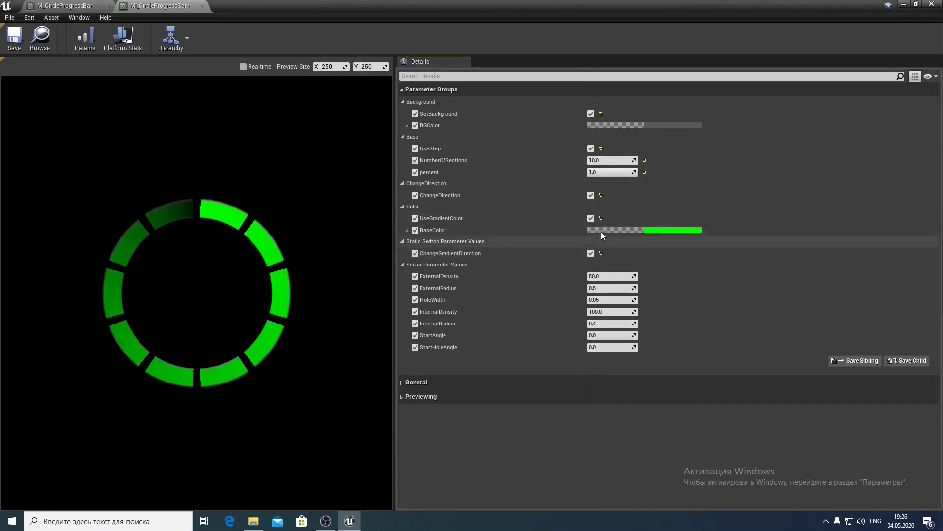
Try adjusting percent and toggle ChangeGradientDirection off and on again to compare the gradient directions
left_click_drag(617, 173, 637, 172)
left_click(592, 253)
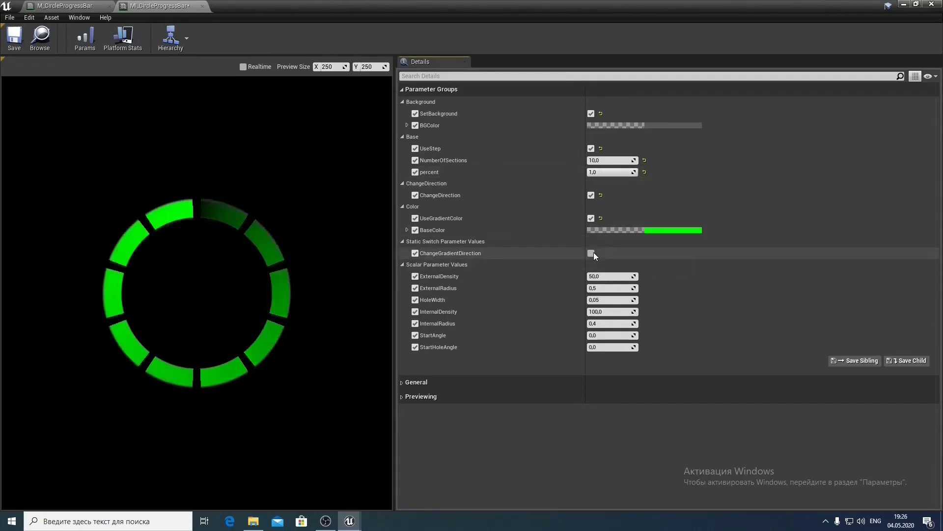
left_click(591, 253)
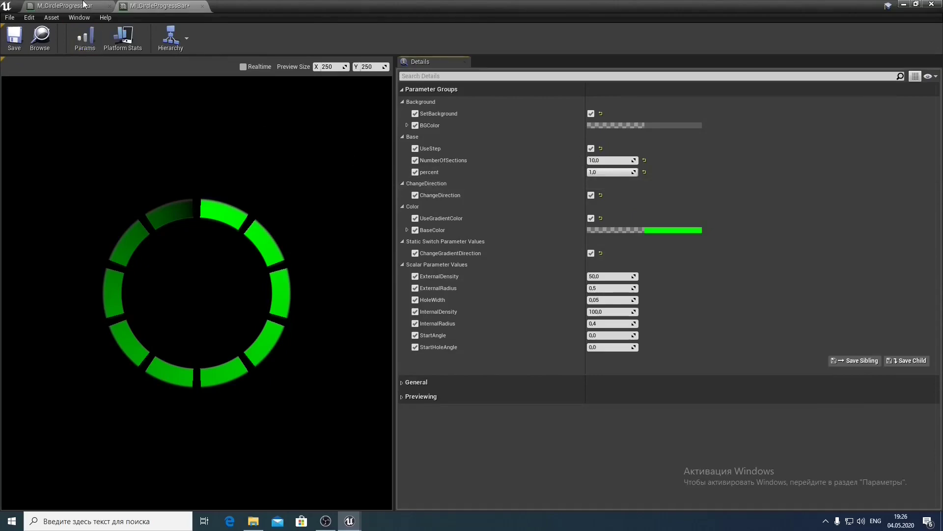
In M_CircleProgressBar, assign the ChangeGradientDirection switch to the ChangeDirection group with sort priority 1
left_click(84, 5)
right_click_drag(428, 239, 406, 176)
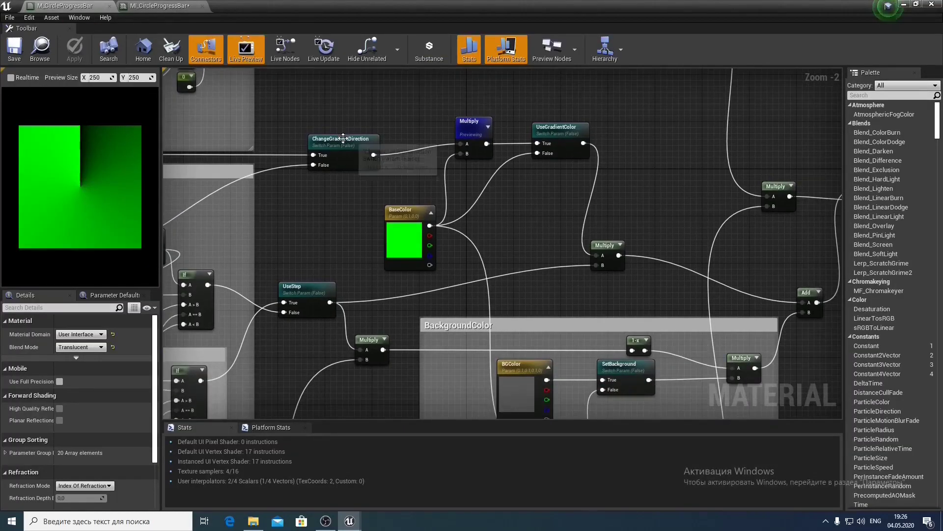
left_click(375, 147)
left_click(111, 399)
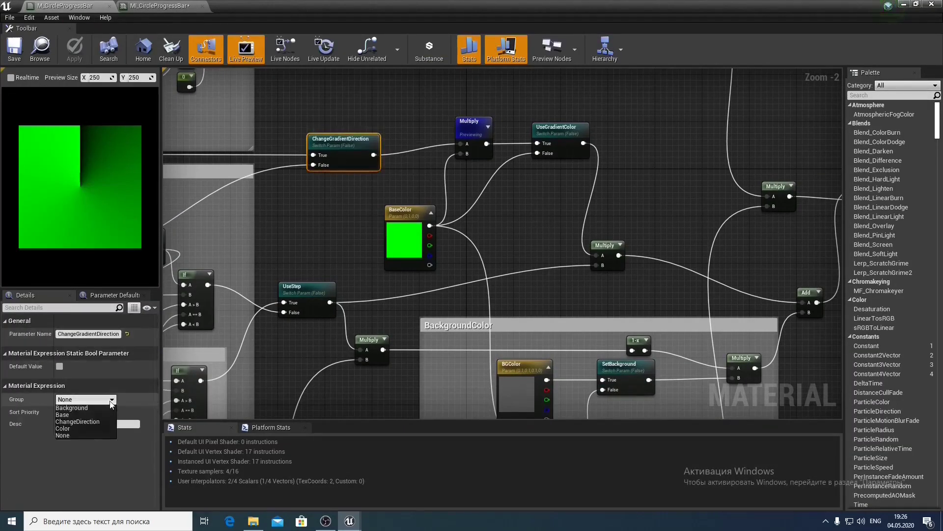
left_click(90, 421)
left_click(81, 411)
type("1")
key("Return")
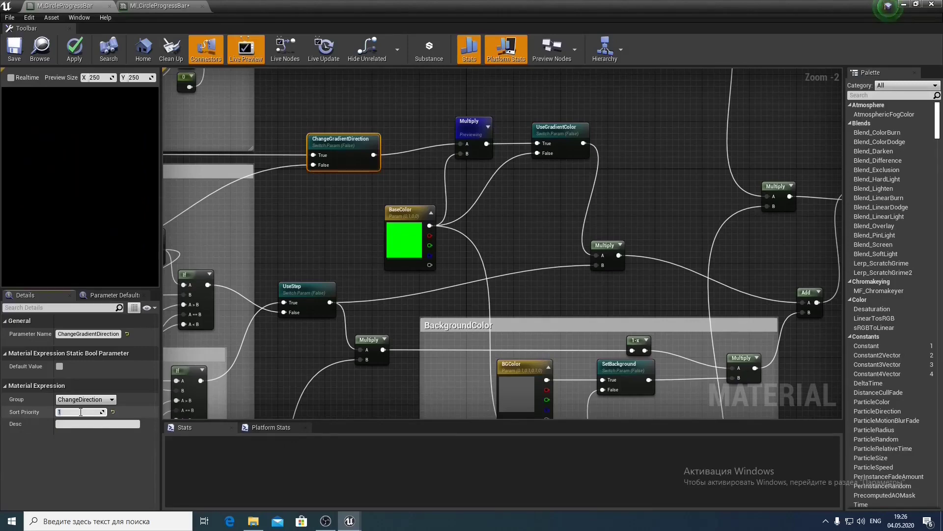
left_click(530, 239)
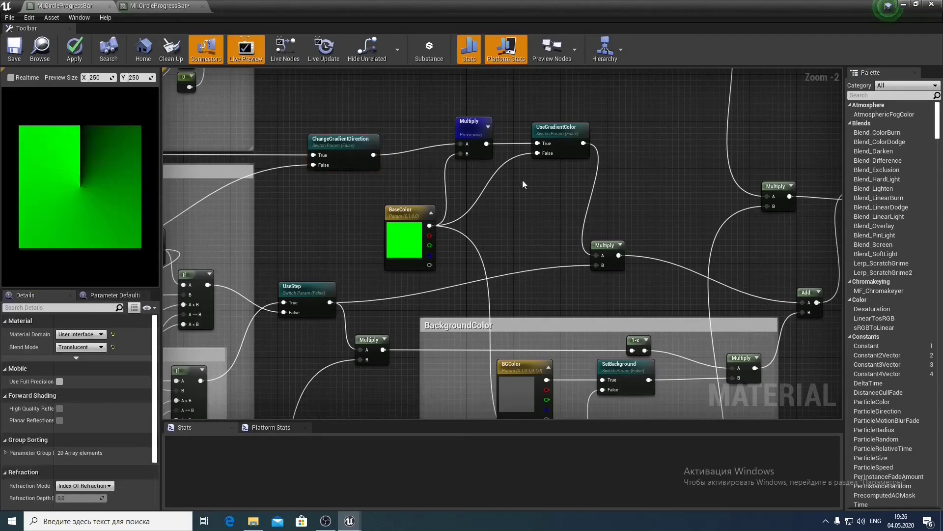
Move the gradient Multiply and UseGradientColor nodes together so they line up with ChangeGradientDirection's output
left_click(490, 134)
left_click(573, 136, "ctrl")
left_click_drag(573, 137, 580, 147)
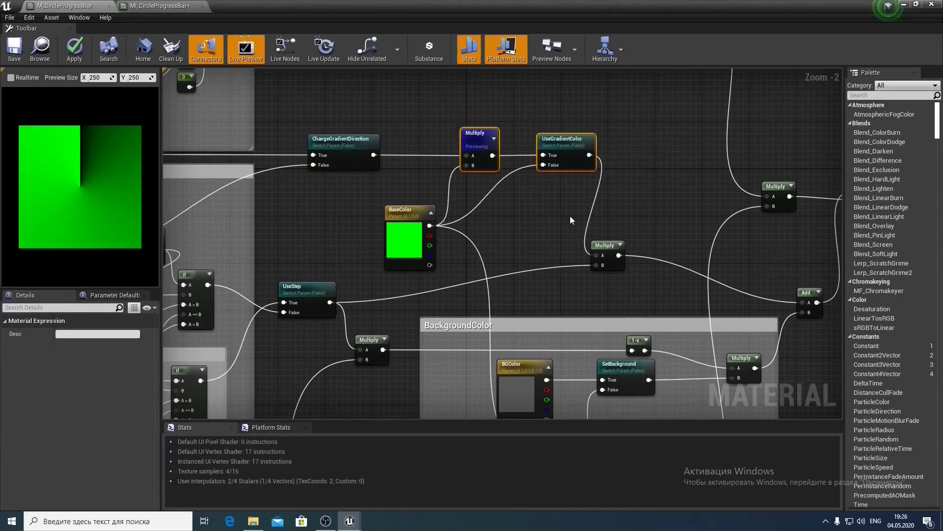
left_click(556, 218)
Duplicate the BaseColor parameter and place the copy in the free space above the gradient nodes
right_click_drag(548, 218, 673, 197)
scroll(673, 196, "down", 1)
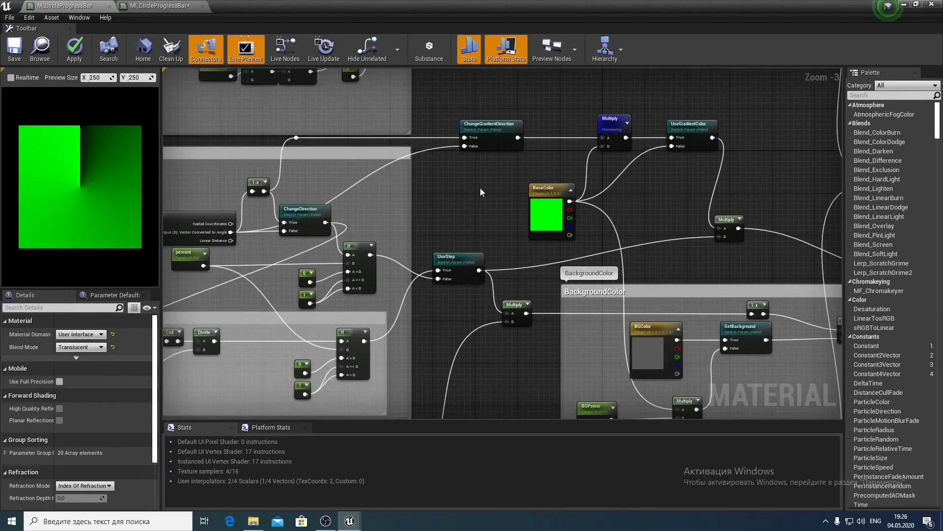
right_click_drag(480, 190, 426, 158)
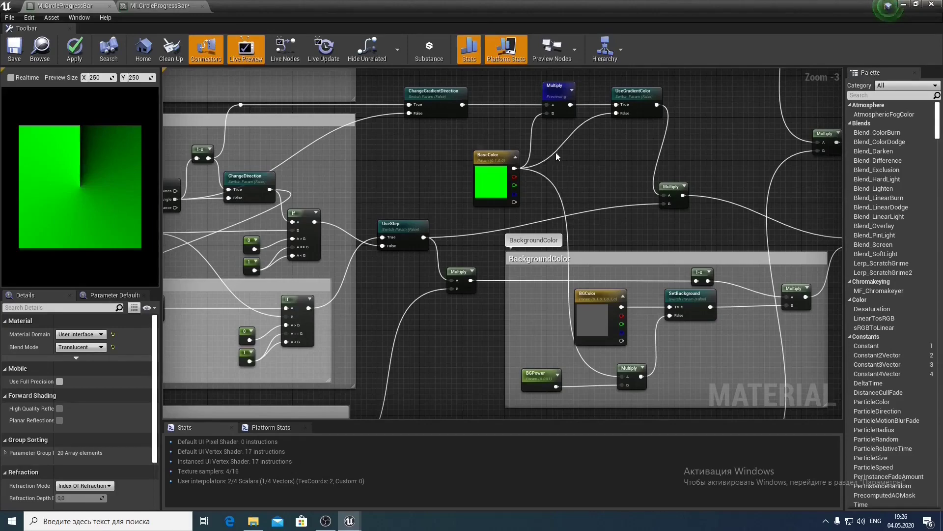
right_click_drag(556, 152, 503, 215)
scroll(531, 209, "down", 2)
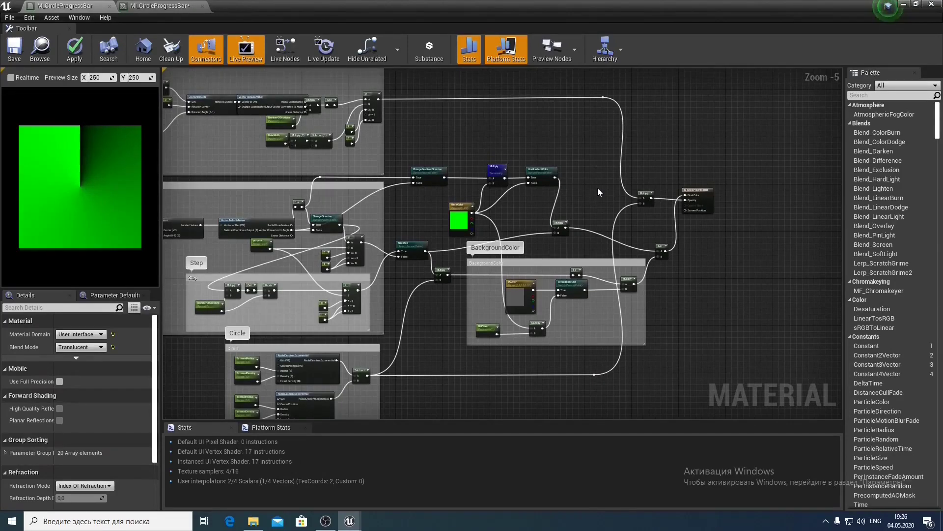
scroll(489, 209, "up", 2)
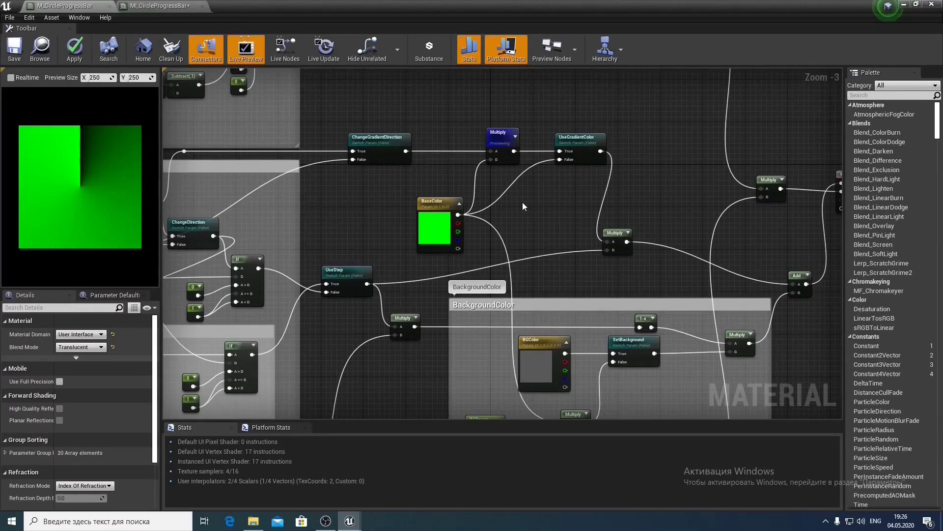
right_click_drag(559, 205, 587, 276)
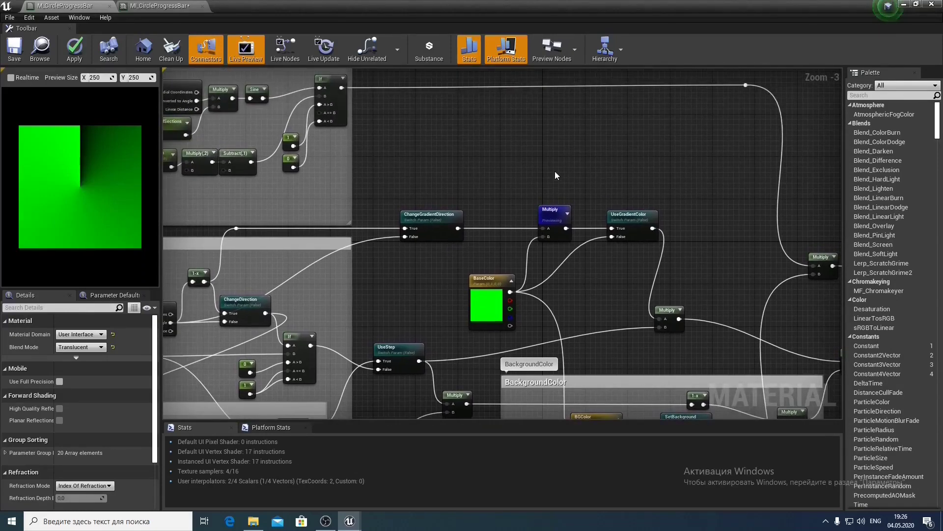
right_click(499, 135)
left_click(477, 283)
left_click(494, 149)
key("ctrl+v")
left_click_drag(516, 175, 481, 126)
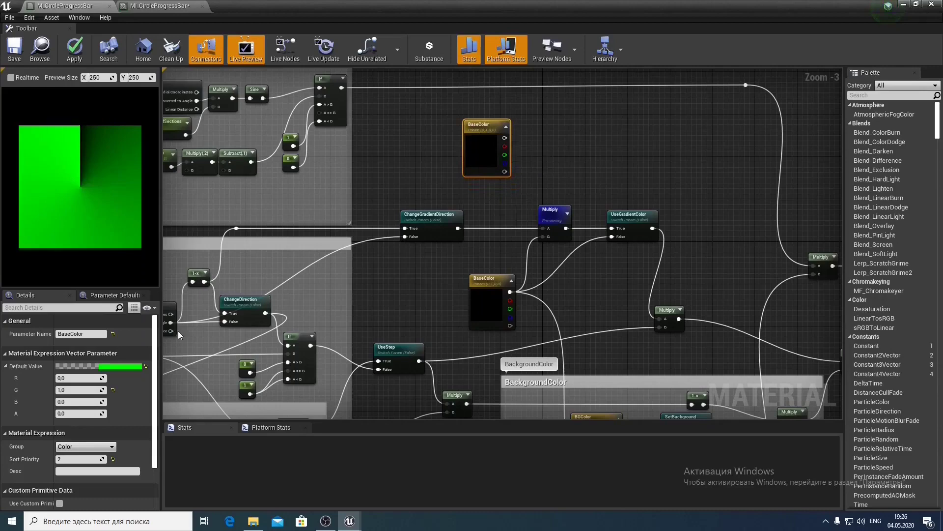
Rename the copied color parameter to AdditionalColor and make its default red with R 1 and G 0
left_click(69, 334)
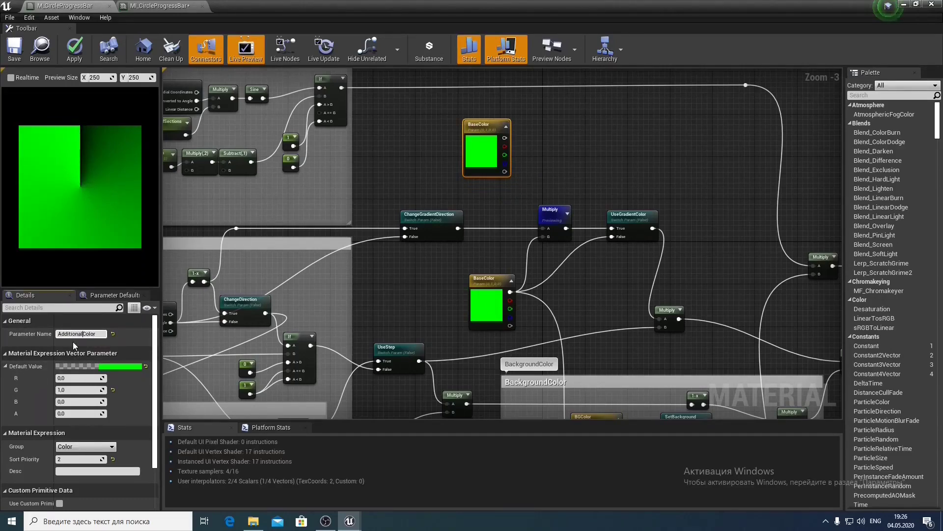
left_click(79, 378)
type("1")
left_click(77, 391)
type("0")
key("Return")
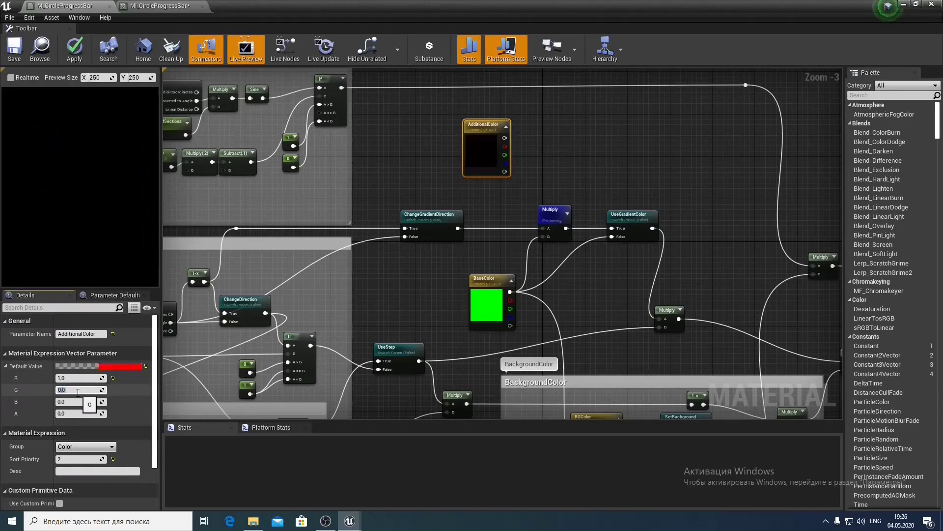
Shift the AdditionalColor node slightly up and to the right above the gradient nodes
left_click(484, 124)
right_click_drag(635, 159, 671, 205)
left_click_drag(519, 172, 531, 167)
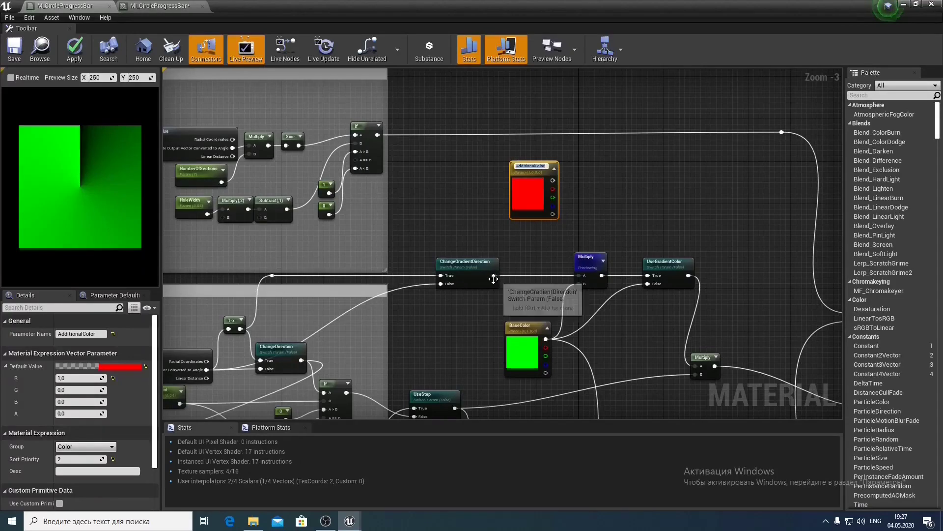
Place the AdditionalColor parameter above the gradient nodes and create a 1-x node from the ChangeGradientDirection output
left_click(601, 188)
left_click_drag(533, 165, 522, 160)
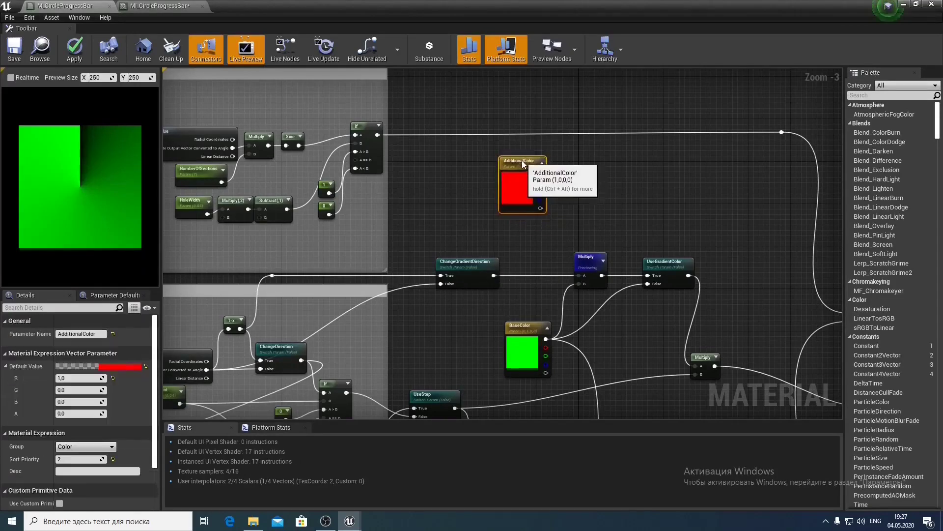
left_click_drag(495, 275, 576, 226)
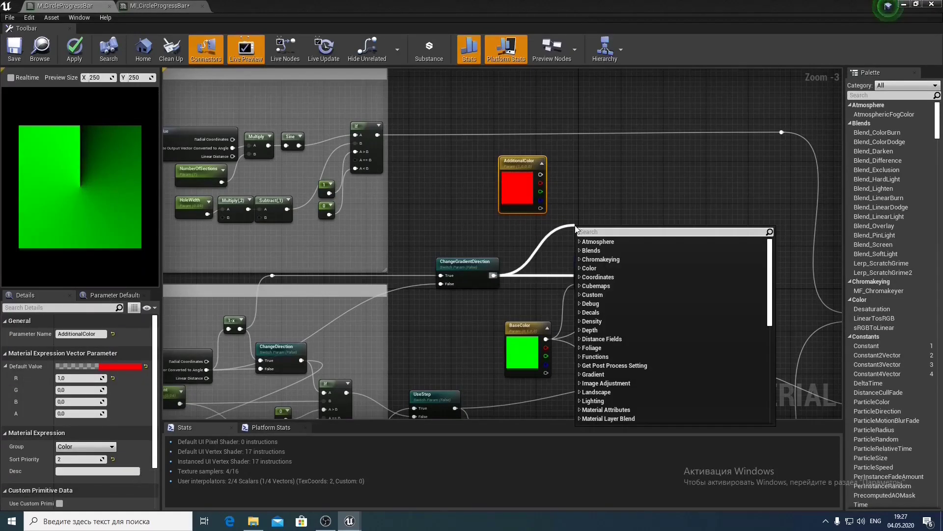
type("1-")
key("Return")
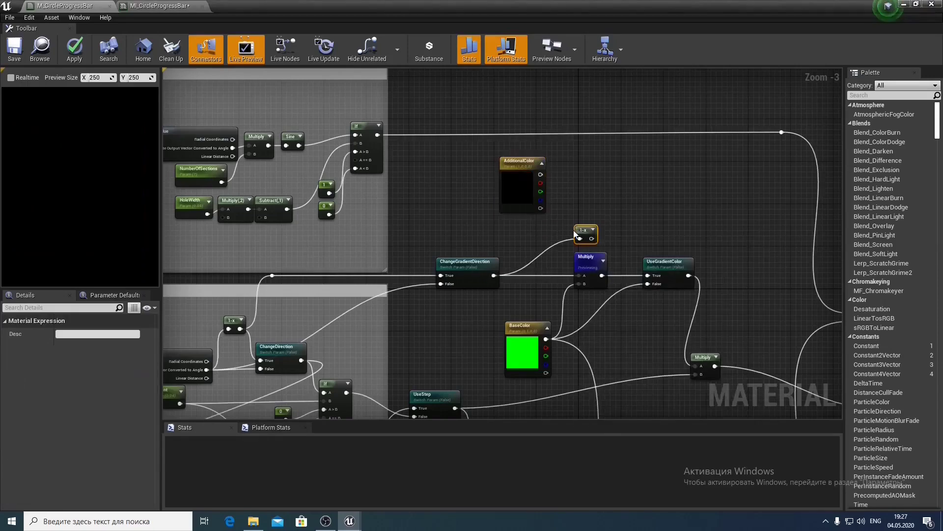
Preview the 1-x node's result and move the node clear of the Multiply node beneath it
right_click(582, 230)
left_click(619, 234)
left_click_drag(581, 211, 574, 206)
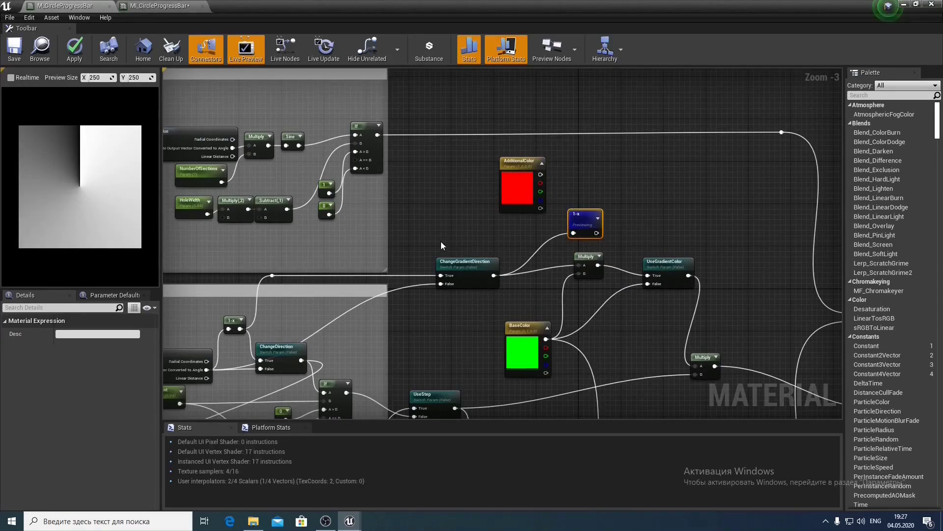
Multiply AdditionalColor by the 1-x output in a new Multiply node, and stop previewing the 1-x node
right_click_drag(441, 241, 382, 255)
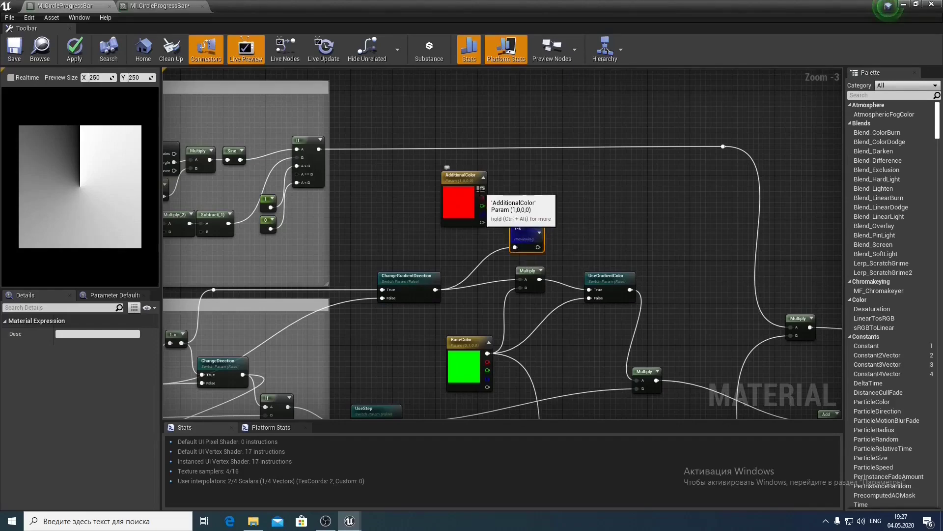
left_click_drag(482, 188, 542, 188)
type("*")
key("Return")
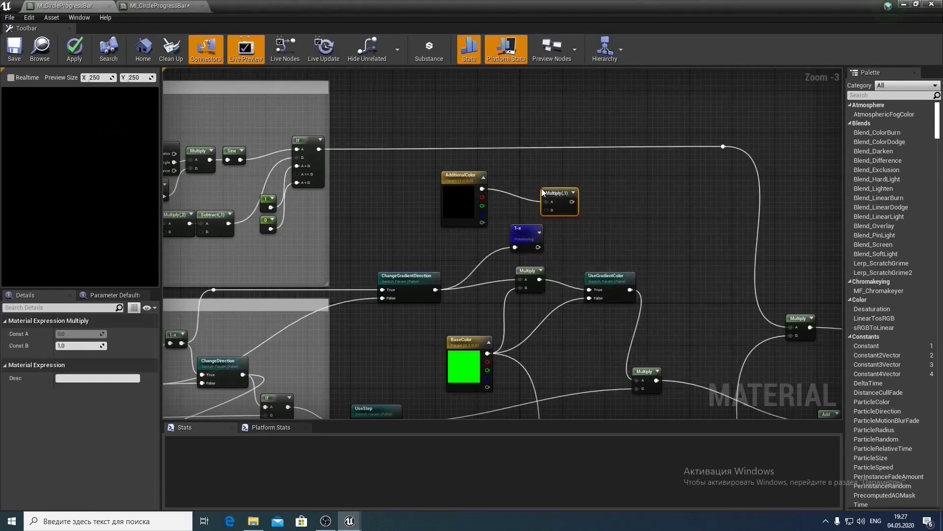
left_click_drag(538, 247, 544, 181)
right_click(536, 234)
left_click(566, 238)
left_click(527, 207)
Create an Add node that sums the AdditionalColor Multiply result and the BaseColor Multiply result
right_click_drag(597, 207, 559, 205)
left_click_drag(522, 186, 540, 209)
type("+")
key("Return")
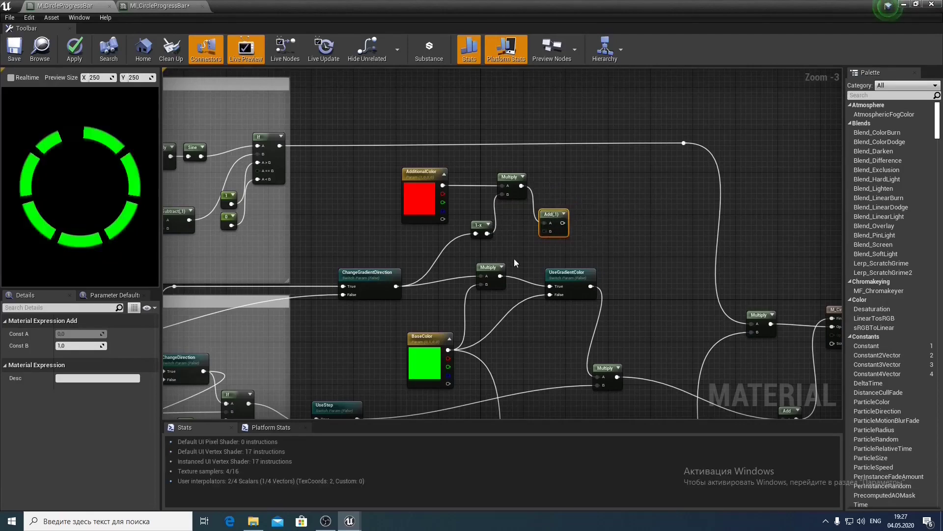
left_click_drag(491, 274, 544, 231)
Reposition the UseGradientColor switch and the Multiply node it feeds to make room after the new Add node
scroll(482, 209, "down", 2)
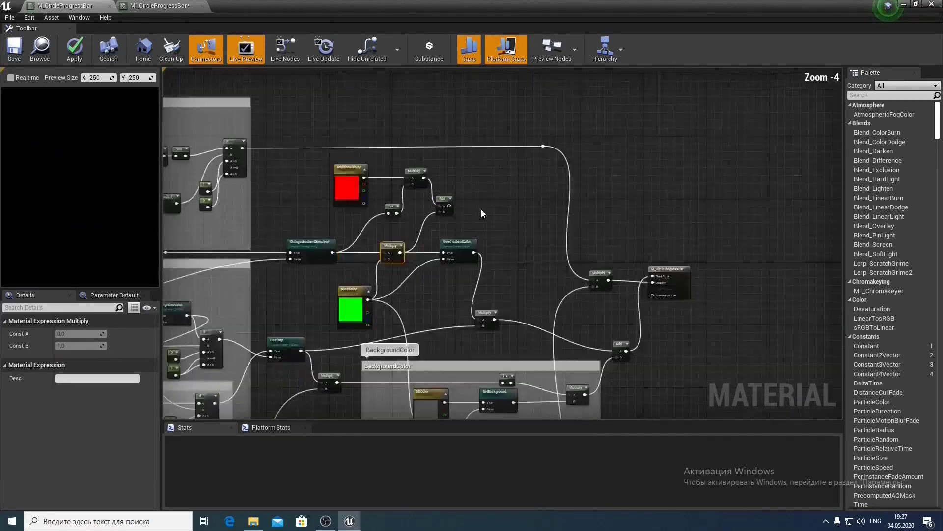
left_click_drag(489, 292, 523, 309)
scroll(493, 250, "up", 2)
left_click_drag(457, 232, 525, 230)
scroll(462, 179, "up", 1)
Add a StaticSwitchParameter named MixColor beside the new Add node
right_click_drag(456, 182, 523, 207)
right_click(560, 172)
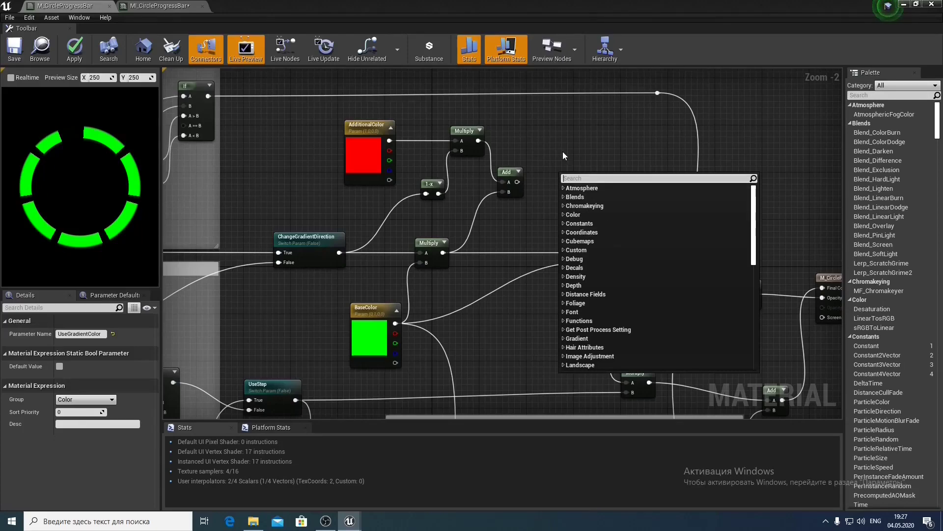
type("swit")
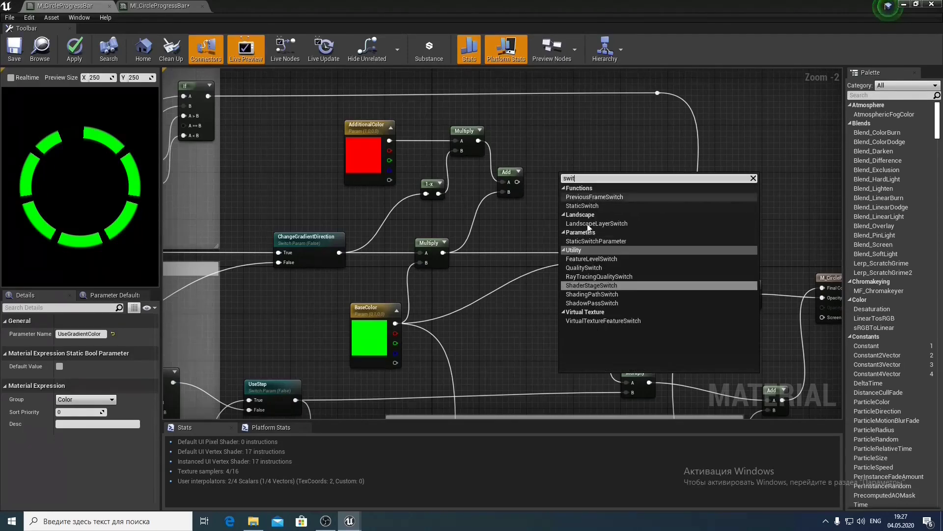
left_click(600, 240)
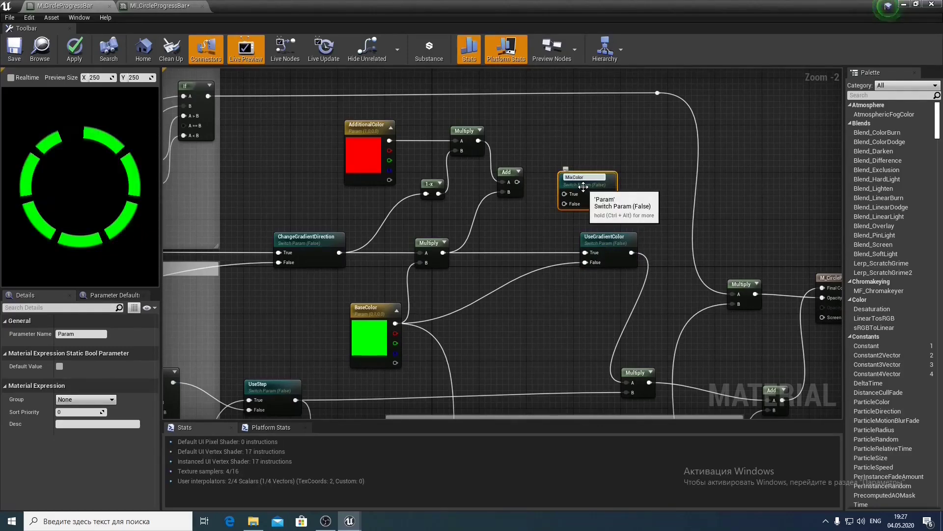
key("Return")
Wire the Add result to MixColor's True input, the BaseColor Multiply to False, and MixColor's output to UseGradientColor's True input
left_click_drag(582, 186, 550, 193)
left_click_drag(443, 253, 648, 237)
left_click(607, 236)
left_click_drag(580, 190, 573, 201)
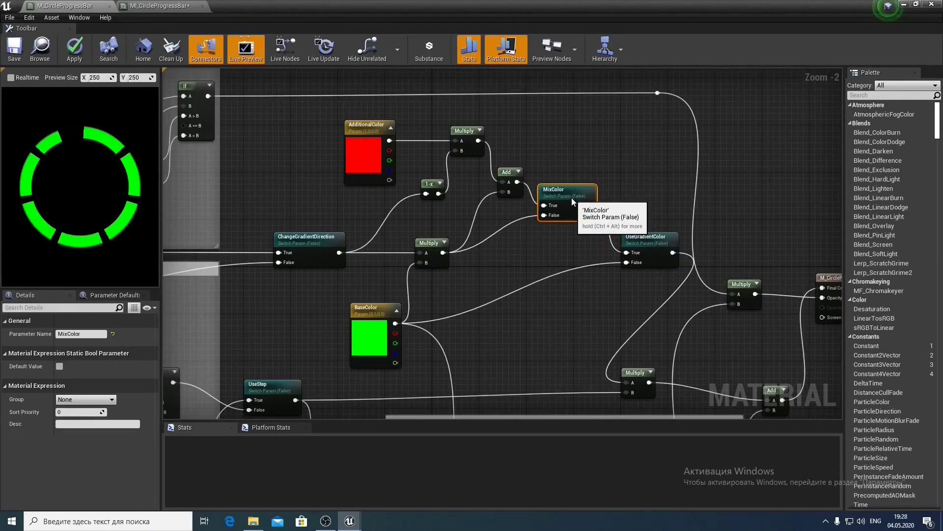
left_click(644, 203)
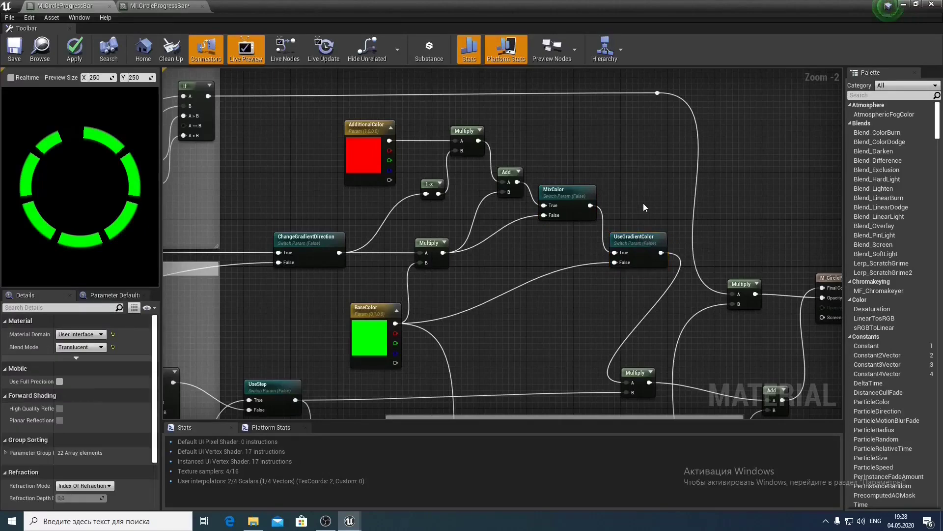
Save the M_CircleProgressBar material and switch to the MI_CircleProgressBar instance and save it too
right_click_drag(644, 202, 476, 157)
scroll(477, 157, "down", 1)
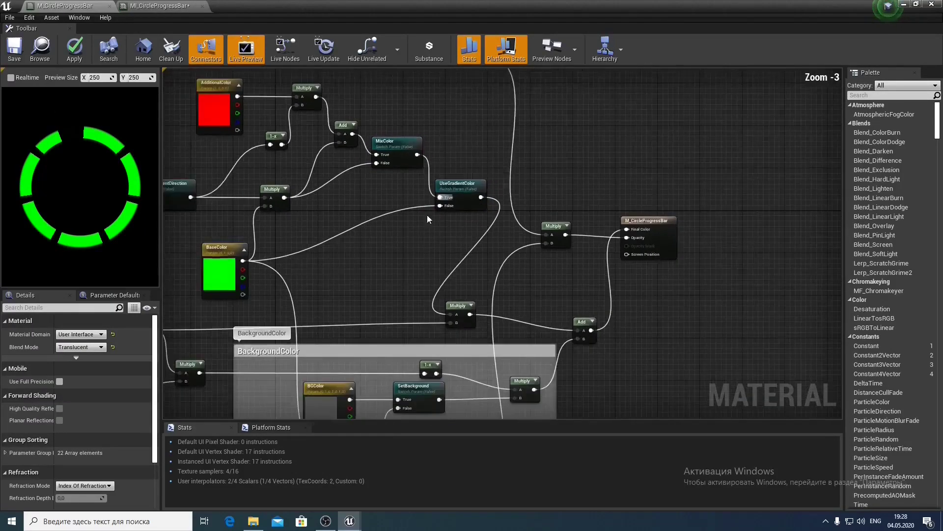
right_click_drag(426, 214, 480, 204)
left_click(8, 56)
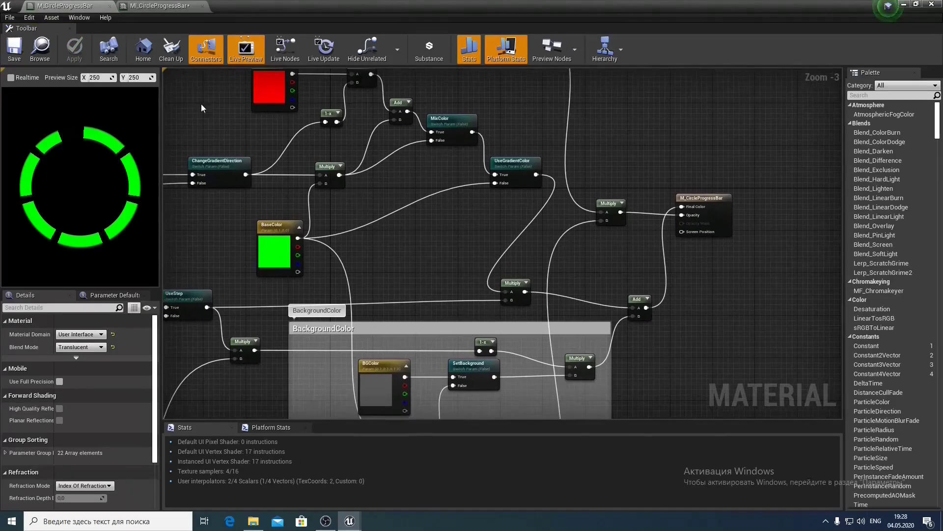
left_click(157, 5)
left_click(13, 42)
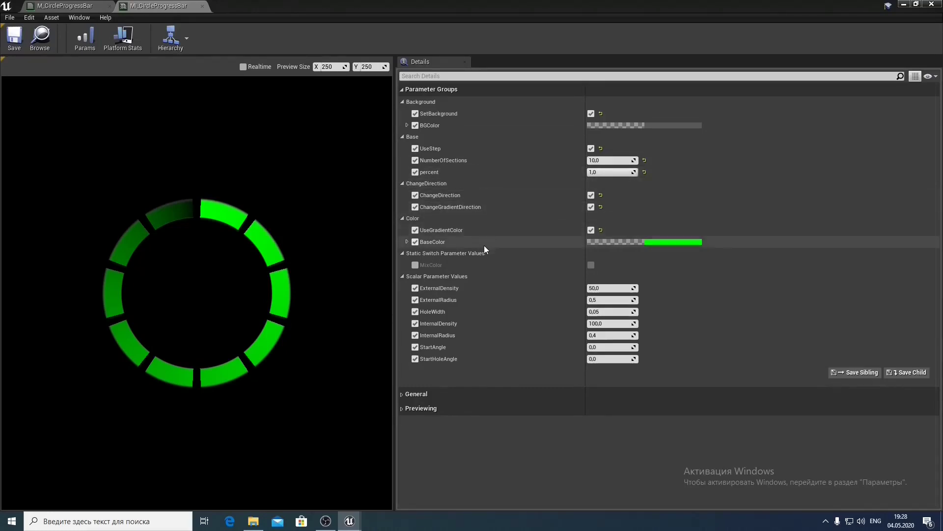
Override MixColor in the instance and turn it on, and enable the AdditionalColor override
left_click(415, 265)
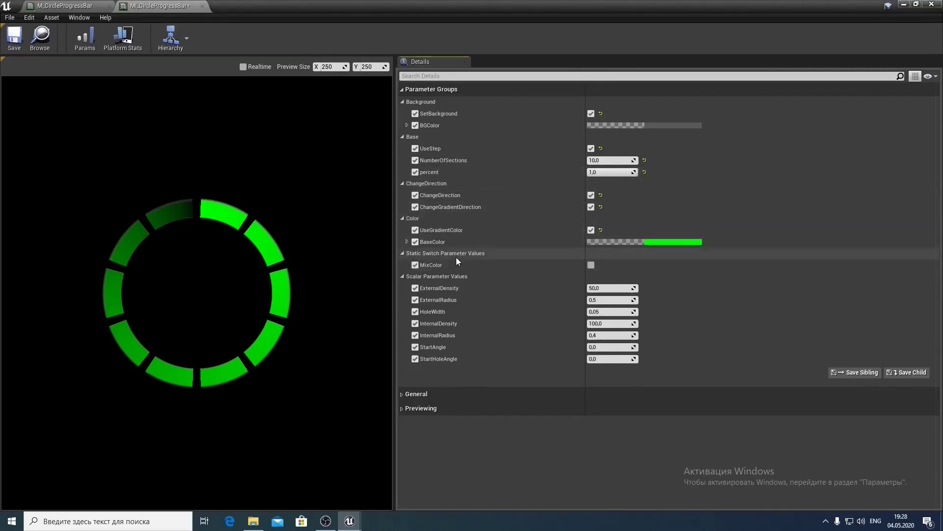
left_click(592, 267)
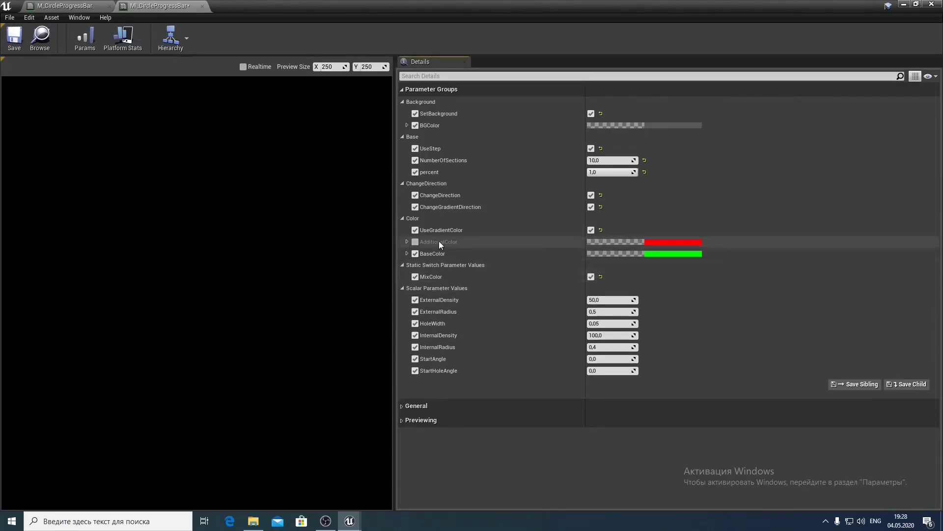
left_click(415, 242)
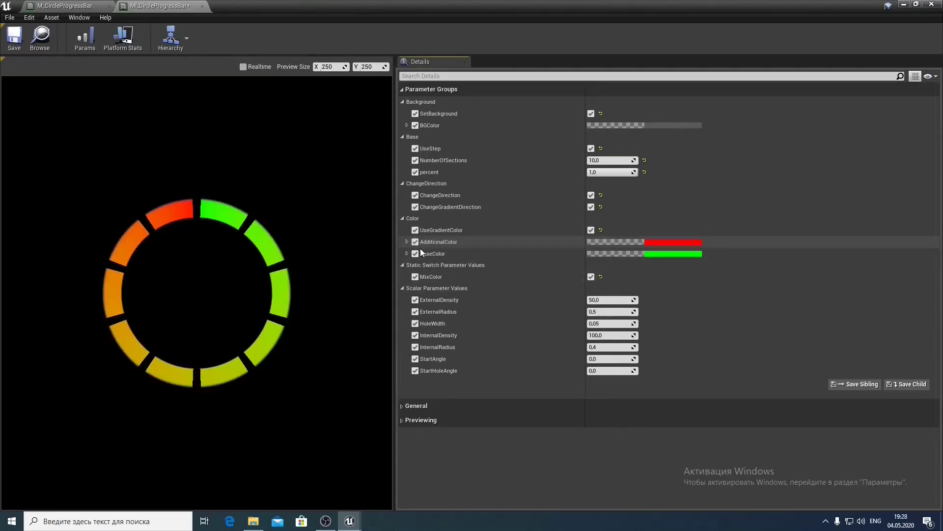
mouse_move(612, 172)
left_mouse_down()
mouse_move(589, 171)
mouse_move(623, 174)
left_mouse_up()
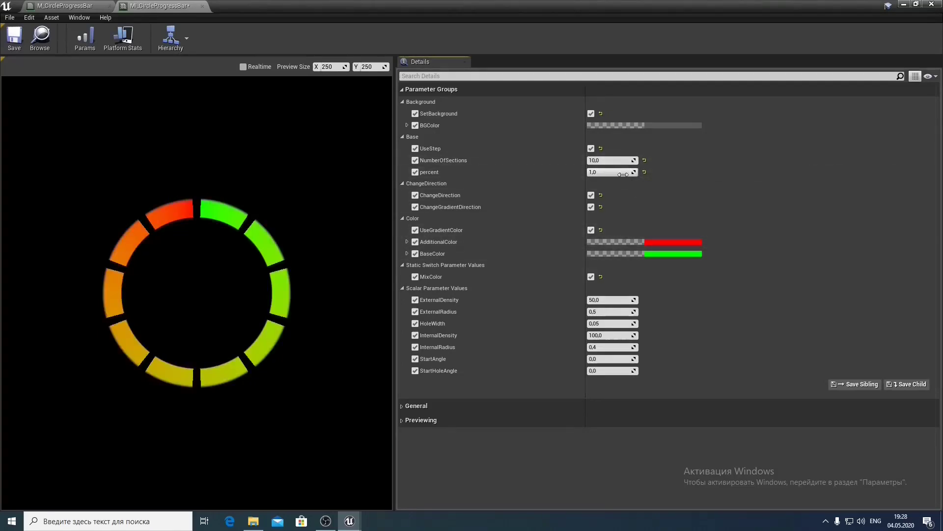
Set BaseColor's red channel to 1 to make it yellow, and turn off ChangeGradientDirection
left_click(696, 254)
left_click(715, 398)
type("1")
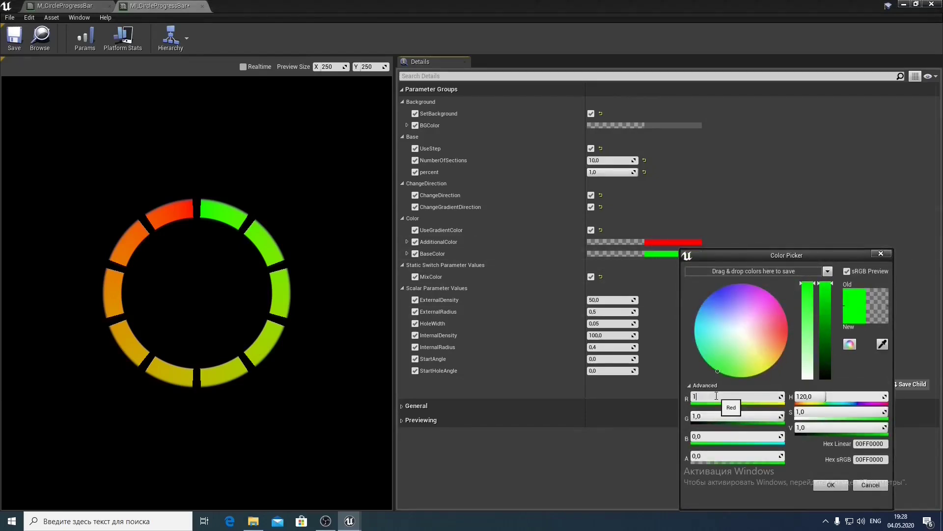
key("Return")
left_click(826, 484)
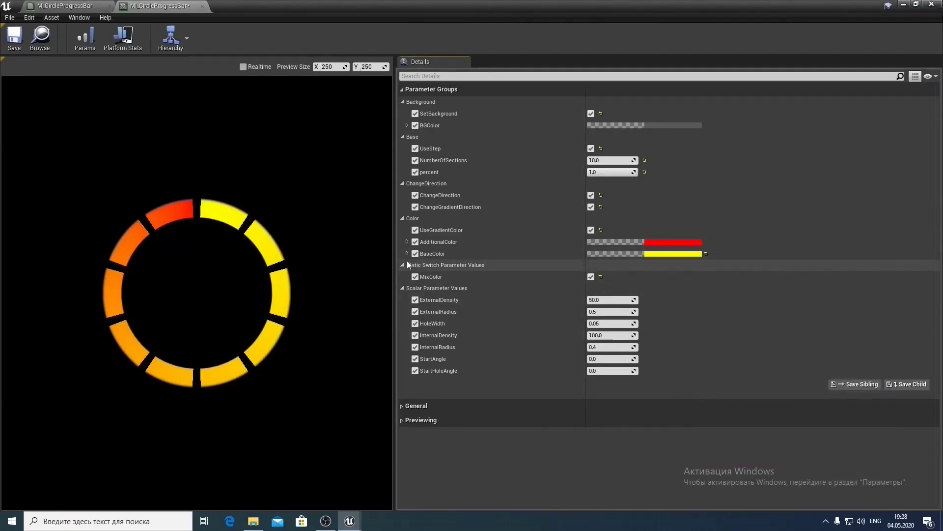
left_click(591, 207)
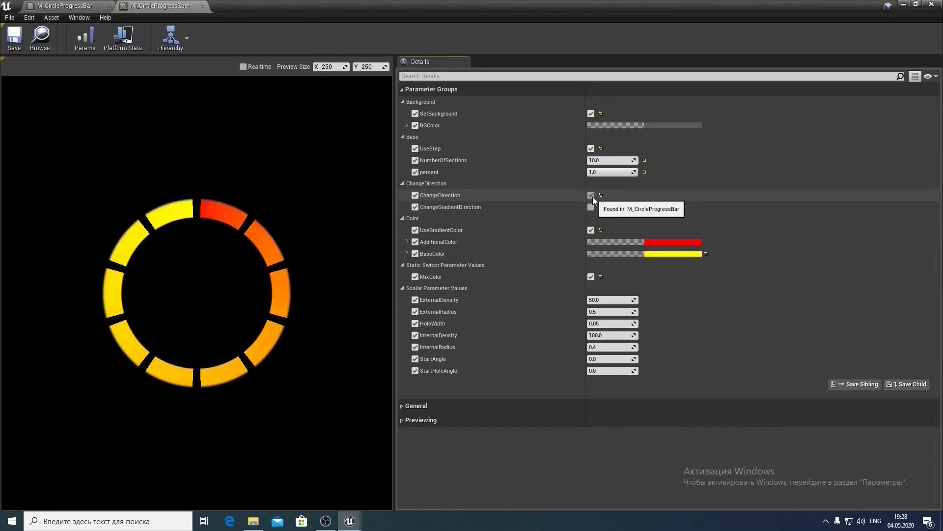
In the M_CircleProgressBar material, assign the MixColor parameter to the Color group with sort priority 1
left_click(66, 5)
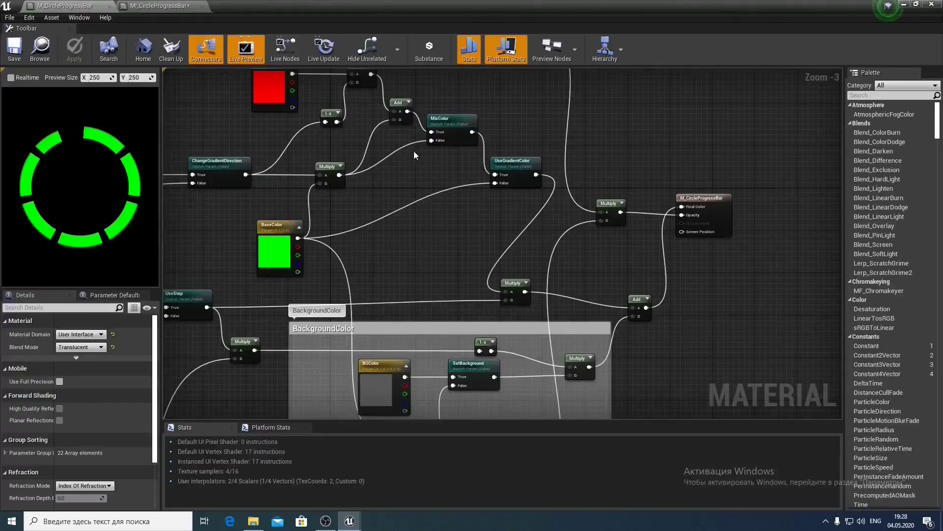
left_click(451, 117)
left_click(113, 399)
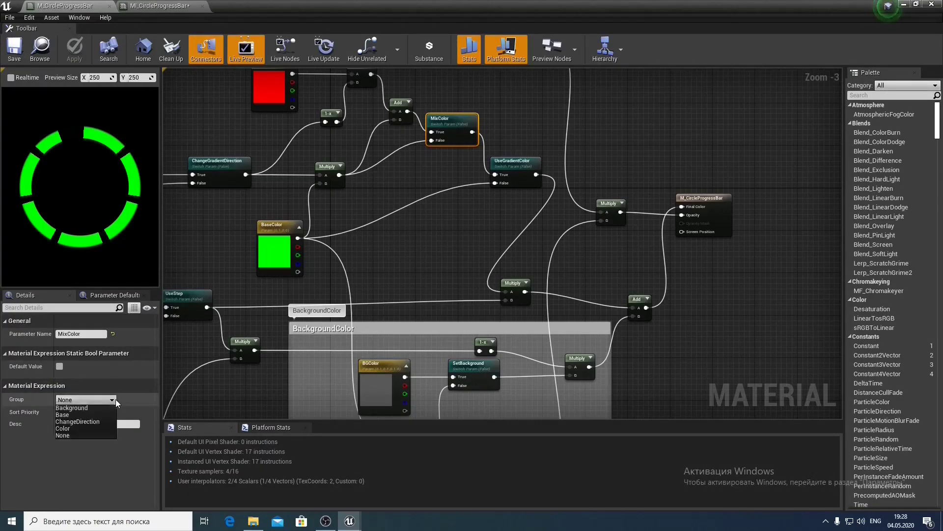
left_click(92, 428)
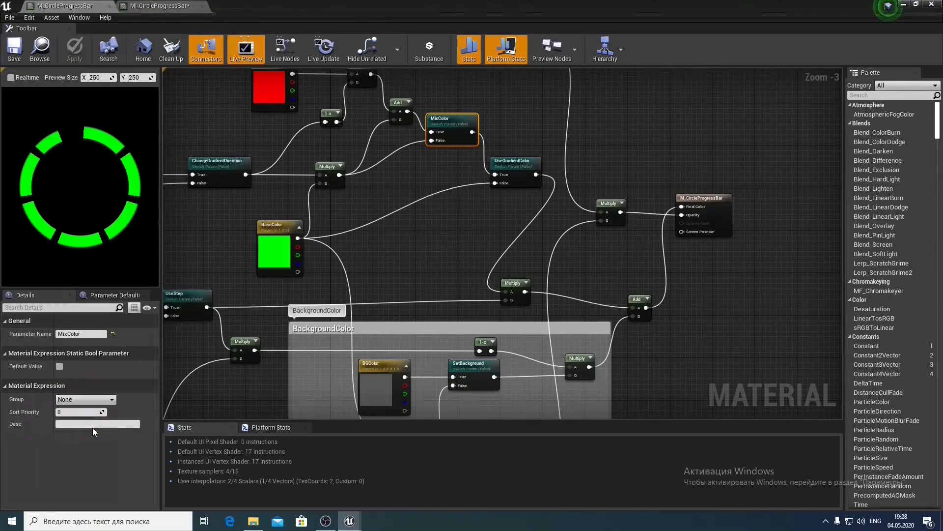
right_click_drag(385, 198, 485, 263)
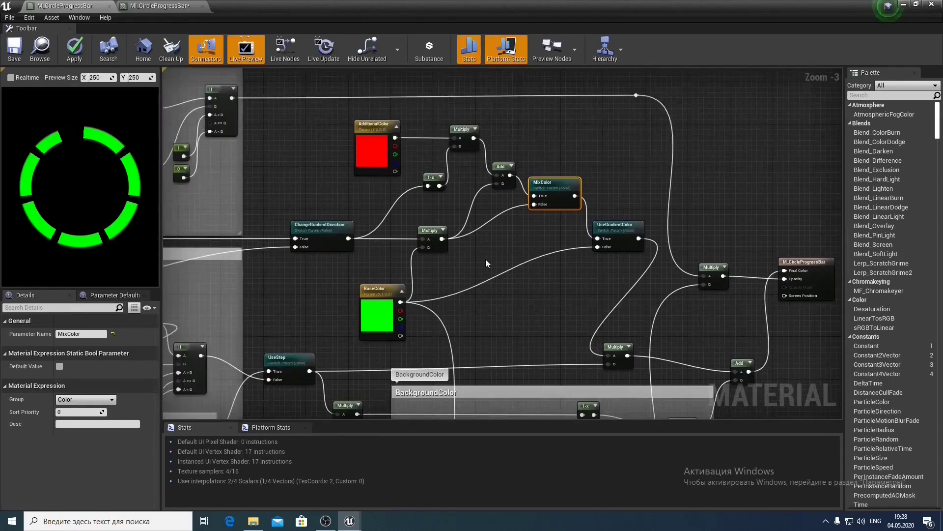
left_click(72, 412)
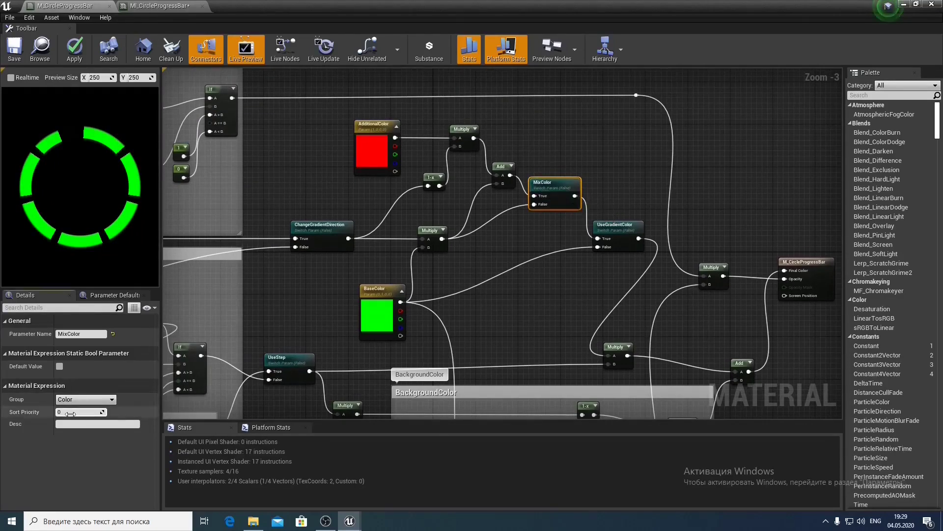
type("1")
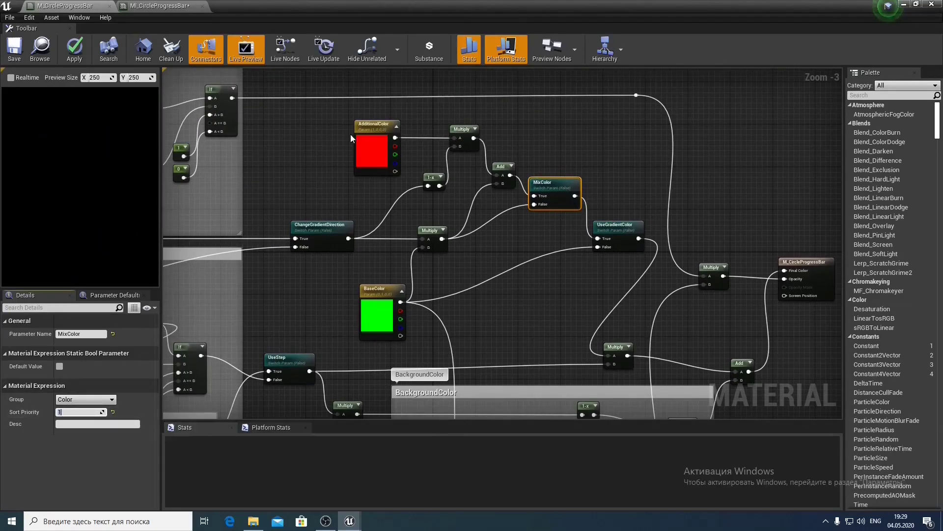
Set the AdditionalColor parameter's sort priority to 3
left_click(366, 150)
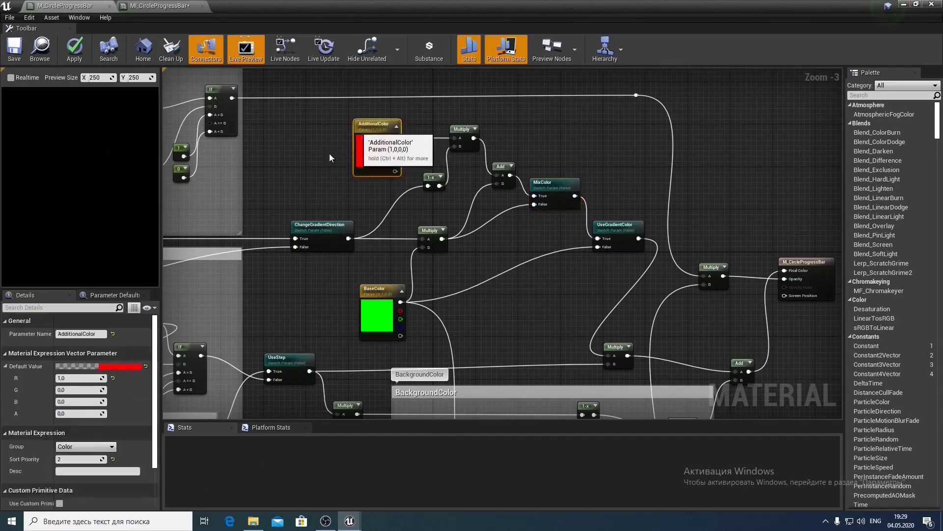
left_click(82, 459)
type("3")
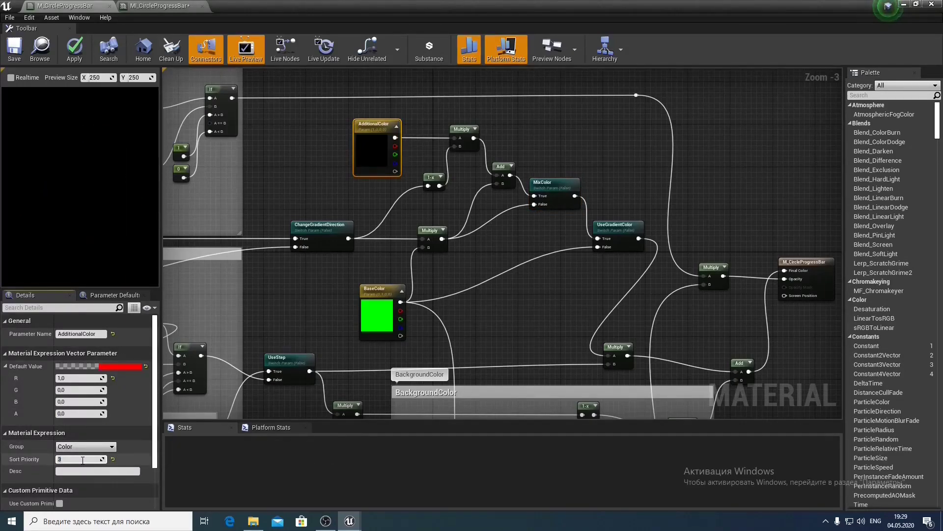
Save the material with the new parameter order and return to the MI_CircleProgressBar instance
left_click(502, 274)
right_click_drag(520, 299, 452, 277)
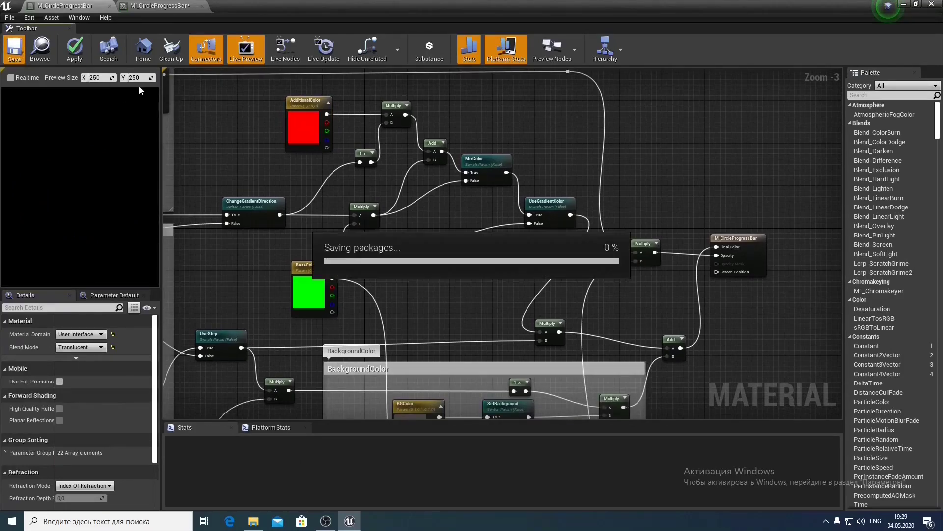
left_click(154, 6)
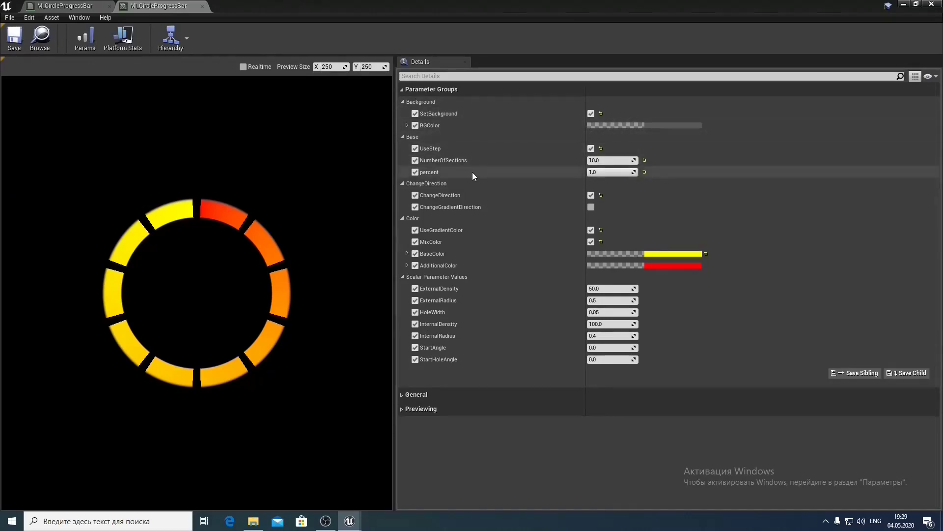
Turn ChangeGradientDirection on and UseGradientColor off in the instance
left_click(591, 207)
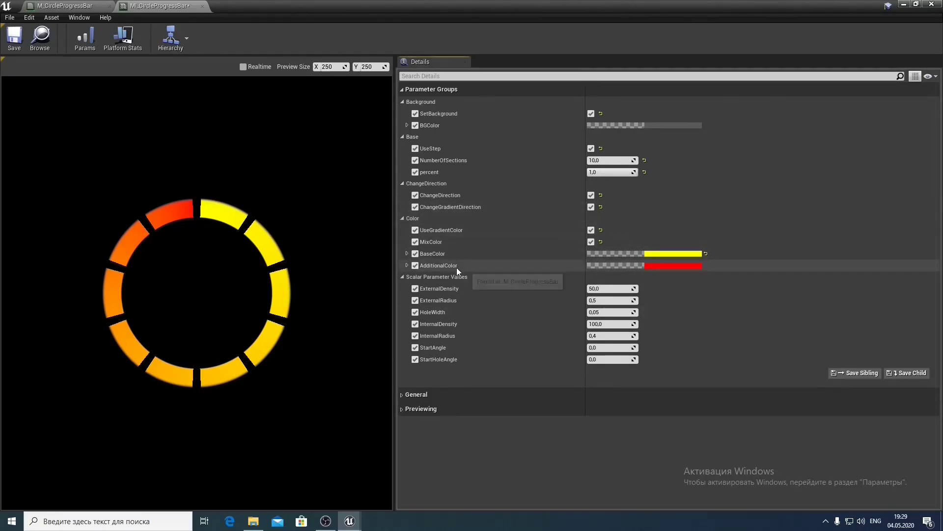
left_click(591, 230)
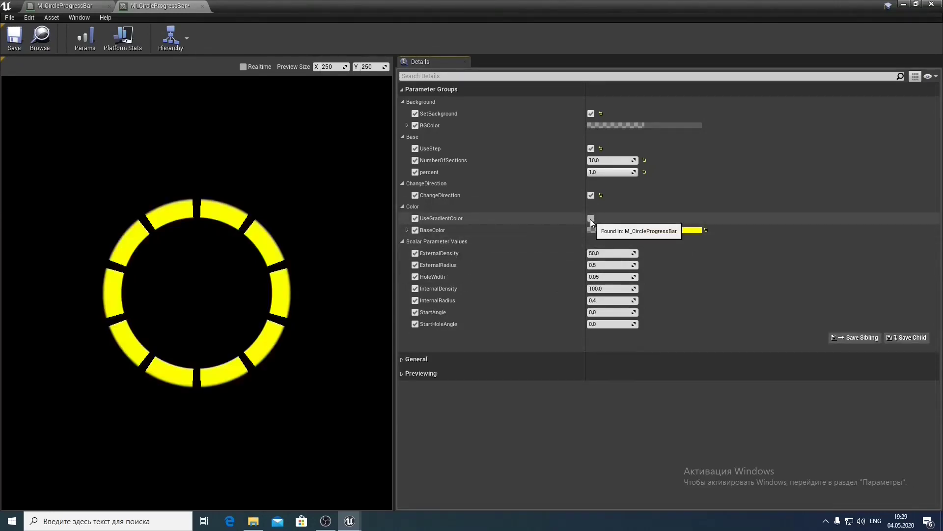
Turn UseGradientColor on in the instance, save it and return to the M_CircleProgressBar material graph
left_click(591, 218)
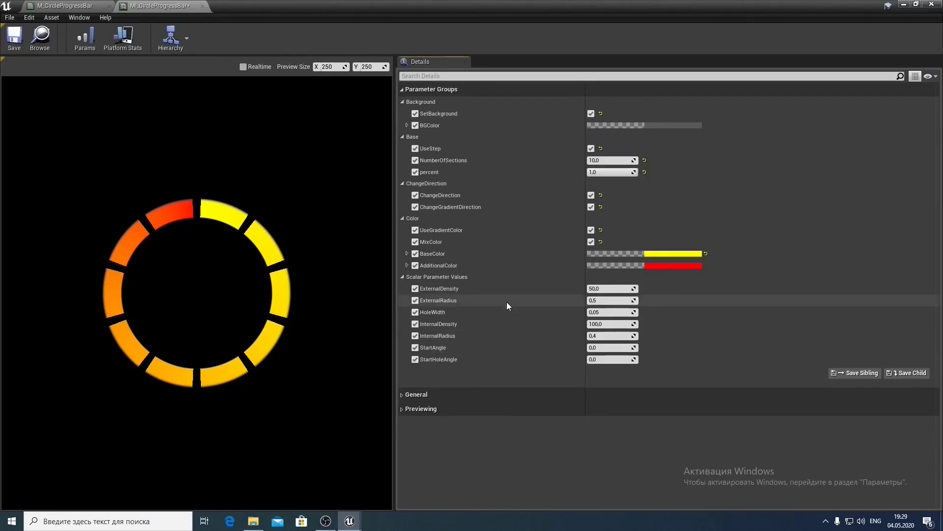
left_click(15, 39)
left_click(75, 10)
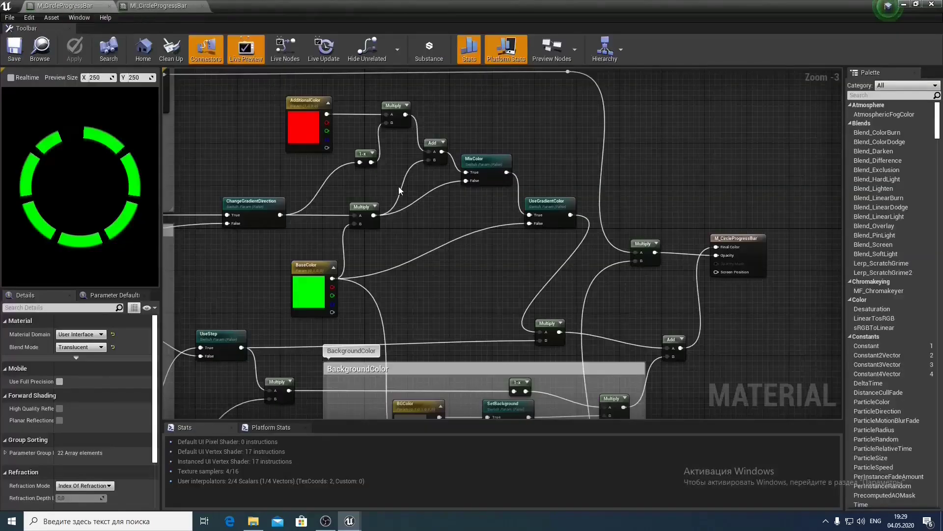
Move the material result node further right and shift the final Add node slightly up and right to free space
scroll(413, 214, "down", 3)
scroll(411, 213, "up", 2)
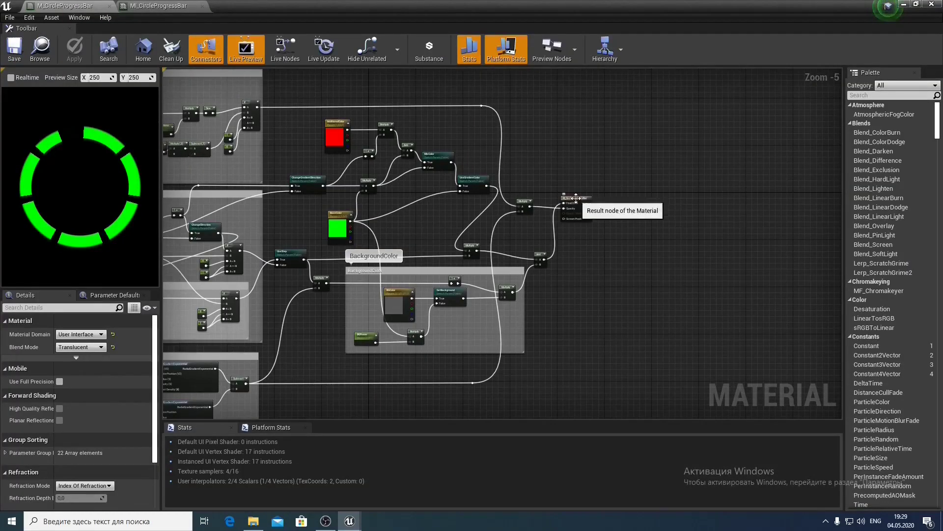
left_click_drag(576, 208, 622, 208)
left_click_drag(540, 255, 554, 246)
right_click_drag(517, 226, 607, 238)
scroll(555, 220, "up", 1)
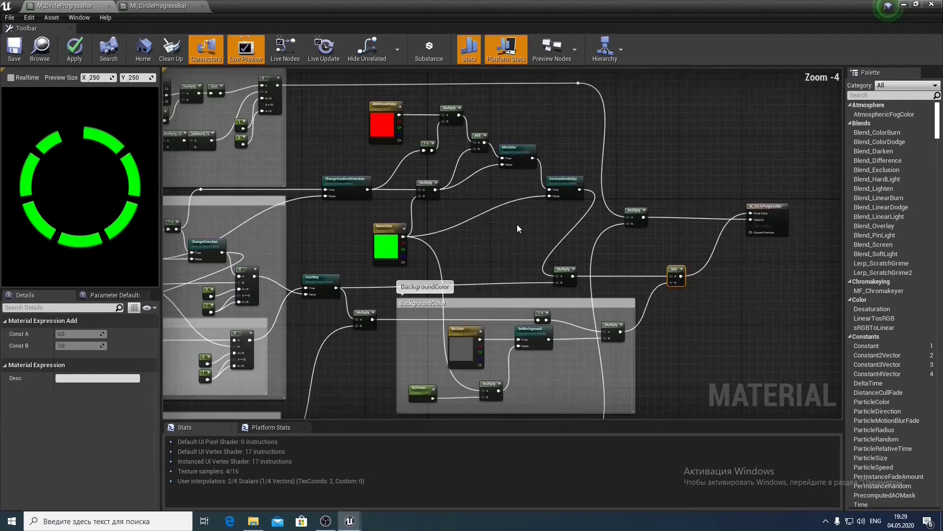
Group the AdditionalColor nodes and the MixColor switch in a comment named MixColor
right_click_drag(509, 205, 558, 270)
left_click_drag(407, 172, 612, 252)
type("c")
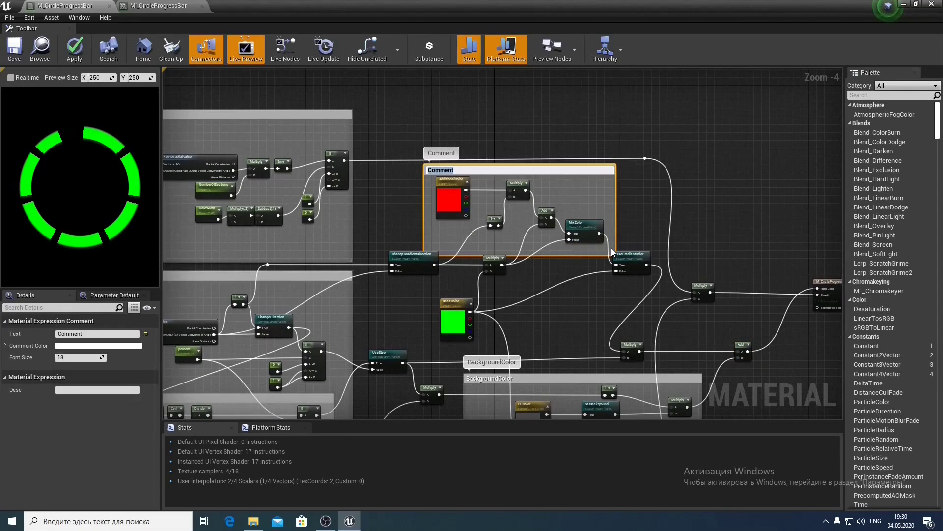
type("MixColor")
key("Return")
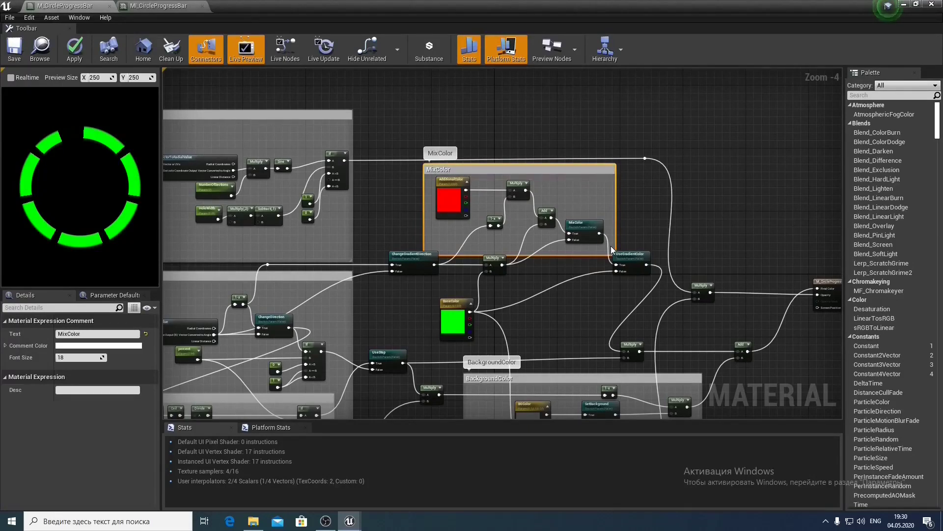
Move the MixColor comment slightly up and raise its lower edge clear of the gradient Multiply node
left_click_drag(587, 169, 587, 165)
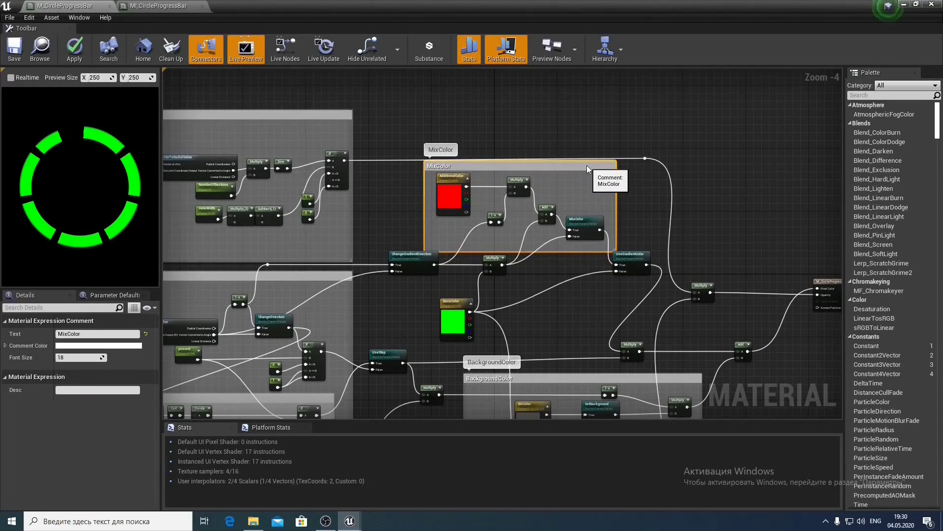
right_click_drag(540, 247, 535, 244)
left_click_drag(544, 251, 544, 242)
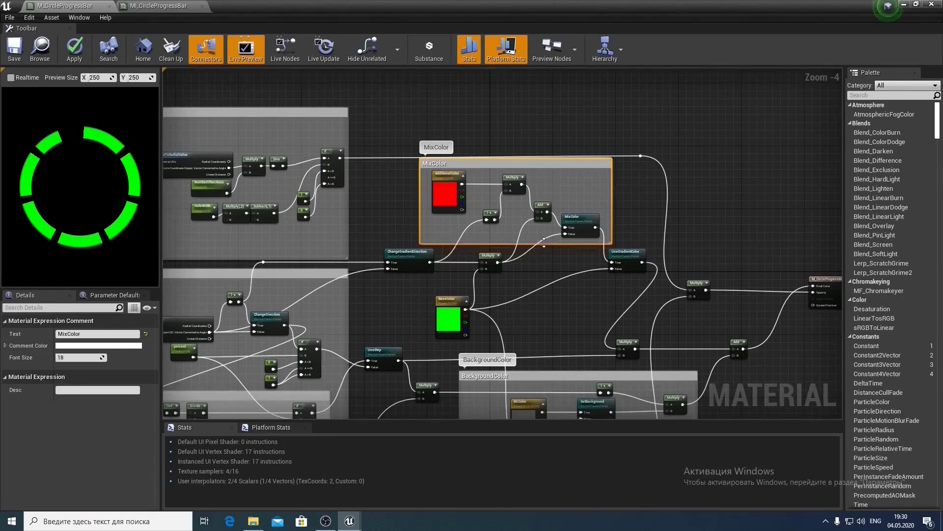
left_click(568, 292)
Nudge the color nodes, the MixColor and BackgroundColor comments and the result node ten steps to the right
scroll(568, 293, "down", 1)
right_click_drag(567, 302, 506, 241)
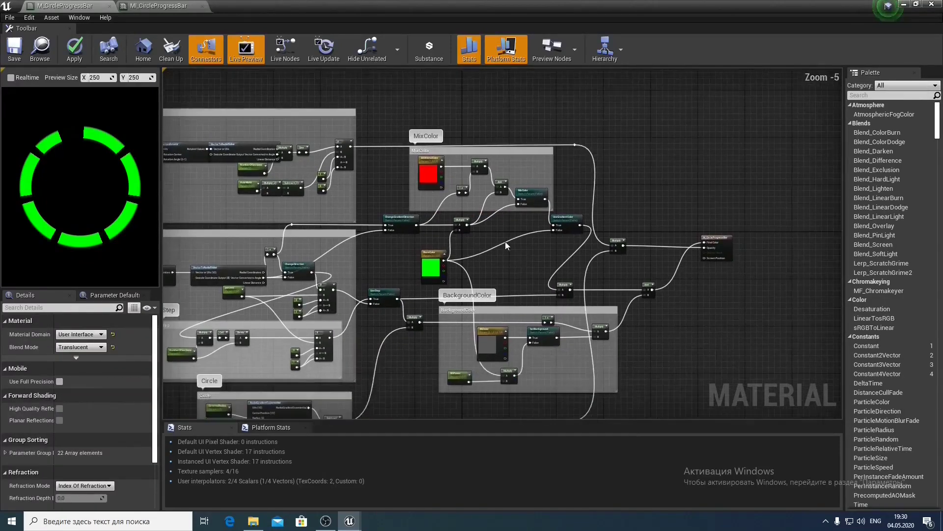
left_click_drag(435, 116, 723, 360)
key("Right")
key("Right")
key("Right")
key("Right")
key("Right")
key("Right")
key("Right")
key("Right")
key("Right")
key("Right")
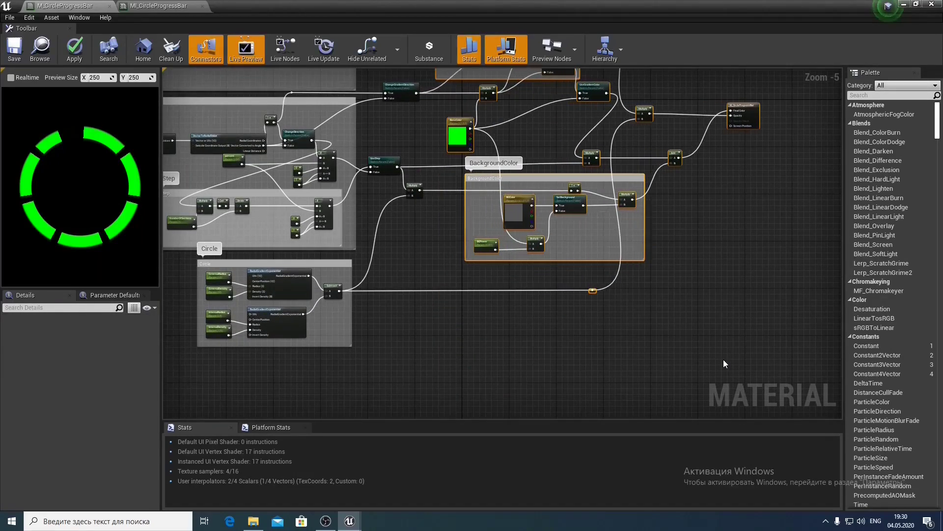
left_click(703, 285)
Enclose the MixColor and BackgroundColor groups and the surrounding color nodes in a comment named Color
right_click_drag(647, 158, 626, 312)
scroll(626, 311, "up", 1)
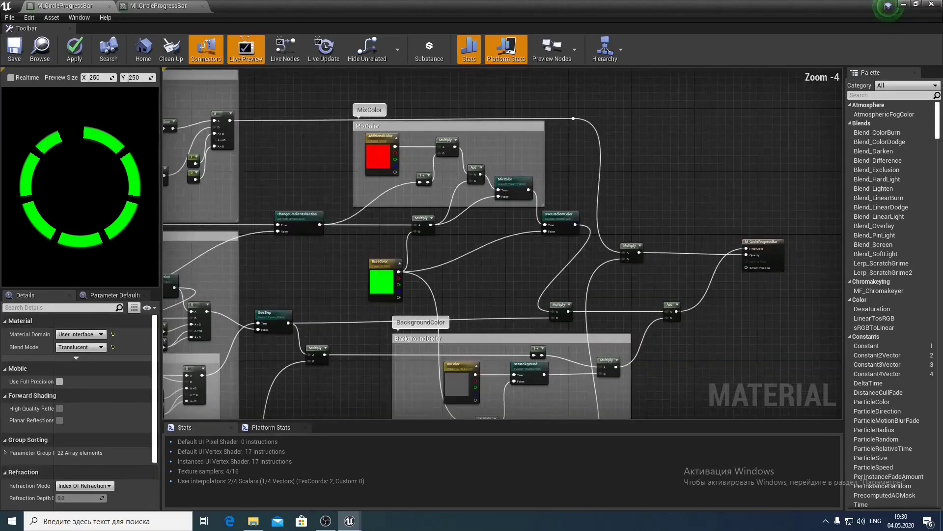
right_click_drag(485, 282, 481, 223)
scroll(523, 289, "down", 1)
left_click_drag(413, 113, 666, 338)
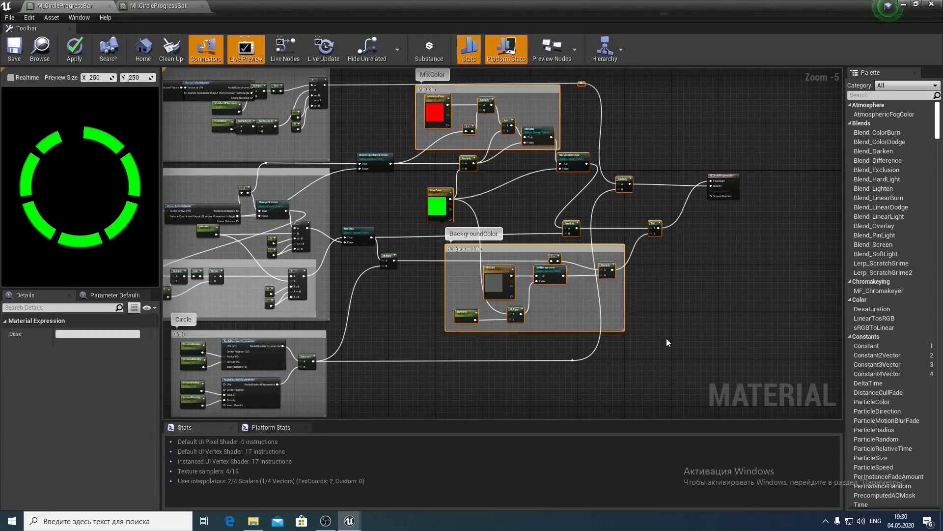
type("cc")
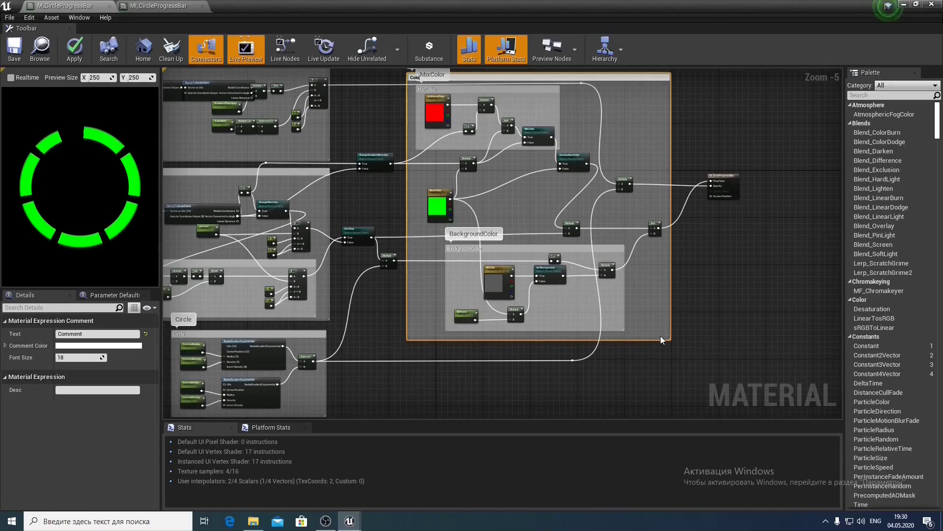
key("Return")
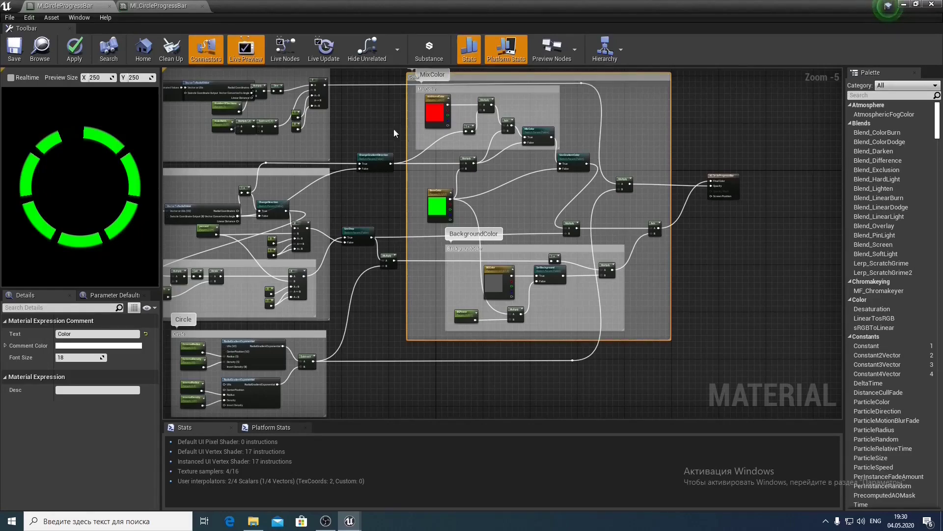
Enclose the MixColor group, the BaseColor parameter and the gradient switch nodes in a comment named BaseColor
right_click_drag(393, 128, 391, 157)
scroll(390, 157, "up", 1)
left_click_drag(403, 115, 703, 294)
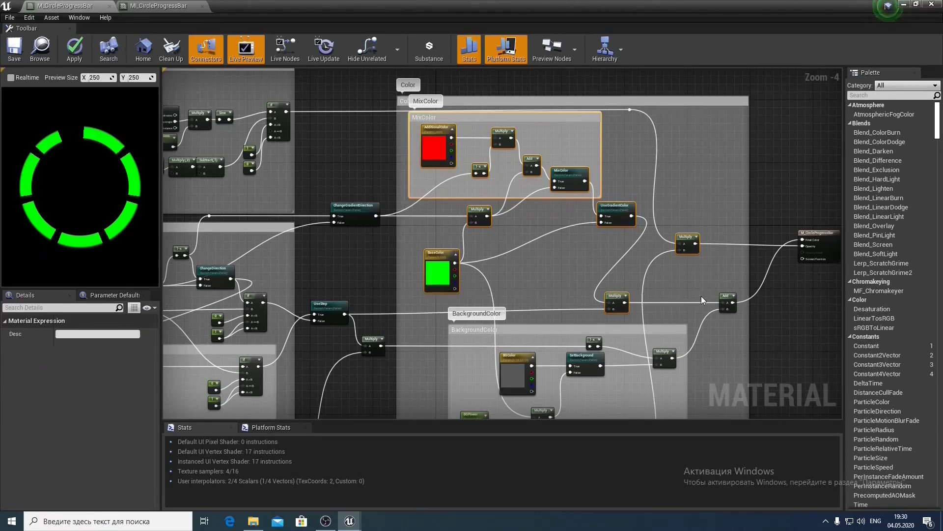
type("c")
type("BaseColo")
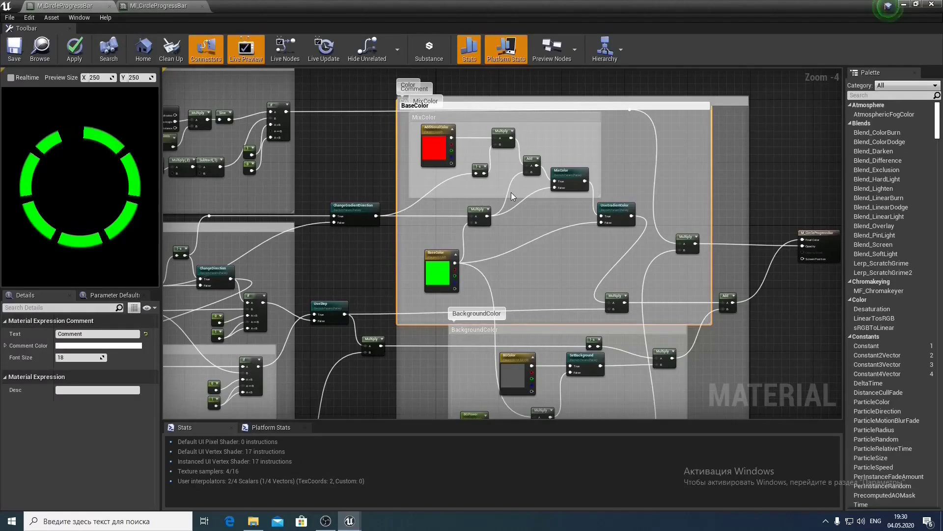
type("r")
key("Return")
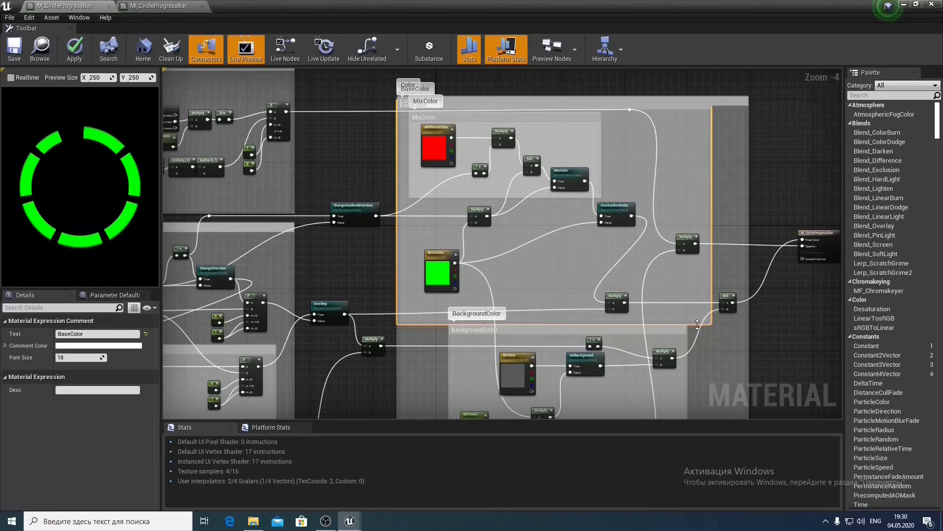
Resize the BaseColor and Color comment frames so they nest with separate borders around the MixColor comment
left_click_drag(697, 324, 696, 318)
left_click(727, 300)
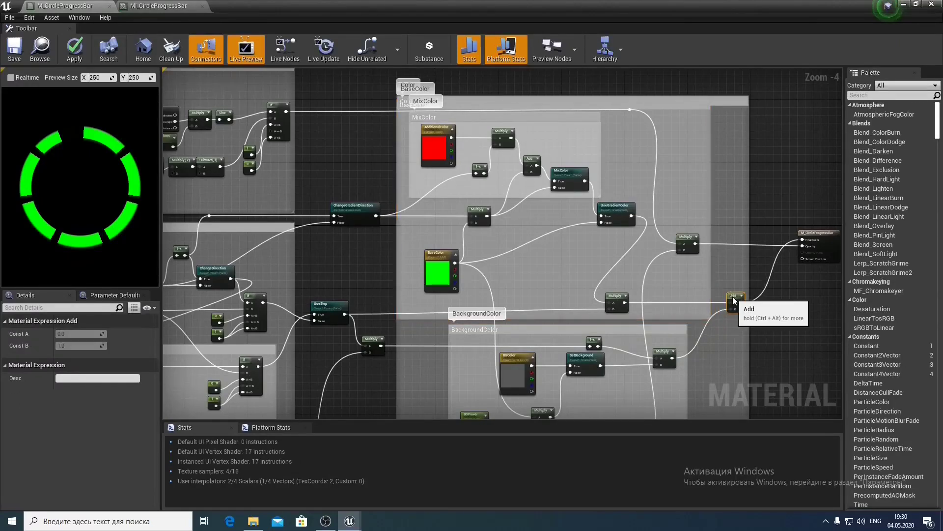
right_click_drag(499, 125, 508, 168)
scroll(508, 164, "up", 1)
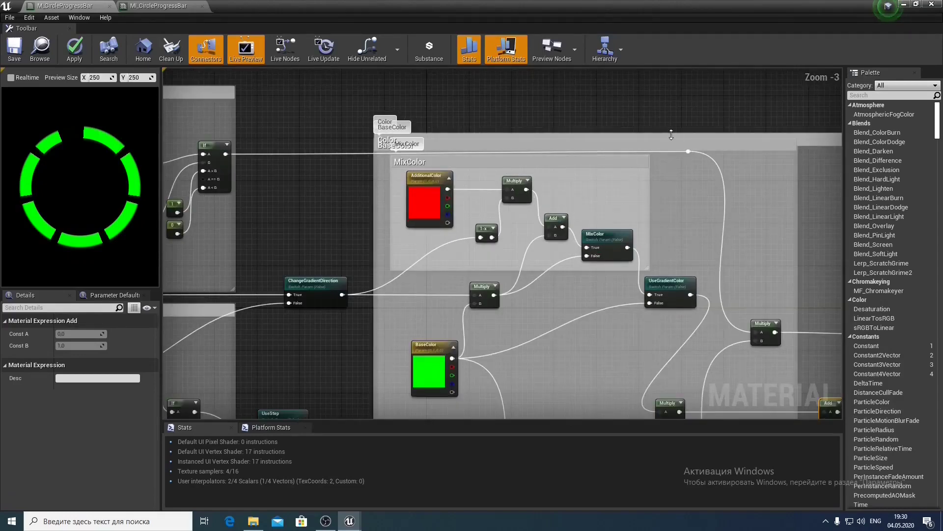
left_click_drag(670, 118, 670, 107)
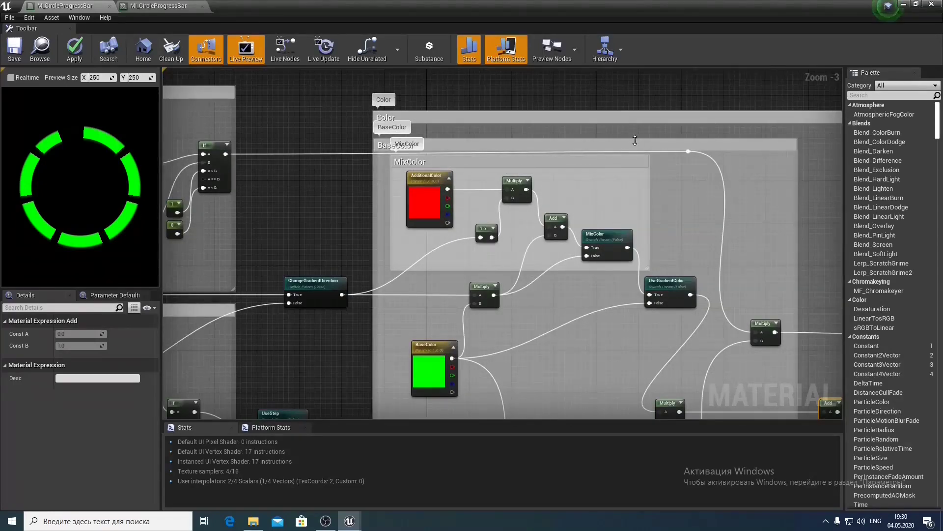
left_click_drag(639, 140, 639, 134)
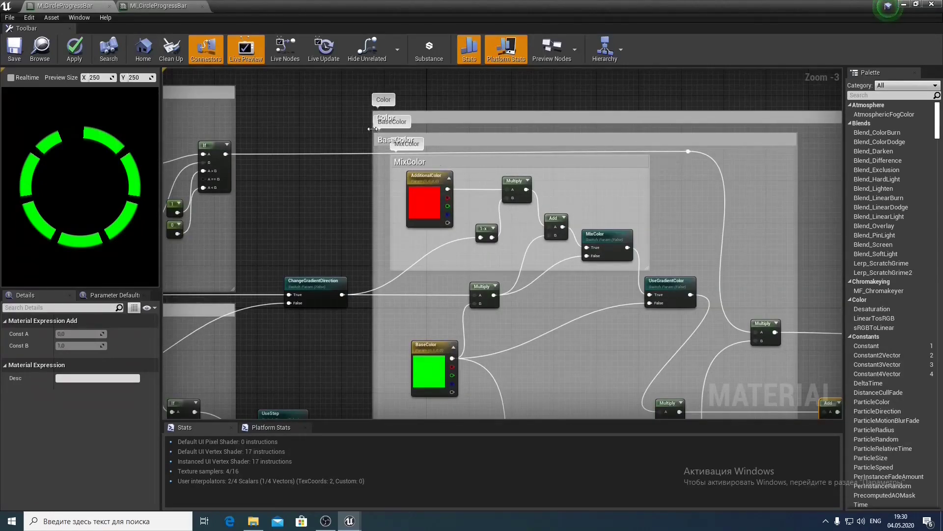
left_click_drag(373, 129, 357, 129)
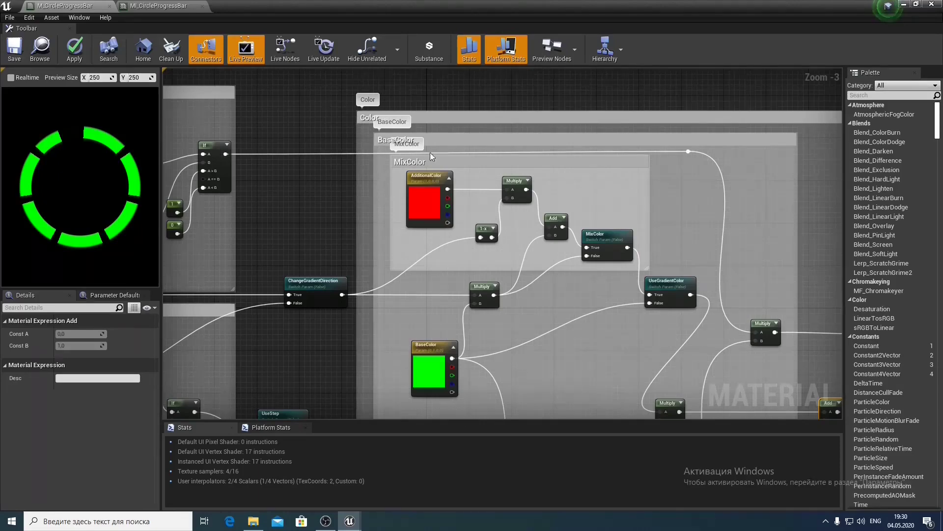
Move the opacity Multiply node and its two reroute points to the Color comment's right side, and align the result node beside them
left_click(335, 225)
scroll(335, 225, "down", 2)
right_click_drag(335, 225, 317, 146)
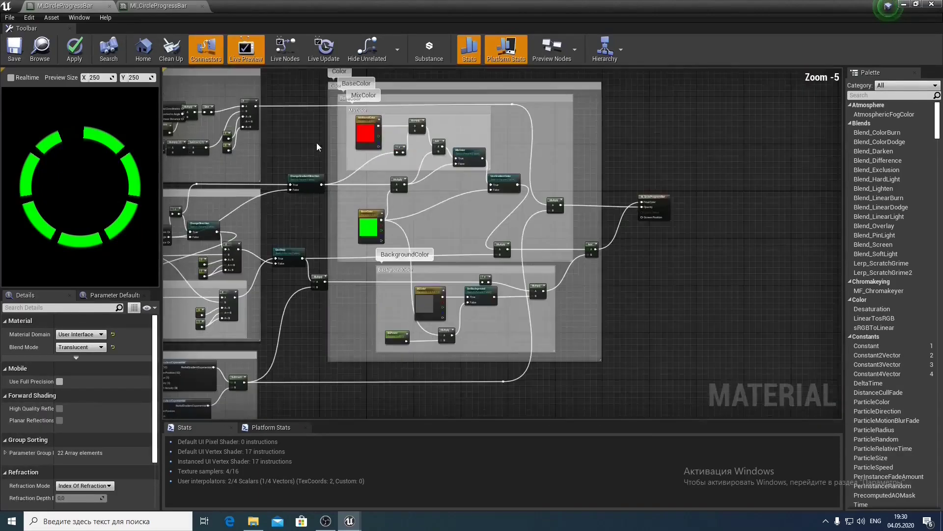
scroll(473, 232, "up", 1)
right_click_drag(671, 239, 629, 248)
scroll(649, 235, "down", 1)
scroll(650, 261, "up", 1)
scroll(630, 248, "down", 1)
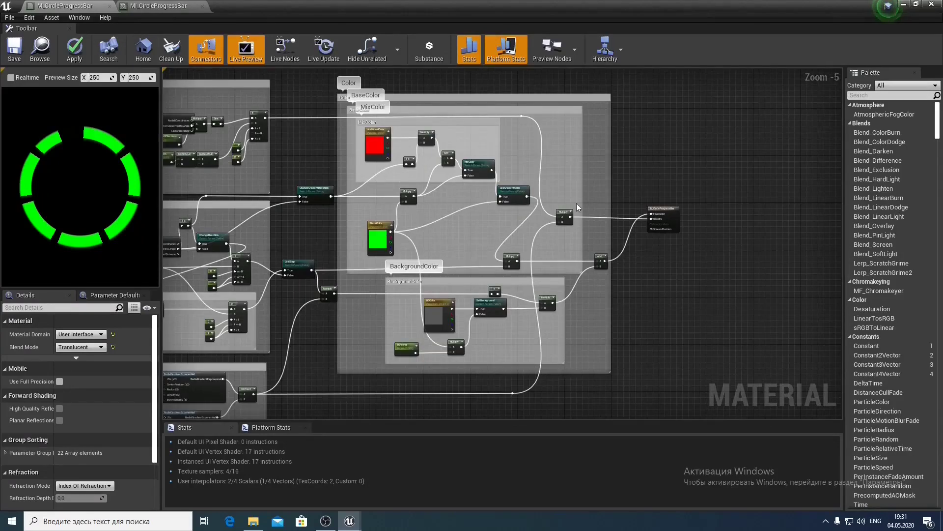
left_click_drag(565, 218, 642, 276)
left_click_drag(514, 401, 612, 399)
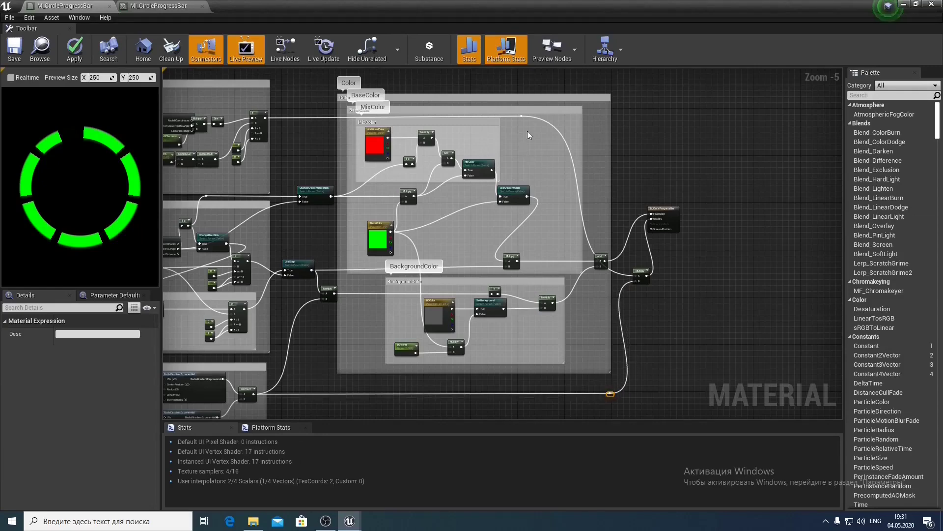
left_click_drag(522, 119, 608, 119)
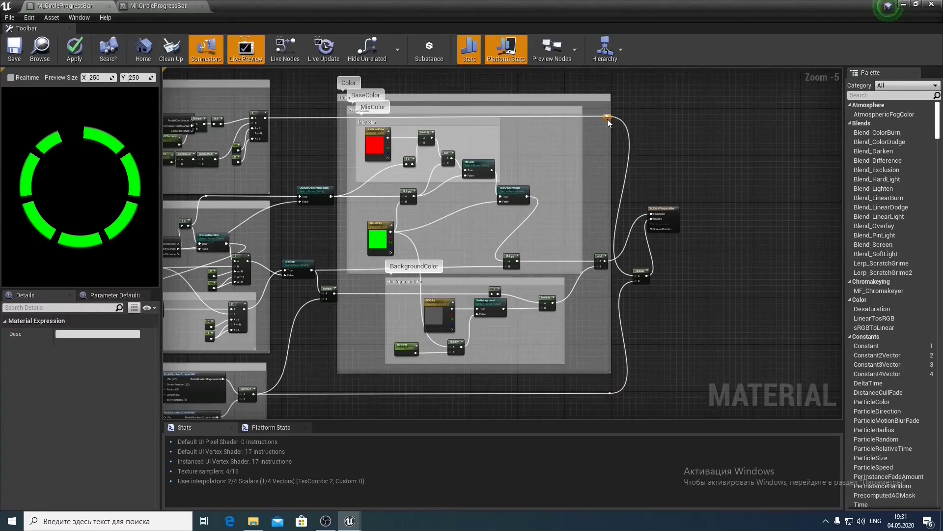
left_click(677, 161)
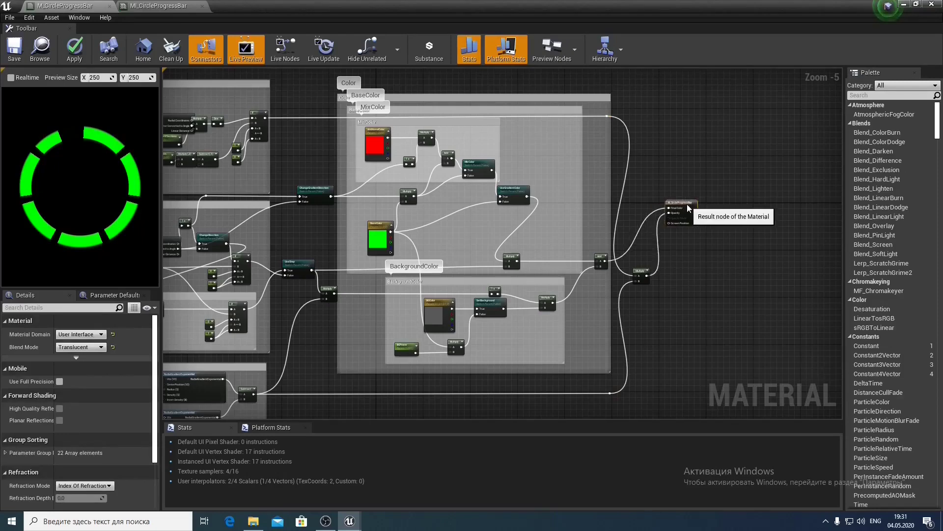
left_click_drag(671, 214, 687, 262)
Save the M_CircleProgressBar material and switch to the MI_CircleProgressBar instance
left_click(14, 48)
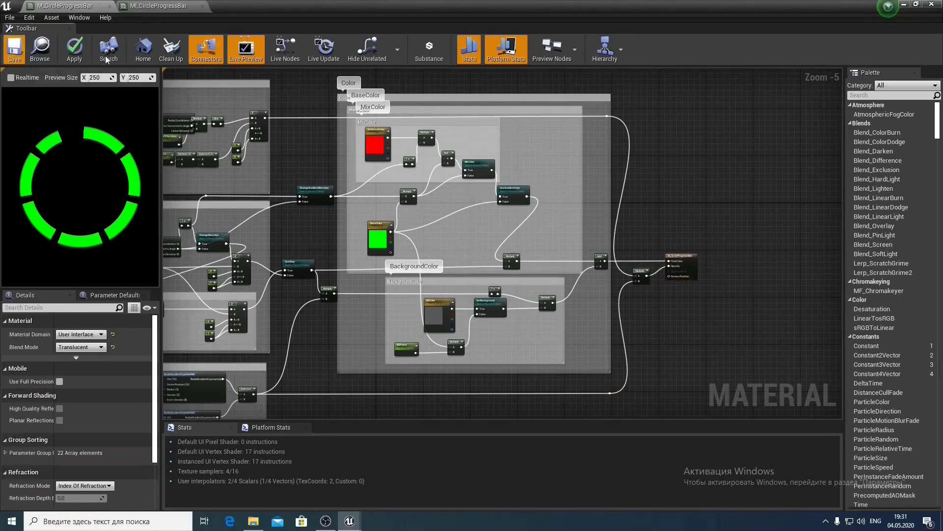
left_click(149, 7)
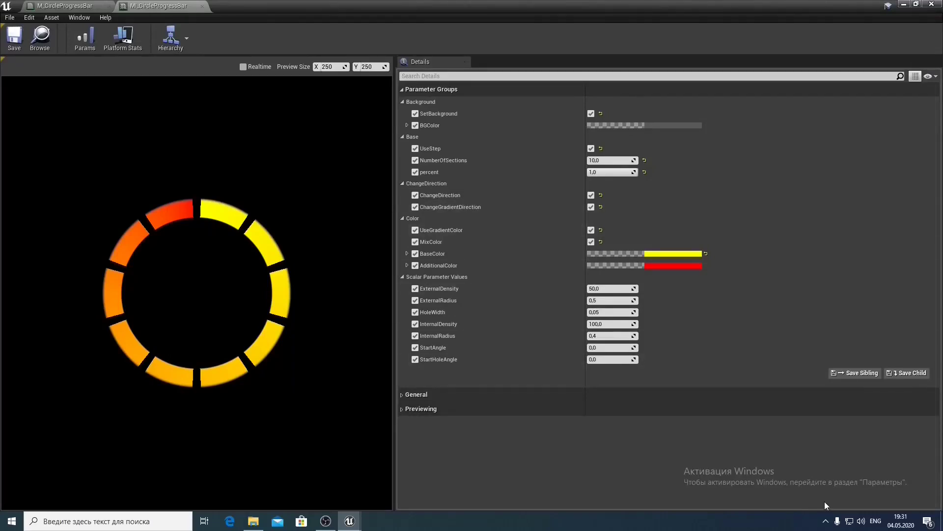
Return to the level editor's Content Browser, create a folder named UI inside Work and open it
left_click(903, 5)
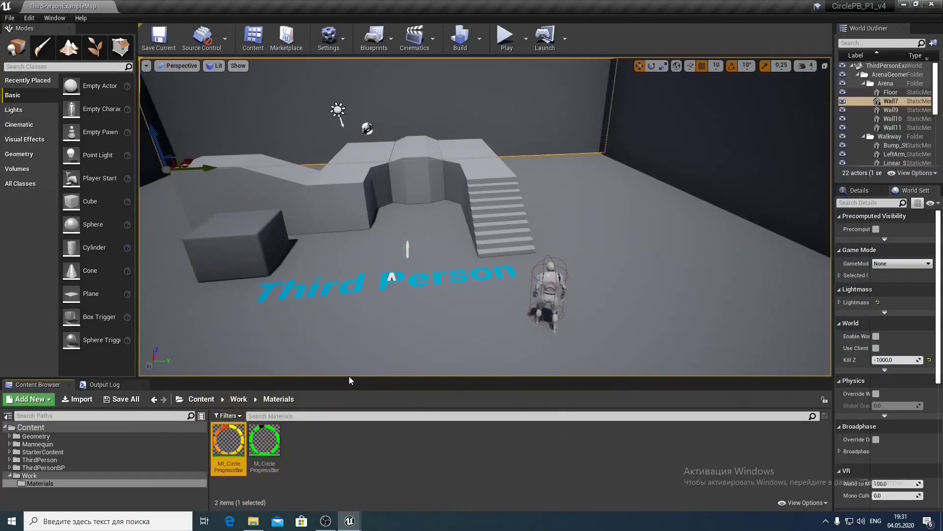
left_click_drag(349, 380, 346, 329)
left_click(77, 425)
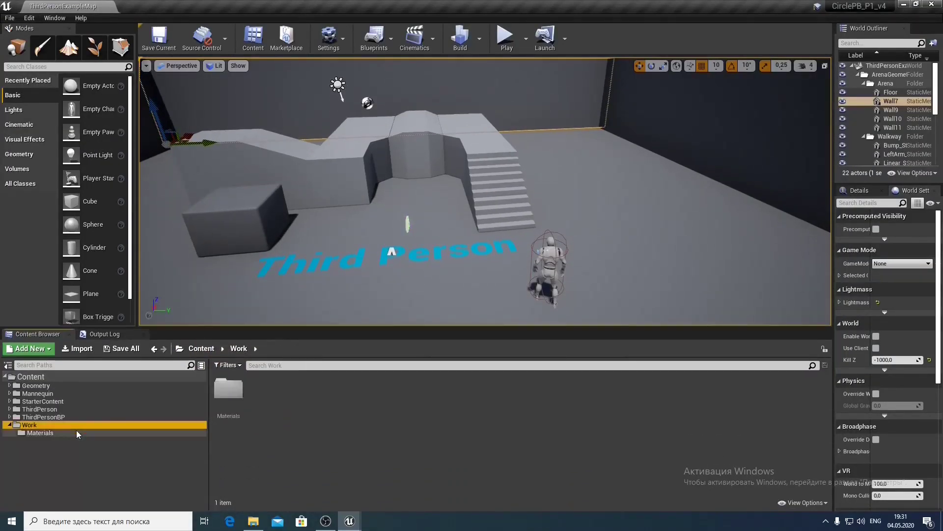
right_click(305, 410)
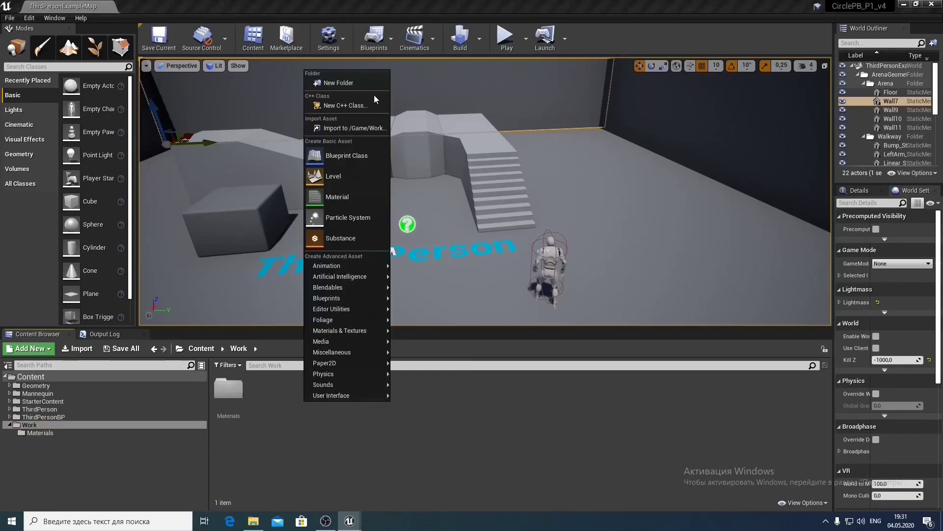
left_click(339, 83)
type("u")
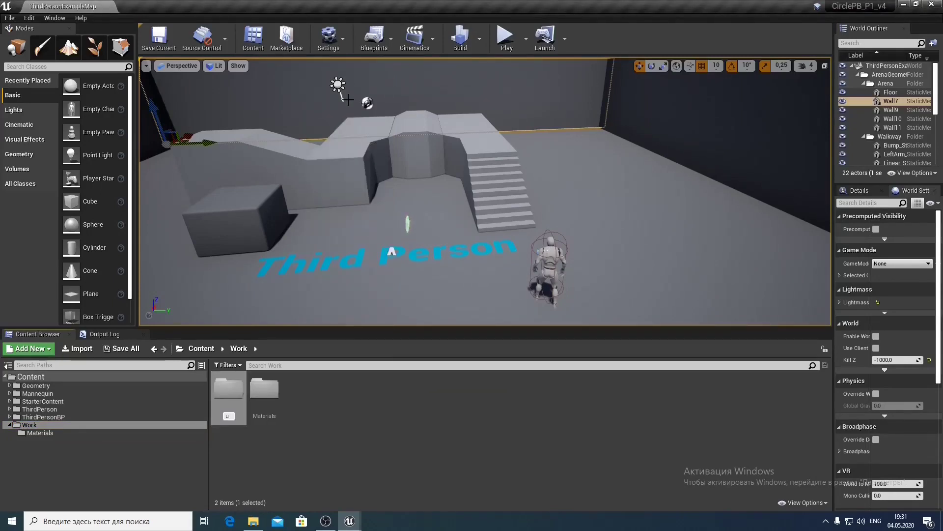
type("l")
key("BackSpace")
key("BackSpace")
type("UI")
key("Return")
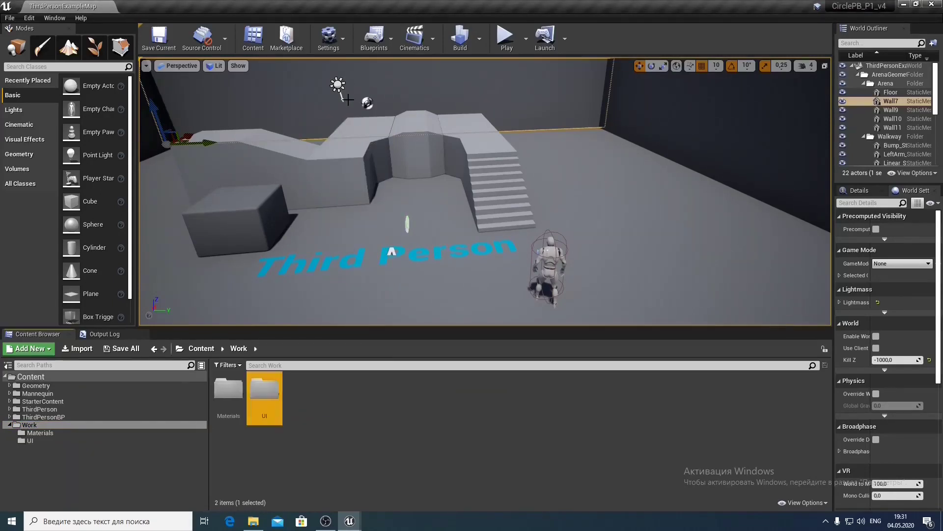
double_click(275, 409)
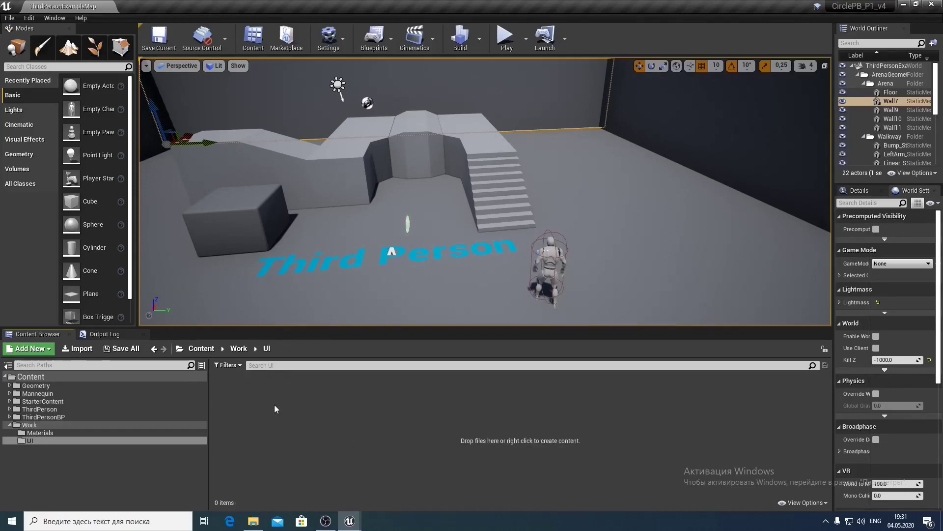
Create a Widget Blueprint named W_Main in the UI folder
right_click(269, 406)
mouse_move(310, 399)
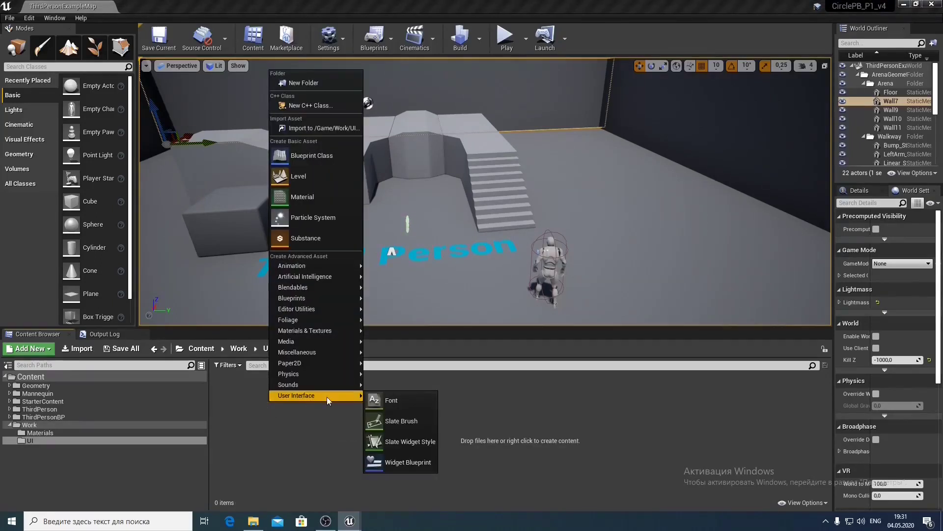
left_click(398, 463)
type("W_Main")
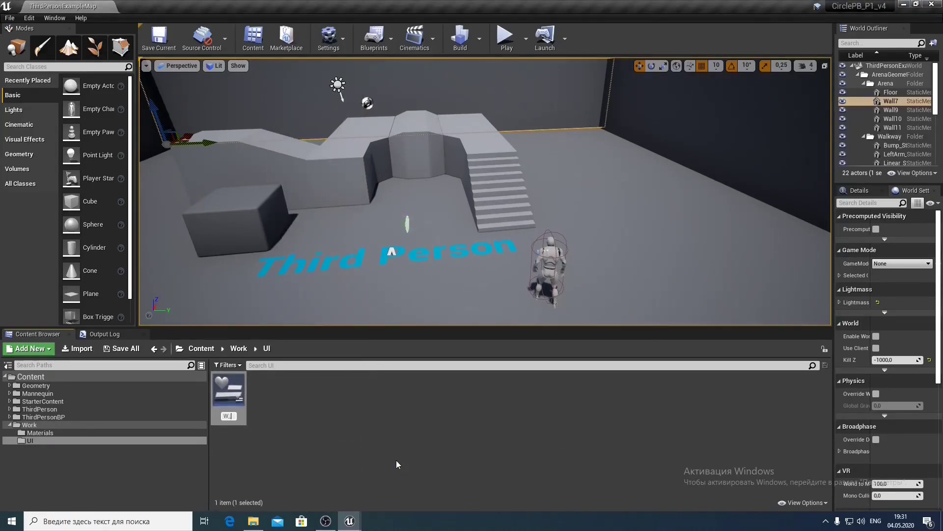
key("Return")
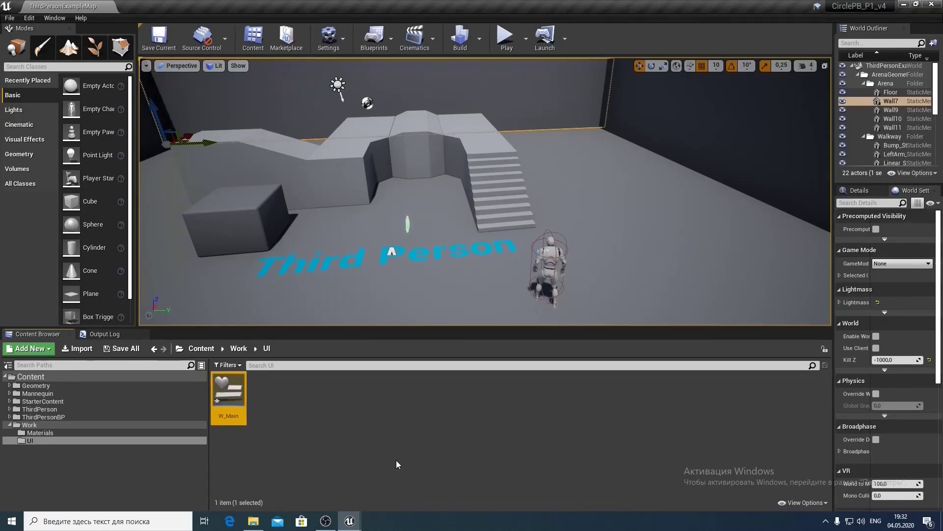
Create a second Widget Blueprint in the UI folder and name it W_CircleProgressBar
right_click(290, 402)
mouse_move(308, 387)
left_click(416, 453)
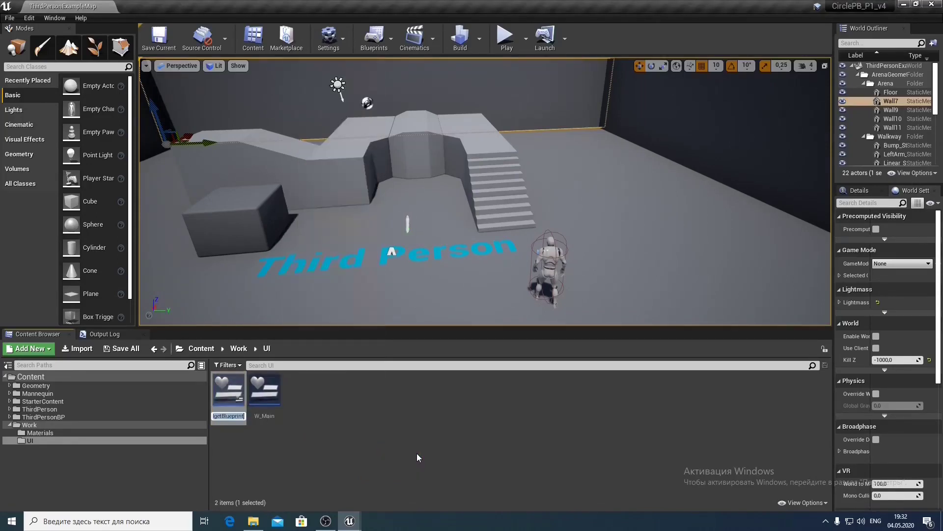
type("W")
type("_Circ")
type("leProgre")
type("ssBar")
key("Return")
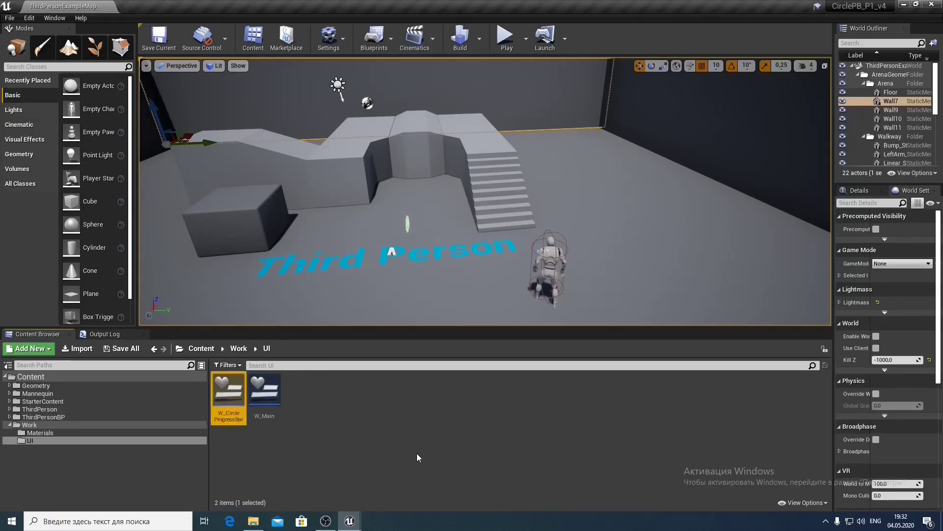
Open W_CircleProgressBar, delete its Canvas Panel and add an Image as the root widget
double_click(228, 397)
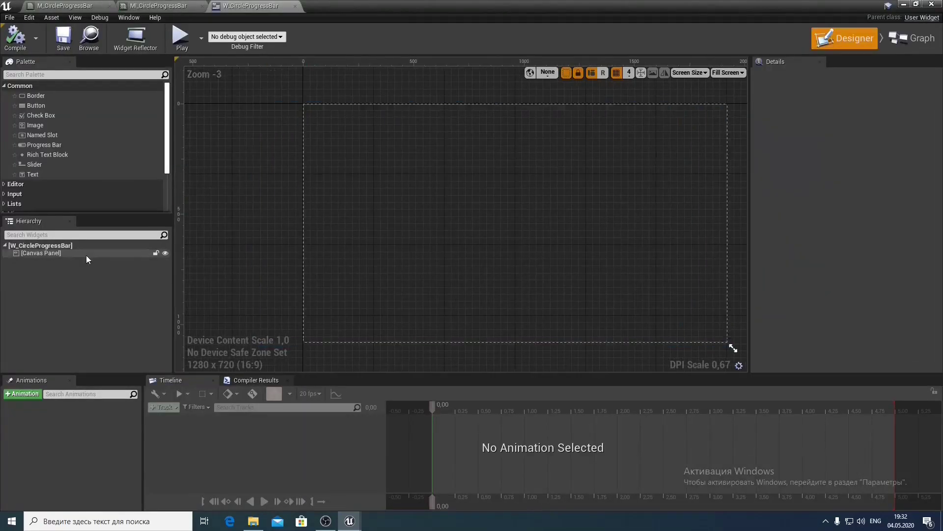
left_click(69, 252)
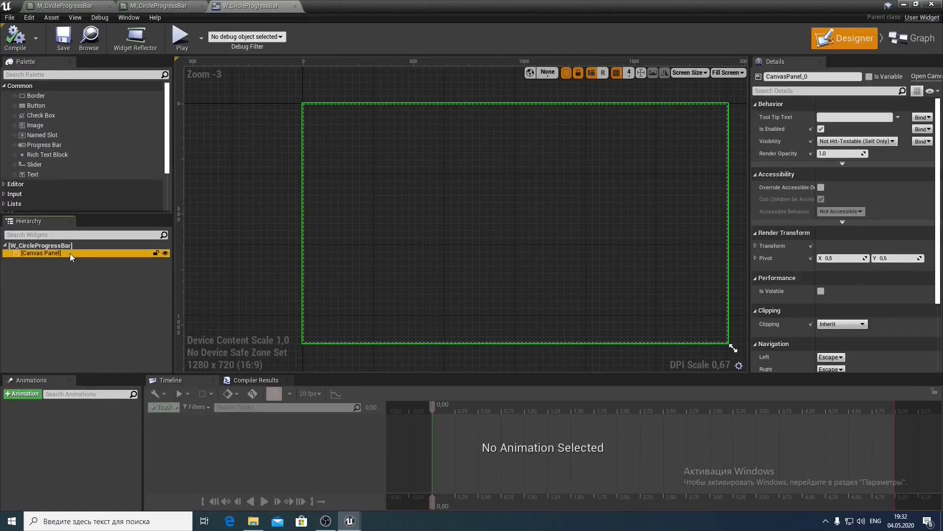
key("Delete")
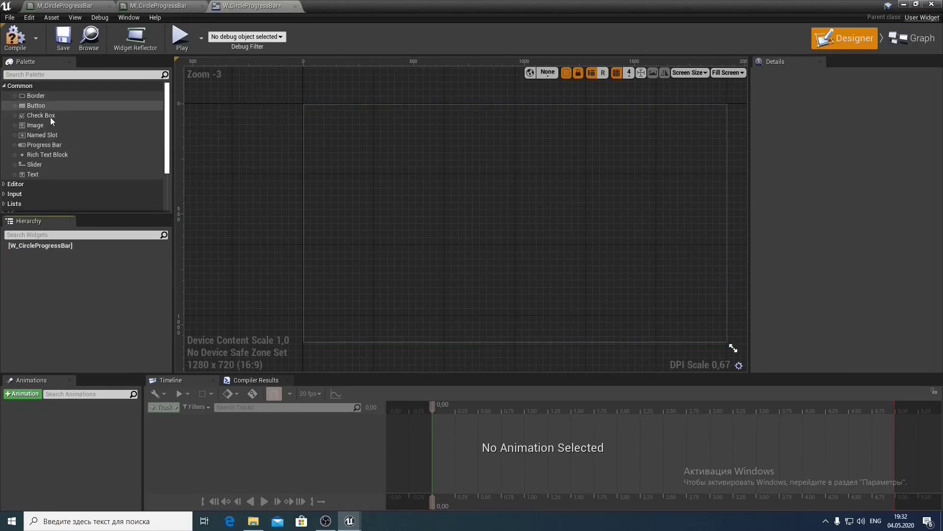
left_click_drag(49, 126, 44, 246)
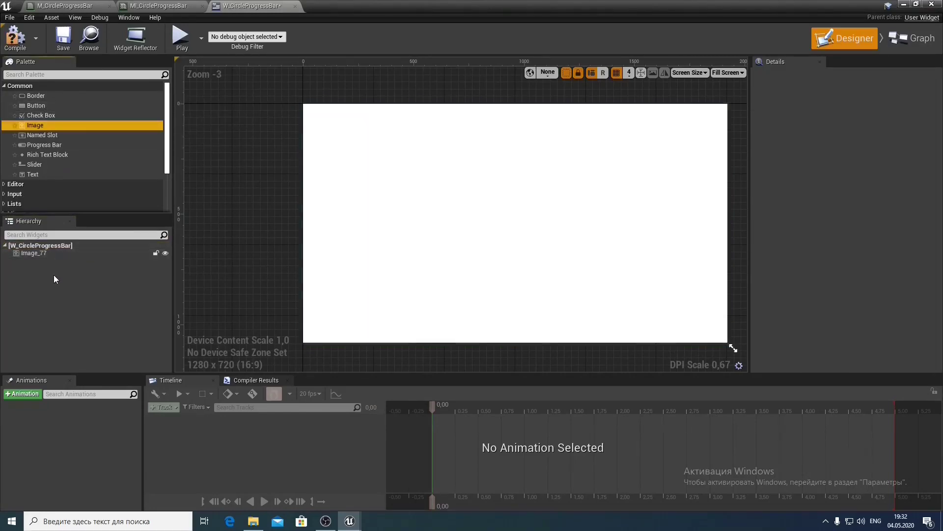
Rename the image widget to Image_Base and save the W_CircleProgressBar widget
left_click(40, 252)
left_click(798, 76)
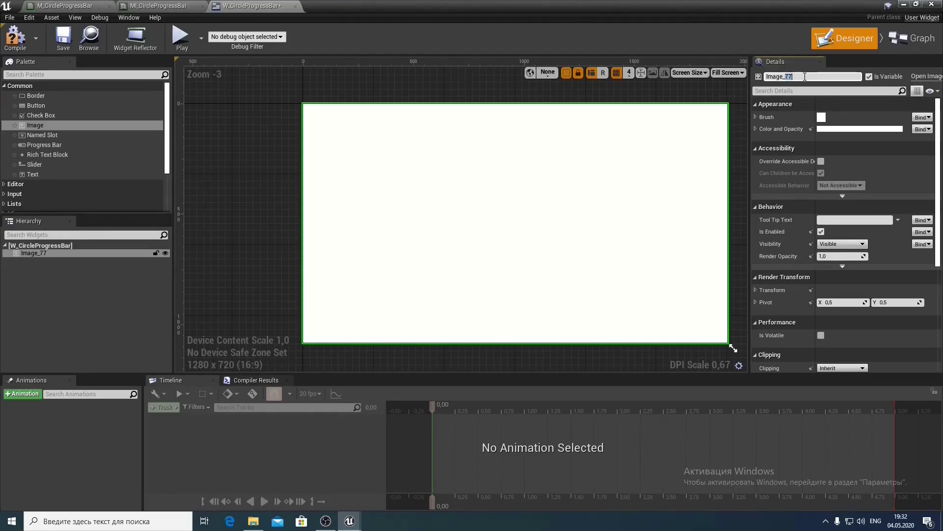
key("Return")
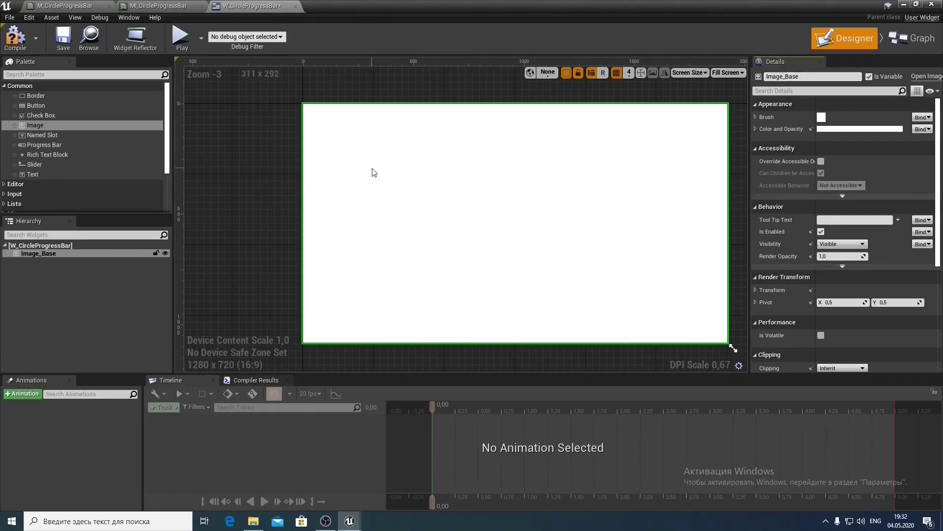
left_click(63, 37)
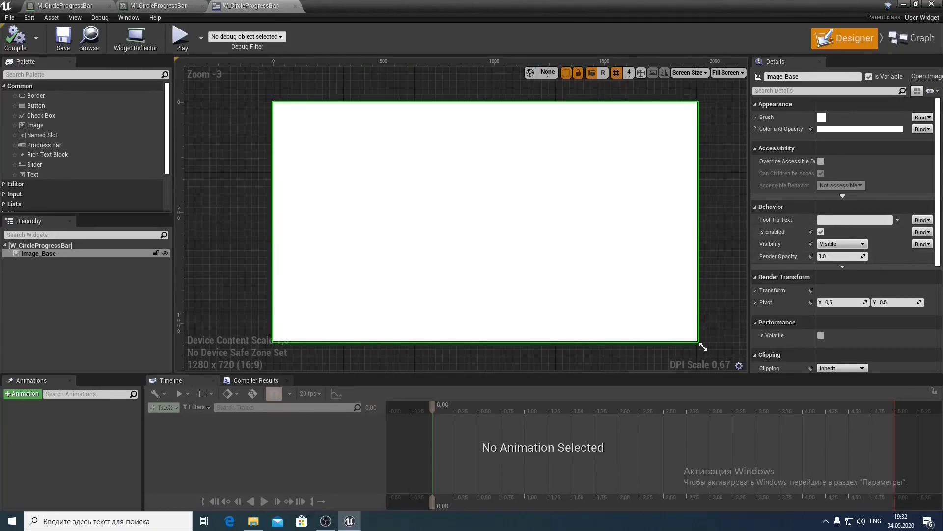
Select MI_CircleProgressBar in the Materials folder and assign it as the brush image of Image_Base in W_CircleProgressBar
left_click(903, 4)
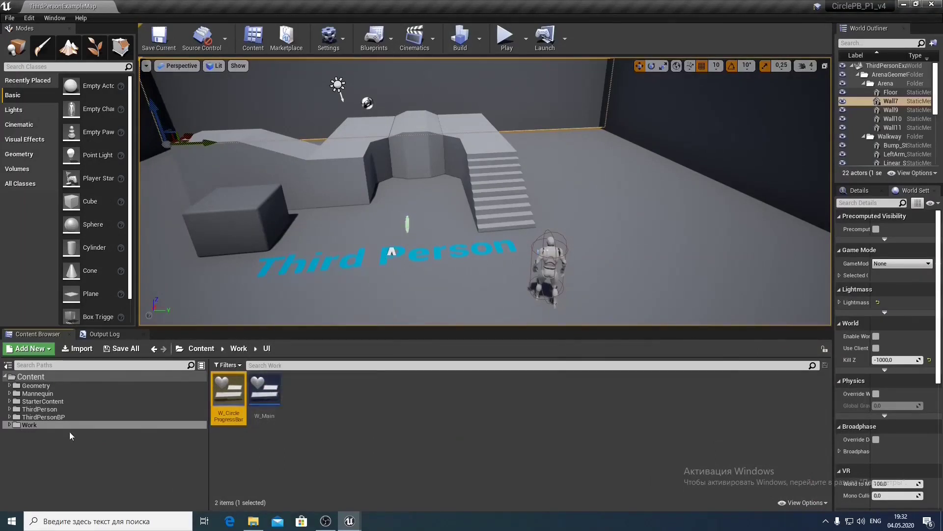
left_click(10, 425)
left_click(40, 433)
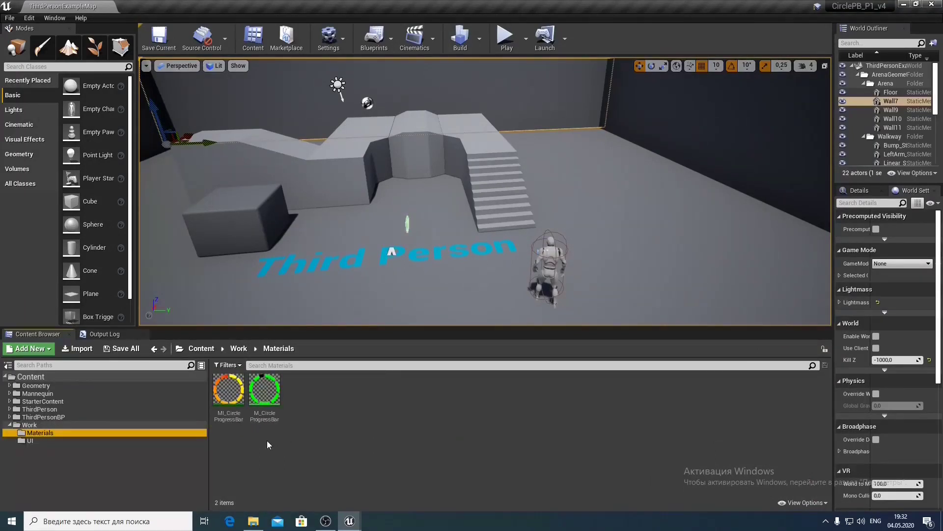
mouse_move(351, 517)
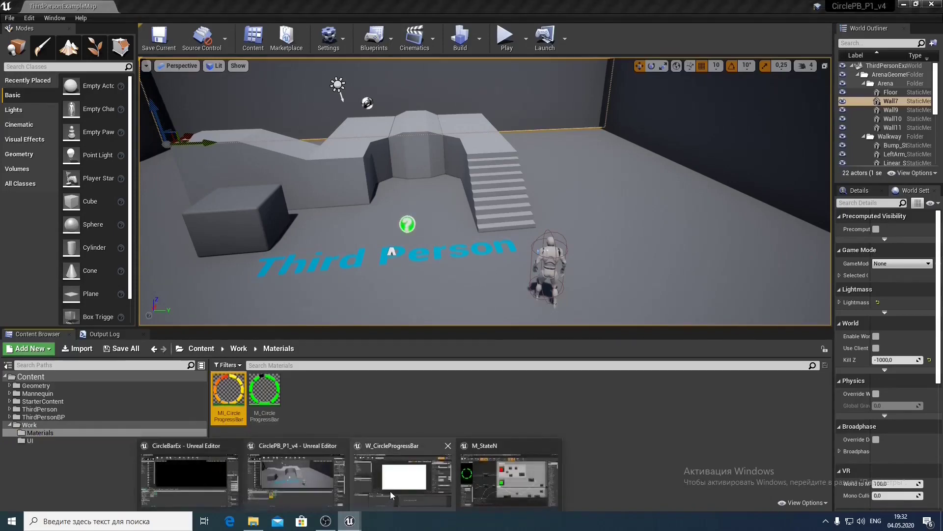
left_click(399, 488)
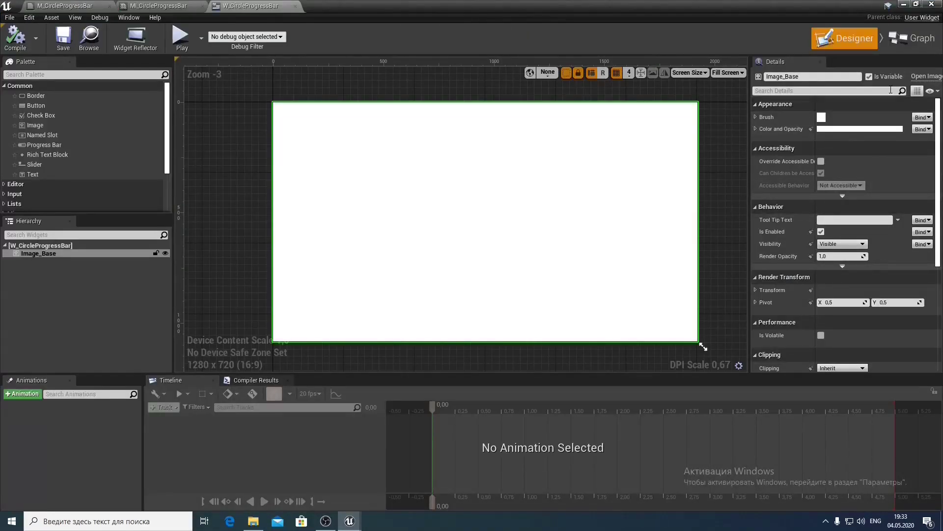
left_click(756, 117)
left_click(860, 147)
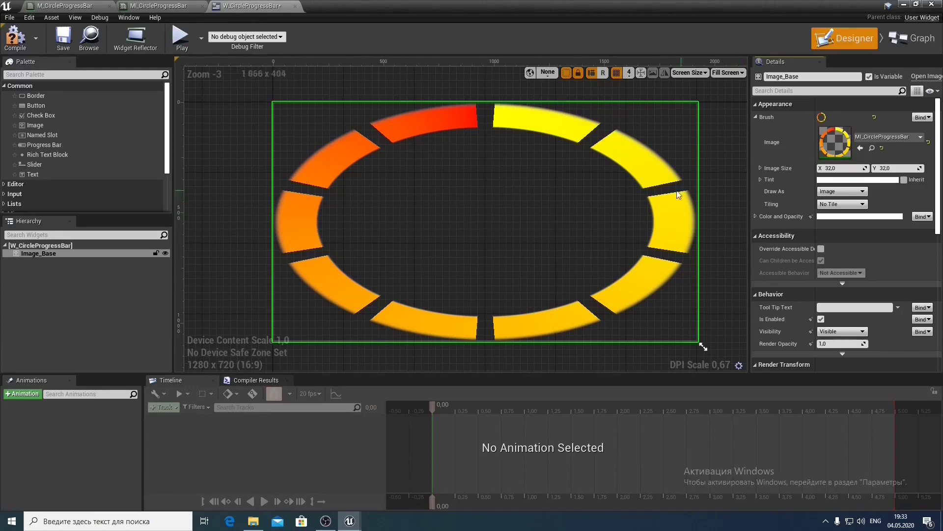
Change the designer's preview sizing mode for W_CircleProgressBar to Desired on Screen
scroll(539, 196, "down", 3)
scroll(539, 196, "up", 2)
left_click(712, 243)
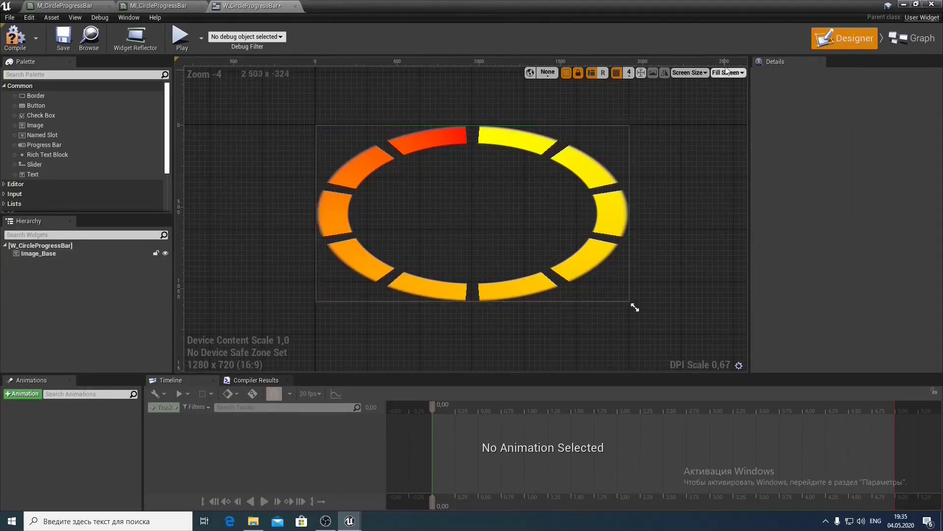
left_click(727, 72)
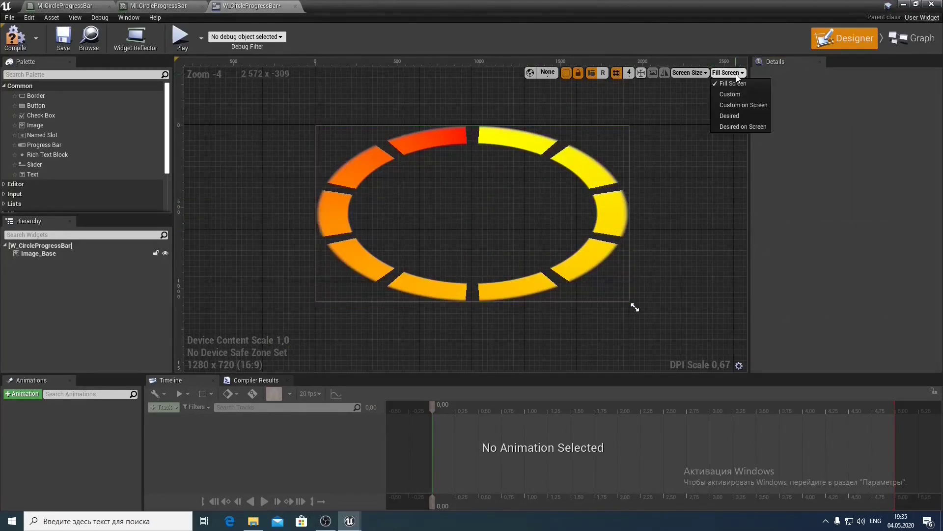
left_click(742, 125)
Set the brush image size of Image_Base to 300 by 300 and save the widget
scroll(361, 114, "up", 7)
scroll(403, 190, "up", 2)
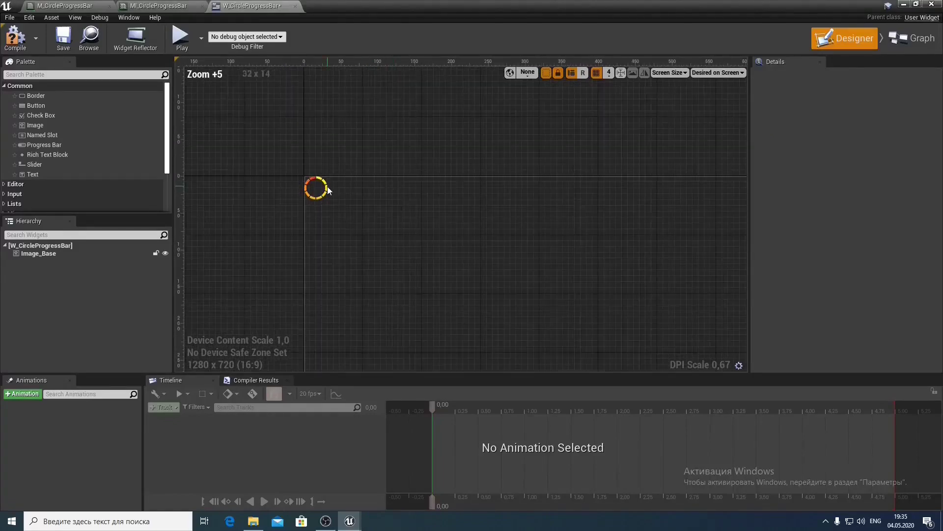
left_click(316, 188)
left_click(845, 168)
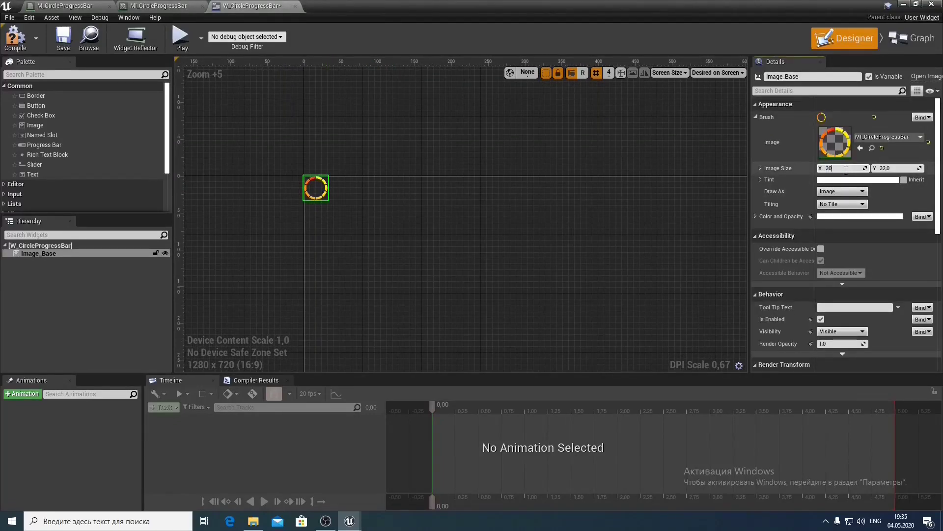
type("300")
key("Tab")
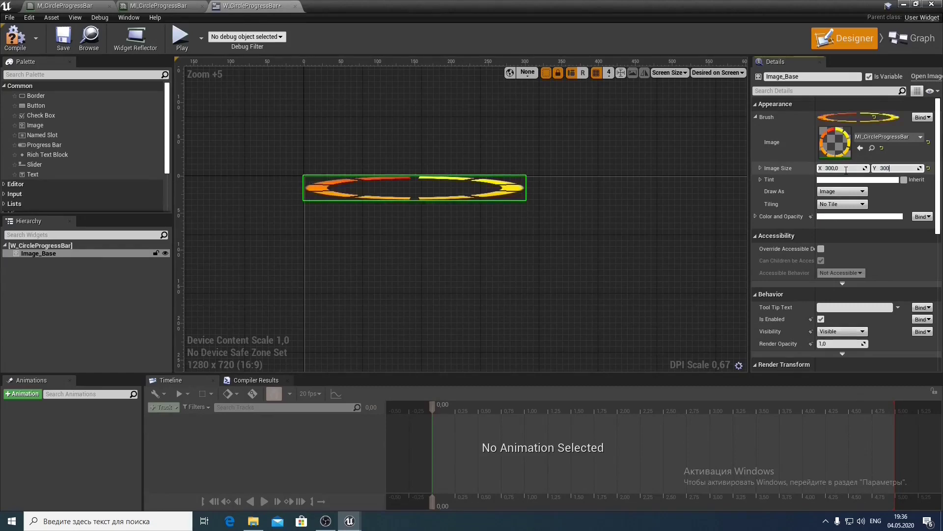
key("Return")
right_click_drag(621, 274, 592, 221)
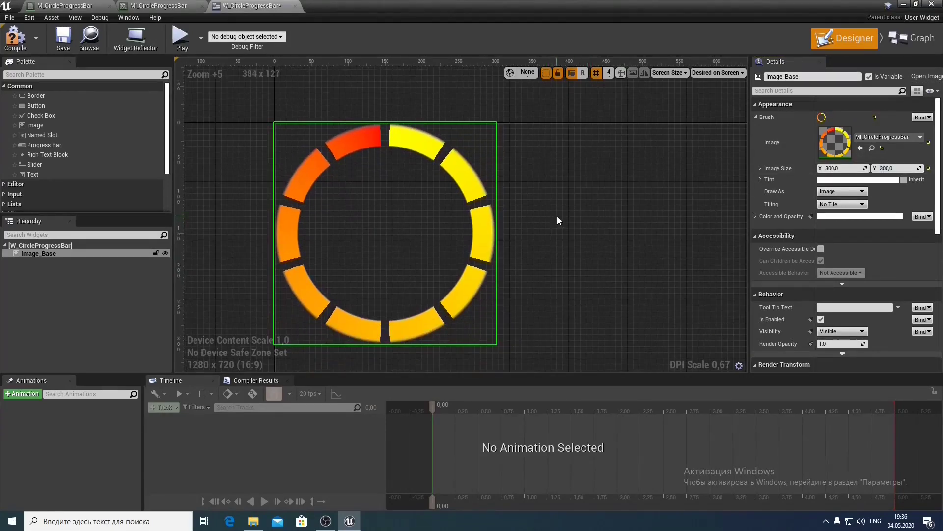
left_click(62, 39)
right_click_drag(409, 210, 410, 192)
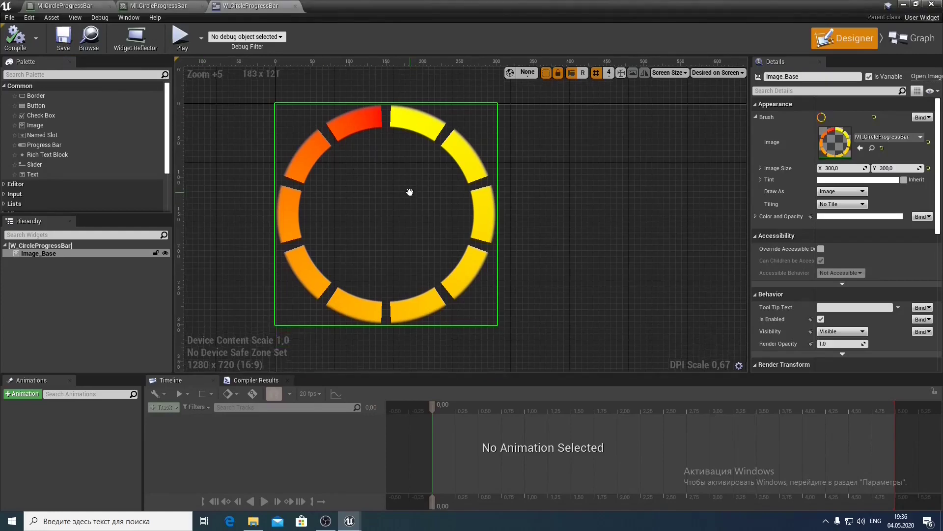
right_click_drag(599, 219, 579, 220)
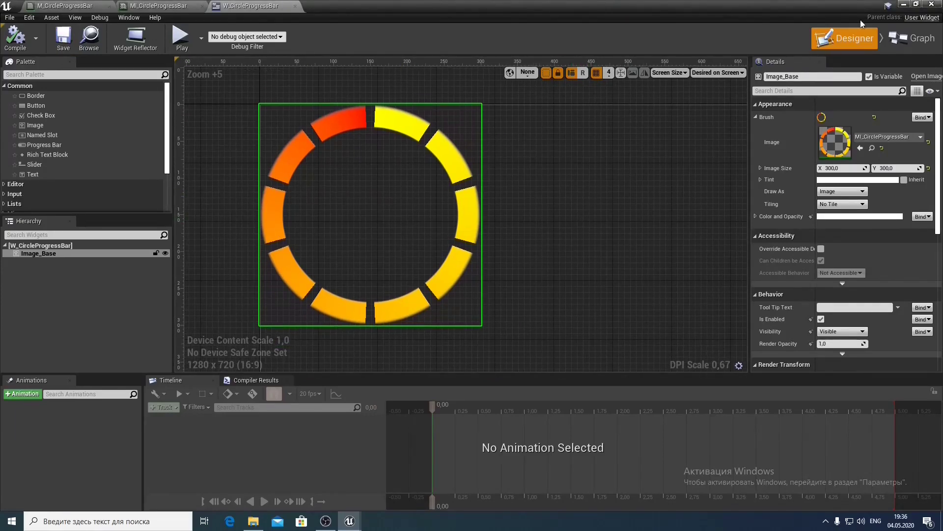
Open the W_Main widget from the UI folder and add a Grid Panel inside its Canvas Panel
left_click(902, 5)
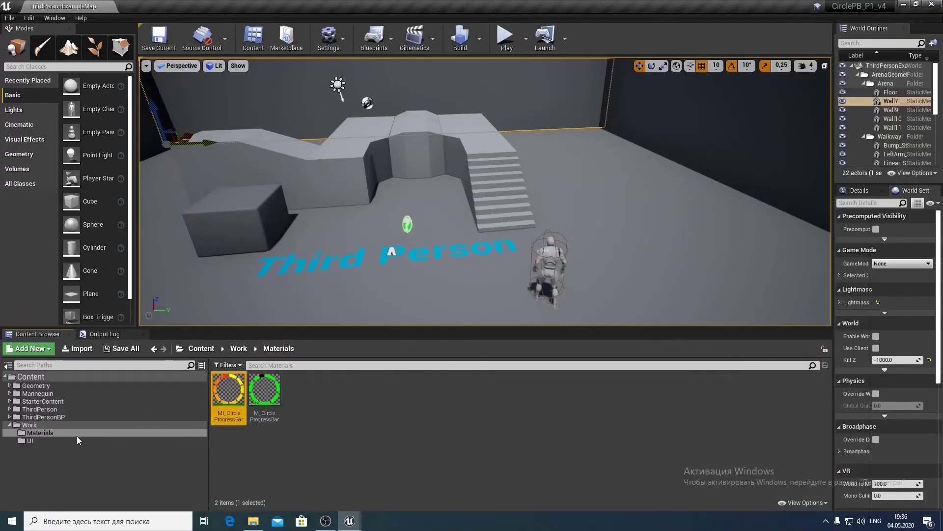
left_click(197, 440)
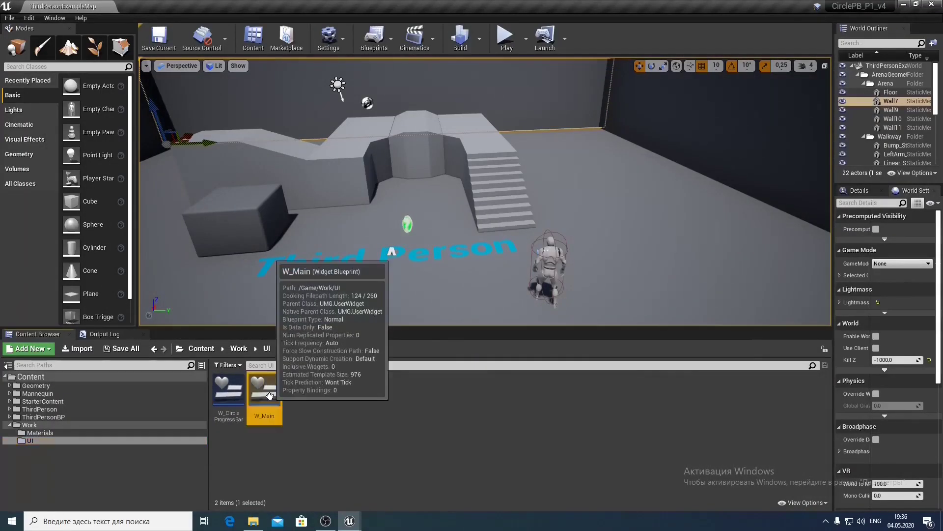
double_click(264, 389)
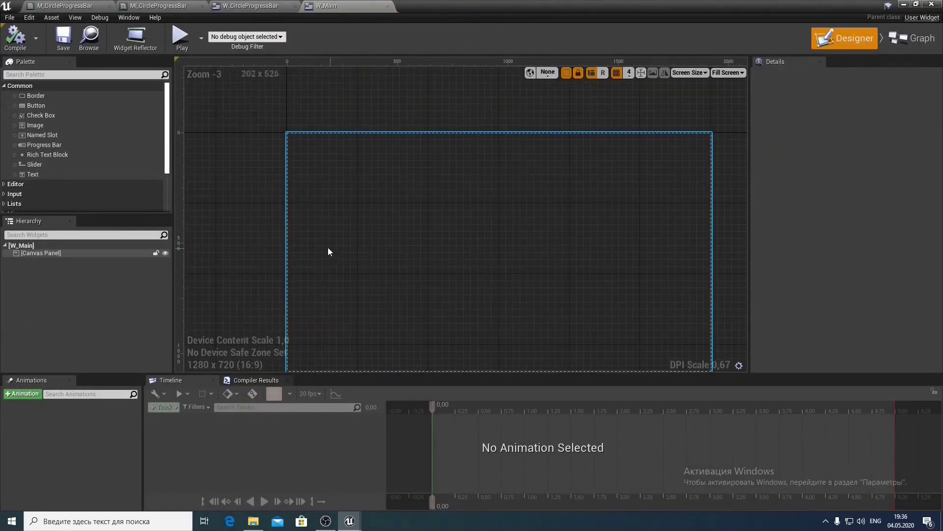
left_click(81, 253)
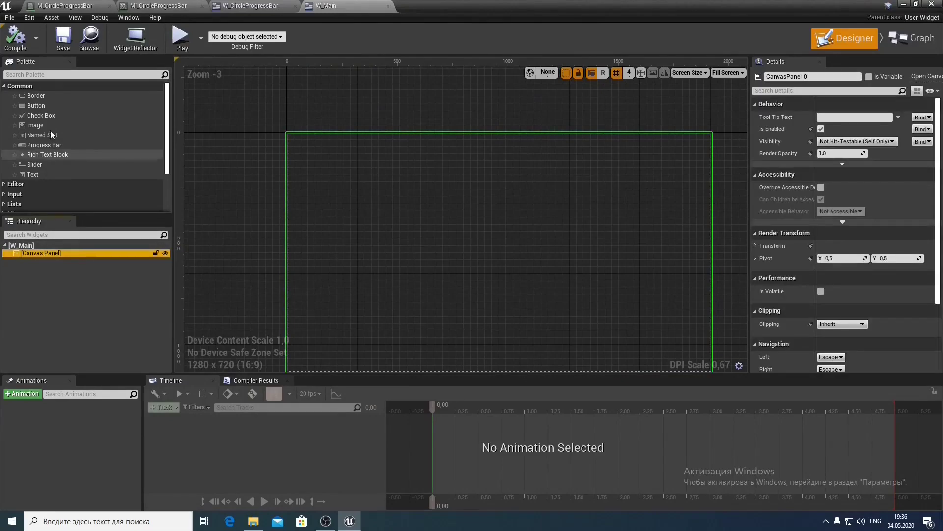
scroll(29, 199, "down", 2)
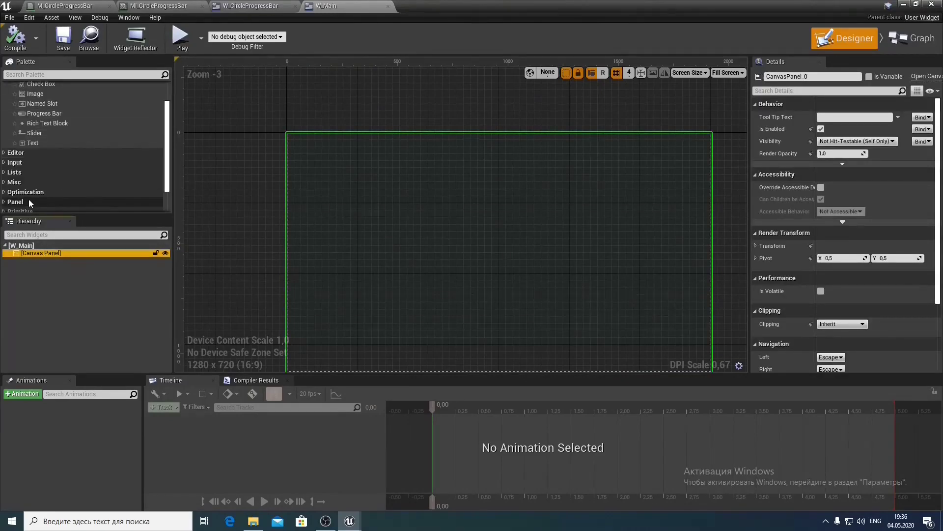
scroll(7, 172, "down", 2)
left_click(15, 170)
left_click_drag(40, 190, 59, 268)
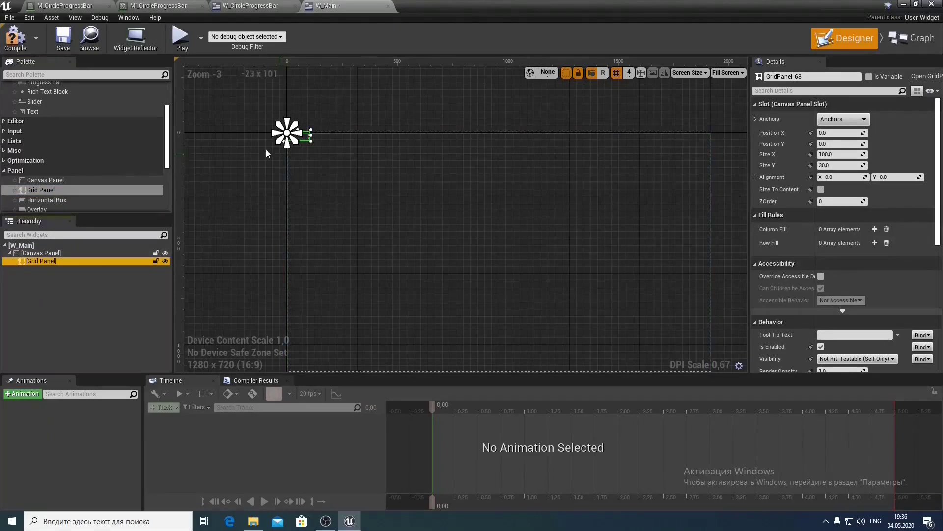
Search the widget palette for "bar" and place the W Circle Progress Bar widget inside the Grid Panel
left_click(44, 74)
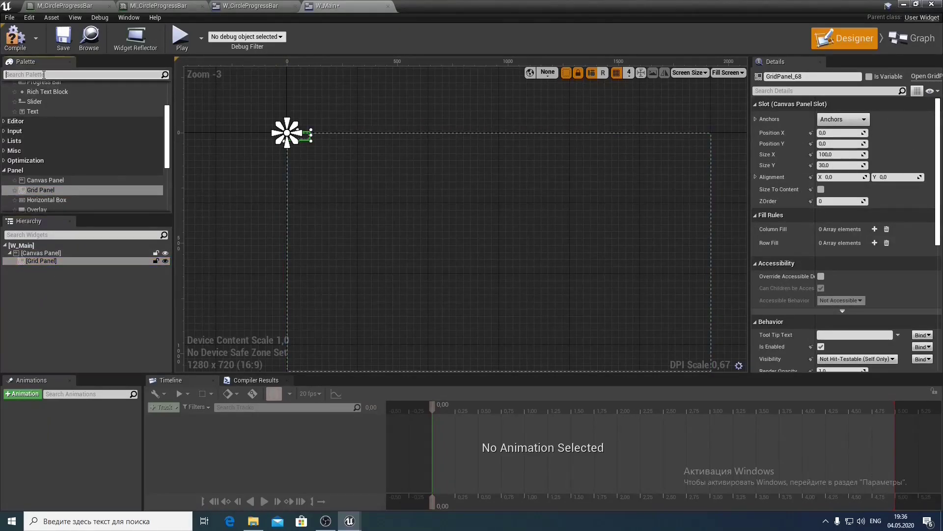
type("bar")
left_click_drag(49, 115, 48, 261)
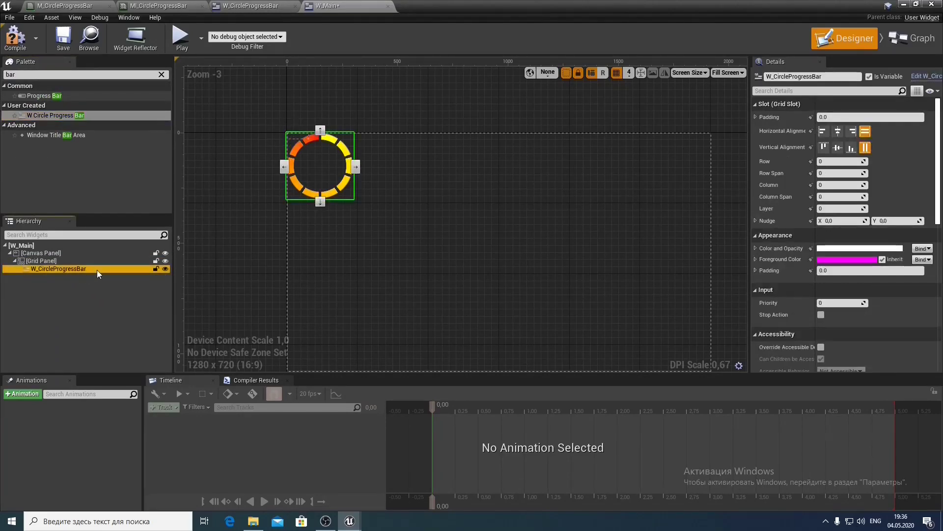
scroll(351, 263, "up", 2)
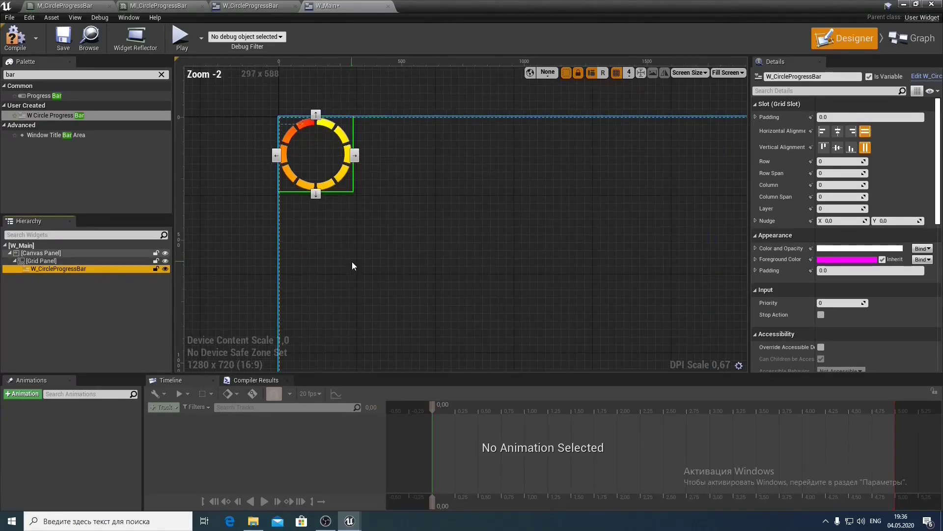
right_click_drag(357, 241, 384, 283)
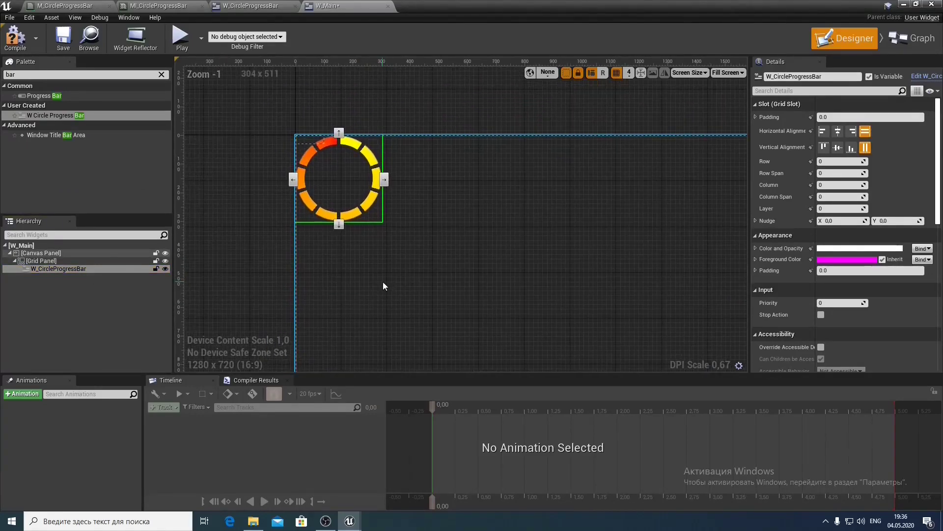
Duplicate the W_CircleProgressBar widget in the Grid Panel and move the copy to column 1
key("ctrl+d")
left_click(84, 277)
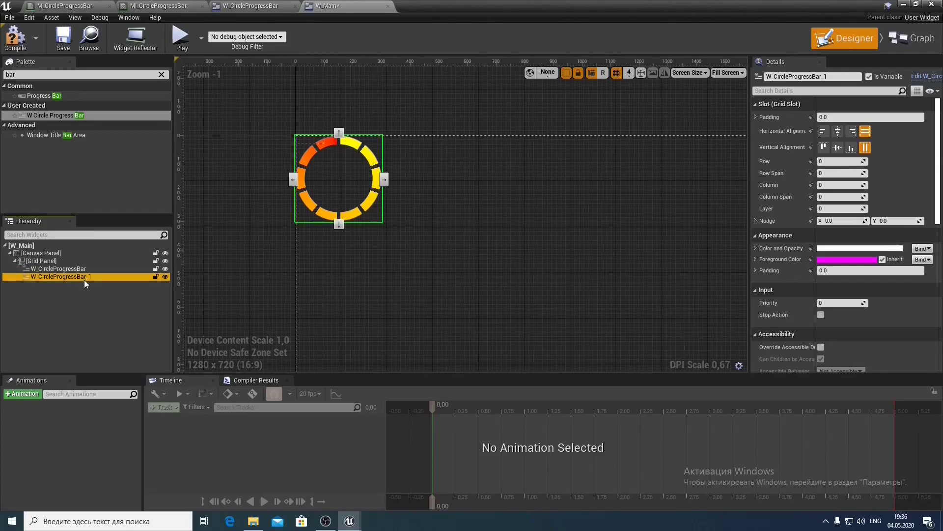
left_click(384, 180)
Duplicate the second progress bar and move the new copy to column 2 of the Grid Panel
left_click(71, 270)
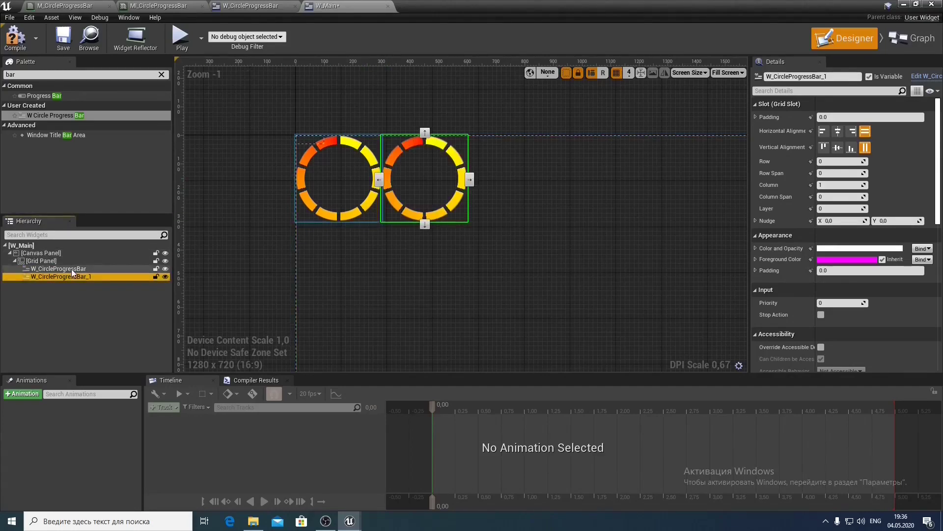
left_click(72, 278)
key("ctrl+d")
left_click(80, 285)
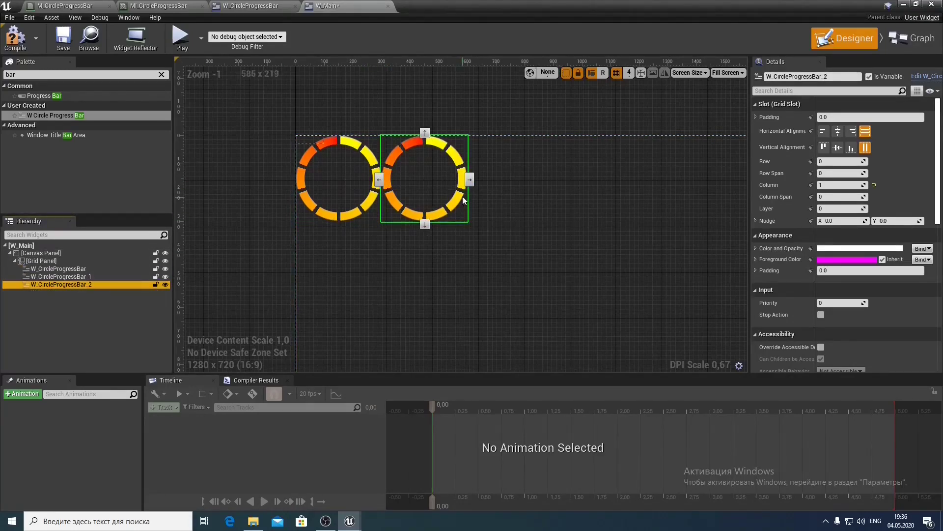
left_click(470, 180)
left_click(516, 257)
scroll(437, 228, "up", 2)
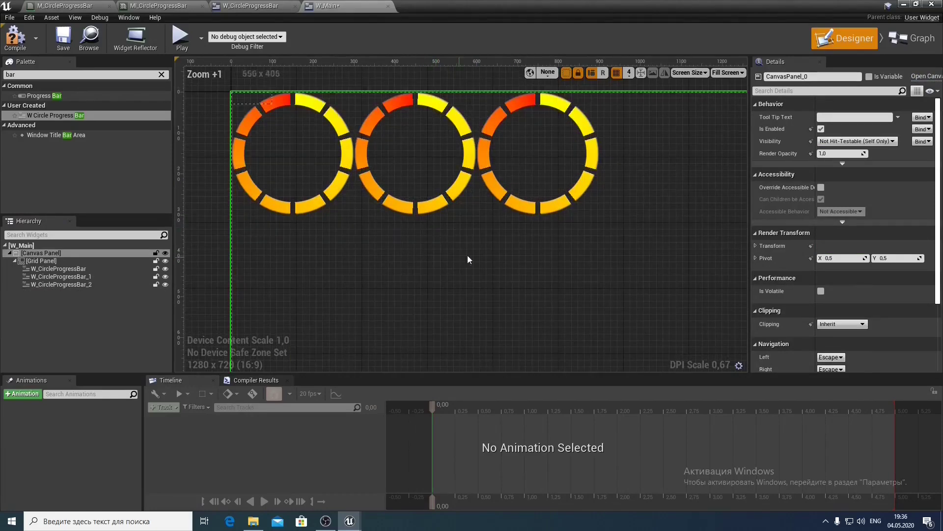
Enable Size To Content for the Grid Panel
left_click(64, 261)
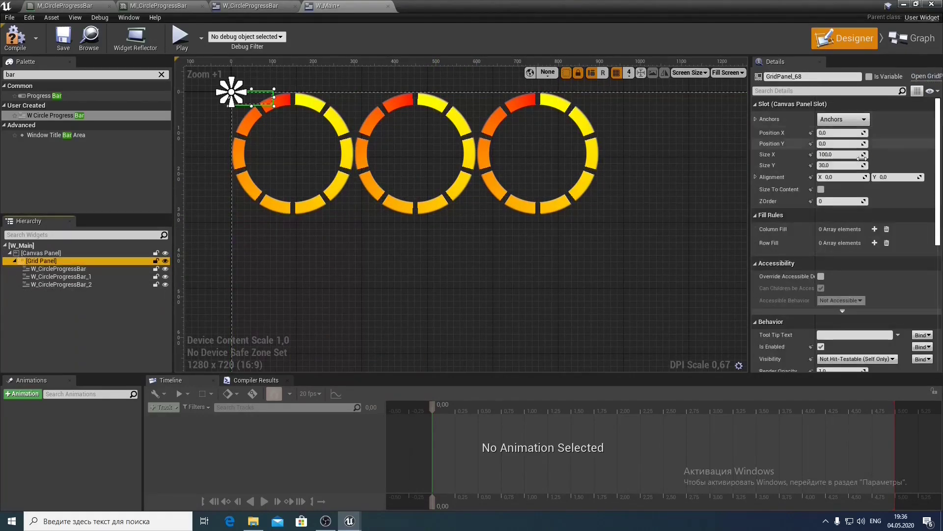
left_click(821, 190)
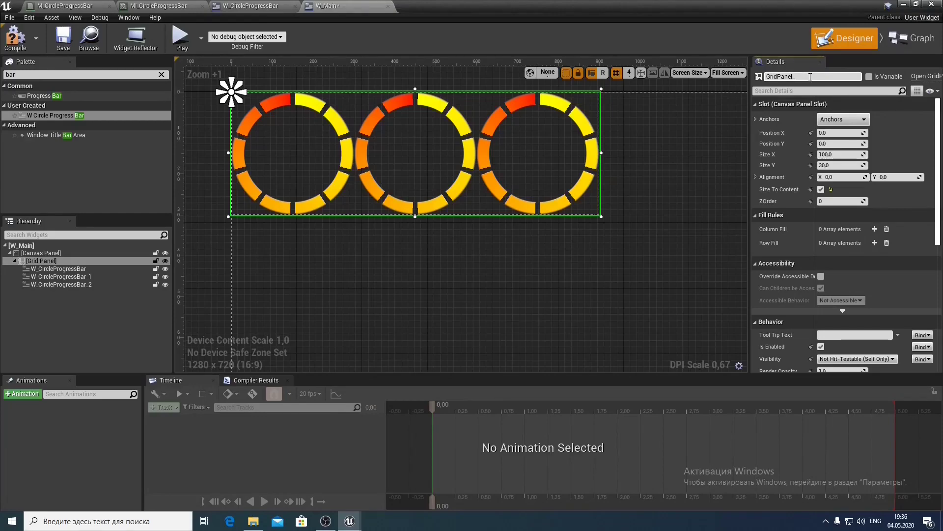
Rename the Grid Panel to GridPanel_Main and expose it as a variable, with W_Main compiled and saved
type("Main")
key("Return")
left_click(869, 77)
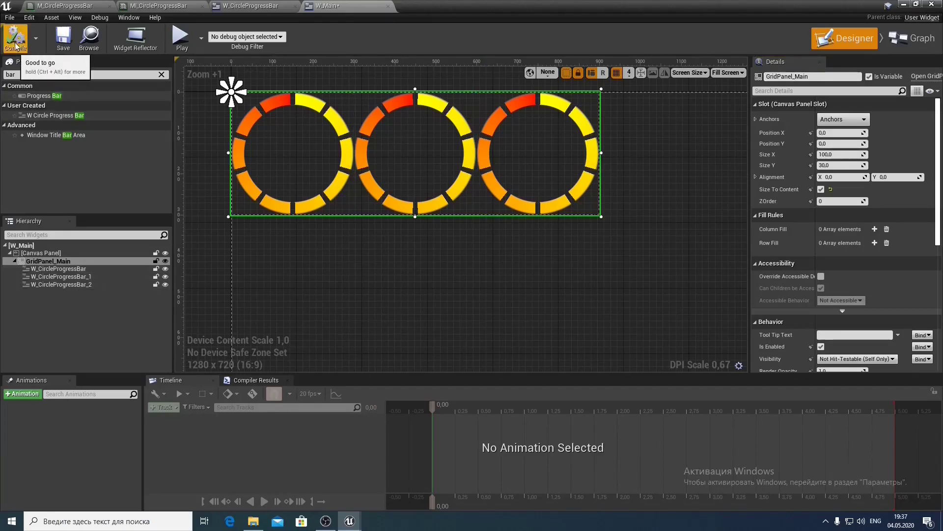
left_click(63, 39)
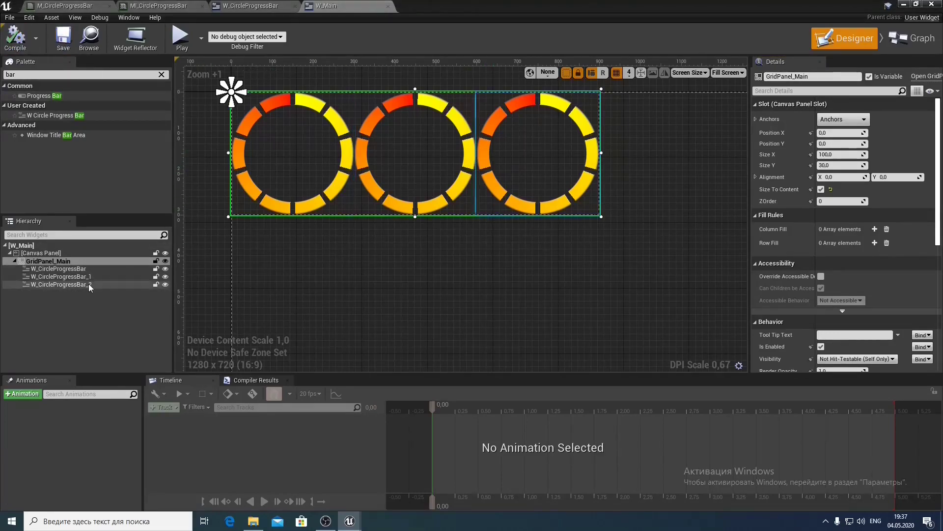
Try an Appearance padding of 10 and 20 on all three circle progress bars
left_click(59, 269)
left_click(74, 284, "shift")
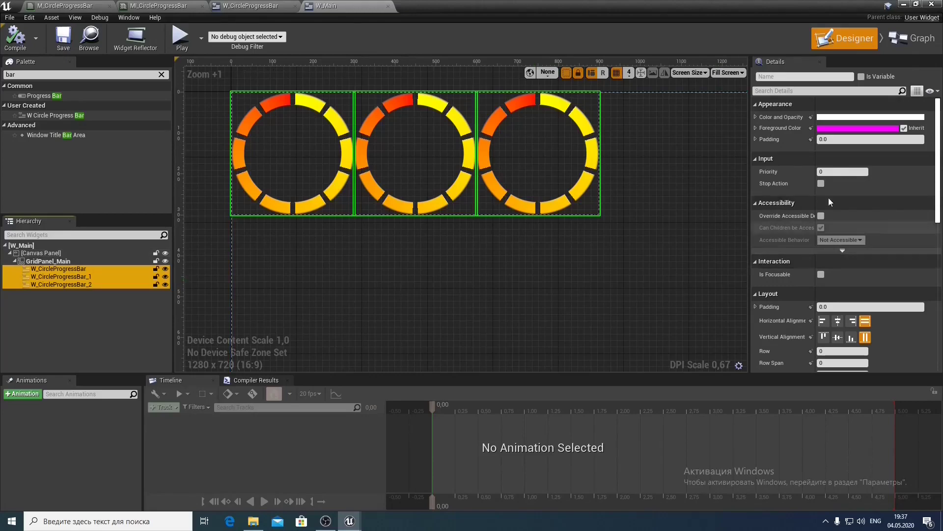
left_click(836, 140)
type("10")
key("Return")
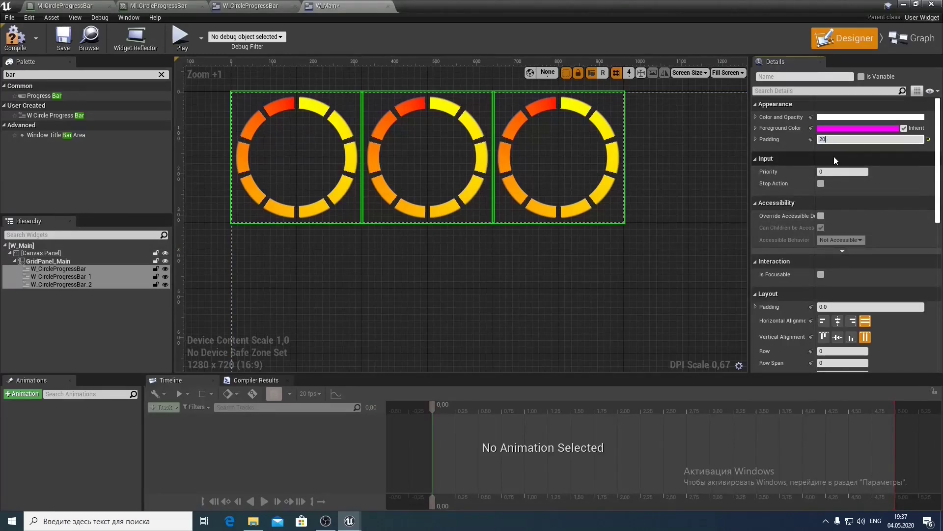
type("20")
key("Return")
left_click(479, 273)
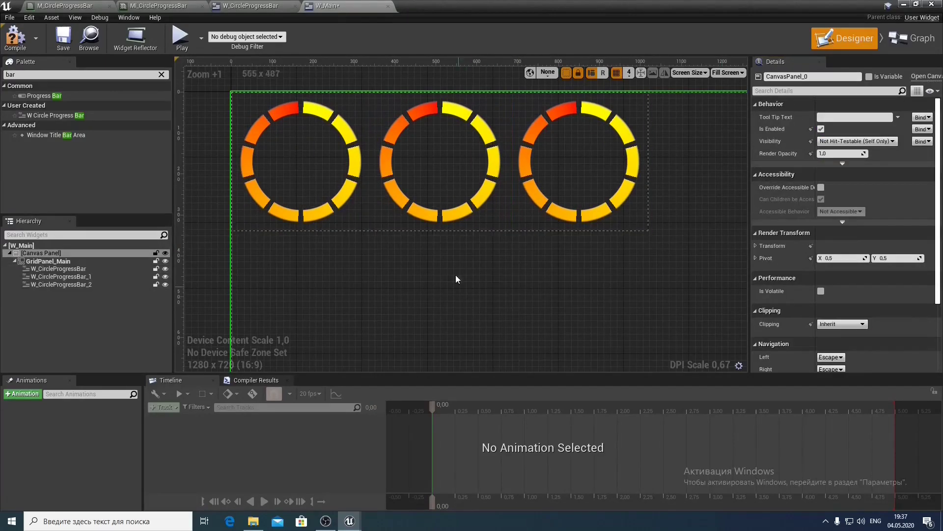
Examine the middle progress bar's individual slot padding values
left_click(356, 202)
left_click(450, 197)
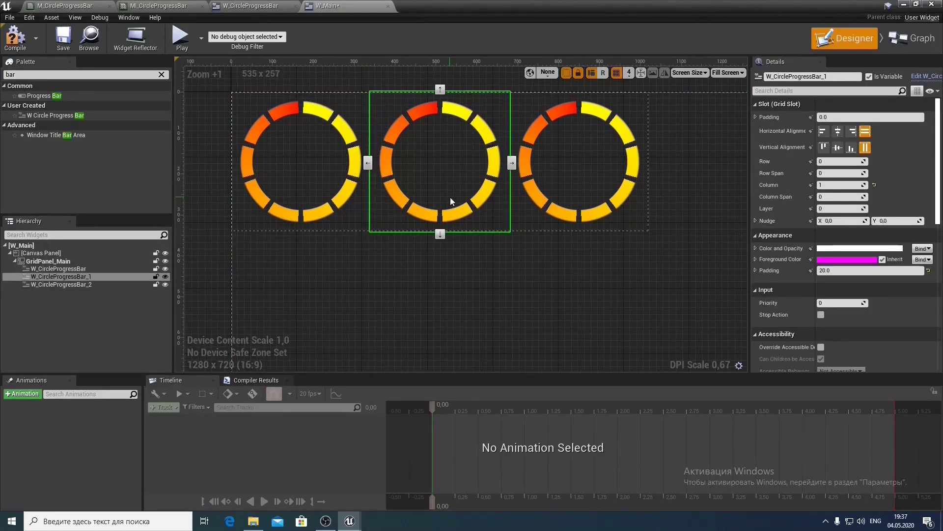
scroll(450, 197, "down", 2)
left_click(756, 117)
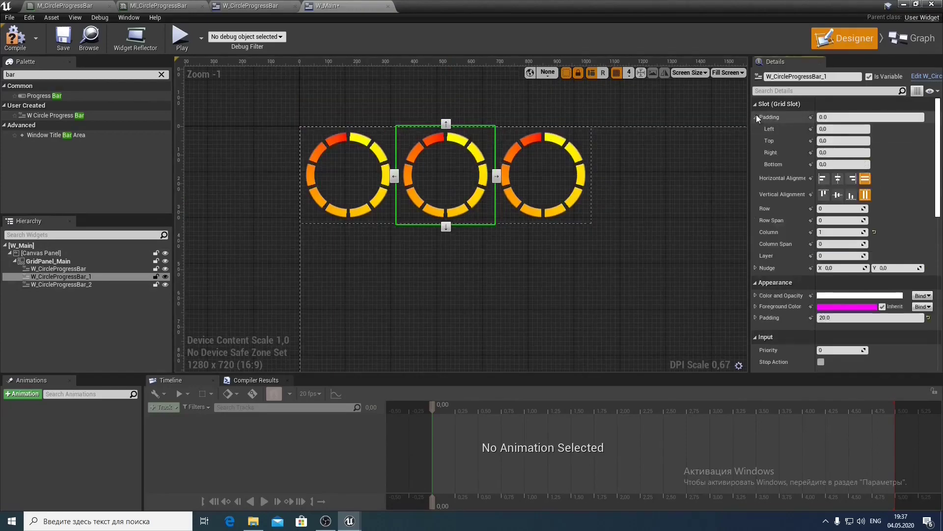
Try a Layout padding of 20 on all three circle progress bars and settle on 10
left_click(71, 269)
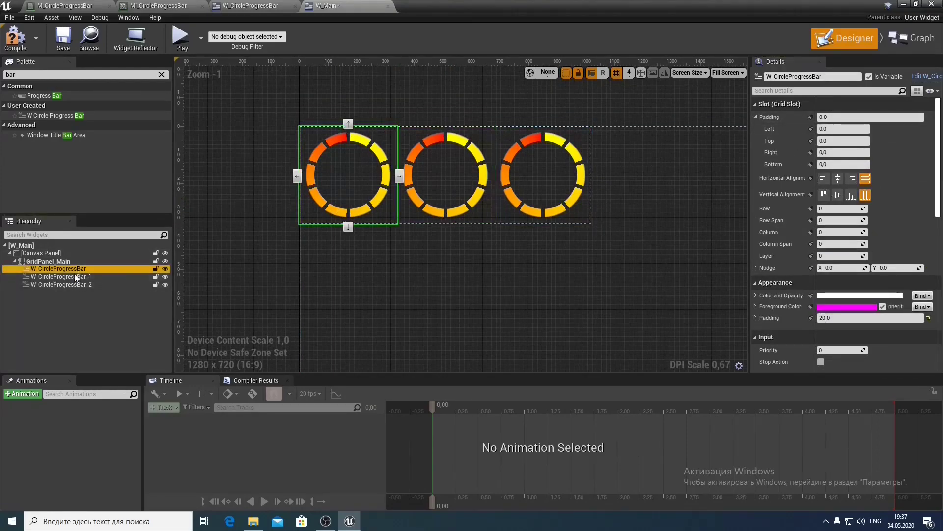
left_click(74, 275, "ctrl")
left_click(88, 284, "ctrl")
scroll(379, 235, "up", 1)
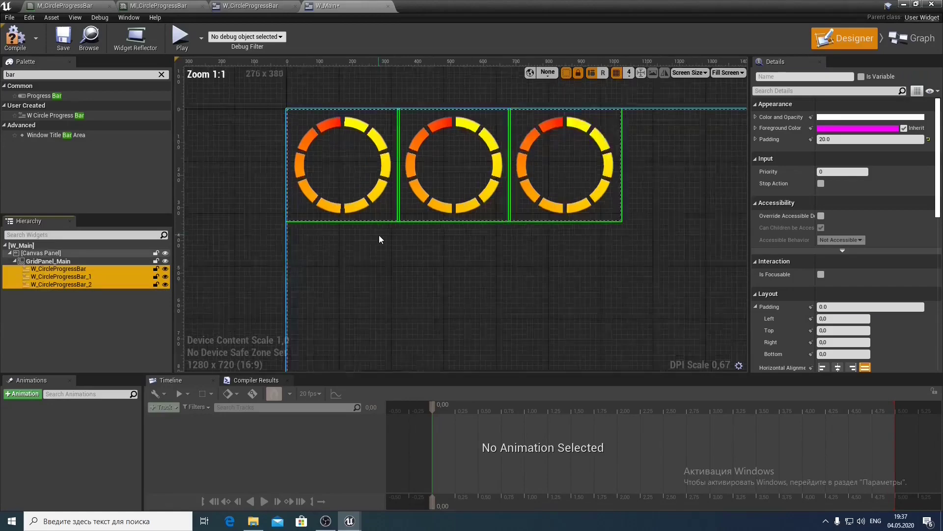
scroll(379, 235, "up", 1)
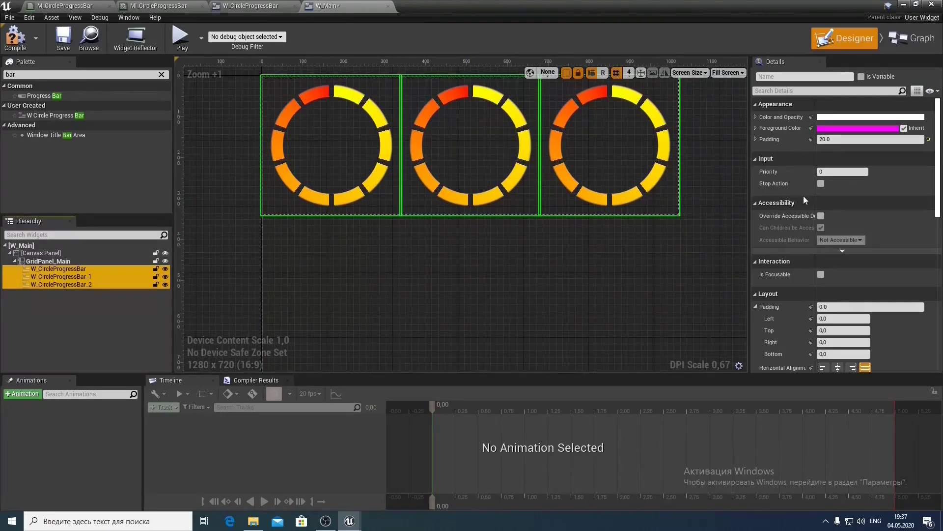
scroll(835, 210, "down", 4)
left_click(843, 229)
type("20")
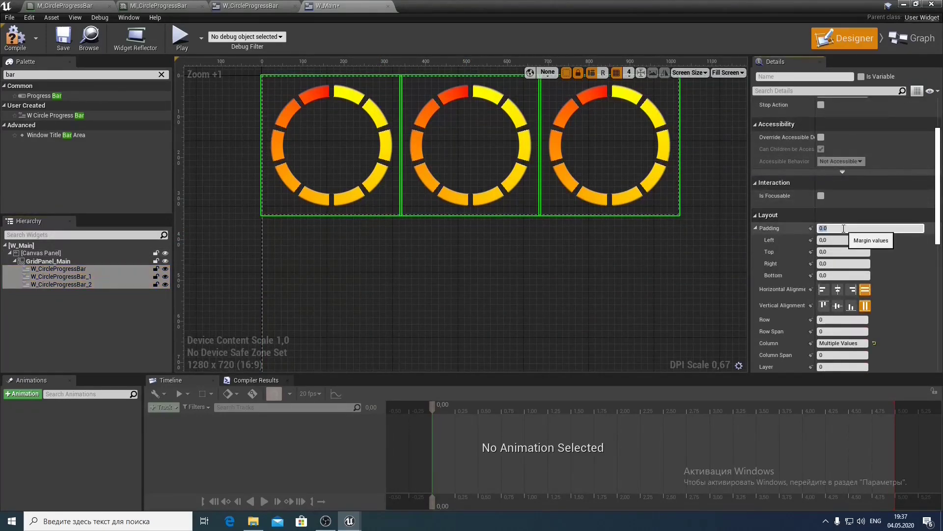
key("Return")
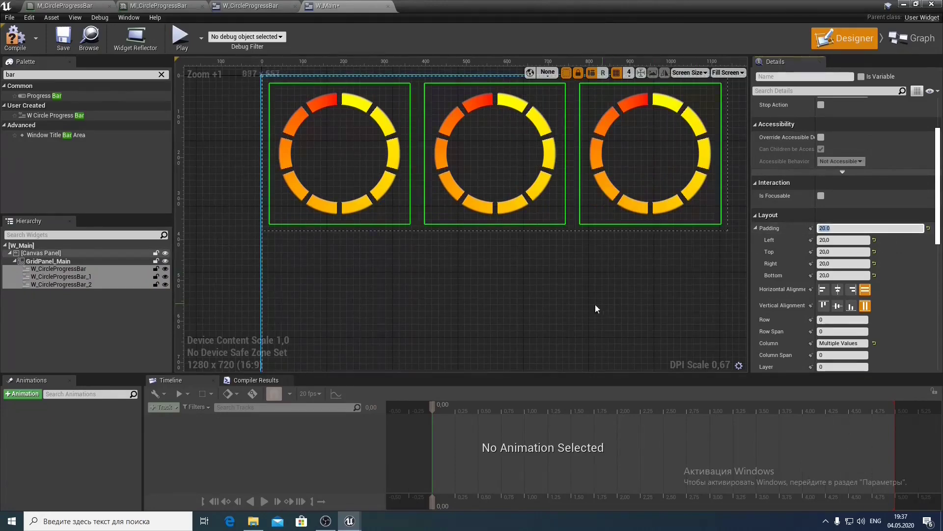
scroll(559, 312, "up", 1)
scroll(813, 250, "down", 1)
type("0")
key("Return")
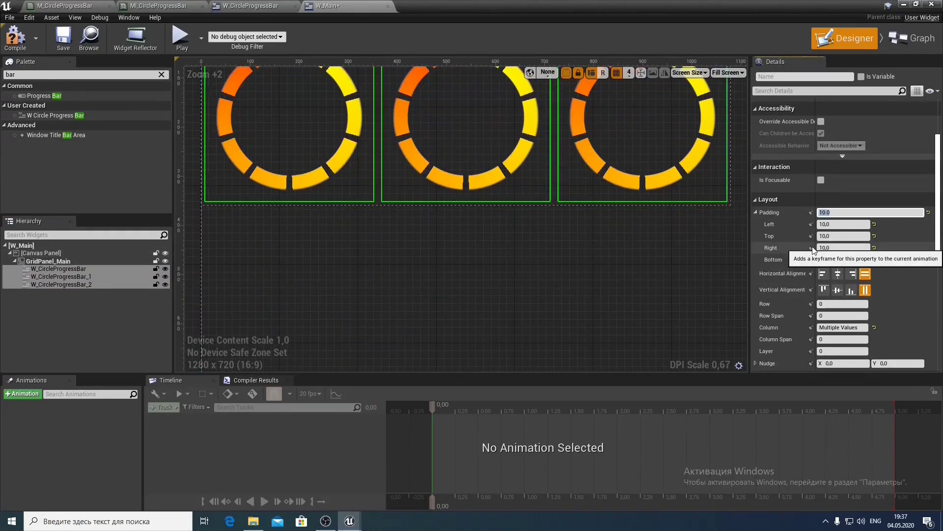
Set the Appearance padding of all three circle progress bars back to 0
scroll(848, 194, "up", 5)
left_click(855, 141)
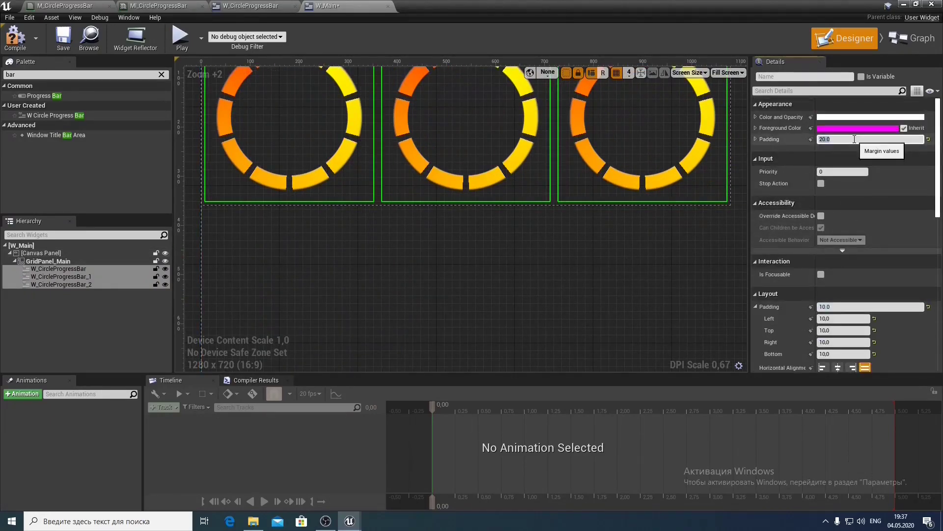
left_click(565, 223)
scroll(555, 233, "down", 1)
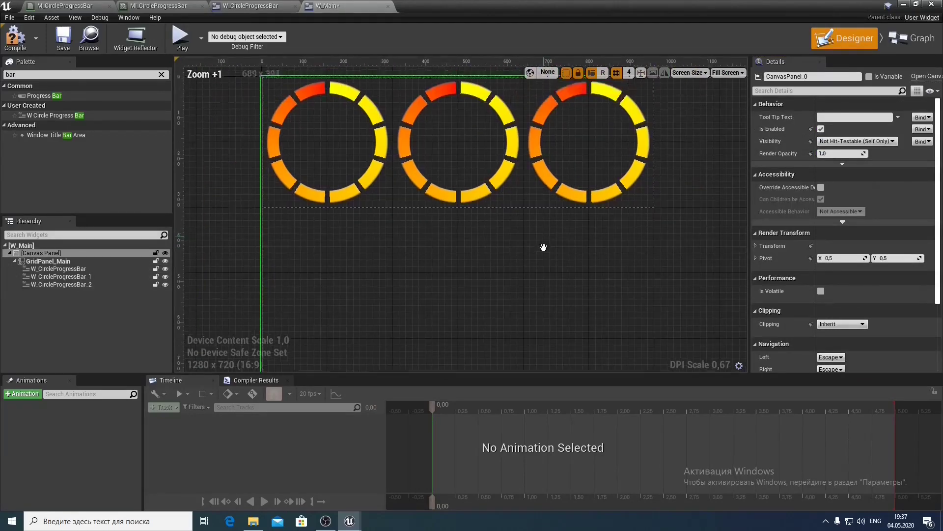
left_click(399, 234)
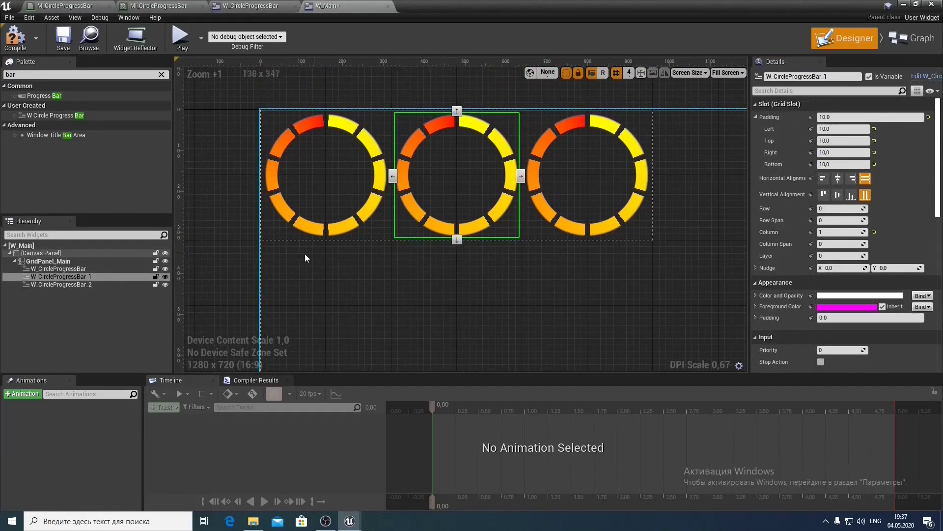
left_click(381, 289)
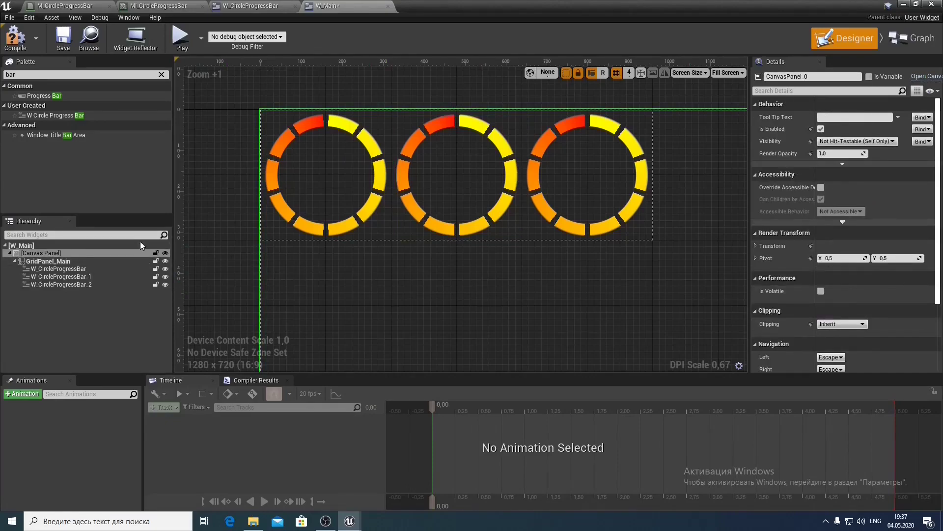
Place the W_Main editor before W_CircleProgressBar and open the event graph of W_CircleProgressBar
left_click(260, 5)
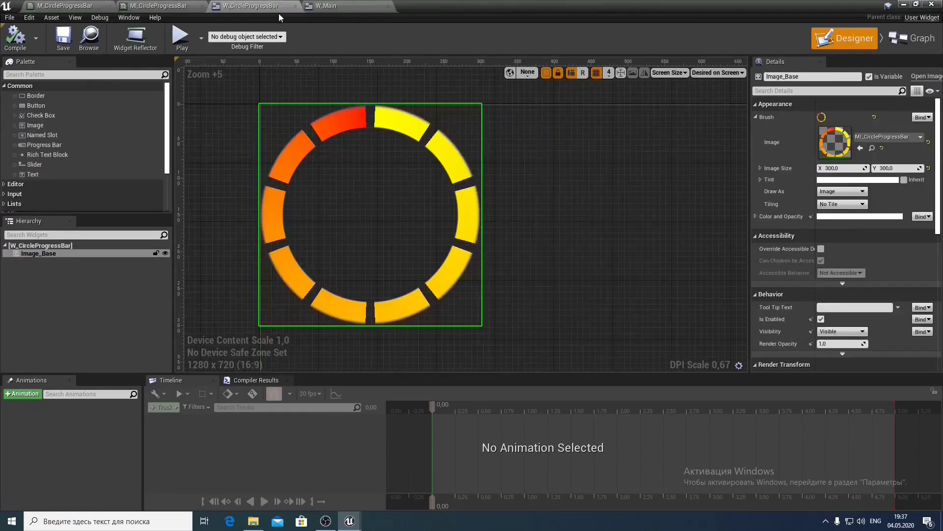
left_click_drag(329, 6, 265, 5)
left_click(344, 5)
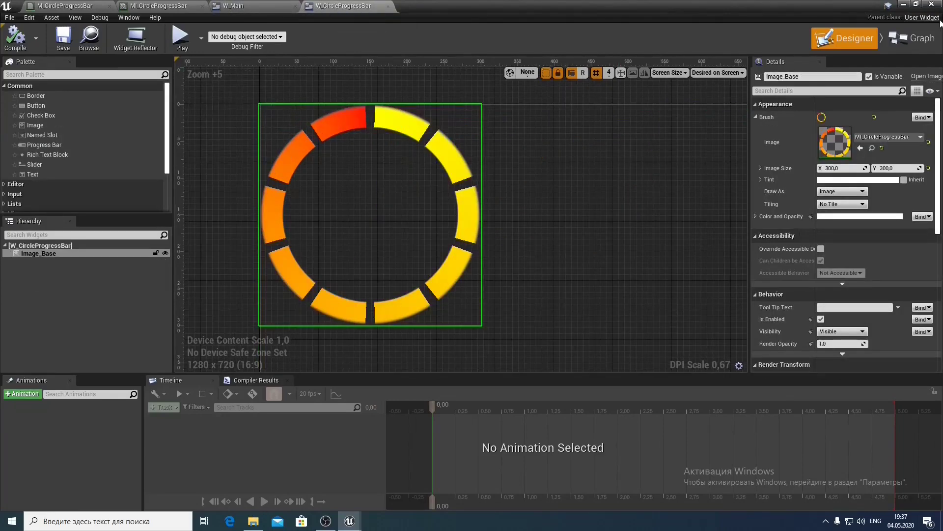
left_click(913, 38)
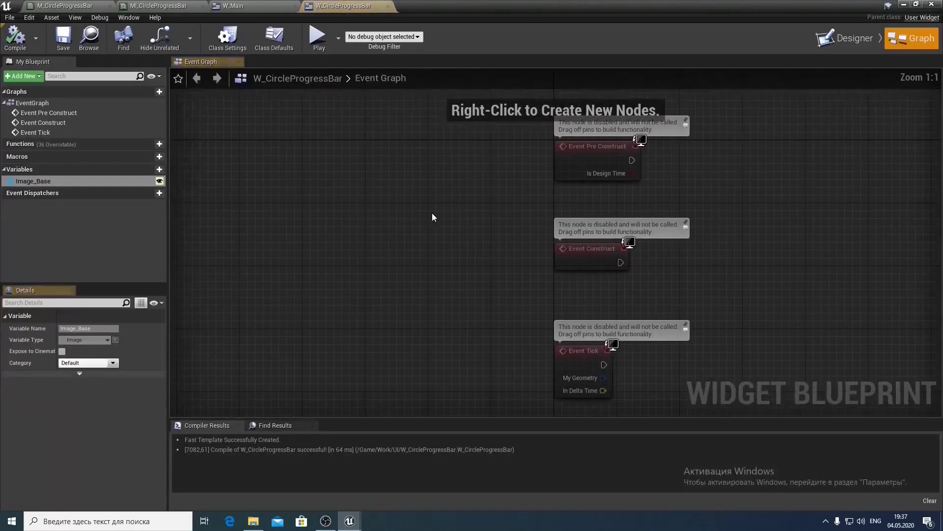
Add a Float variable named percent to the W_CircleProgressBar blueprint
left_click(161, 170)
type("perc")
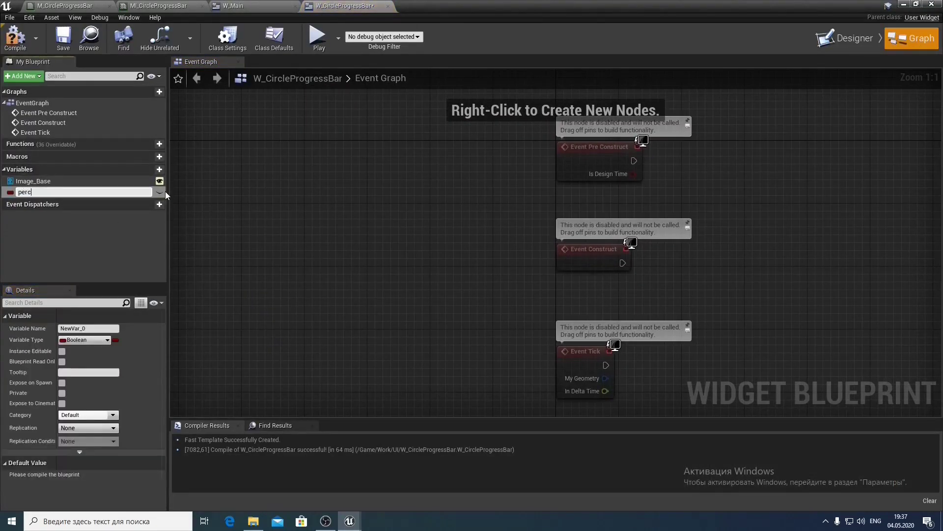
type("ent")
key("Return")
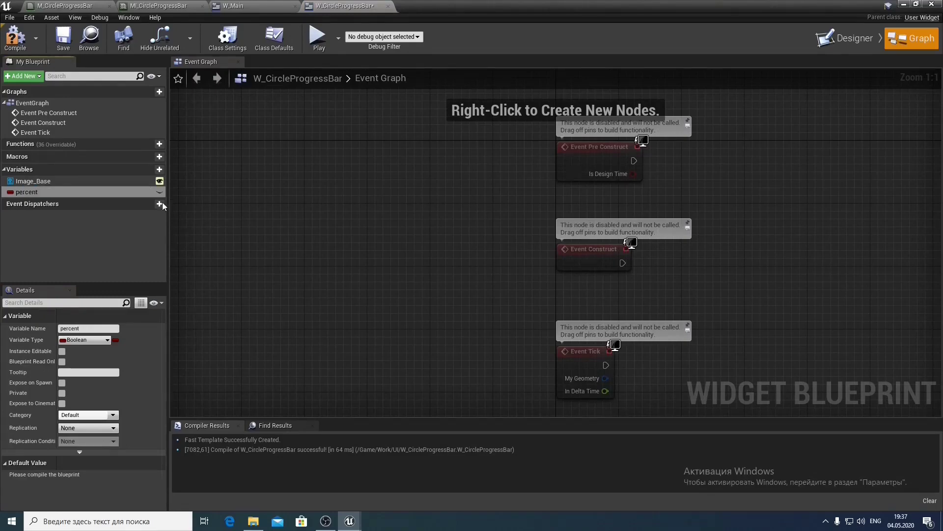
left_click(84, 339)
left_click(93, 180)
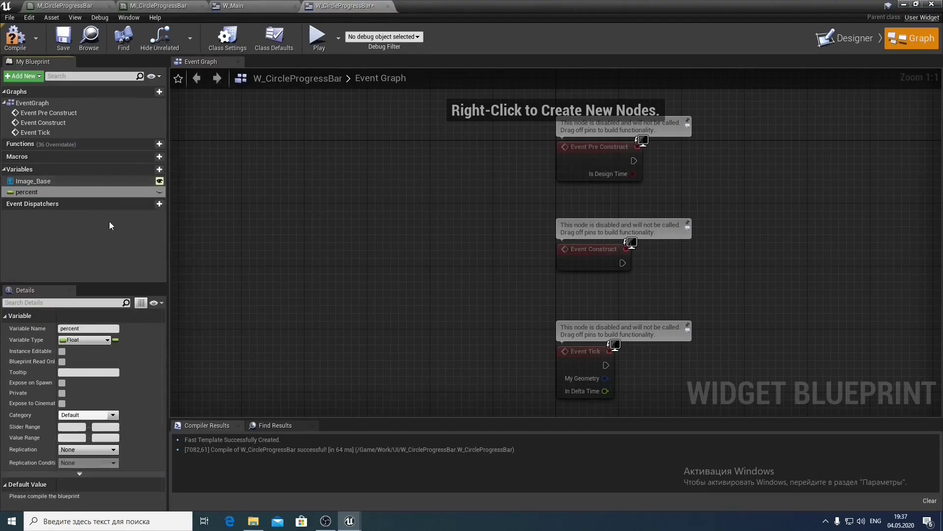
Make the percent variable instance editable, and compile and save the widget blueprint
left_click(159, 191)
left_click(15, 37)
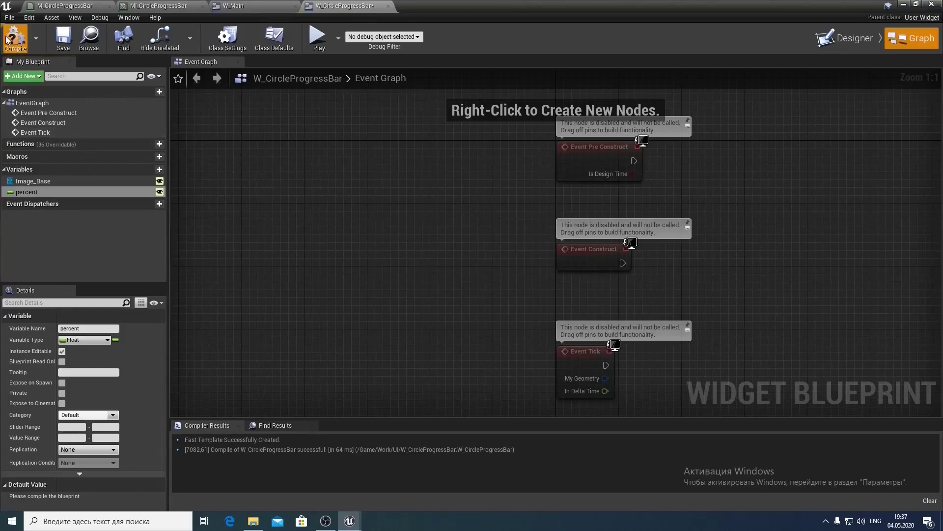
left_click(57, 40)
Add a new variable named MI to the W_CircleProgressBar blueprint
right_click_drag(473, 216, 185, 196)
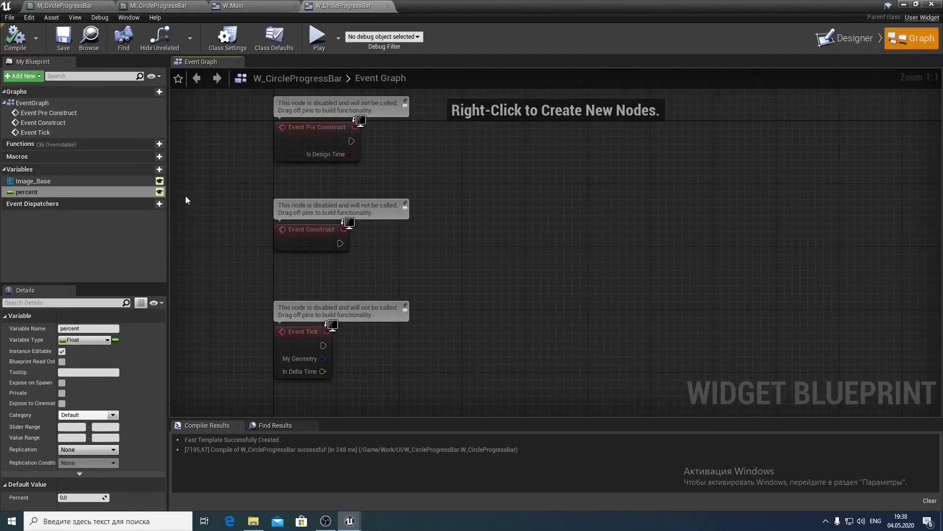
left_click(161, 170)
type("MI")
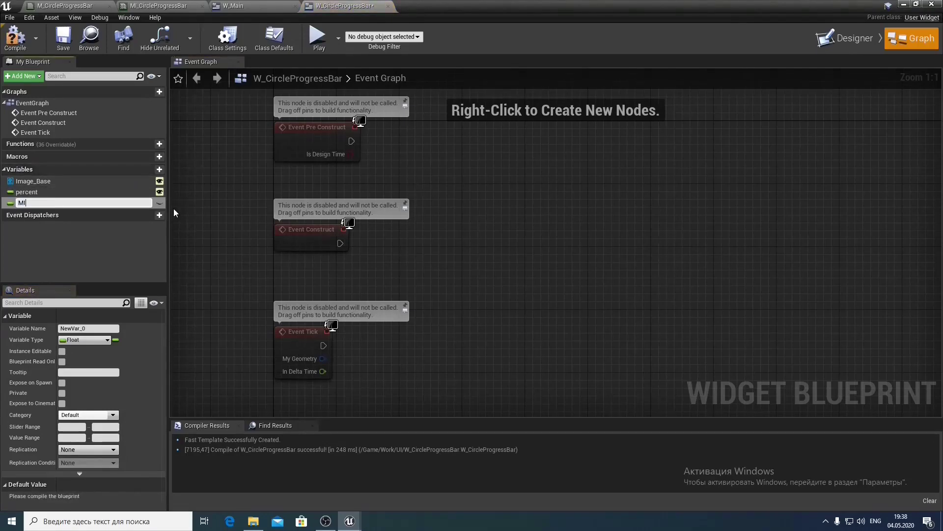
key("Return")
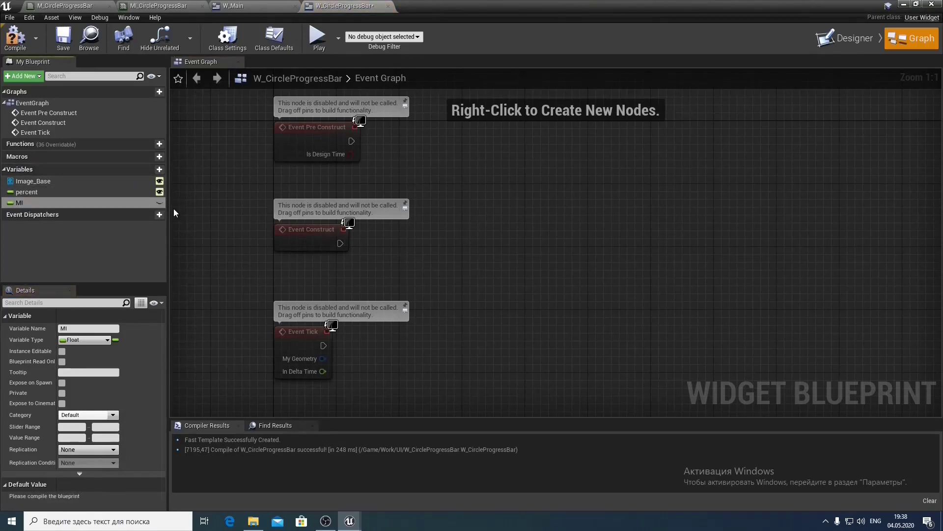
Change the MI variable's type to a Material Instance object reference
left_click(95, 340)
type("materila")
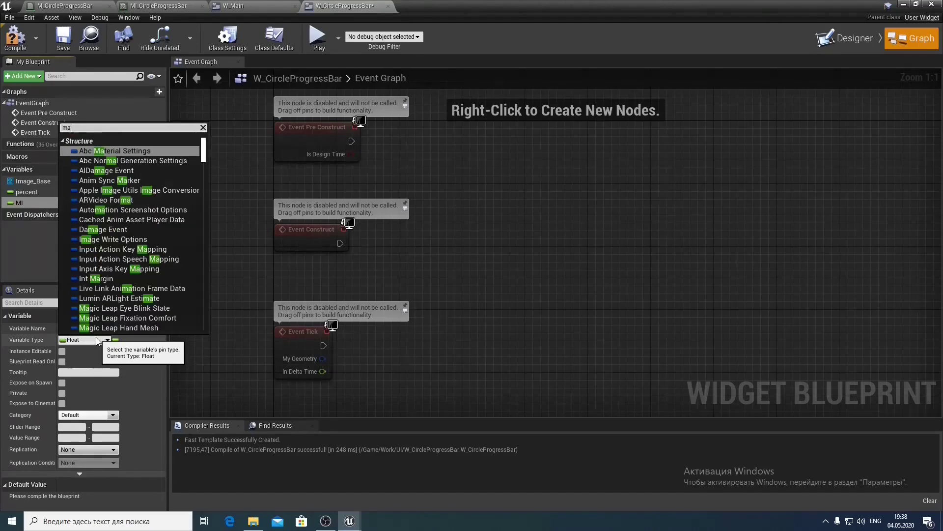
key("BackSpace")
key("BackSpace")
type("a")
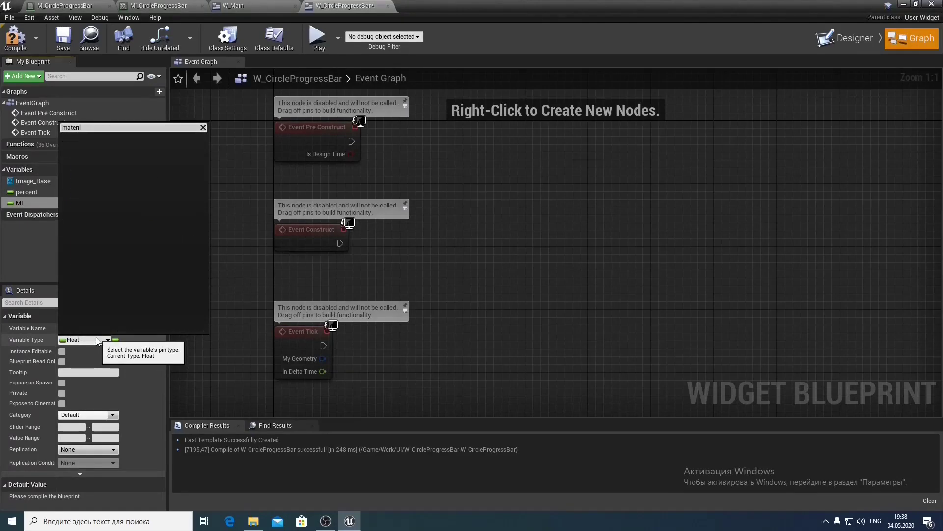
type("l")
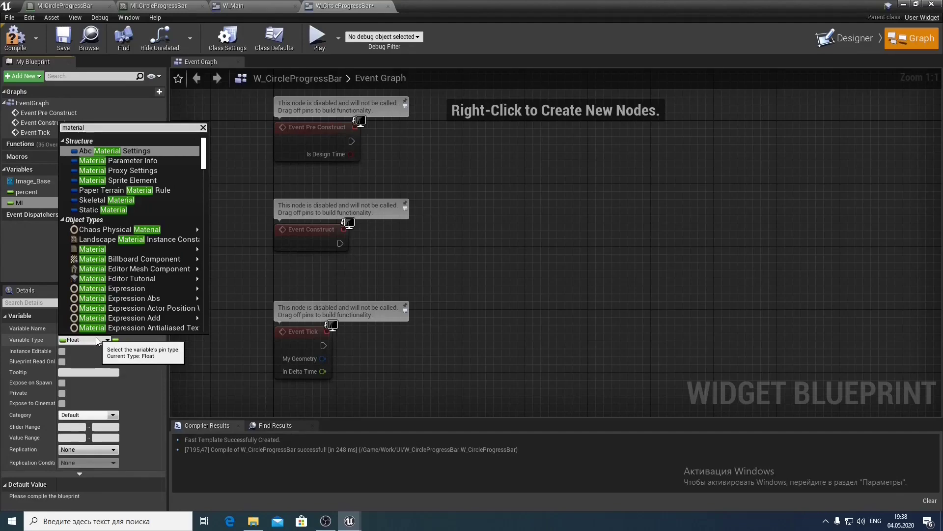
type(" ins")
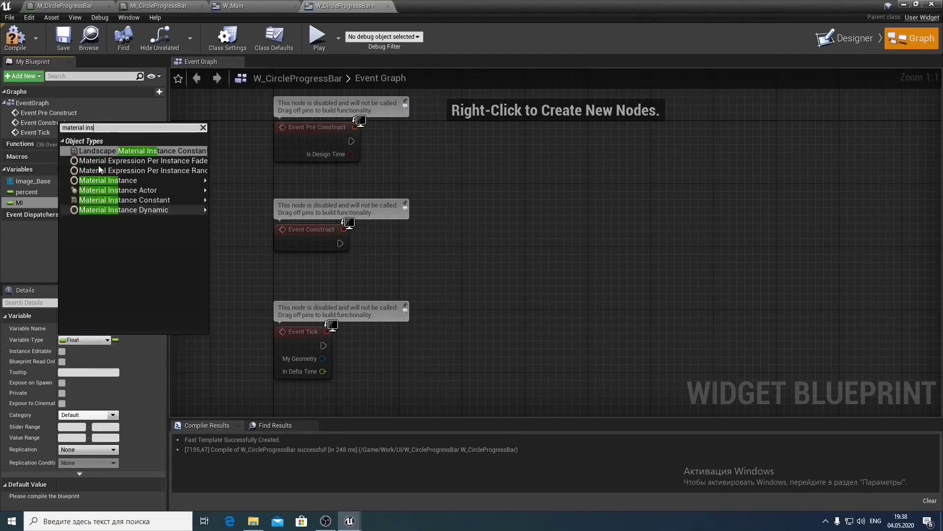
mouse_move(123, 181)
left_click(236, 210)
Make the MI variable instance editable, and compile and save the widget blueprint
left_click(159, 203)
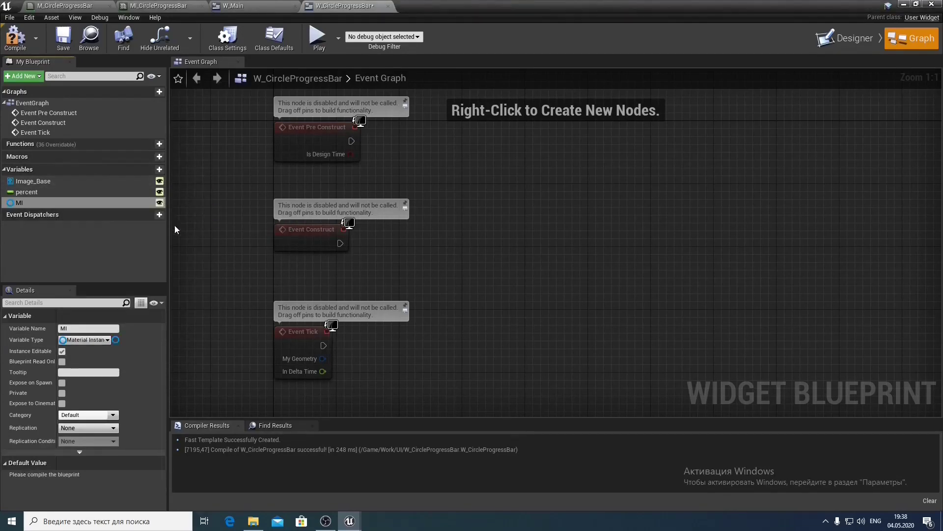
left_click(15, 39)
left_click(63, 38)
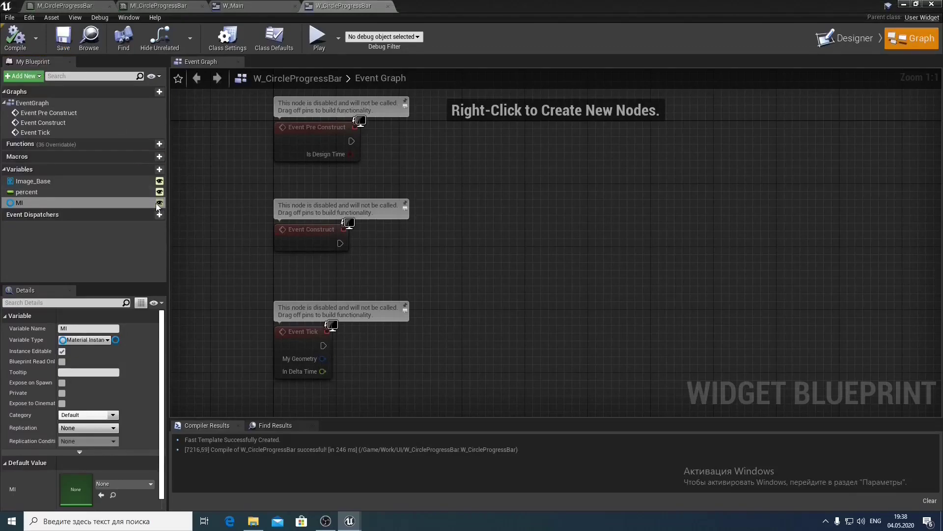
Add a Create Dynamic Material Instance node after Event Pre Construct and connect an MI getter, tucked below the node, to its Parent input
right_click_drag(316, 187, 393, 205)
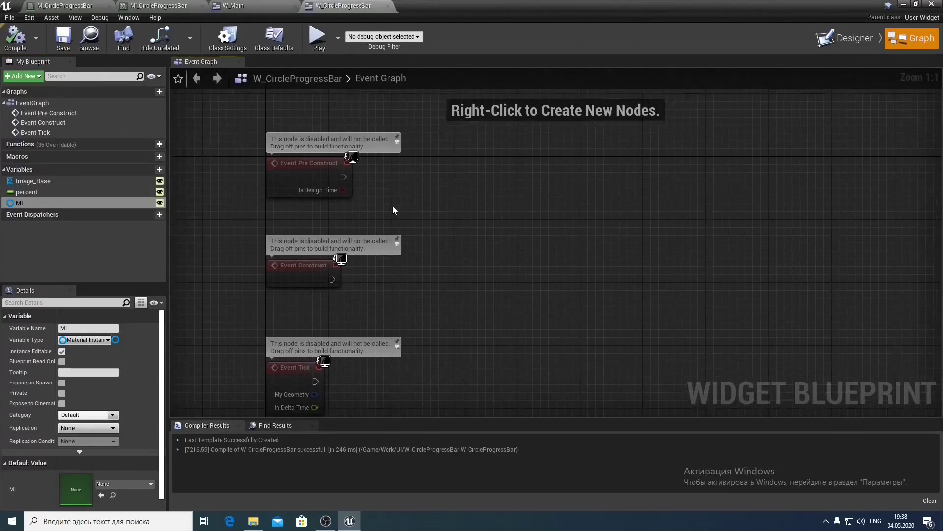
left_click_drag(344, 177, 433, 178)
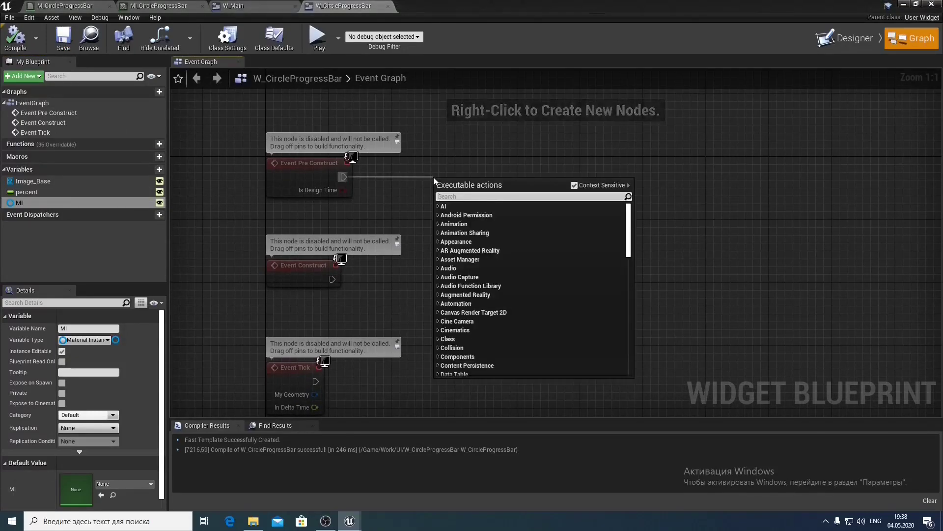
type("creat")
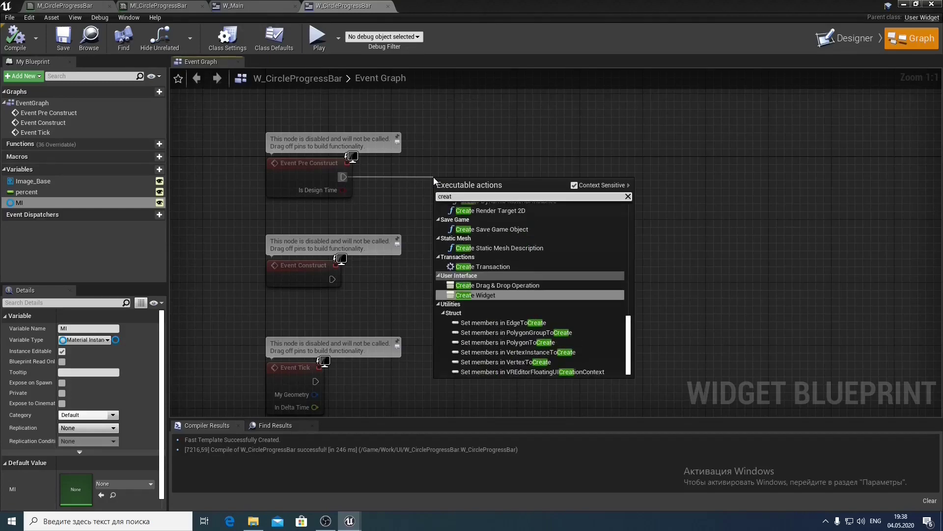
type(" dy")
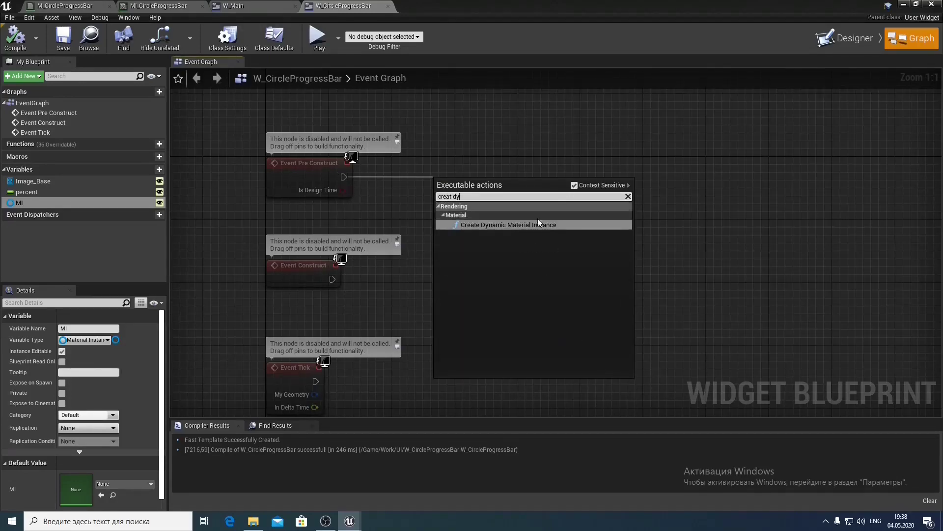
left_click(538, 222)
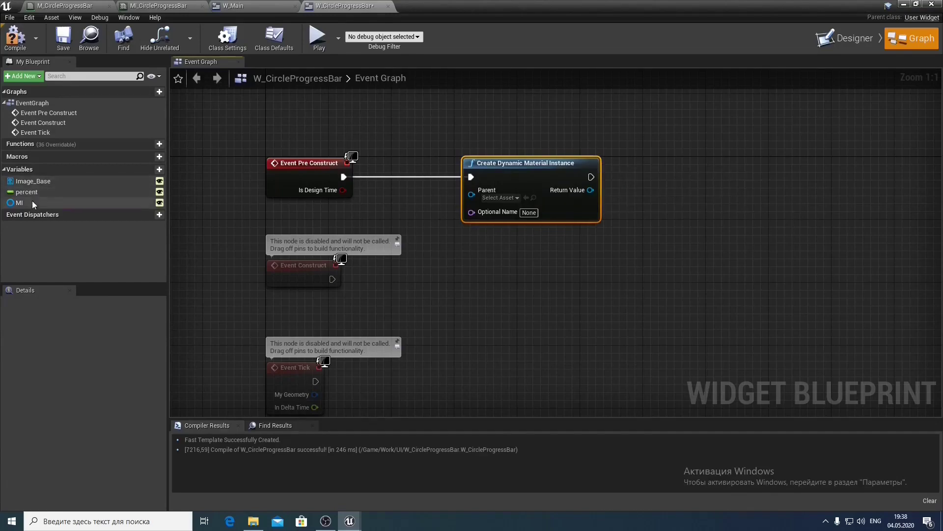
left_click_drag(34, 204, 472, 190)
left_click_drag(400, 197, 484, 224)
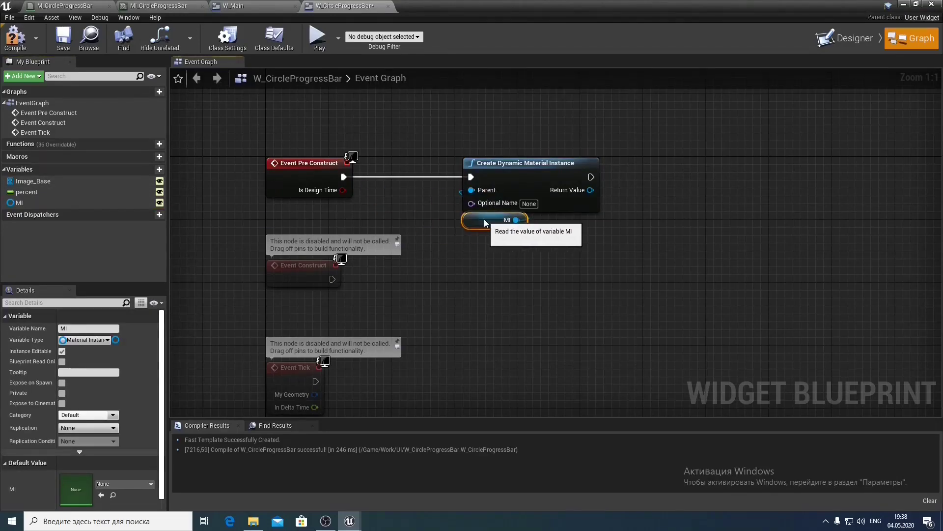
Assign the MI_CircleProgressBar asset from the Materials folder as MI's default value, and compile and save the blueprint
left_click(903, 5)
left_click(204, 432)
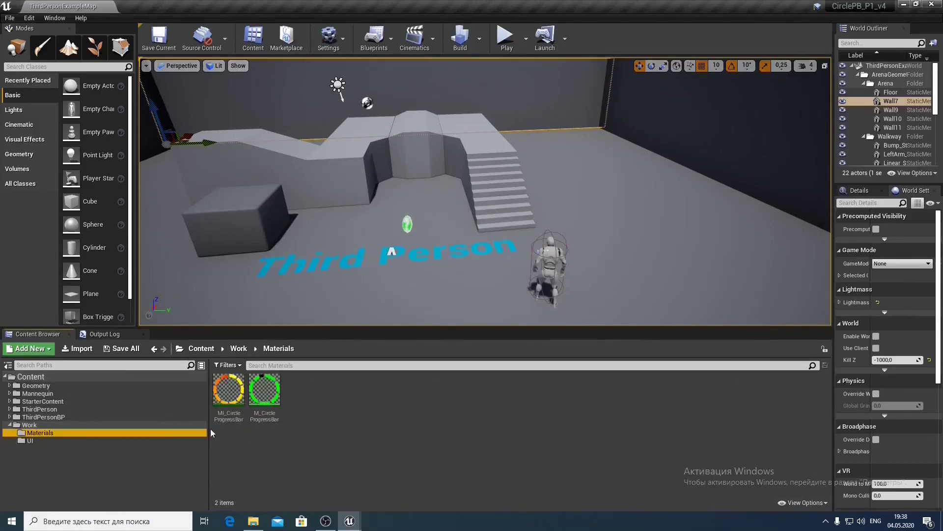
left_click(350, 520)
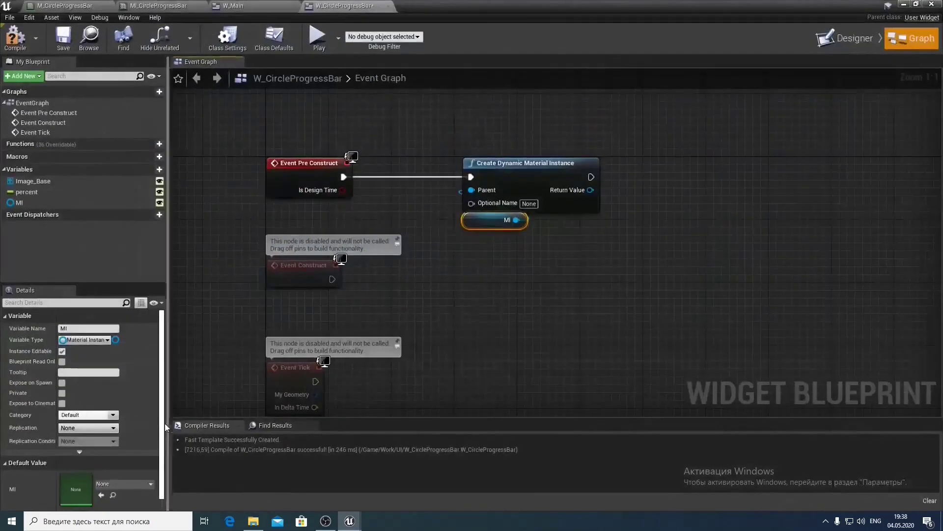
left_click(101, 495)
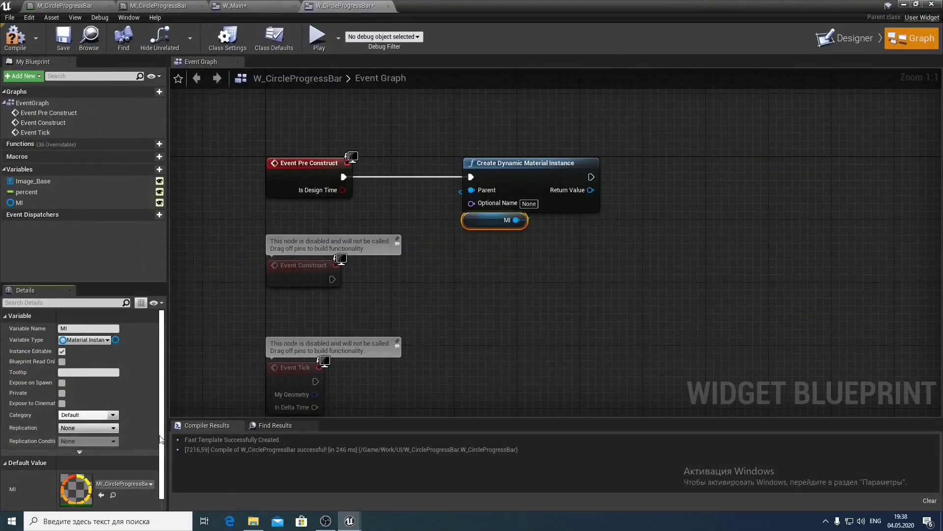
left_click(65, 42)
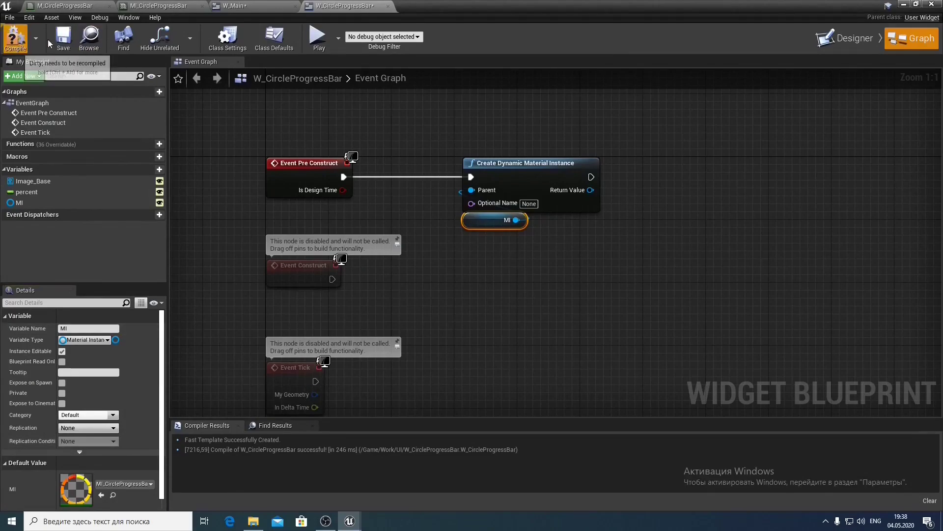
Promote the Return Value of Create Dynamic Material Instance to a variable named DMI and place its SET node close beside it
right_click(591, 190)
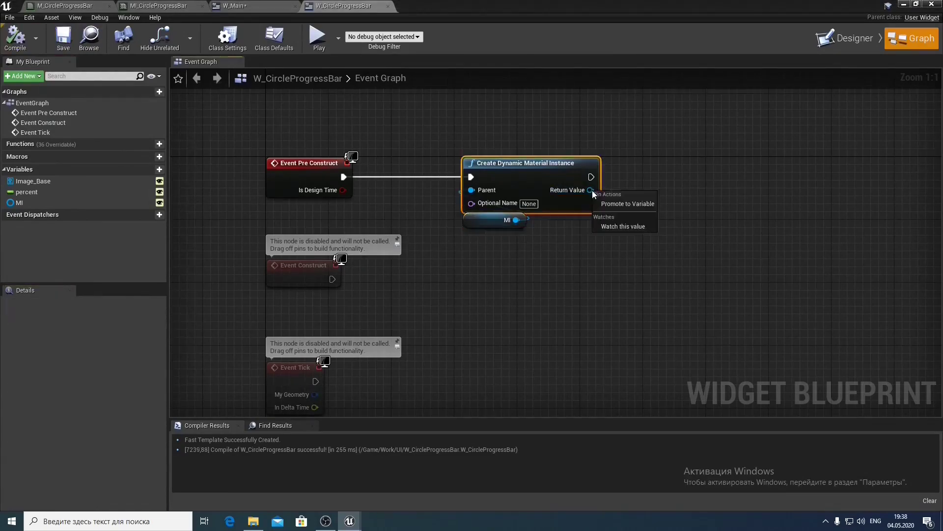
left_click(617, 203)
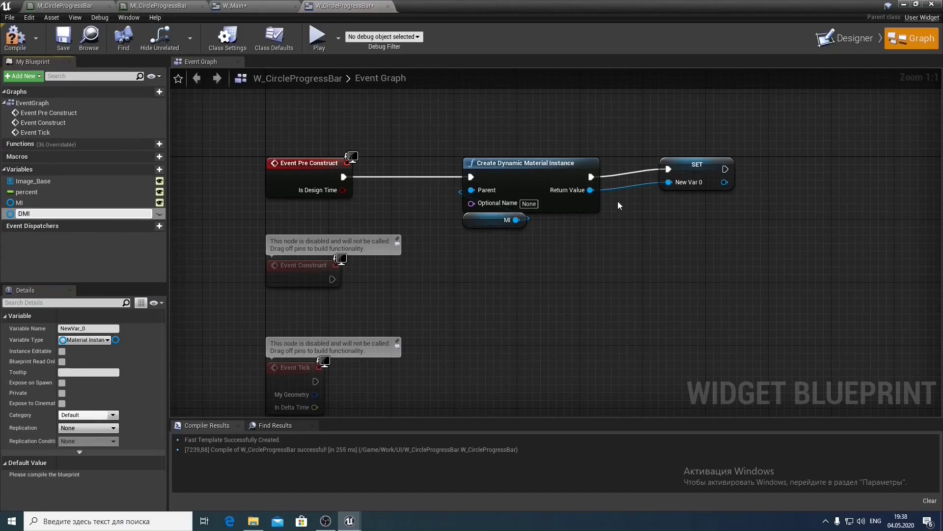
key("Return")
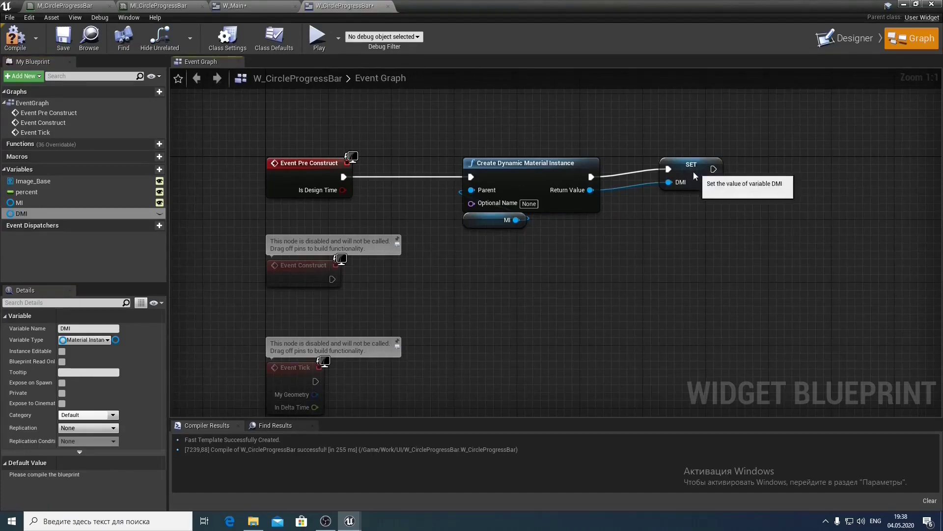
left_click_drag(698, 176, 657, 183)
Add a Set Scalar Parameter Value node targeting the DMI output of the SET node
right_click_drag(657, 184, 460, 201)
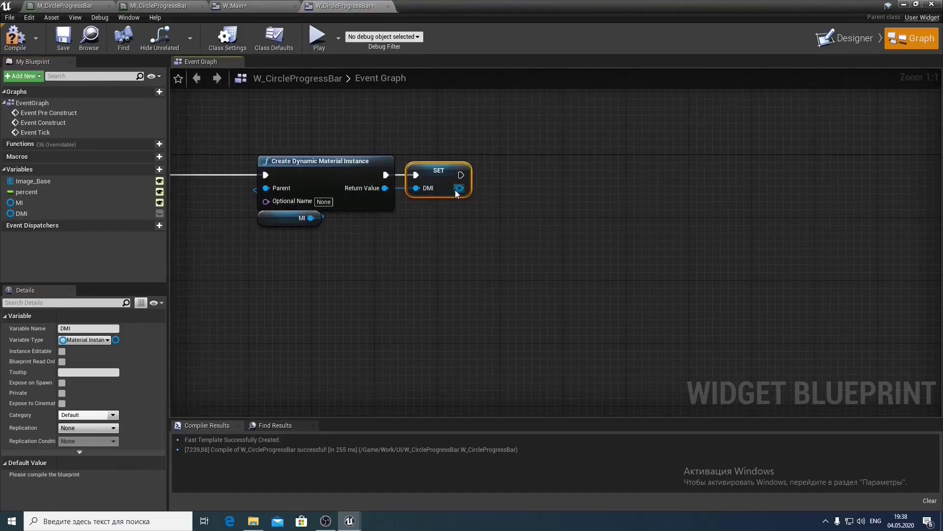
left_click_drag(457, 188, 524, 189)
type("set")
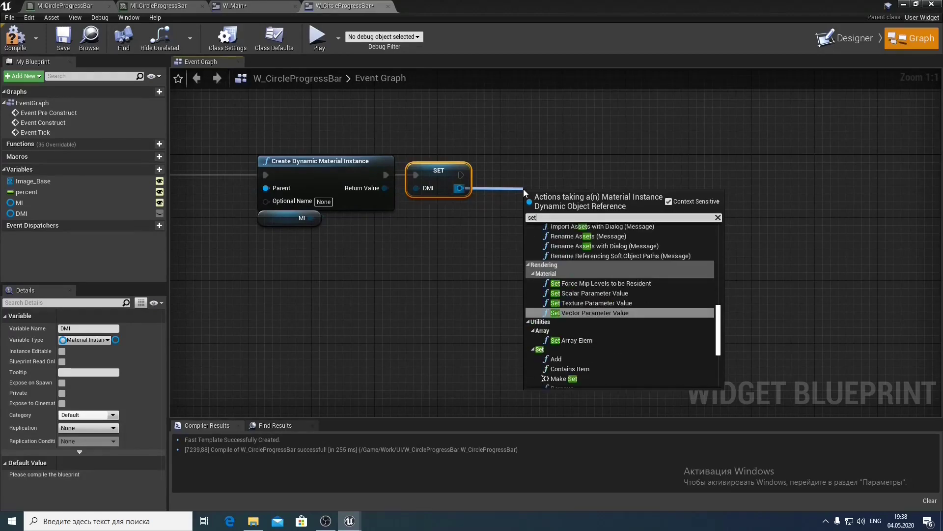
type(" scal")
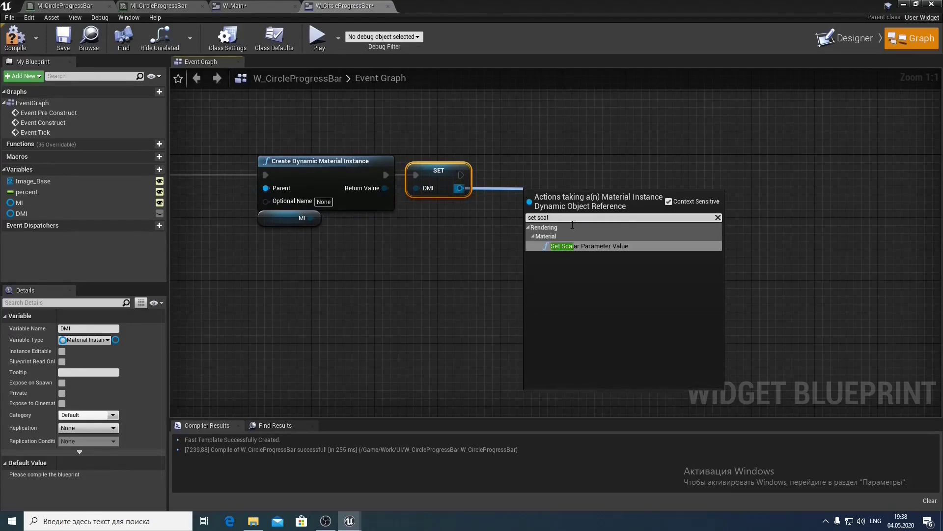
left_click(584, 245)
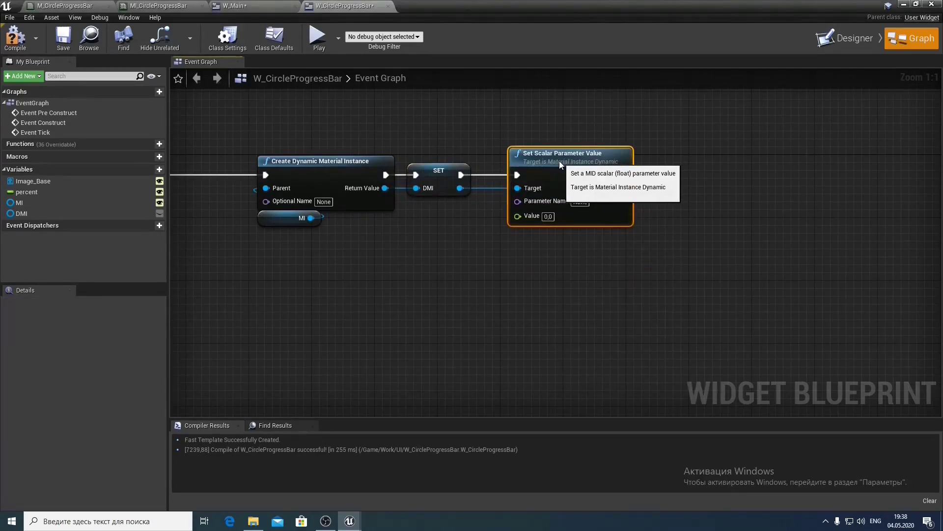
Set the Parameter Name of the Set Scalar Parameter Value node to percent
left_click(575, 202)
type("percent")
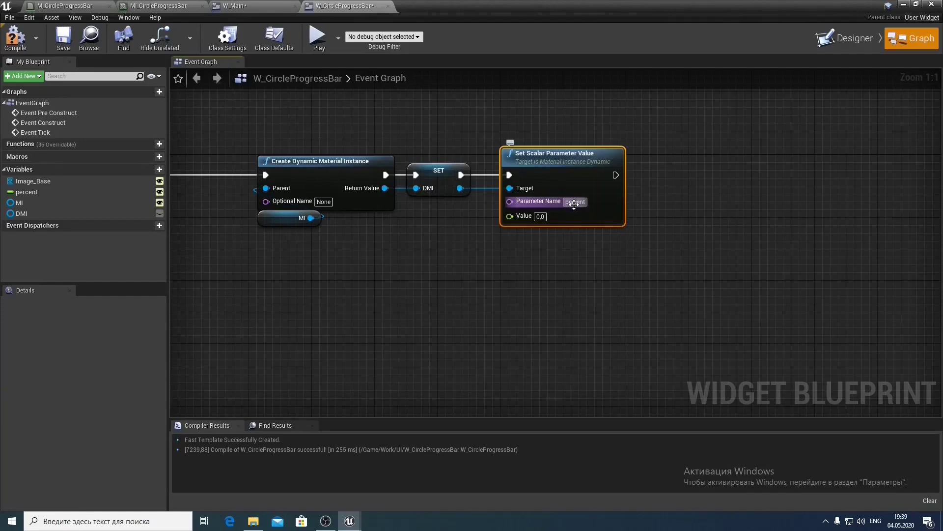
key("Return")
left_click(535, 249)
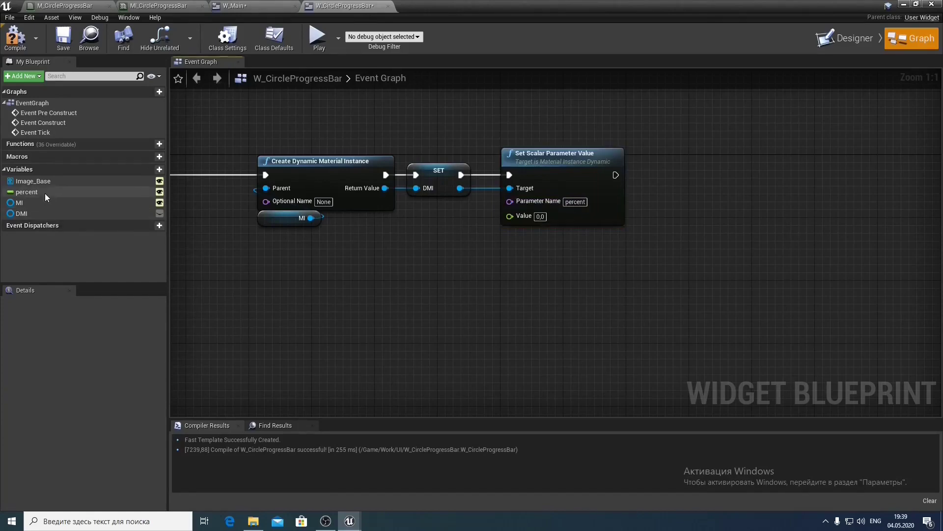
Connect a getter of the percent variable to the scalar node's Value input, tuck it below the node, and compile the blueprint
left_click_drag(46, 192, 468, 294)
left_click_drag(511, 221, 511, 220)
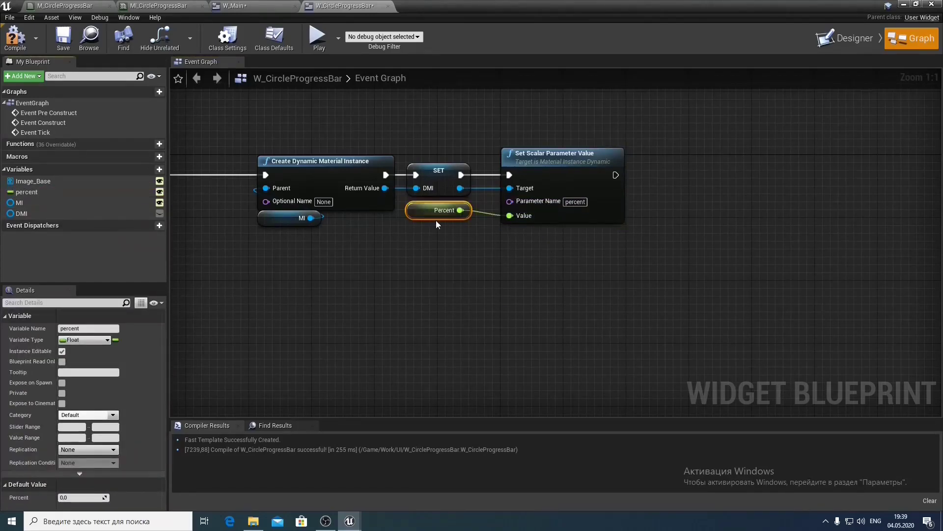
left_click_drag(546, 253, 522, 238)
left_click(493, 269)
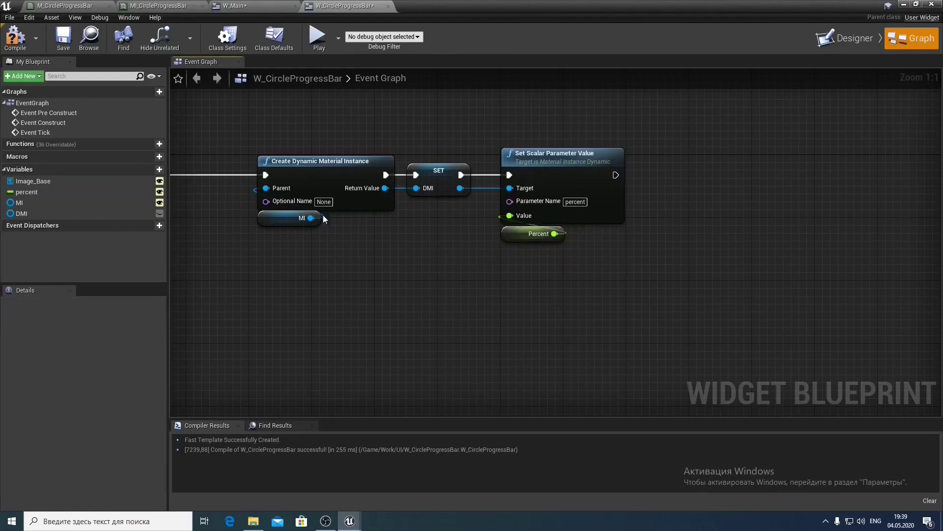
left_click(12, 43)
Move the Set Scalar Parameter Value node together with its Percent getter slightly closer to the DMI SET node
left_click(42, 192)
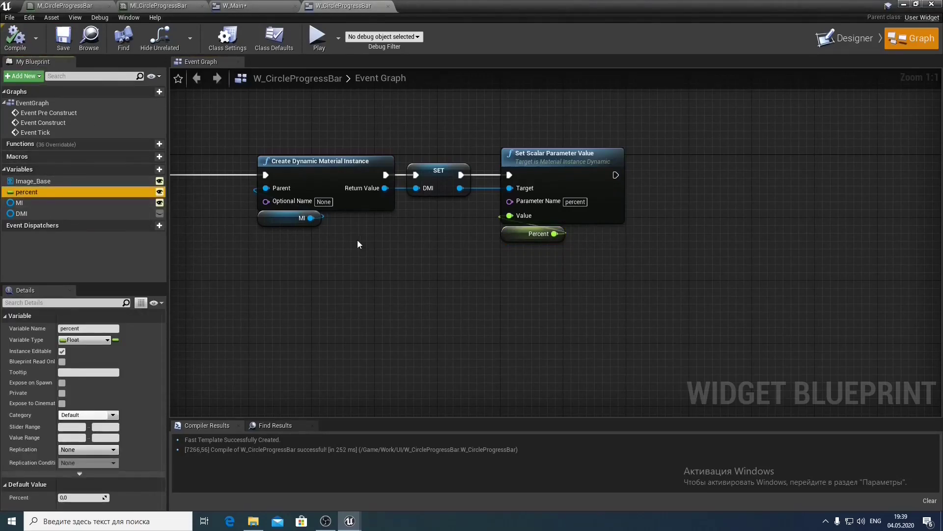
right_click_drag(487, 253, 639, 257)
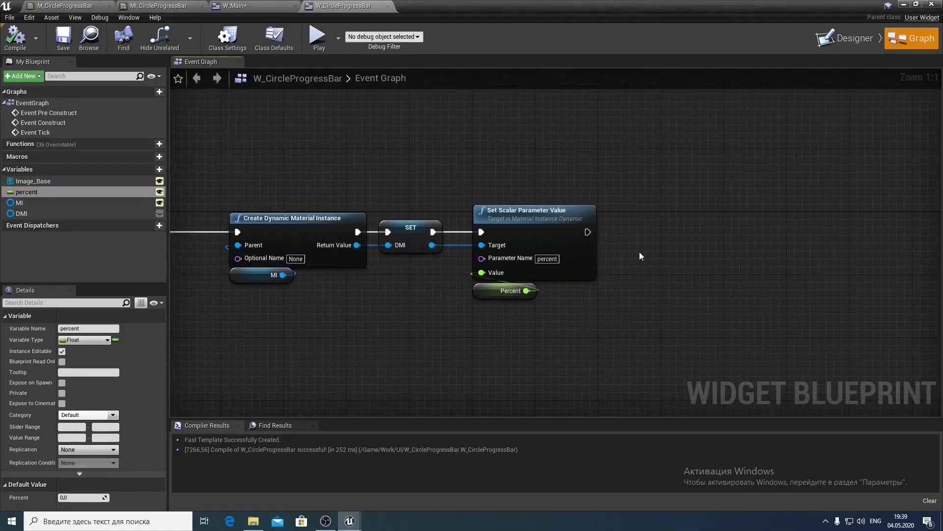
left_click_drag(464, 214, 496, 297)
left_click_drag(526, 214, 518, 215)
left_click(640, 220)
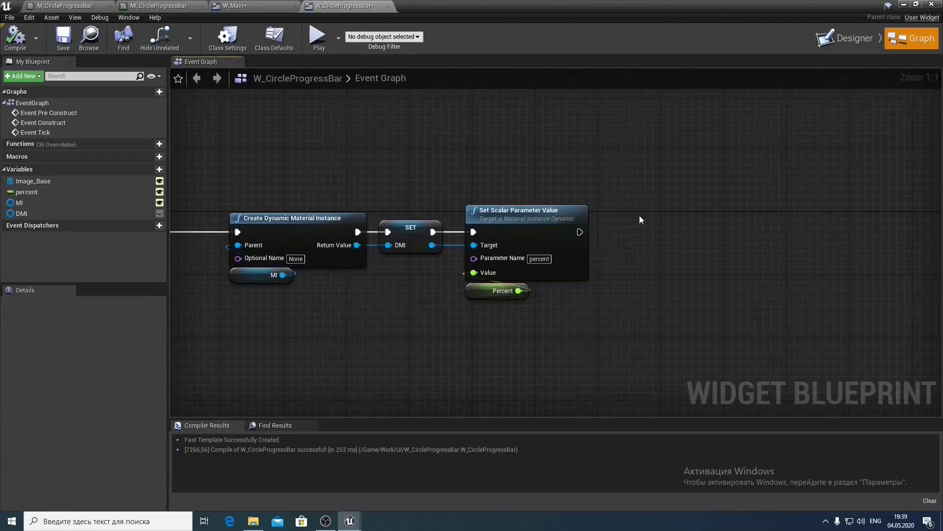
Place a getter for Image_Base and add a Set Brush from Material node that targets it
left_click_drag(33, 181, 686, 156, "ctrl")
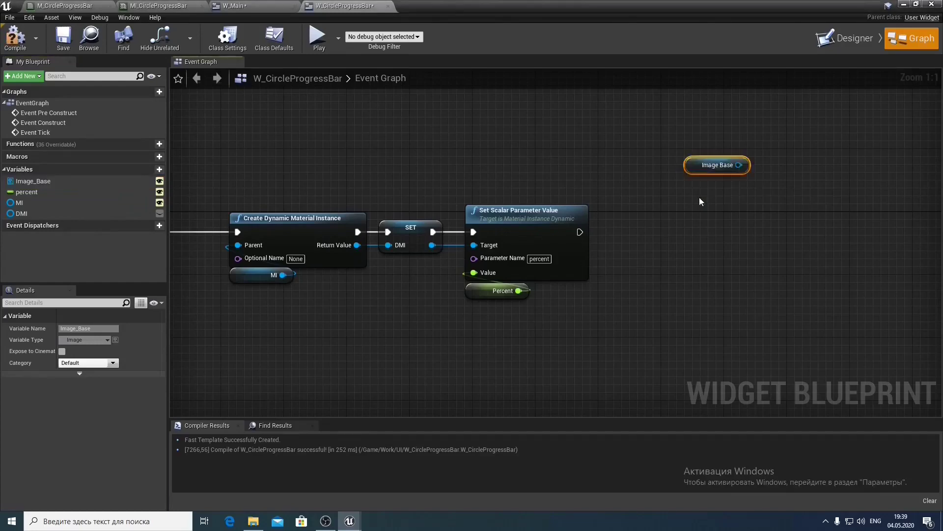
right_click_drag(751, 172, 613, 193)
left_click_drag(600, 186, 580, 248)
type("s")
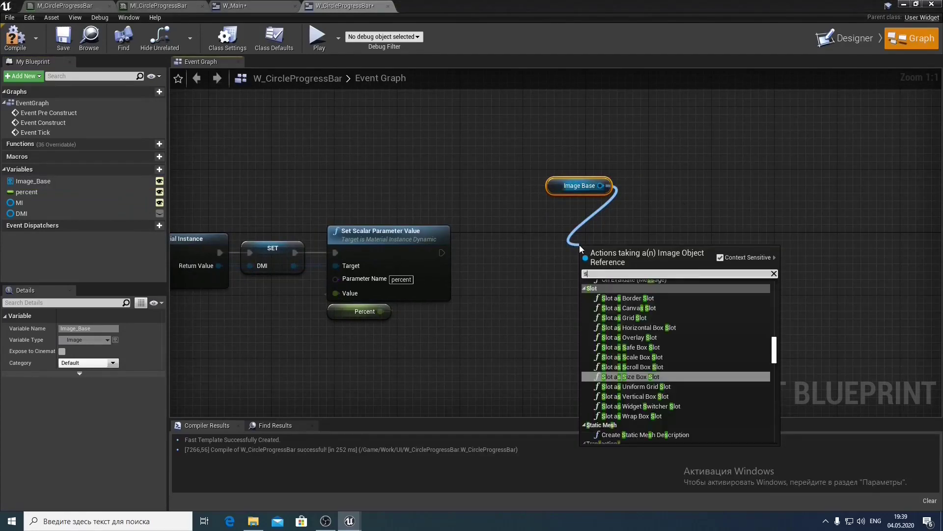
type("et mate")
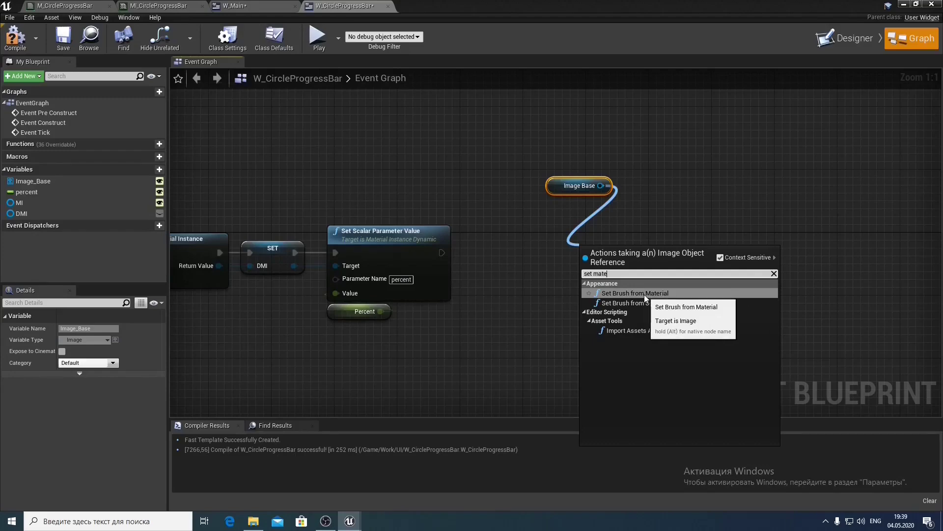
left_click(644, 294)
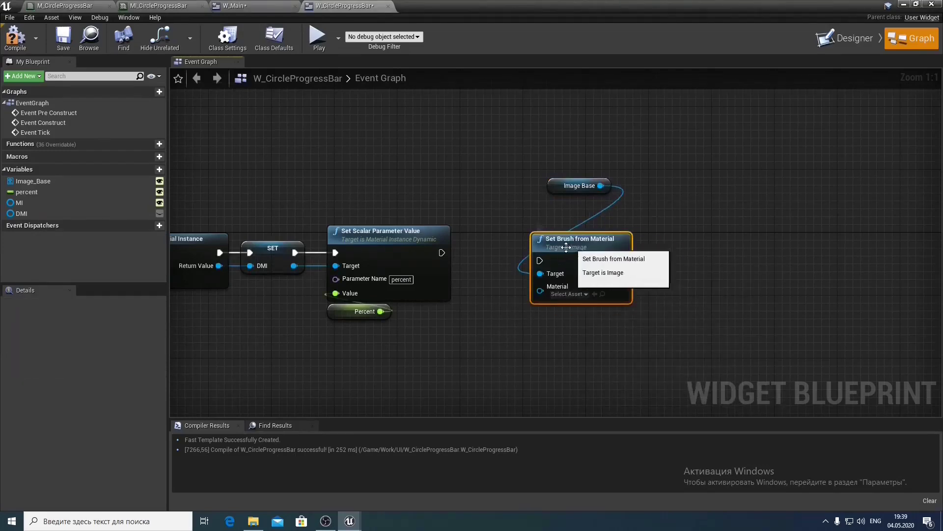
Connect Set Scalar Parameter Value's execution output to Set Brush from Material, align that node, and tuck the Image Base getter above it
left_click_drag(441, 252, 539, 260)
left_click_drag(543, 243, 522, 237)
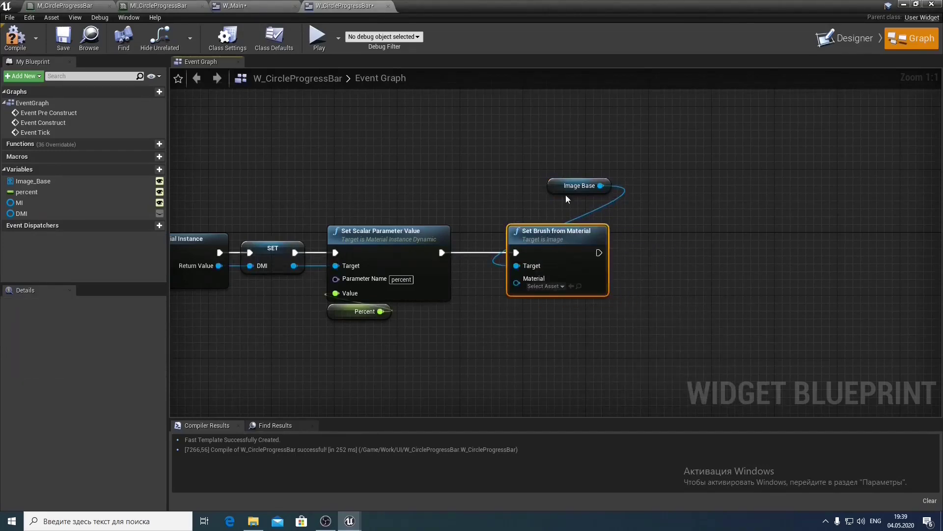
left_click_drag(565, 187, 526, 218)
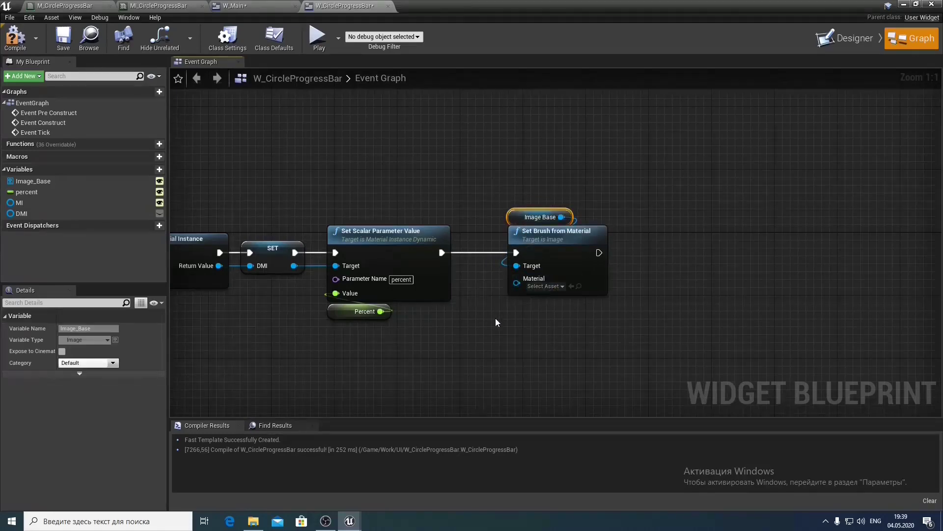
Connect a getter of the DMI variable to the Material input of Set Brush from Material and tuck it below the node
right_click_drag(495, 323, 519, 307)
mouse_move(22, 213)
left_mouse_down()
mouse_move(453, 336)
mouse_move(517, 318)
mouse_move(578, 322)
mouse_move(541, 271)
left_mouse_up()
left_click(533, 322)
left_click_drag(537, 320, 561, 280)
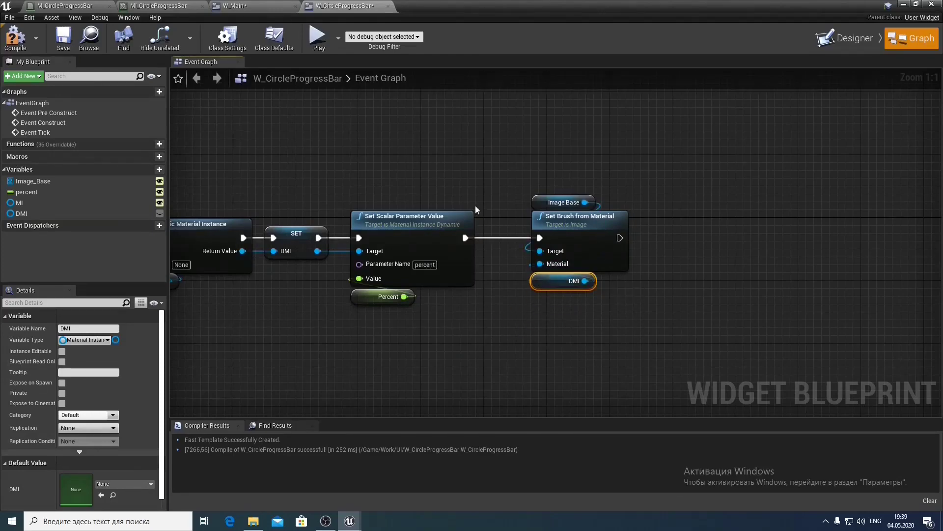
Compile and save W_CircleProgressBar, and save the W_Main widget
right_click_drag(403, 195, 457, 193)
left_click(11, 37)
left_click(63, 38)
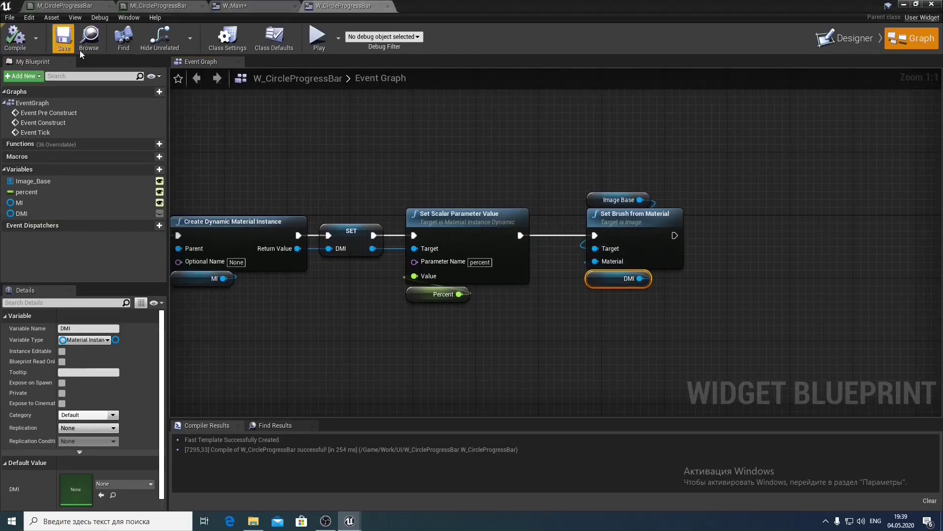
left_click(246, 5)
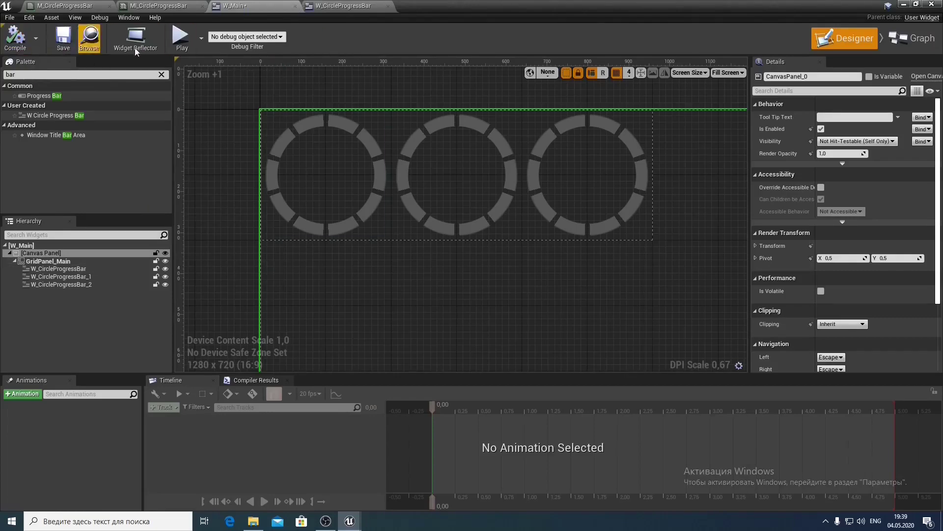
left_click(73, 40)
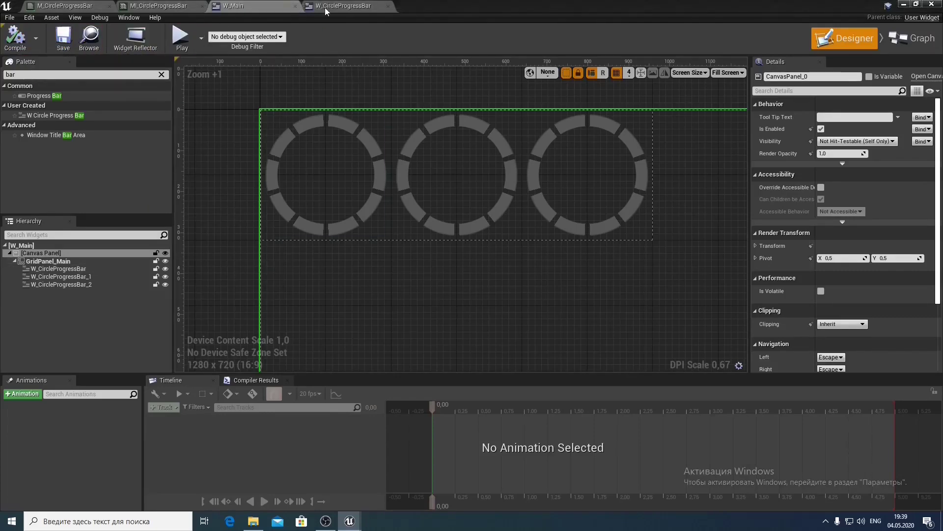
Set the Percent of the first W_CircleProgressBar in W_Main to 0.37
left_click(324, 197)
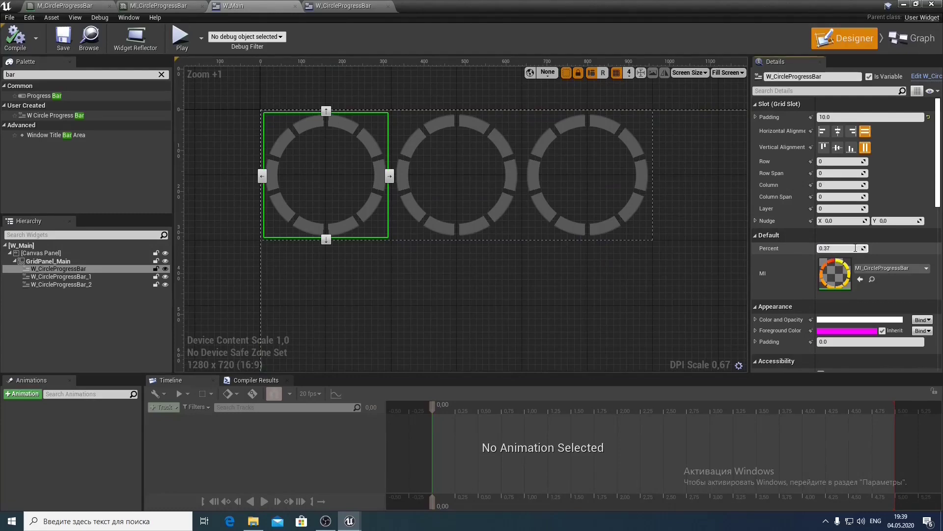
key("Return")
Set the default value of the percent variable in W_CircleProgressBar to 0.73 and compile the blueprint
left_click(350, 6)
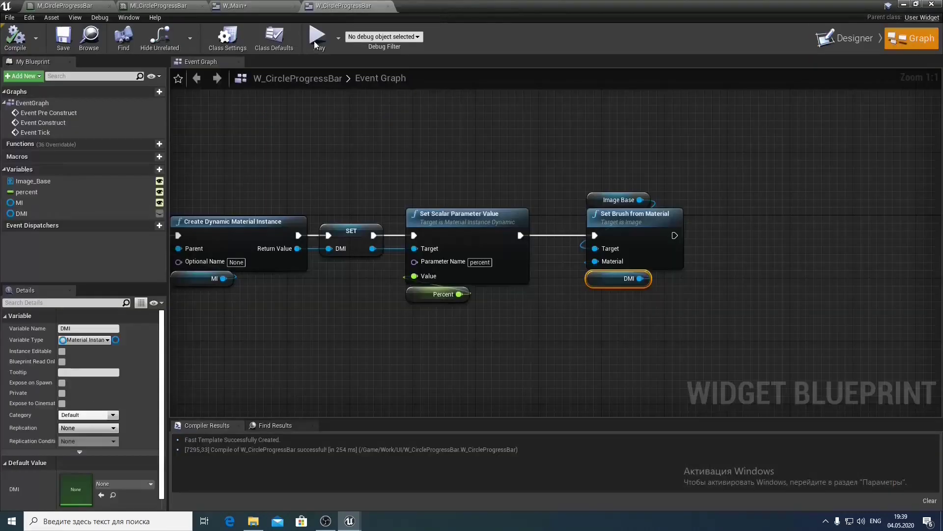
right_click_drag(260, 324, 391, 276)
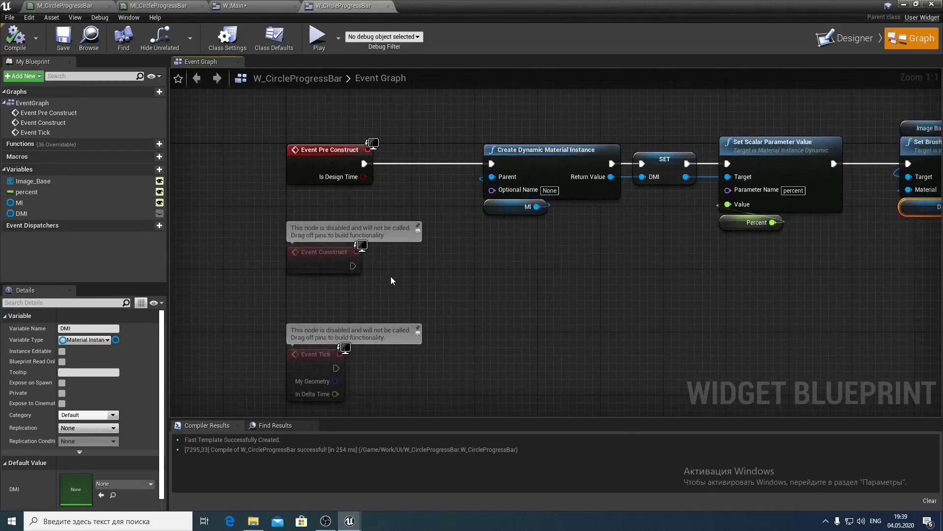
left_click(65, 197)
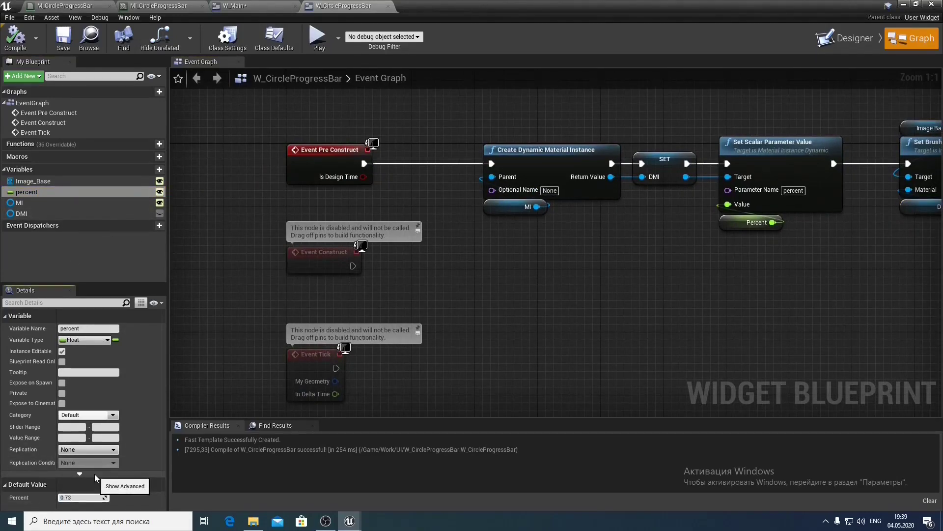
key("Return")
left_click(15, 37)
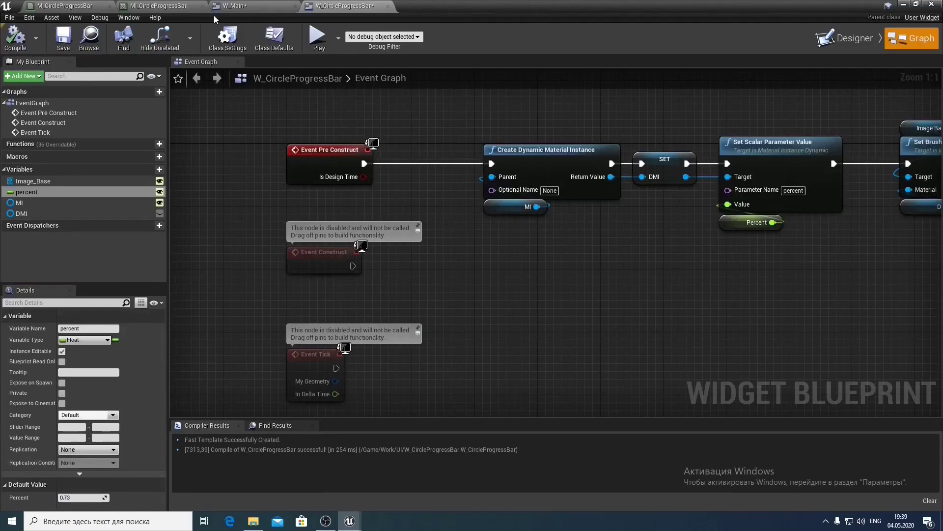
Raise the Percent of the first circle progress bar in W_Main to about 0.49 and save the widget
left_click(229, 6)
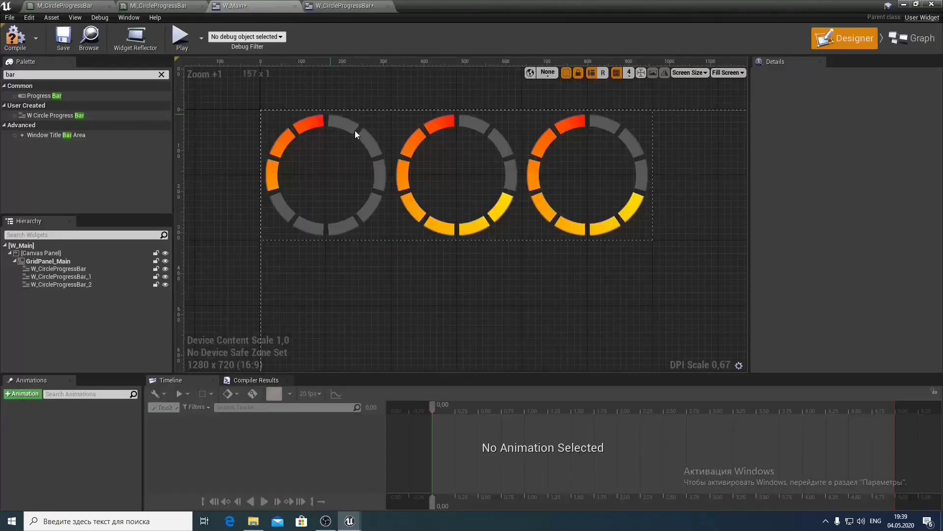
left_click(68, 41)
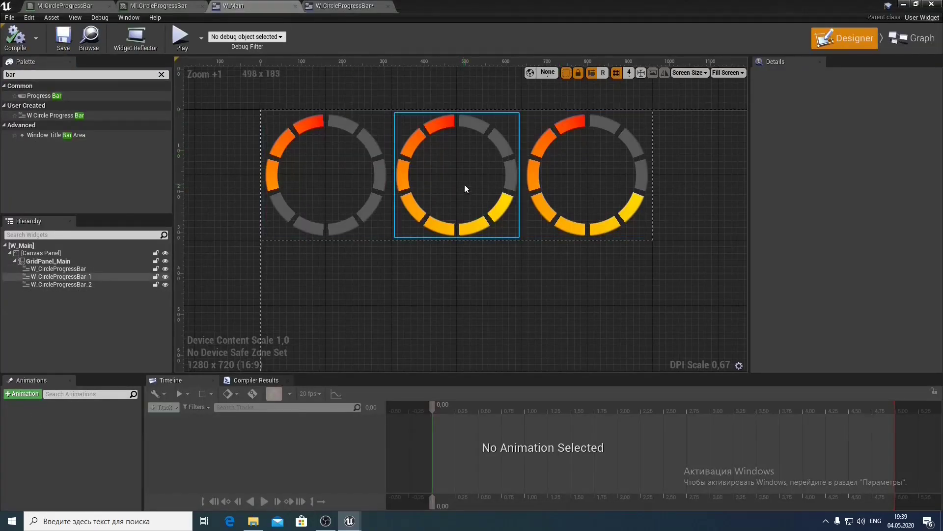
left_click(449, 258)
left_click(381, 206)
right_click_drag(525, 280, 485, 279)
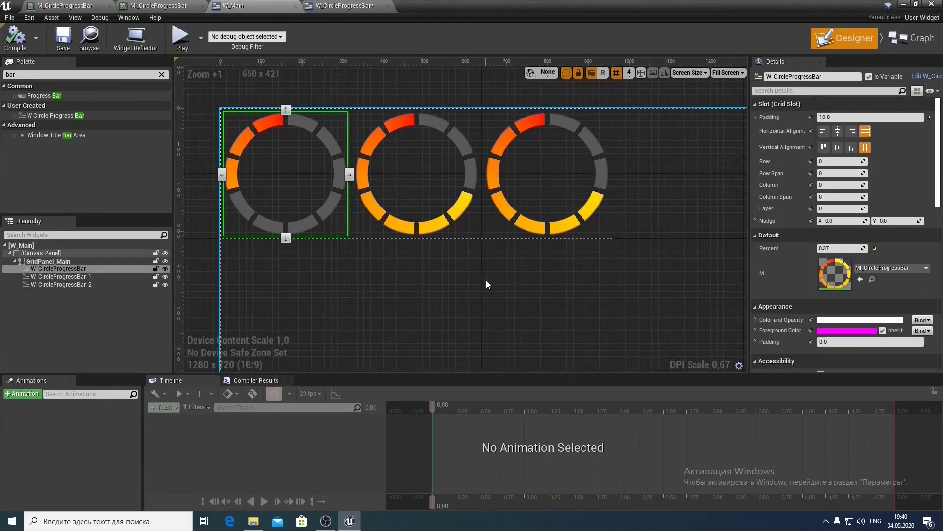
left_click_drag(841, 248, 857, 248)
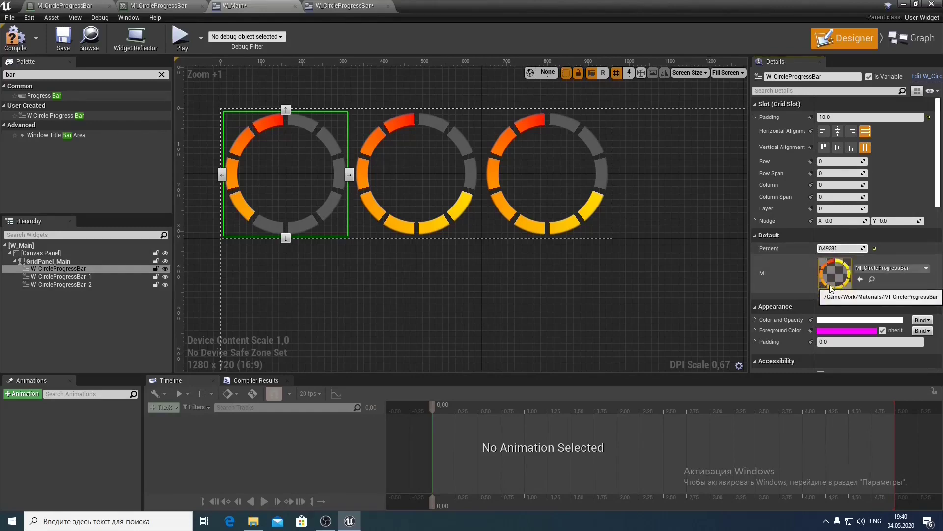
left_click(683, 284)
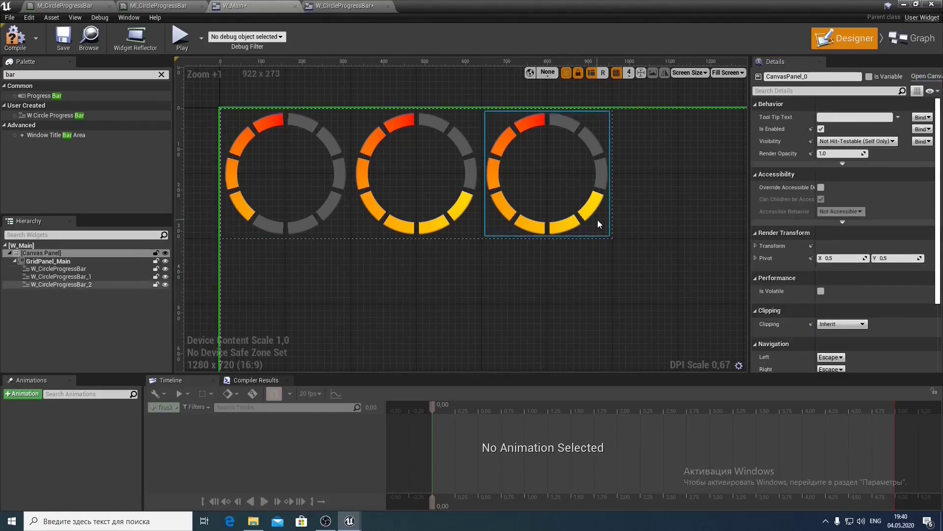
left_click(60, 37)
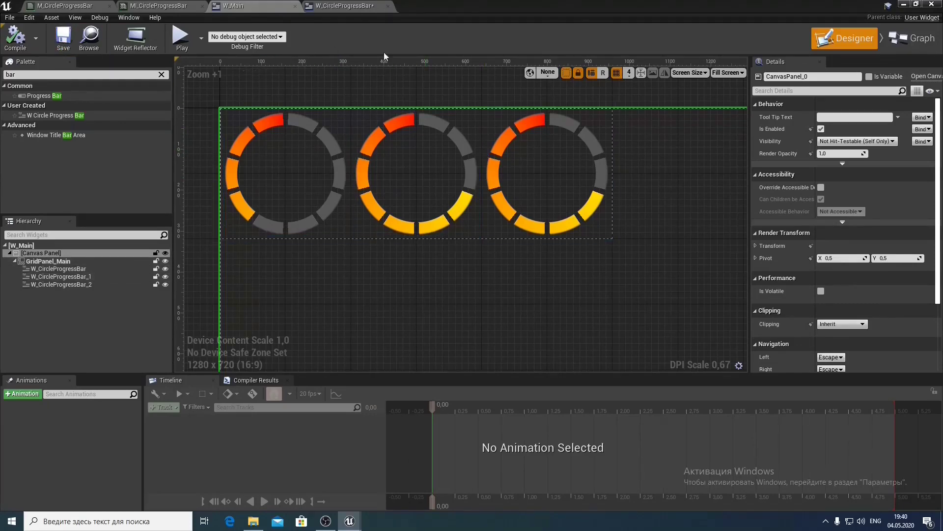
Select the third-person character in the level and open its ThirdPersonCharacter blueprint for editing
left_click(904, 6)
left_click(540, 249)
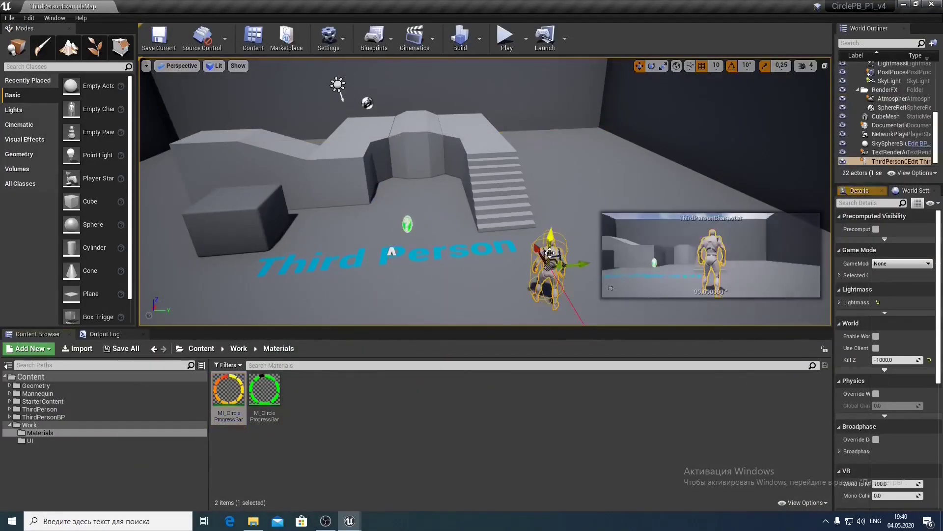
left_click(912, 163)
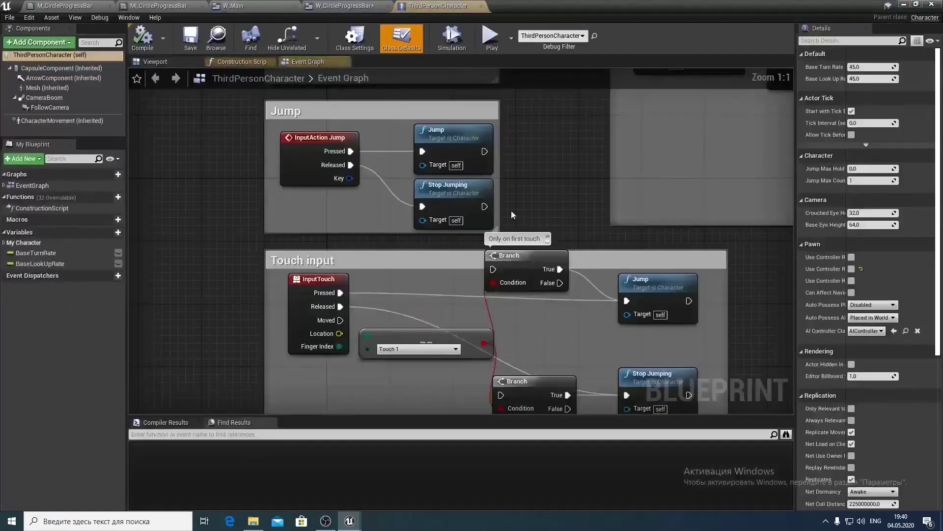
Add an Event BeginPlay node in the empty area below the Touch input group of the Event Graph
scroll(511, 210, "down", 5)
scroll(434, 227, "up", 4)
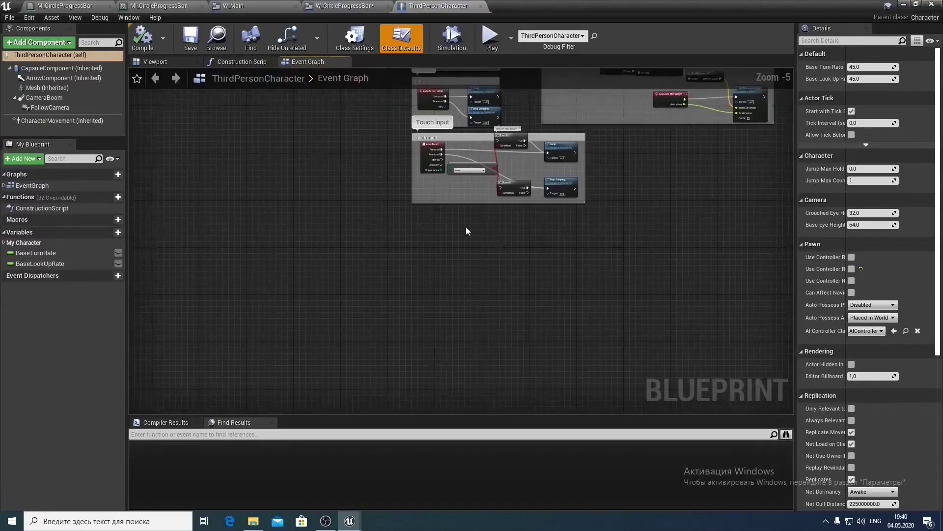
right_click(435, 221)
type("event be")
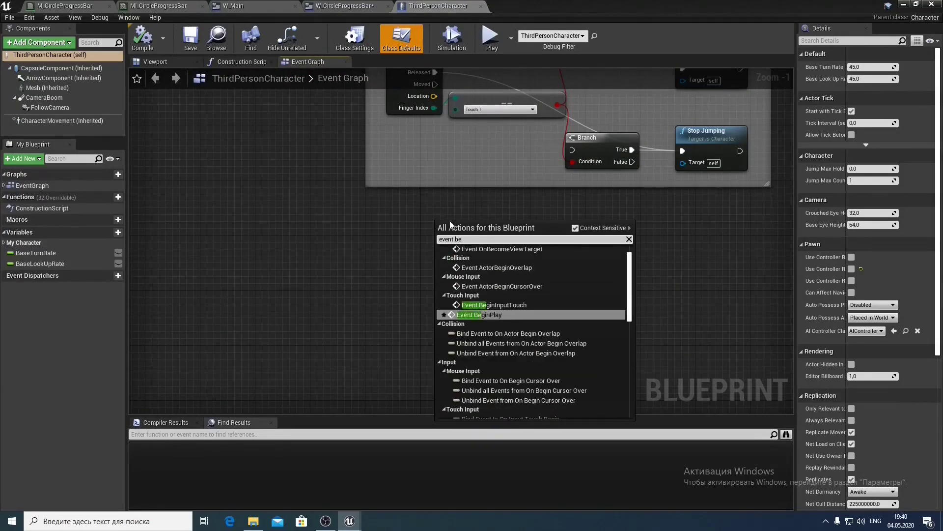
left_click(481, 315)
Add a Create Widget node driven by Event BeginPlay, align it with the event, and set its Class to W_Main
left_click_drag(395, 248, 454, 250)
type("create w")
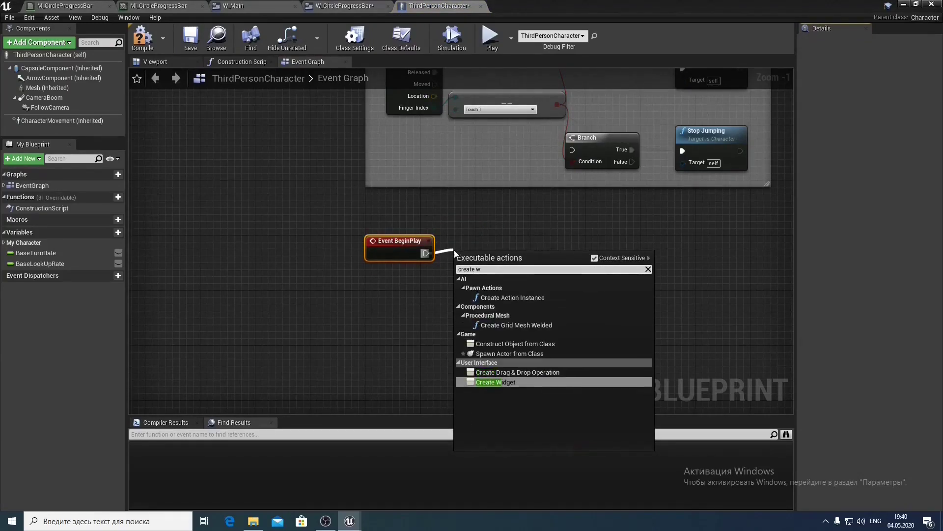
left_click(517, 382)
left_click_drag(512, 262, 519, 250)
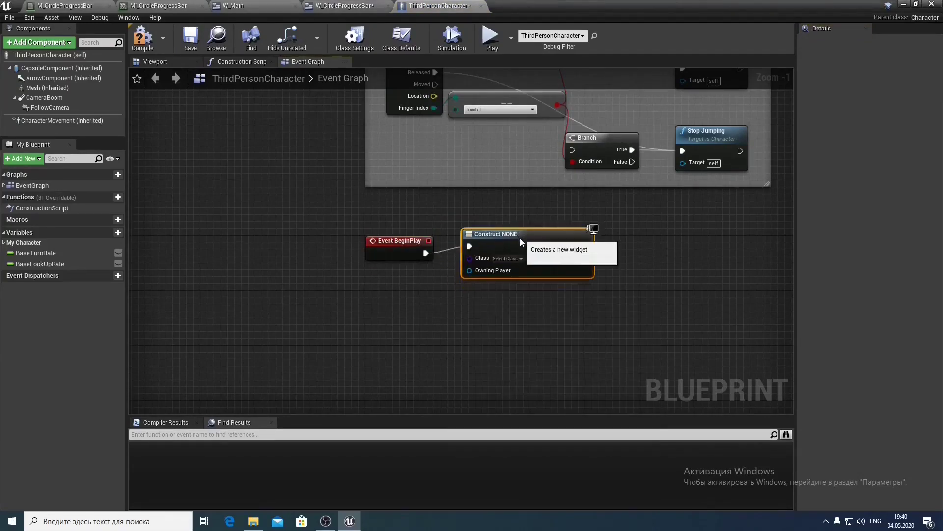
left_click(513, 266)
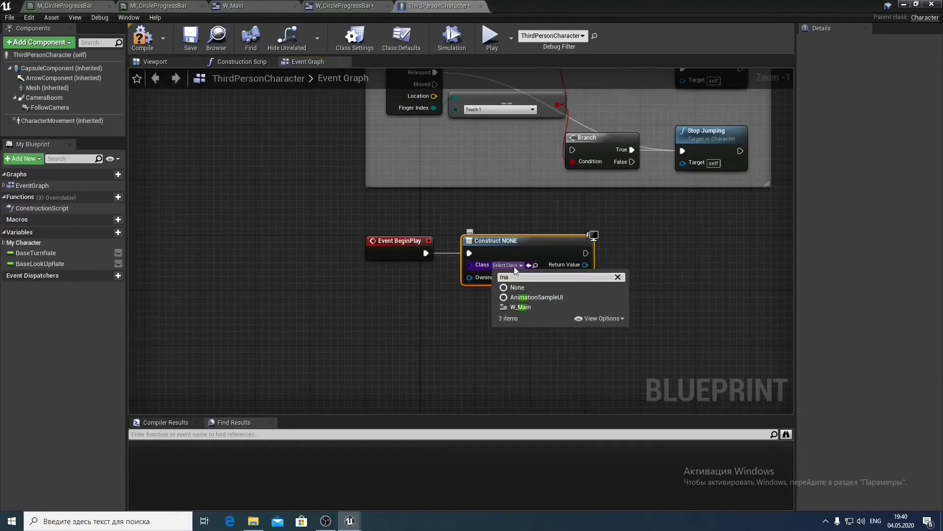
left_click(521, 316)
Promote the Return Value of the Create W Main Widget node to a variable named W_Main
right_click_drag(551, 254, 414, 239)
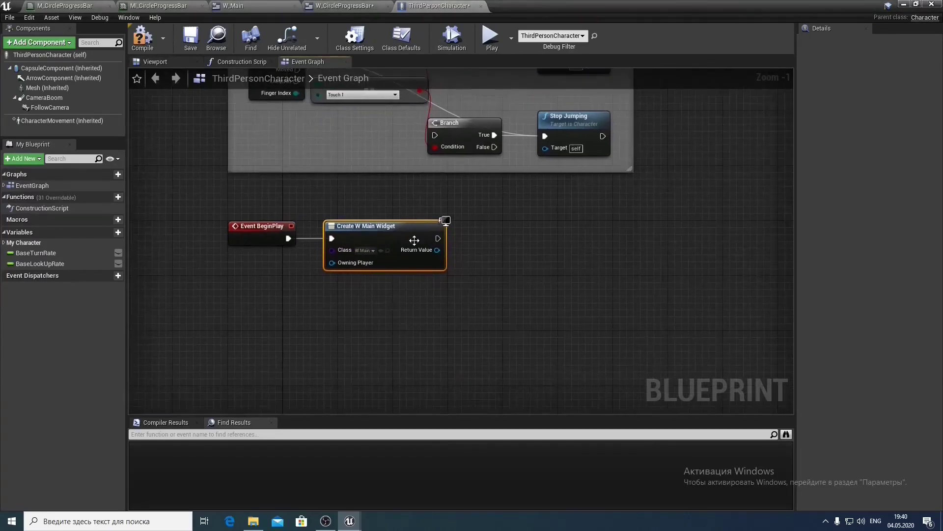
right_click(437, 250)
left_click(482, 261)
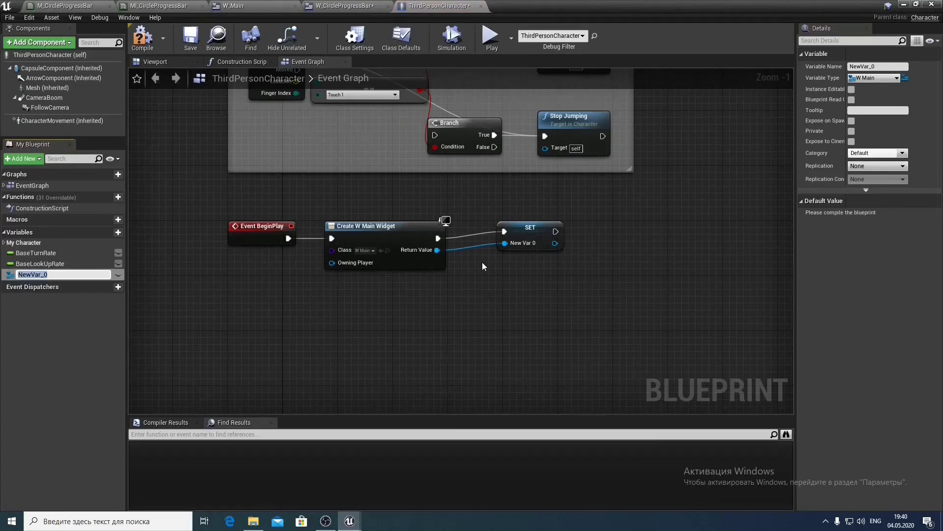
key("Return")
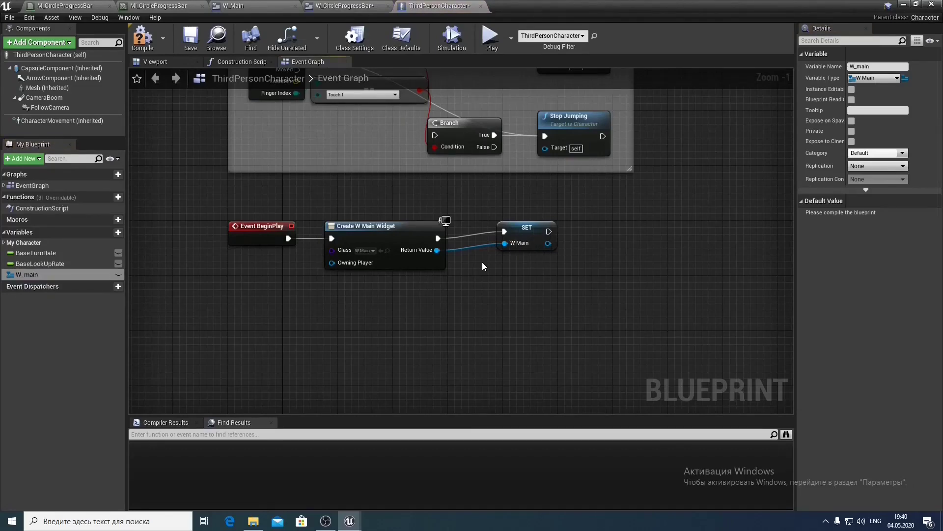
double_click(43, 274)
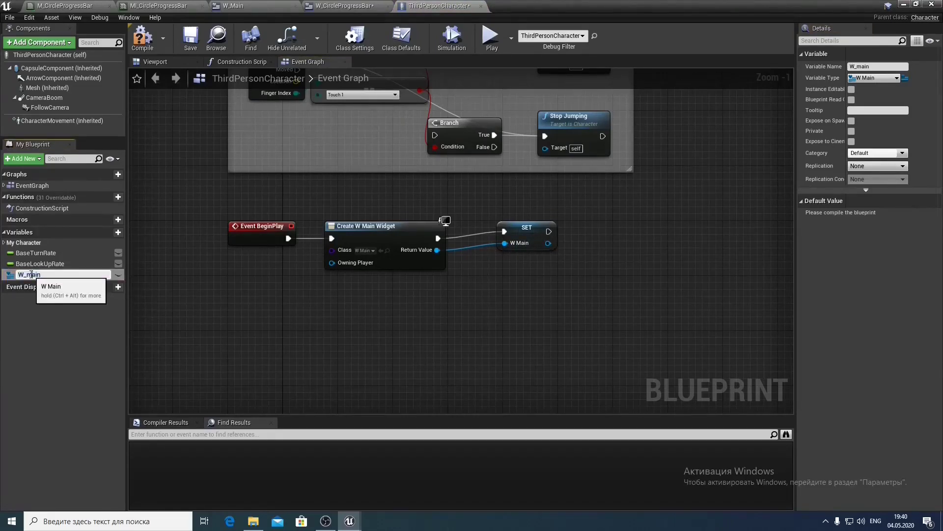
type("M")
key("Return")
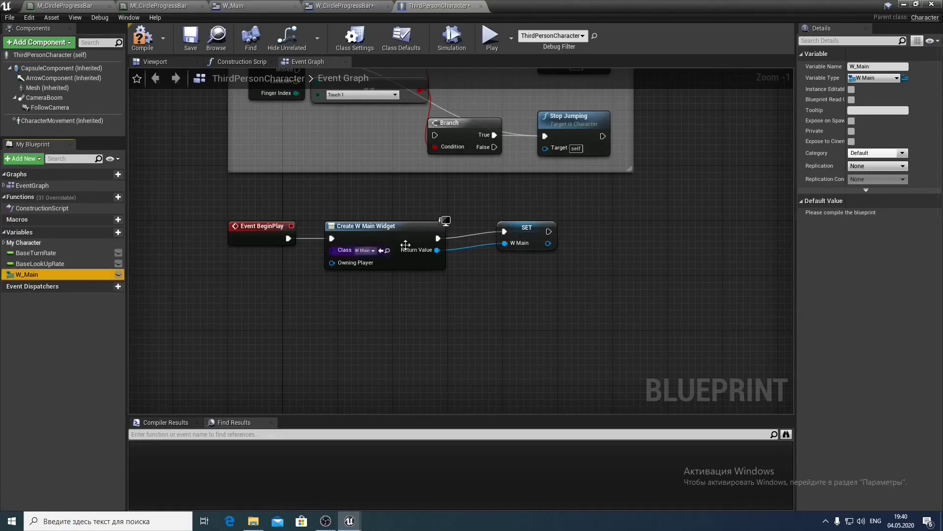
Align the W Main SET node beside the Create W Main Widget node and compile the blueprint
left_click_drag(528, 229, 494, 236)
right_click_drag(605, 248, 495, 237)
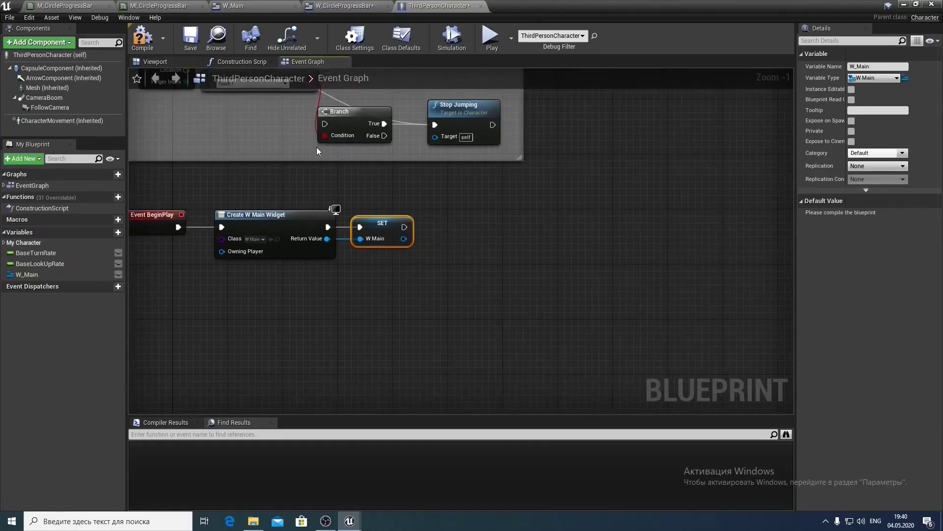
left_click(142, 45)
Add an Add to Viewport node after the W Main SET node, with the widget as its target
left_click_drag(403, 239, 431, 244)
type("add to vi")
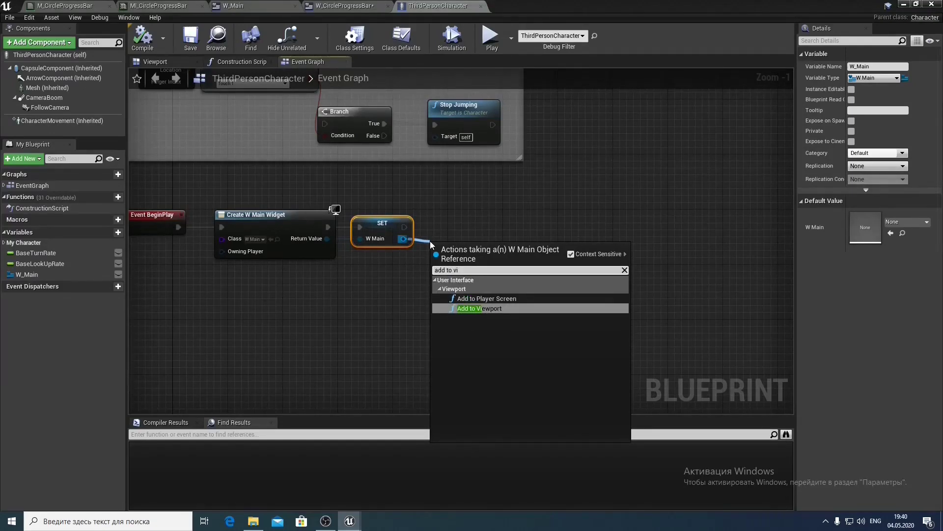
left_click(480, 310)
left_click(428, 227)
scroll(429, 227, "up", 1)
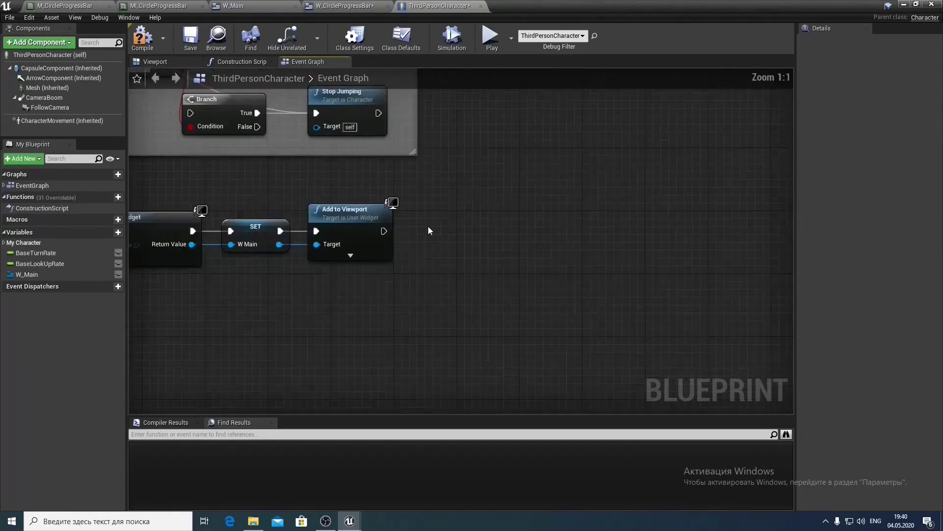
left_click(255, 233)
right_click_drag(387, 236, 395, 238)
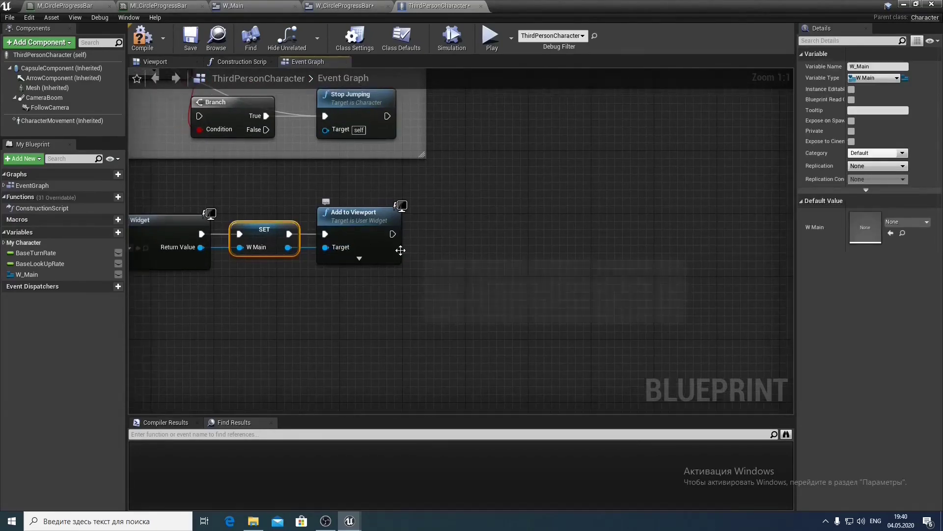
Place a W_Main getter past the Add to Viewport node, get its GridPanel_Main stacked beneath it, and save the blueprint
left_click_drag(27, 274, 518, 209)
left_click(516, 183)
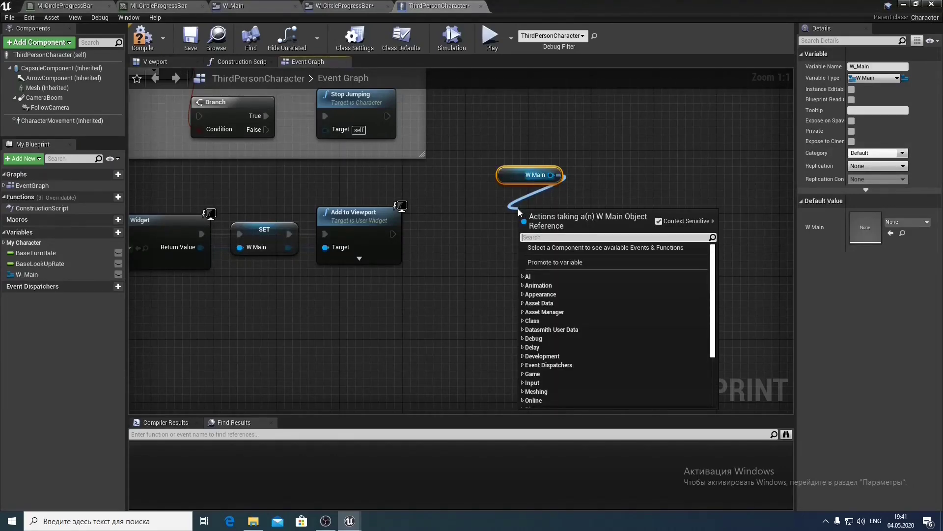
type("grid")
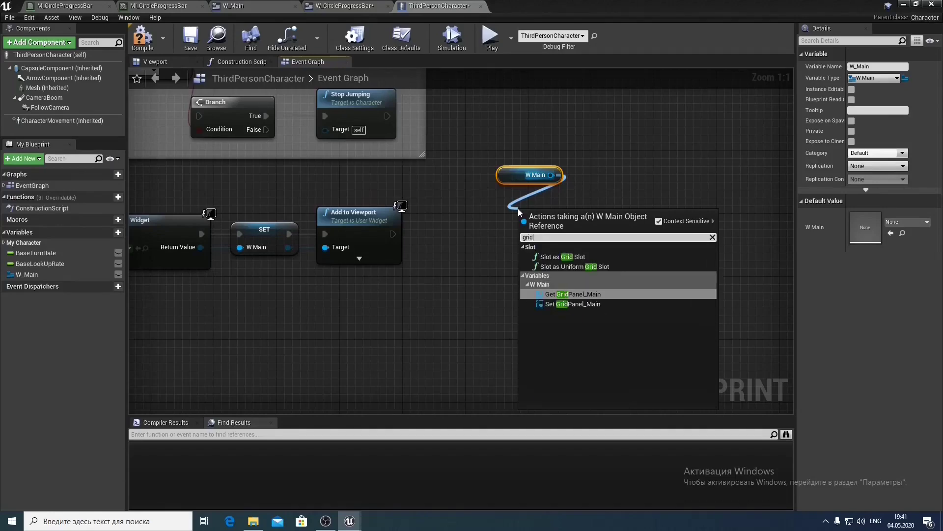
left_click(578, 297)
left_click_drag(561, 213, 516, 170)
left_click_drag(522, 191, 491, 192)
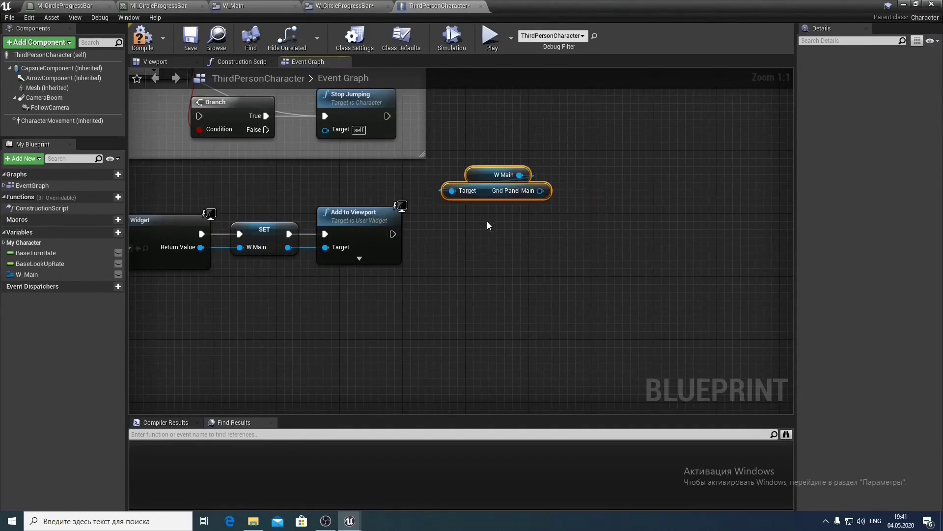
left_click(190, 39)
Inspect the individual circle progress bars placed under GridPanel_Main in the W_Main widget
left_click(233, 6)
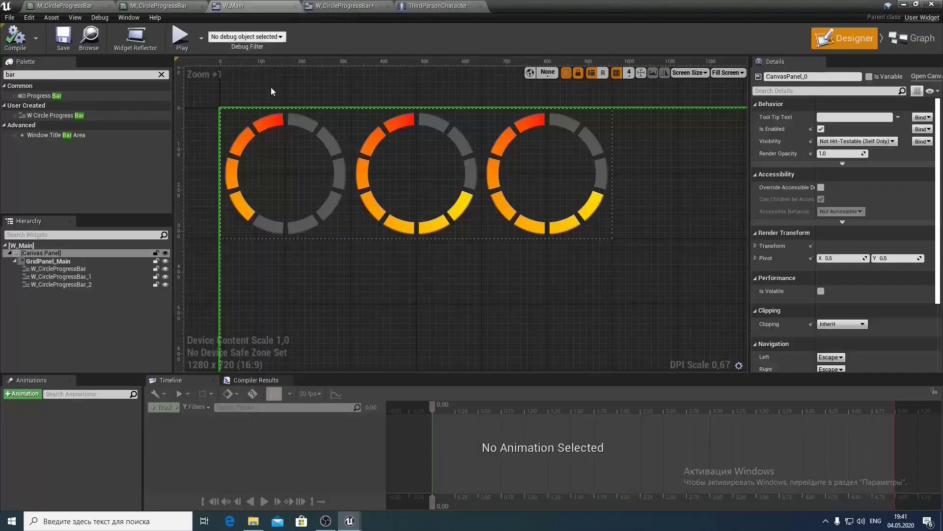
left_click(112, 261)
left_click(89, 269)
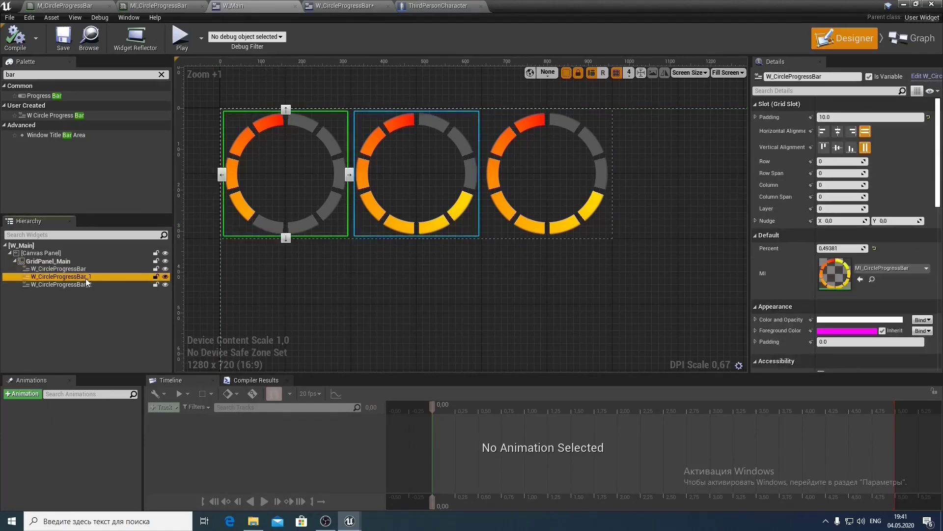
left_click(85, 276)
left_click(87, 285)
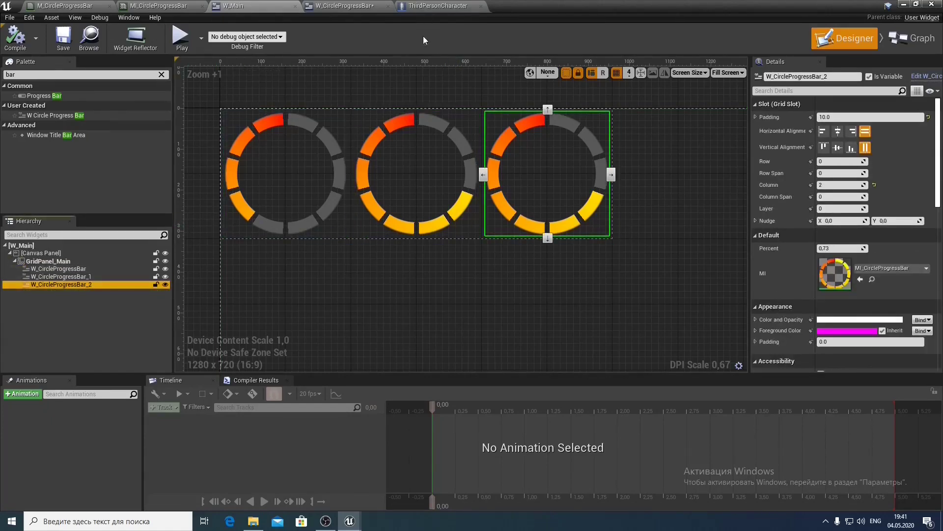
In ThirdPersonCharacter, add a Get All Children node targeting Grid Panel Main and place it beneath the getters
left_click(425, 4)
left_click_drag(540, 191, 560, 224)
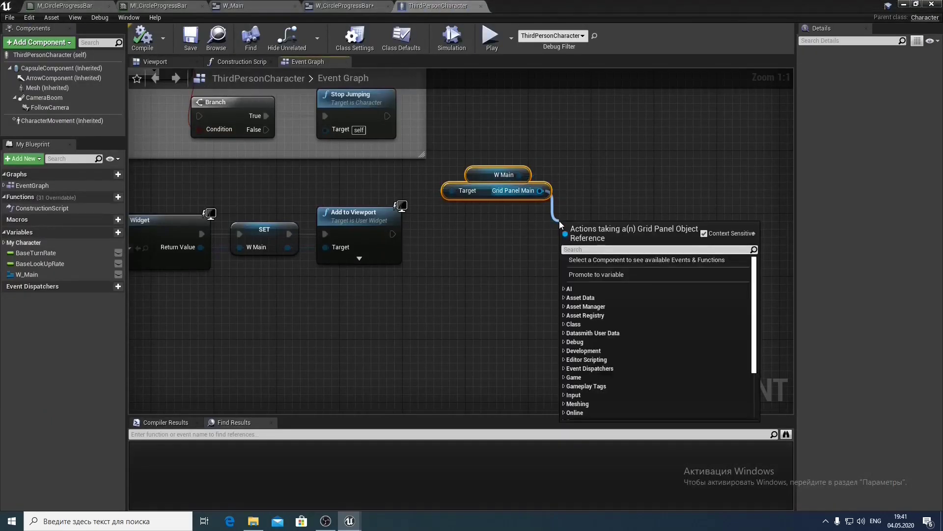
type("ch")
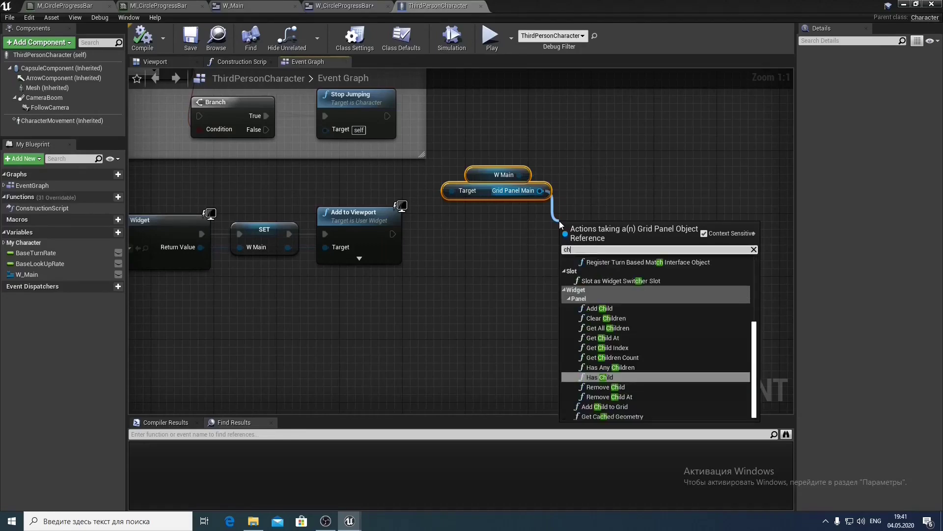
type("ildre")
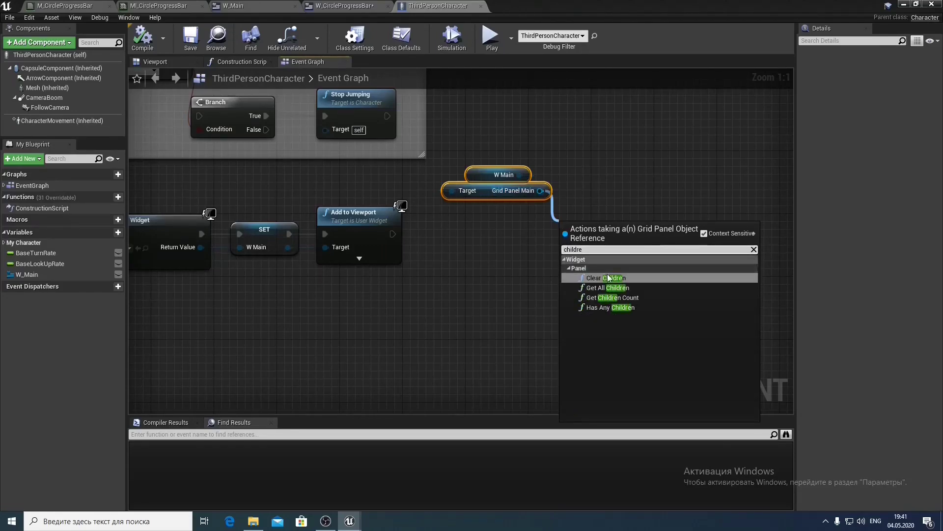
left_click(618, 287)
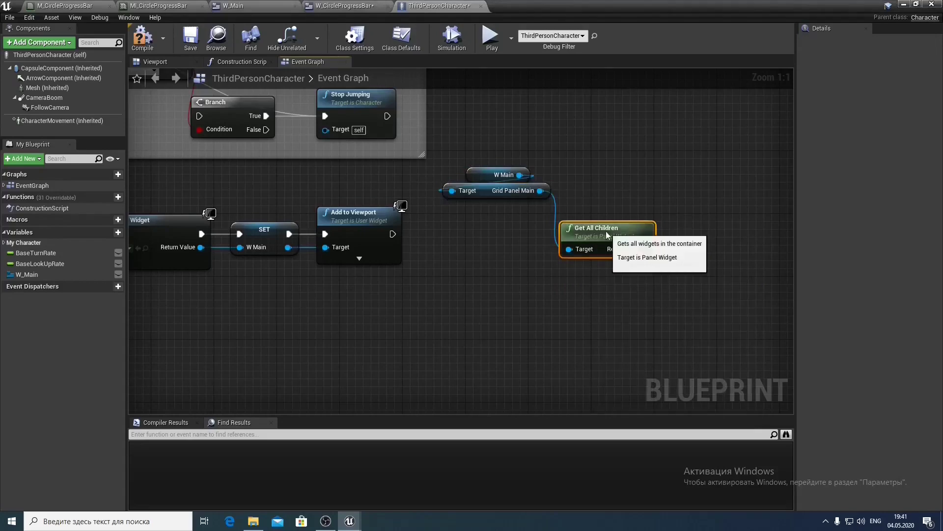
left_click_drag(606, 233, 497, 210)
Loop over the grid's children with a For Each Loop run after Add to Viewport, and stack the source nodes above it
left_click_drag(465, 153, 548, 239)
type("for each")
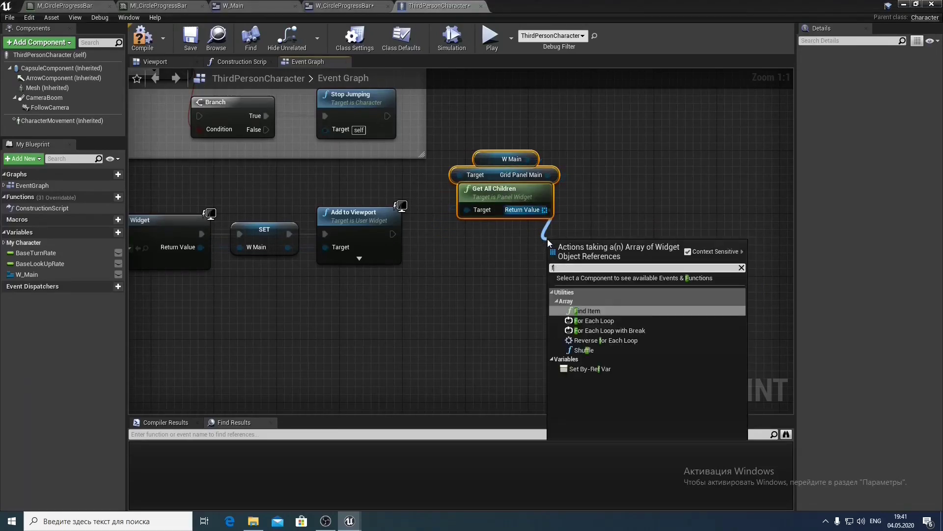
key("Return")
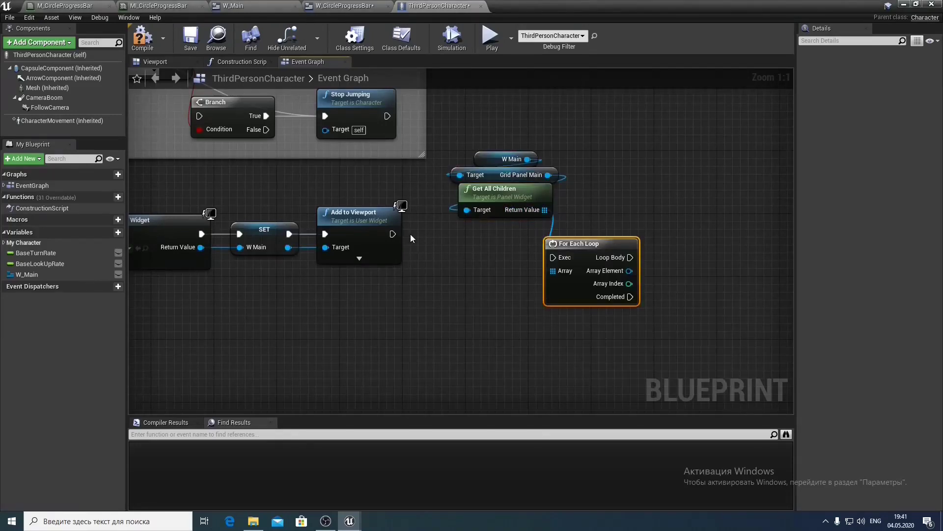
left_click_drag(392, 234, 495, 236)
left_click_drag(462, 145, 502, 194)
left_click_drag(503, 194, 501, 188)
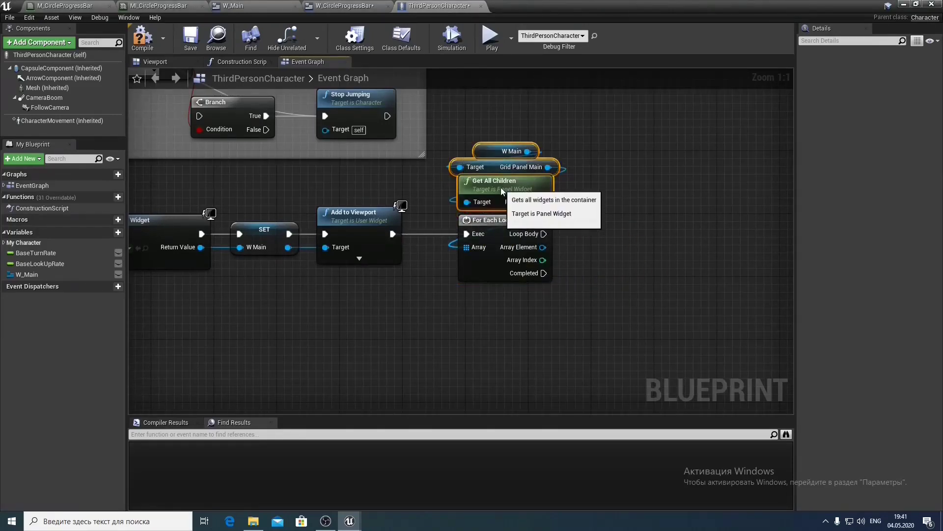
left_click(560, 219)
Promote the cast's As W Circle Progress Bar output to a variable named Bars and delete its SET node
right_click_drag(643, 228, 518, 210)
right_click(528, 218)
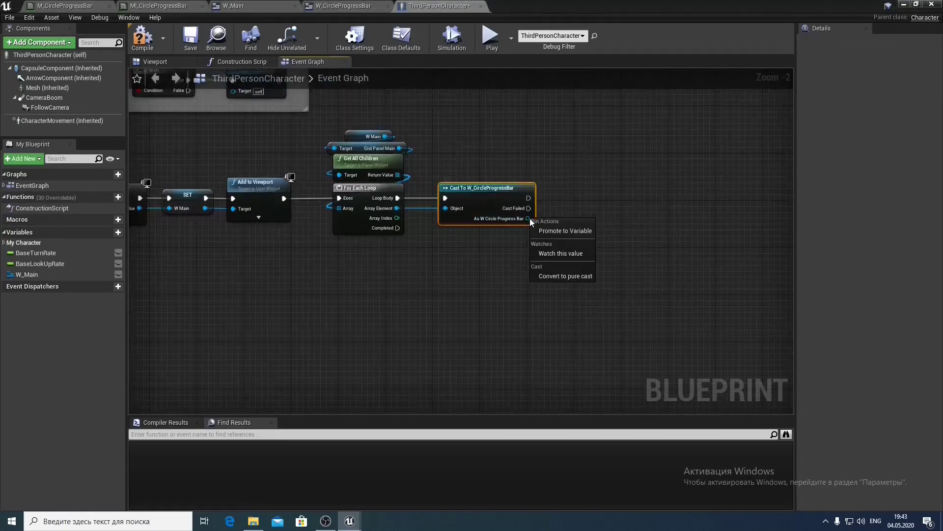
left_click(572, 235)
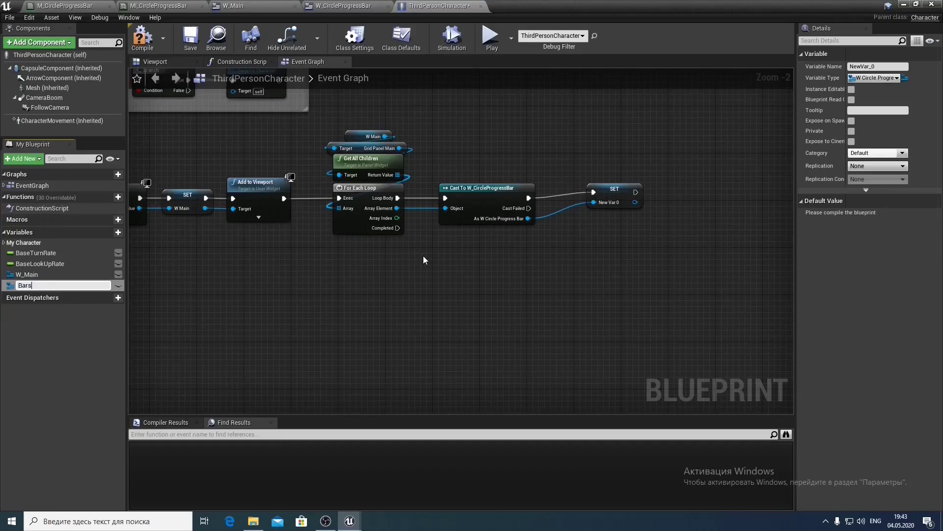
key("Return")
left_click(601, 193)
key("Delete")
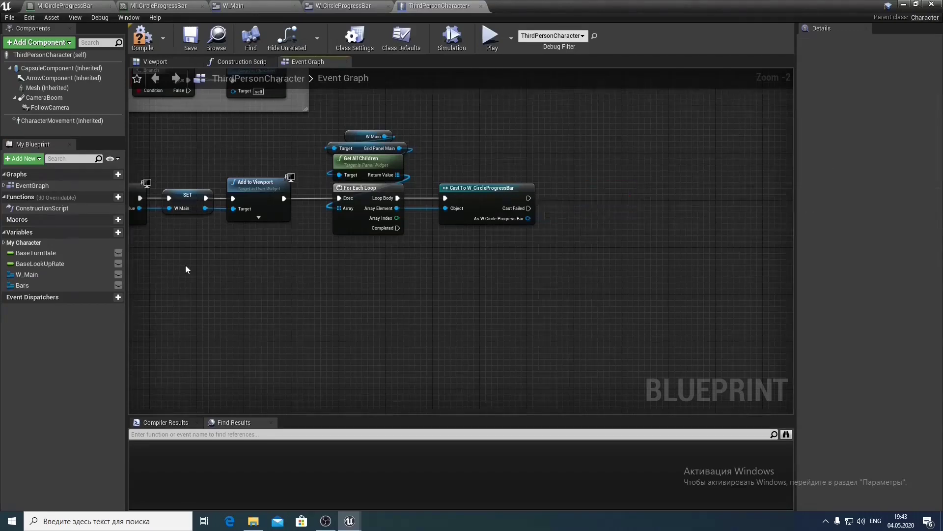
Change the Bars variable from a single reference to an array
left_click(73, 285)
left_click(905, 78)
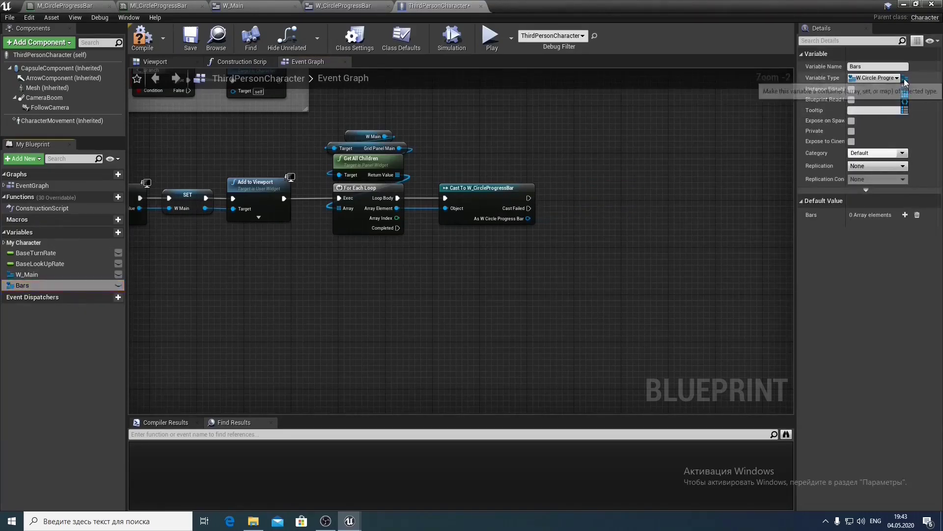
left_click(904, 93)
Add each cast progress bar to the Bars array with an Add node run after the successful cast, placed beside it
left_click_drag(29, 287, 595, 220)
left_click(584, 175)
type("add")
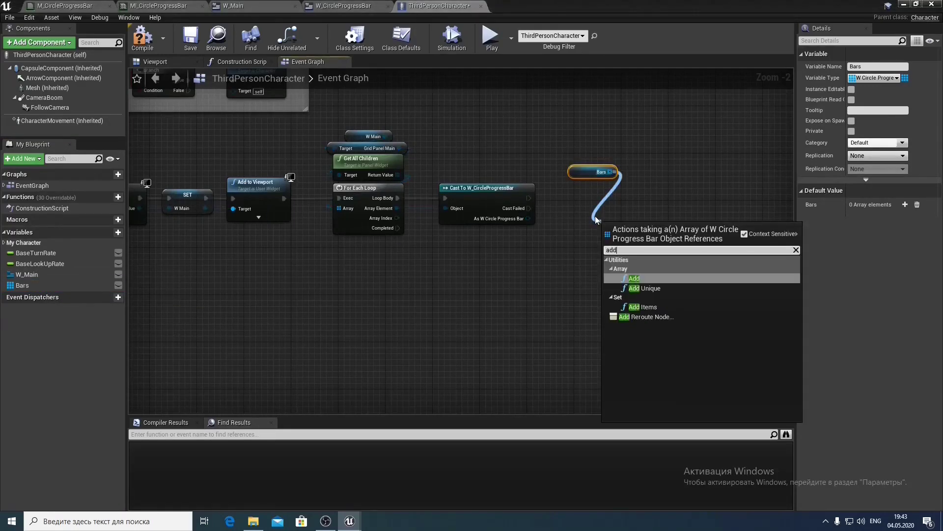
key("Return")
left_click_drag(529, 198, 604, 194)
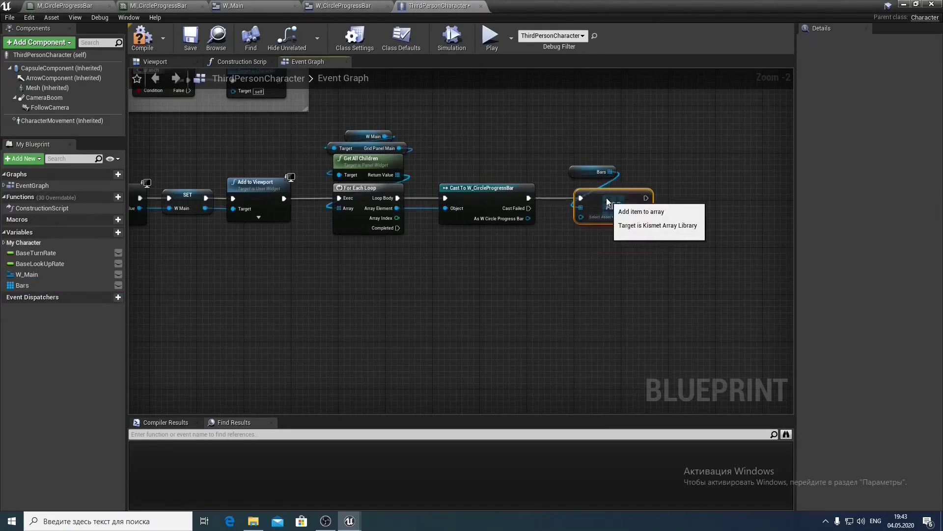
left_click_drag(528, 218, 577, 199)
left_click(594, 199, "ctrl")
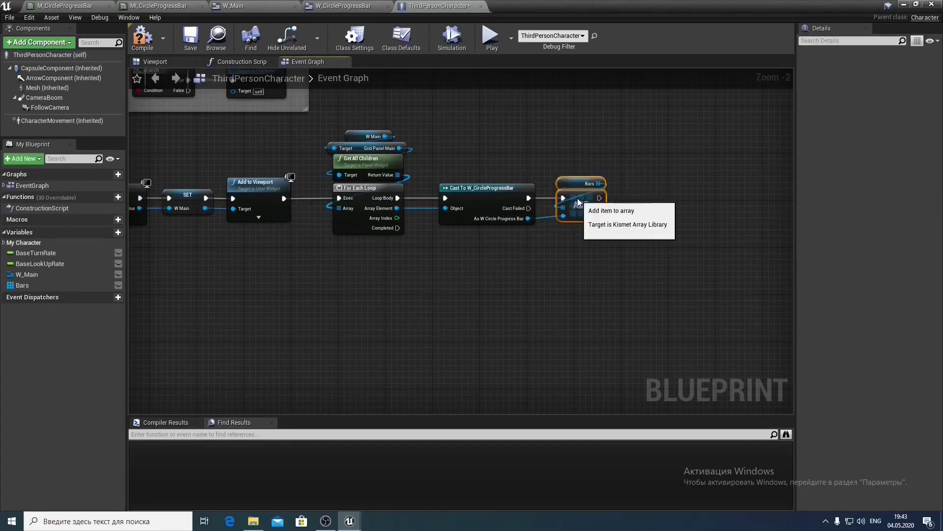
left_click(462, 254)
Place a getter for the Bars array near the Event Tick node
right_click_drag(452, 247, 616, 206)
right_click_drag(423, 220, 555, 210)
left_click_drag(38, 286, 397, 235)
left_click(368, 214)
type("a")
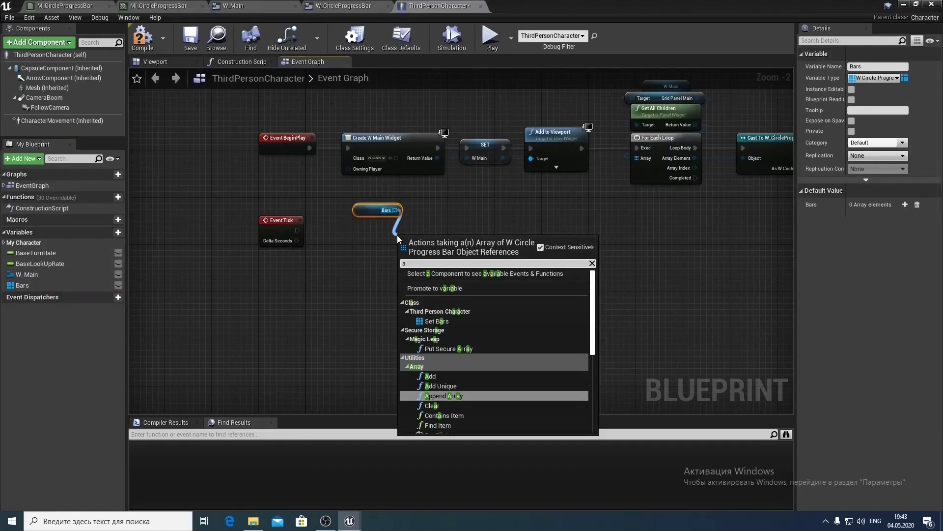
type("dd")
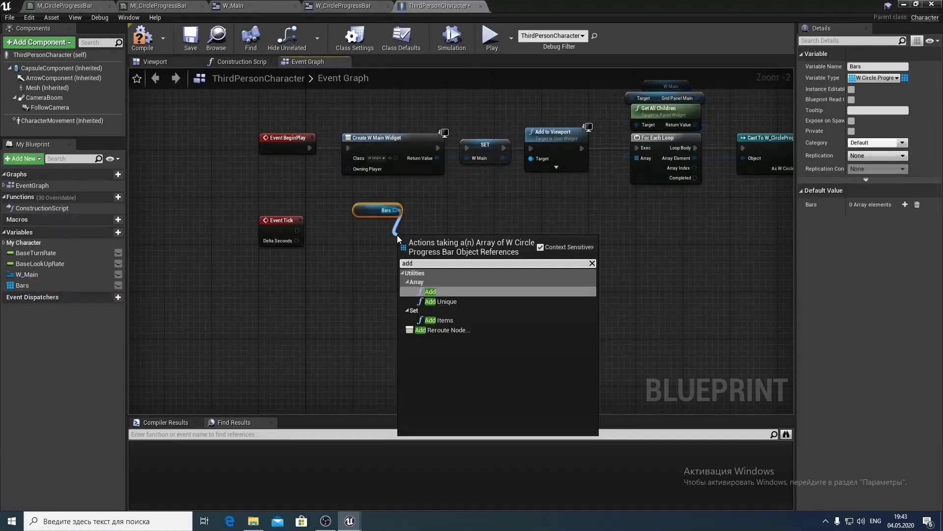
left_click(446, 291)
left_click_drag(429, 247, 392, 243)
key("Delete")
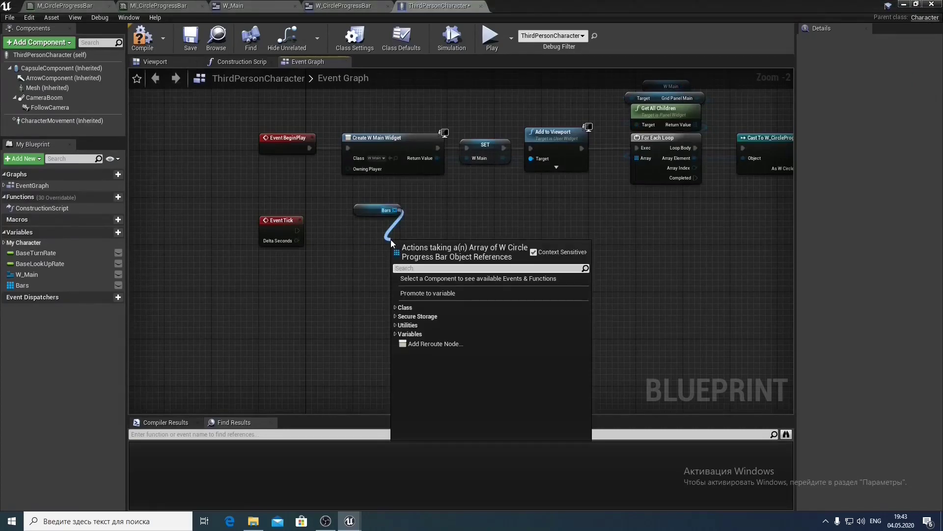
Loop over the Bars array with a For Each Loop driven by Event Tick, keeping the Bars getter just above it
type("for")
key("Return")
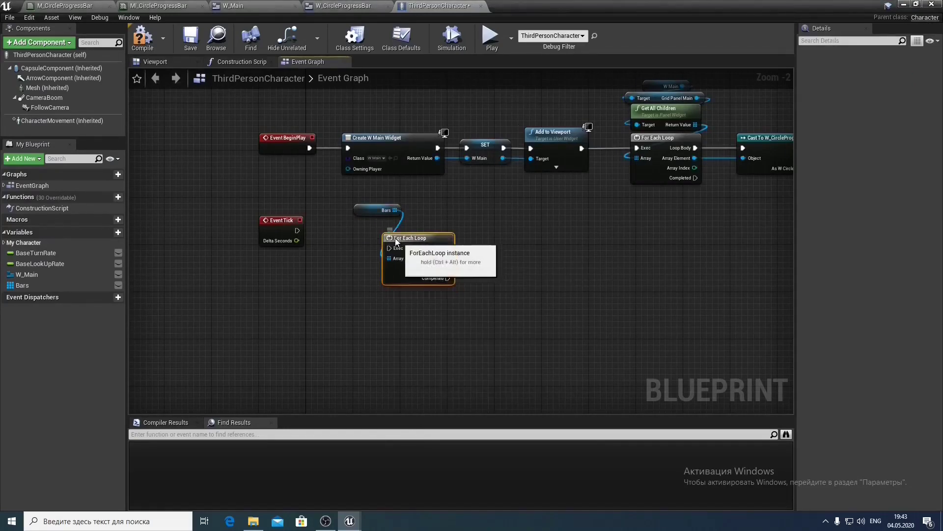
left_click_drag(296, 230, 353, 230)
left_click(362, 211)
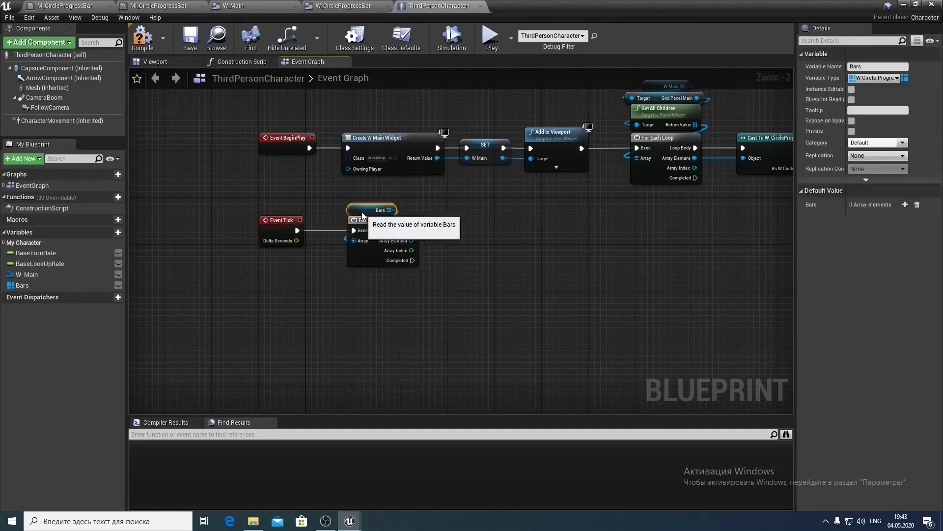
left_click(475, 222)
Add a Set Percent node targeting the loop's Array Element and run it from the Loop Body
right_click_drag(447, 208, 390, 183)
scroll(390, 183, "up", 1)
left_click_drag(351, 220, 387, 220)
type("perc")
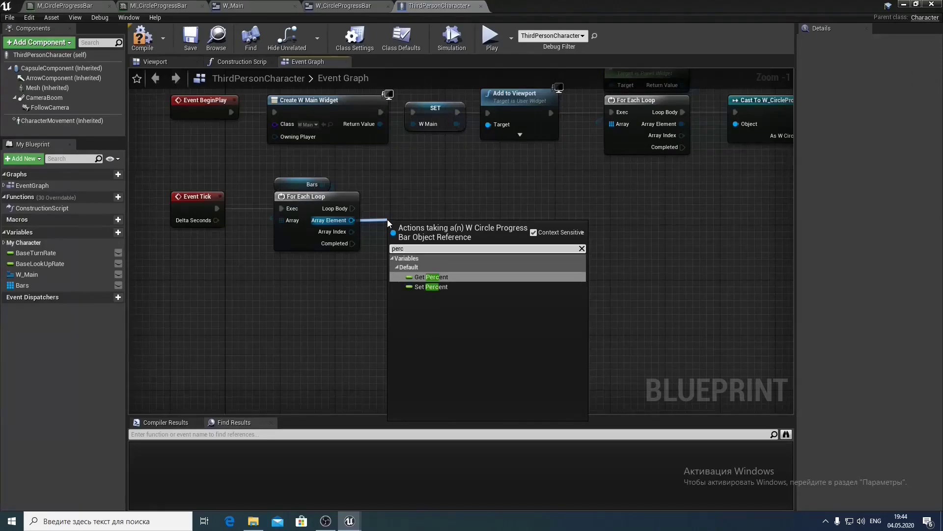
left_click(427, 288)
left_click_drag(400, 231, 441, 203)
left_click_drag(352, 209, 476, 211)
right_click_drag(425, 268, 421, 238)
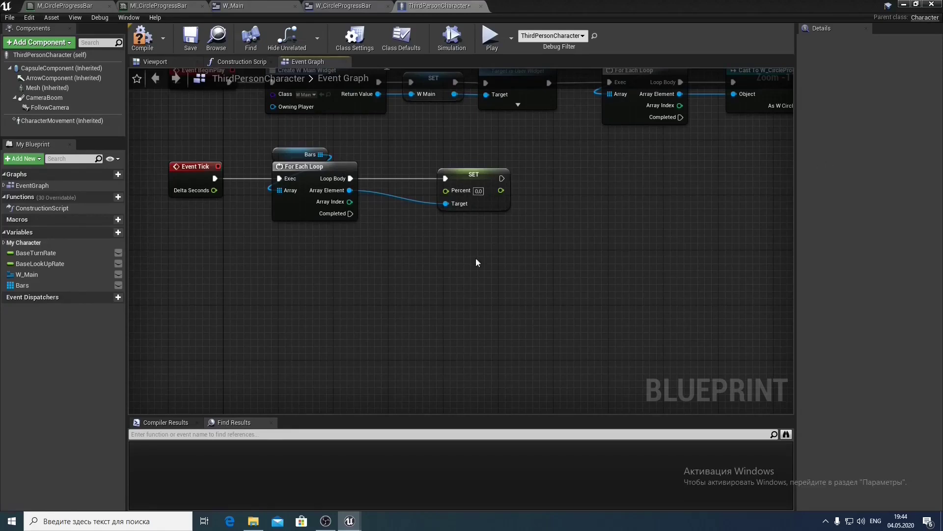
Add a Get Time Seconds node in the empty area below the Event Tick loop
right_click_drag(476, 262, 440, 258)
right_click(423, 266)
type("ge")
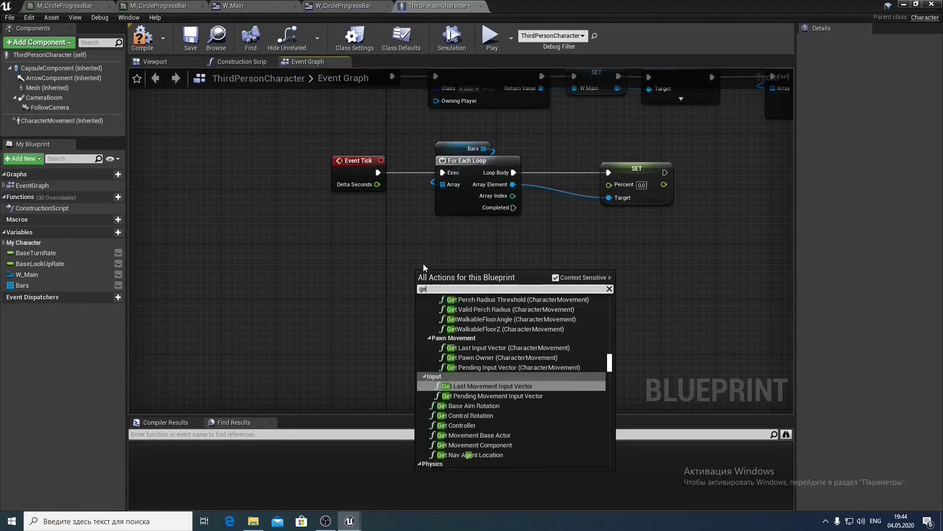
type("t time")
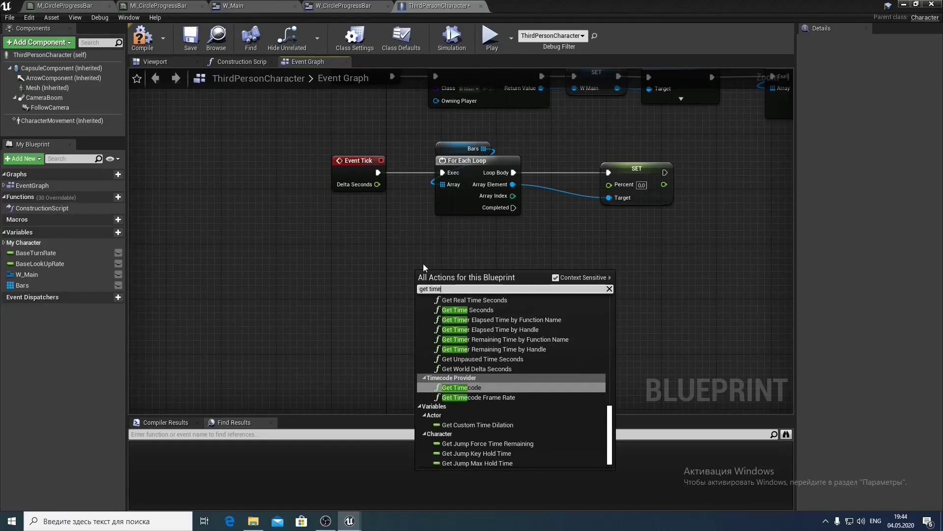
left_click(484, 312)
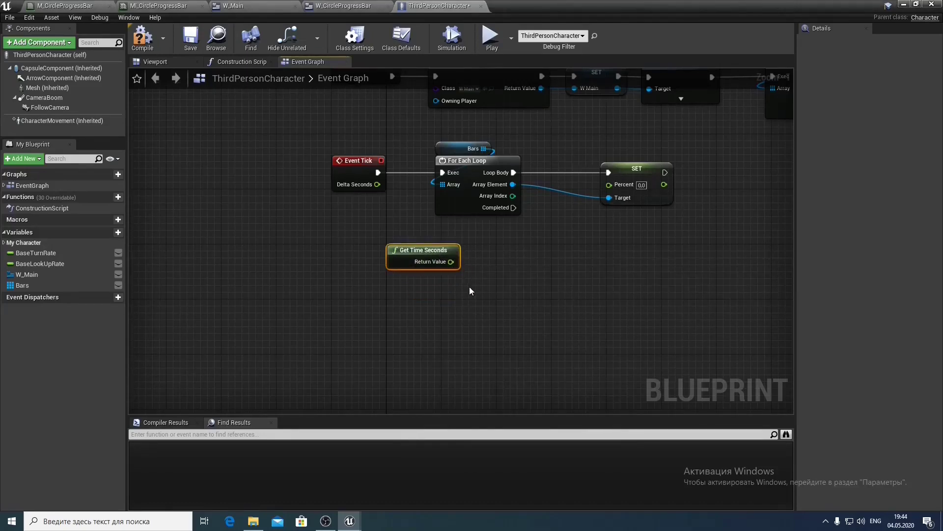
Divide the Get Time Seconds value by 5.0 with a float / float node
left_click_drag(451, 261, 460, 288)
type("/")
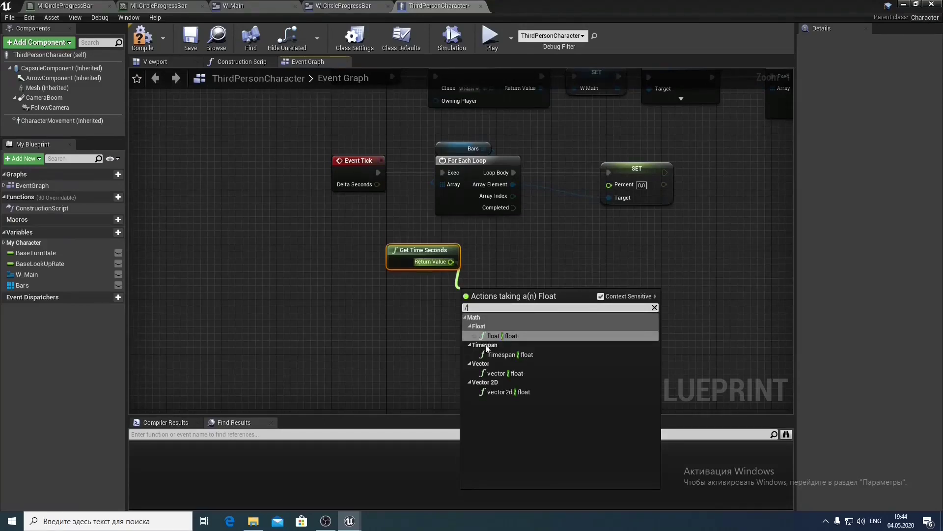
left_click(508, 335)
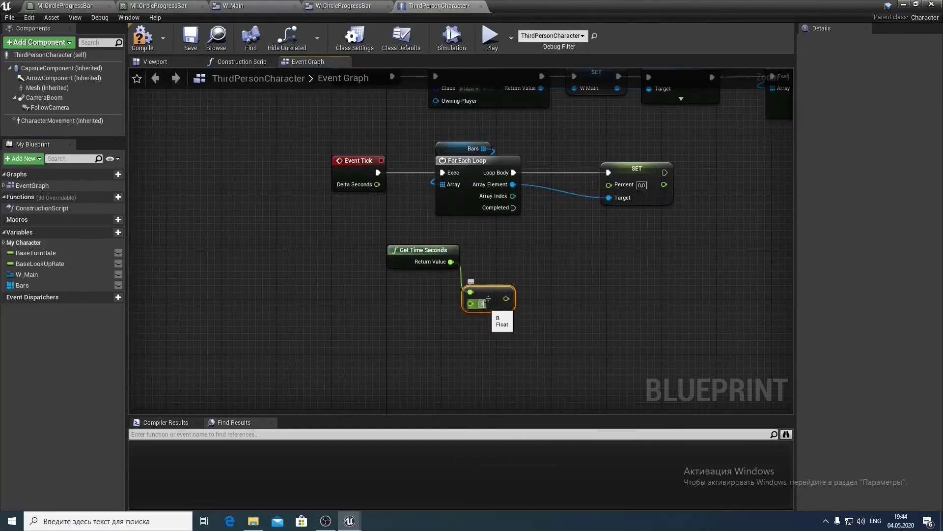
Feed the division result through a SIN node followed by an ABS node
left_click_drag(492, 289, 564, 279)
type("sin")
key("Return")
type("abs")
key("Return")
Multiply the ABS result by 1.02 with a float * float node placed directly beneath ABS, and save the blueprint
type("*")
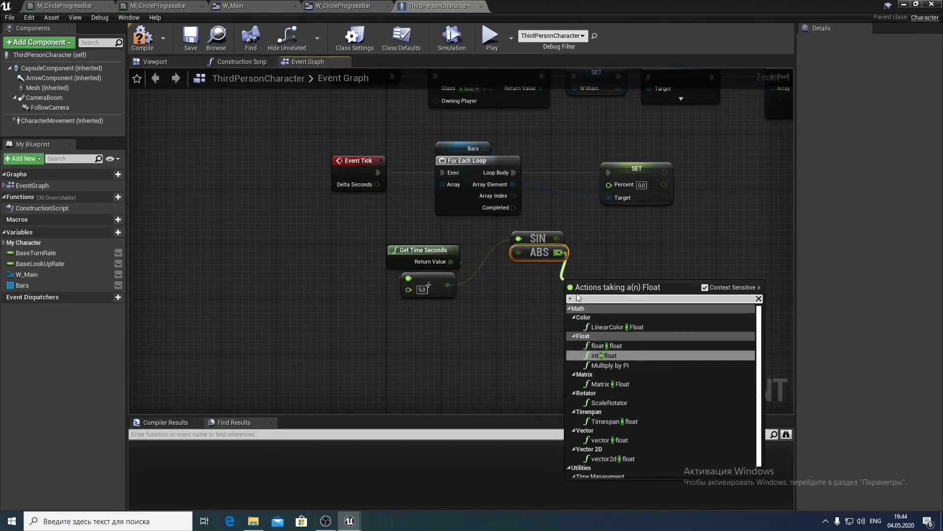
left_click(608, 345)
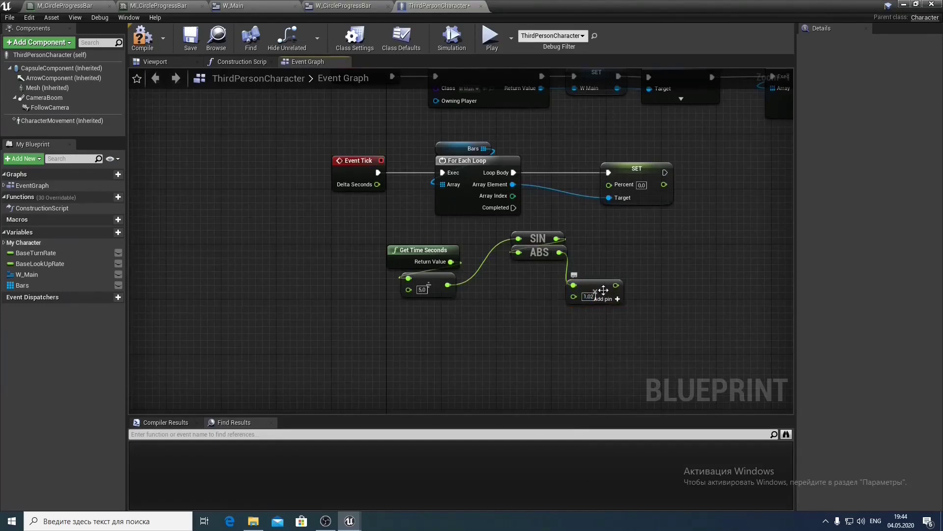
left_click_drag(603, 289, 546, 269)
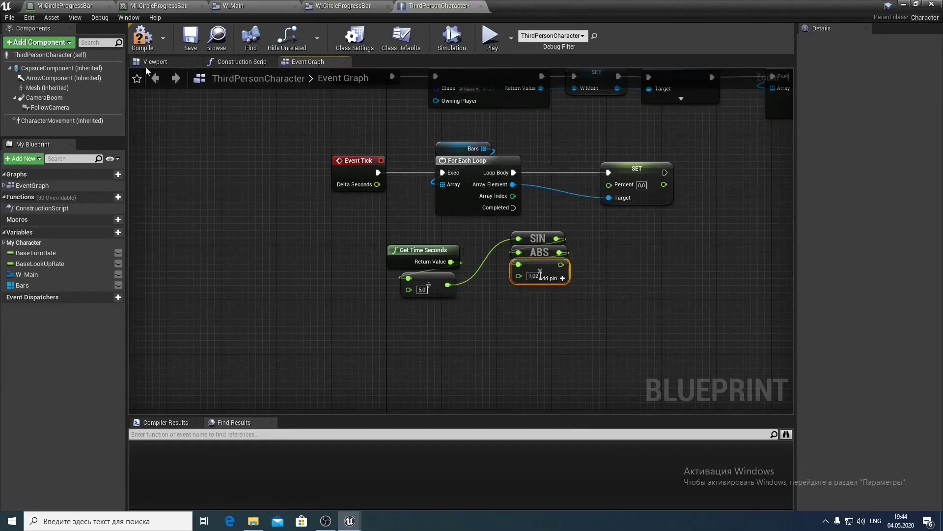
left_click(191, 38)
Connect the multiplication result to the SET node's Percent input and compile ThirdPersonCharacter
right_click_drag(455, 243, 401, 239)
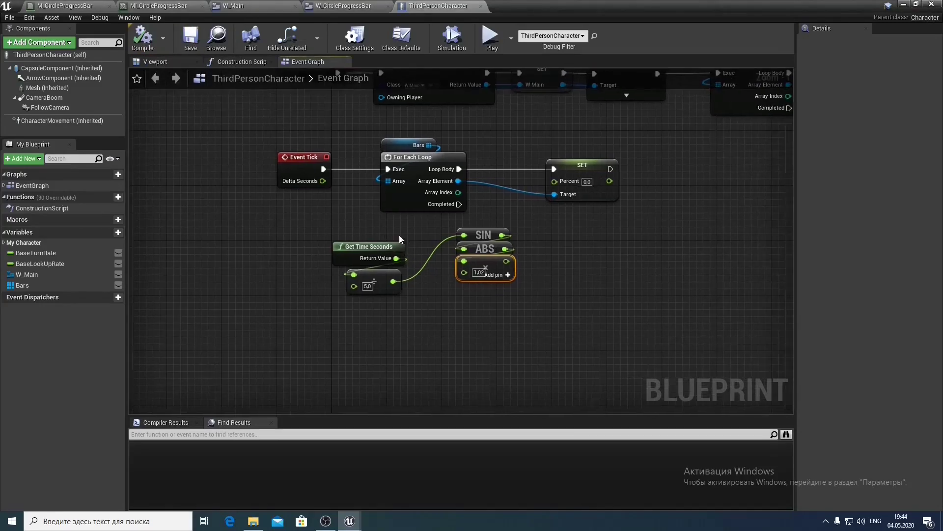
right_click_drag(574, 198, 512, 222)
left_click_drag(522, 193, 550, 193)
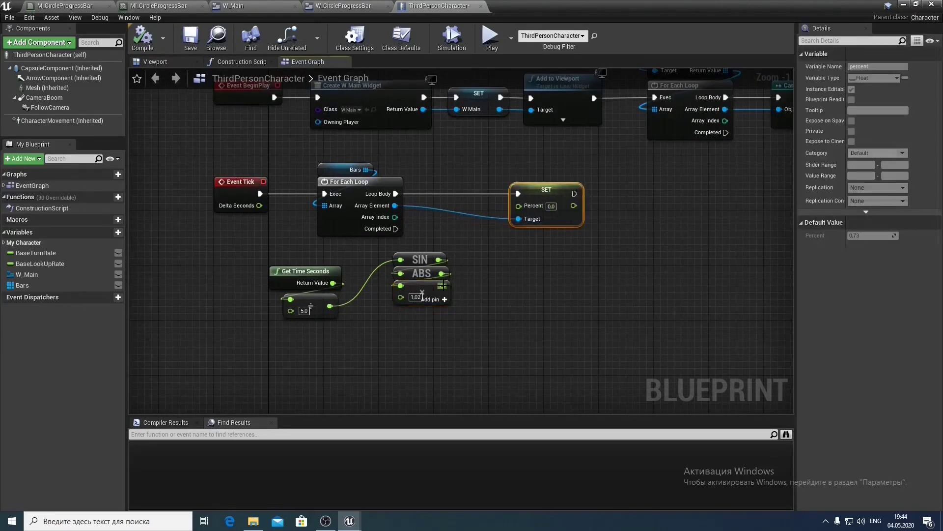
left_click_drag(443, 285, 518, 207)
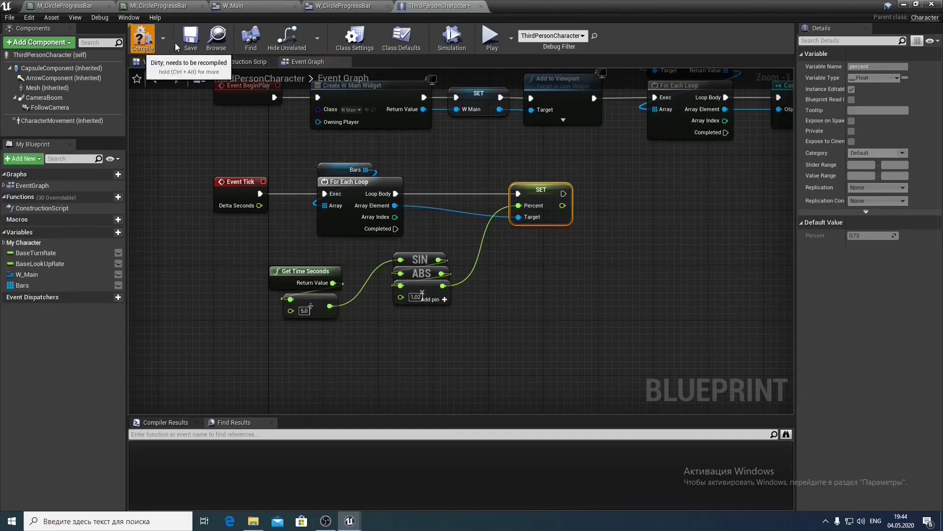
left_click(142, 37)
right_click_drag(378, 138, 368, 188)
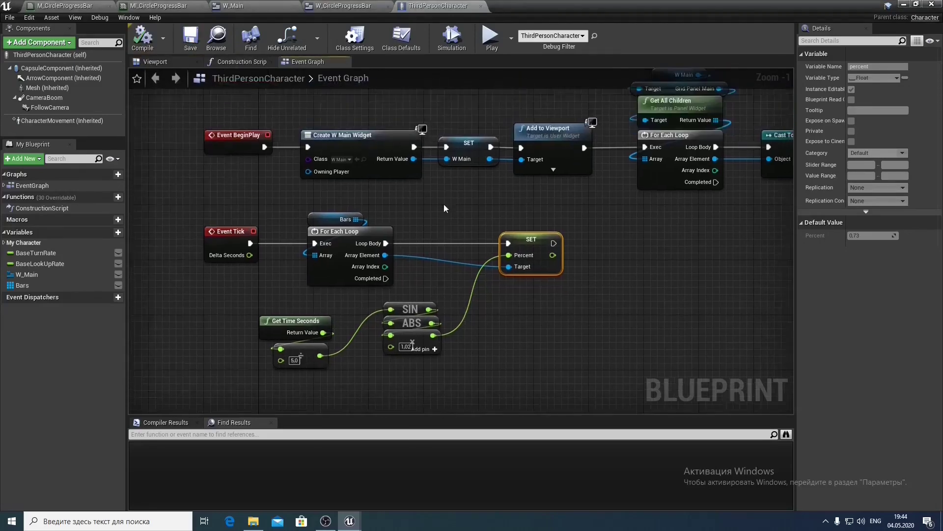
In the W_CircleProgressBar event graph, copy the Set Scalar Parameter Value node with its Percent getter and paste them beside Event Tick
left_click(348, 6)
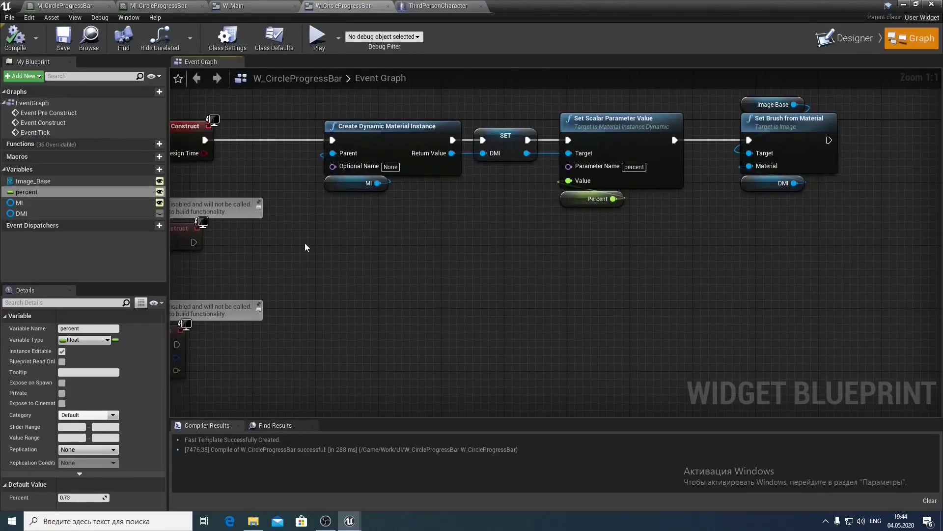
right_click_drag(304, 242, 450, 196)
scroll(455, 192, "down", 1)
right_click_drag(695, 196, 641, 247)
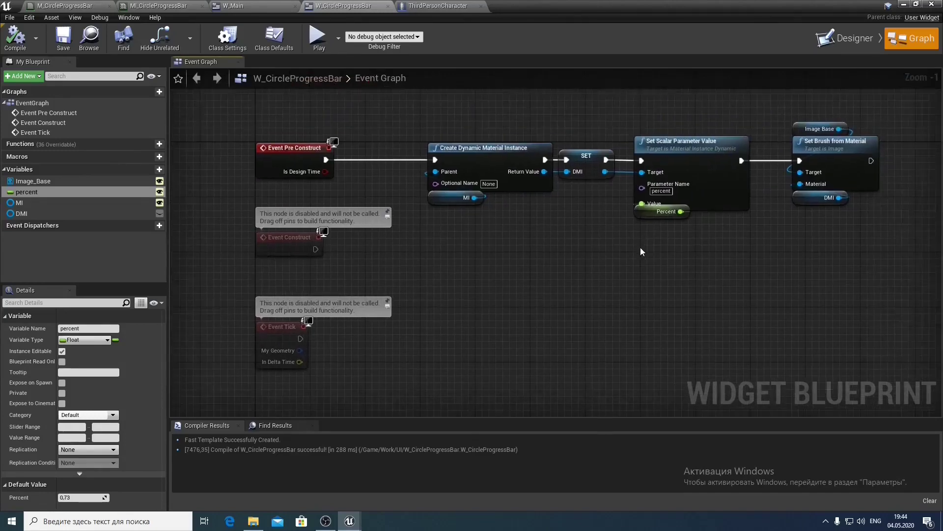
left_click_drag(645, 220, 645, 227)
left_click(669, 205, "ctrl")
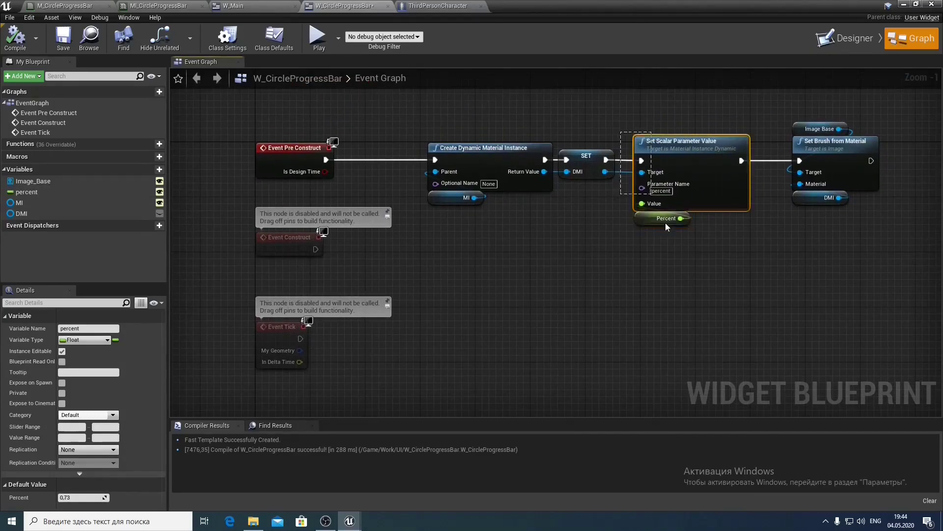
key("ctrl+c")
key("ctrl+v")
right_click_drag(415, 351, 531, 265)
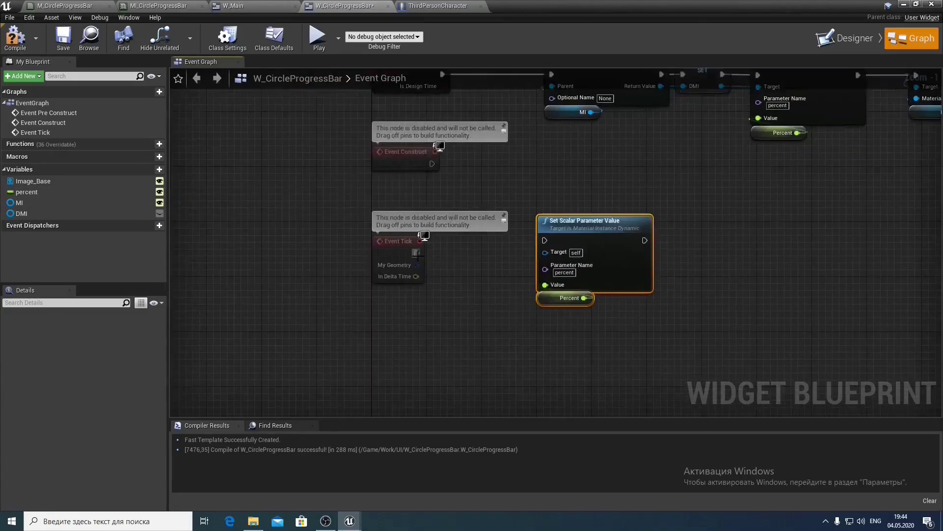
Run the pasted Set Scalar Parameter Value from Event Tick with DMI as its Target, and compile and save the widget
left_click_drag(417, 253, 567, 237)
right_click_drag(600, 203, 581, 207)
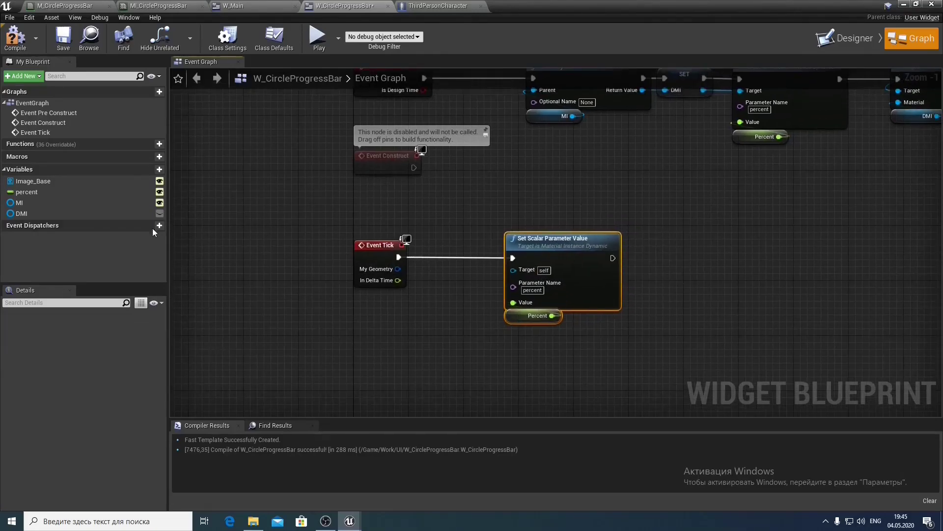
left_click_drag(30, 213, 513, 269)
left_click(536, 219)
left_click_drag(540, 215, 520, 229)
left_click(500, 215)
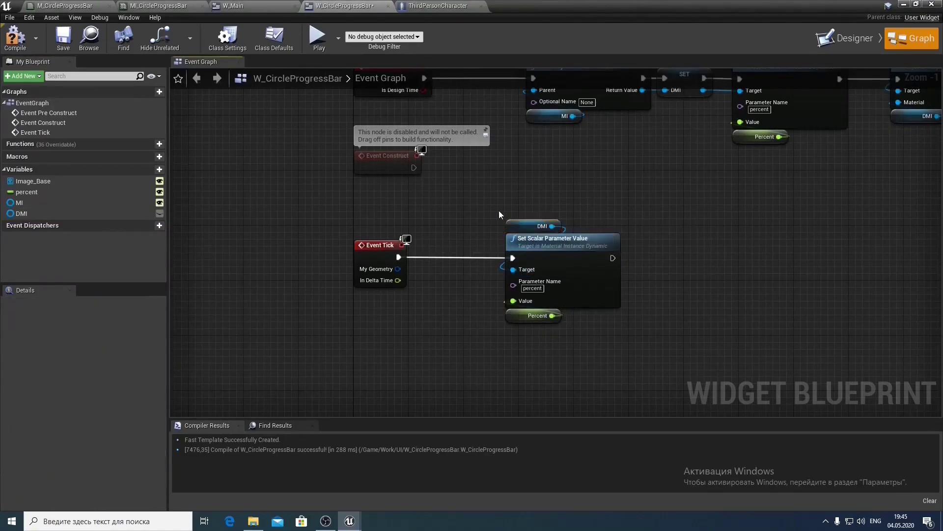
left_click(15, 38)
left_click(63, 38)
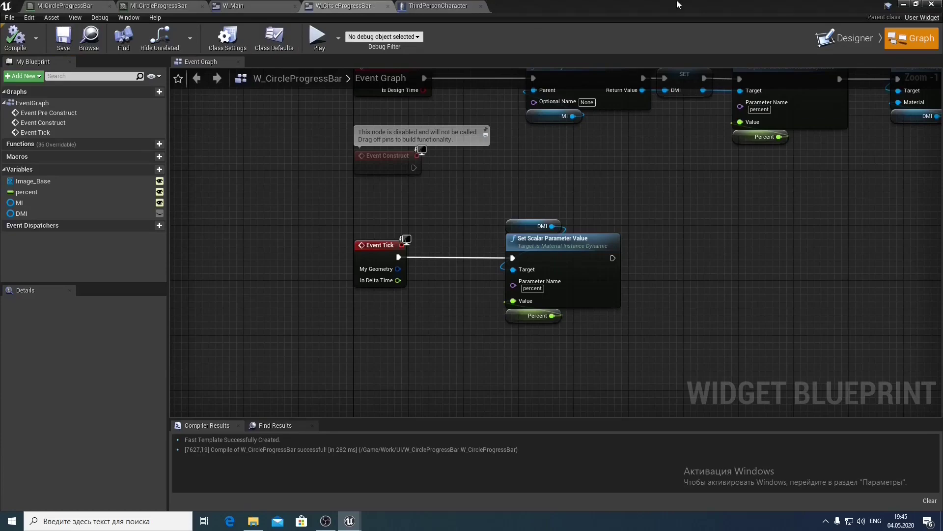
Play the level to check the animated circle progress bars, and stop the session
left_click(902, 4)
left_click(507, 39)
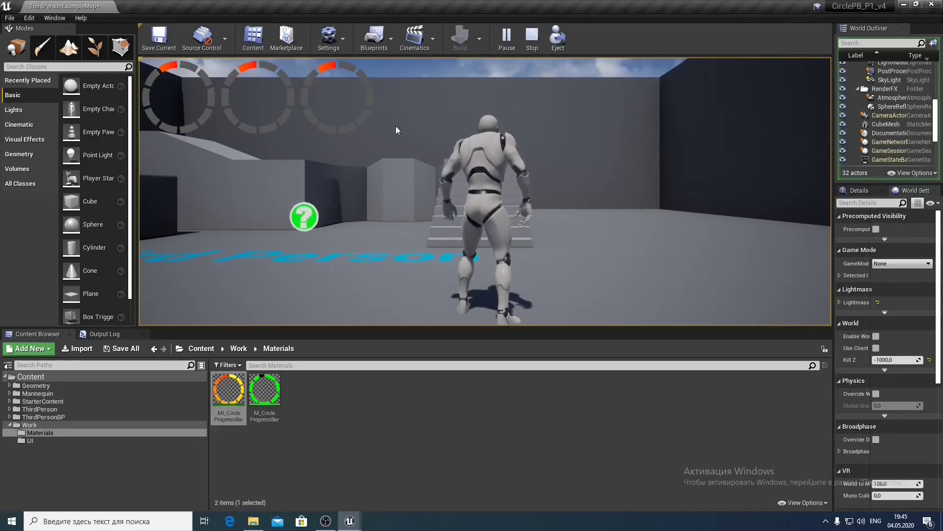
left_click(531, 39)
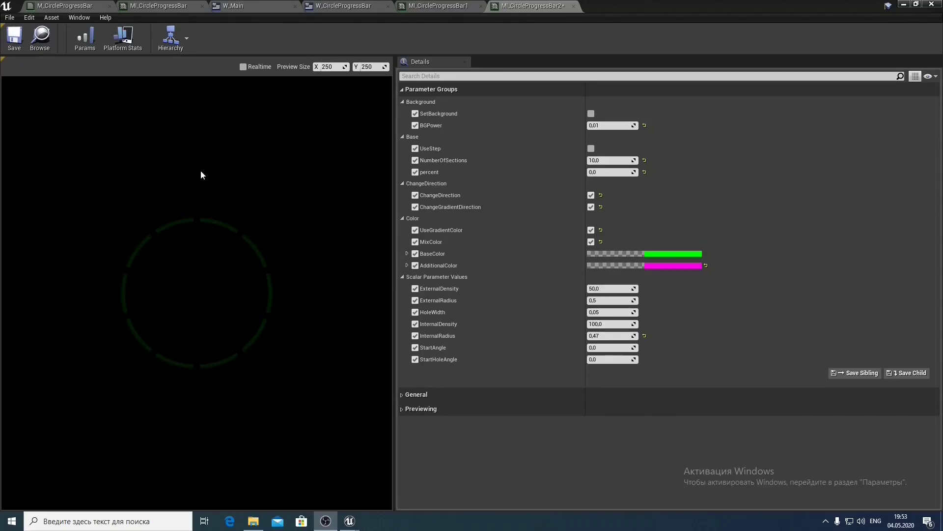
In M_CircleProgressBar, connect the UseGradientColor output to input A of the BGPower Multiply node, replacing its BaseColor connection
left_click(78, 5)
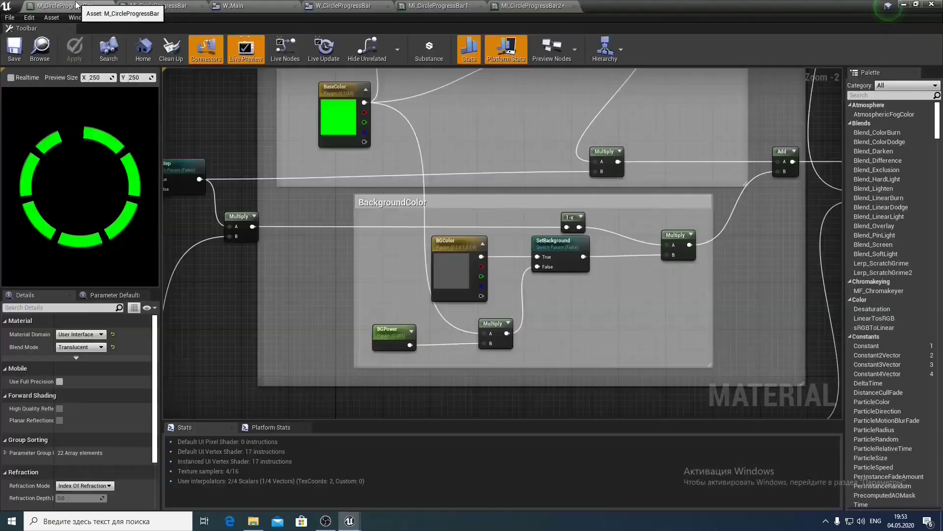
scroll(374, 235, "down", 2)
right_click_drag(470, 163, 499, 266)
scroll(505, 176, "up", 1)
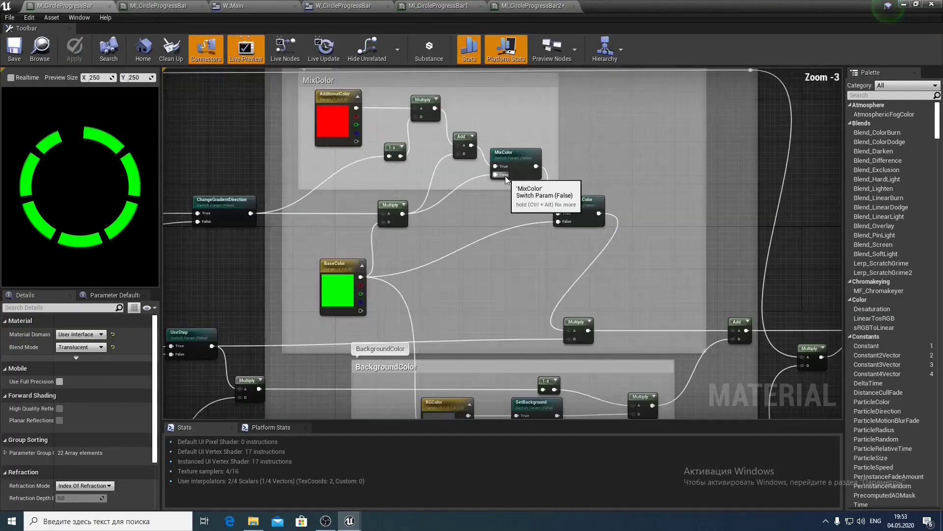
right_click_drag(505, 176, 449, 138)
right_click_drag(473, 223, 484, 172)
scroll(473, 210, "down", 1)
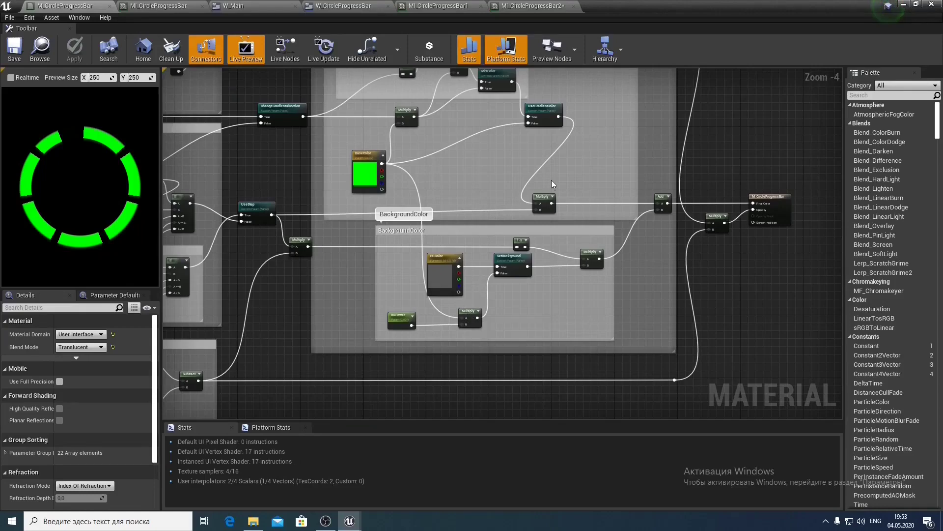
scroll(558, 120, "up", 1)
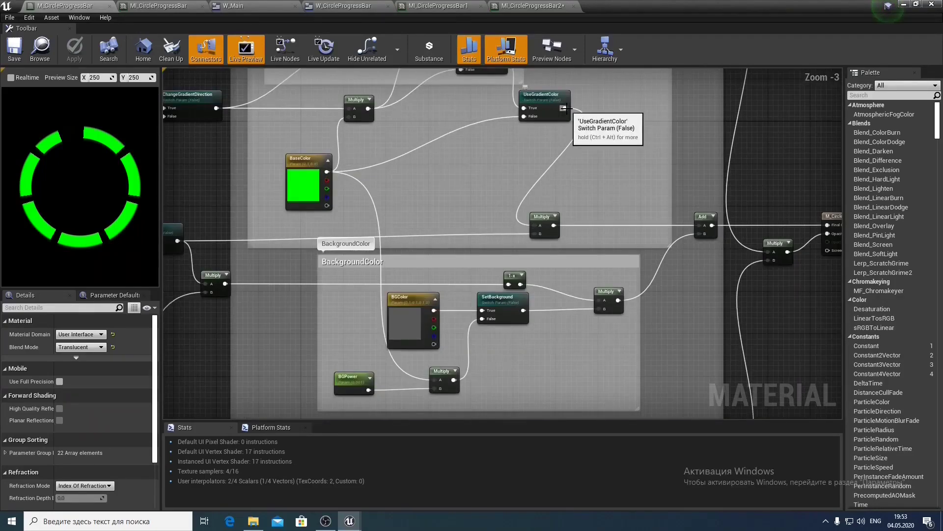
left_click_drag(565, 108, 436, 384)
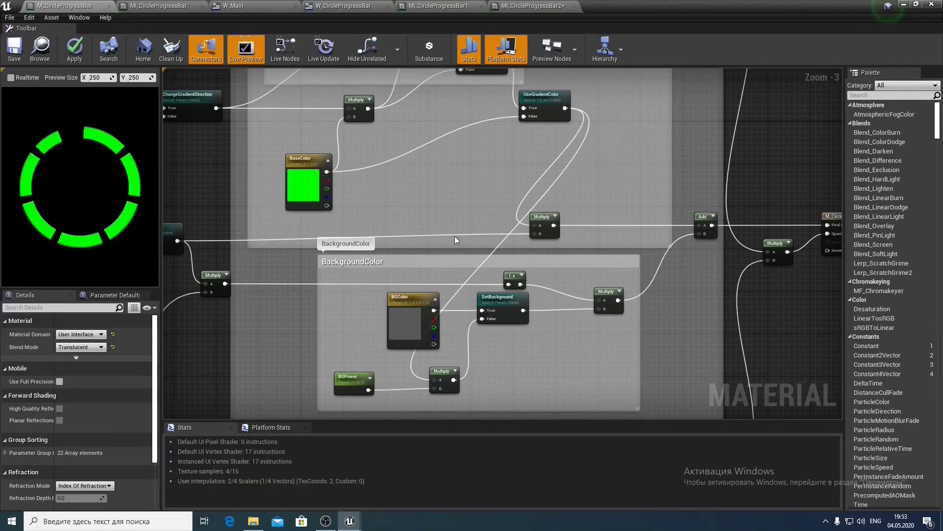
Reposition the final color Multiply and BGColor nodes for clearer wiring, save the material, and return to MI_CircleProgressBar2
left_click_drag(456, 369, 461, 368)
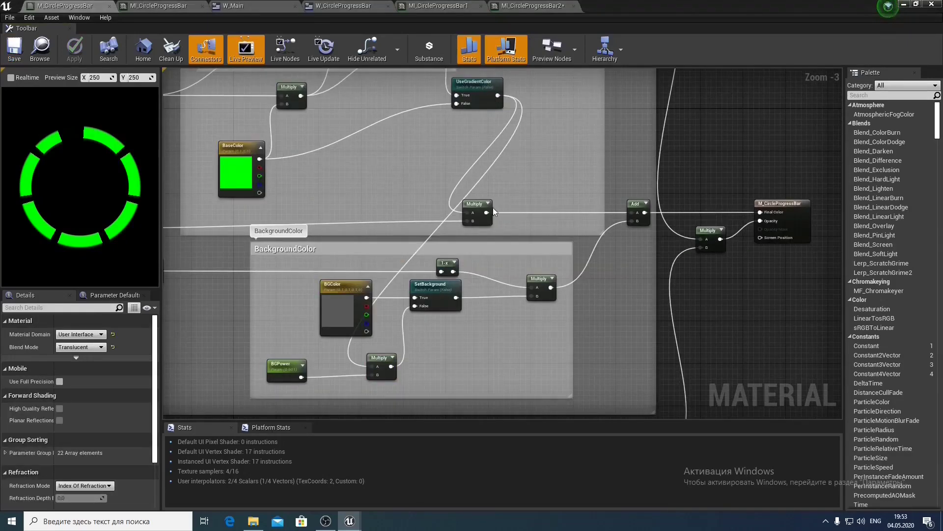
left_click_drag(481, 211, 575, 210)
left_click_drag(344, 285, 289, 288)
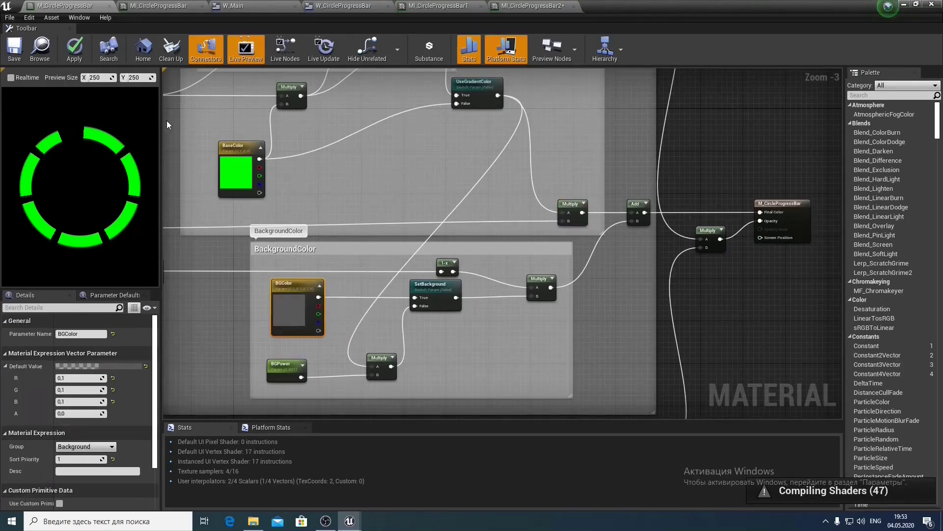
key("ctrl+s")
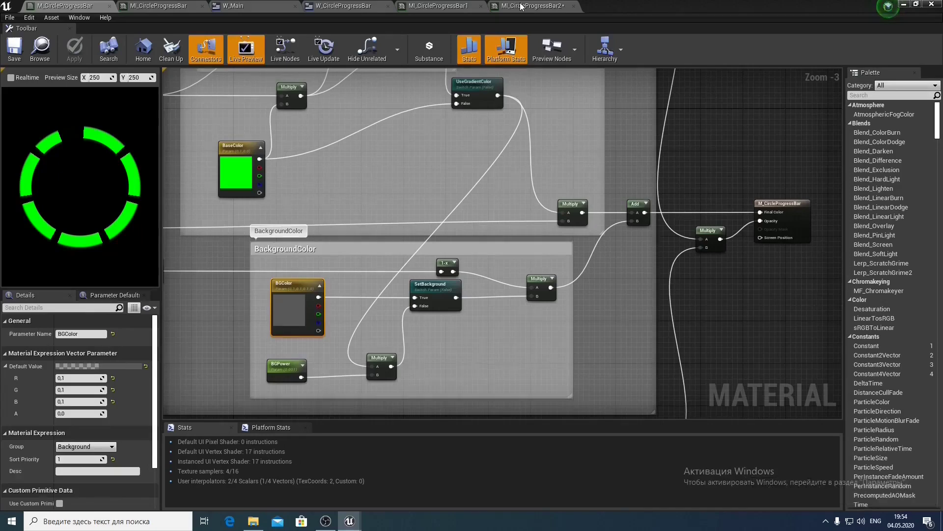
left_click(521, 6)
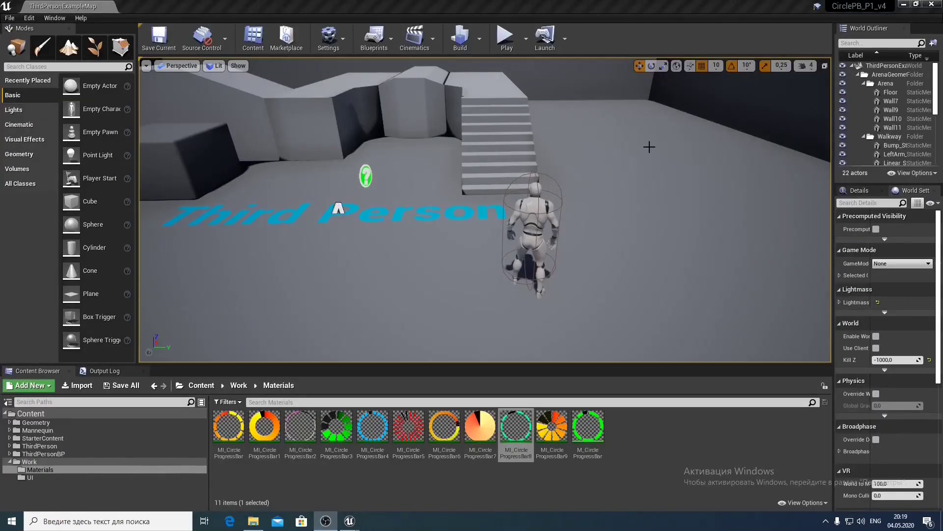
Play the level and run and jump around with the character while checking the nine animated progress bars
left_click(506, 44)
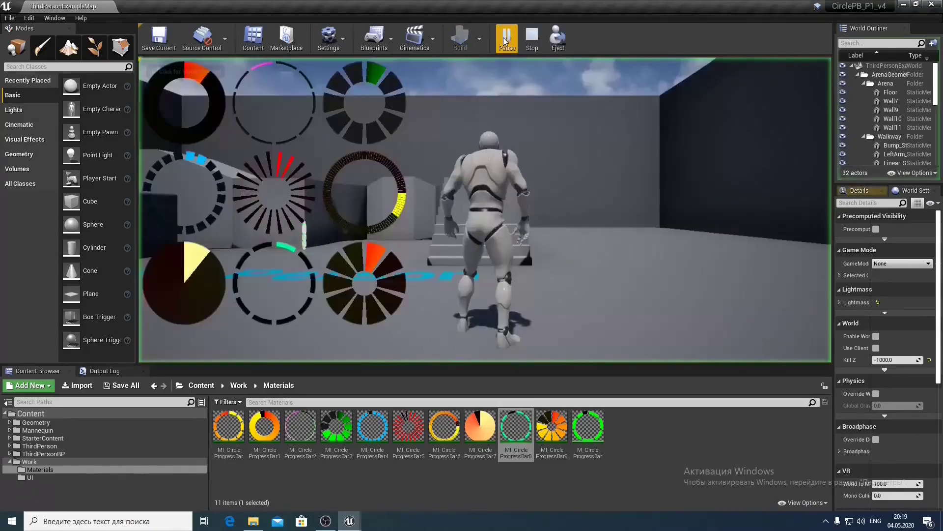
left_click(519, 109)
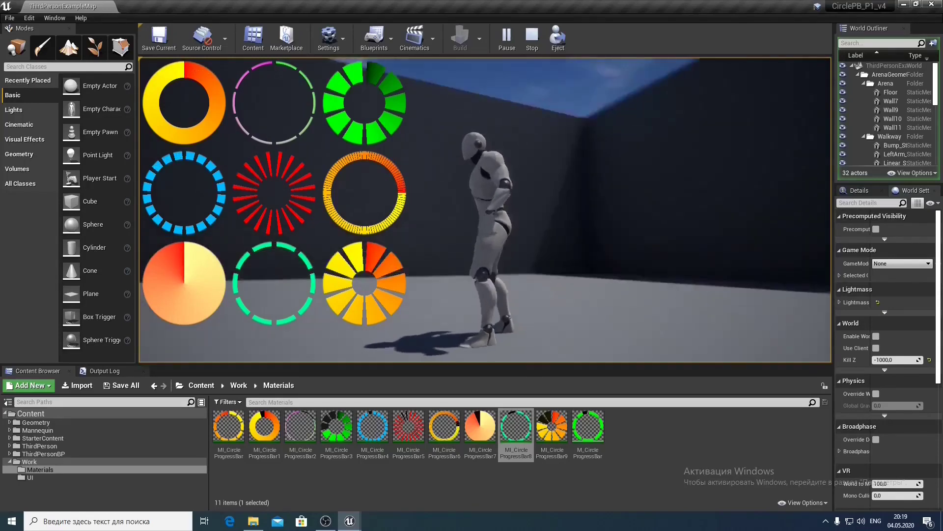
key("w")
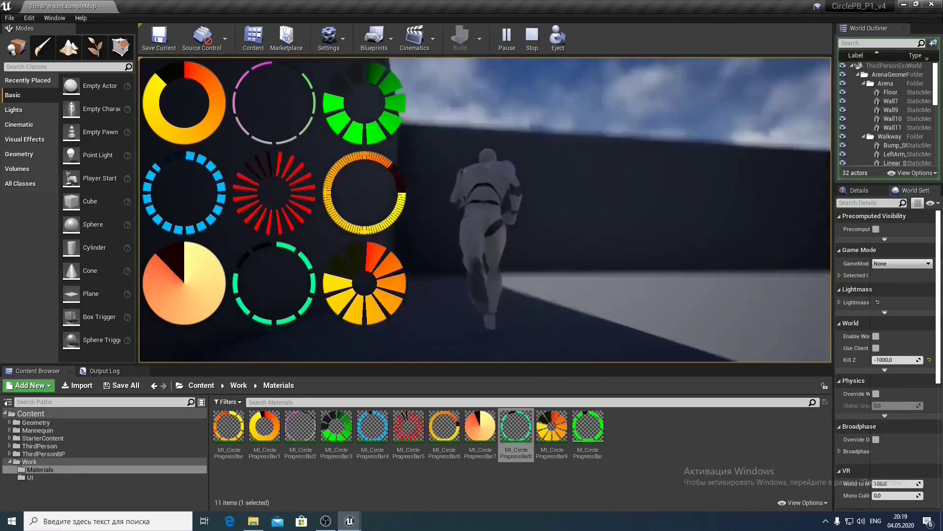
key("space")
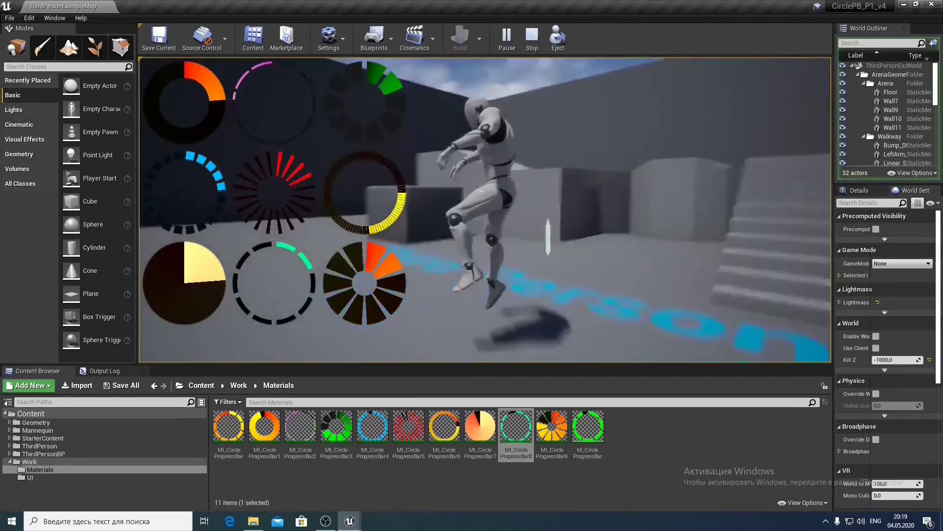
key("d")
key("w")
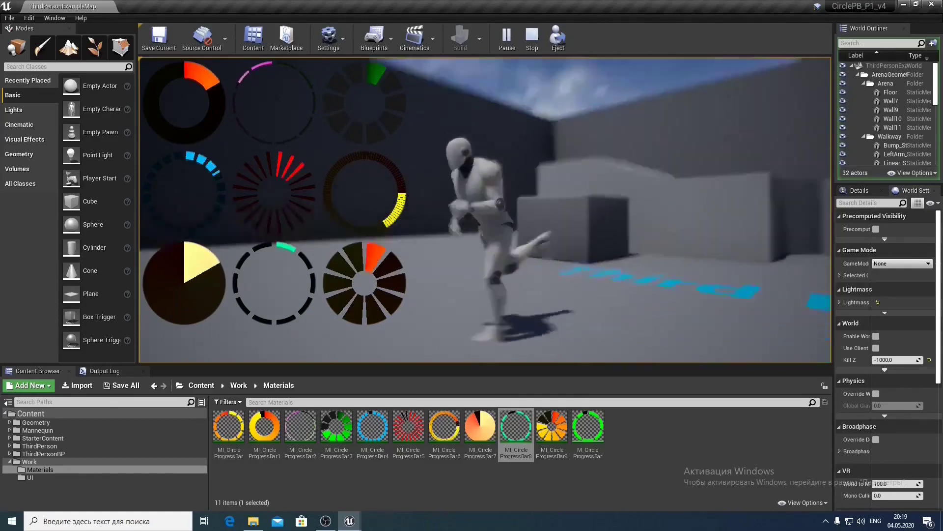
key("space")
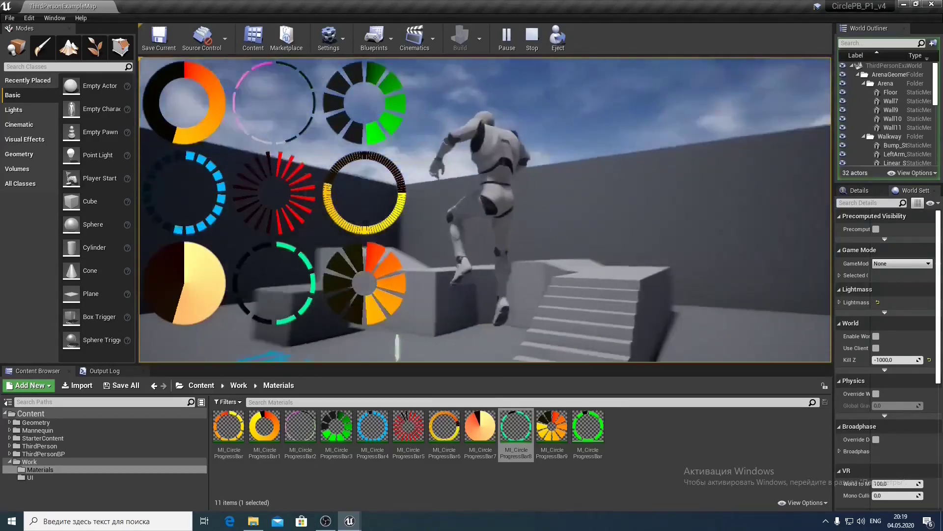
key("space")
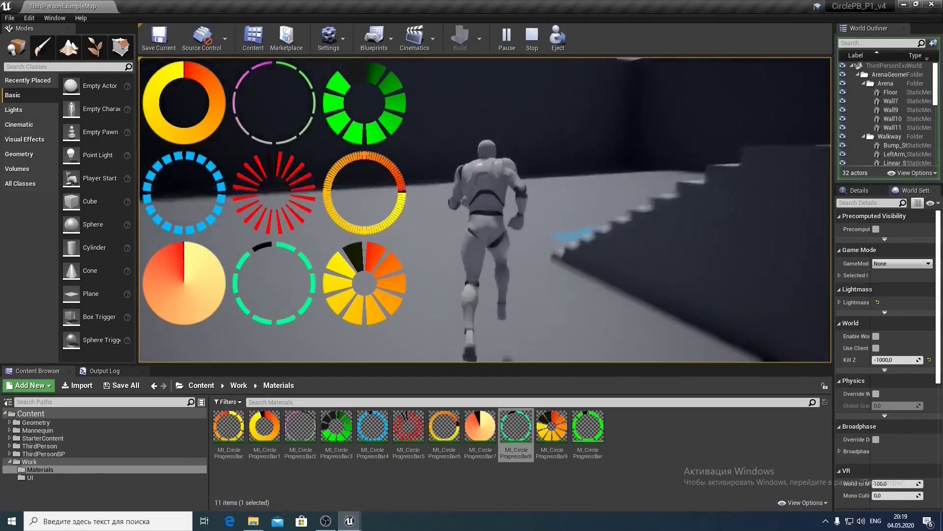
key("space")
key("w")
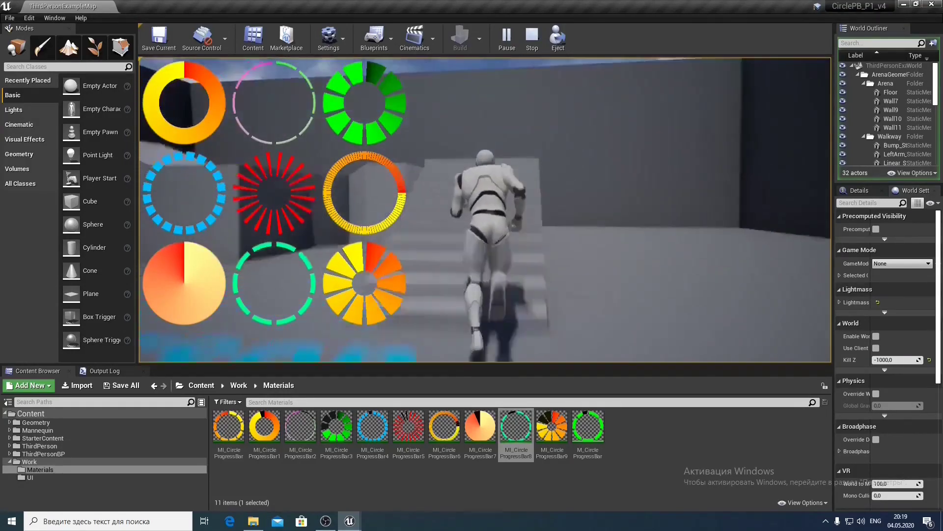
Finish running the character up the ramp, stop the play session, and create a new level from the Empty Level template
key("w")
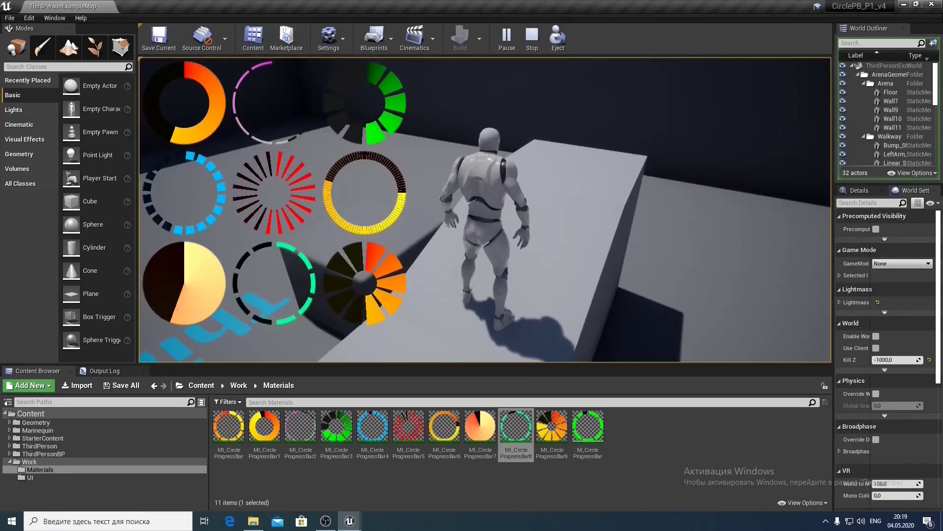
key("Escape")
left_click(9, 18)
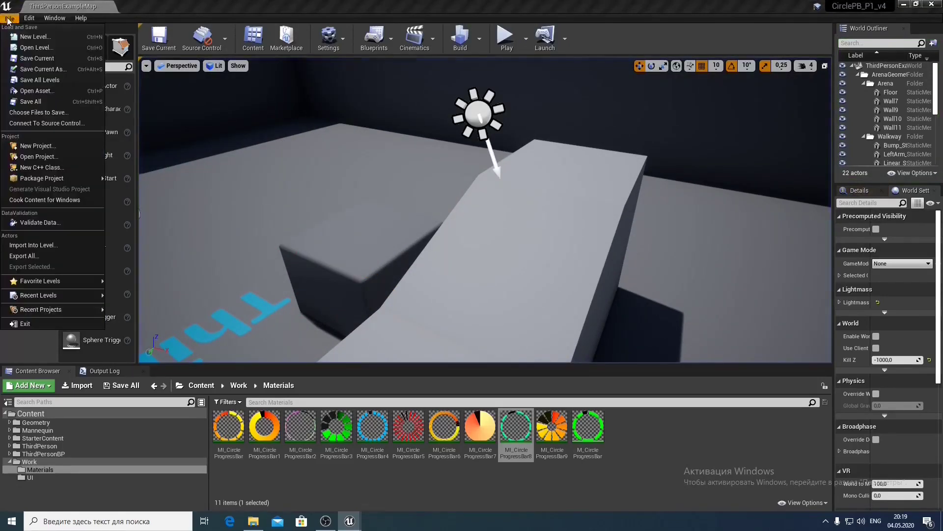
left_click(32, 38)
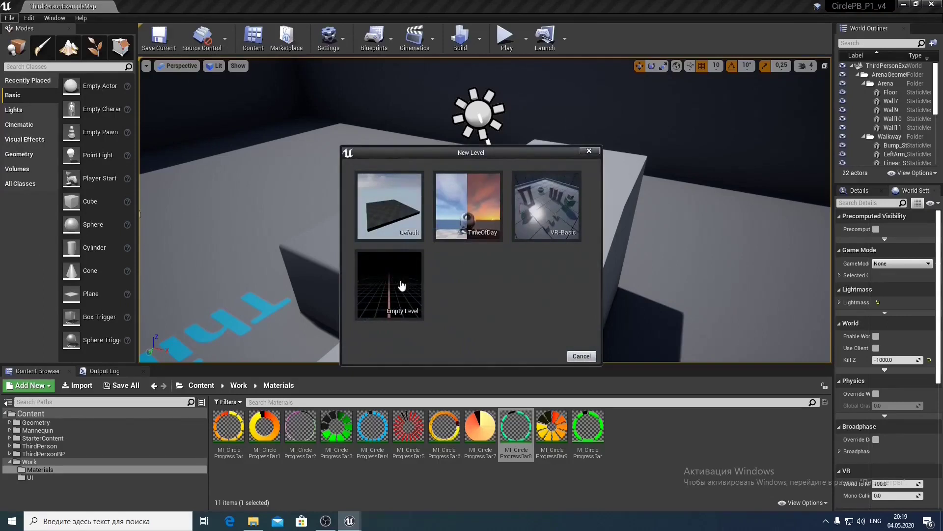
left_click(402, 285)
Play the empty level to check the nine animated progress bars against a black background, and stop the session
left_click(503, 36)
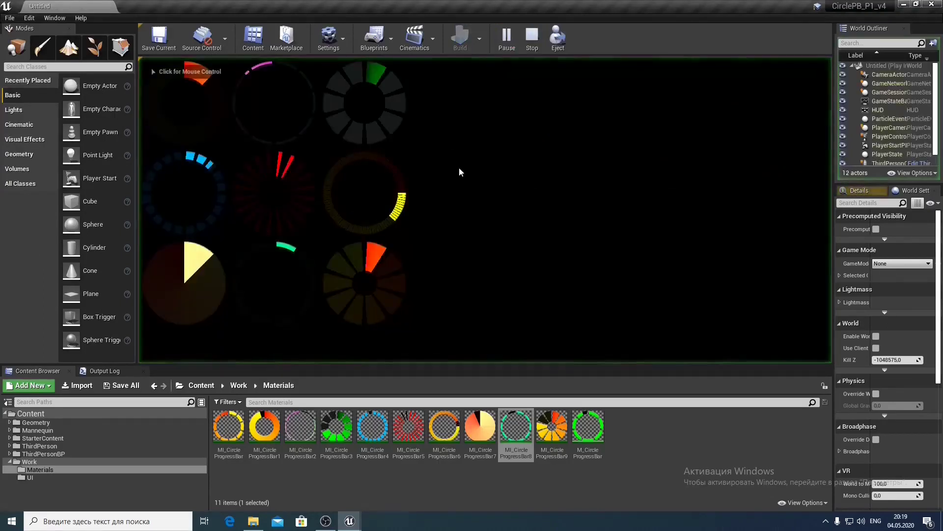
left_click(544, 183)
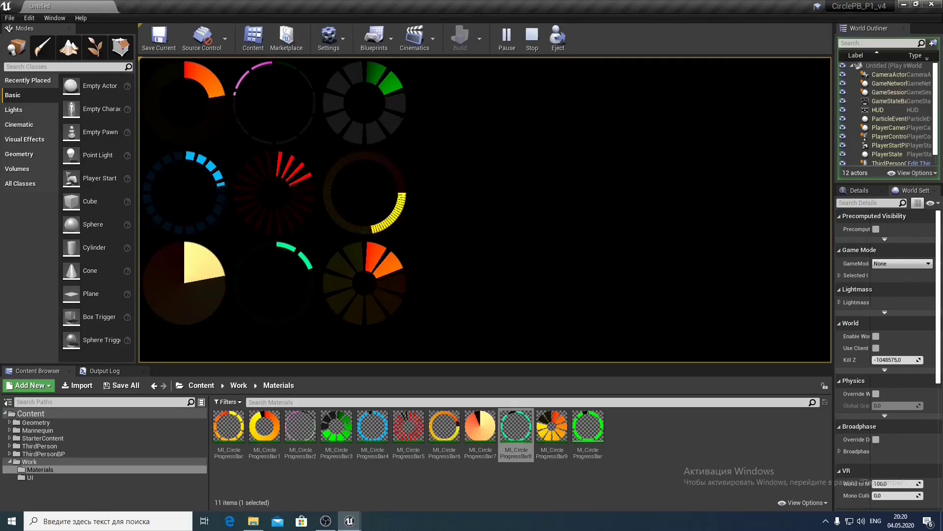
key("Escape")
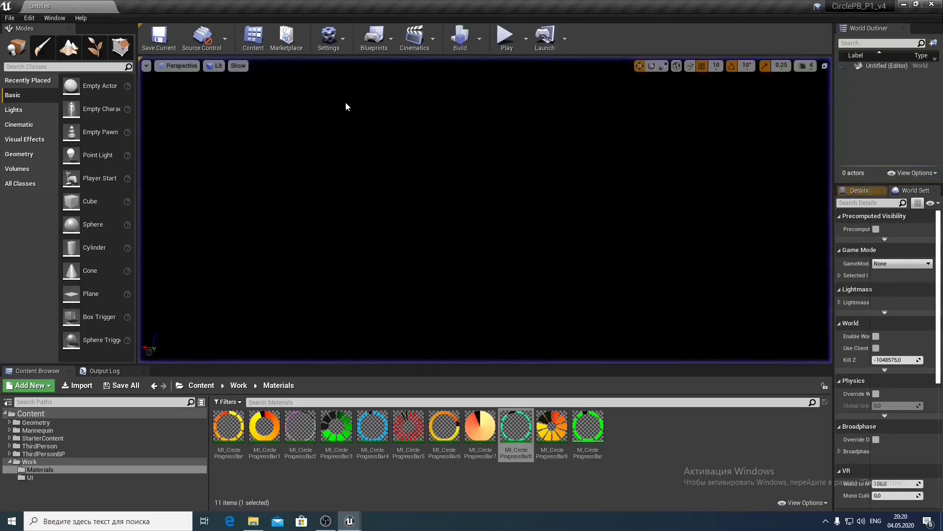
Open MI_CircleProgressBar1 and expand its BaseColor and AdditionalColor channels to review the instance's parameters
double_click(271, 428)
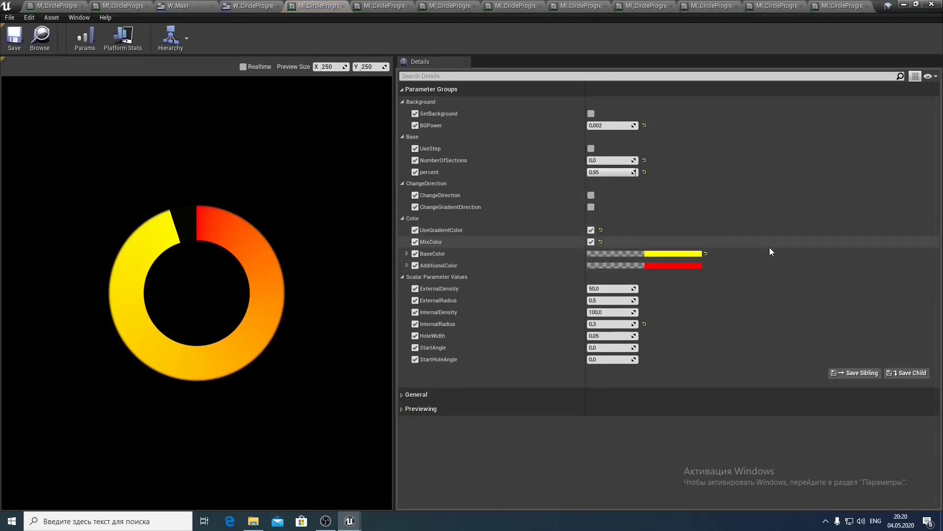
left_click(406, 254)
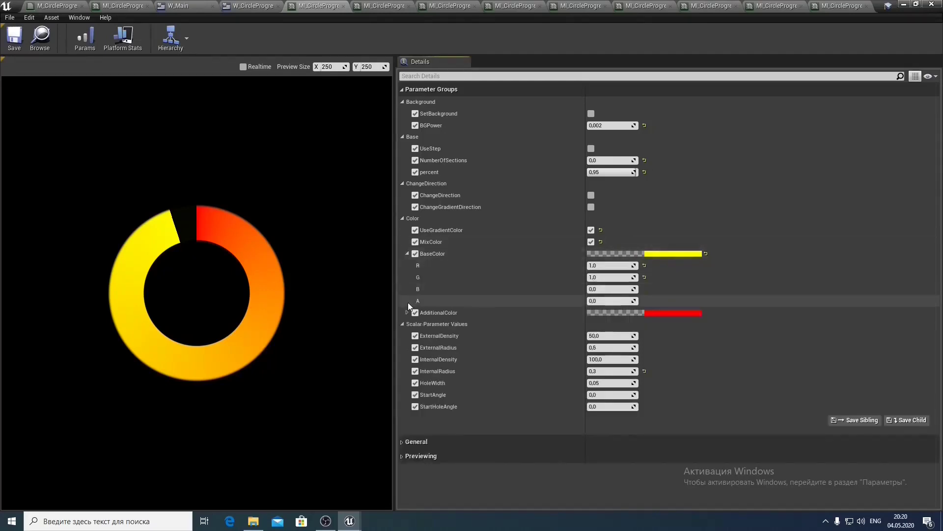
left_click(407, 313)
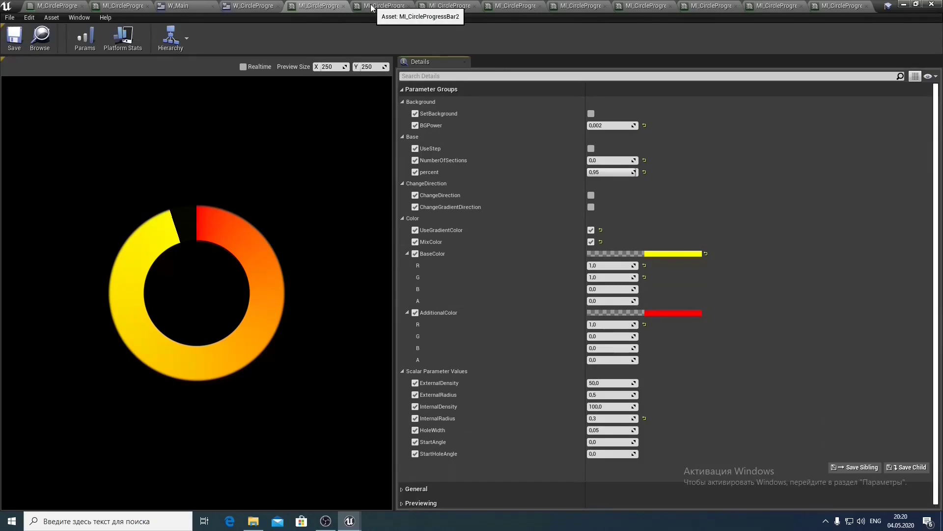
Review the parameters of MI_CircleProgressBar2 and MI_CircleProgressBar3, expanding their color parameters to show the individual channels
left_click(392, 6)
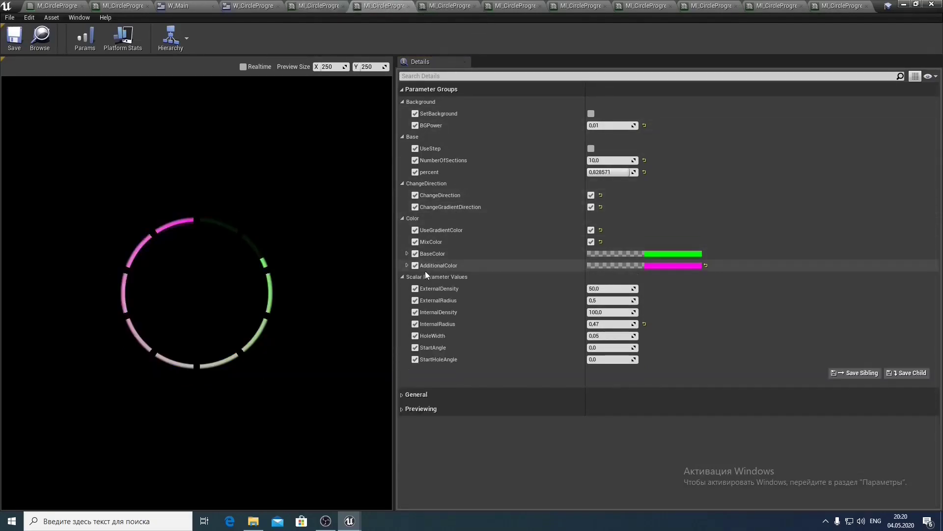
left_click(407, 253)
left_click(406, 313)
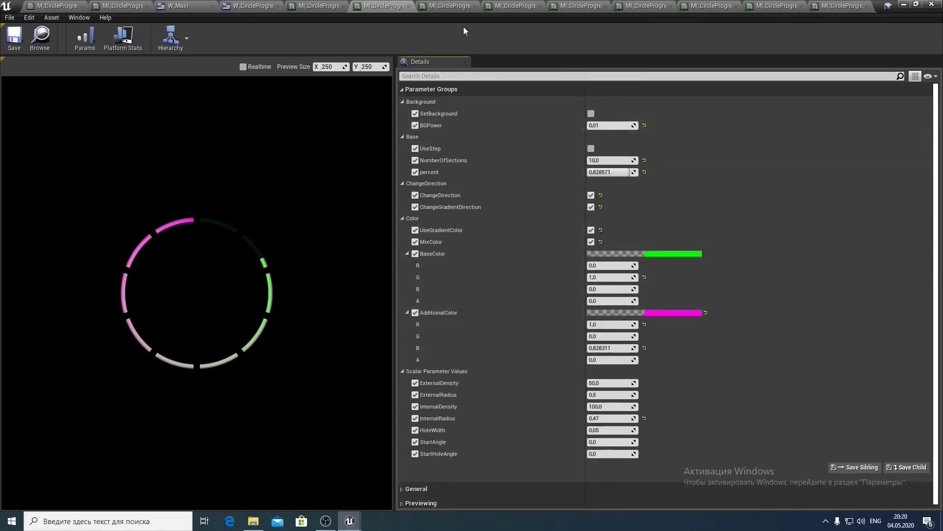
left_click(449, 6)
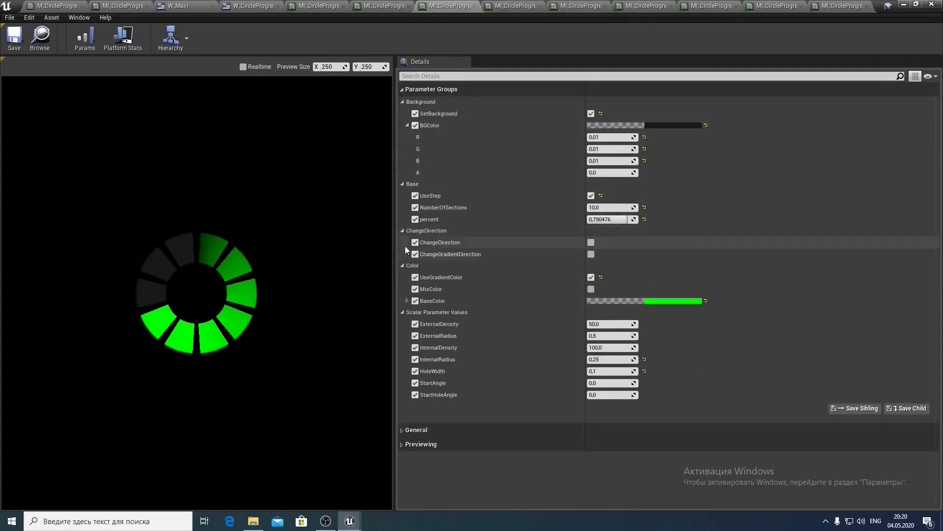
left_click(407, 301)
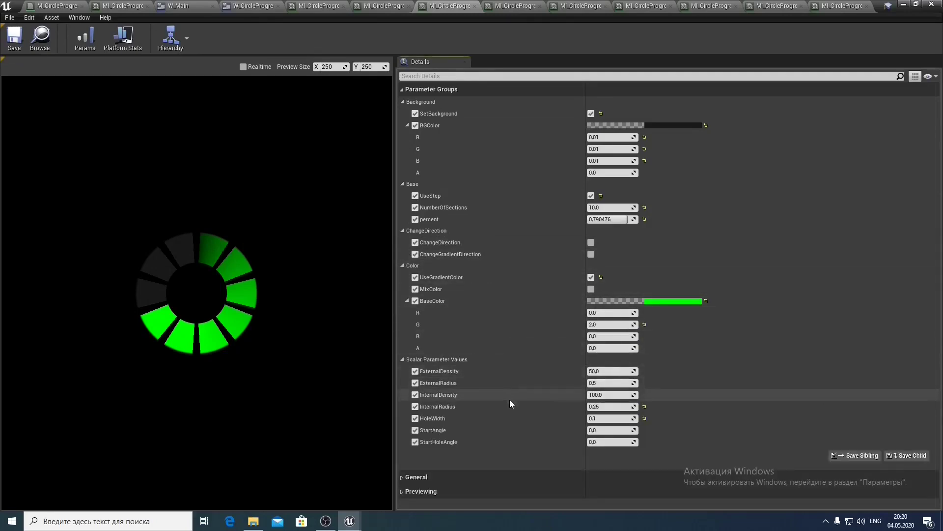
Review the parameters of MI_CircleProgressBar4 and MI_CircleProgressBar5, including the individual channels of their BaseColor
left_click(513, 6)
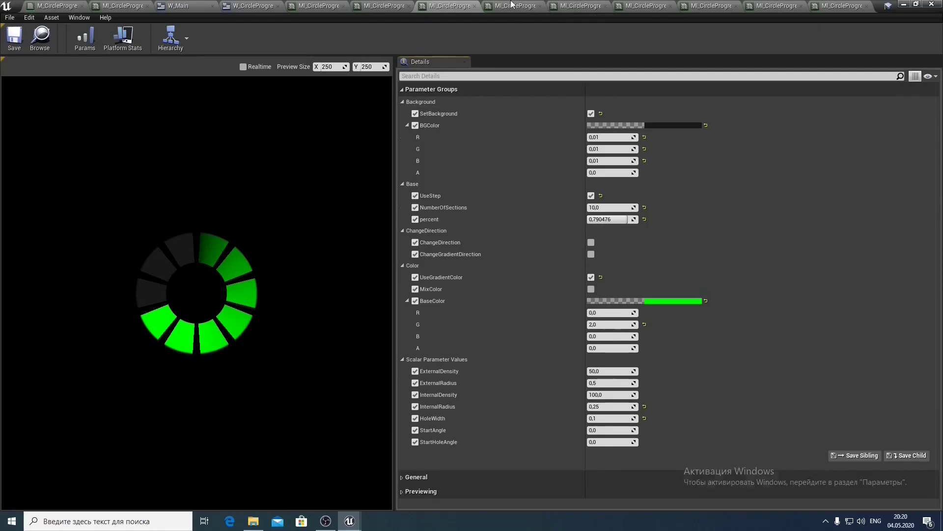
left_click(407, 230)
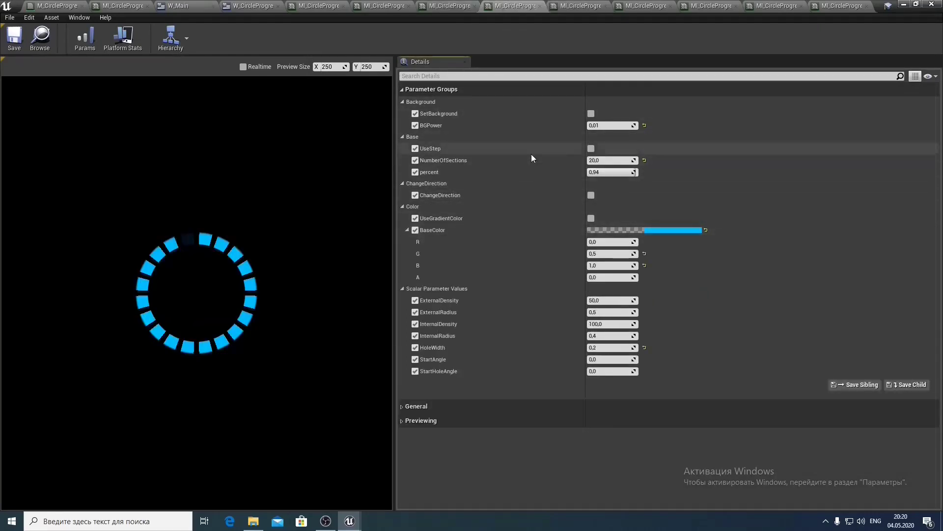
left_click(574, 7)
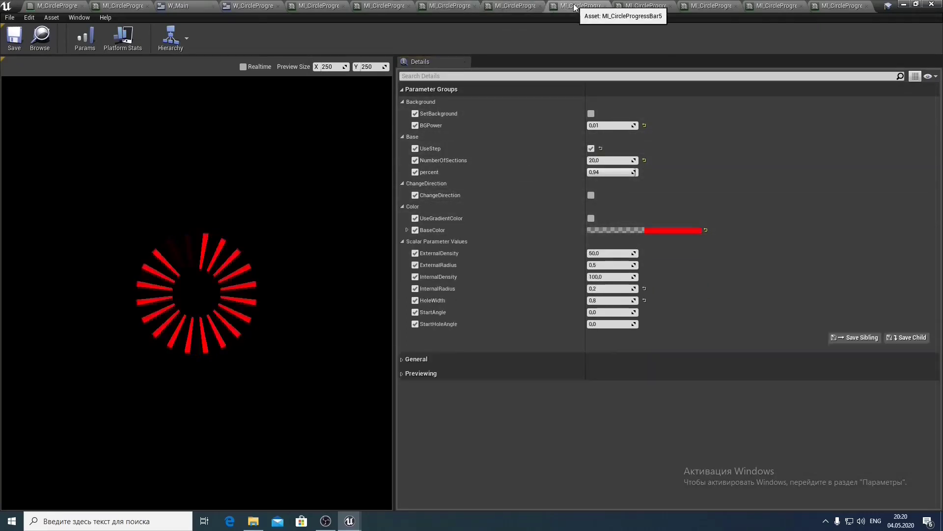
left_click(407, 229)
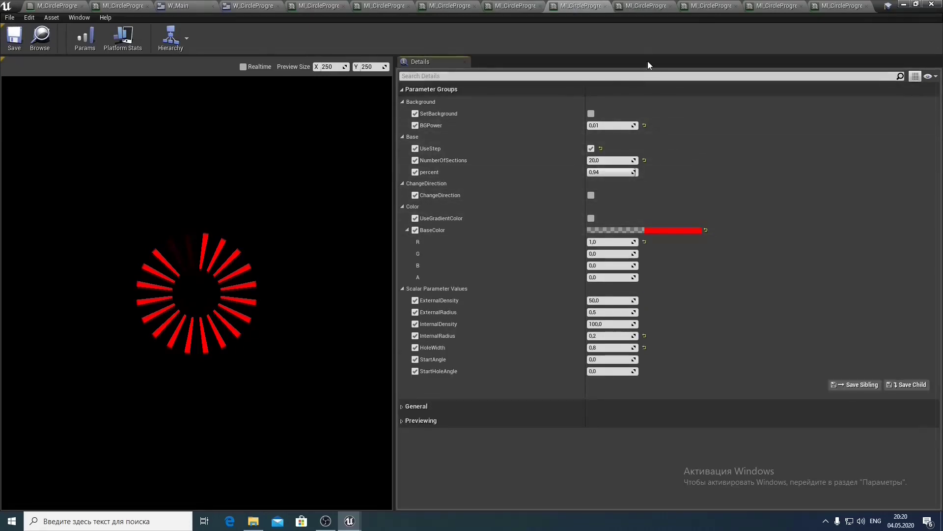
Review the parameters of MI_CircleProgressBar6 and MI_CircleProgressBar7, including their BaseColor and AdditionalColor channels
left_click(643, 7)
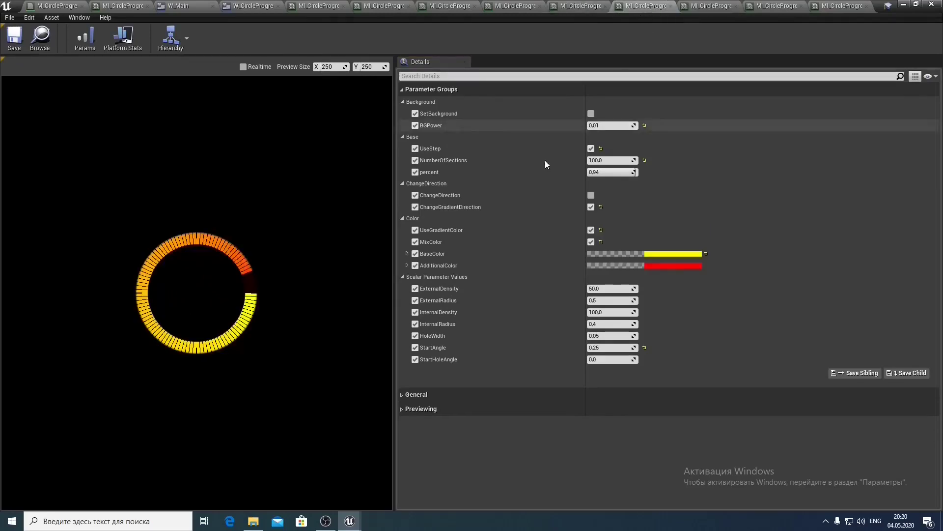
left_click(407, 254)
left_click(407, 312)
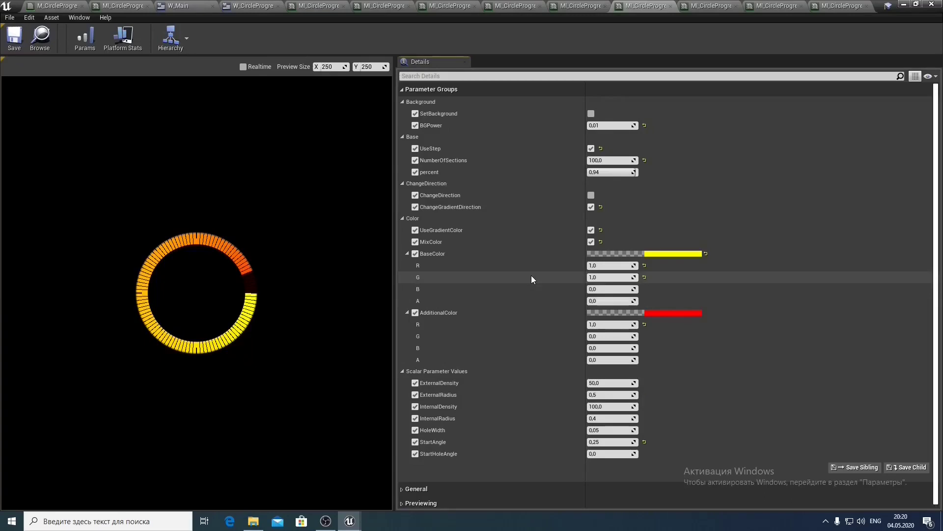
left_click(708, 7)
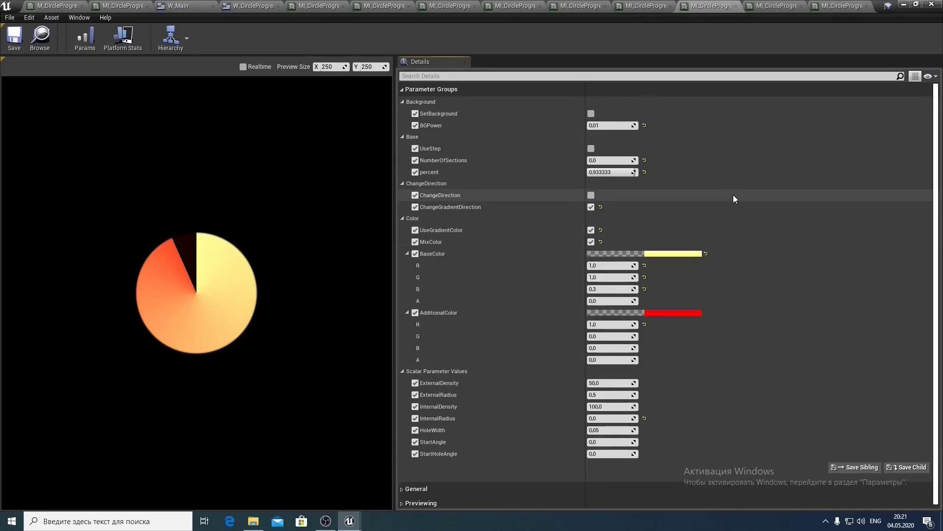
Review the parameters of MI_CircleProgressBar8 and MI_CircleProgressBar9, expanding their color parameters to show the individual channels
left_click(779, 6)
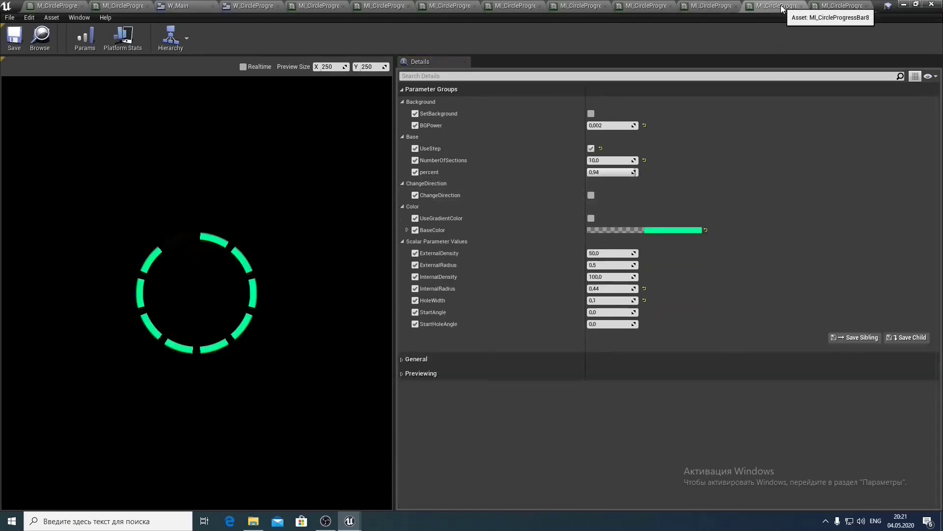
left_click(407, 230)
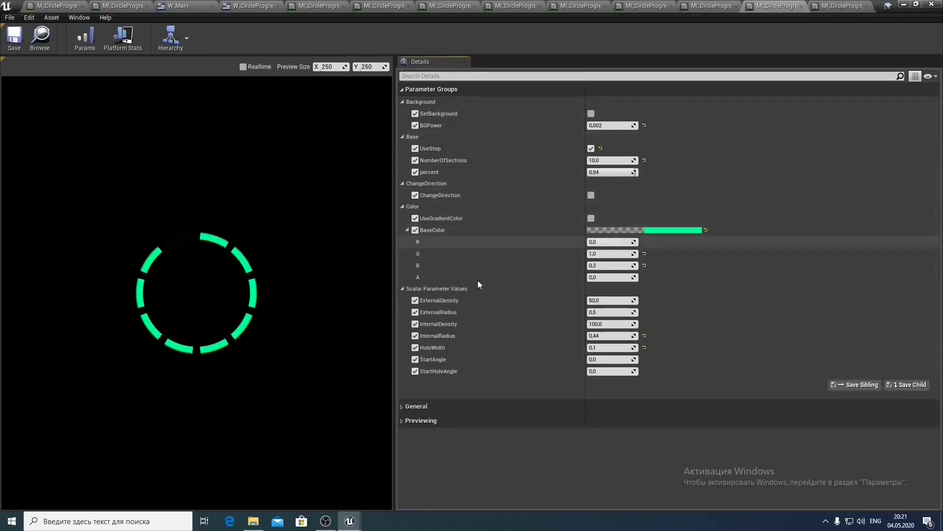
left_click(826, 6)
left_click(407, 254)
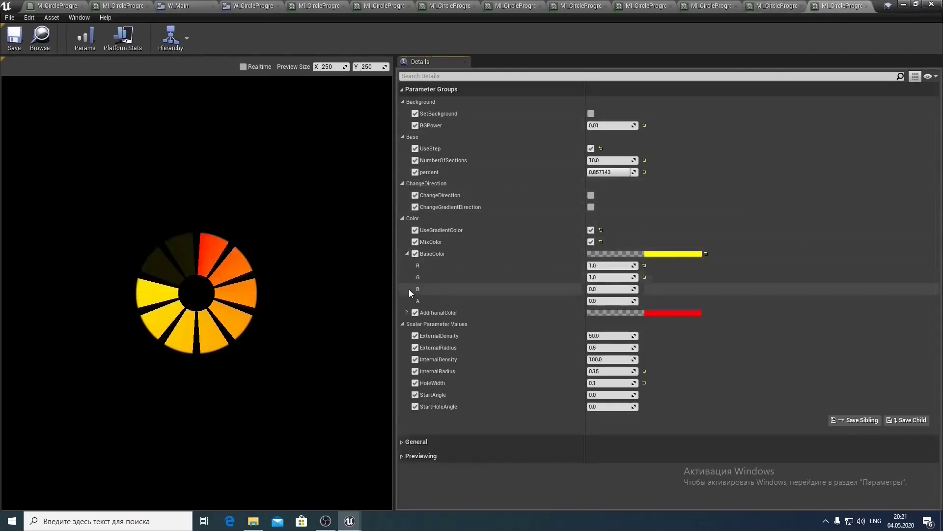
left_click(407, 312)
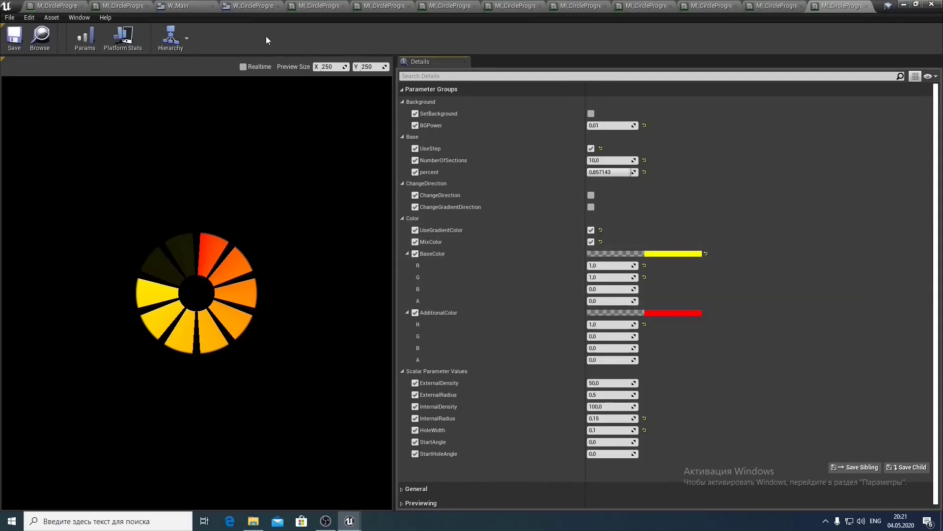
In W_Main, select each of the nine circle progress bars in the grid and examine its slot settings, Percent, and assigned MI
left_click(184, 6)
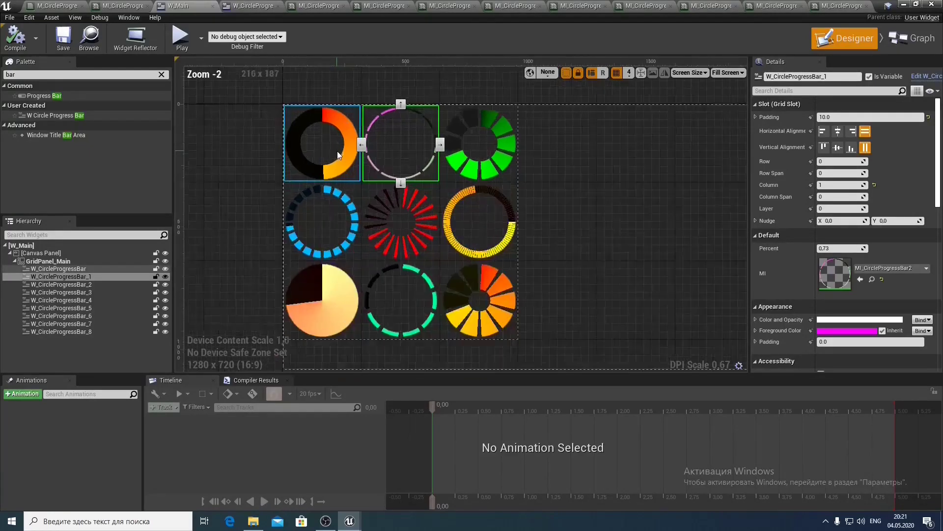
scroll(337, 152, "up", 1)
left_click(311, 149)
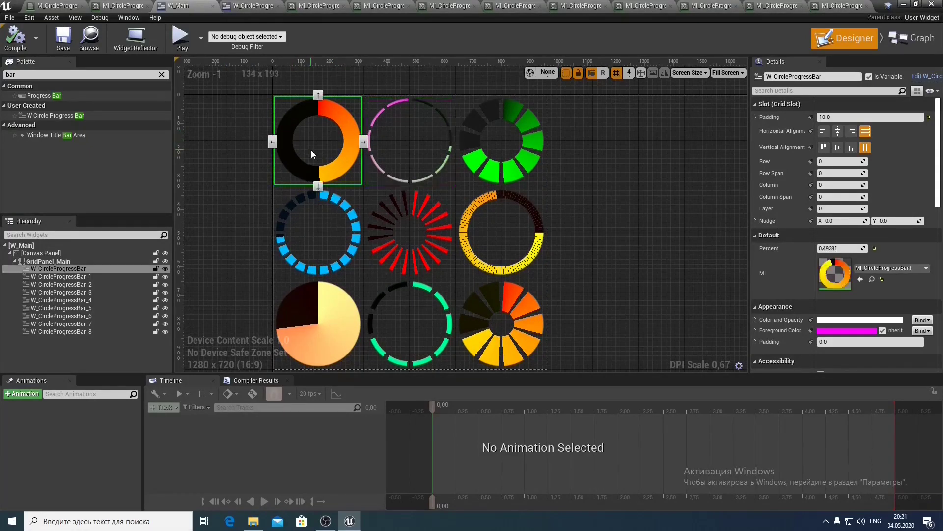
left_click(425, 152)
left_click(495, 161)
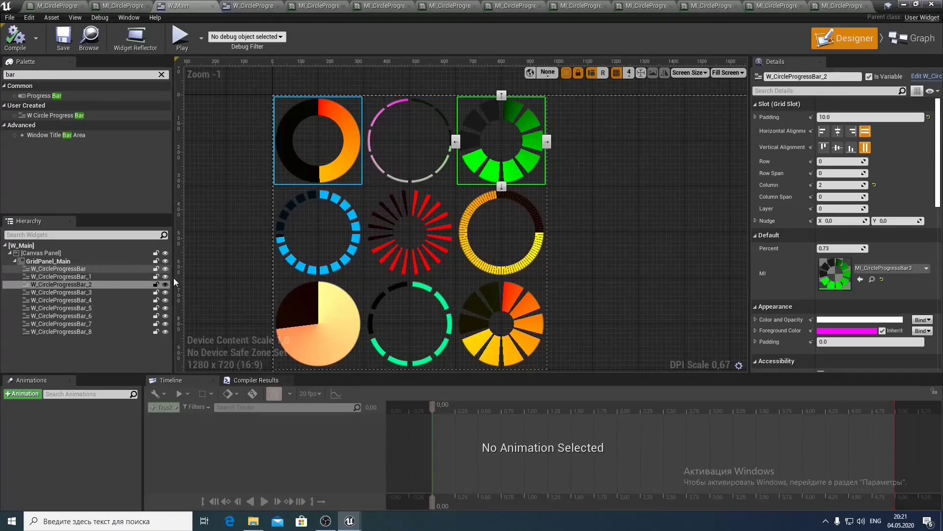
left_click(359, 247)
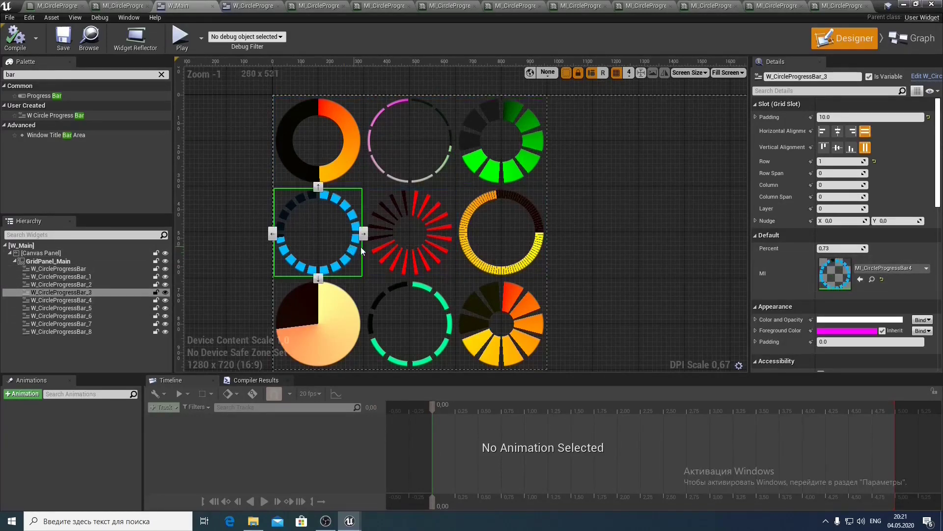
left_click(433, 255)
left_click(514, 259)
left_click(337, 320)
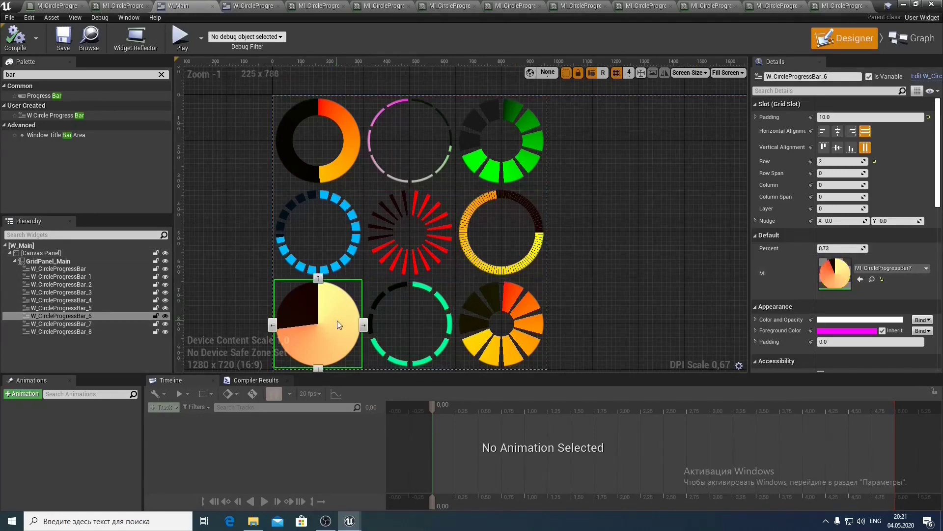
left_click(415, 329)
left_click(506, 330)
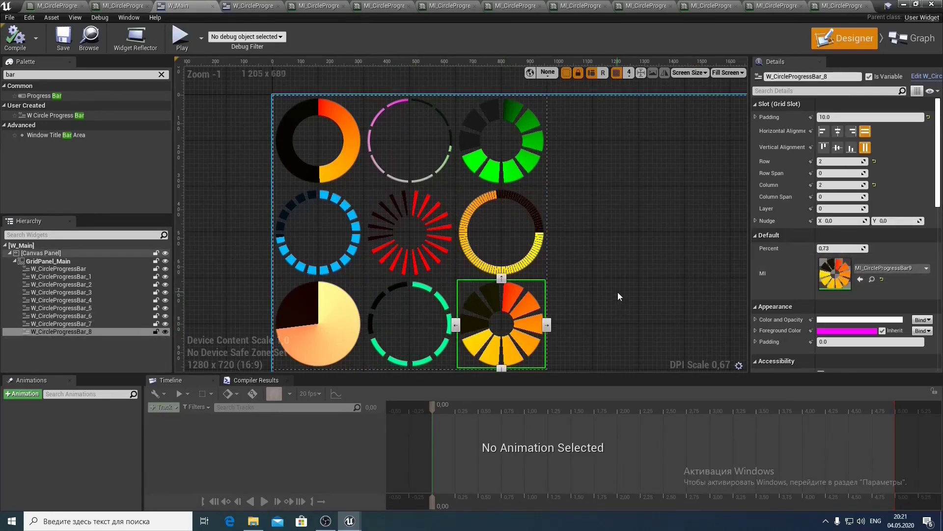